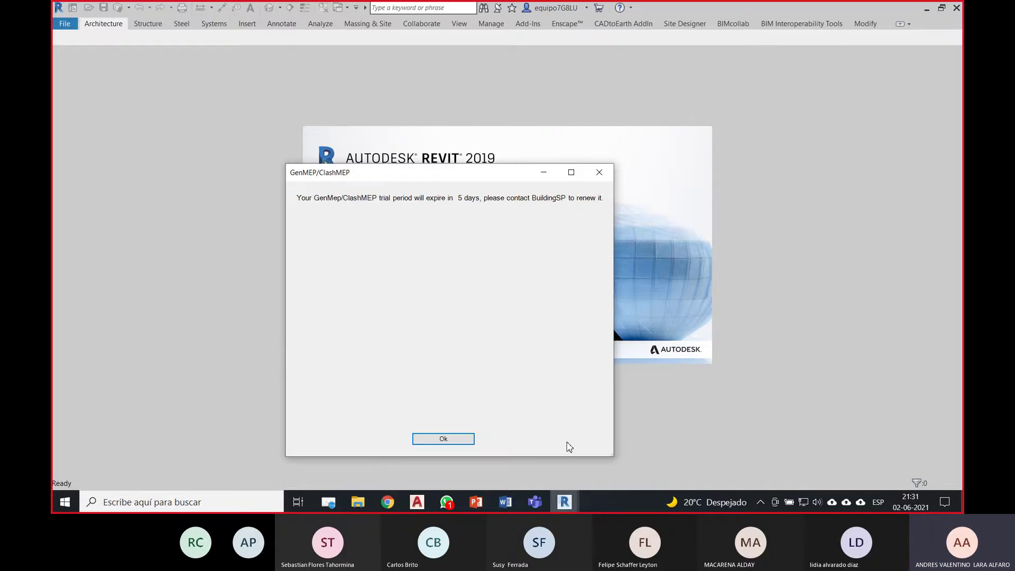
# Step: Dismiss the GenMEP/ClashMEP trial notice so the Revit Home page with recent models appears
pyautogui.click(444, 440)
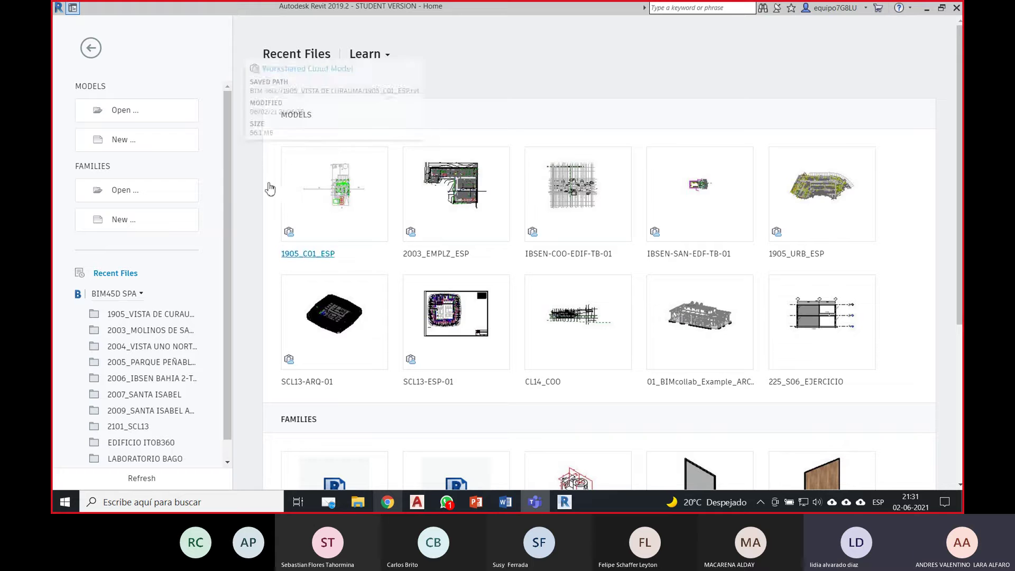
# Step: Create a new project, Project1, from the Architectural Template
pyautogui.click(158, 142)
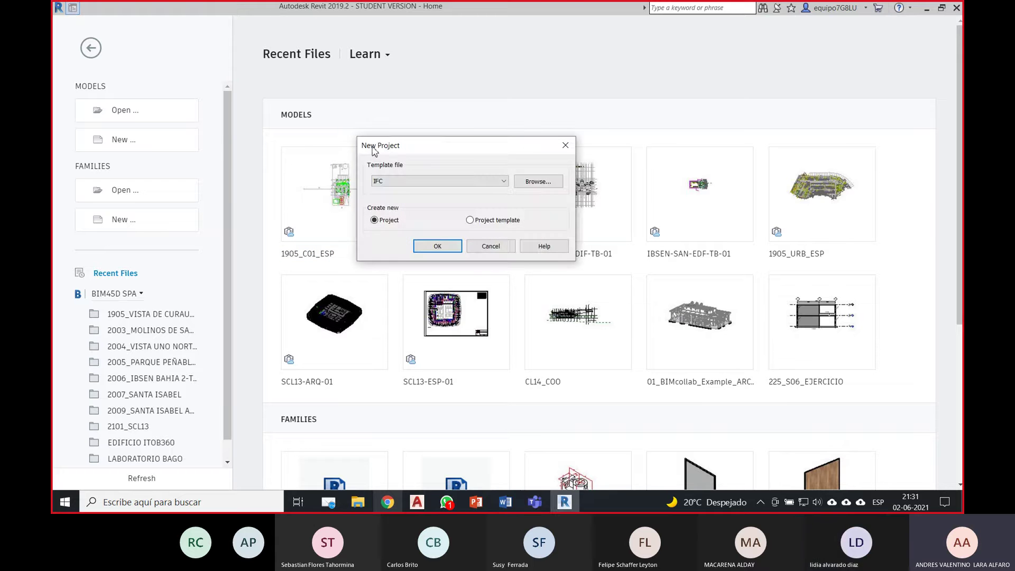
pyautogui.moveTo(373, 152); pyautogui.dragTo(344, 155)
pyautogui.click(384, 186)
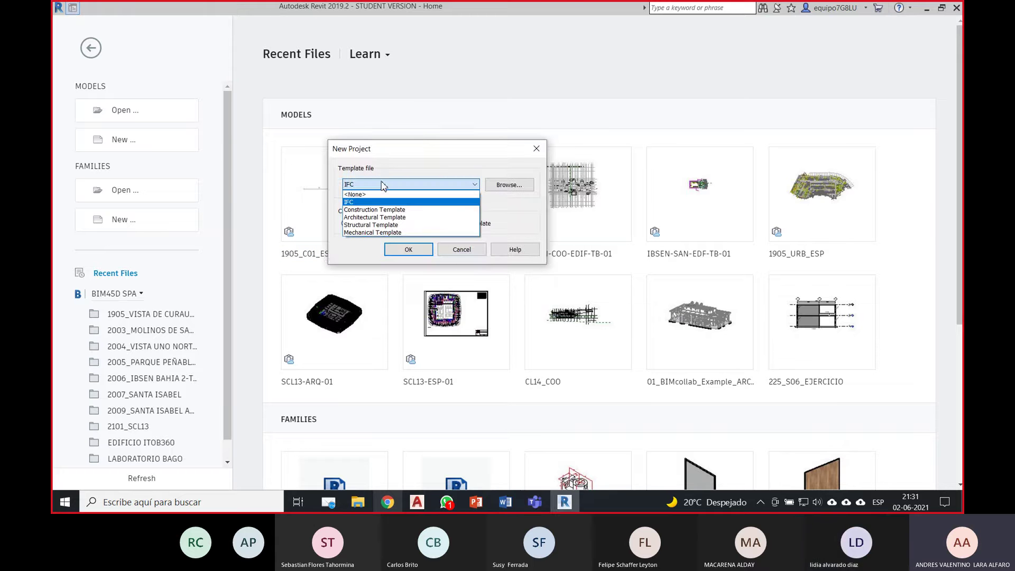
pyautogui.click(393, 218)
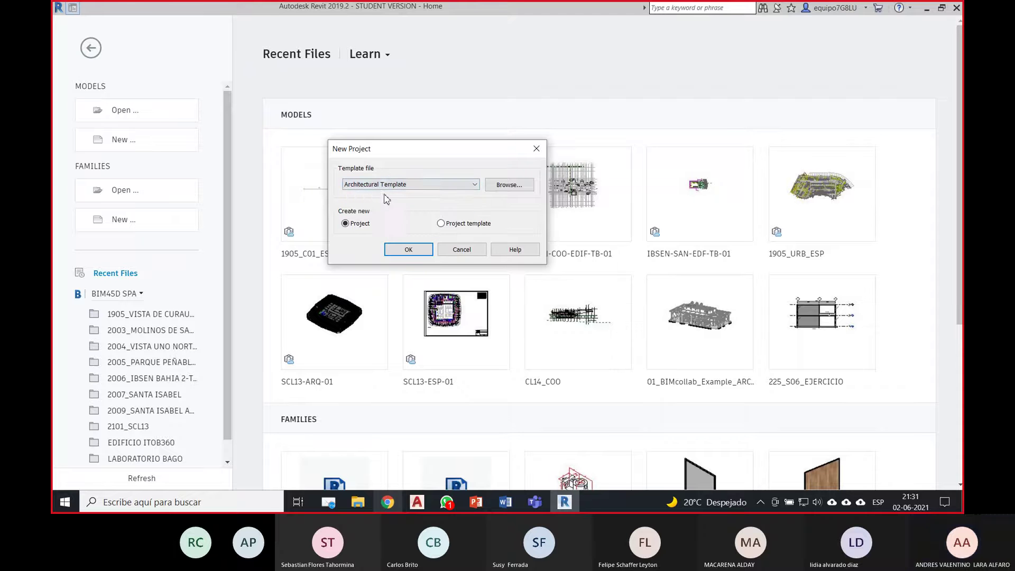
pyautogui.click(417, 248)
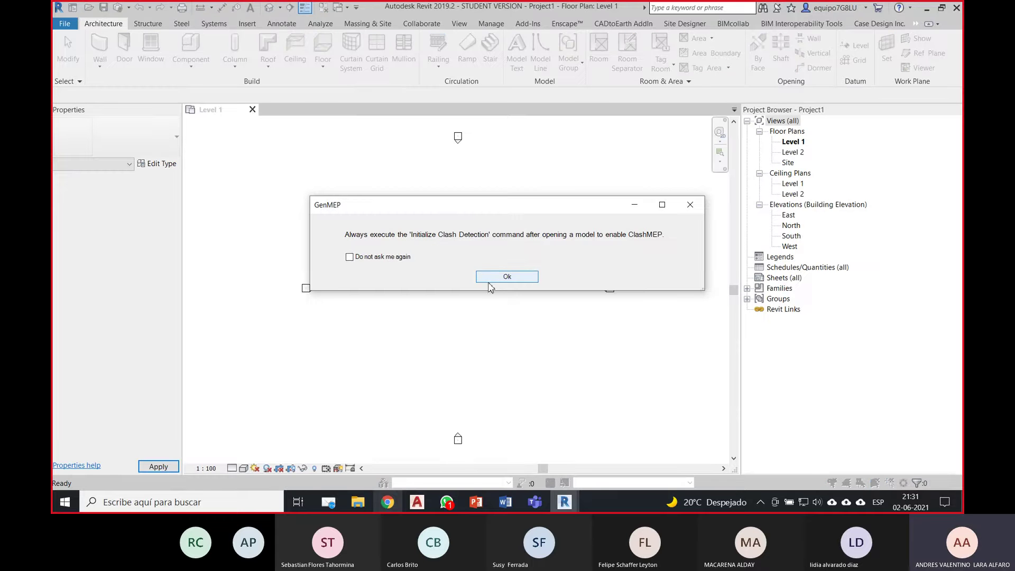
# Step: Draw a 10 m wall on Level 1 with its top constraint up to Level 2
pyautogui.click(488, 286)
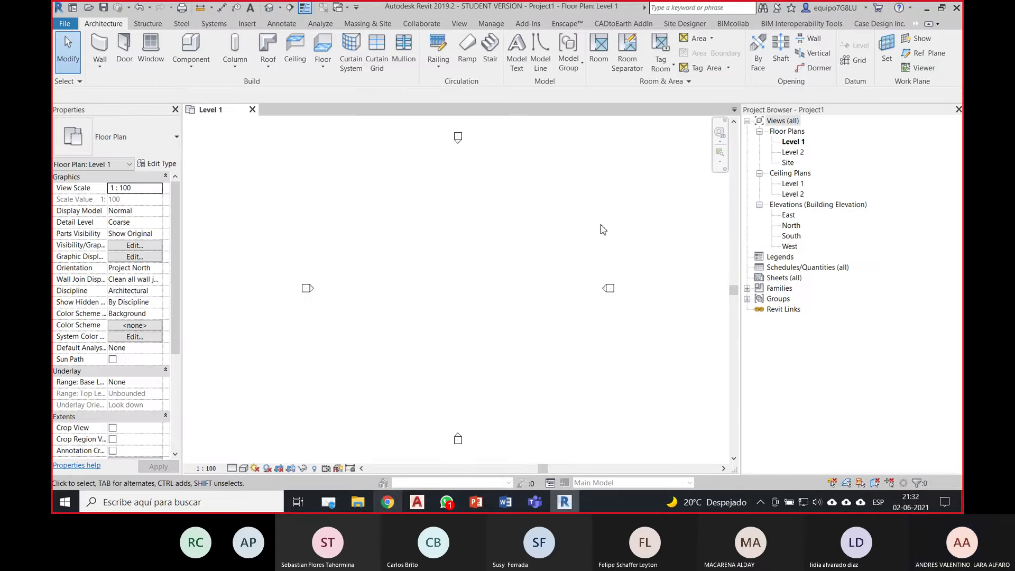
pyautogui.click(99, 45)
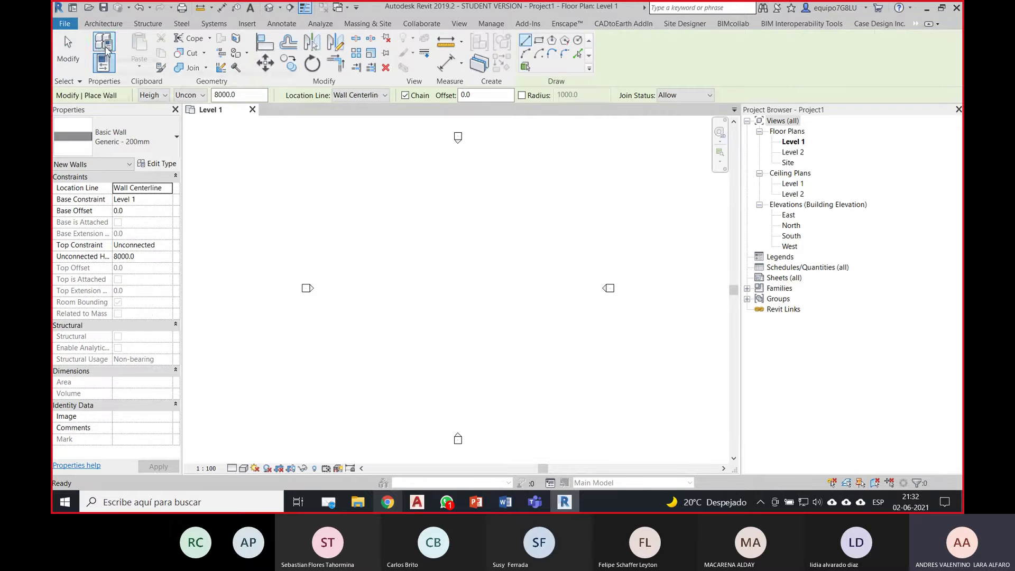
pyautogui.click(171, 250)
pyautogui.click(159, 278)
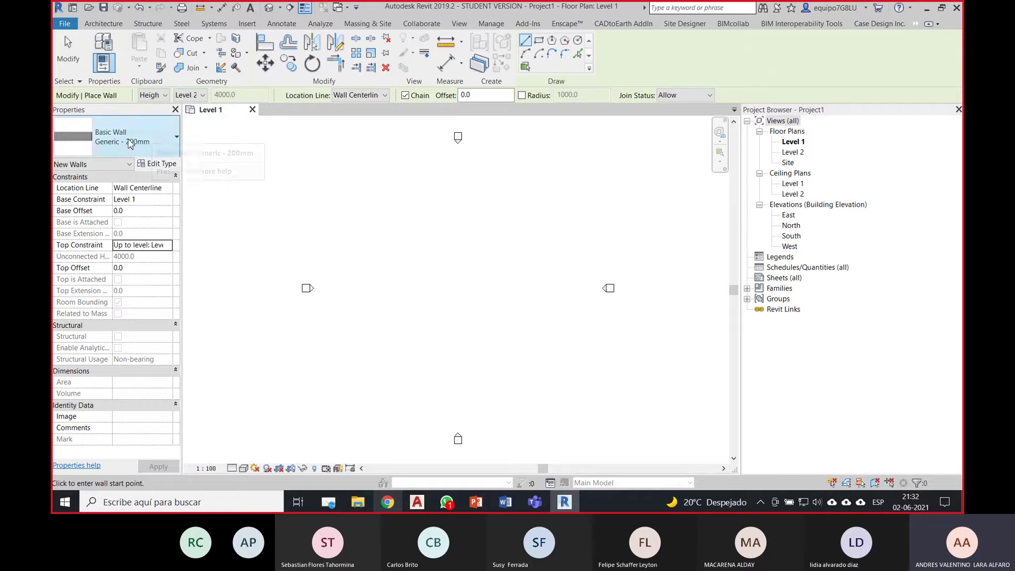
pyautogui.scroll(1, 475, 324)
pyautogui.click(381, 281)
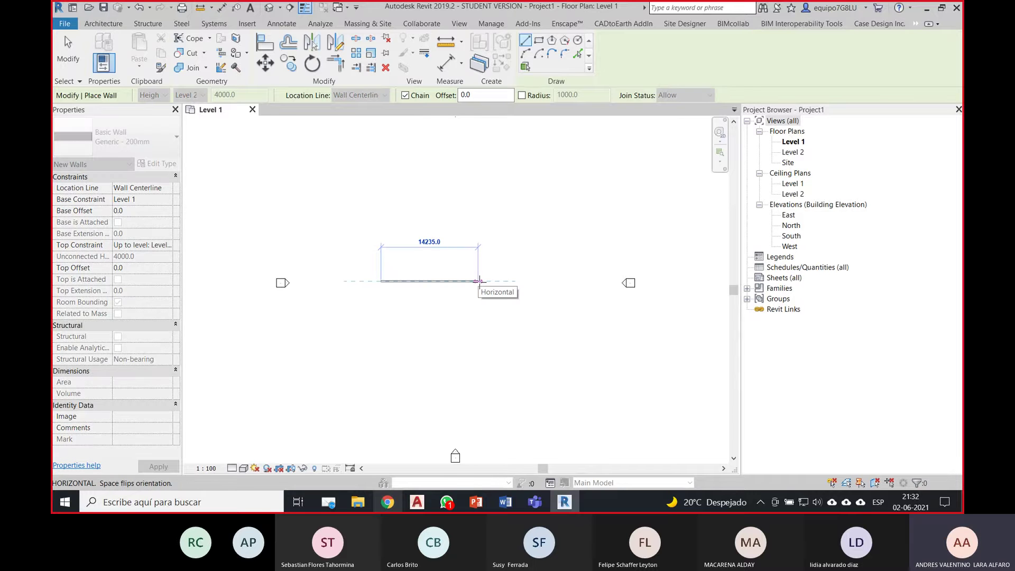
pyautogui.write('10m')
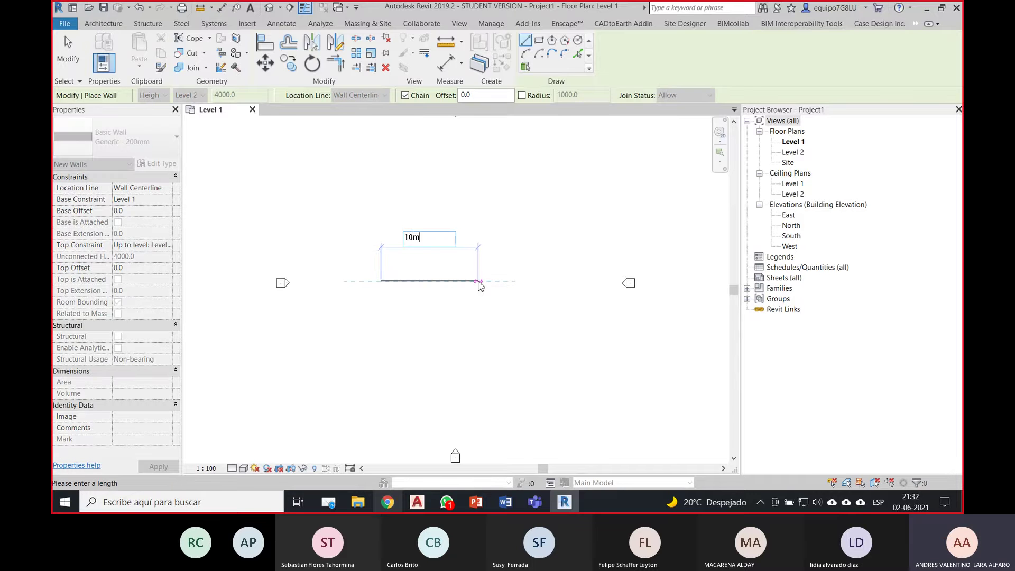
pyautogui.press('Return')
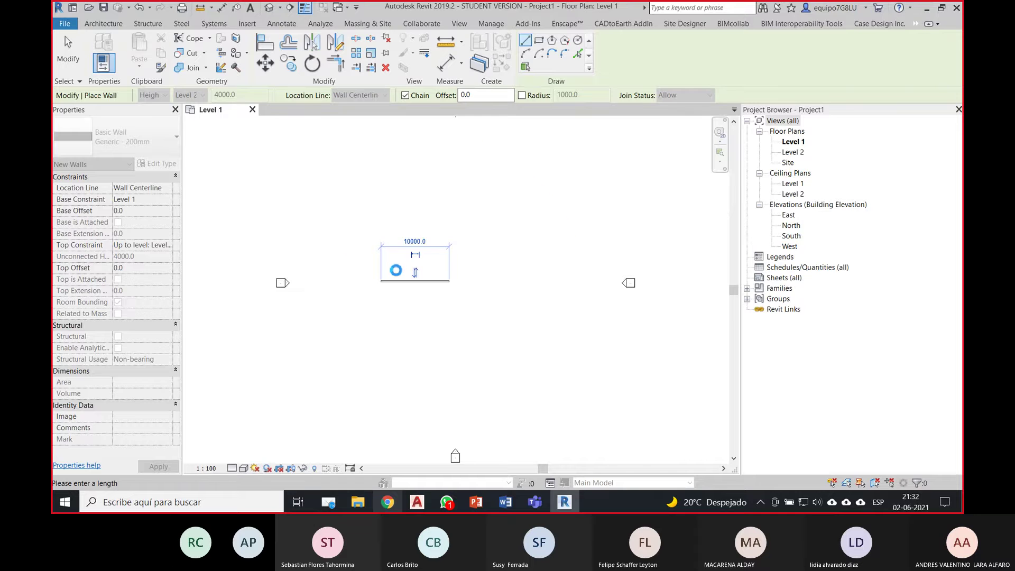
pyautogui.scroll(3, 396, 268)
pyautogui.press('Escape')
pyautogui.scroll(1, 387, 282)
pyautogui.press('Escape')
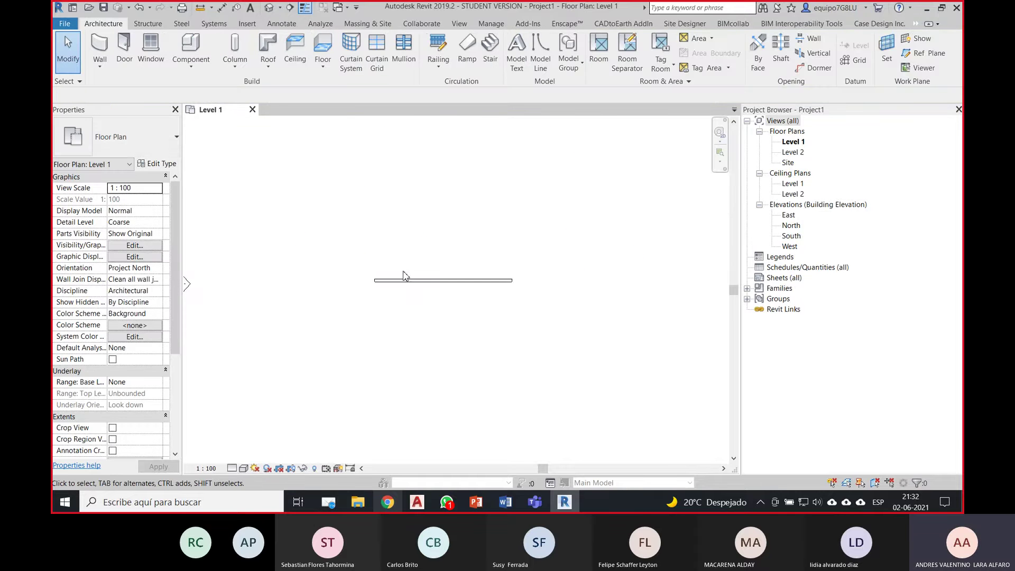
# Step: Place an M_Single-Flush 0915 x 2134mm door near the wall's left end, then open the Level 2 plan
pyautogui.click(124, 49)
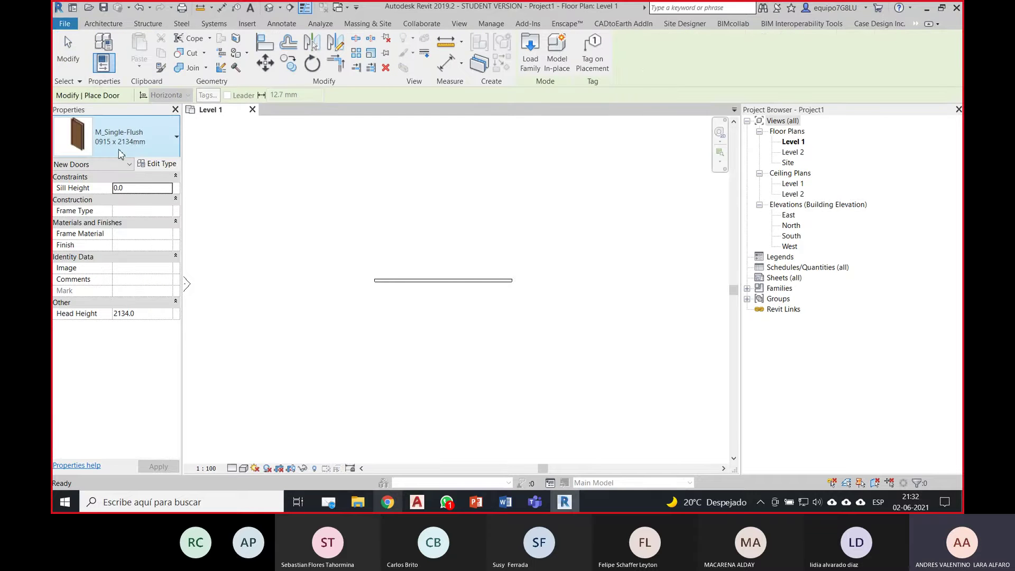
pyautogui.click(403, 288)
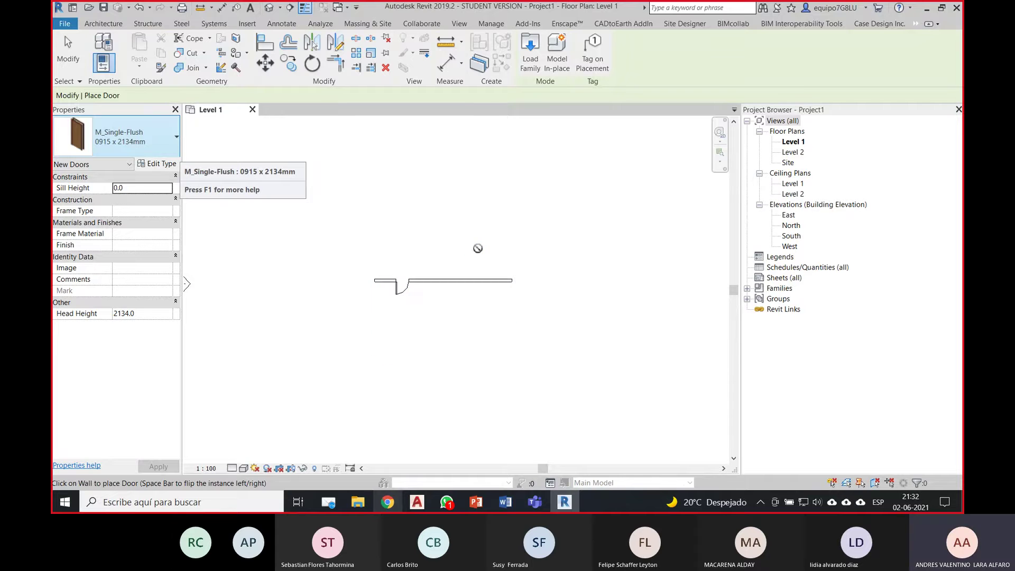
pyautogui.press('Escape')
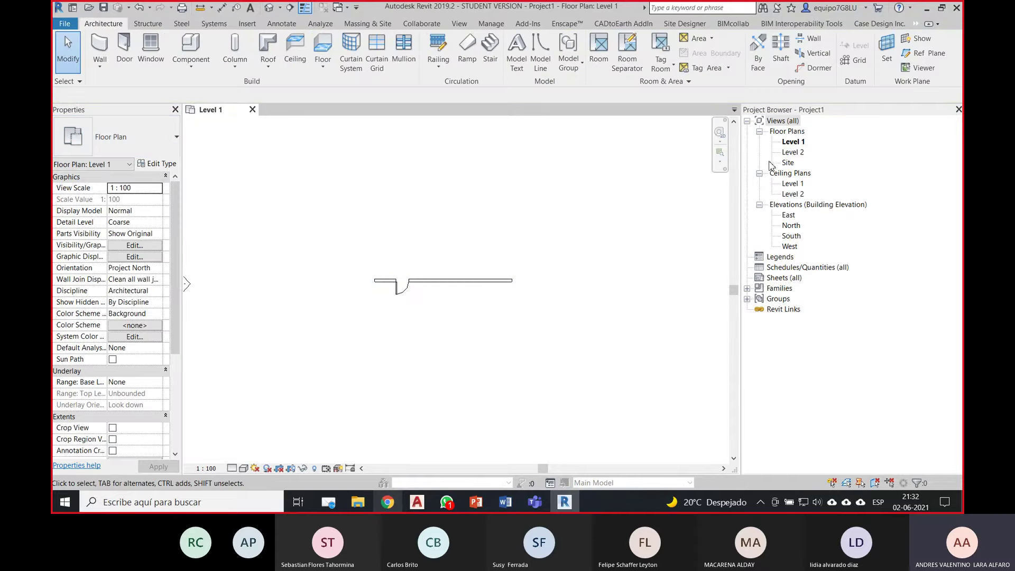
pyautogui.doubleClick(791, 153)
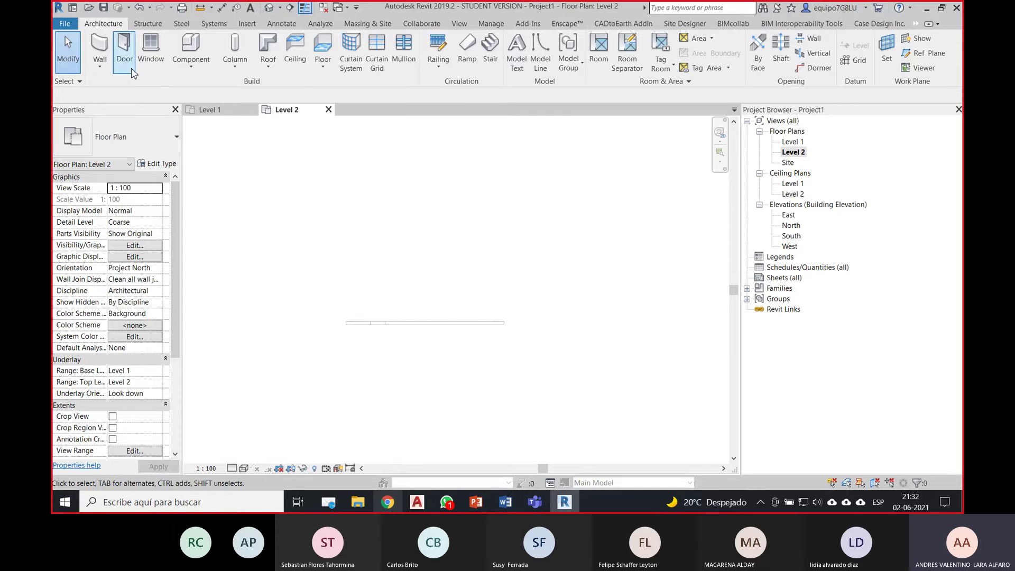
# Step: Draw a 10000 mm architectural wall on Level 2 with 3000 mm unconnected height
pyautogui.click(104, 59)
pyautogui.click(129, 87)
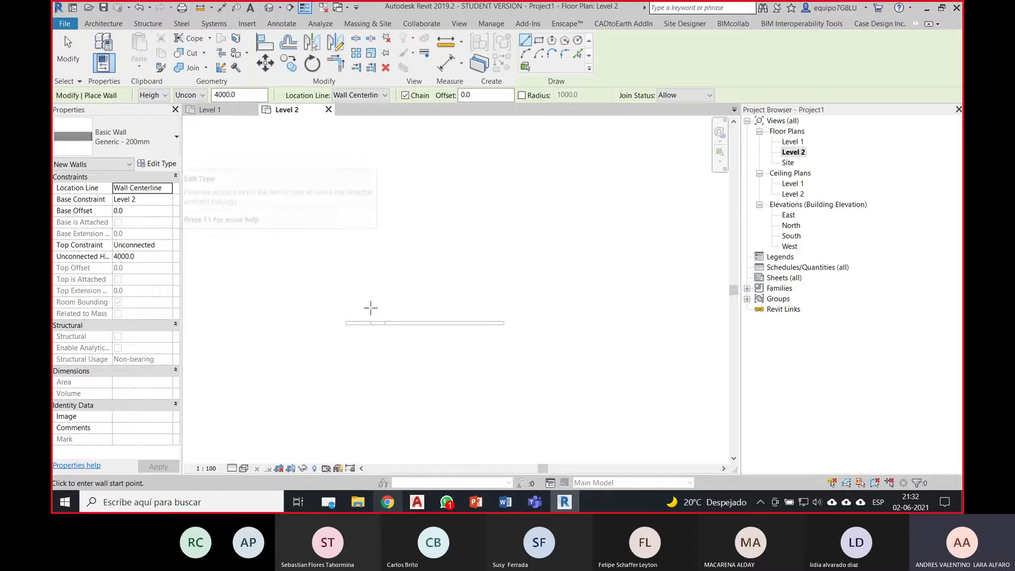
pyautogui.click(346, 297)
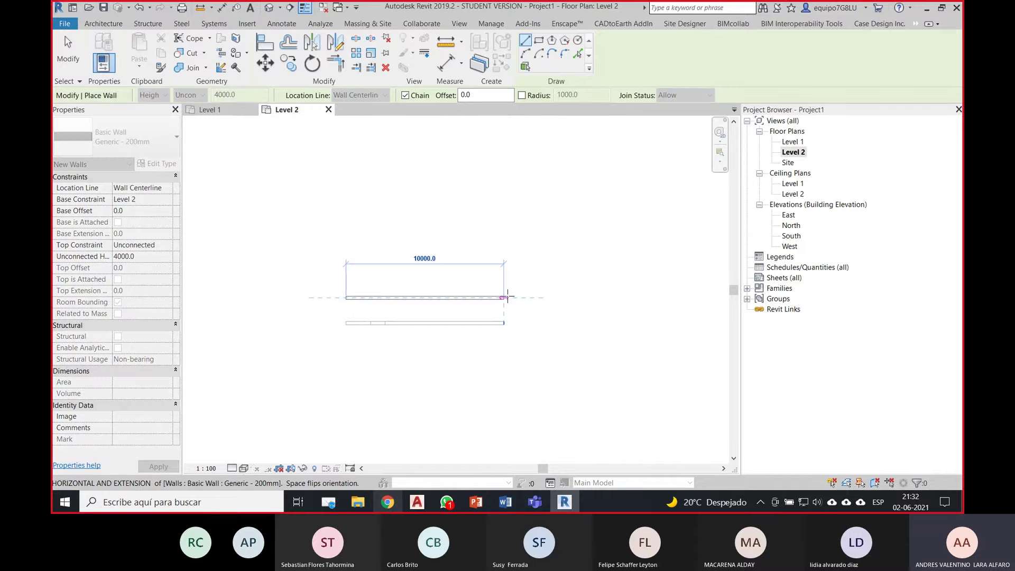
pyautogui.click(505, 297)
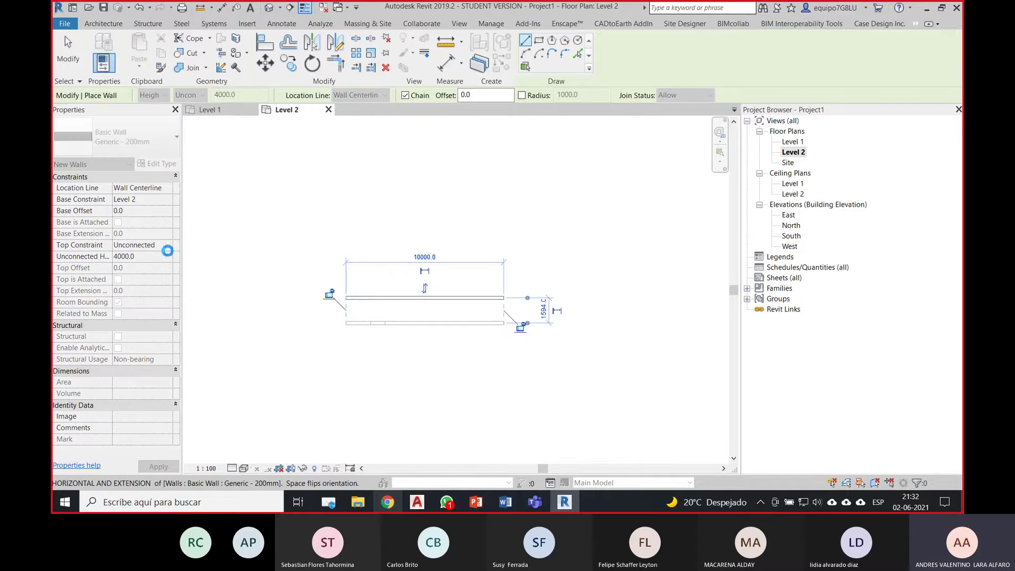
pyautogui.press('Escape')
pyautogui.press('Escape')
pyautogui.click(386, 298)
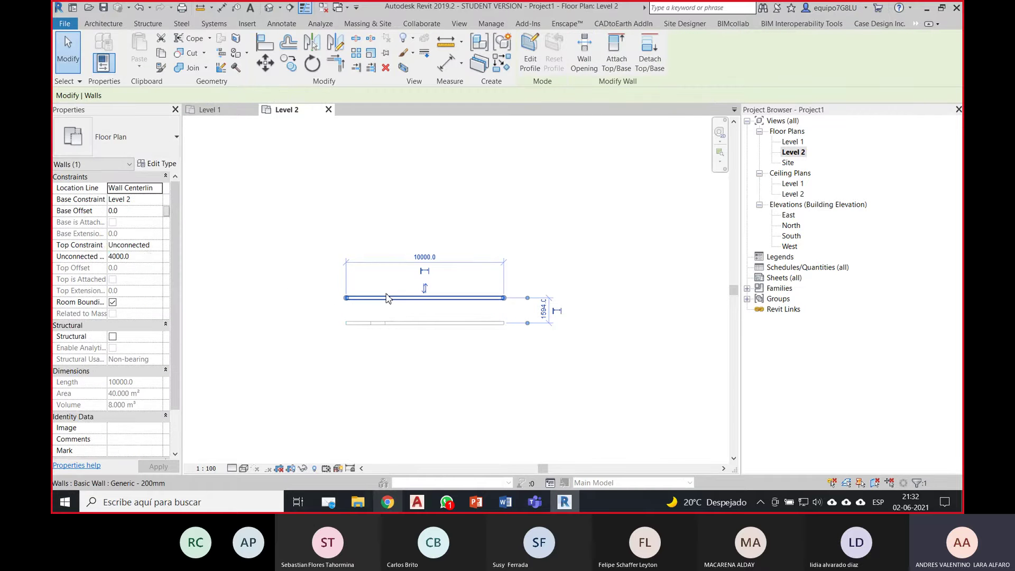
pyautogui.click(149, 257)
pyautogui.write('3000.0')
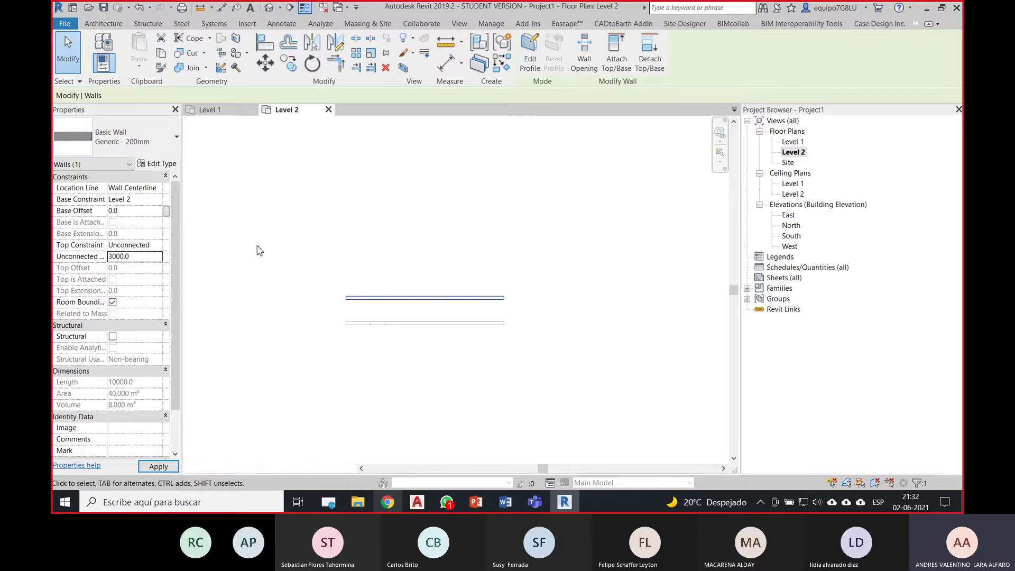
pyautogui.click(408, 229)
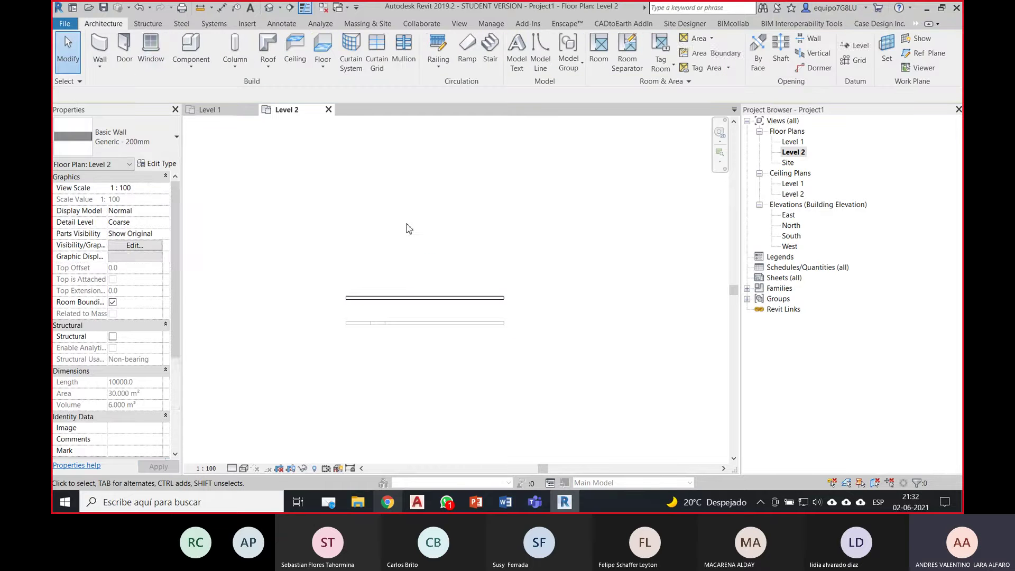
# Step: Place an M_Fixed 0915 x 1220mm window in the Level 2 wall, then go to the 3D view
pyautogui.click(151, 53)
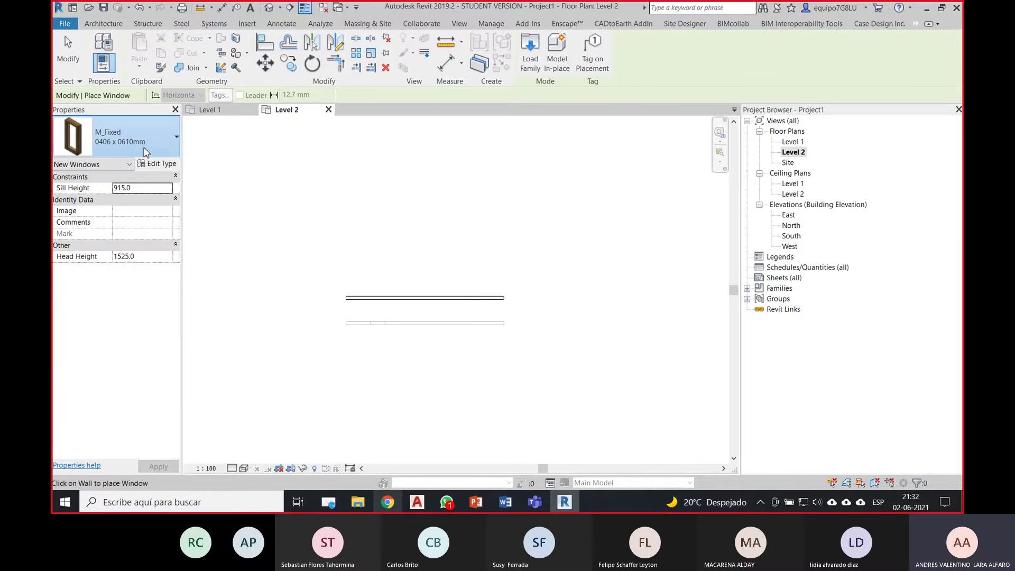
pyautogui.click(138, 143)
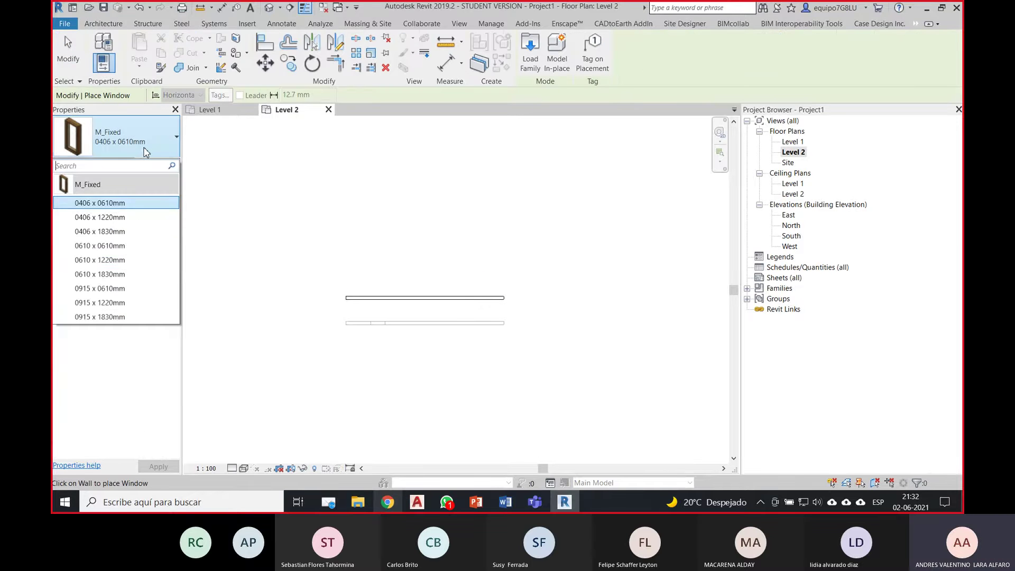
pyautogui.click(138, 302)
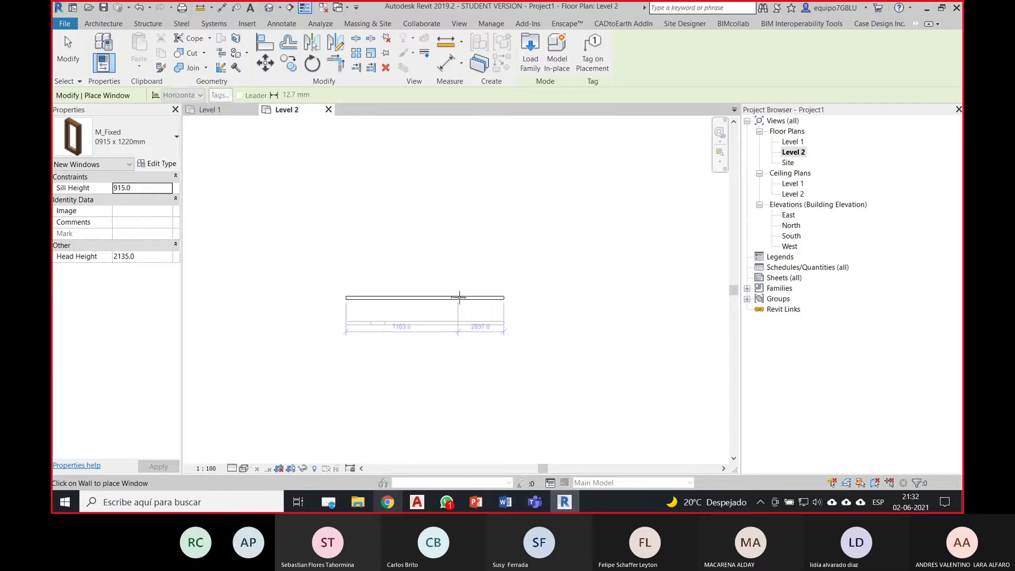
pyautogui.click(270, 10)
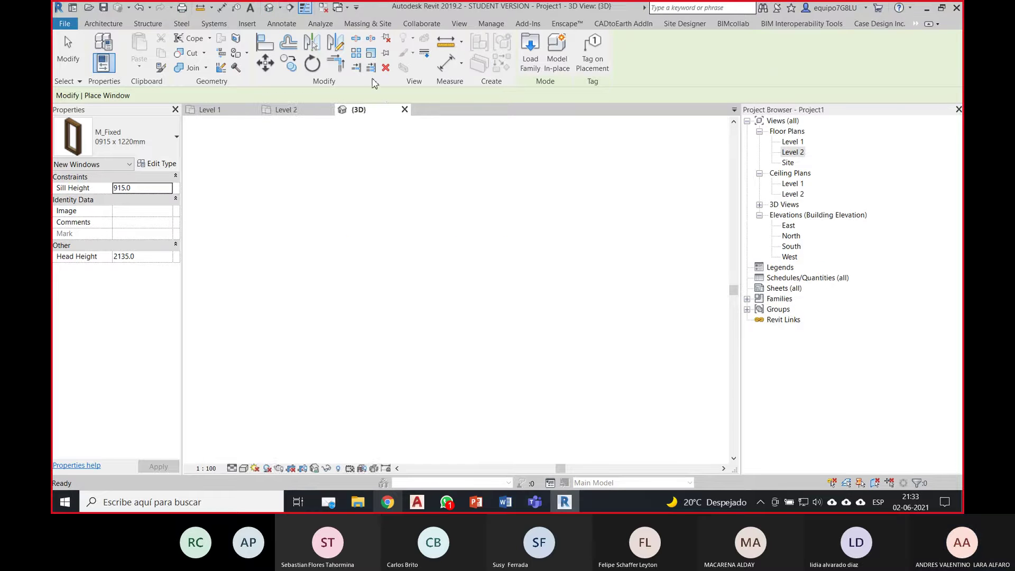
# Step: End window placement and switch the 3D view's visual style to Shaded
pyautogui.keyDown('shift'); pyautogui.moveTo(397, 240); pyautogui.dragTo(552, 271, button='middle'); pyautogui.keyUp('shift')
pyautogui.press('Escape')
pyautogui.scroll(2, 413, 365)
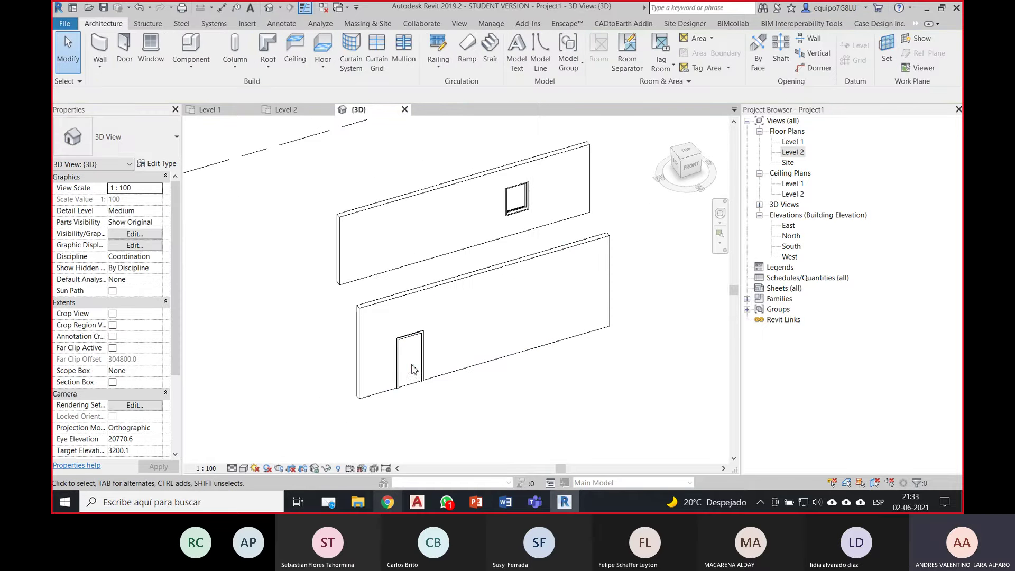
pyautogui.click(244, 468)
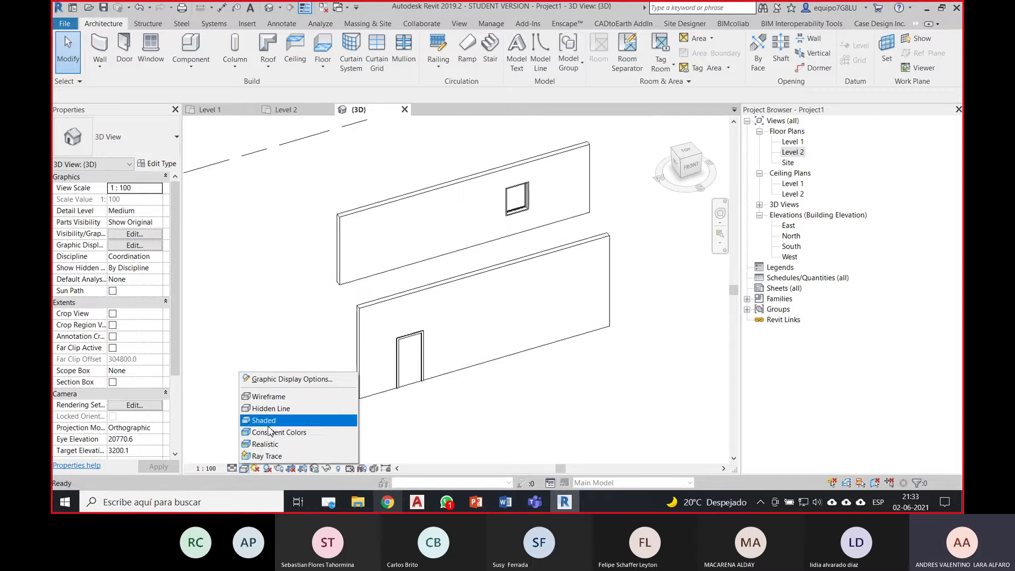
pyautogui.click(273, 407)
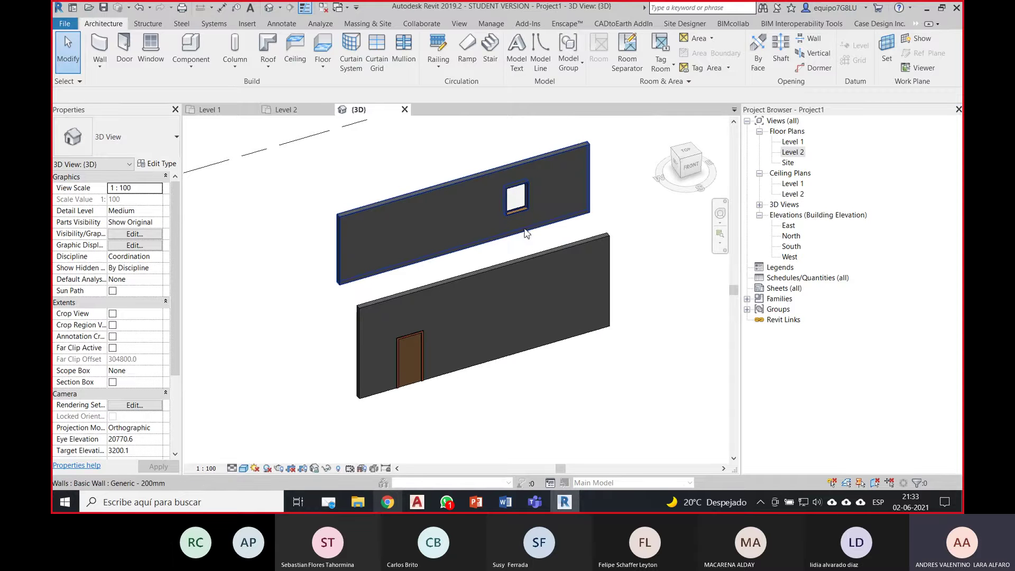
# Step: Inspect both walls and the window's Type Properties without making changes
pyautogui.scroll(1, 542, 189)
pyautogui.moveTo(543, 213); pyautogui.dragTo(529, 256, button='middle')
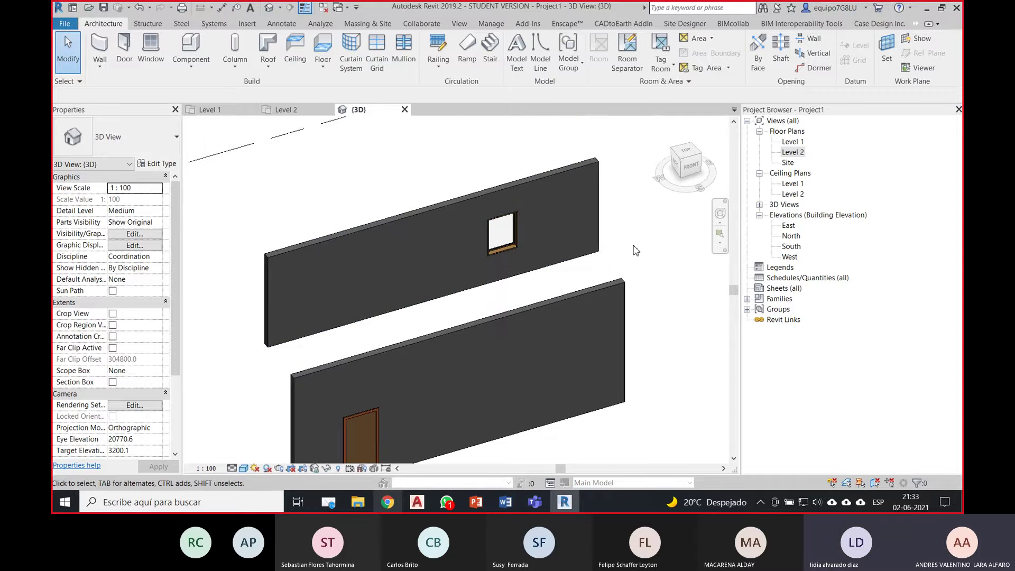
pyautogui.scroll(-1, 634, 251)
pyautogui.moveTo(670, 286); pyautogui.dragTo(634, 247, button='middle')
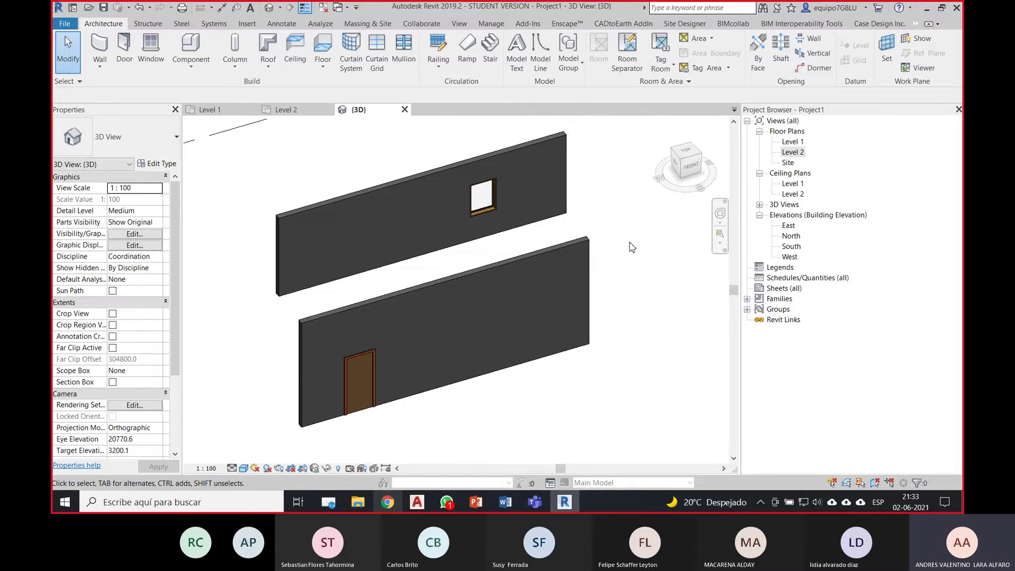
pyautogui.click(423, 179)
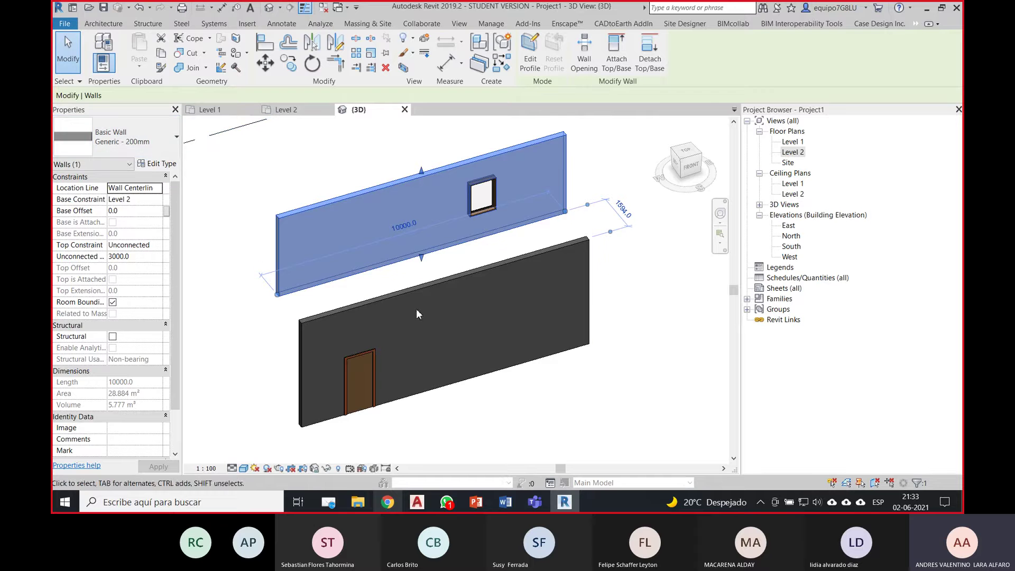
pyautogui.click(424, 290)
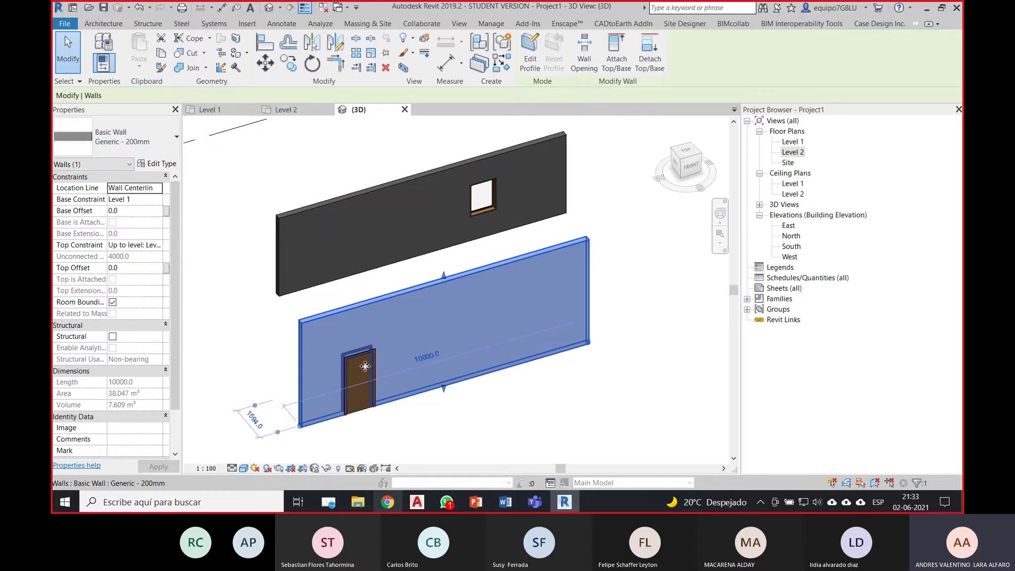
pyautogui.press('Escape')
pyautogui.click(482, 196)
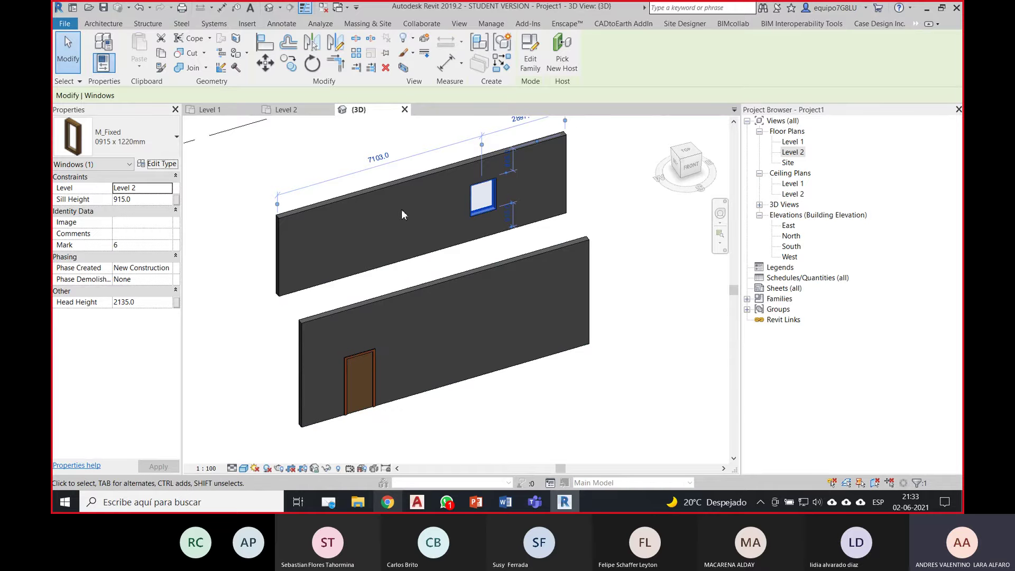
pyautogui.click(157, 163)
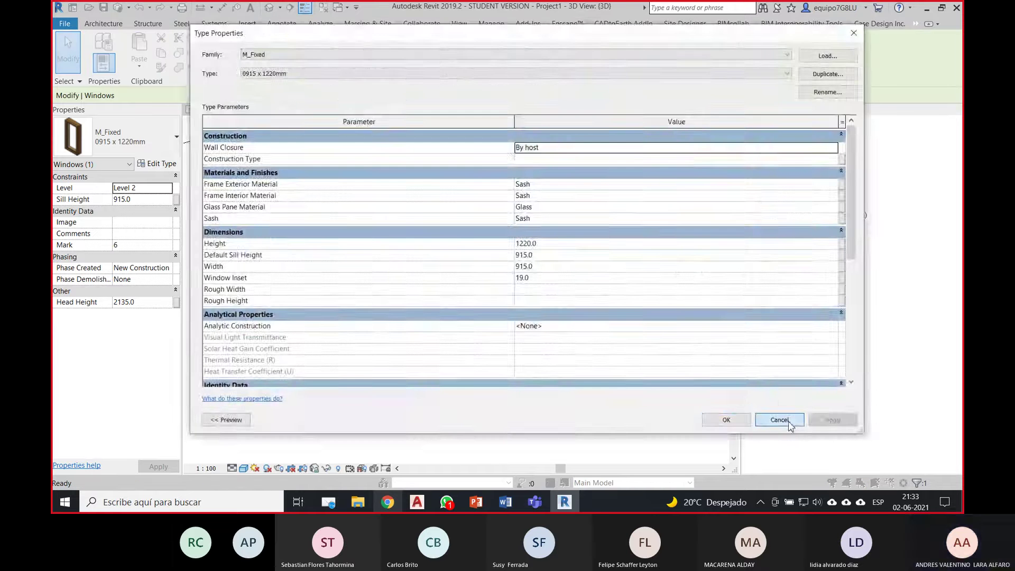
pyautogui.click(777, 419)
pyautogui.click(696, 365)
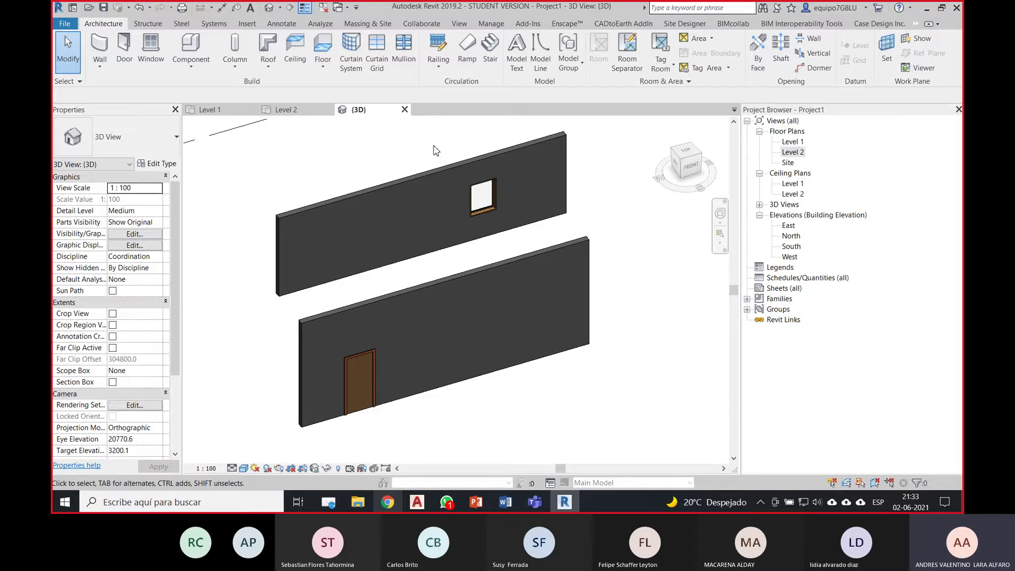
# Step: Bring up the Export IFC dialog through File > Export > IFC
pyautogui.click(64, 24)
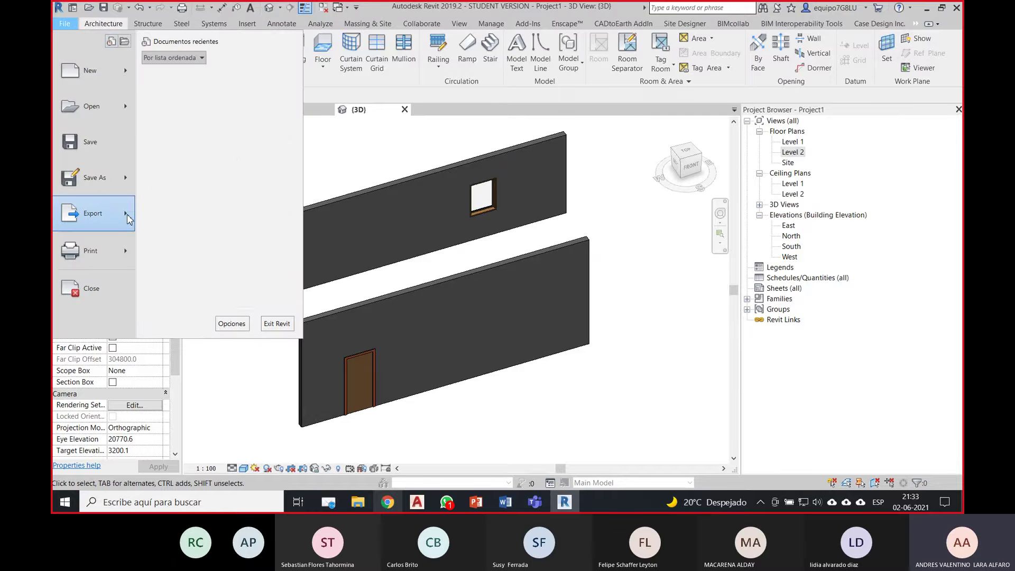
pyautogui.moveTo(127, 216)
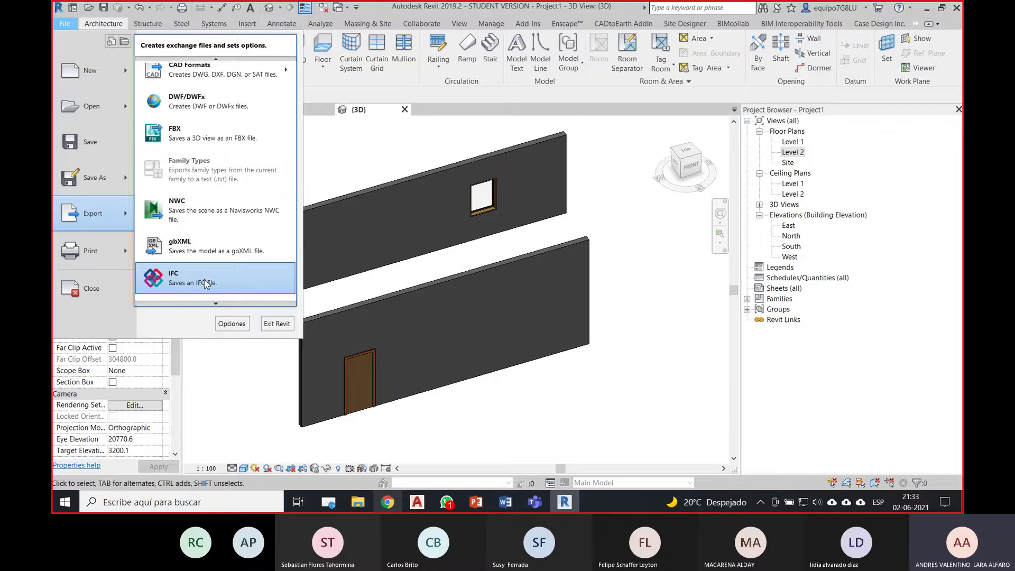
pyautogui.click(221, 283)
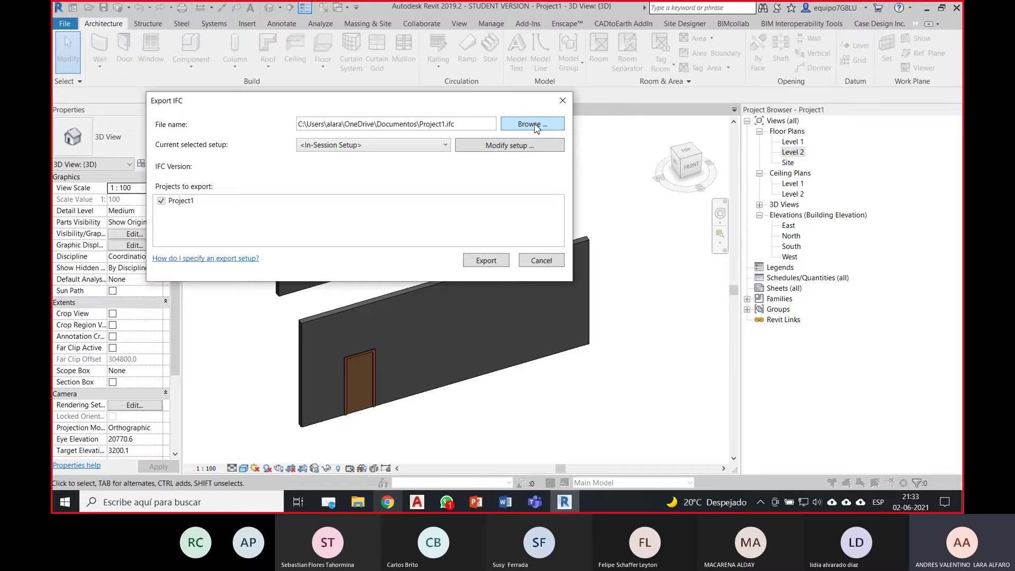
# Step: Set the IFC target to CL15_IFC 2X3_EJERCICIO 01, type IFC-SPF, in DBIM 07\CLASE 15
pyautogui.click(535, 125)
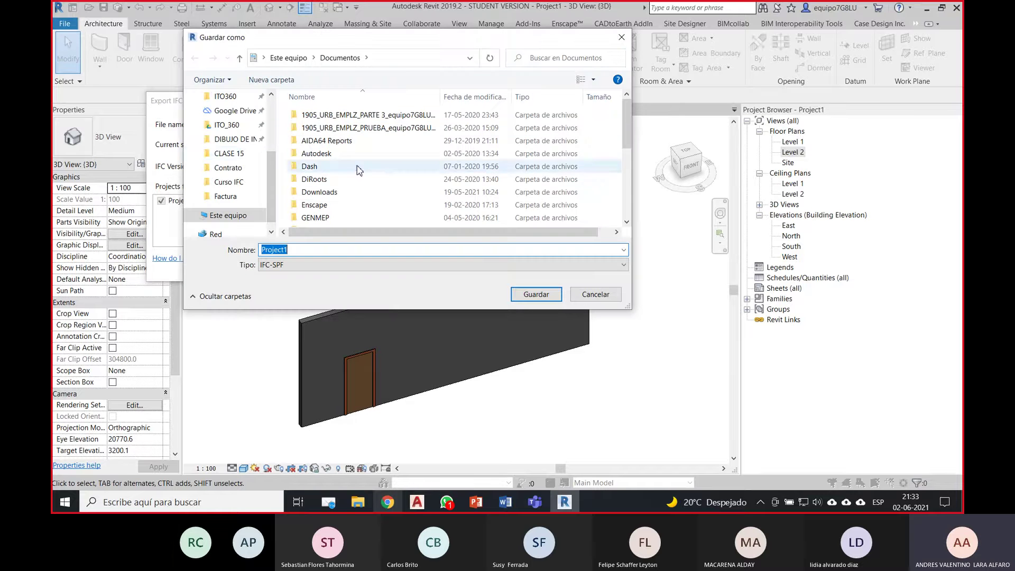
pyautogui.click(253, 156)
pyautogui.doubleClick(307, 251)
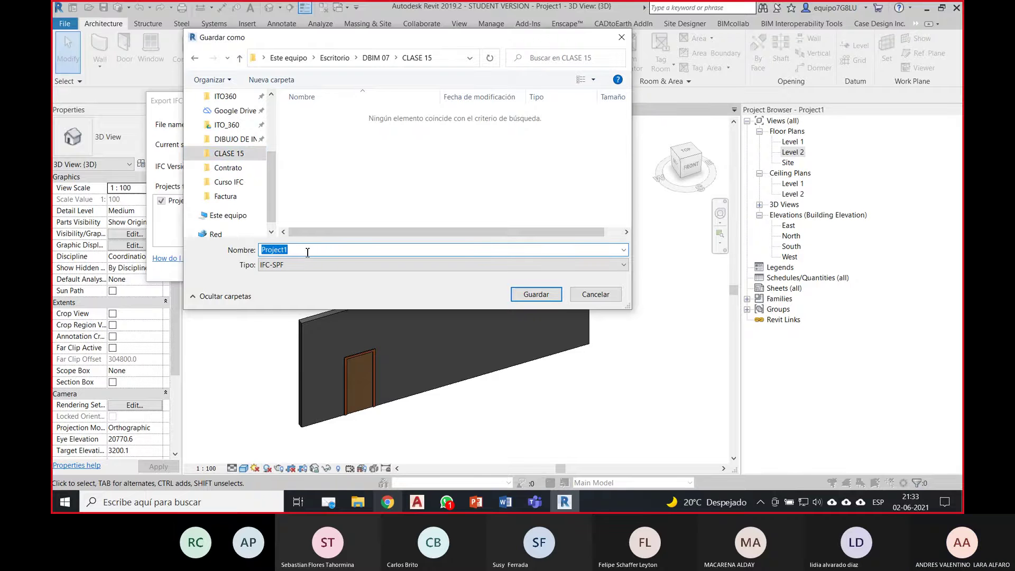
pyautogui.write('CL15_')
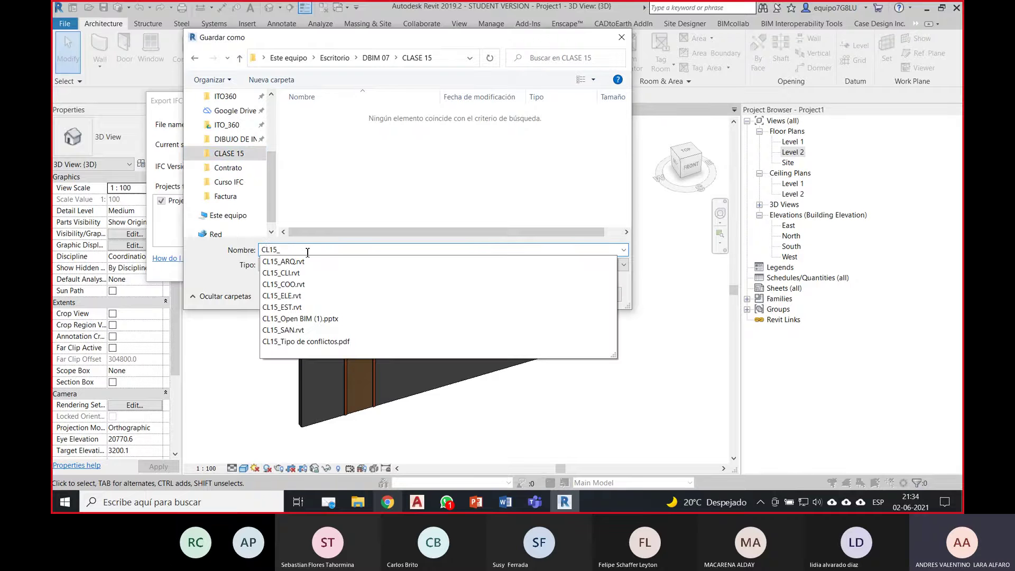
pyautogui.write('IFC')
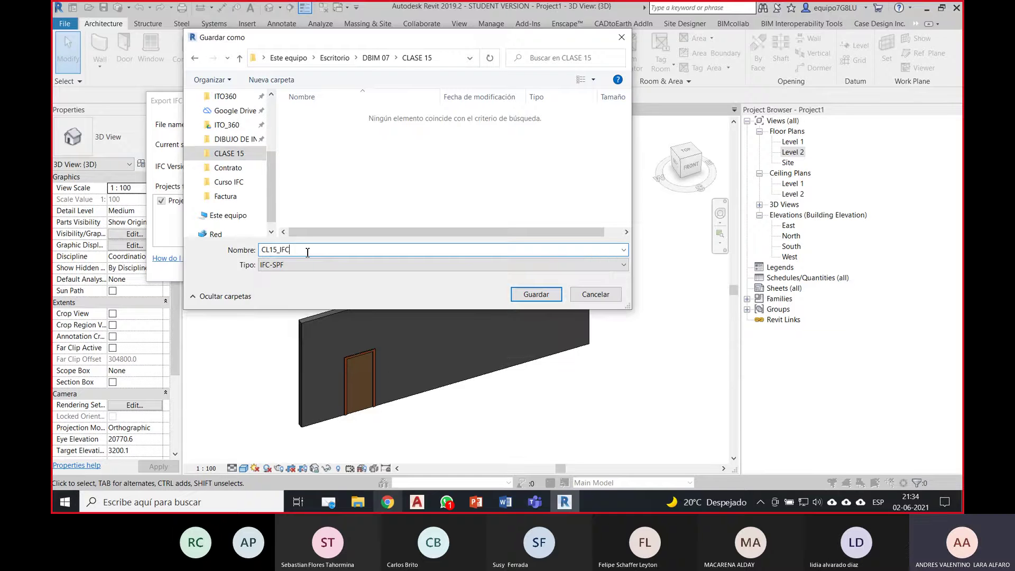
pyautogui.write(' 2X3_EJERCICIO 01')
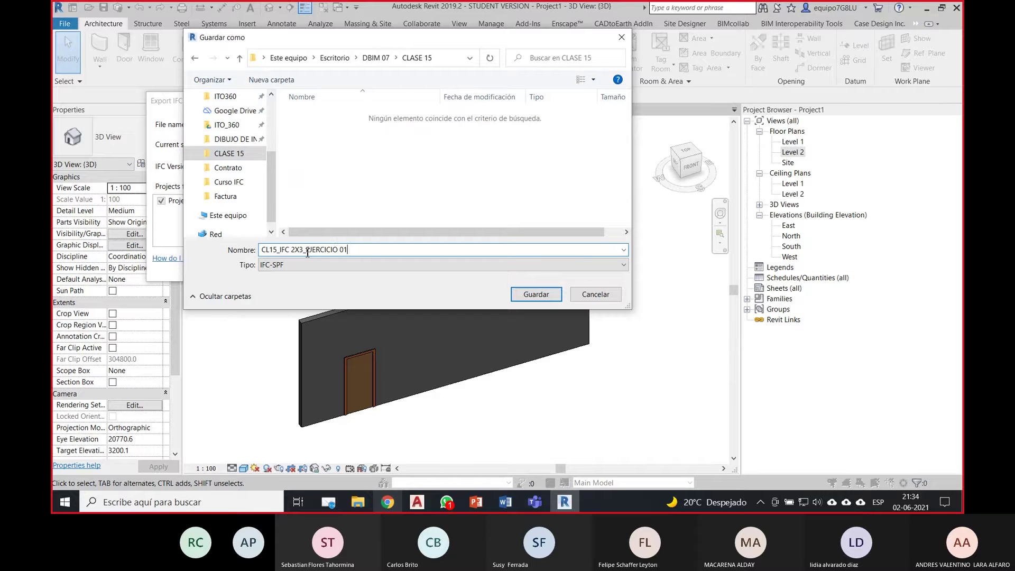
pyautogui.click(508, 266)
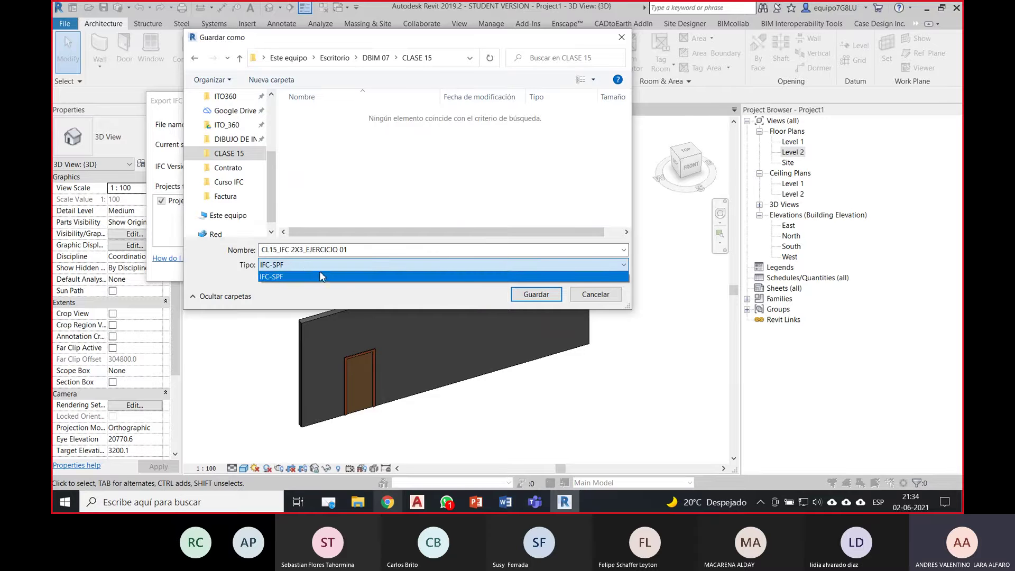
pyautogui.click(523, 296)
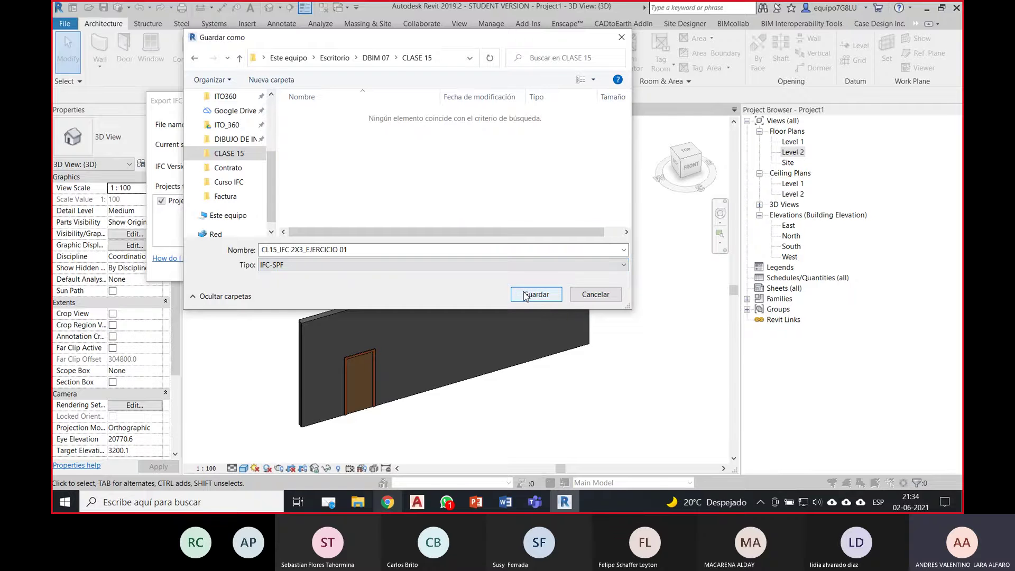
pyautogui.click(535, 294)
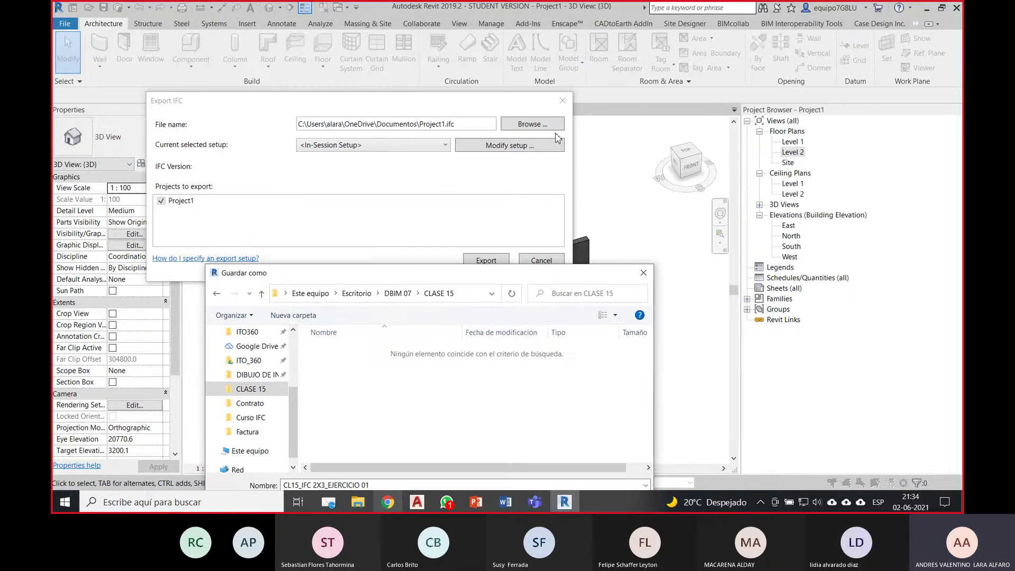
pyautogui.moveTo(539, 274); pyautogui.dragTo(549, 127)
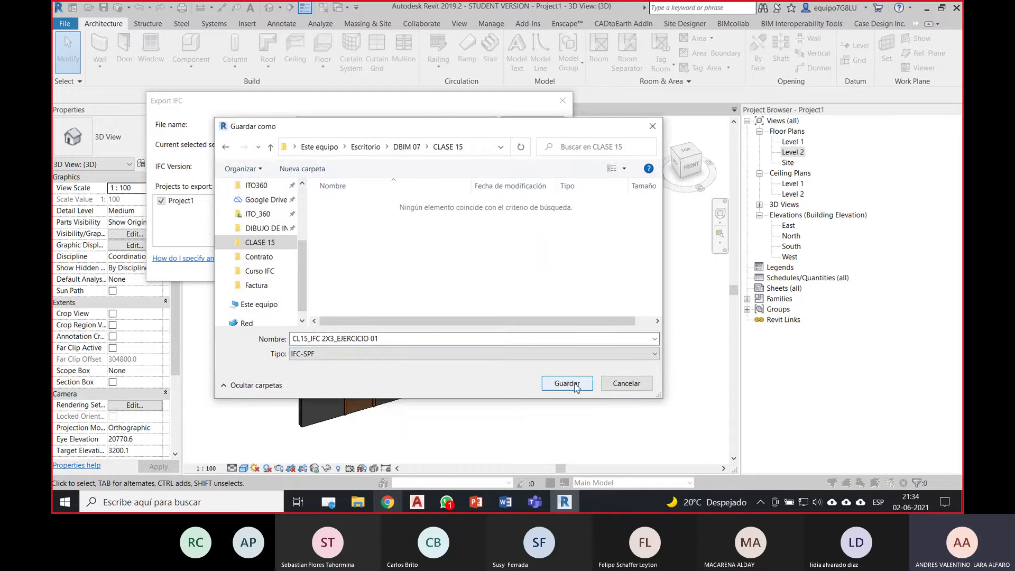
pyautogui.moveTo(429, 127); pyautogui.dragTo(443, 105)
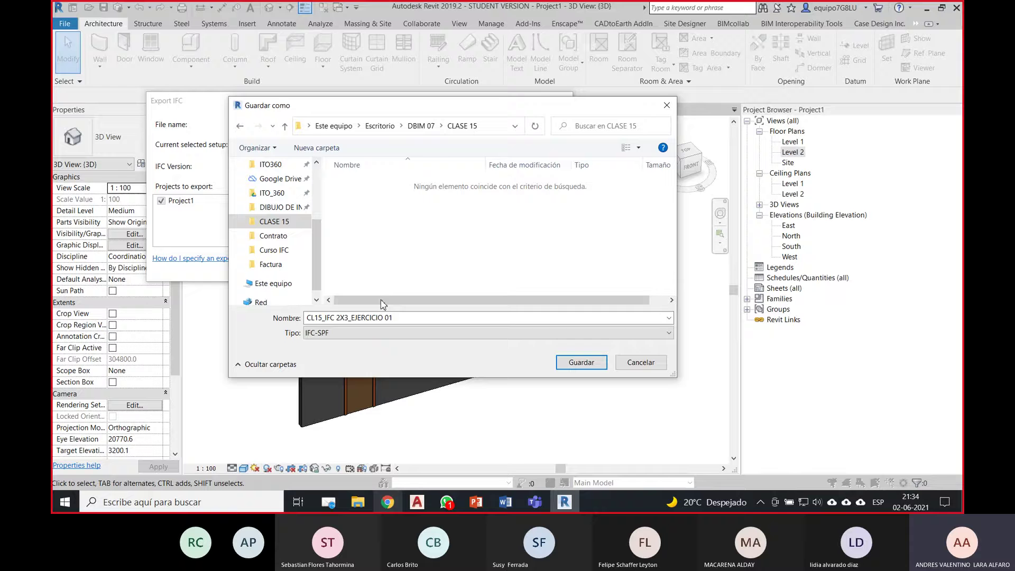
pyautogui.click(583, 363)
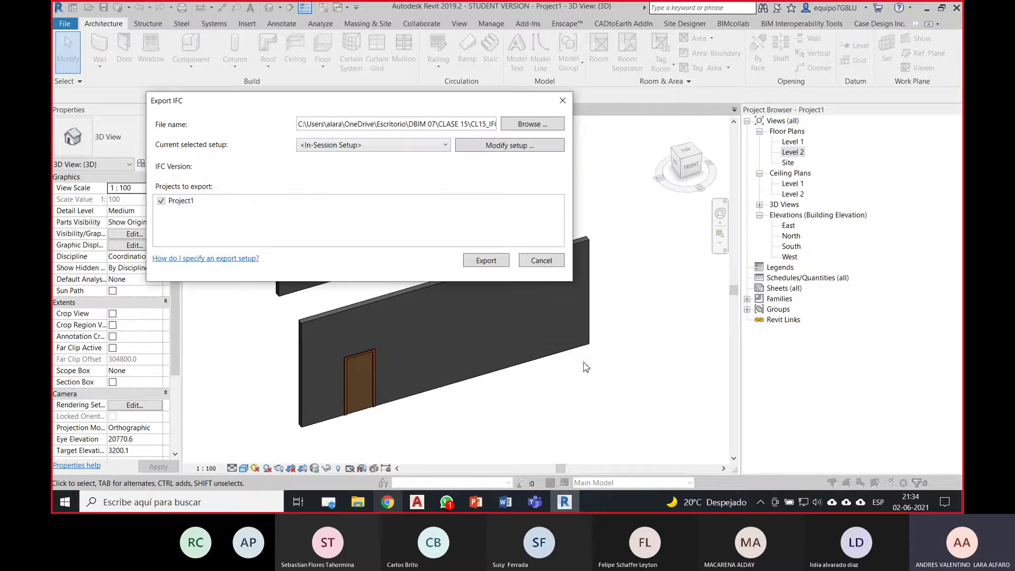
# Step: Confirm the IFC 2x3 Coordination View 2.0 setup and export the model
pyautogui.click(513, 150)
pyautogui.moveTo(457, 29); pyautogui.dragTo(520, 103)
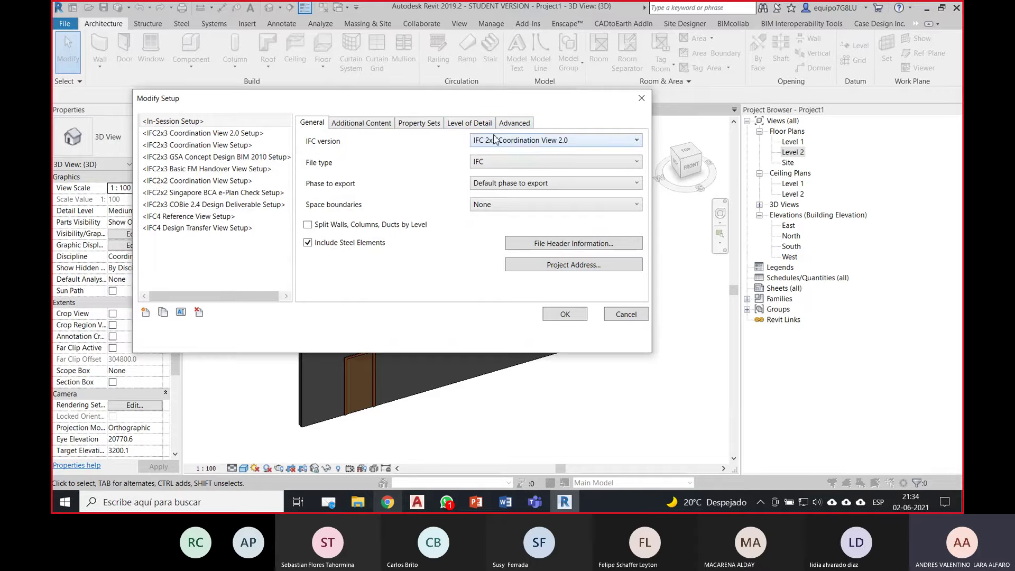
pyautogui.click(565, 314)
pyautogui.click(506, 261)
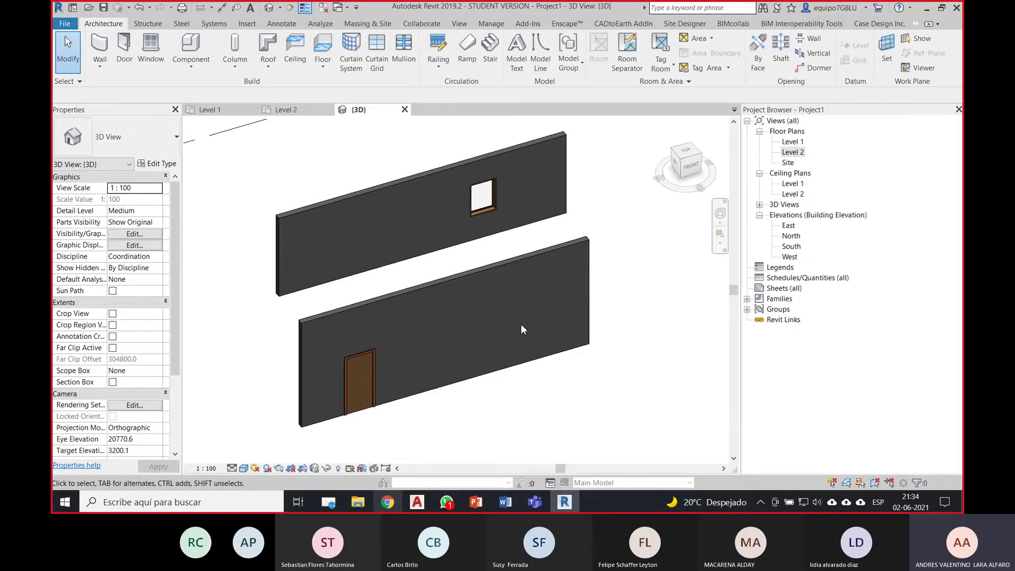
# Step: Sort the CLASE 15 files by modification date and refresh, then return to Revit's File menu
pyautogui.moveTo(360, 501)
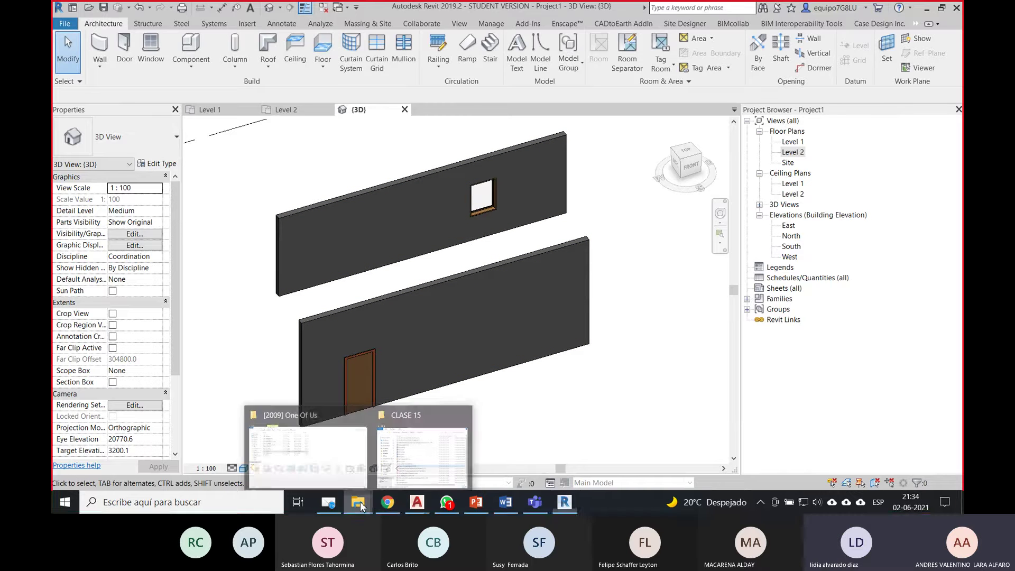
pyautogui.click(423, 454)
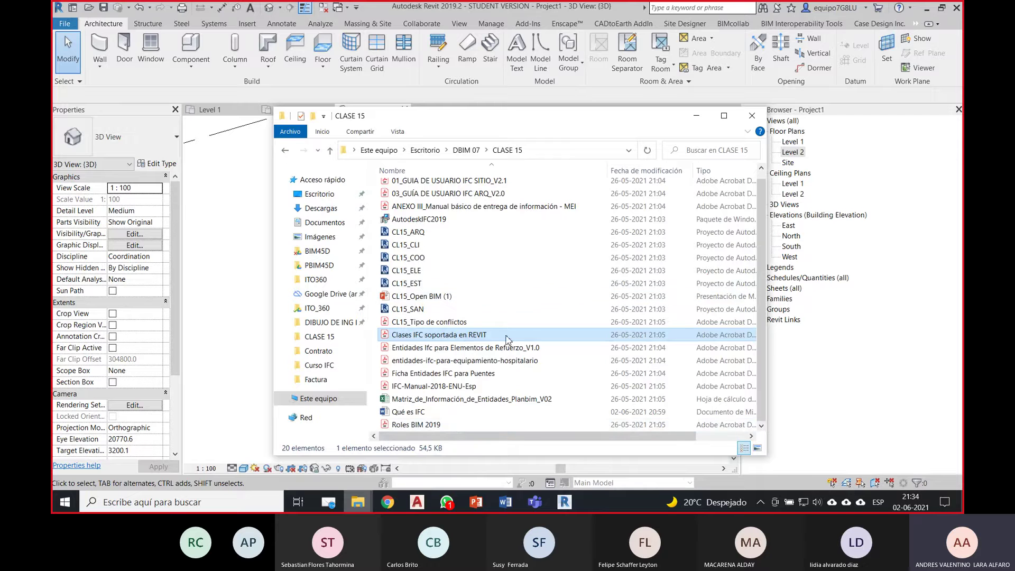
pyautogui.click(640, 169)
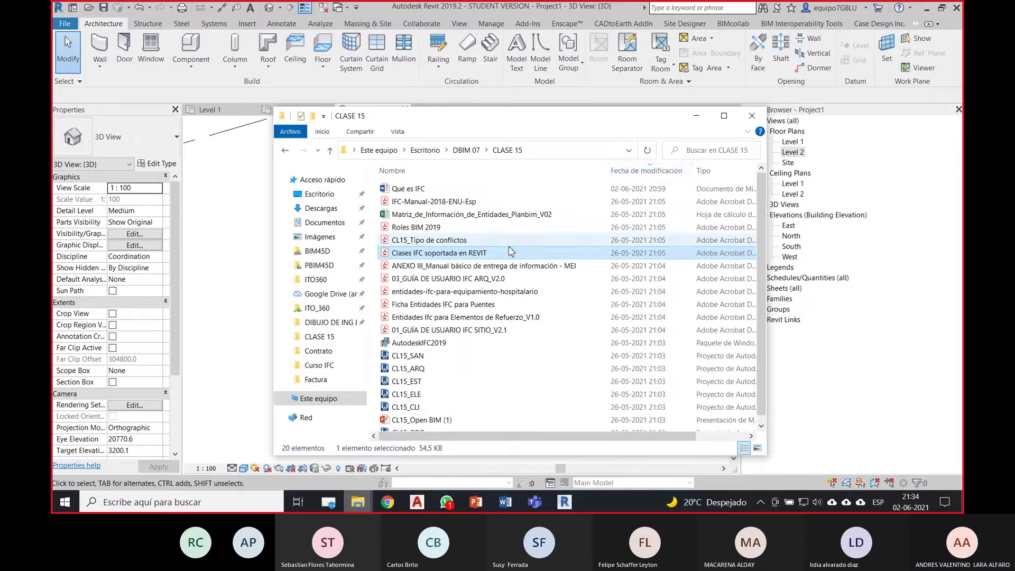
pyautogui.click(641, 169)
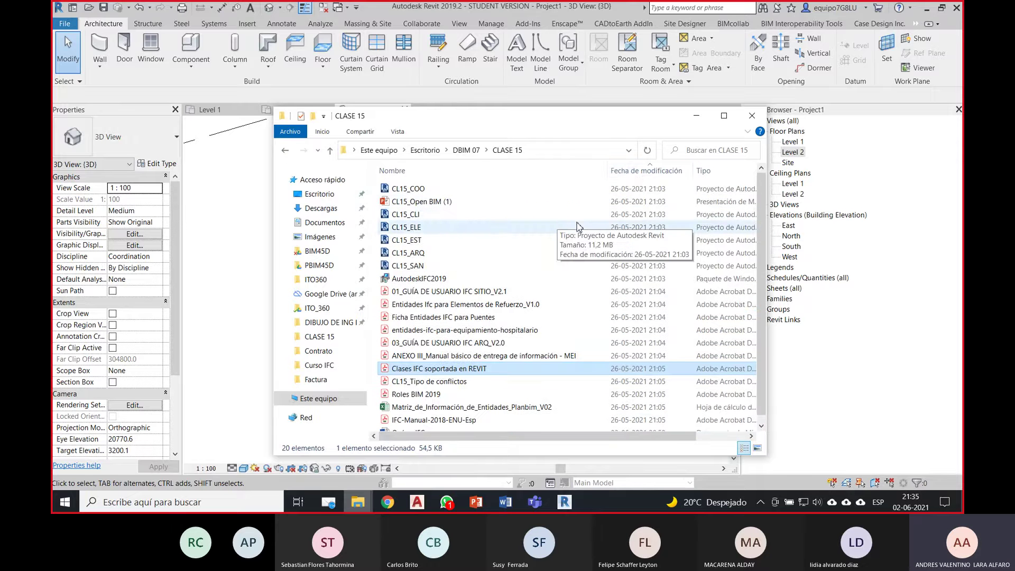
pyautogui.click(515, 150)
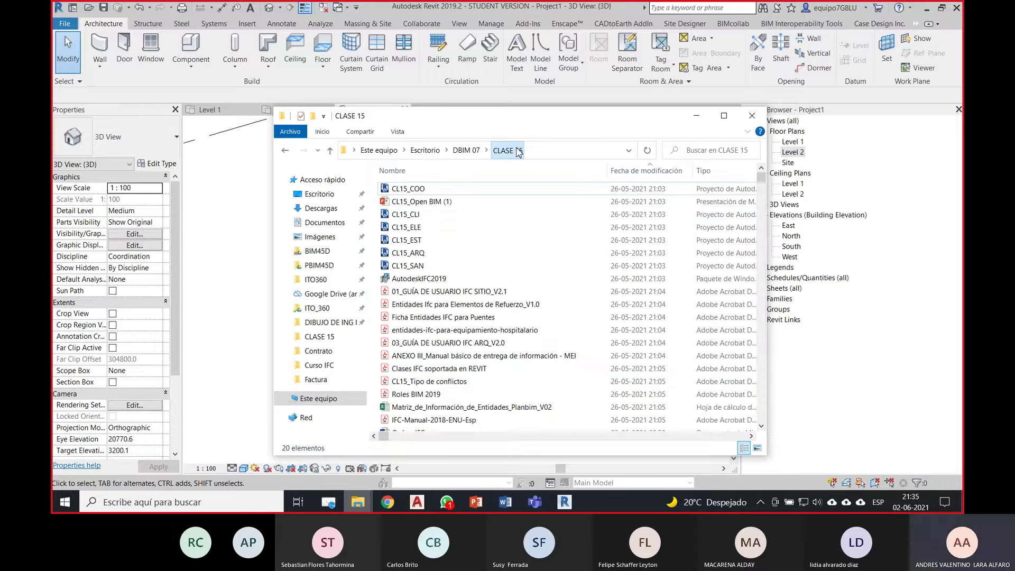
pyautogui.scroll(-1, 693, 353)
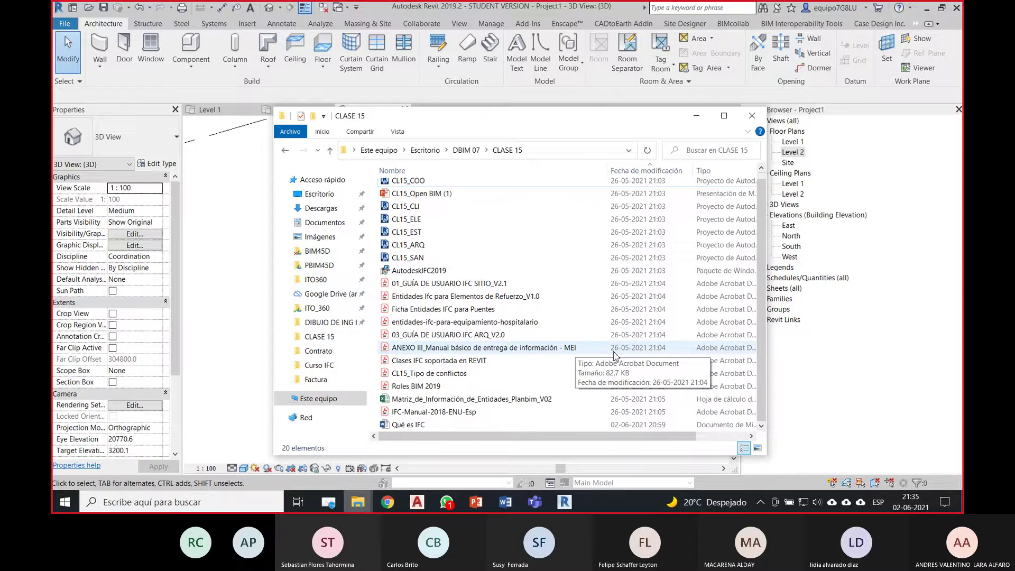
pyautogui.scroll(1, 582, 356)
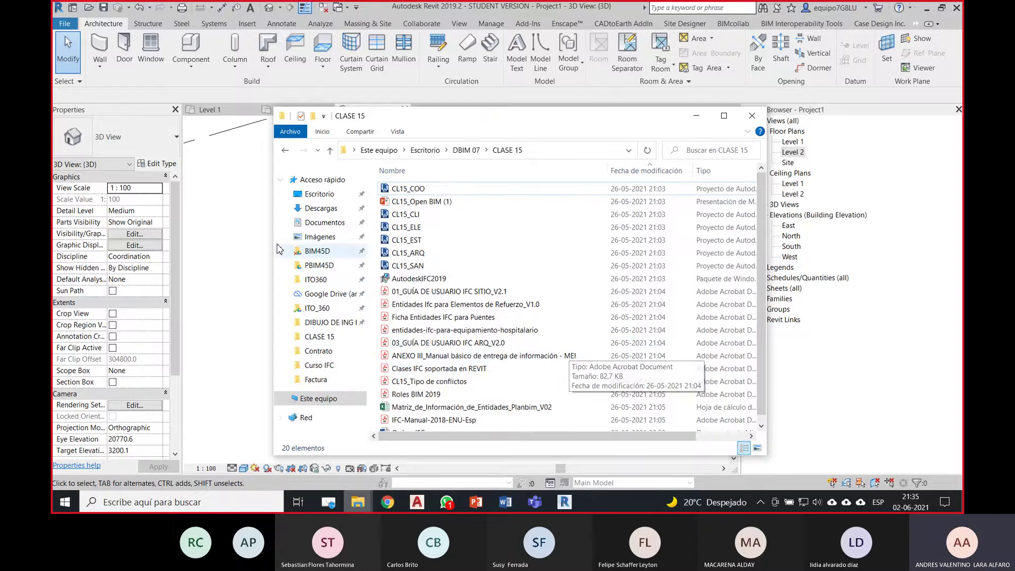
pyautogui.click(221, 165)
pyautogui.click(68, 26)
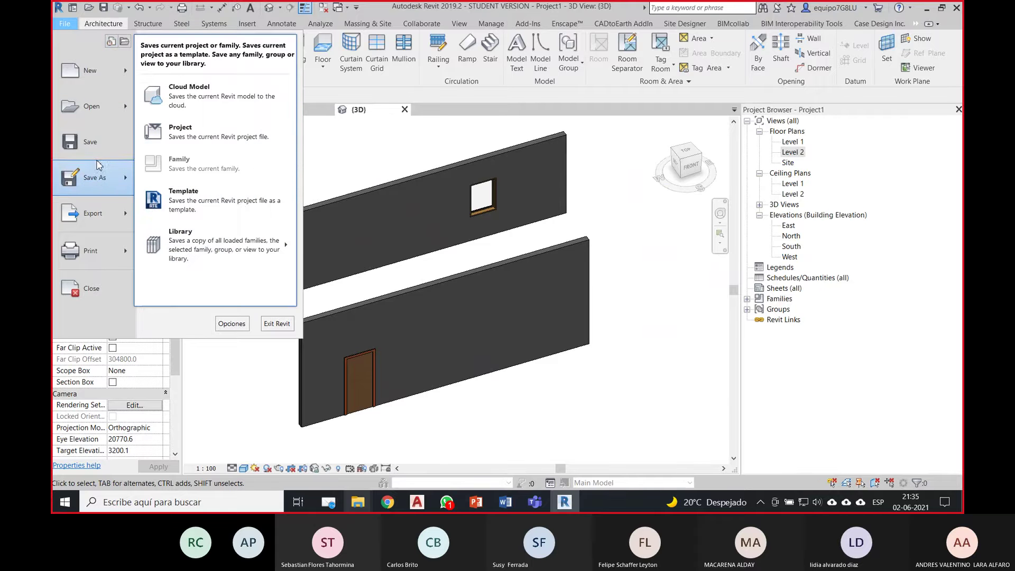
# Step: Export the model to IFC as CL15_IFC2X3_EJERCICIO01 in Escritorio\DBIM 07\CLASE 15
pyautogui.click(175, 269)
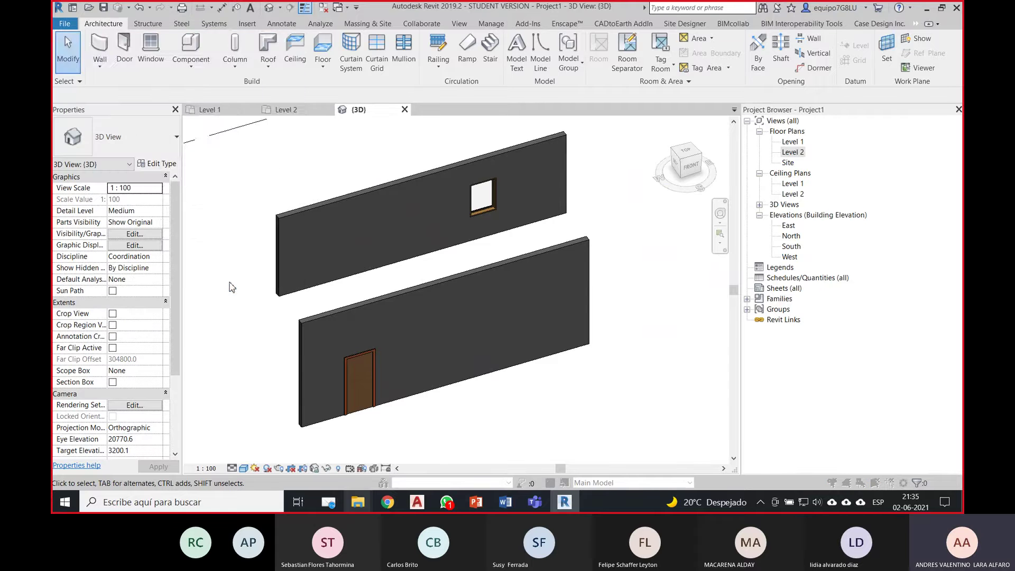
pyautogui.click(540, 130)
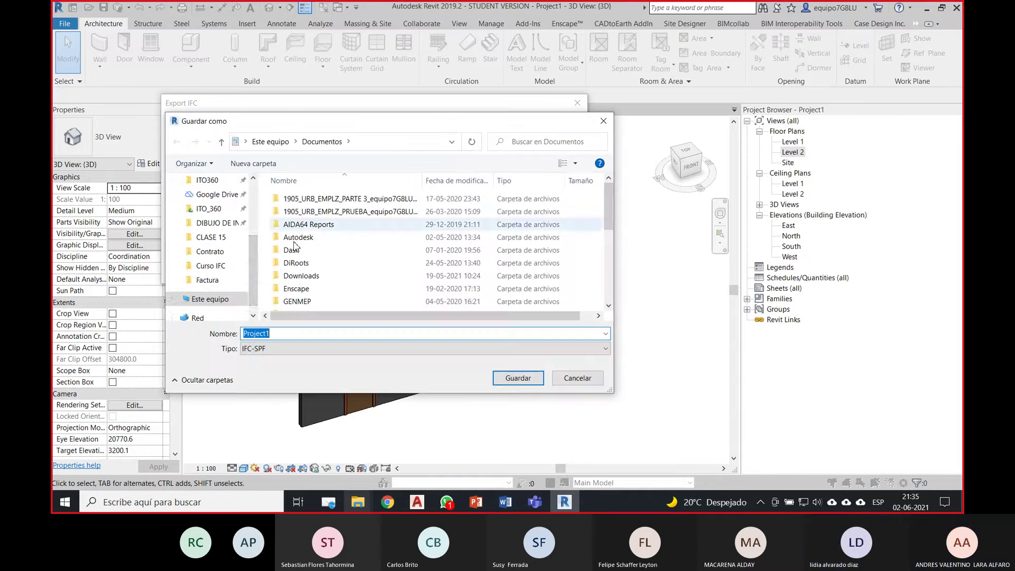
pyautogui.moveTo(251, 257); pyautogui.dragTo(252, 208)
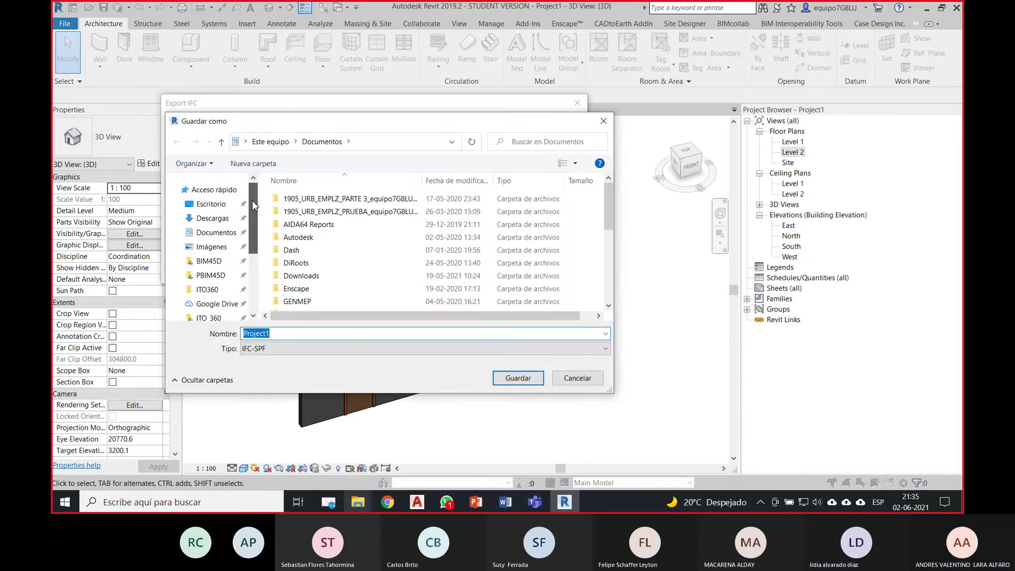
pyautogui.click(211, 204)
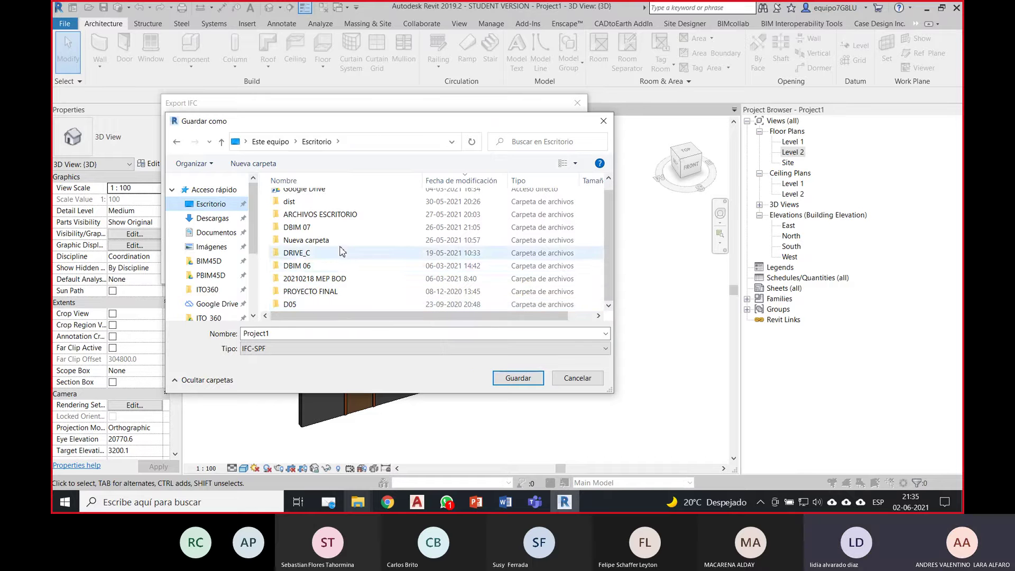
pyautogui.doubleClick(317, 227)
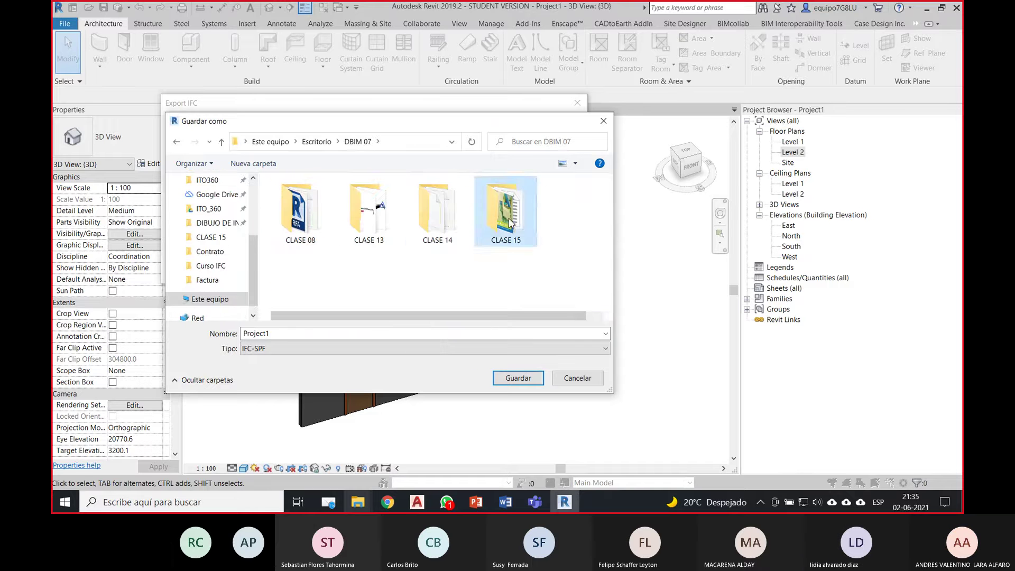
pyautogui.doubleClick(510, 222)
pyautogui.doubleClick(308, 333)
pyautogui.write('CL1')
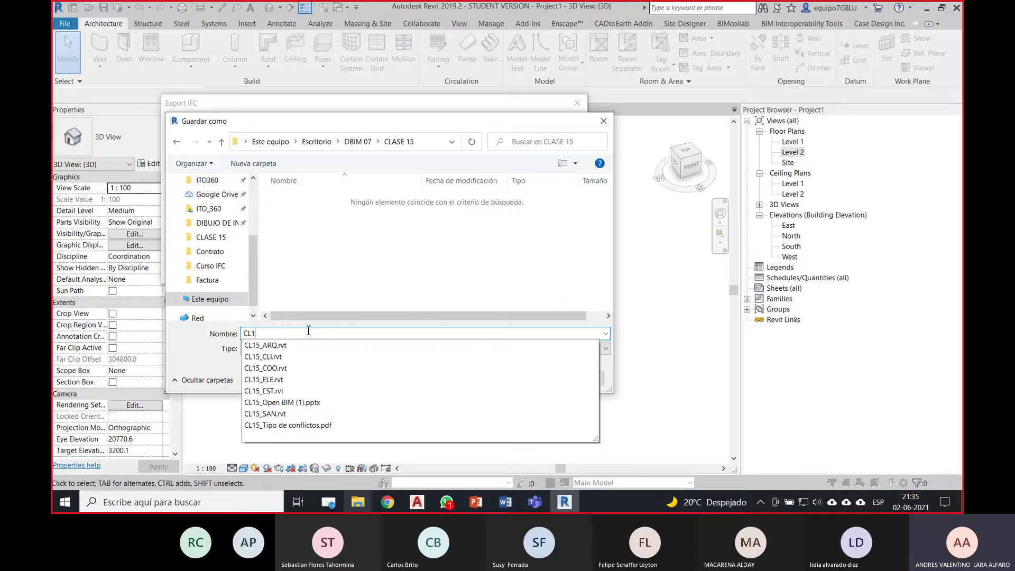
pyautogui.write('5_')
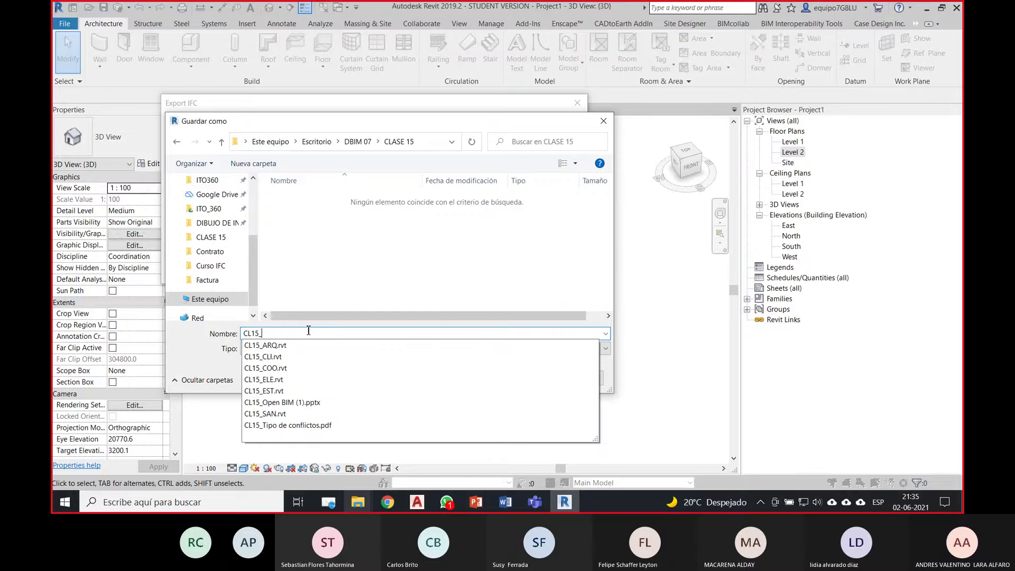
pyautogui.write('IFC2X3')
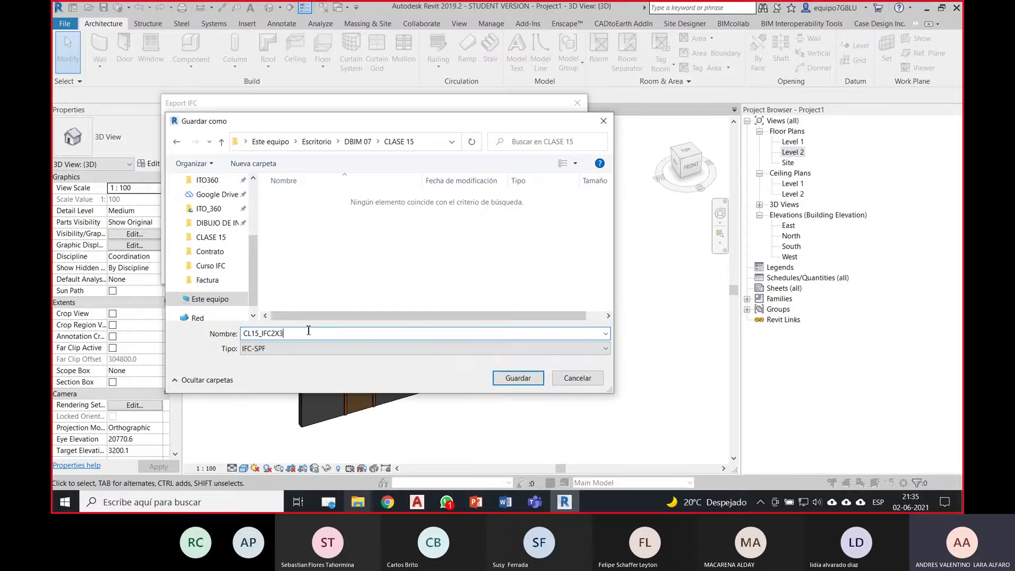
pyautogui.write('_EJERCIC')
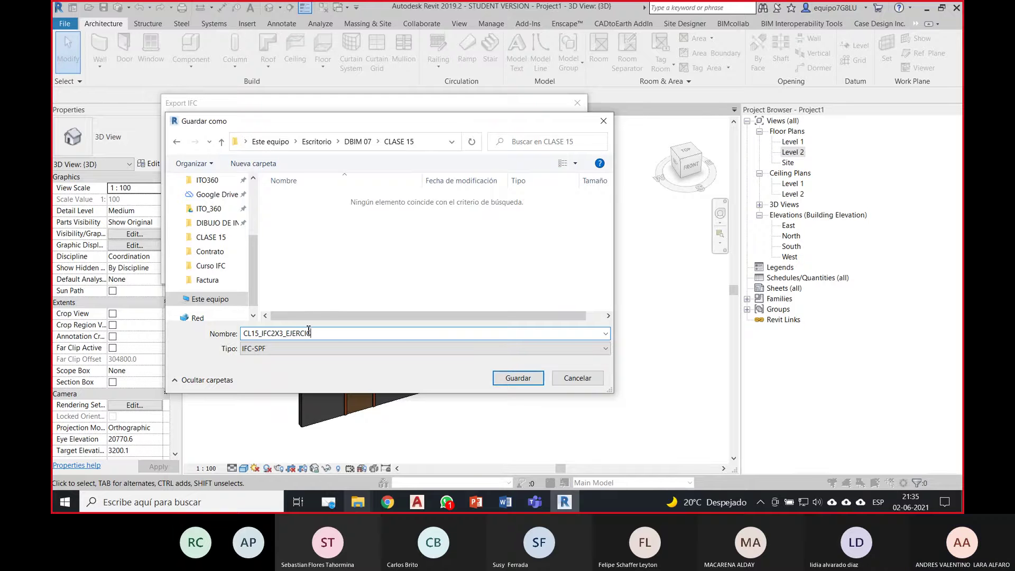
pyautogui.write('IO01')
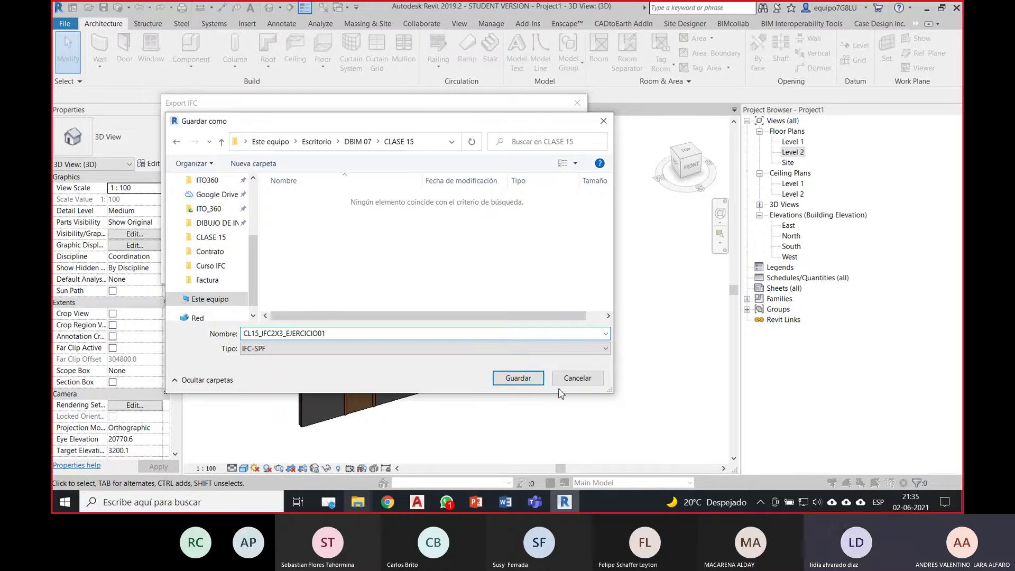
pyautogui.press('Return')
pyautogui.click(509, 267)
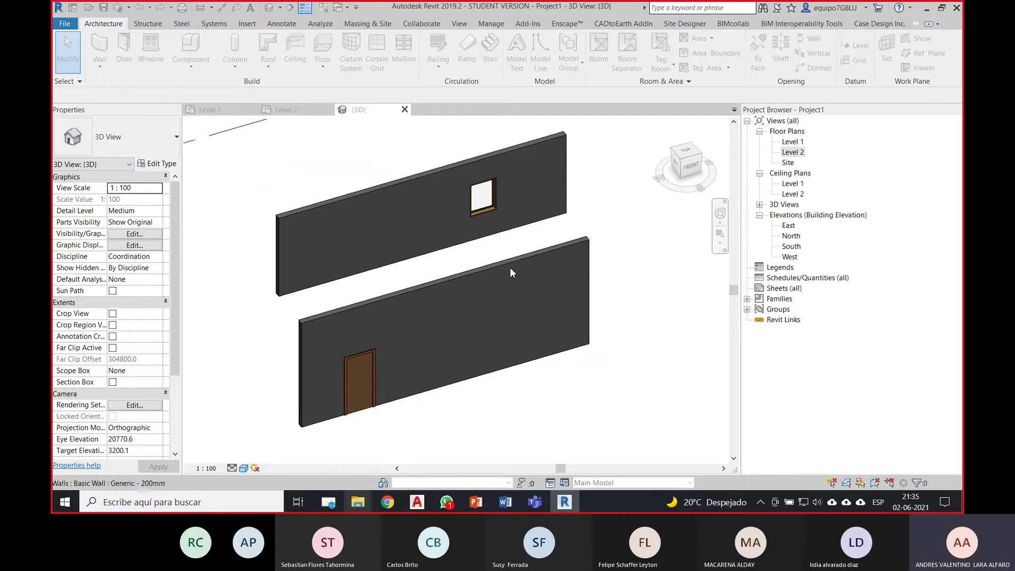
# Step: Bring up the CLASE 15 folder and select the CL15_IFC2X3_EJERCICIO01 files. Resize the window to show every file's Tamaño
pyautogui.moveTo(358, 501)
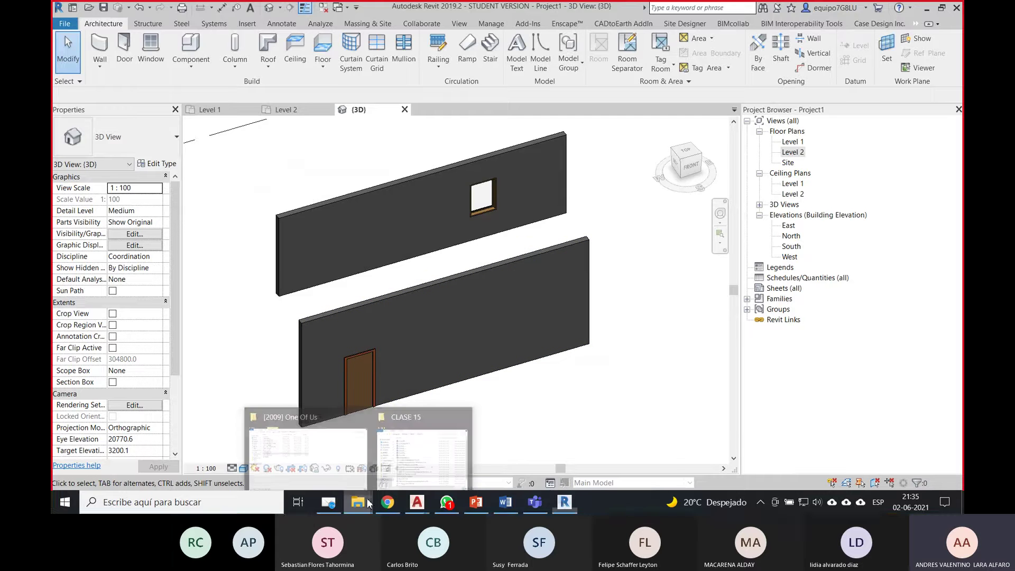
pyautogui.click(398, 463)
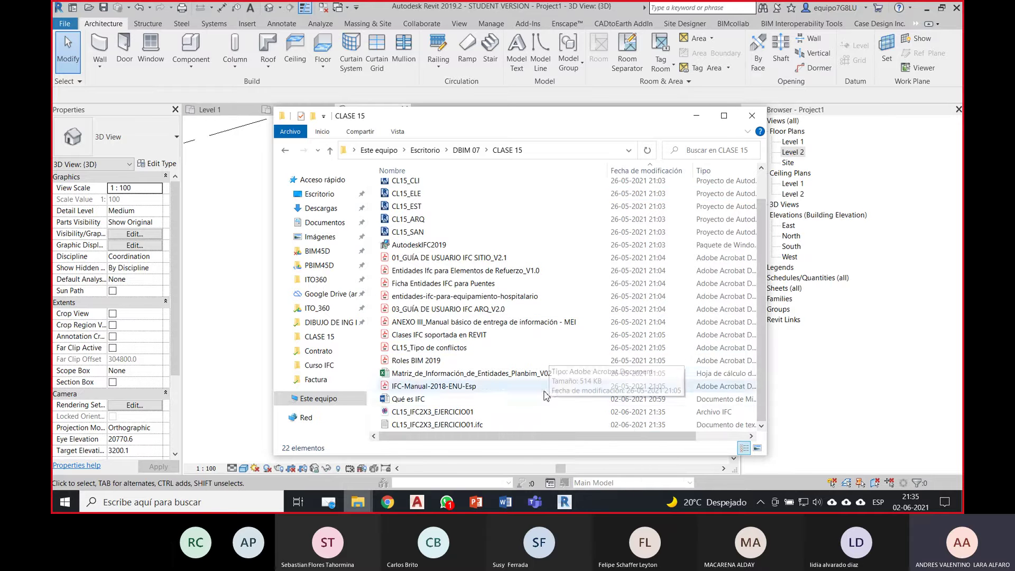
pyautogui.click(395, 414)
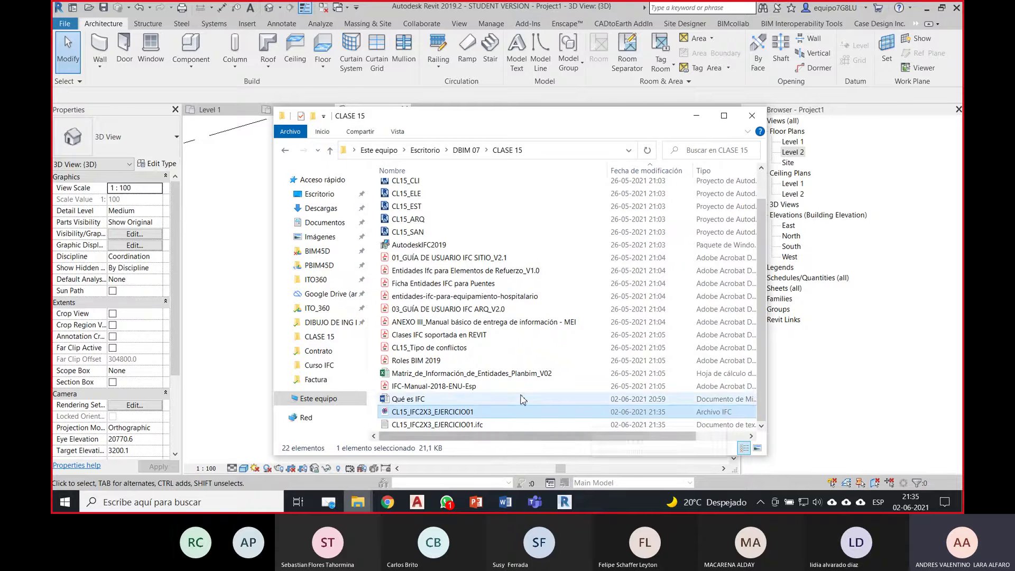
pyautogui.click(496, 425)
pyautogui.moveTo(555, 113); pyautogui.dragTo(494, 41)
pyautogui.moveTo(706, 386); pyautogui.dragTo(781, 437)
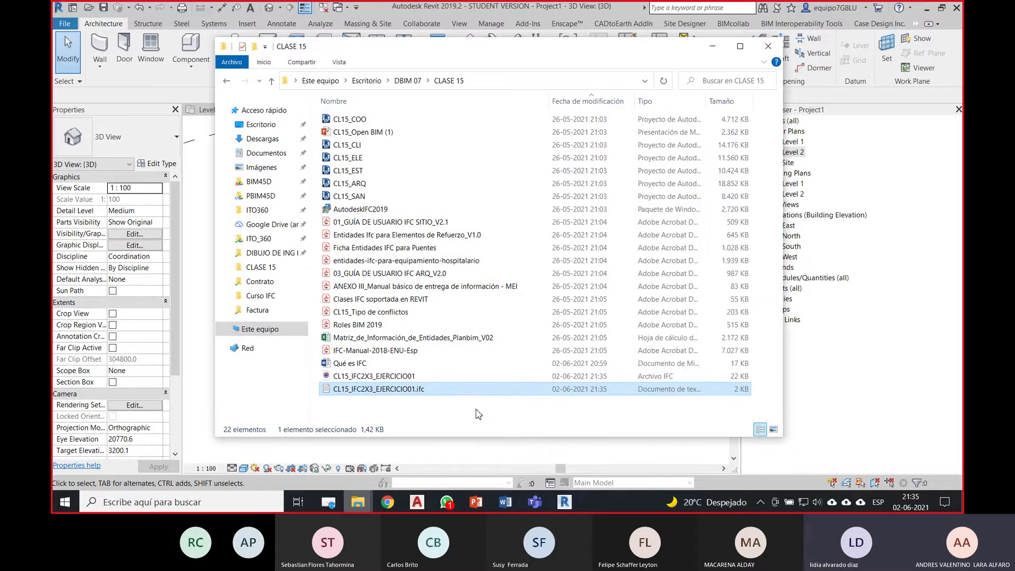
# Step: Open the CL15_IFC2X3_EJERCICIO01.ifc export log in Notepad and read down to 'Operation terminated successfully.'
pyautogui.doubleClick(423, 391)
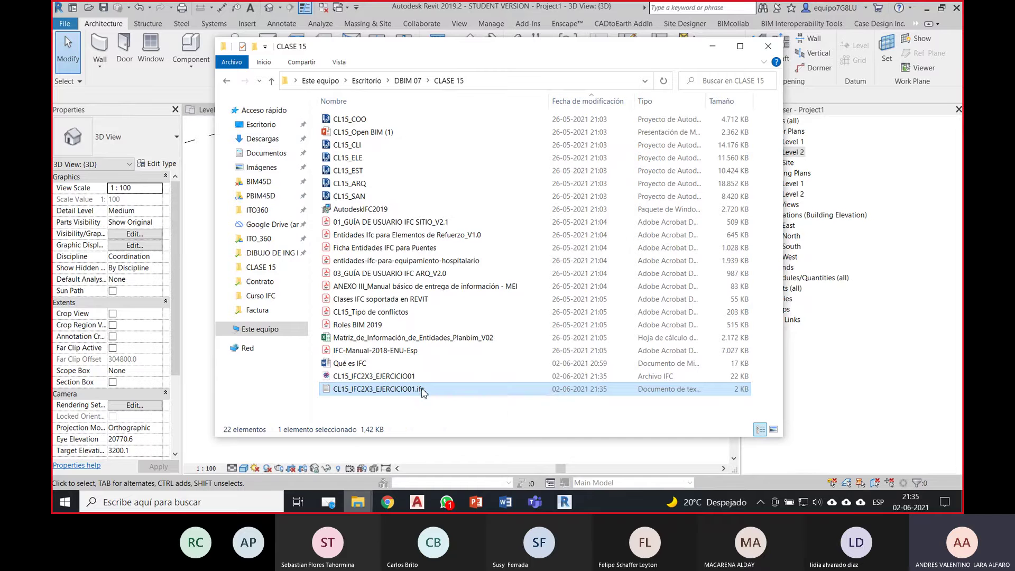
pyautogui.scroll(-4, 453, 261)
pyautogui.scroll(2, 453, 261)
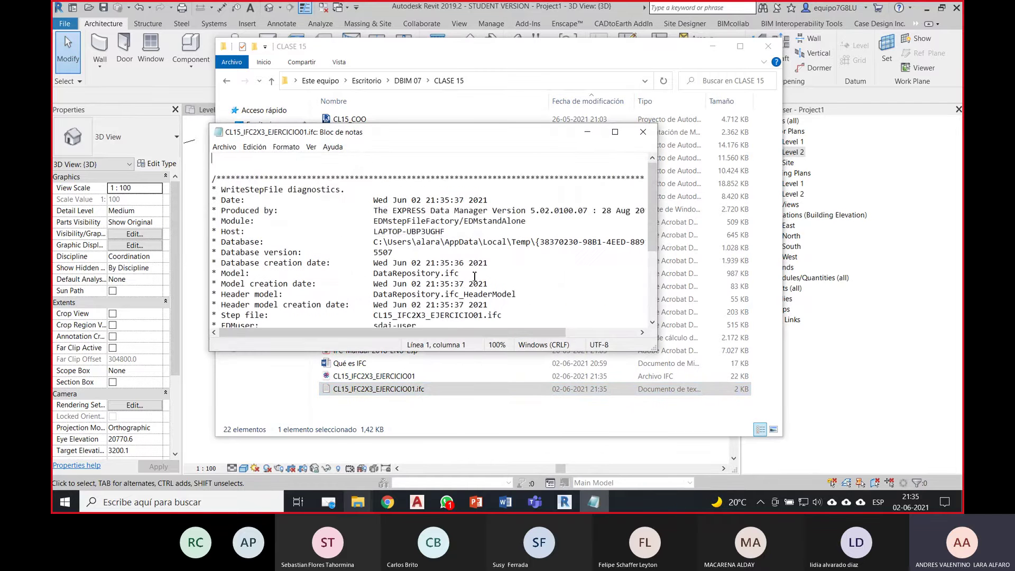
pyautogui.scroll(-2, 510, 284)
pyautogui.scroll(2, 414, 315)
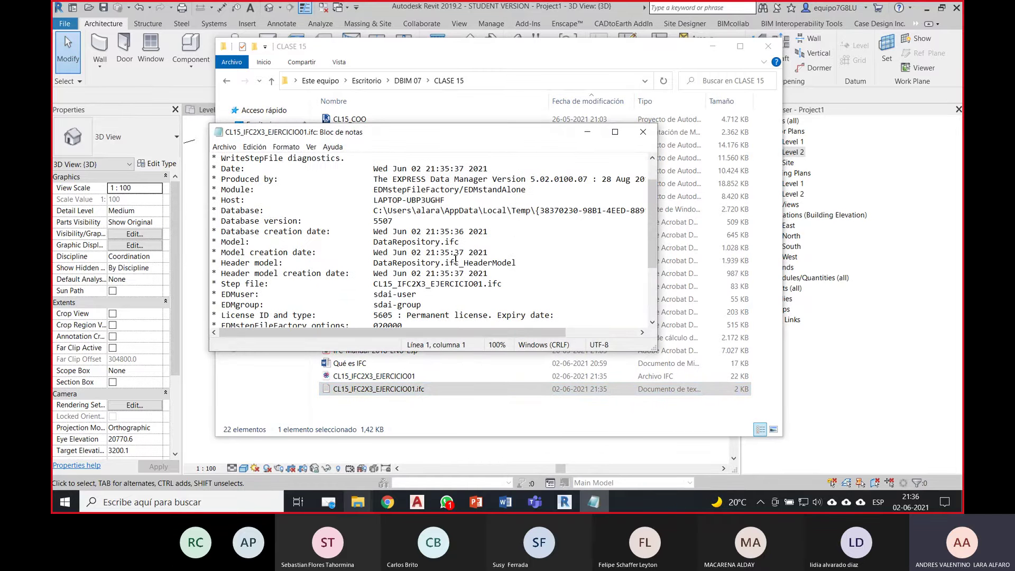
pyautogui.scroll(1, 356, 277)
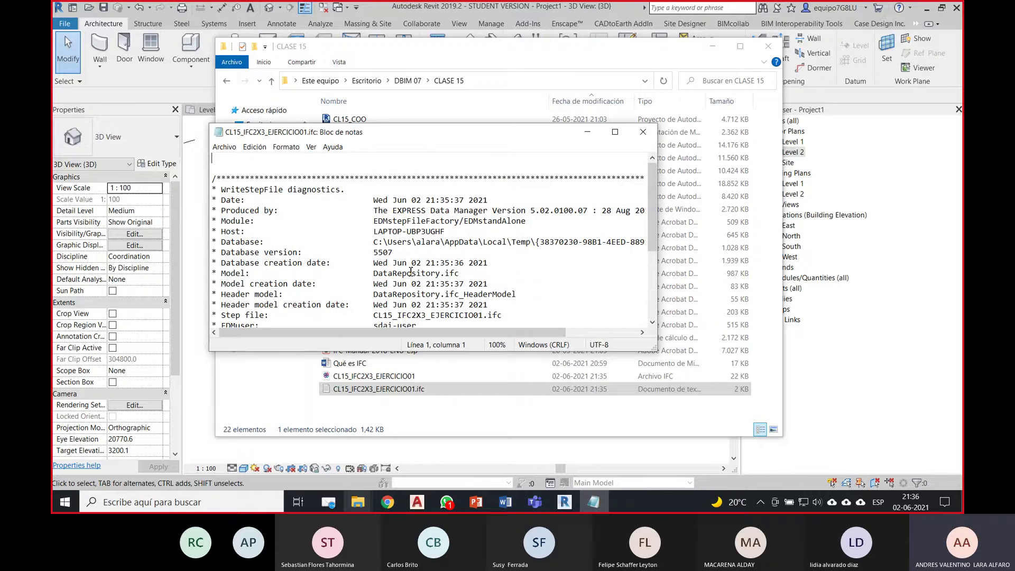
pyautogui.scroll(-3, 400, 230)
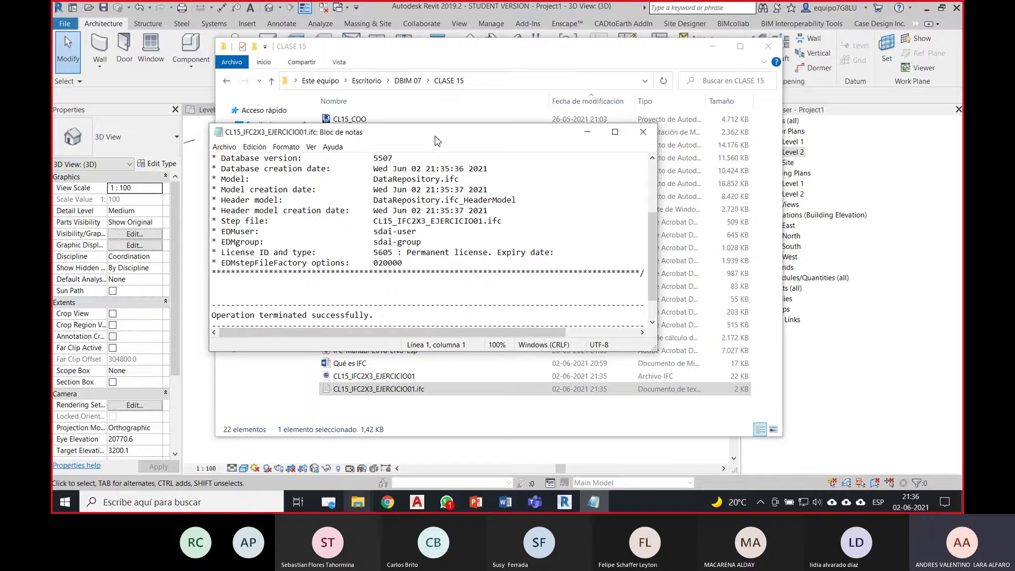
pyautogui.moveTo(433, 133); pyautogui.dragTo(451, 134)
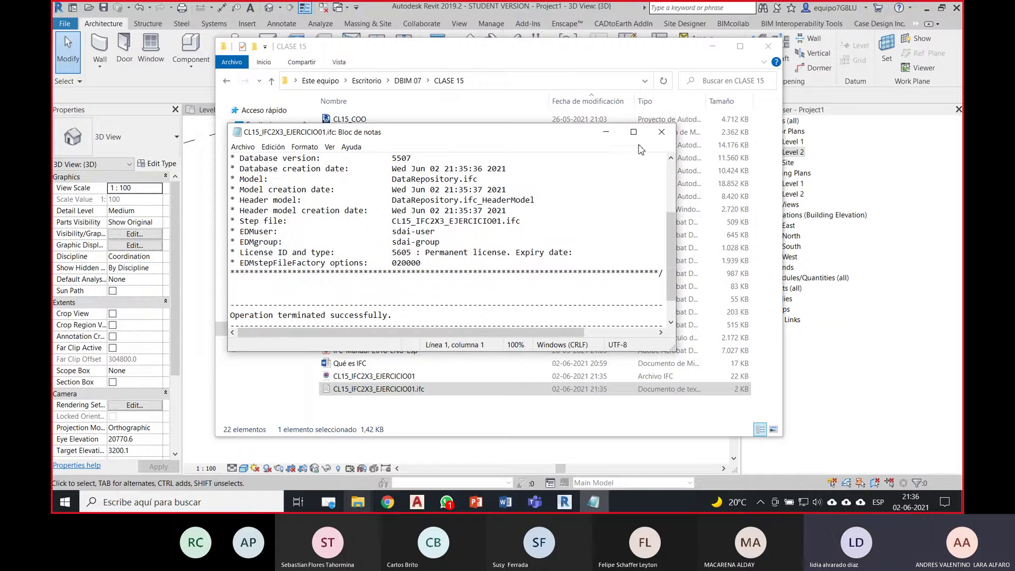
# Step: Close the log and open the CL15_IFC2X3_EJERCICIO01 IFC file with Bloc de notas via Abrir con
pyautogui.click(661, 132)
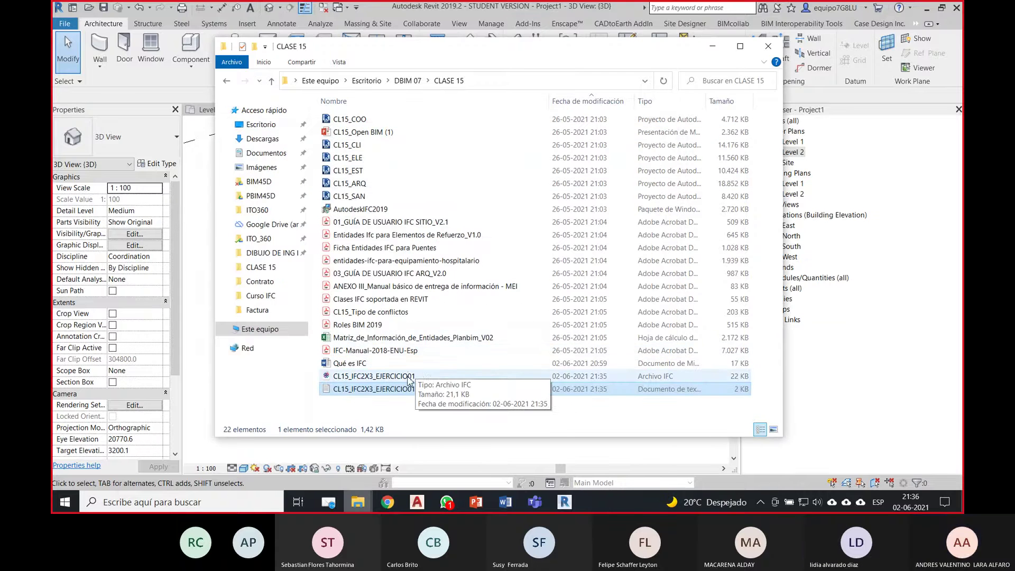
pyautogui.click(428, 376)
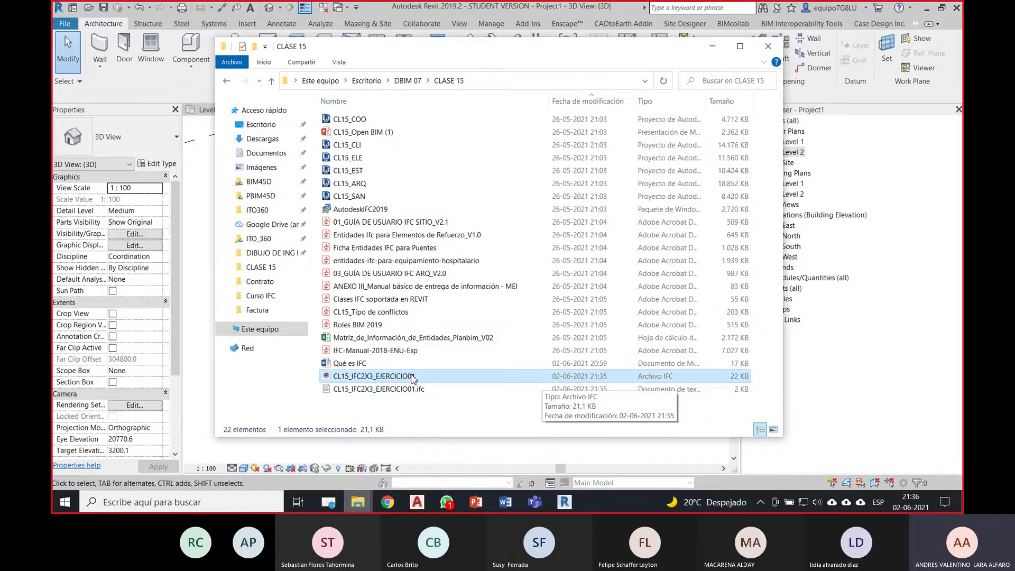
pyautogui.rightClick(412, 378)
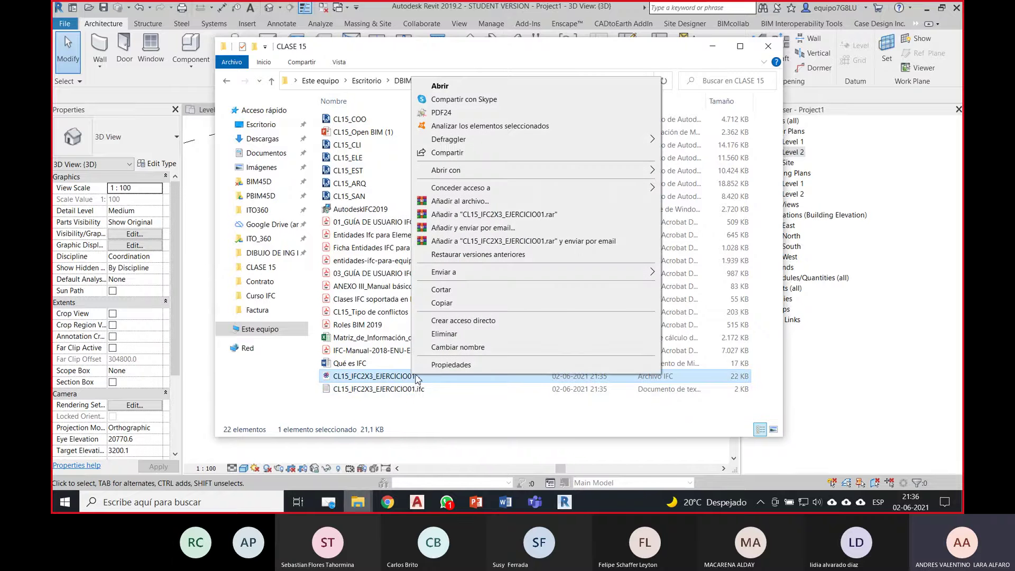
pyautogui.moveTo(554, 176)
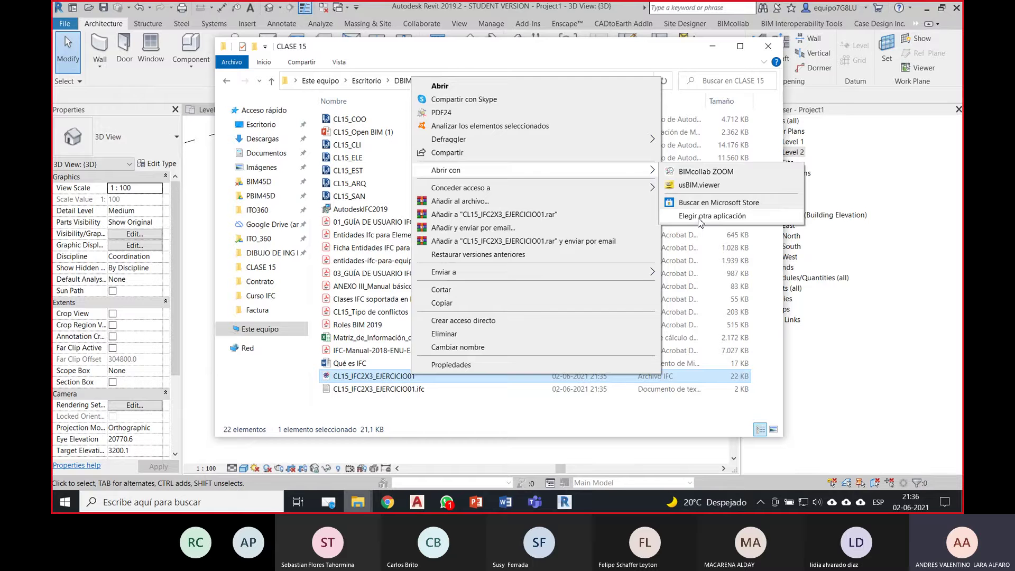
pyautogui.click(698, 218)
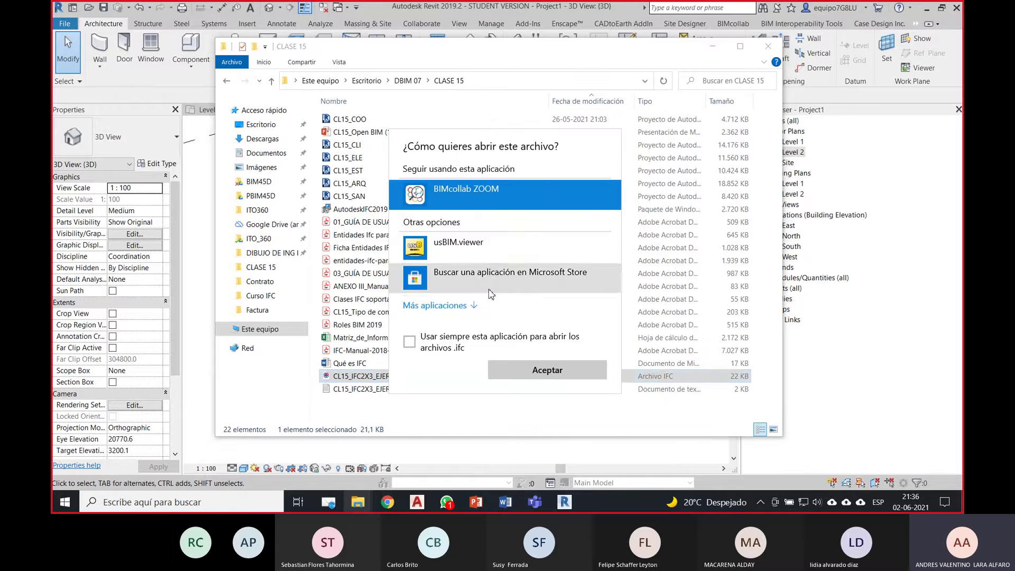
pyautogui.click(454, 306)
pyautogui.scroll(-2, 541, 321)
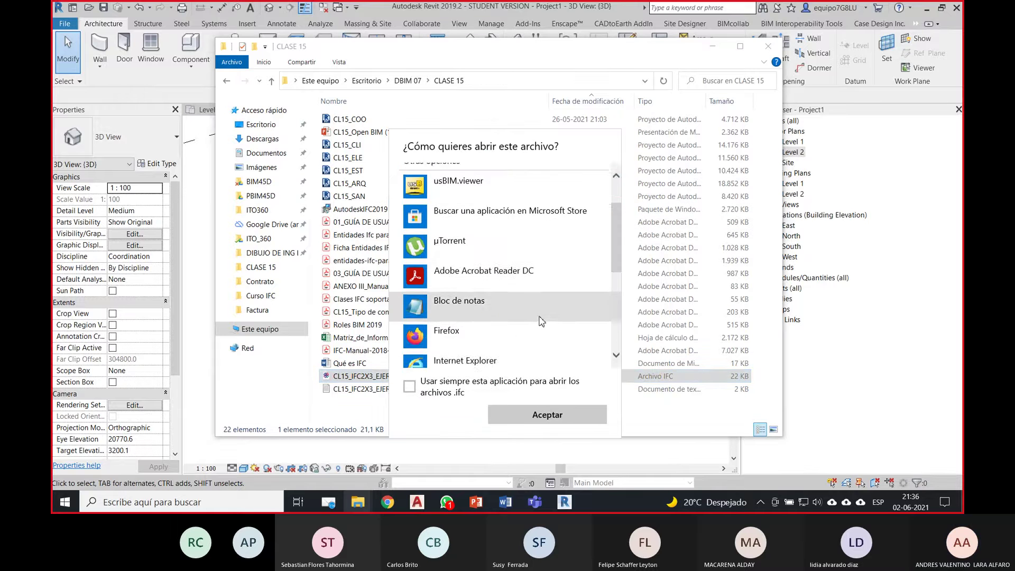
pyautogui.scroll(2, 540, 320)
pyautogui.scroll(-2, 555, 309)
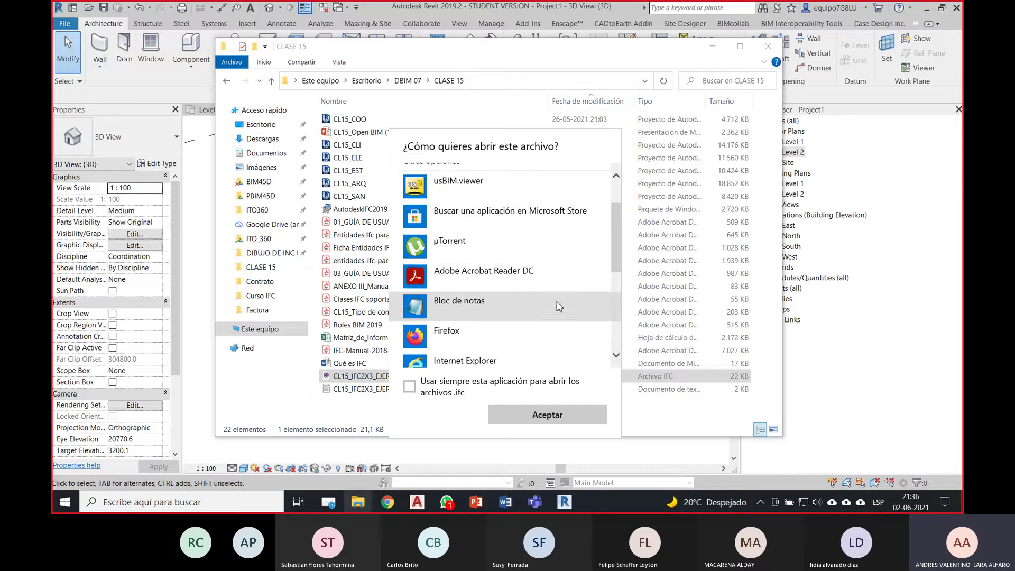
pyautogui.click(428, 309)
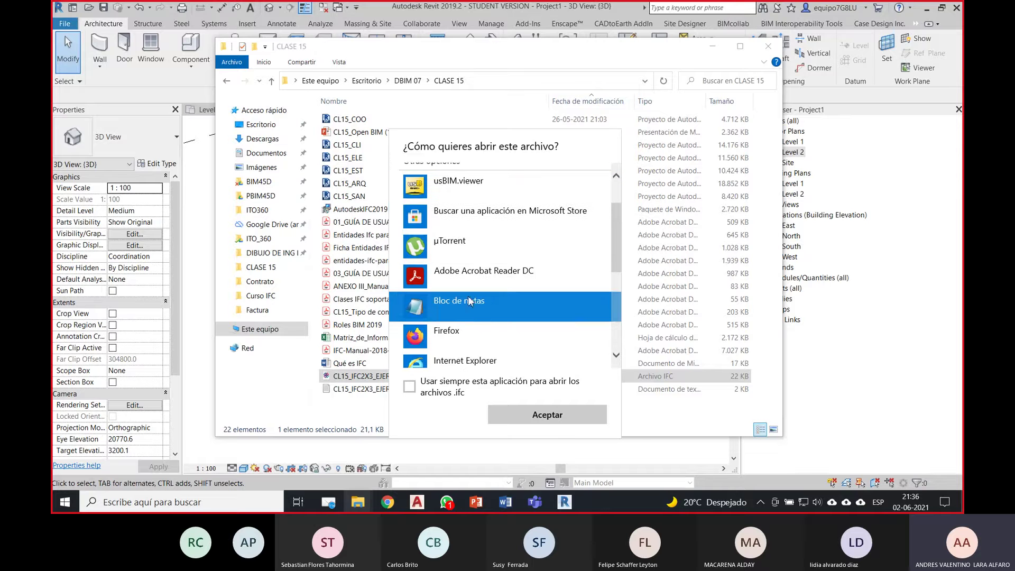
pyautogui.click(547, 414)
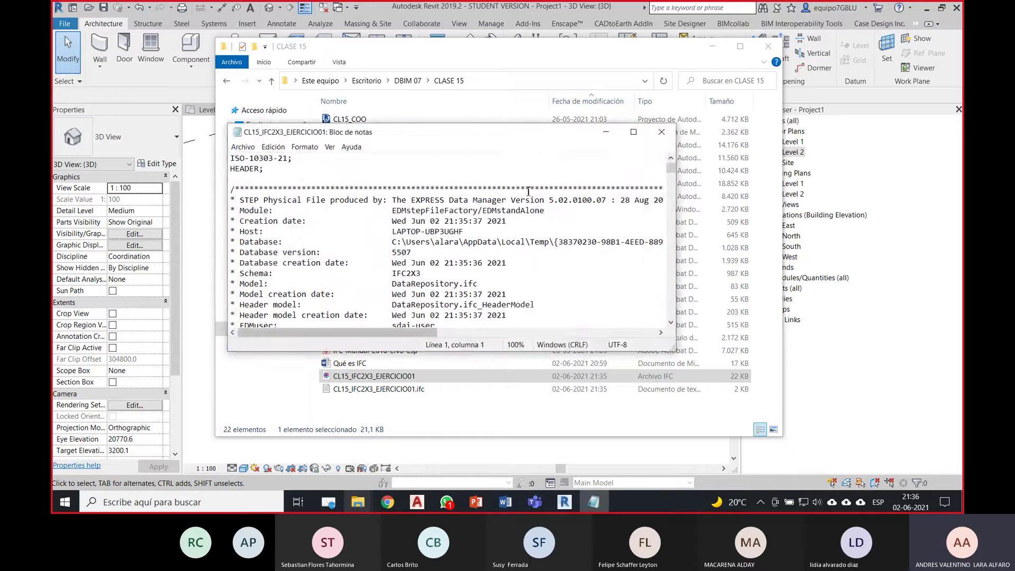
# Step: Enlarge the Notepad window and scroll through the IFC header and DATA entities, then back up
pyautogui.moveTo(528, 131); pyautogui.dragTo(531, 48)
pyautogui.moveTo(678, 268); pyautogui.dragTo(768, 446)
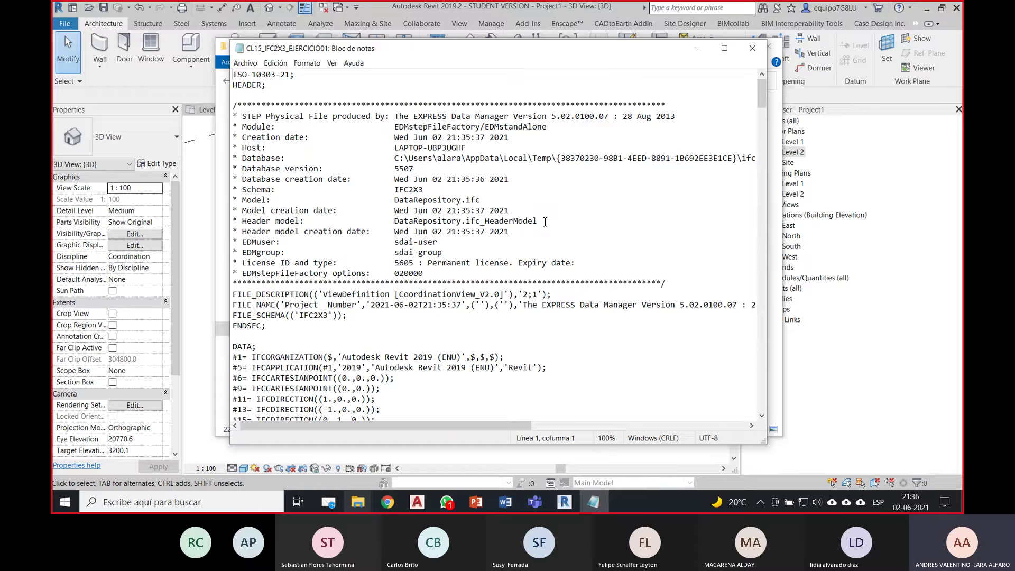
pyautogui.scroll(-5, 436, 210)
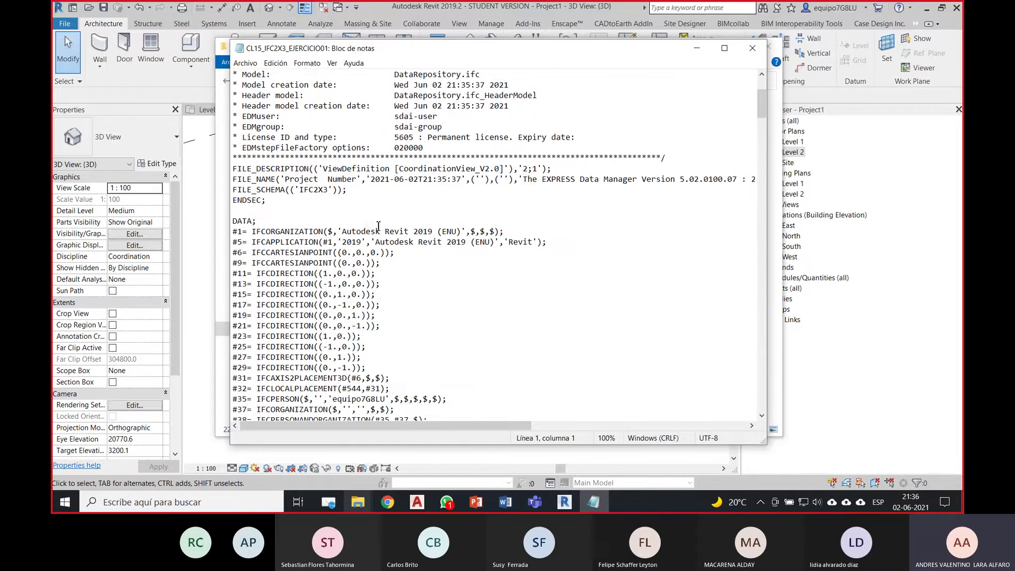
pyautogui.scroll(-1, 267, 198)
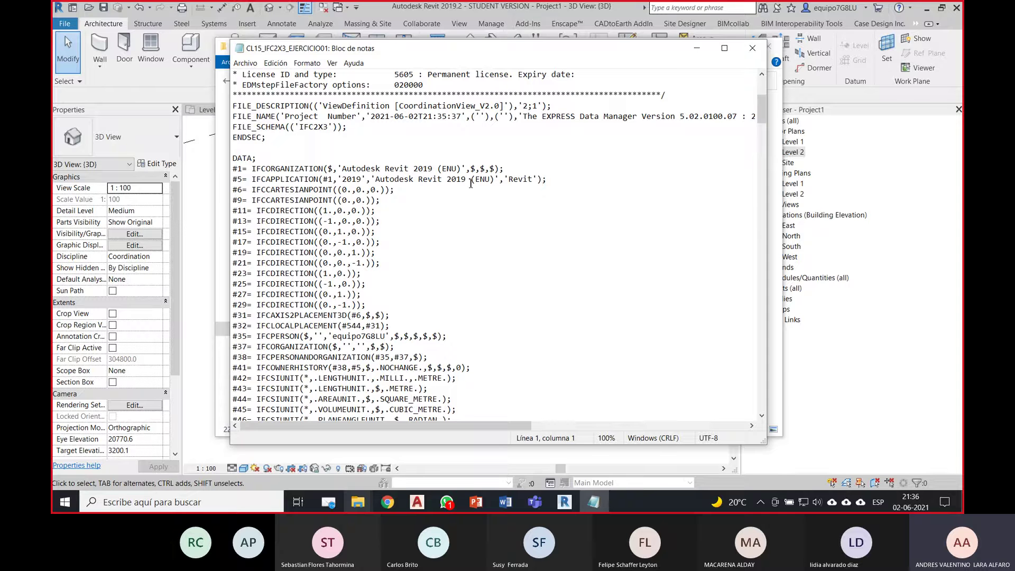
pyautogui.scroll(-2, 411, 148)
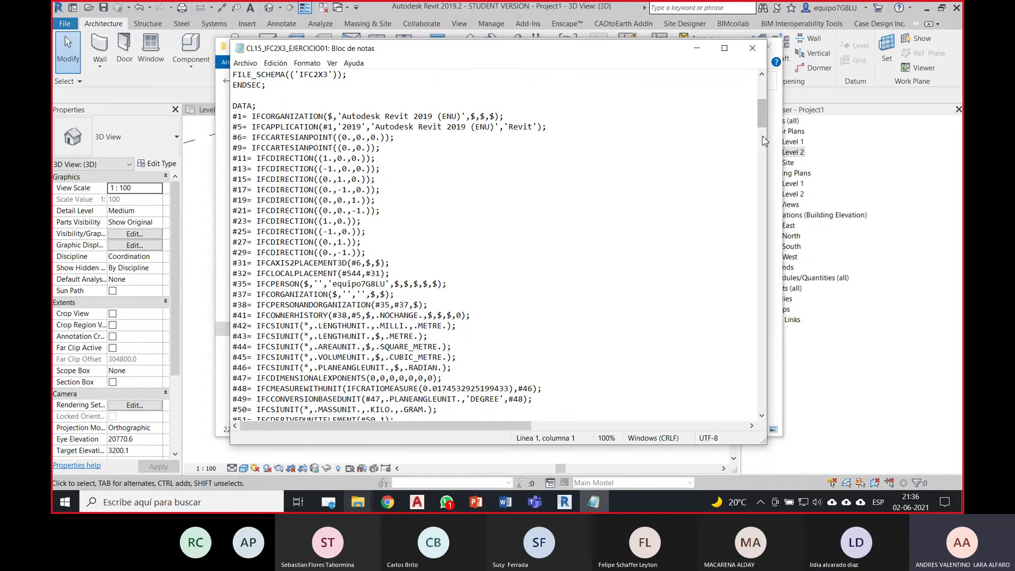
pyautogui.moveTo(762, 113); pyautogui.dragTo(777, 414)
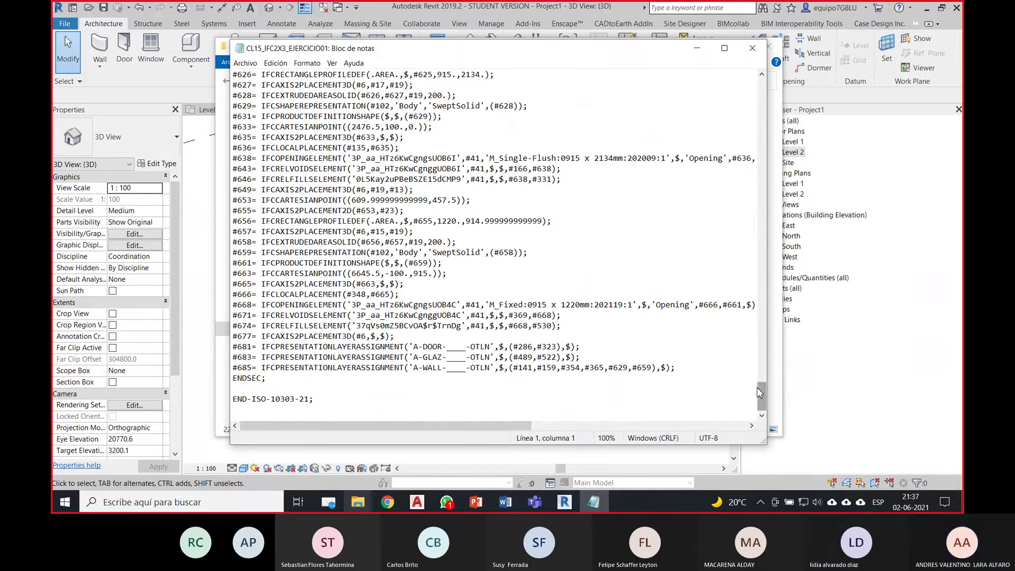
pyautogui.moveTo(762, 388); pyautogui.dragTo(762, 307)
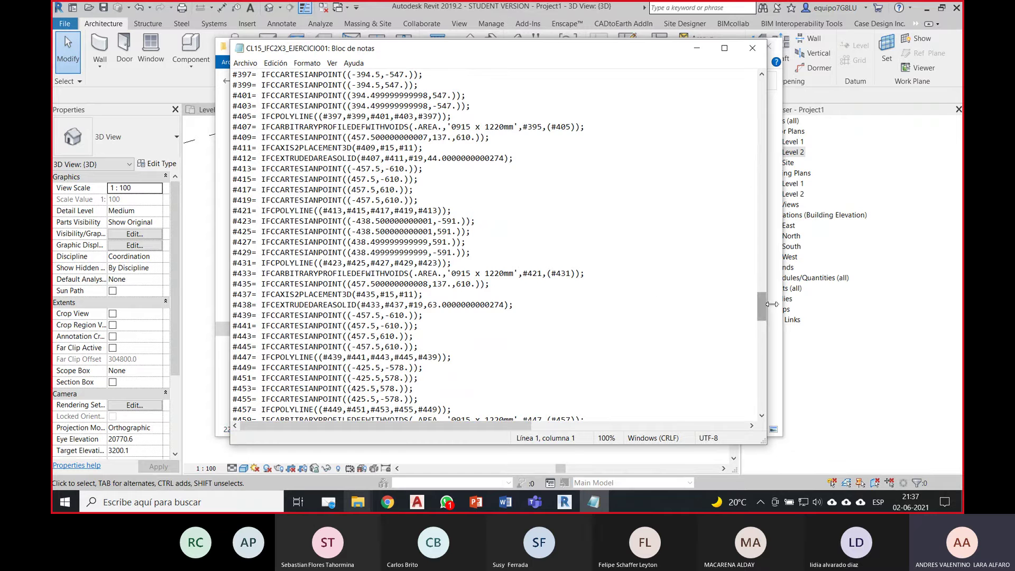
pyautogui.moveTo(761, 316); pyautogui.dragTo(767, 193)
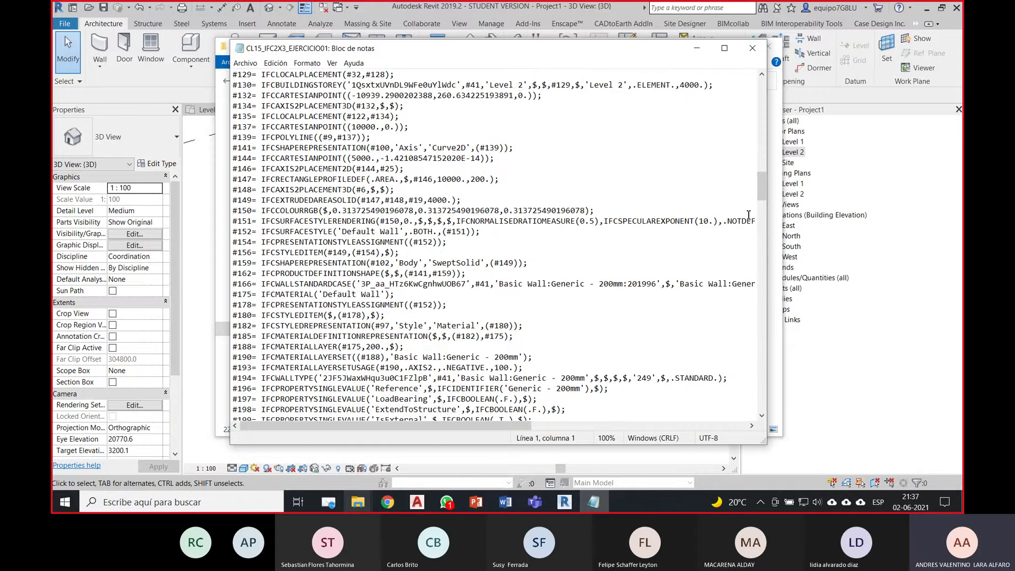
pyautogui.moveTo(761, 197); pyautogui.dragTo(758, 140)
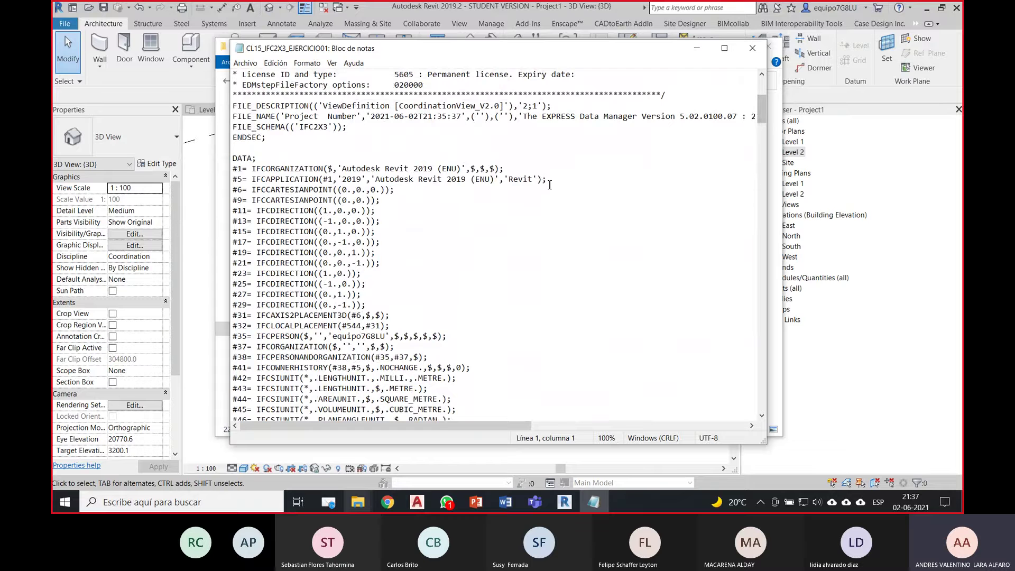
pyautogui.scroll(1, 550, 185)
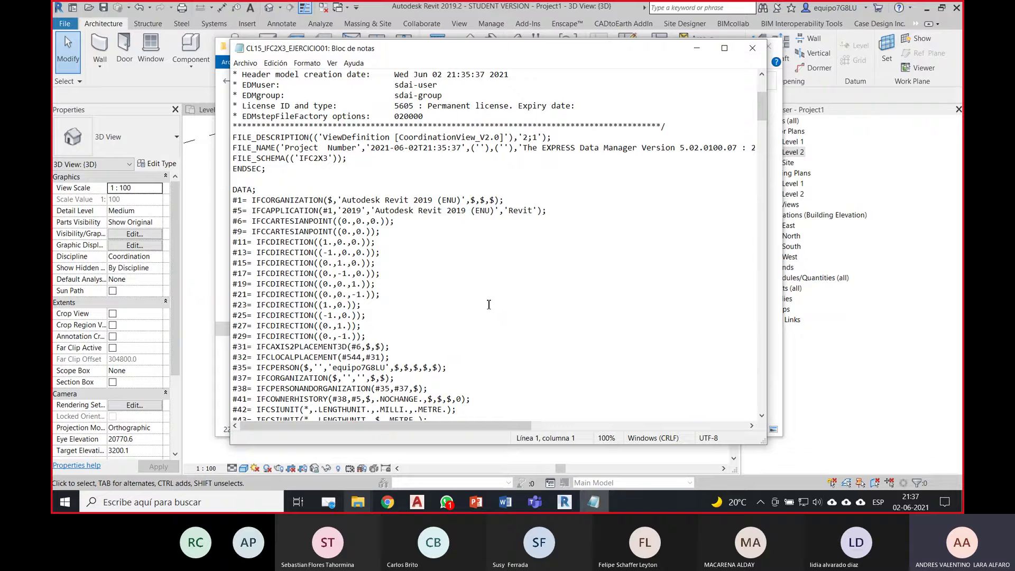
# Step: Close Notepad and open CL15_IFC2X3_EJERCICIO01 with BIMcollab ZOOM from the Abrir con menu
pyautogui.click(751, 48)
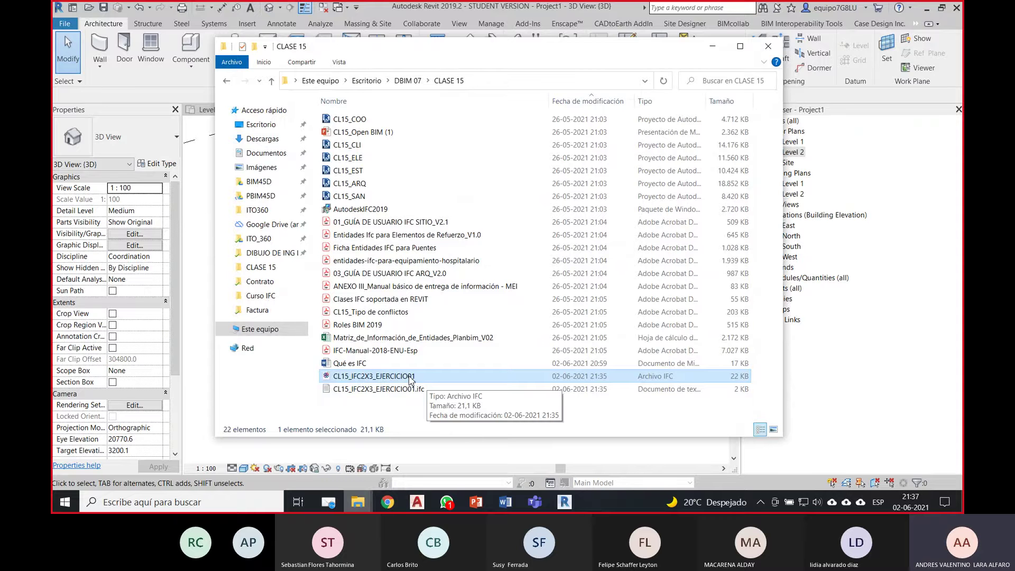
pyautogui.rightClick(410, 379)
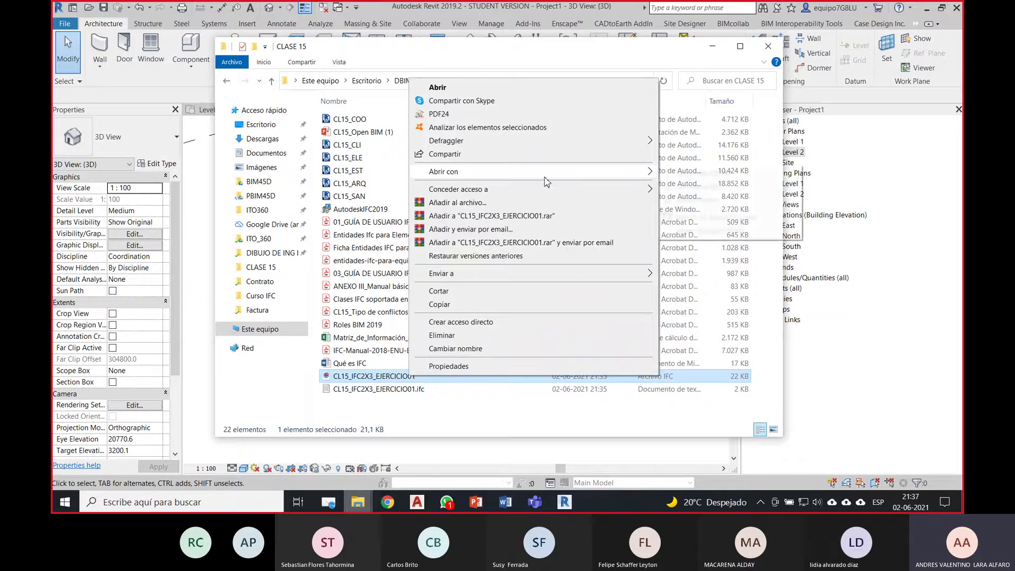
pyautogui.moveTo(546, 182)
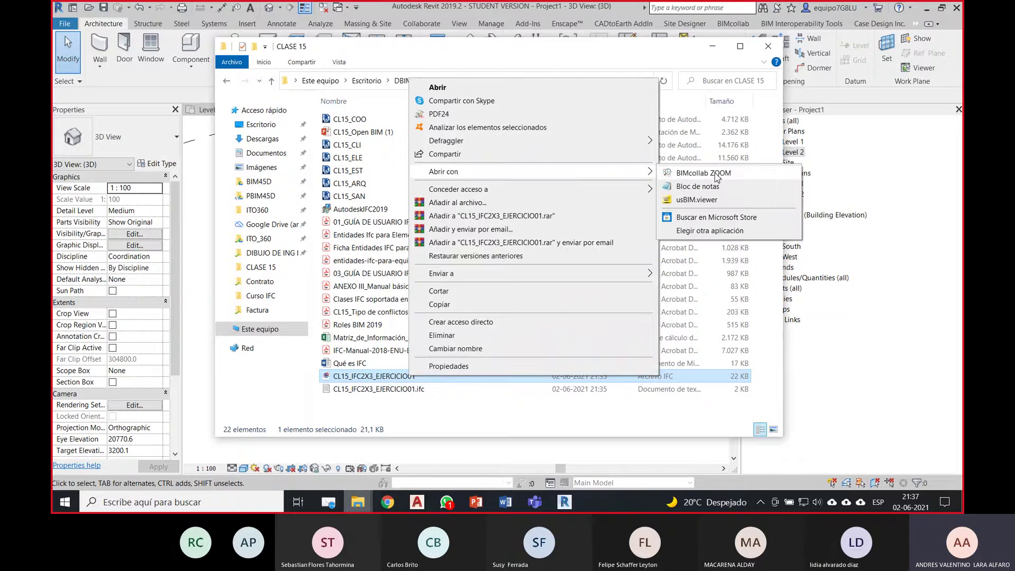
pyautogui.click(703, 173)
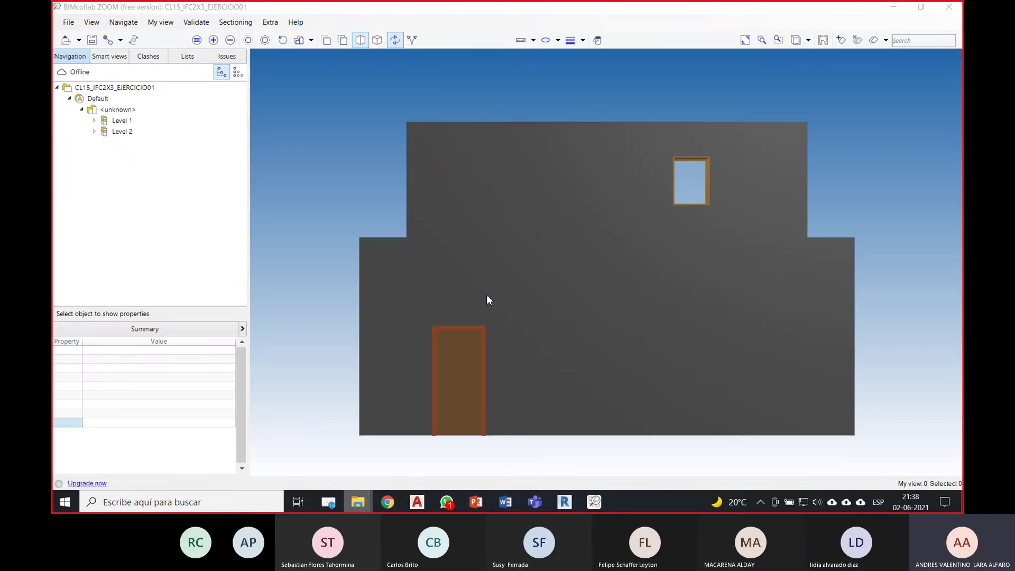
# Step: Zoom and pan the IFC model, then orbit to see both walls at an angle
pyautogui.moveTo(487, 296)
pyautogui.scroll(-2, 607, 220)
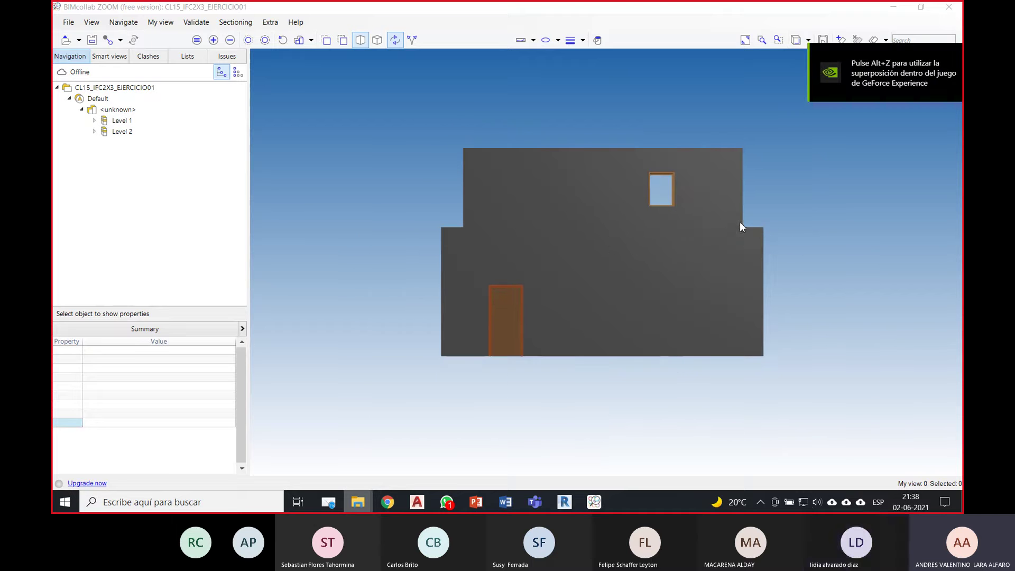
pyautogui.moveTo(800, 213); pyautogui.dragTo(763, 239, button='middle')
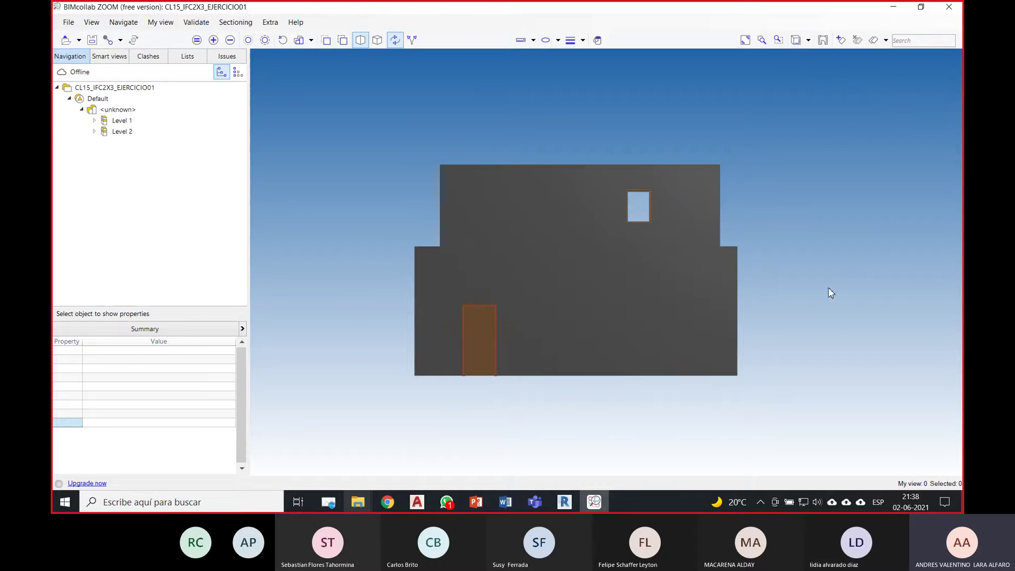
pyautogui.moveTo(828, 290); pyautogui.dragTo(811, 310, button='middle')
pyautogui.rightClick(797, 264)
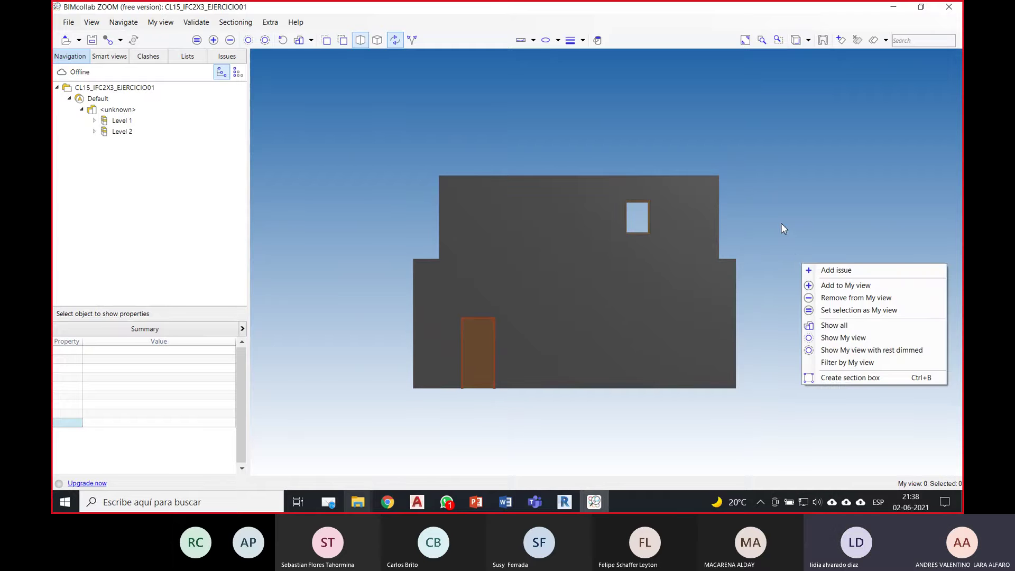
pyautogui.click(746, 241)
pyautogui.moveTo(743, 240); pyautogui.dragTo(786, 262, button='middle')
pyautogui.moveTo(785, 262); pyautogui.dragTo(820, 304)
pyautogui.scroll(-1, 766, 314)
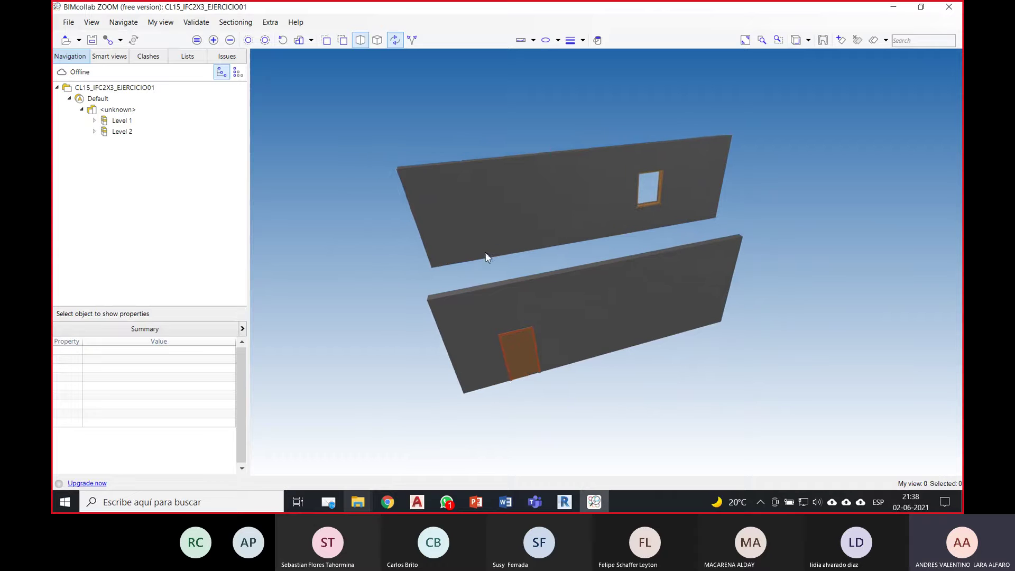
pyautogui.moveTo(789, 301); pyautogui.dragTo(794, 338, button='middle')
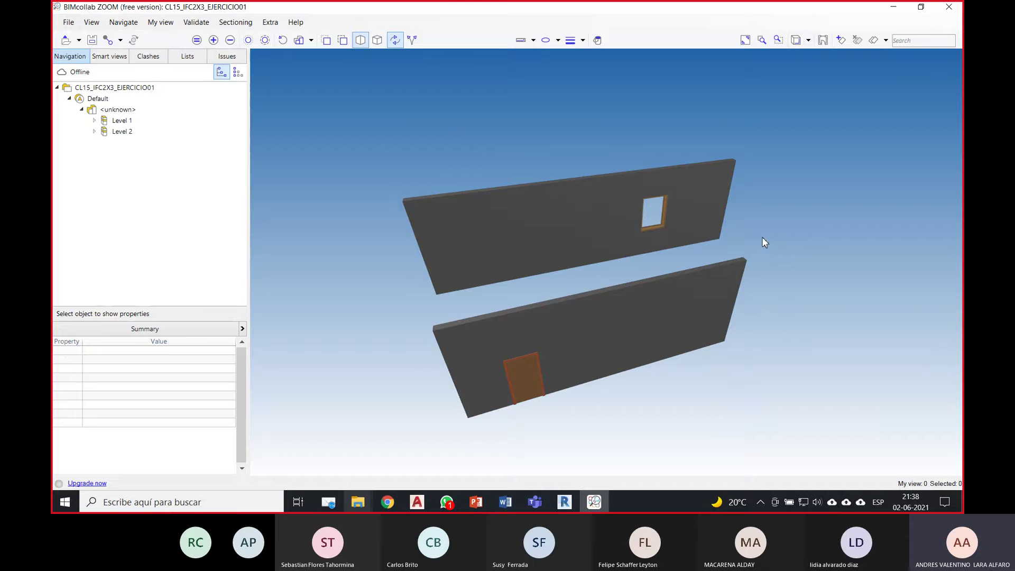
# Step: Orbit around the walls to flatter and tilted views showing the window and door
pyautogui.moveTo(764, 219)
pyautogui.mouseDown()
pyautogui.moveTo(813, 217)
pyautogui.moveTo(688, 228)
pyautogui.moveTo(809, 260)
pyautogui.moveTo(856, 205)
pyautogui.moveTo(744, 203)
pyautogui.moveTo(800, 252)
pyautogui.moveTo(778, 236)
pyautogui.moveTo(725, 261)
pyautogui.moveTo(762, 206)
pyautogui.mouseUp()
pyautogui.moveTo(817, 181); pyautogui.dragTo(753, 223)
pyautogui.rightClick(785, 197)
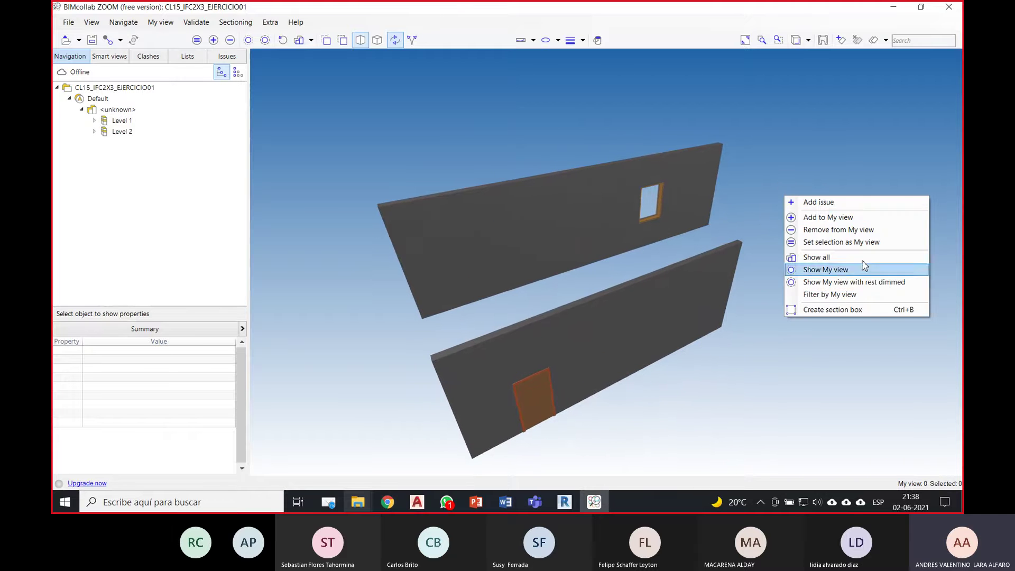
pyautogui.click(823, 162)
pyautogui.moveTo(667, 330); pyautogui.dragTo(808, 262)
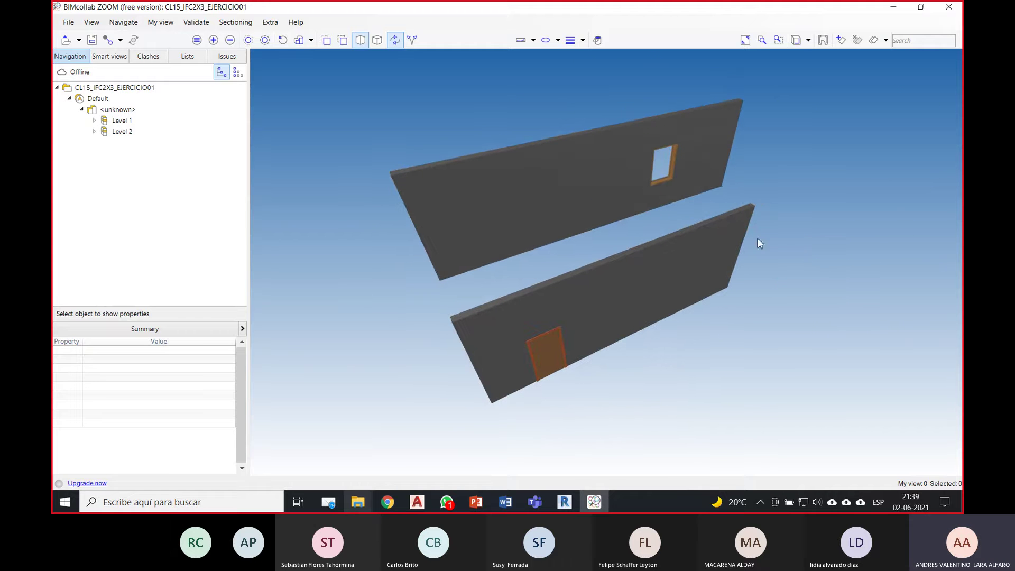
pyautogui.moveTo(756, 243)
pyautogui.mouseDown()
pyautogui.moveTo(817, 283)
pyautogui.moveTo(798, 264)
pyautogui.moveTo(756, 257)
pyautogui.mouseUp()
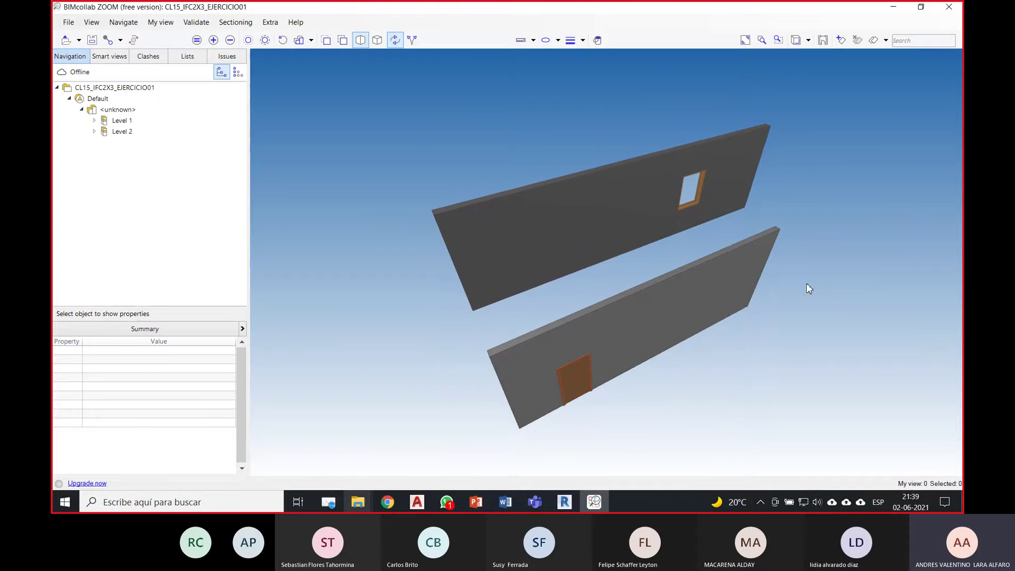
pyautogui.moveTo(823, 241); pyautogui.dragTo(790, 306)
pyautogui.rightClick(773, 242)
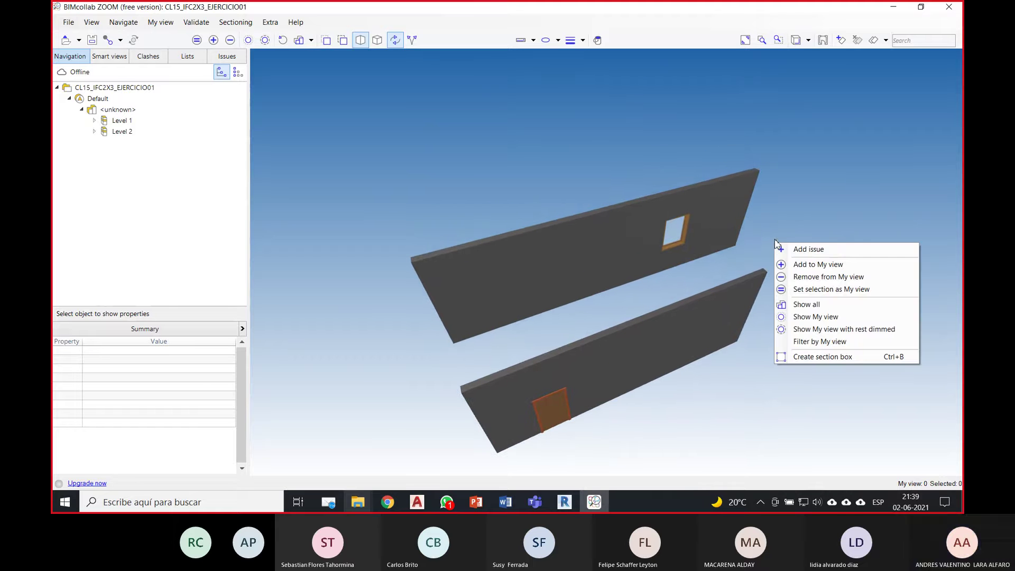
pyautogui.click(820, 191)
pyautogui.moveTo(789, 312); pyautogui.dragTo(795, 279)
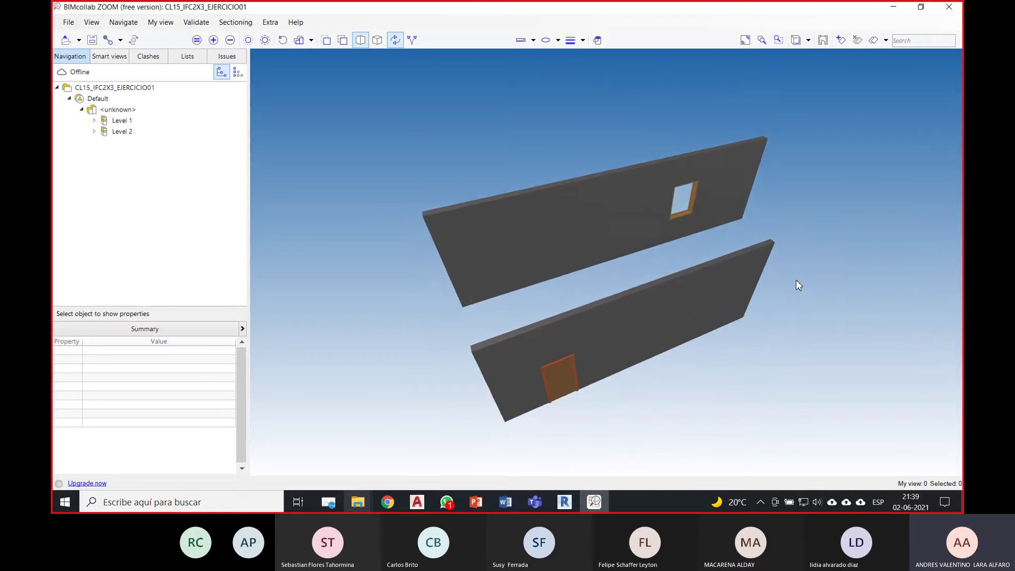
pyautogui.moveTo(696, 374); pyautogui.dragTo(653, 267)
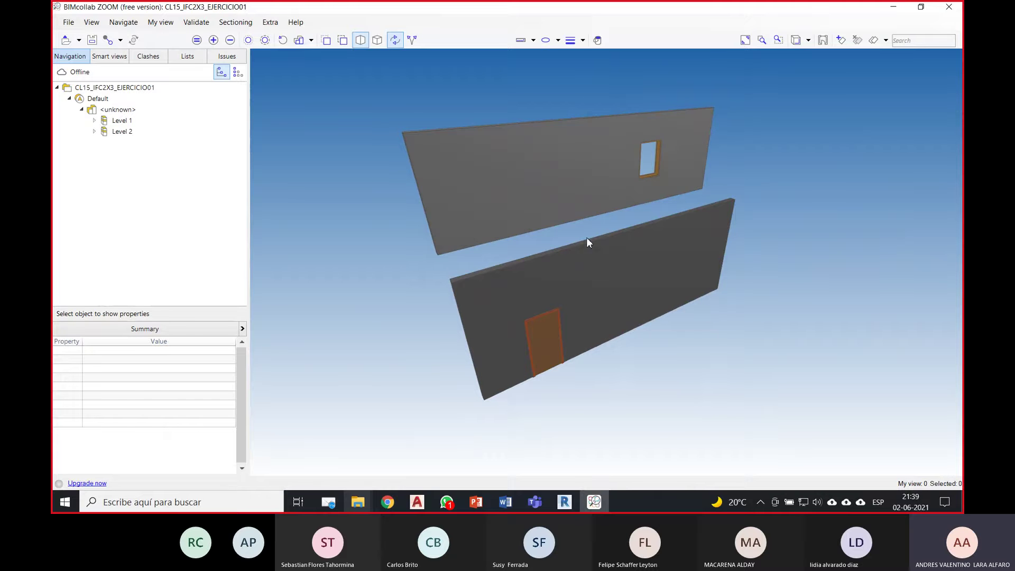
pyautogui.click(621, 263)
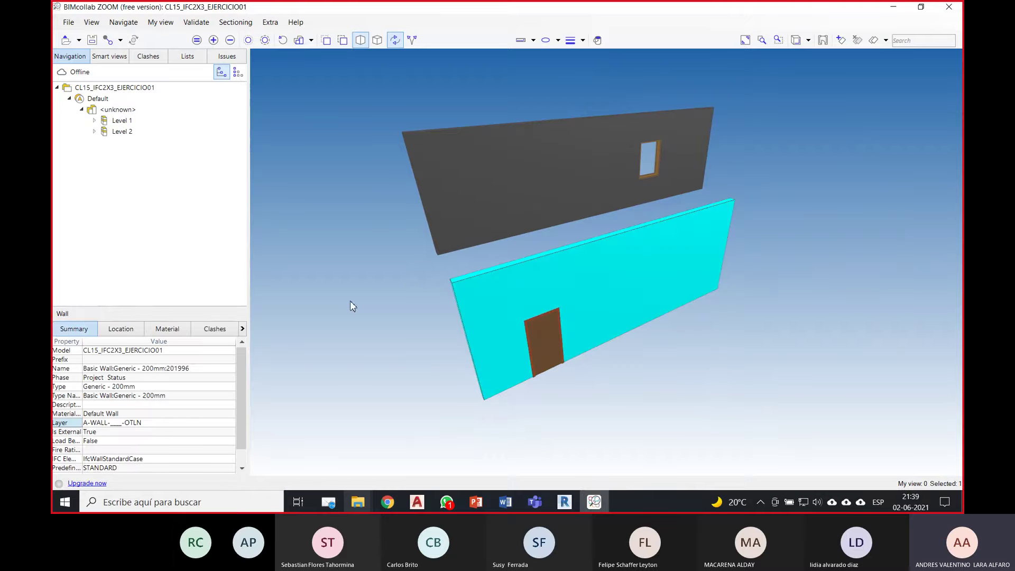
pyautogui.moveTo(243, 364); pyautogui.dragTo(307, 356)
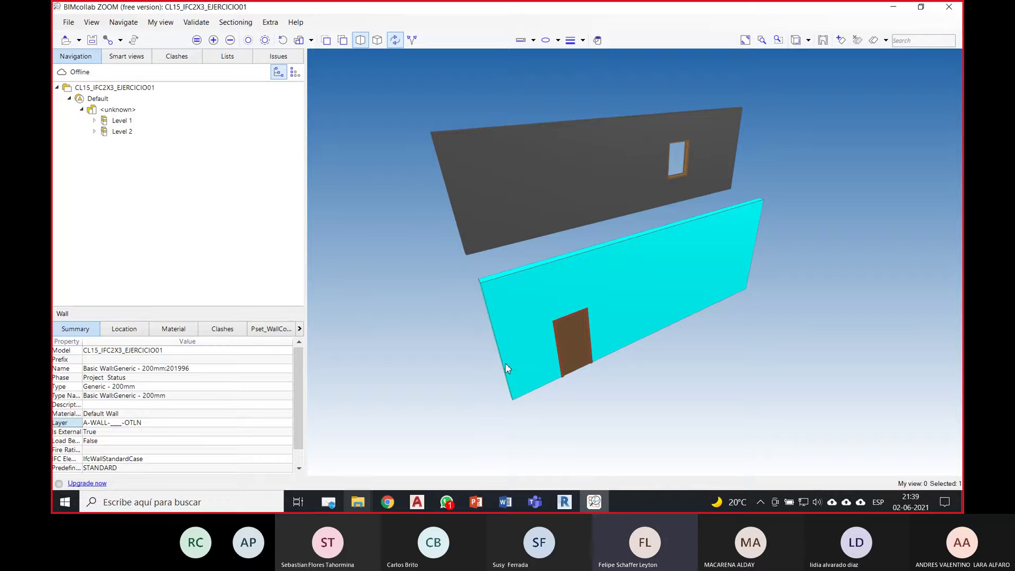
pyautogui.moveTo(643, 327); pyautogui.dragTo(652, 363)
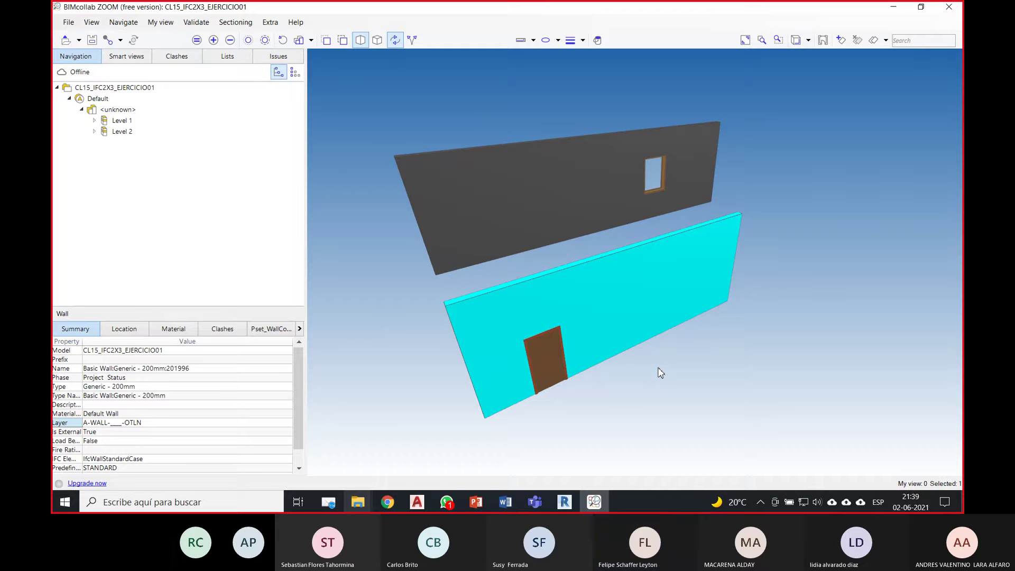
pyautogui.click(141, 59)
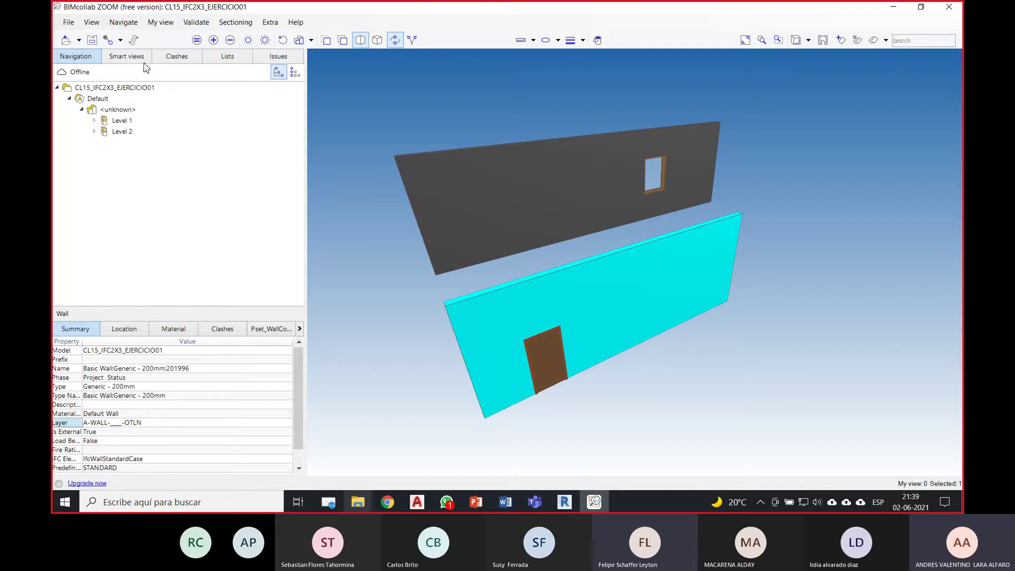
pyautogui.click(58, 98)
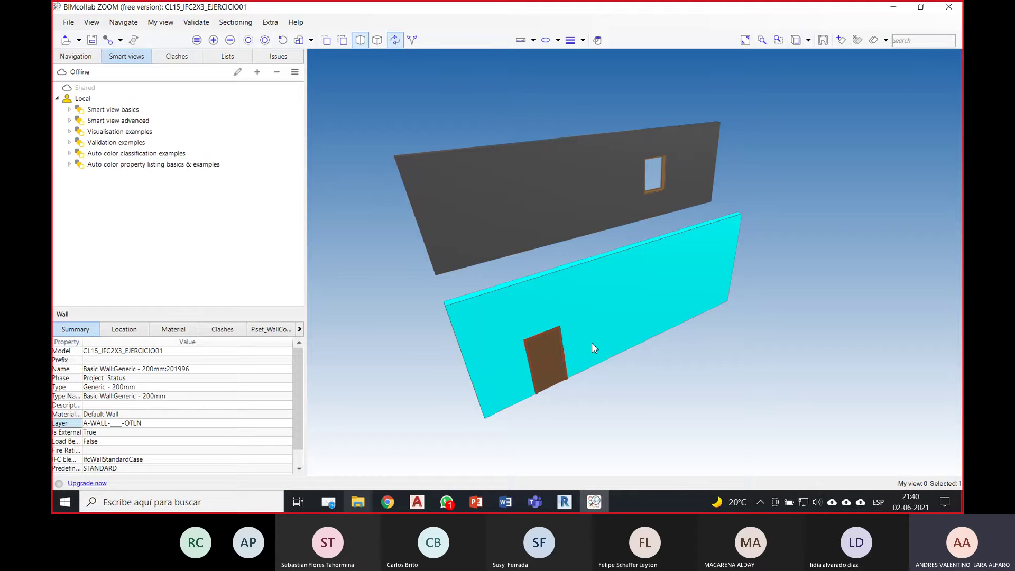
pyautogui.click(653, 394)
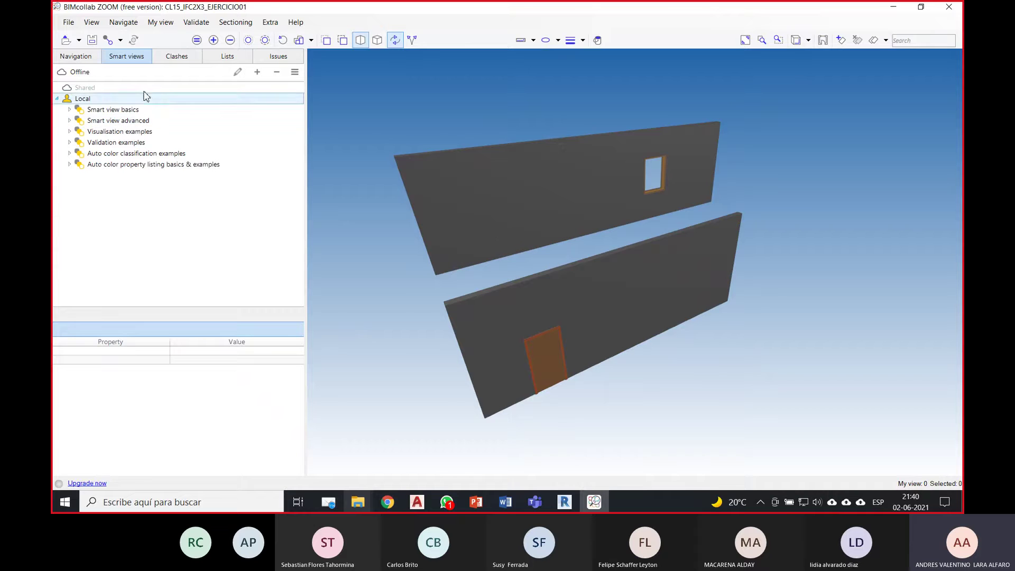
pyautogui.click(76, 56)
pyautogui.moveTo(385, 307); pyautogui.dragTo(383, 314, button='middle')
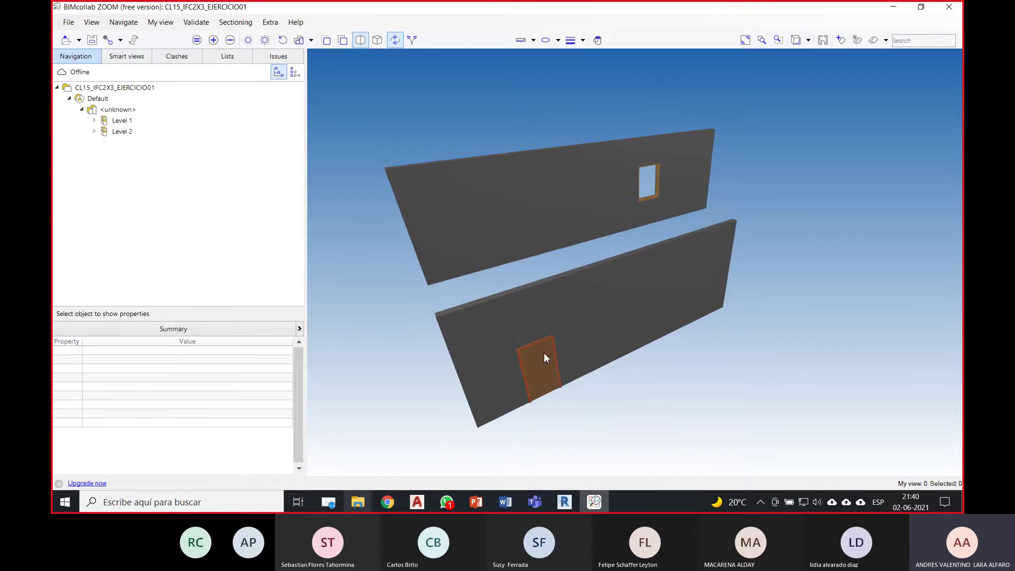
pyautogui.doubleClick(57, 90)
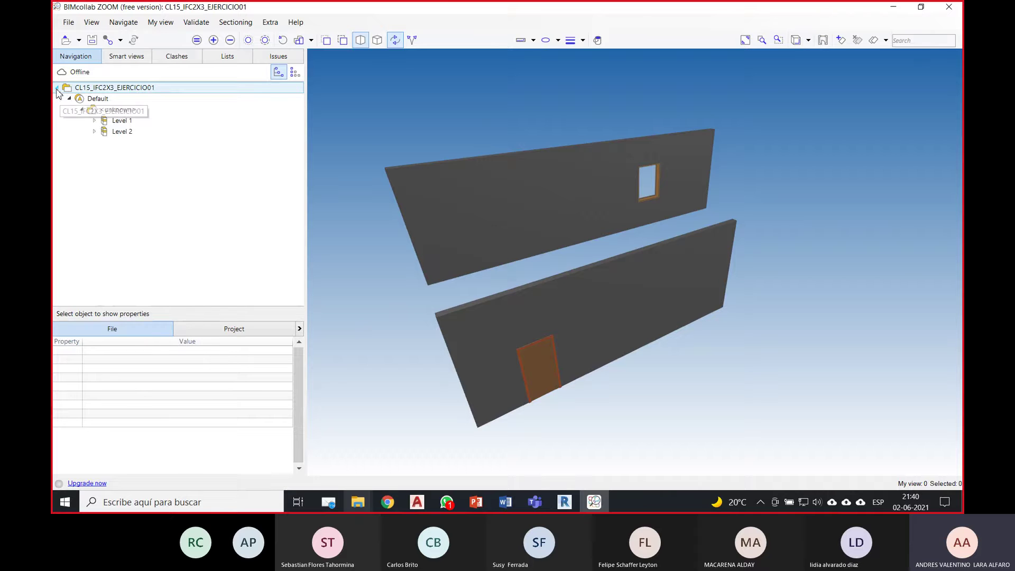
pyautogui.doubleClick(58, 89)
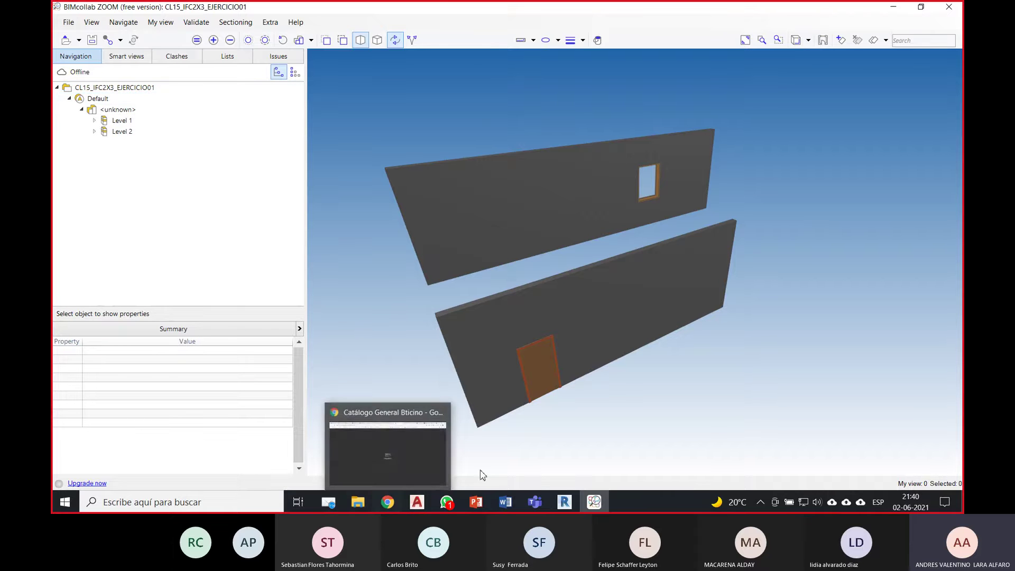
pyautogui.click(476, 501)
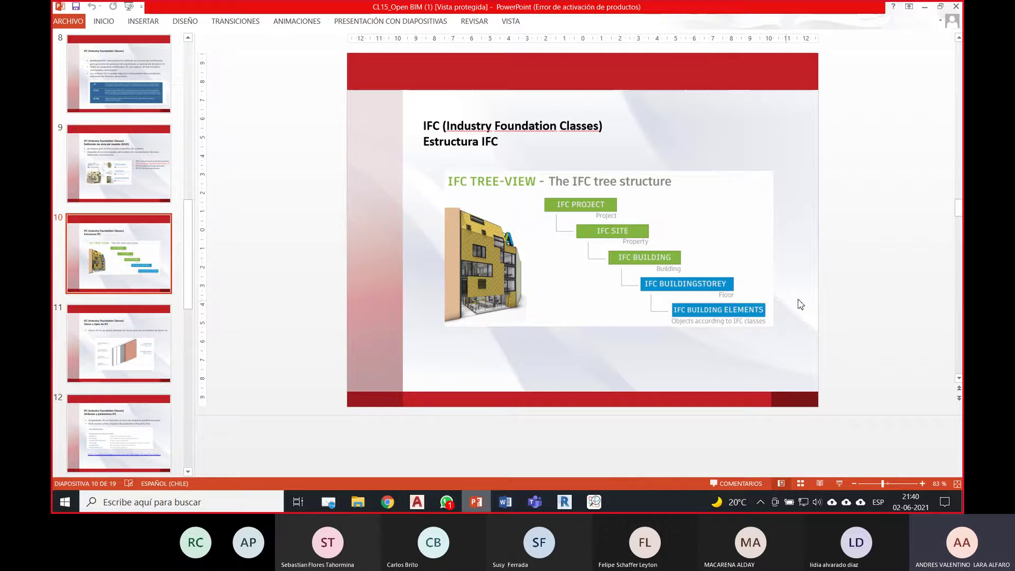
pyautogui.click(924, 6)
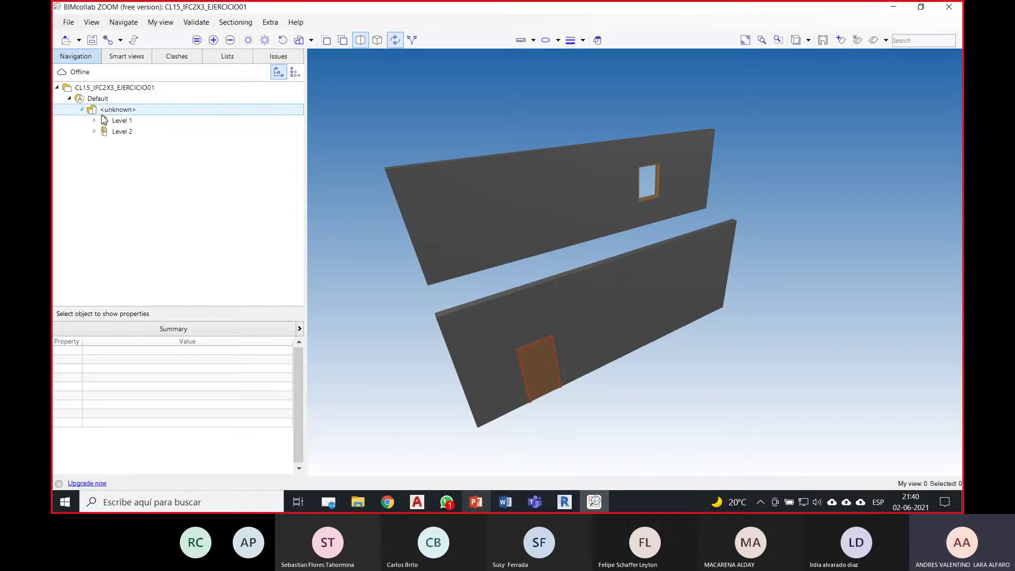
# Step: Expand Level 1 and its Door (M_Single-Flush 0915 x 2134mm), then snap ZOOM beside the PowerPoint slide
pyautogui.click(69, 99)
pyautogui.click(69, 99)
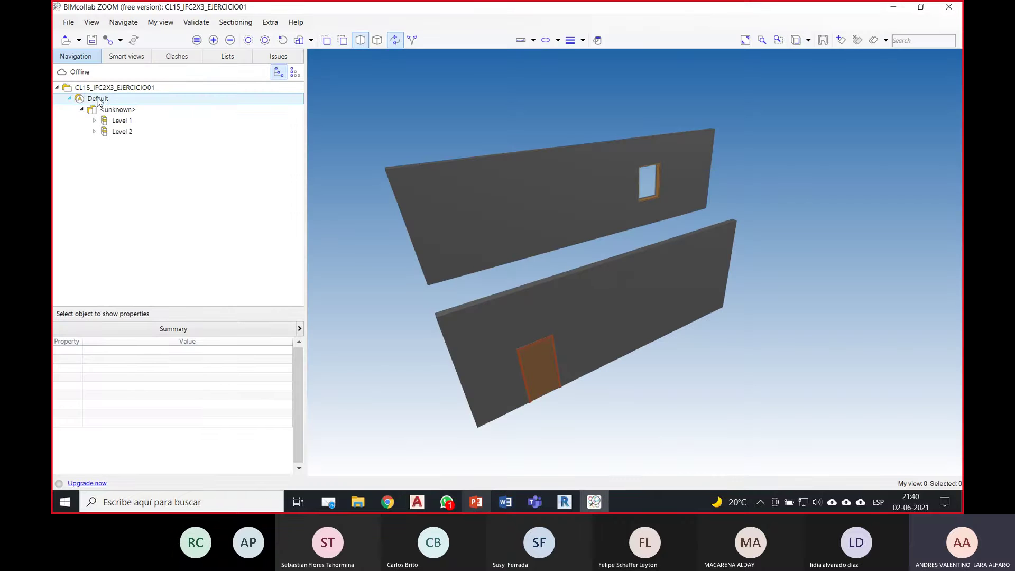
pyautogui.click(83, 110)
pyautogui.click(83, 110)
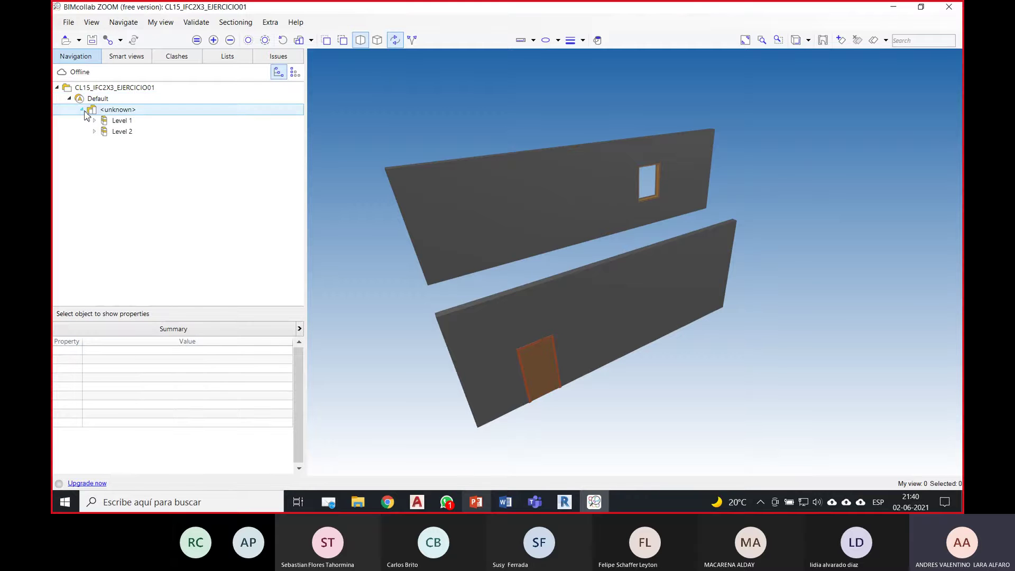
pyautogui.click(94, 121)
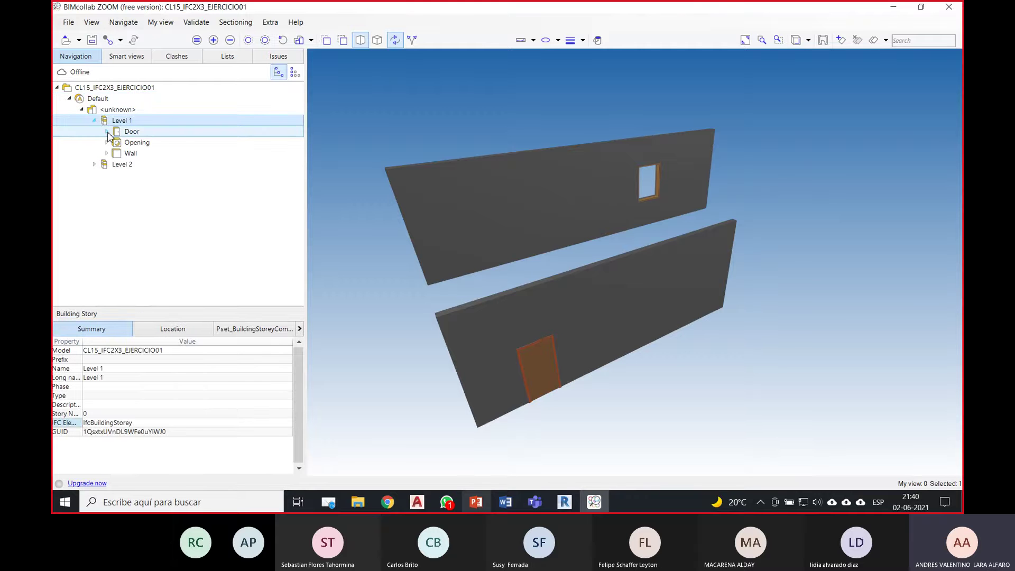
pyautogui.click(107, 132)
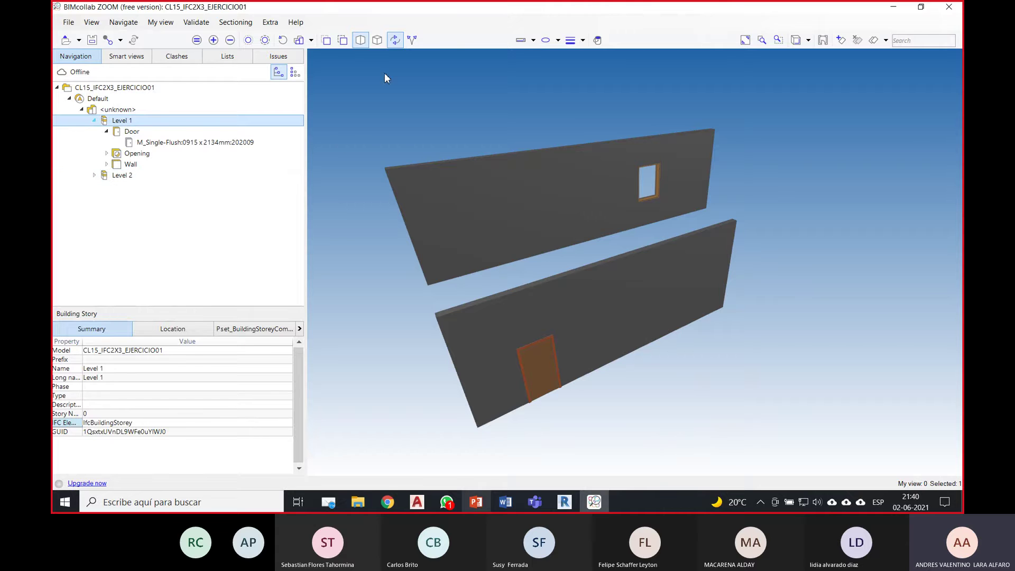
pyautogui.moveTo(355, 13); pyautogui.dragTo(961, 127)
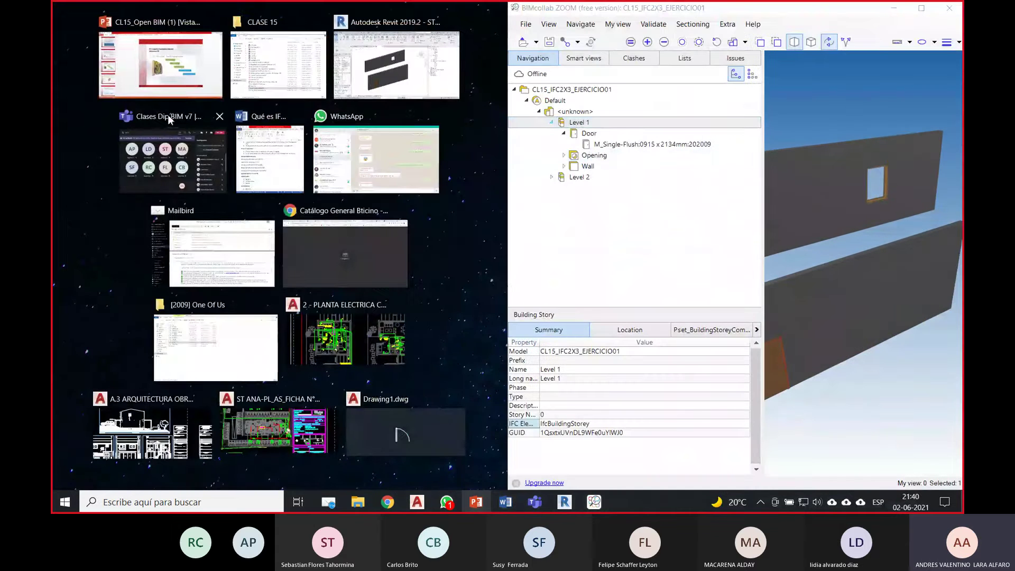
pyautogui.click(167, 98)
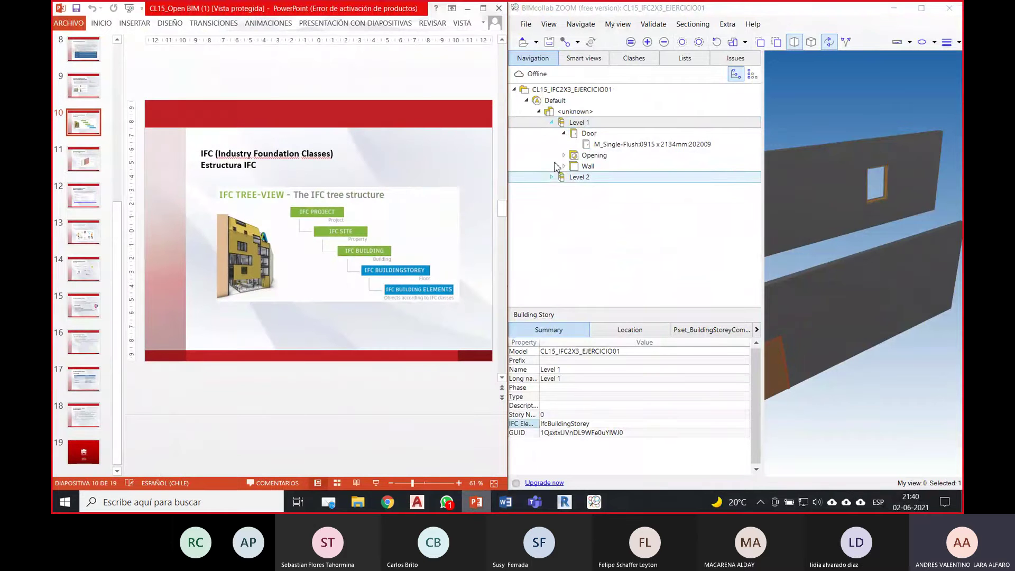
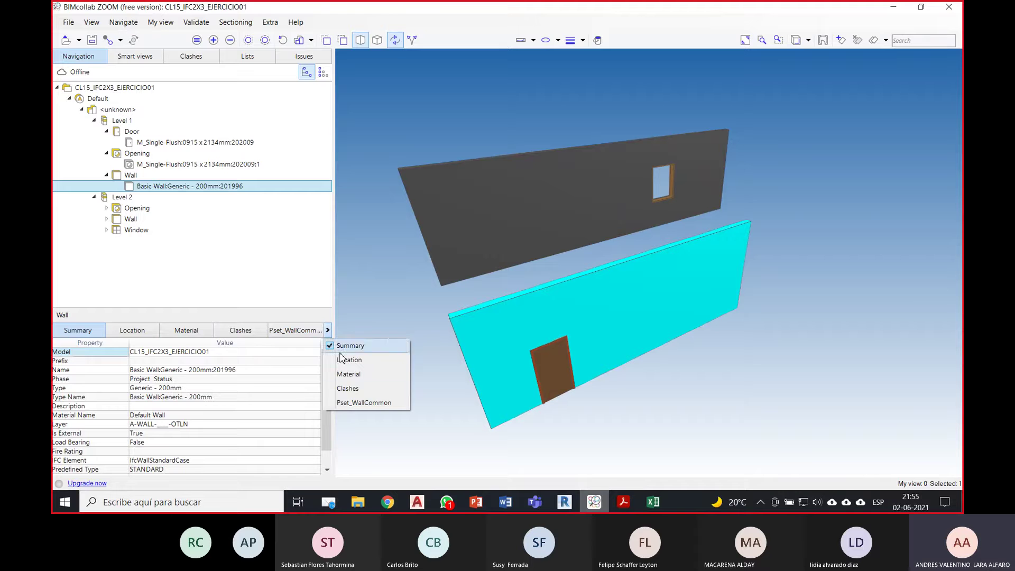
# Step: Show the lower wall's Pset_WallCommon values: IsExternal True, LoadBearing False, Reference Generic - 200mm
pyautogui.click(369, 404)
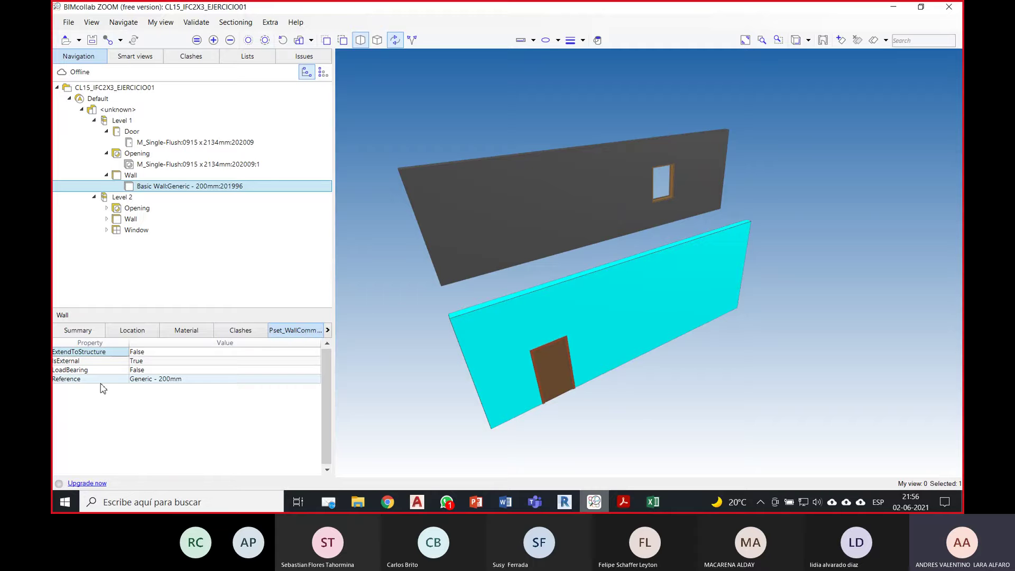
# Step: Inspect the door's Pset_DoorCommon and the window, then reselect the lower wall's Summary
pyautogui.click(553, 356)
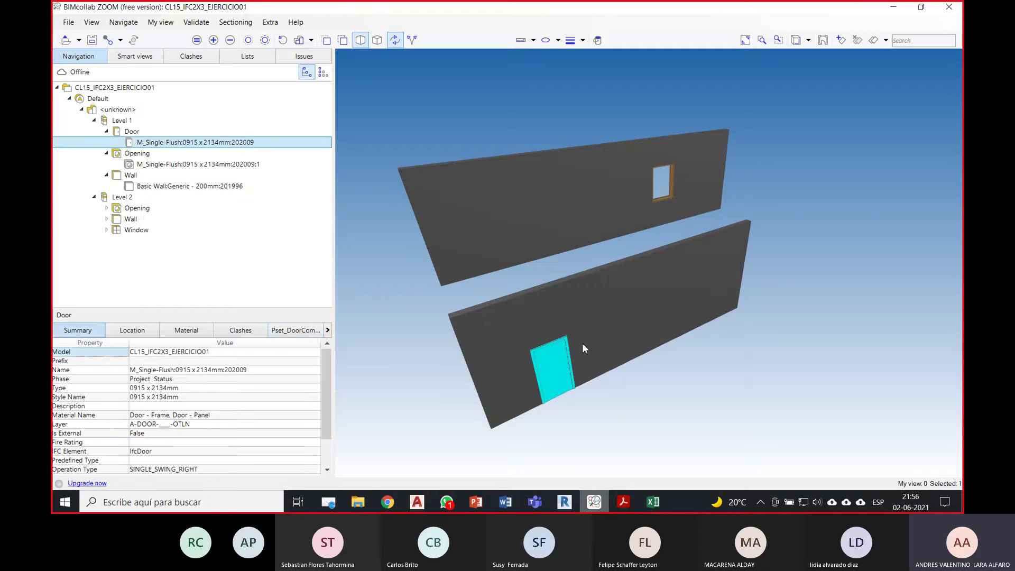
pyautogui.click(313, 335)
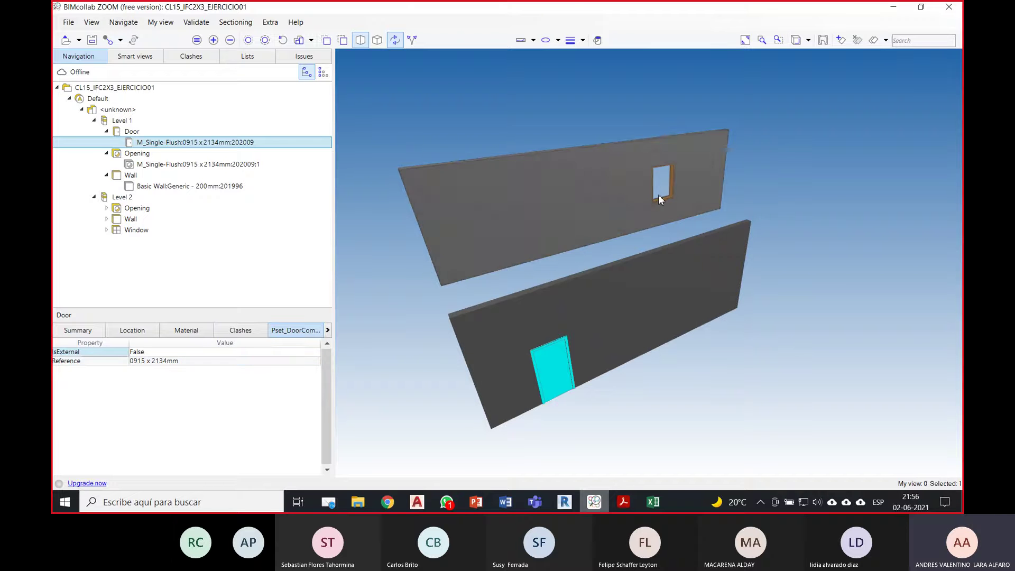
pyautogui.click(659, 194)
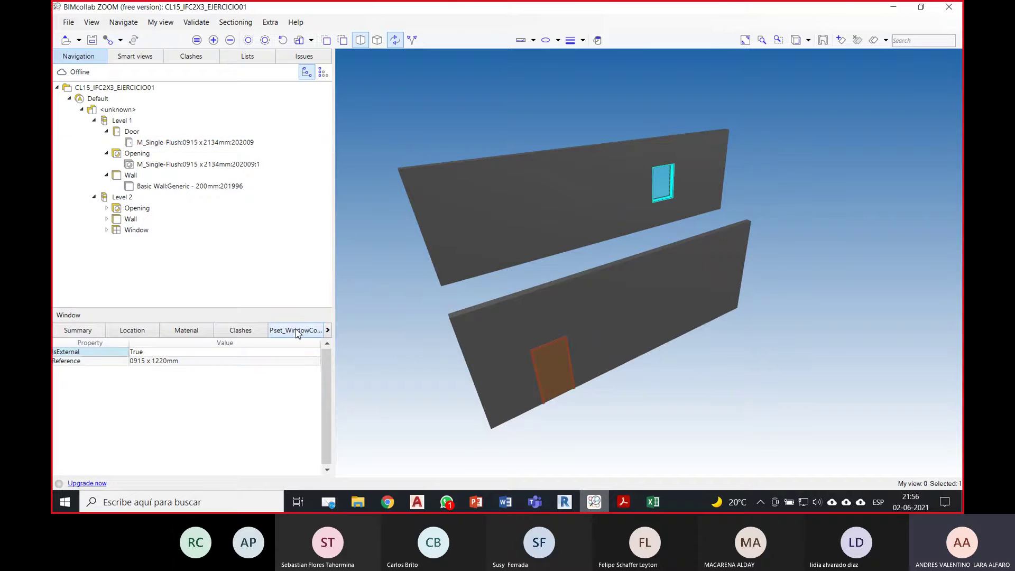
pyautogui.click(361, 295)
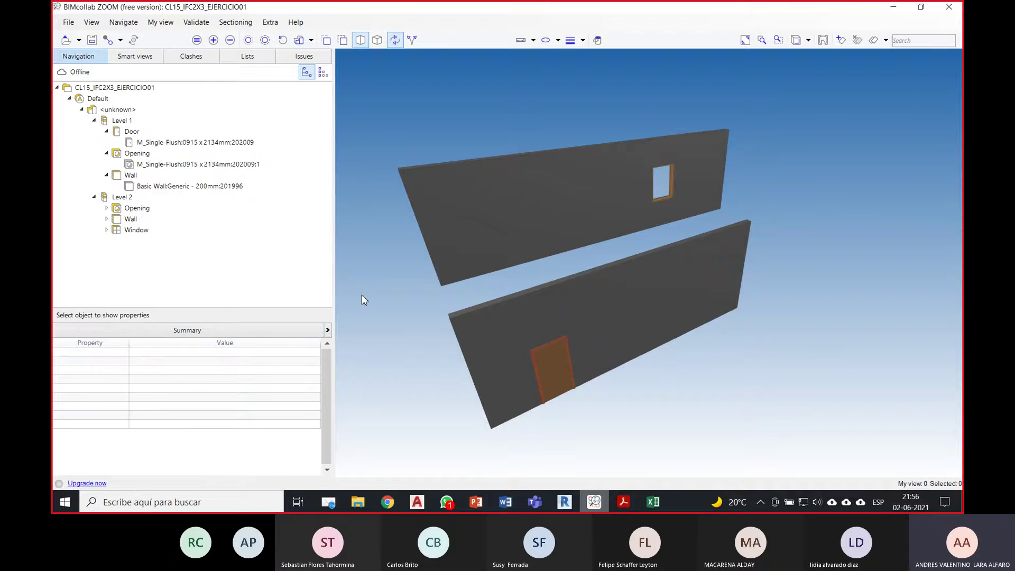
pyautogui.click(606, 300)
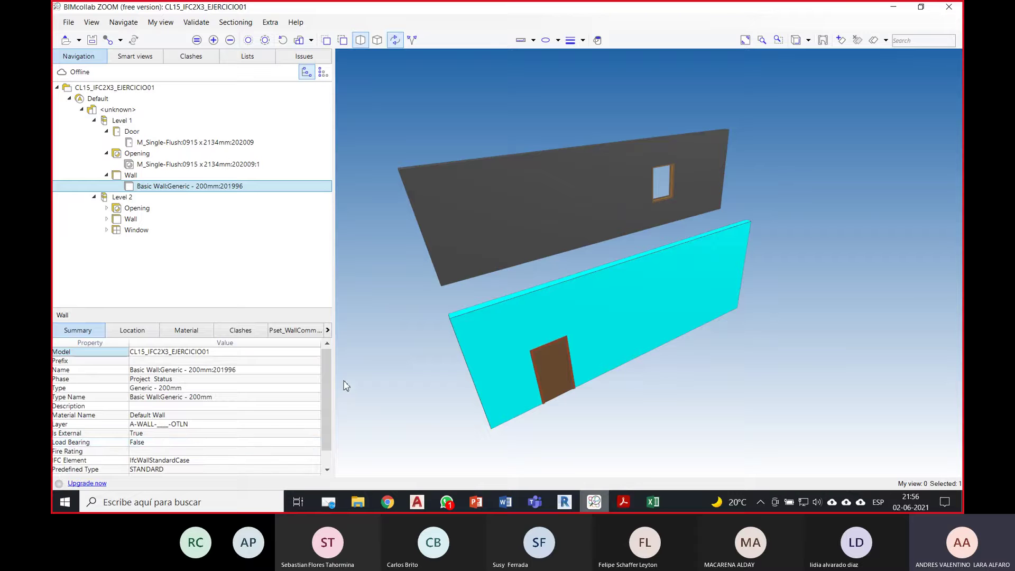
# Step: Review the wall's Pset_WallCommon and Default Wall material (200 mm thick), then clear the selection
pyautogui.moveTo(326, 370)
pyautogui.mouseDown()
pyautogui.moveTo(336, 411)
pyautogui.moveTo(330, 362)
pyautogui.moveTo(325, 424)
pyautogui.moveTo(326, 383)
pyautogui.mouseUp()
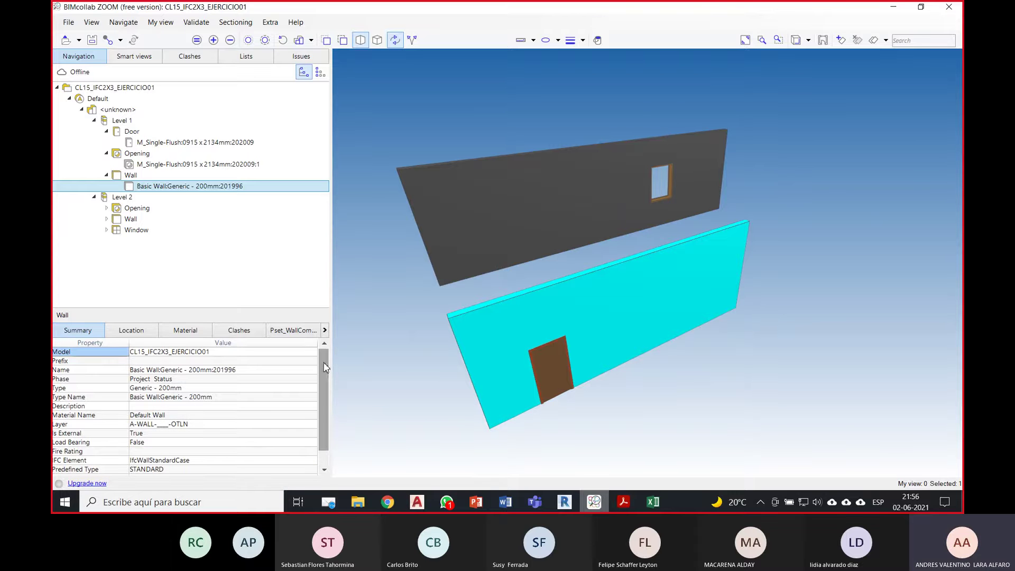
pyautogui.click(303, 334)
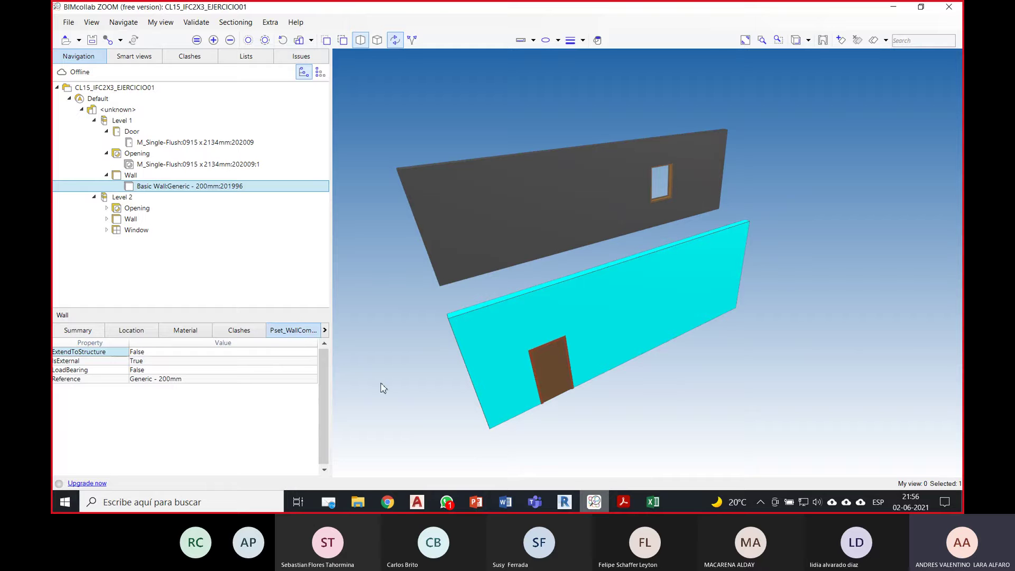
pyautogui.moveTo(618, 310)
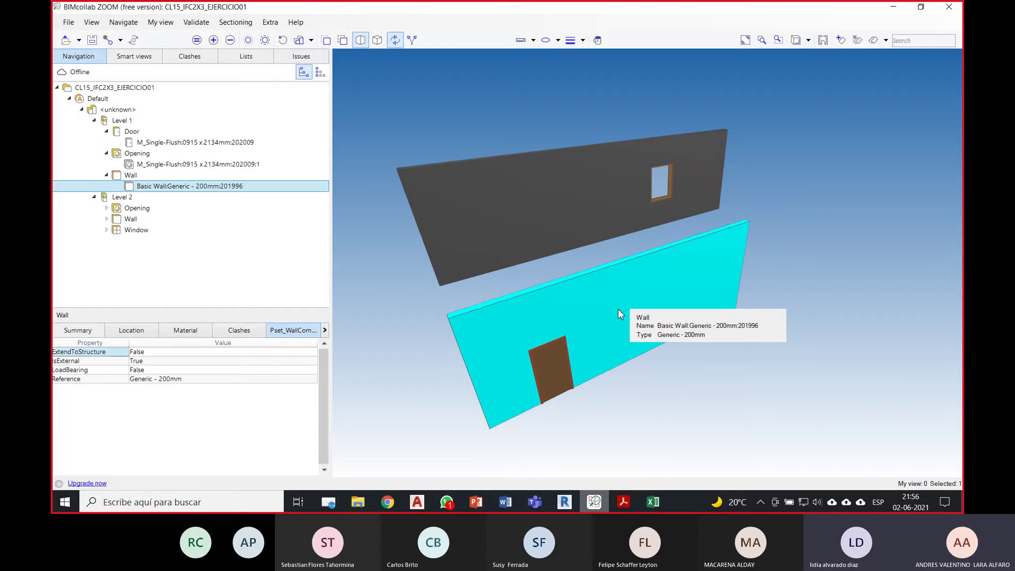
pyautogui.click(196, 332)
pyautogui.click(56, 351)
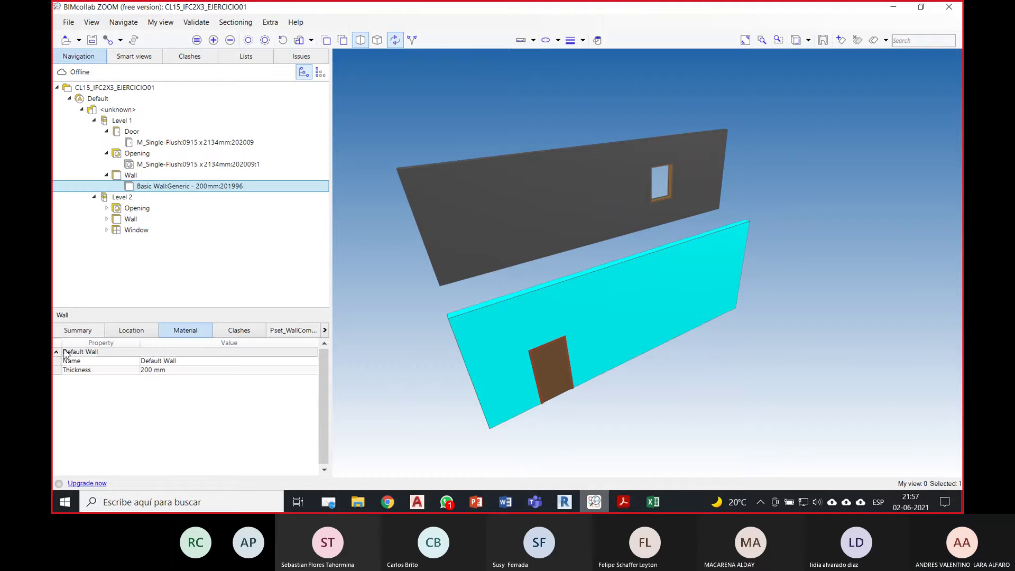
pyautogui.click(78, 334)
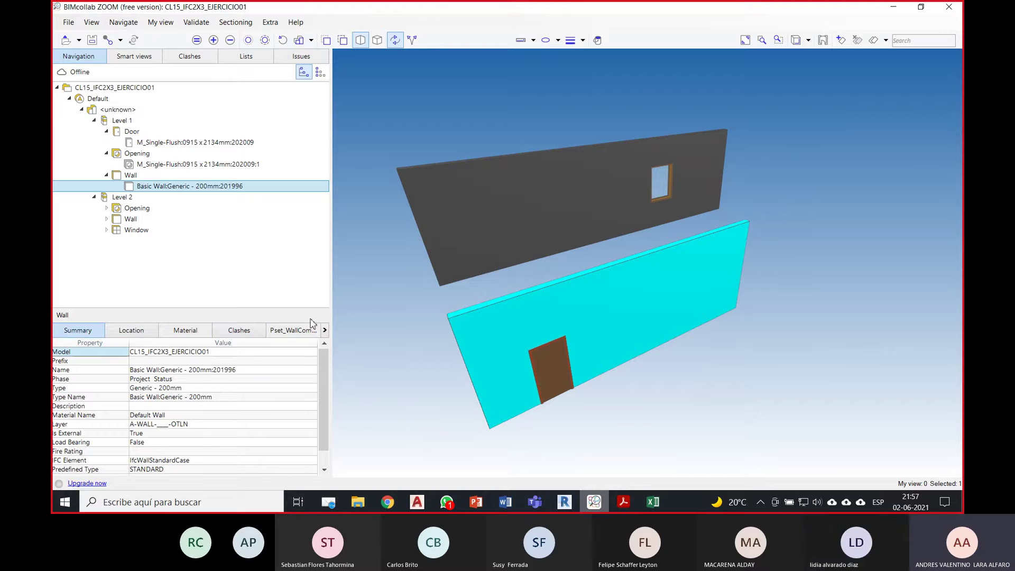
pyautogui.click(324, 330)
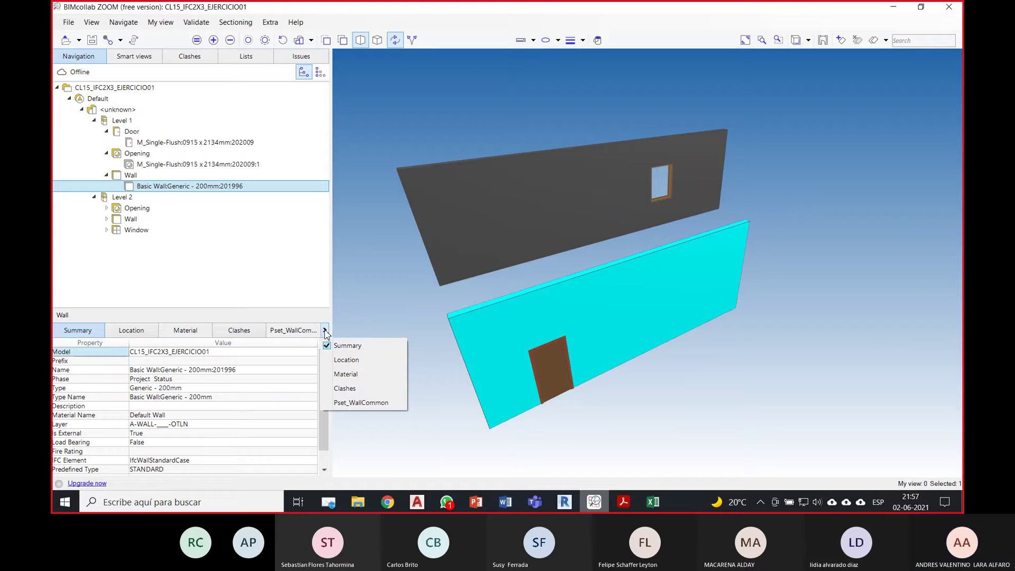
pyautogui.click(368, 318)
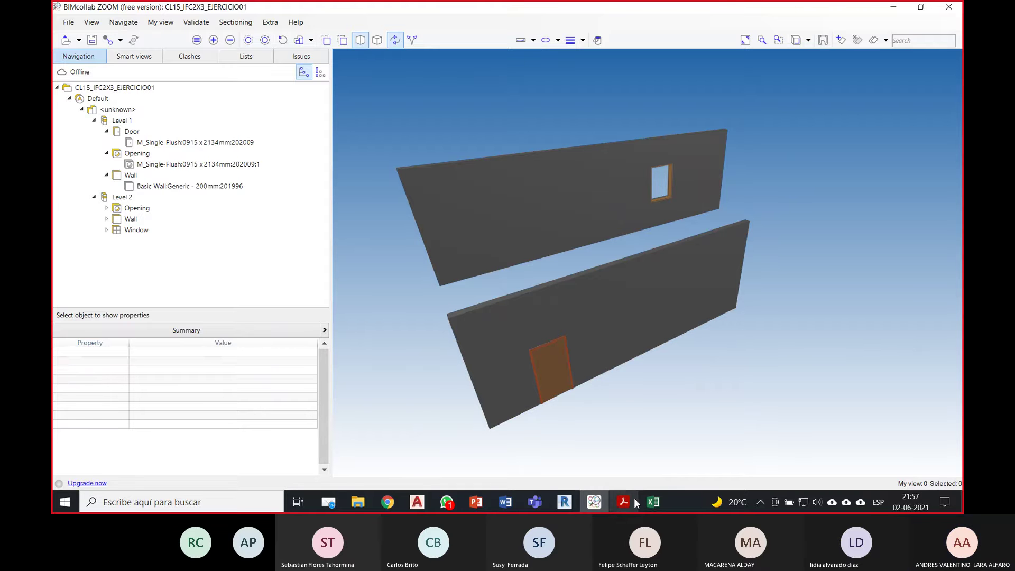
pyautogui.click(482, 503)
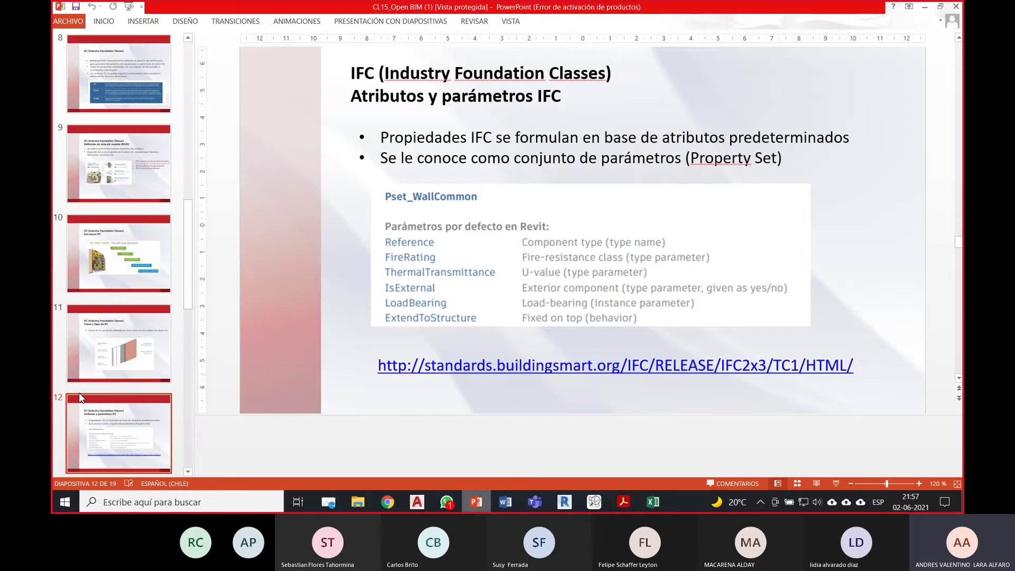
pyautogui.scroll(-2, 88, 392)
pyautogui.scroll(-1, 88, 392)
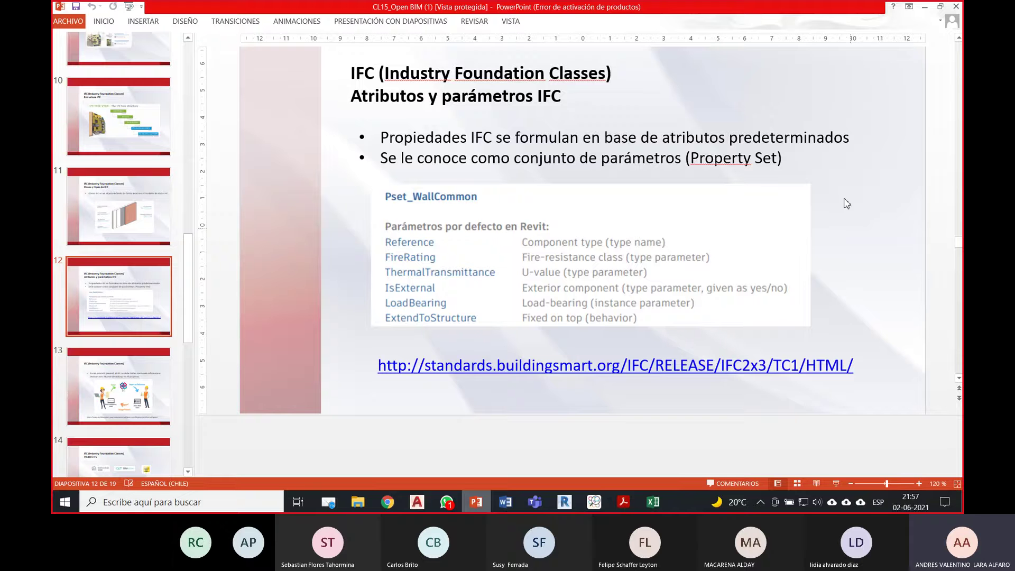
pyautogui.hotkey('alt', 'Tab')
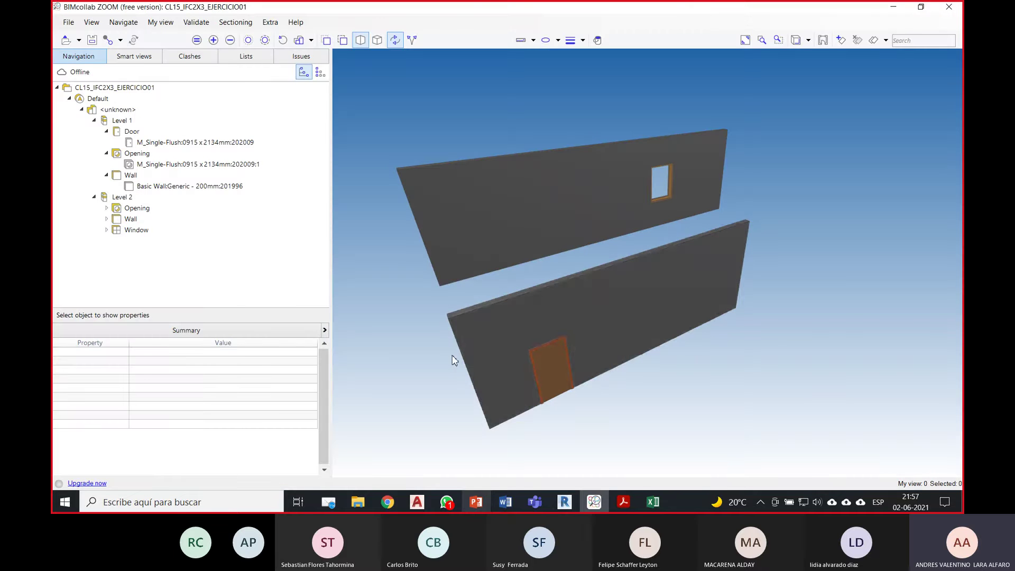
# Step: Select the lower wall, door and window in turn and scroll through their properties
pyautogui.click(470, 344)
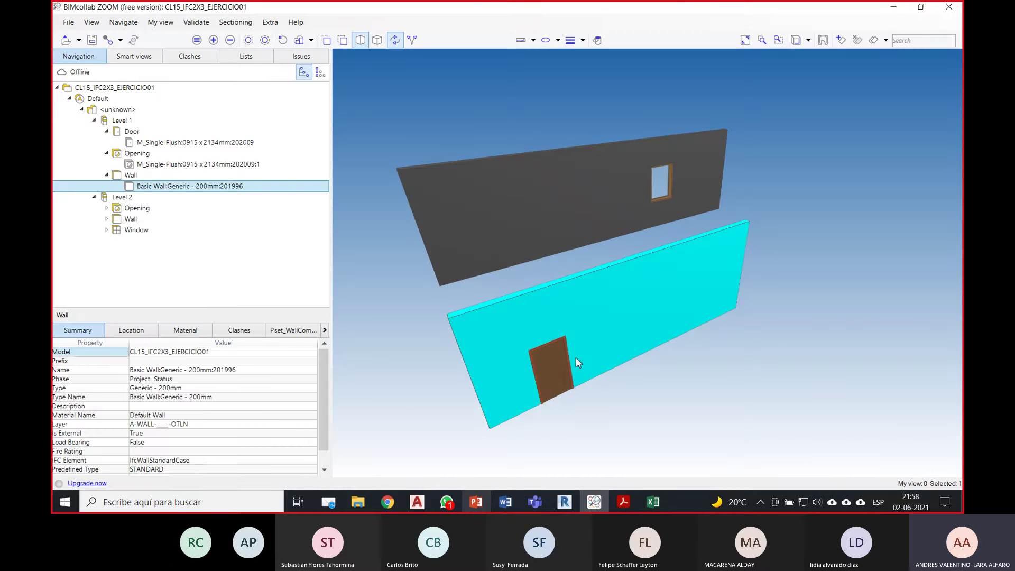
pyautogui.scroll(-2, 576, 357)
pyautogui.scroll(1, 576, 357)
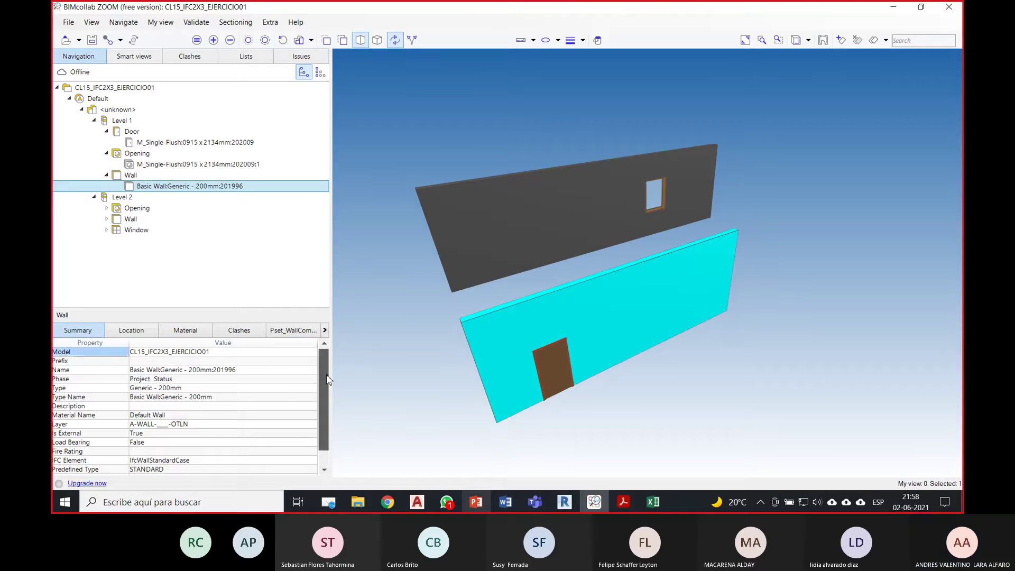
pyautogui.scroll(-1, 326, 379)
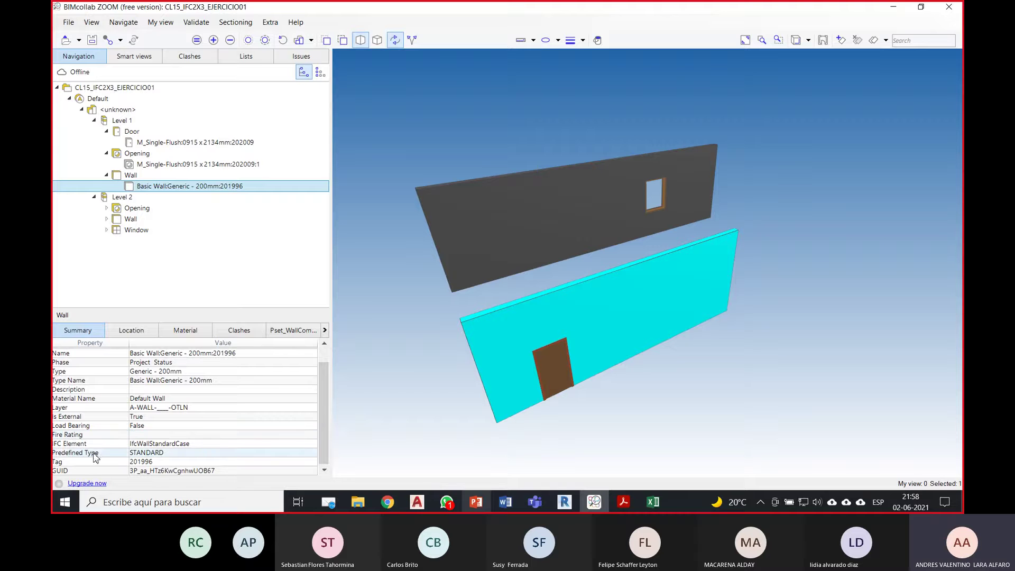
pyautogui.click(558, 363)
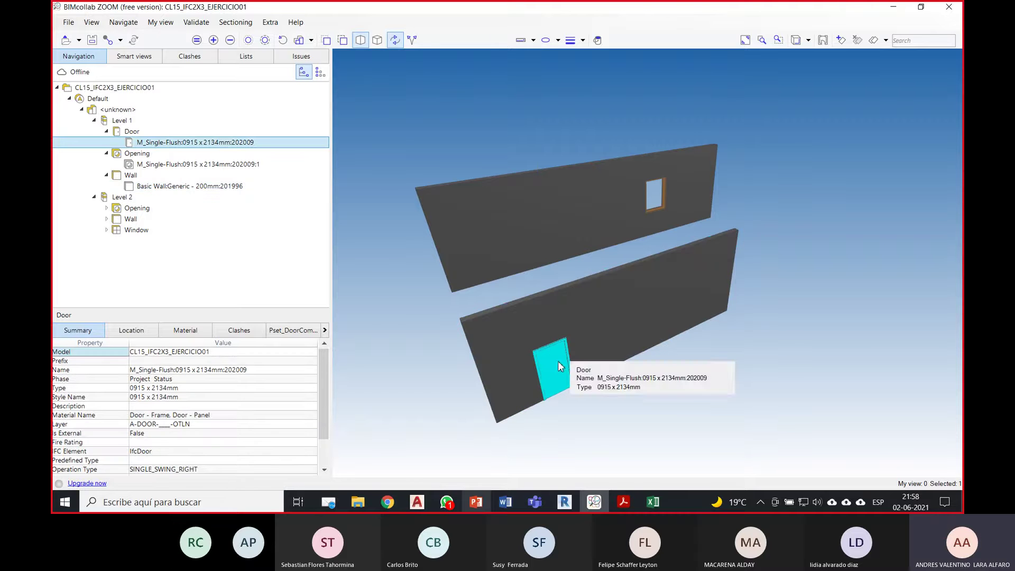
pyautogui.click(661, 196)
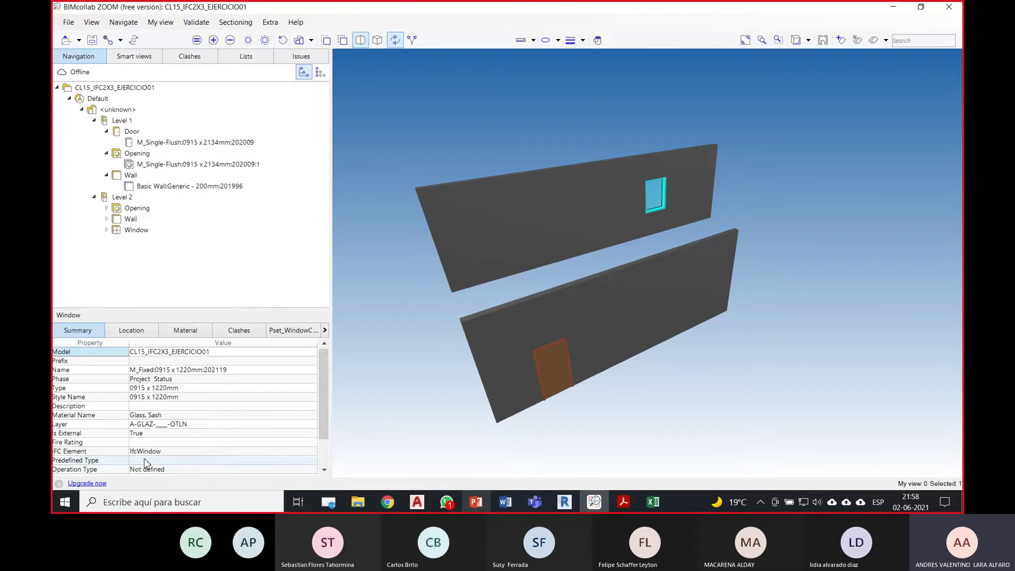
pyautogui.scroll(-1, 193, 441)
pyautogui.scroll(-1, 193, 441)
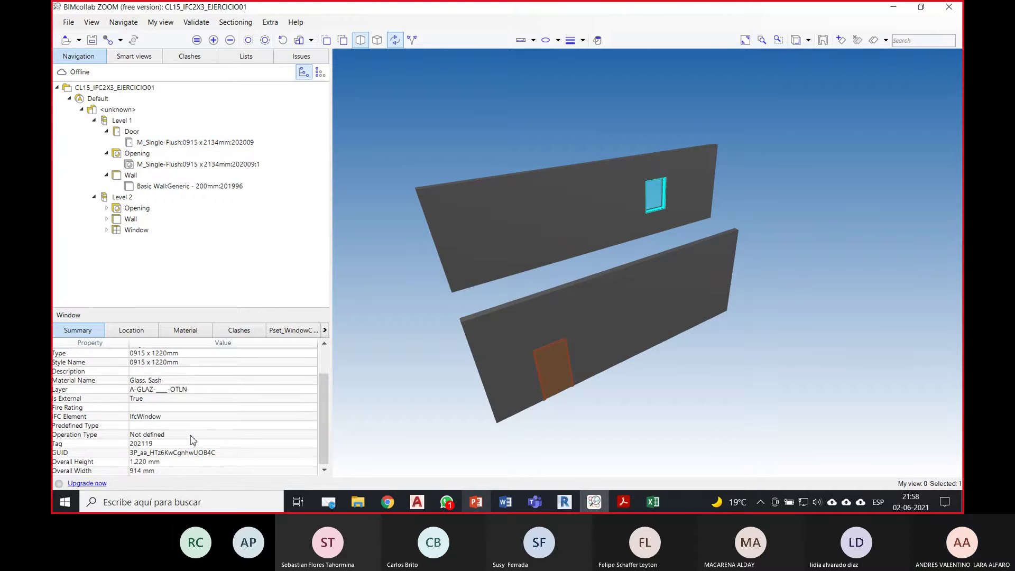
# Step: Deselect the window and bring up PowerPoint slide 13 on IFC as a reference
pyautogui.click(464, 407)
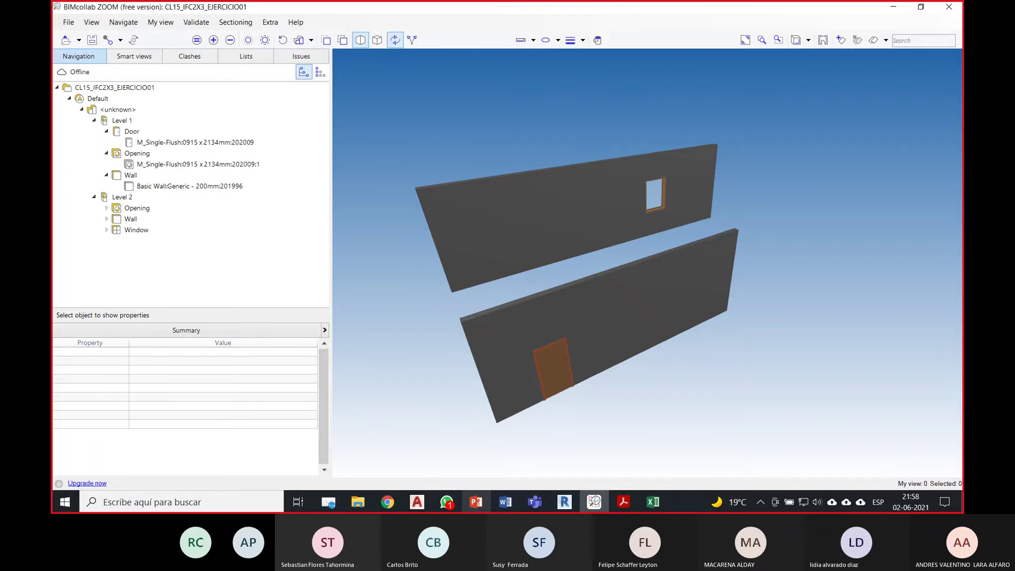
pyautogui.click(482, 500)
pyautogui.click(157, 391)
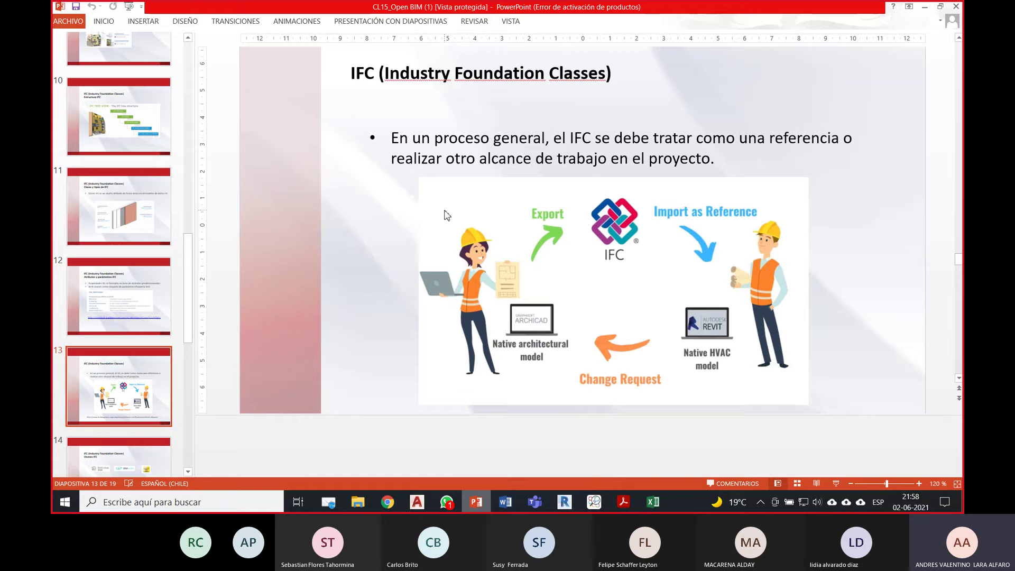
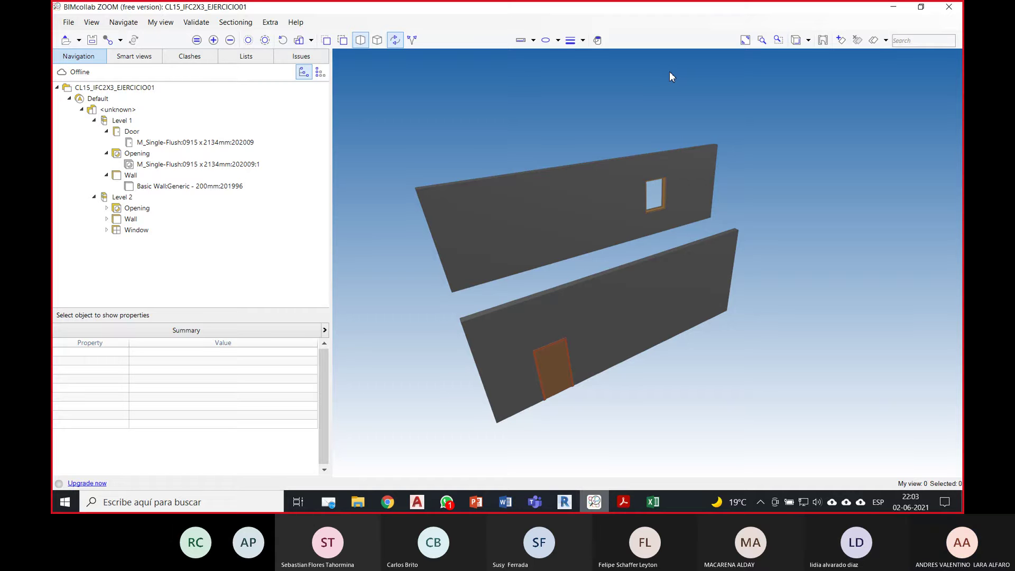
# Step: Inspect the upper and lower walls, then expand Level 2 and select its window to read its properties
pyautogui.click(712, 187)
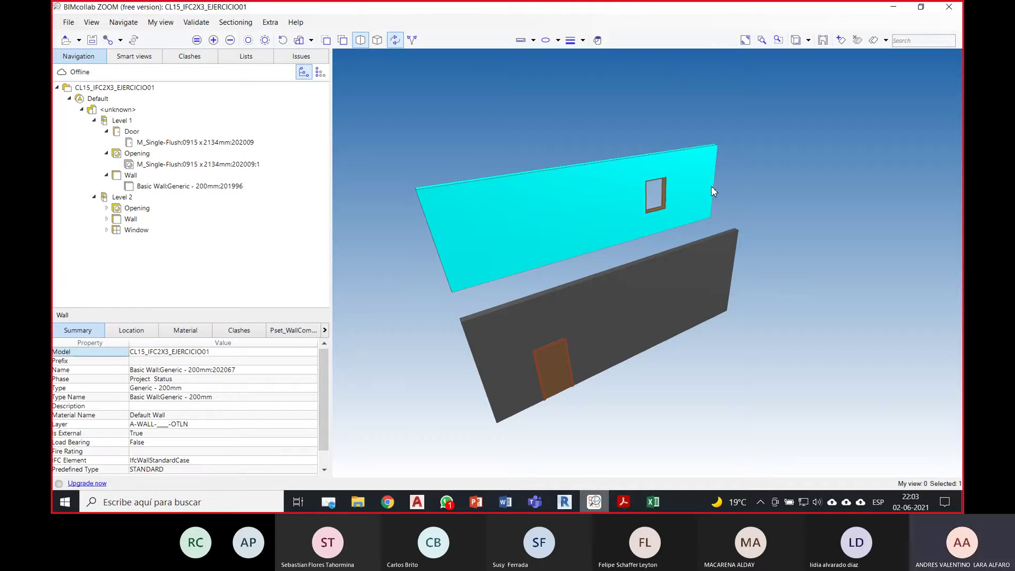
pyautogui.click(720, 260)
pyautogui.click(796, 225)
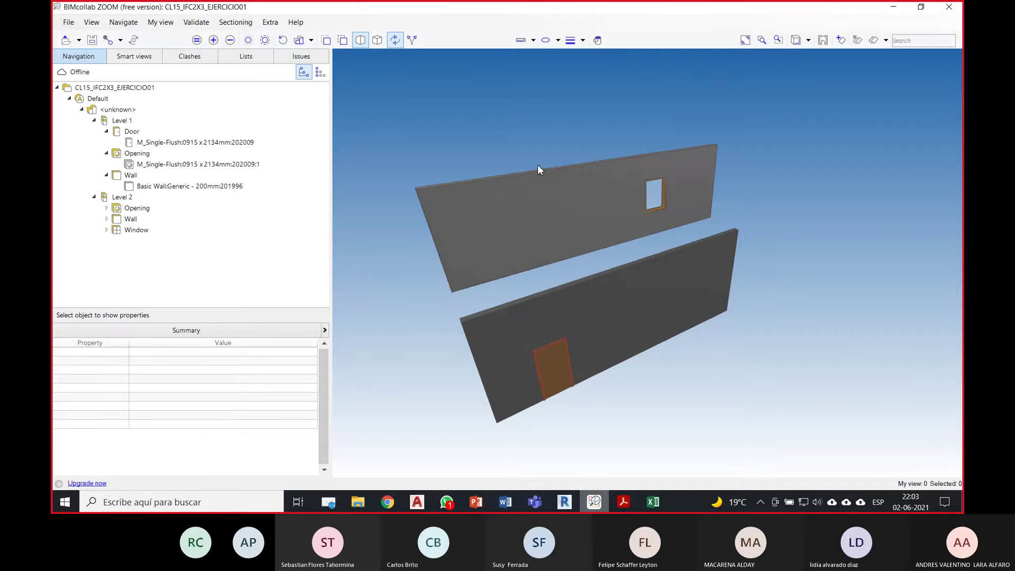
pyautogui.click(107, 219)
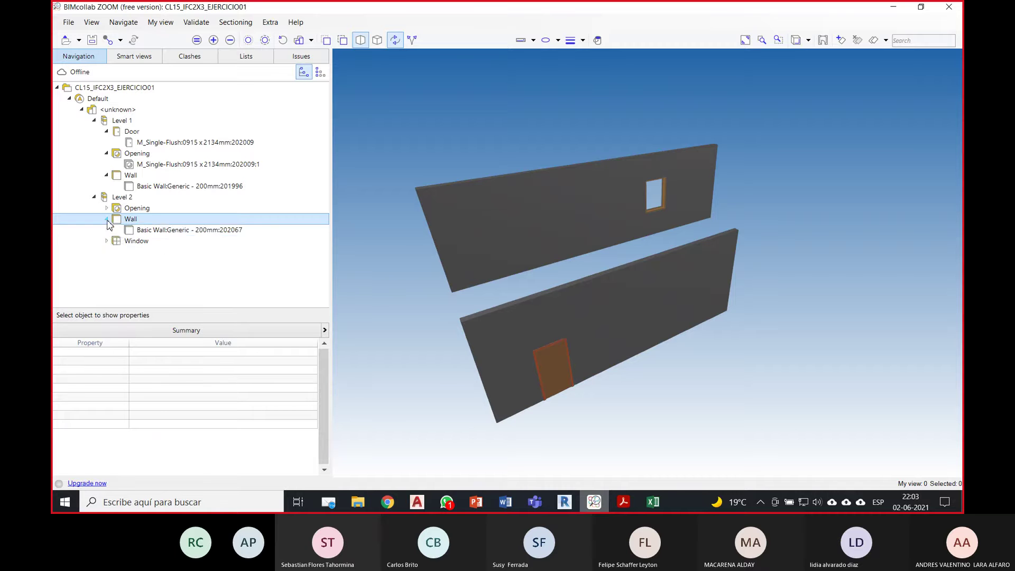
pyautogui.click(106, 241)
pyautogui.click(172, 241)
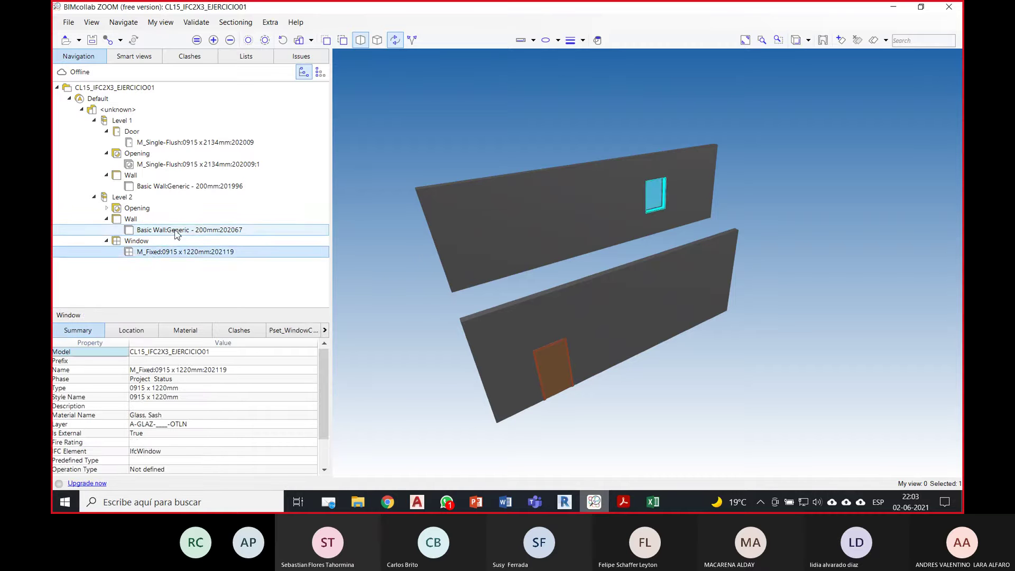
# Step: Review Level 2 wall, Level 1 Basic Wall 201996, opening, door 202009 and Level 1 storey, then return to Revit
pyautogui.click(181, 230)
pyautogui.click(194, 186)
pyautogui.click(212, 163)
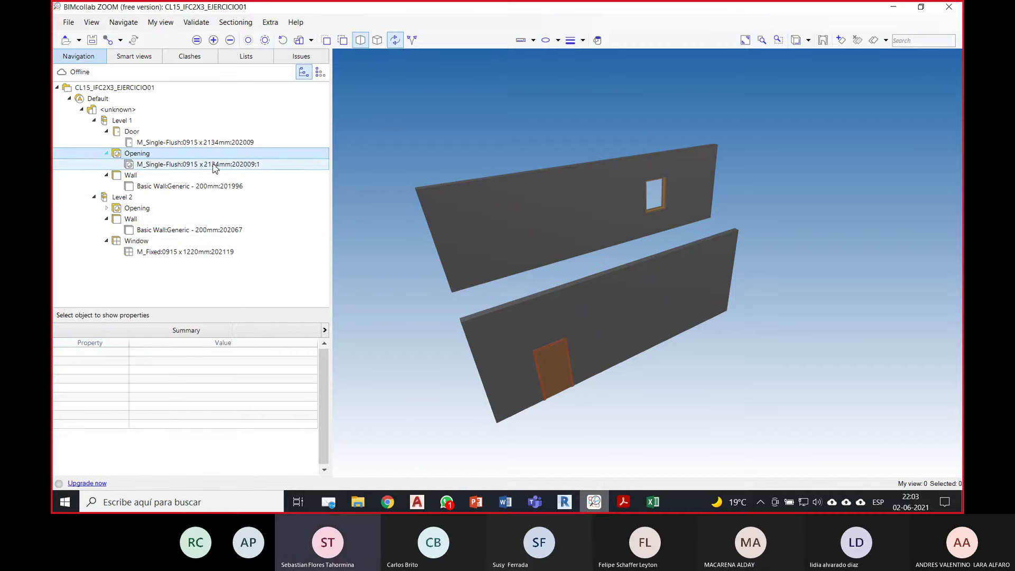
pyautogui.click(214, 142)
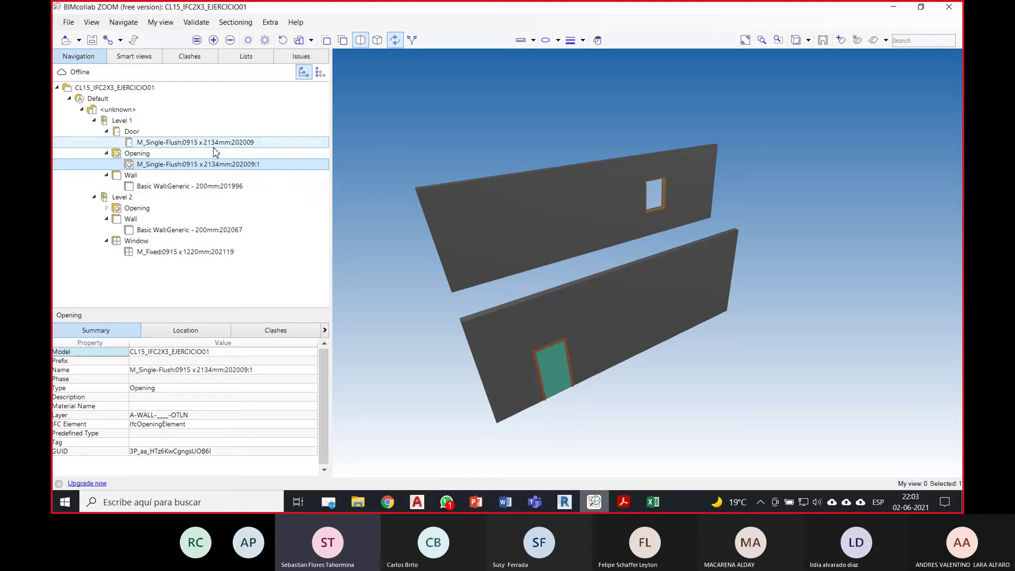
pyautogui.click(123, 120)
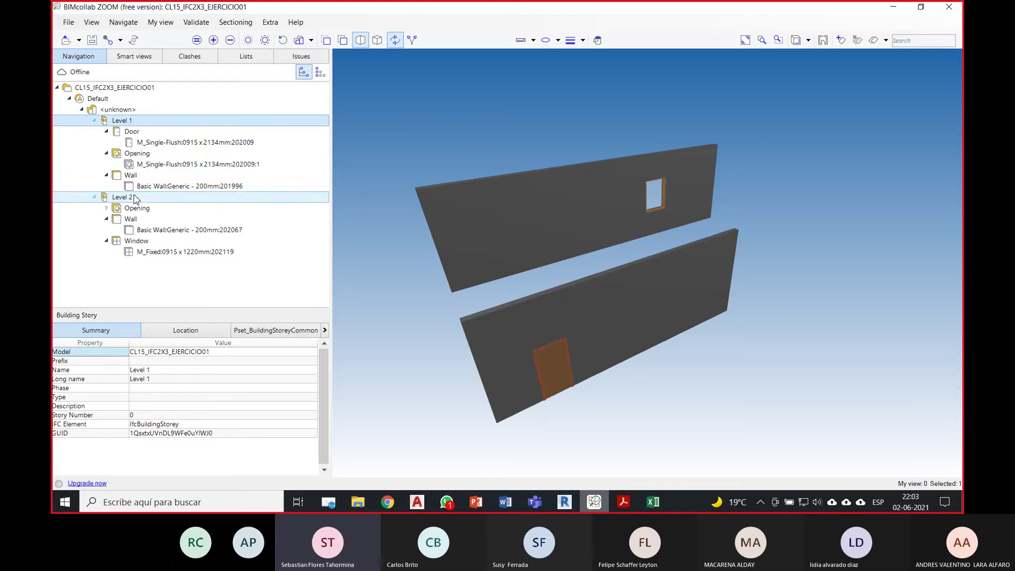
pyautogui.click(452, 147)
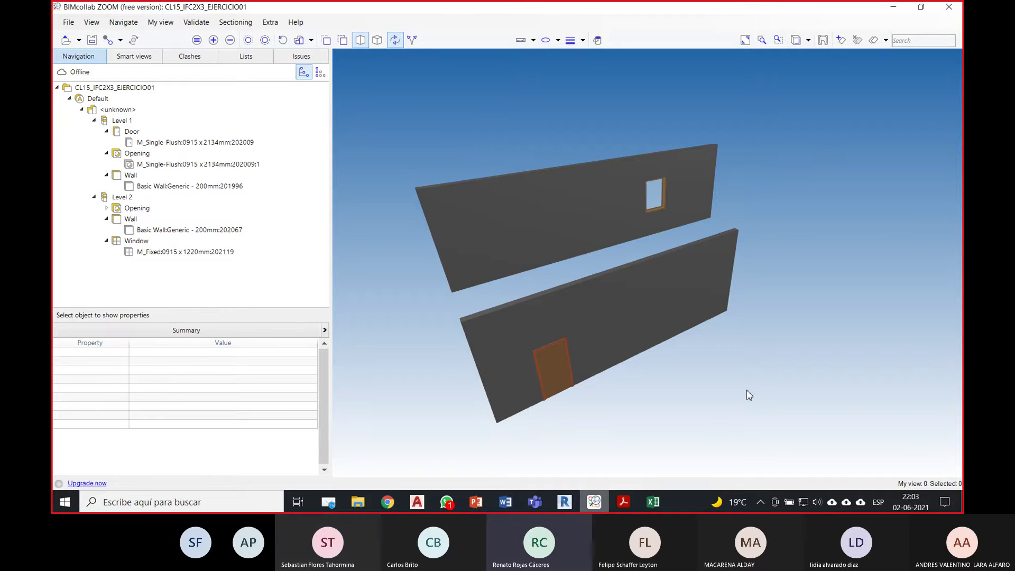
pyautogui.click(564, 502)
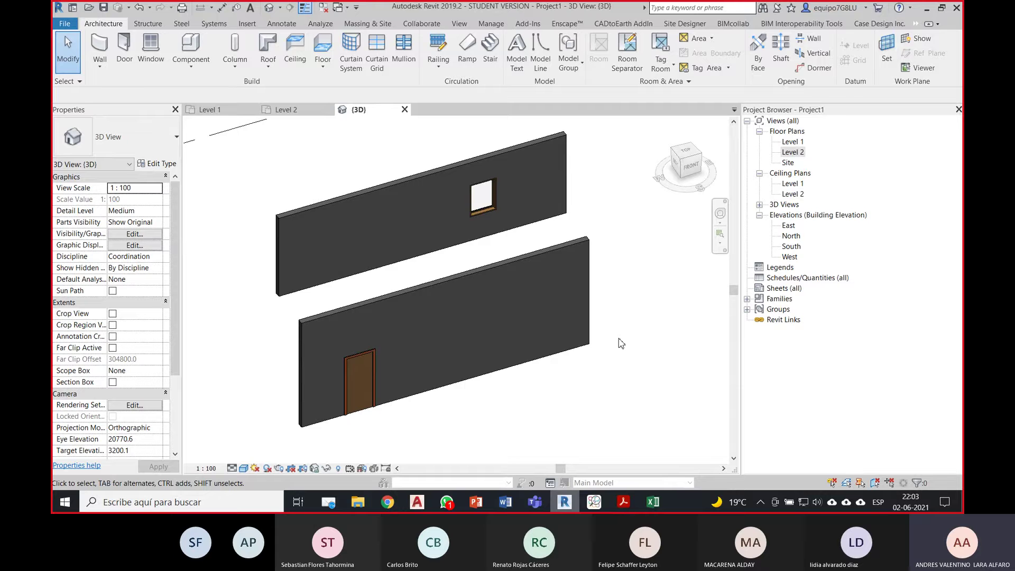
# Step: Nudge the walls in view, glance into the CLASE 15 folder, then launch the Autodesk App Store
pyautogui.moveTo(623, 341); pyautogui.dragTo(639, 353, button='middle')
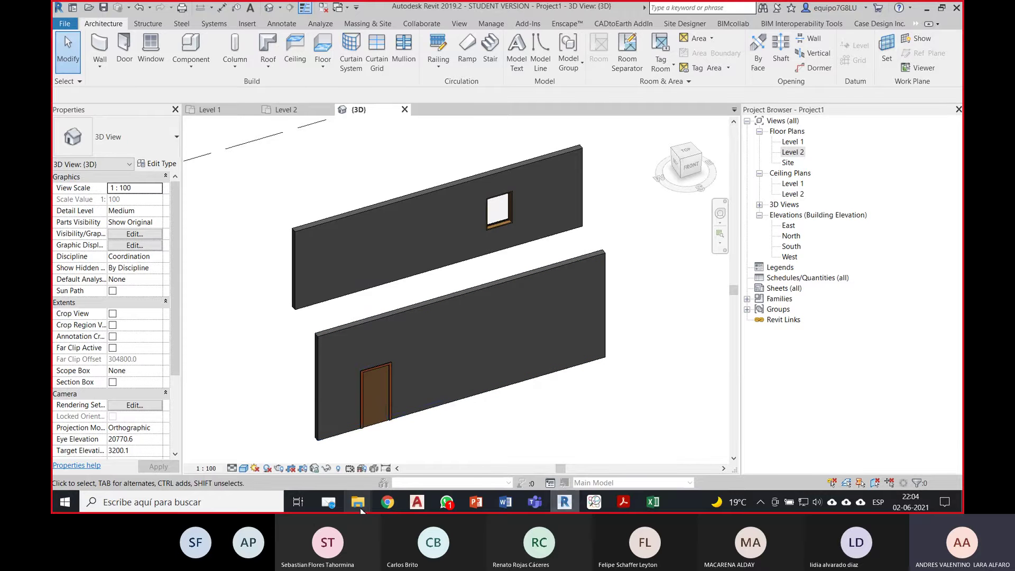
pyautogui.moveTo(359, 509)
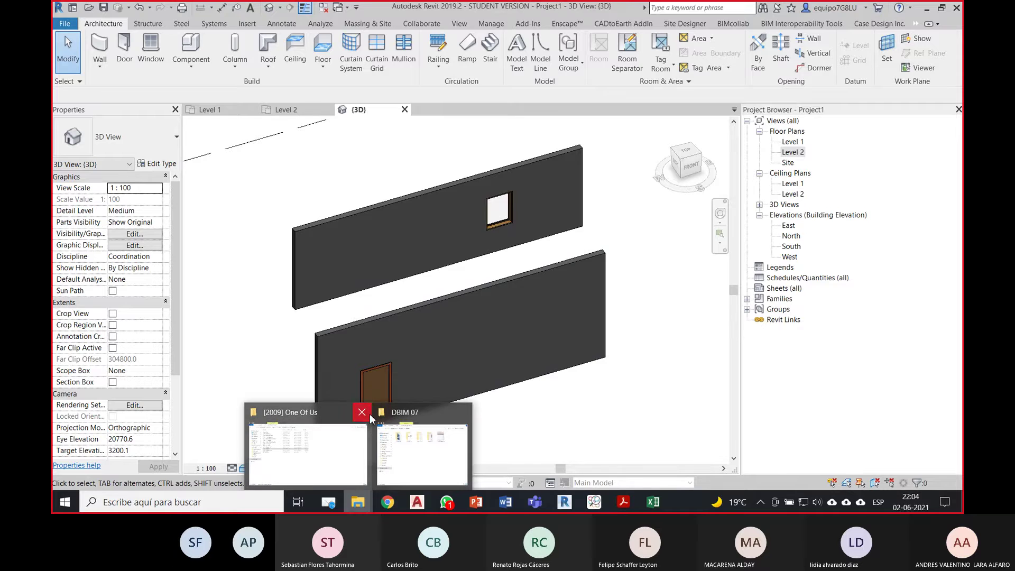
pyautogui.click(402, 439)
pyautogui.doubleClick(548, 130)
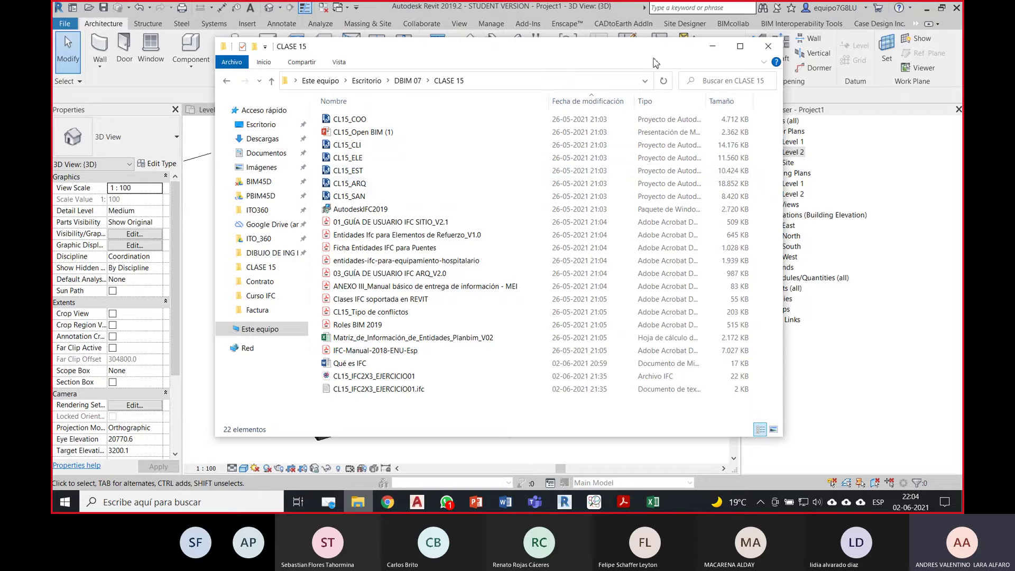
pyautogui.click(712, 46)
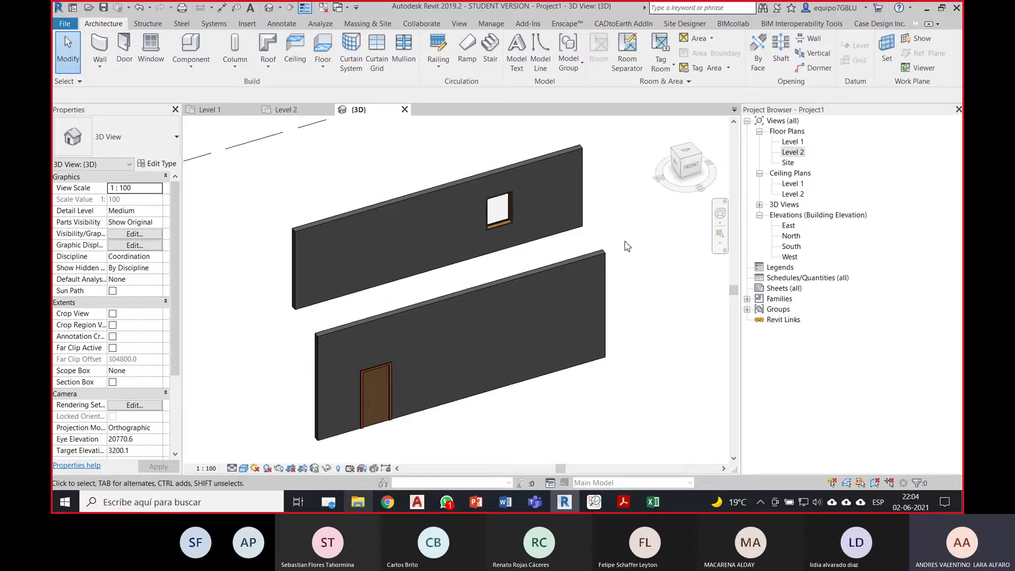
pyautogui.click(880, 11)
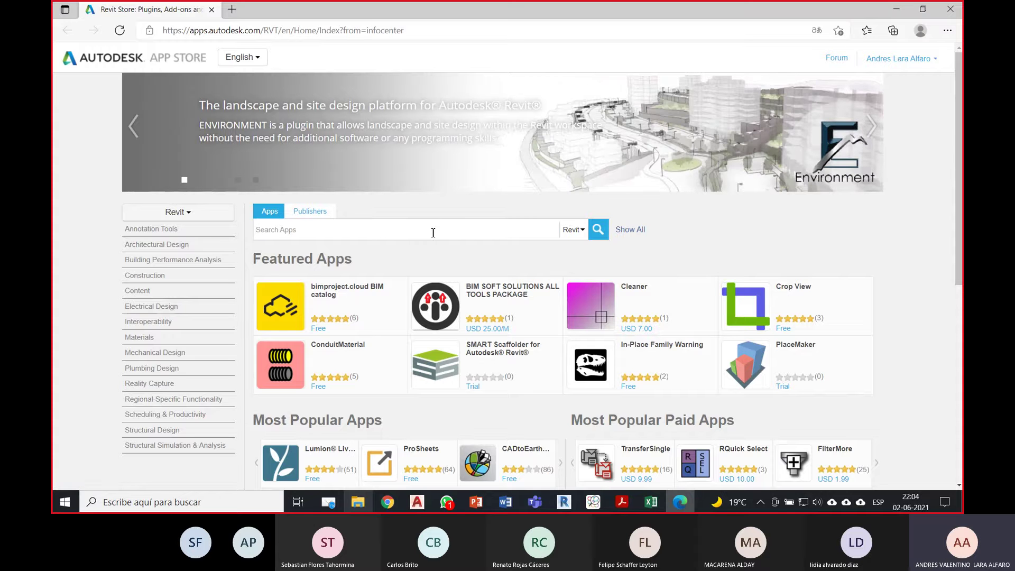
# Step: Search the App Store for 'ifc', browse the IFC 2018–2021 exporter results, and return to Revit
pyautogui.write('ifc')
pyautogui.press('Return')
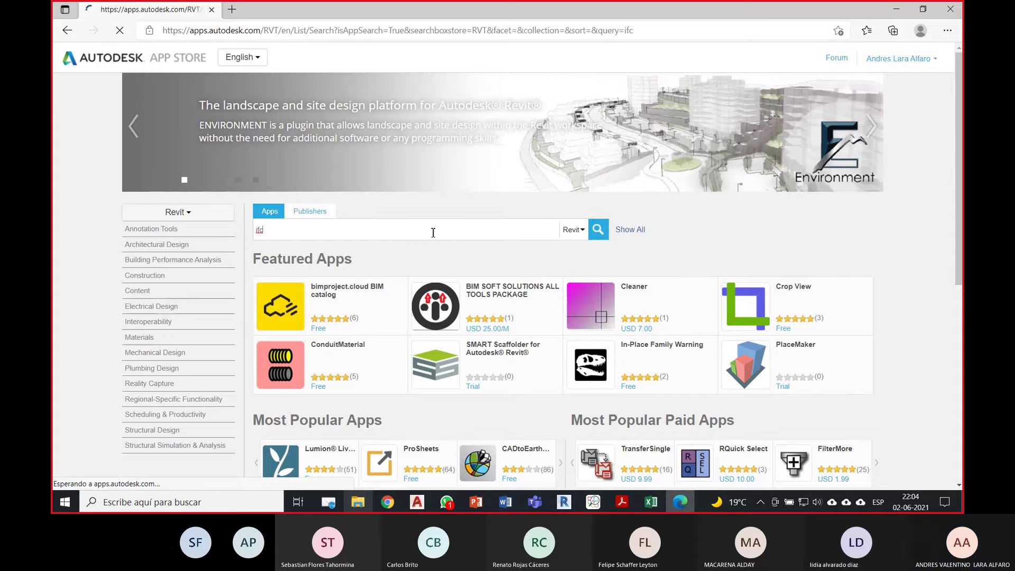
pyautogui.scroll(-1, 450, 258)
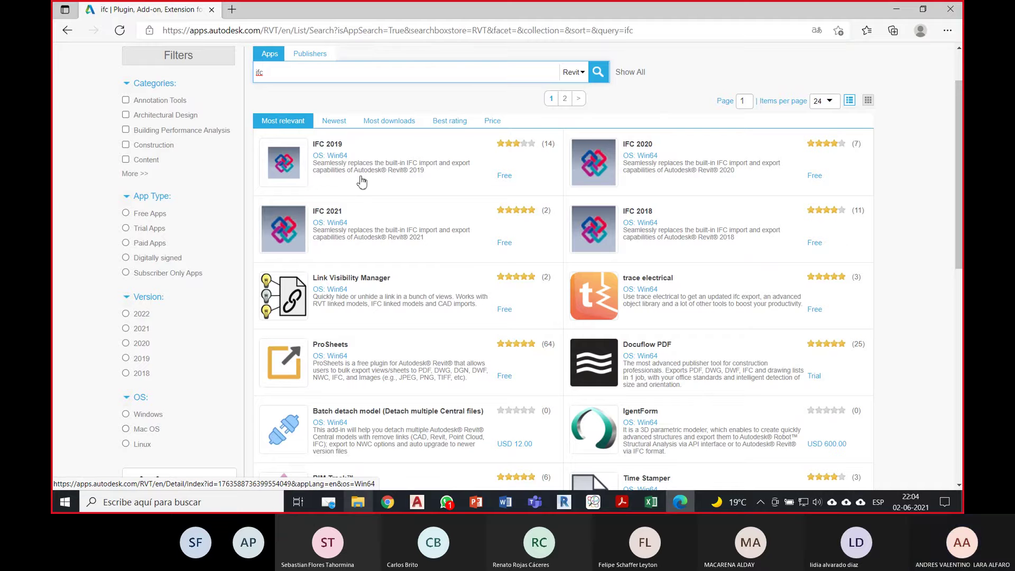
pyautogui.click(907, 13)
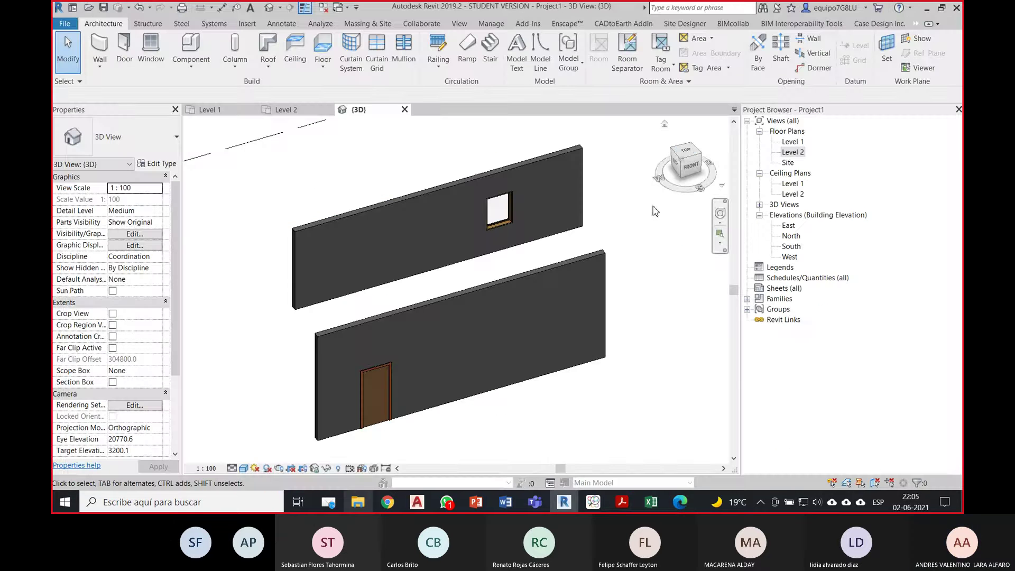
# Step: Close Project1 without saving its changes
pyautogui.click(66, 28)
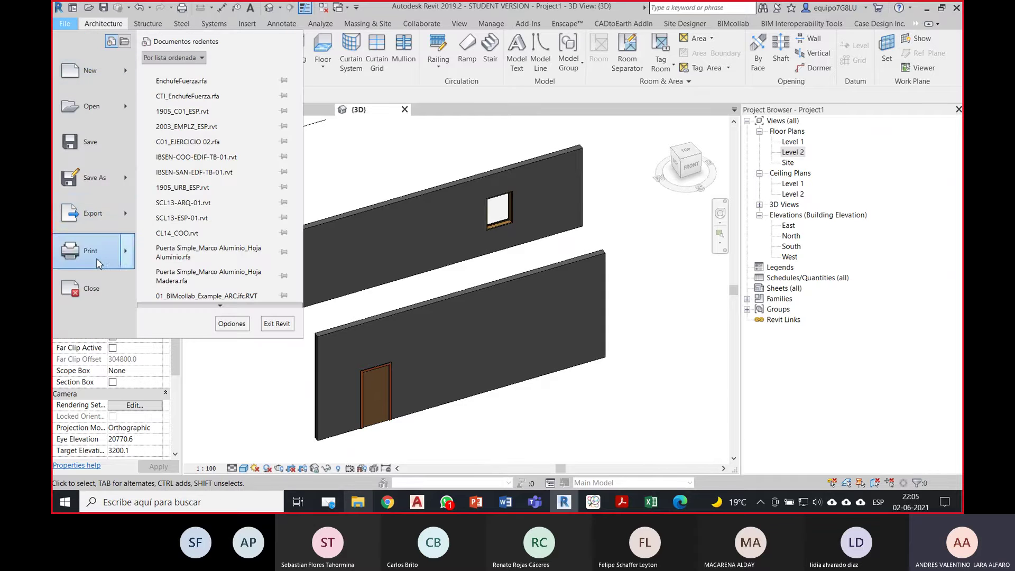
pyautogui.click(92, 291)
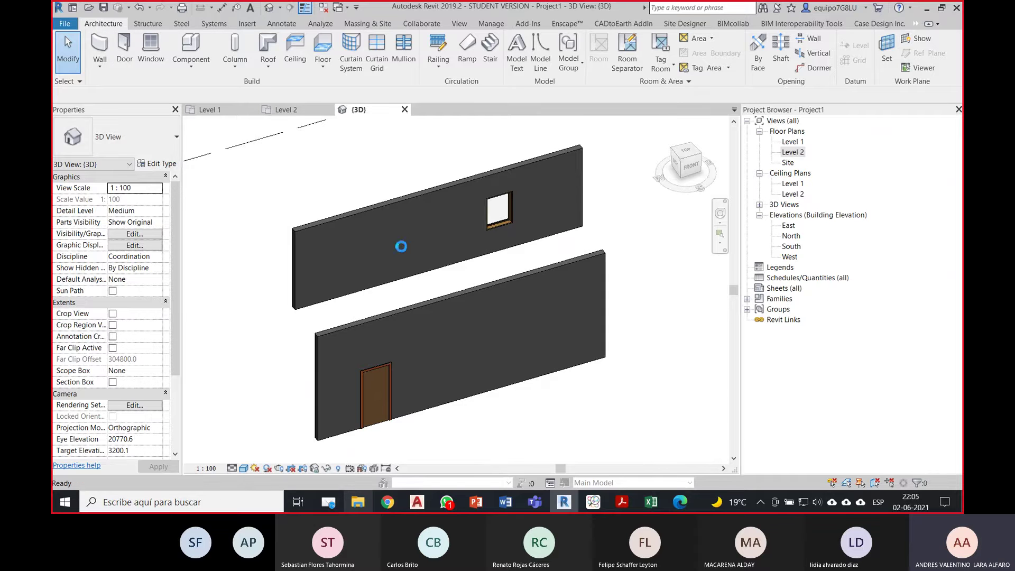
pyautogui.click(525, 252)
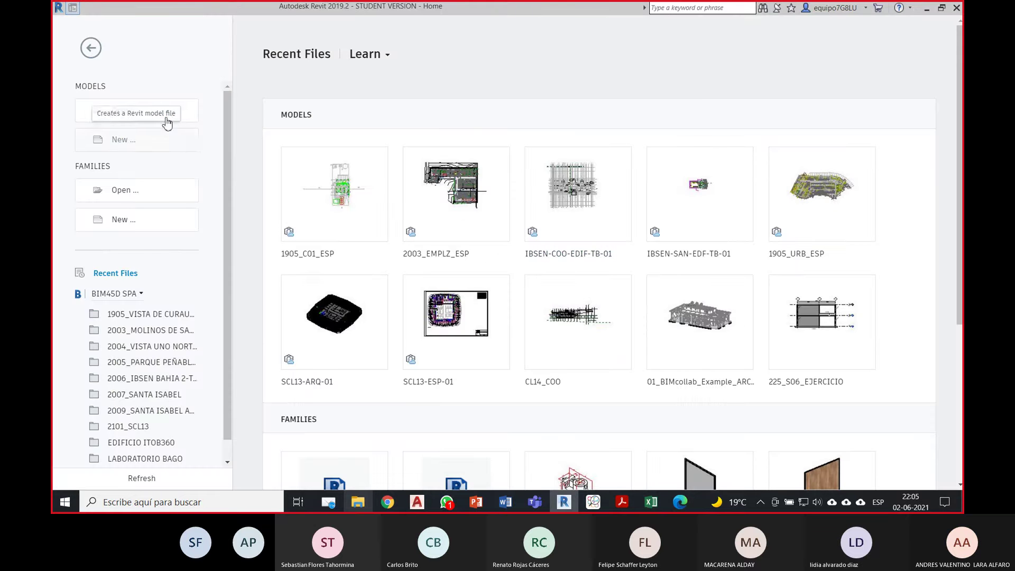
# Step: Browse to Desktop > DBIM 07 > CLASE 15 to open an existing model
pyautogui.click(167, 120)
pyautogui.scroll(-3, 214, 321)
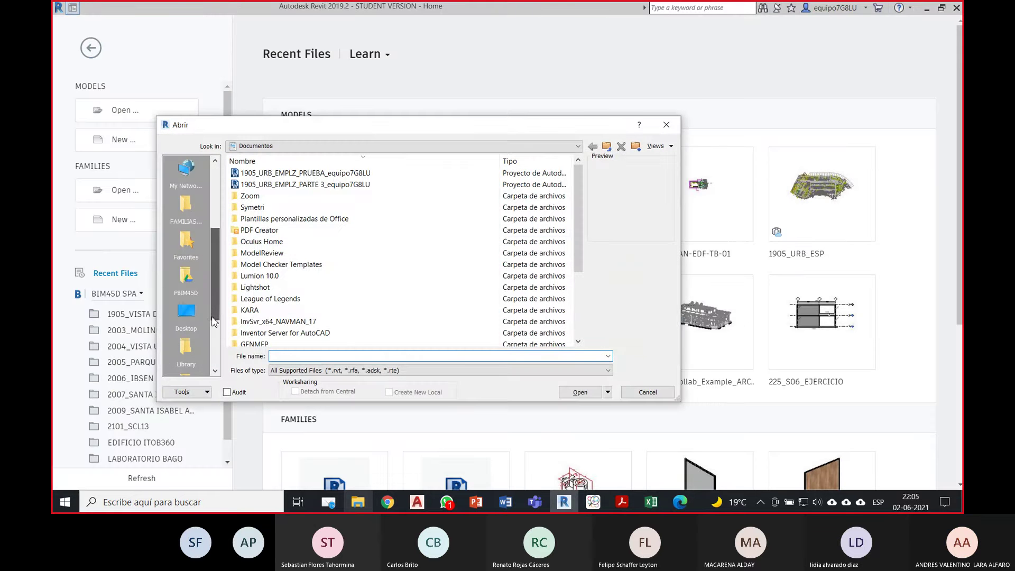
pyautogui.scroll(-1, 213, 321)
pyautogui.click(186, 275)
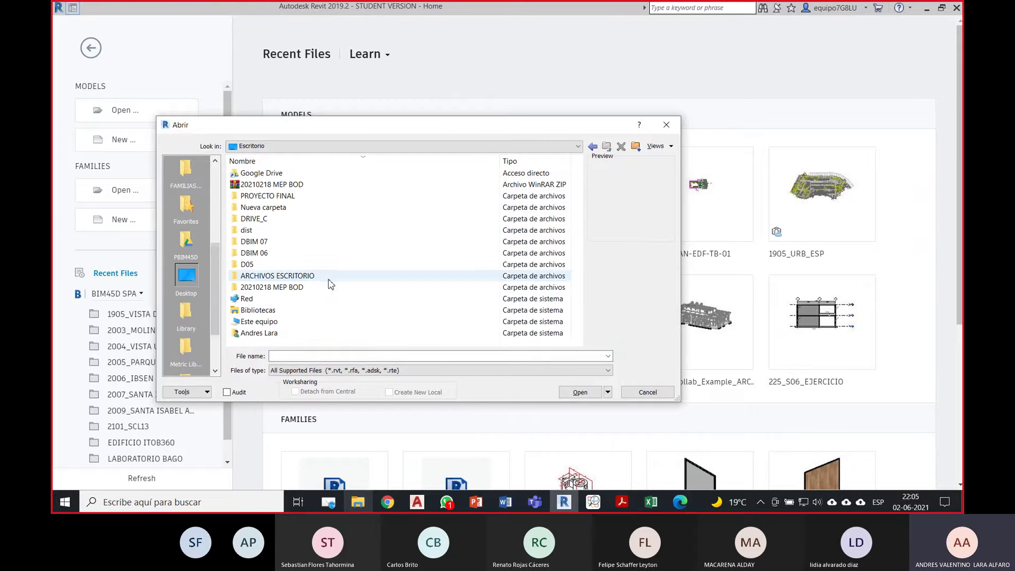
pyautogui.doubleClick(255, 242)
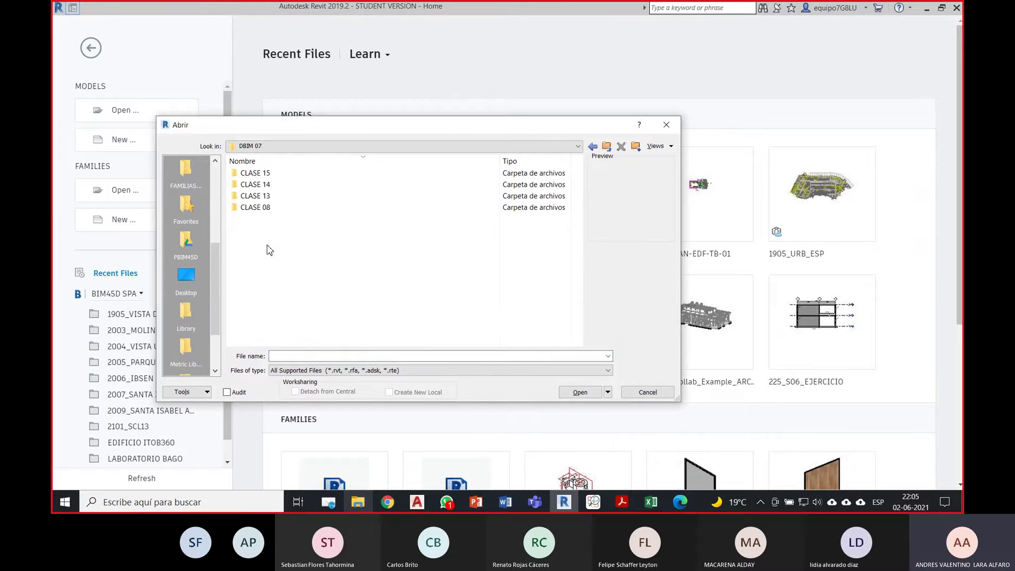
pyautogui.doubleClick(270, 175)
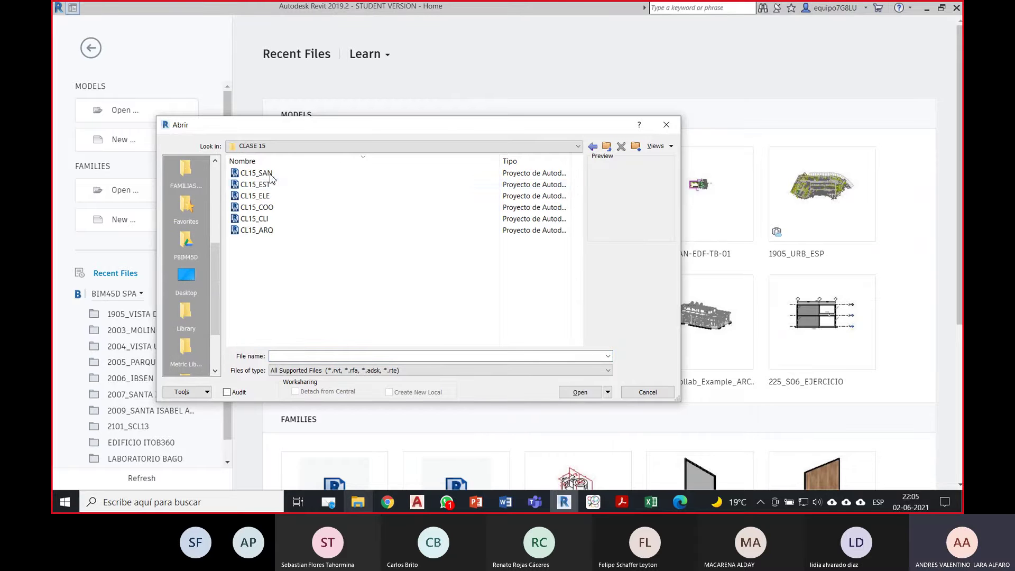
# Step: Preview the CL15 ARQ, SAN, EST, ELE, COO and CLI files, then open CL15_ARQ
pyautogui.click(273, 230)
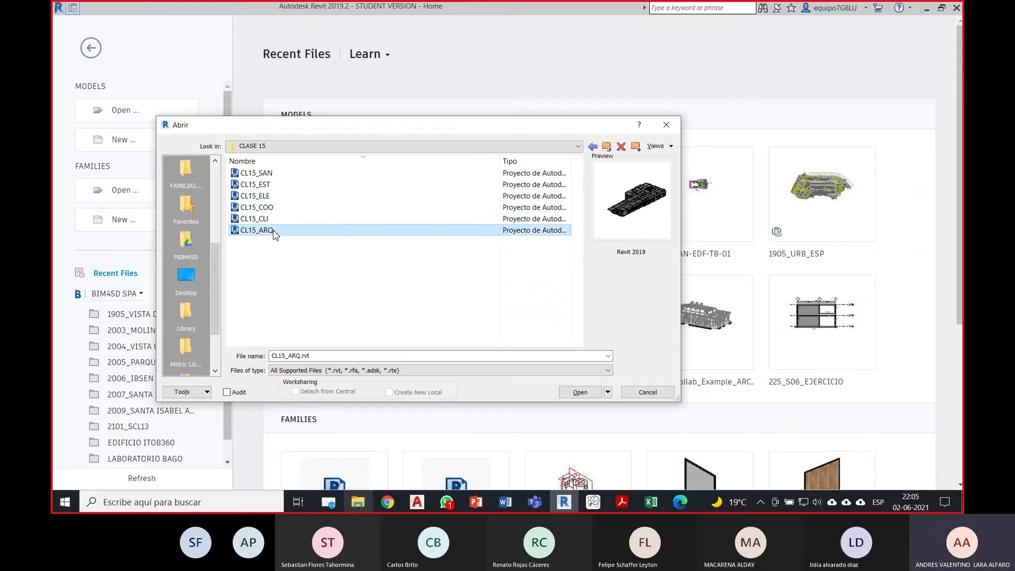
pyautogui.click(283, 175)
pyautogui.click(280, 185)
pyautogui.click(276, 196)
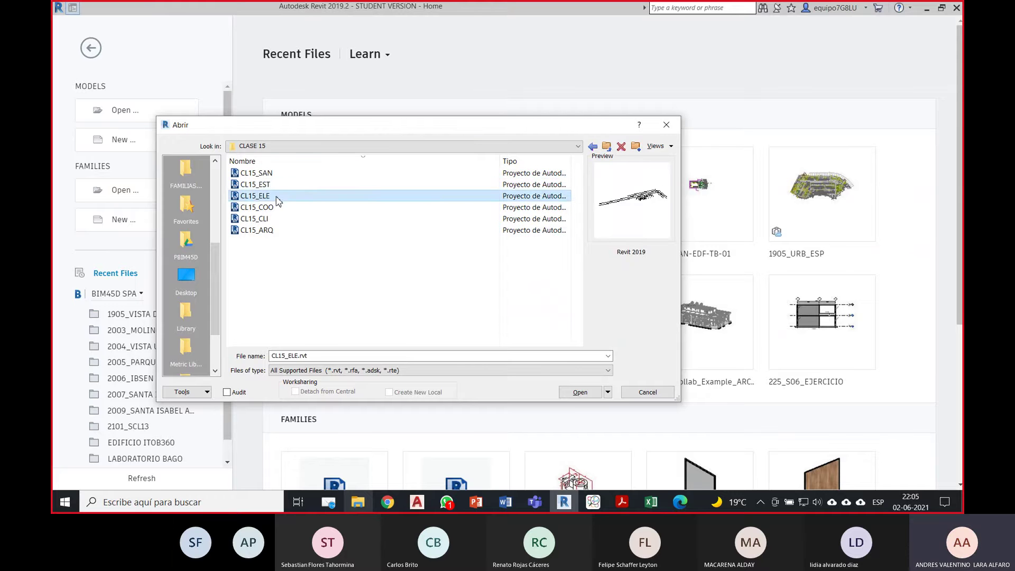
pyautogui.click(275, 207)
pyautogui.click(275, 218)
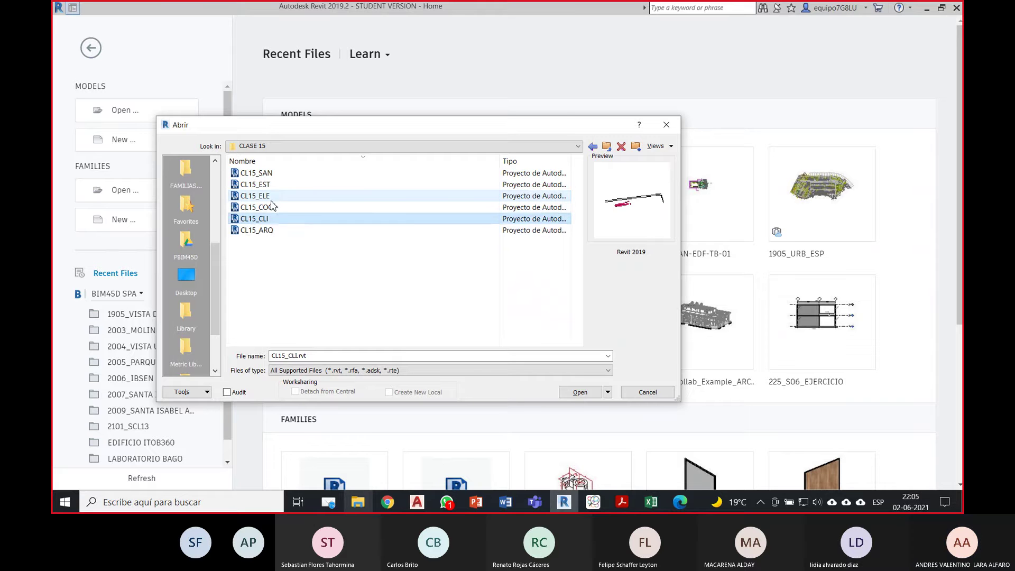
pyautogui.click(273, 197)
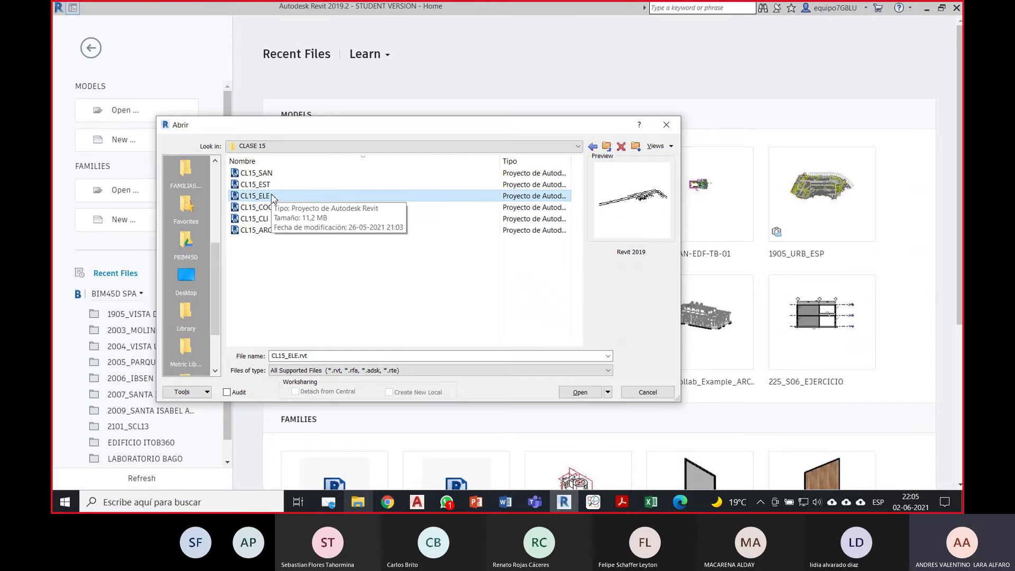
pyautogui.click(270, 230)
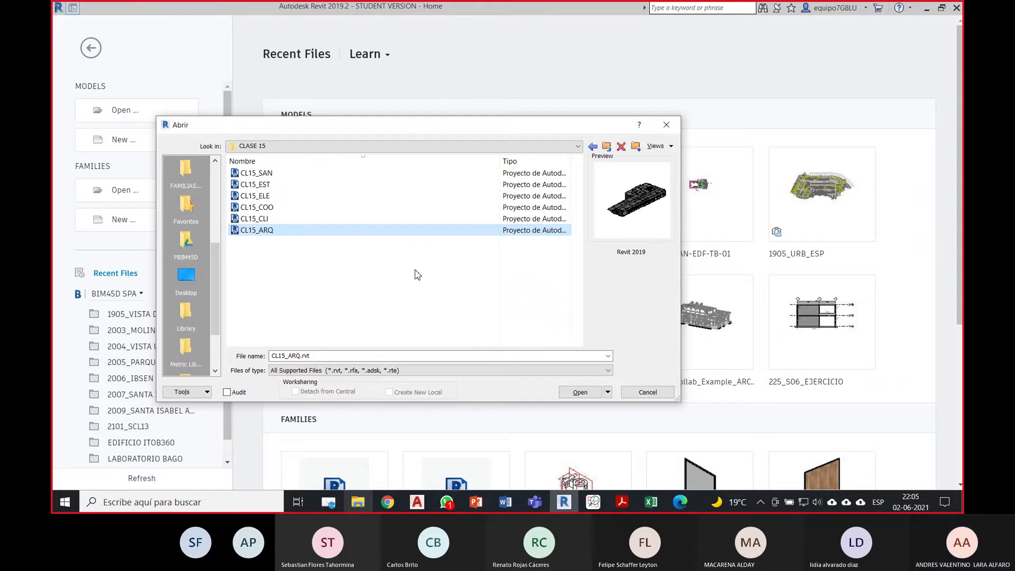
pyautogui.click(294, 184)
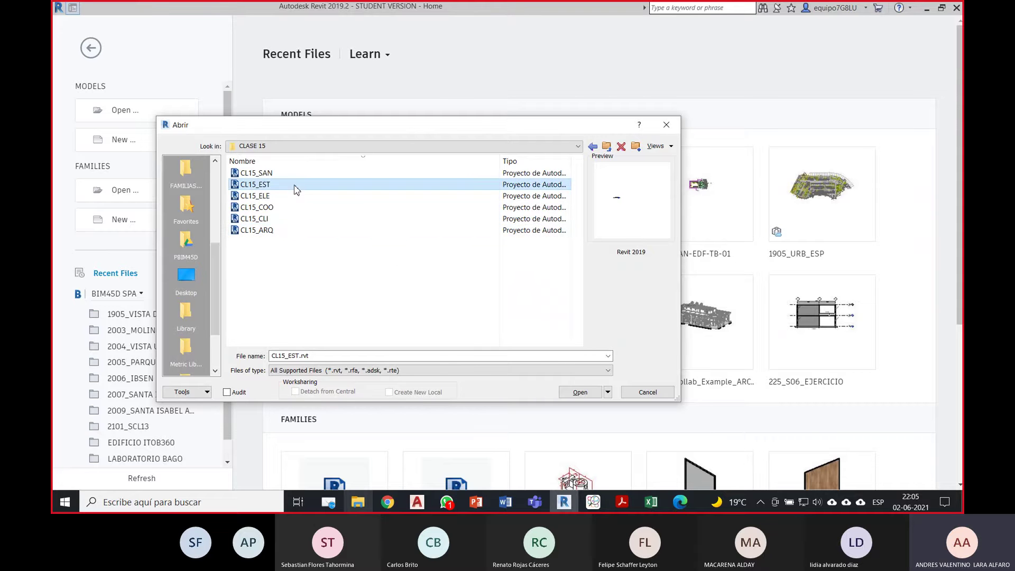
pyautogui.click(275, 230)
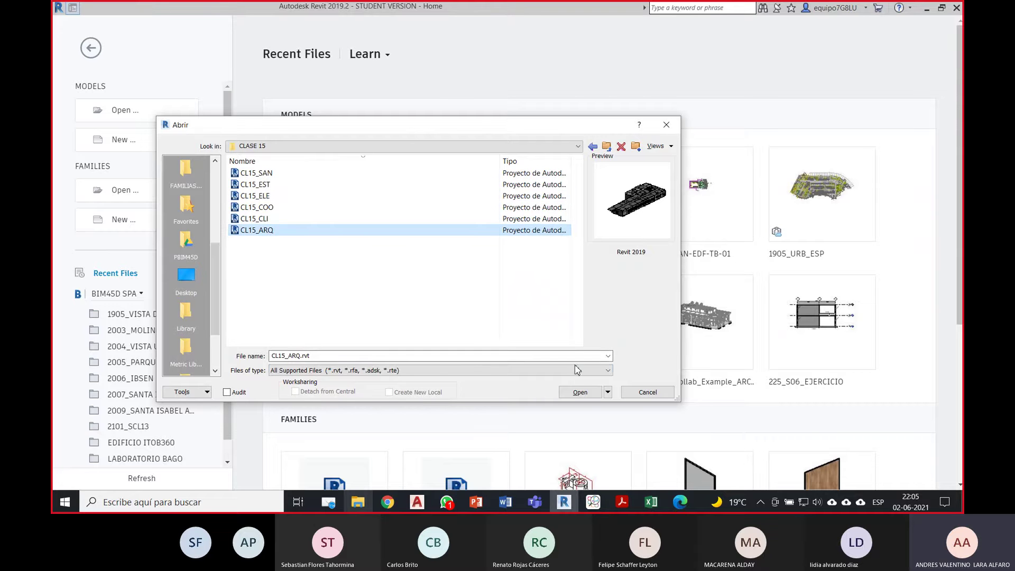
pyautogui.click(580, 392)
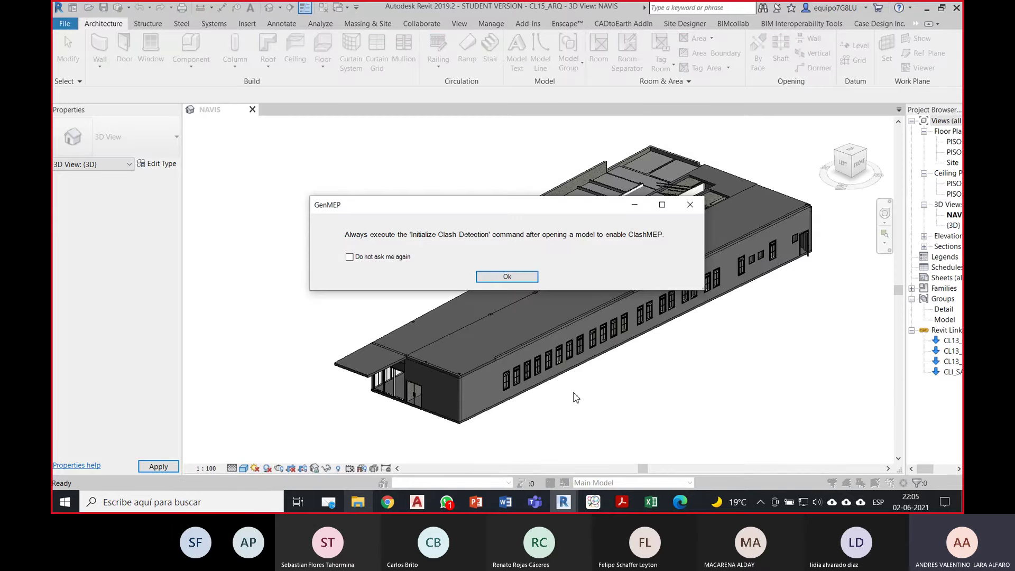
# Step: Dismiss the GenMEP clash-detection notice and ignore the 14 unresolved references to finish loading CL15_ARQ
pyautogui.click(522, 281)
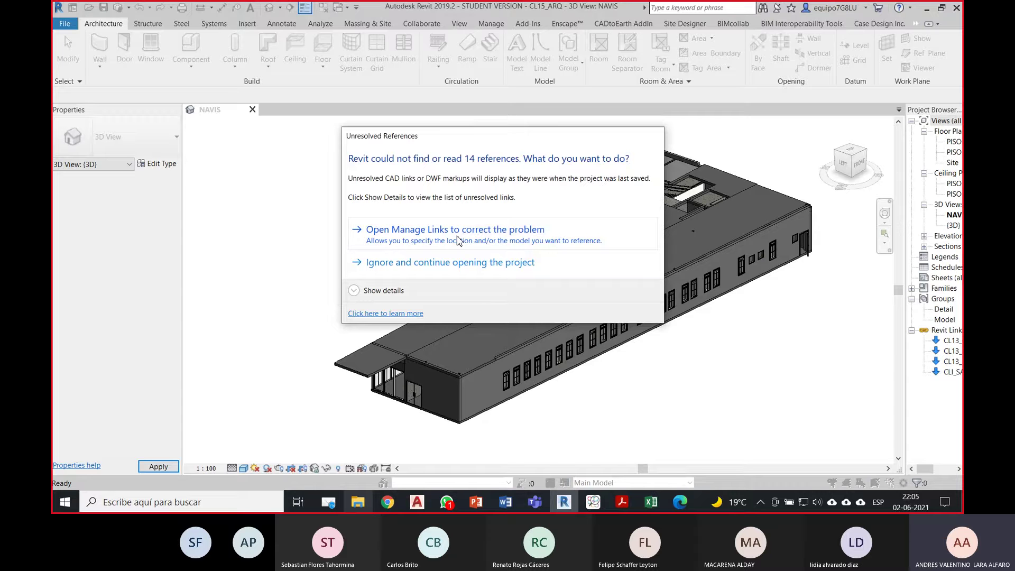
pyautogui.click(458, 277)
pyautogui.moveTo(738, 356); pyautogui.dragTo(707, 363, button='middle')
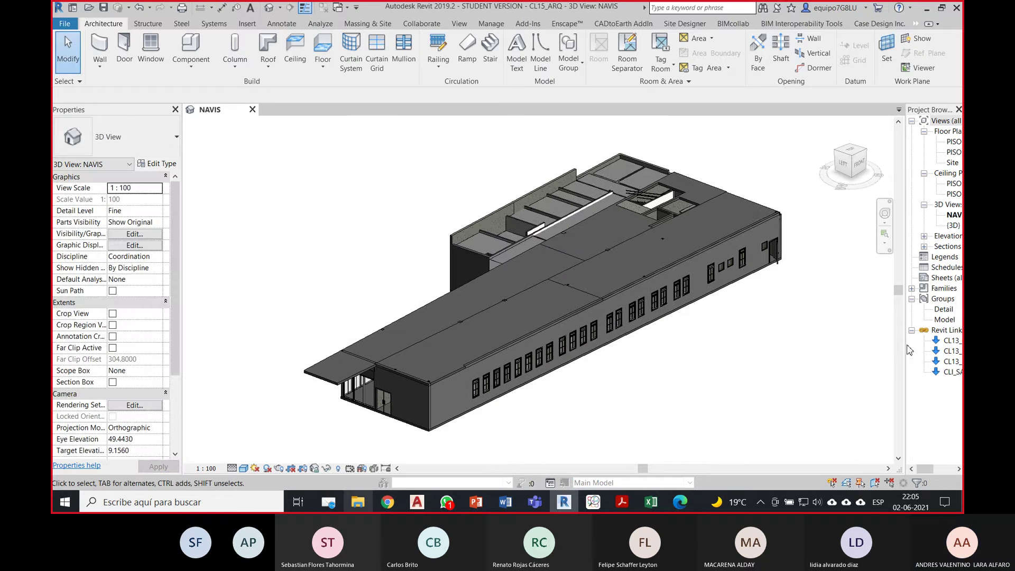
# Step: Widen the Project Browser until the CL15_ARQ view names and CL13 link names are fully readable
pyautogui.moveTo(909, 351); pyautogui.dragTo(841, 352)
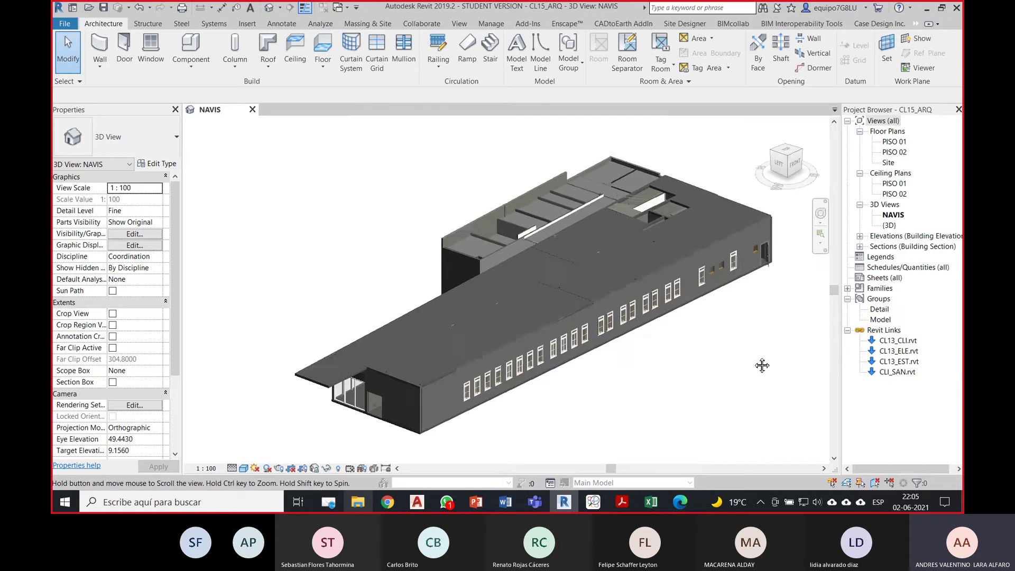
pyautogui.moveTo(725, 358); pyautogui.dragTo(742, 333, button='middle')
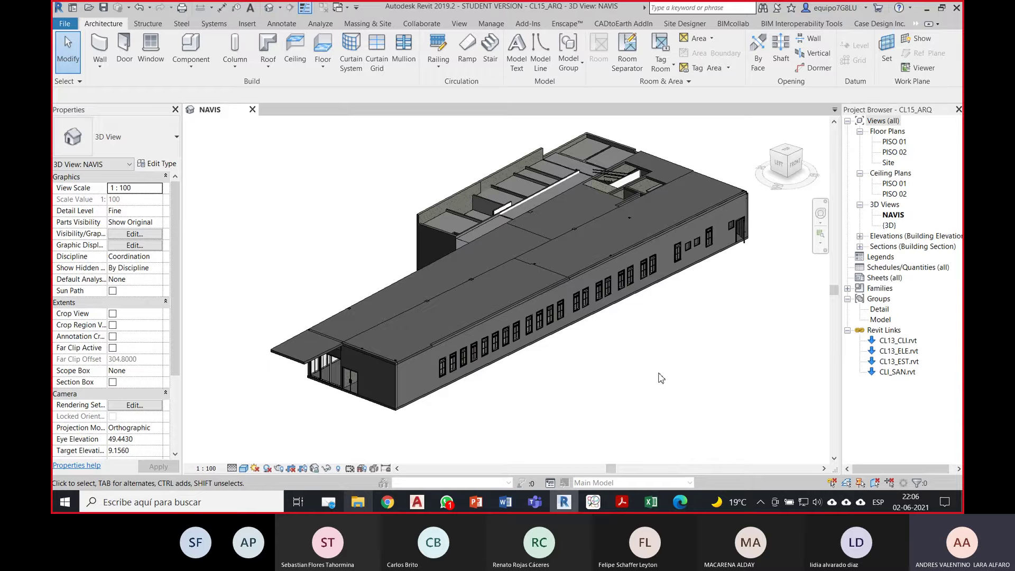
pyautogui.moveTo(688, 370); pyautogui.dragTo(664, 385, button='middle')
pyautogui.moveTo(841, 360); pyautogui.dragTo(811, 361)
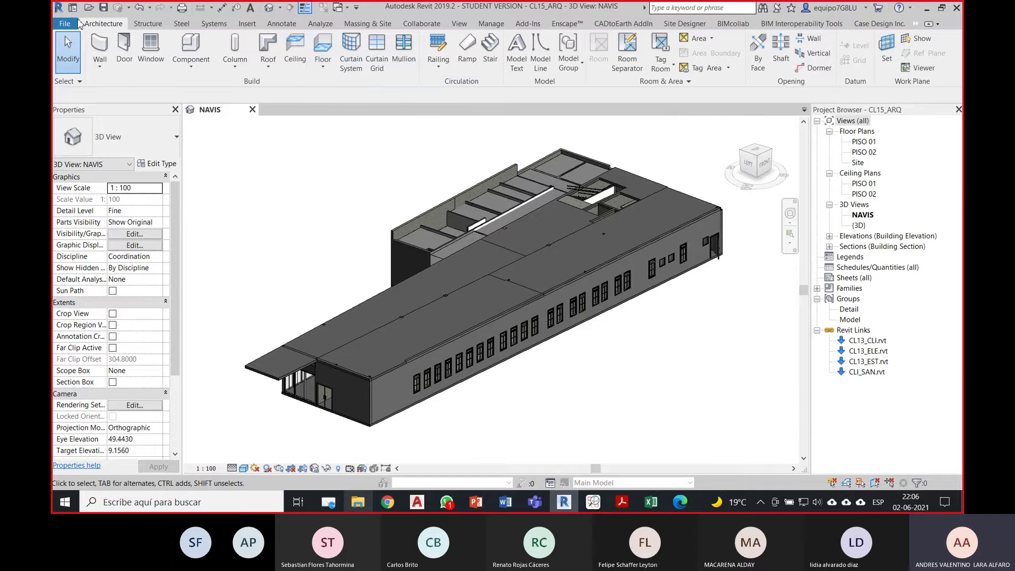
# Step: Open IFC Export Classes from File > Export > Options and move the dialog up and left
pyautogui.click(74, 24)
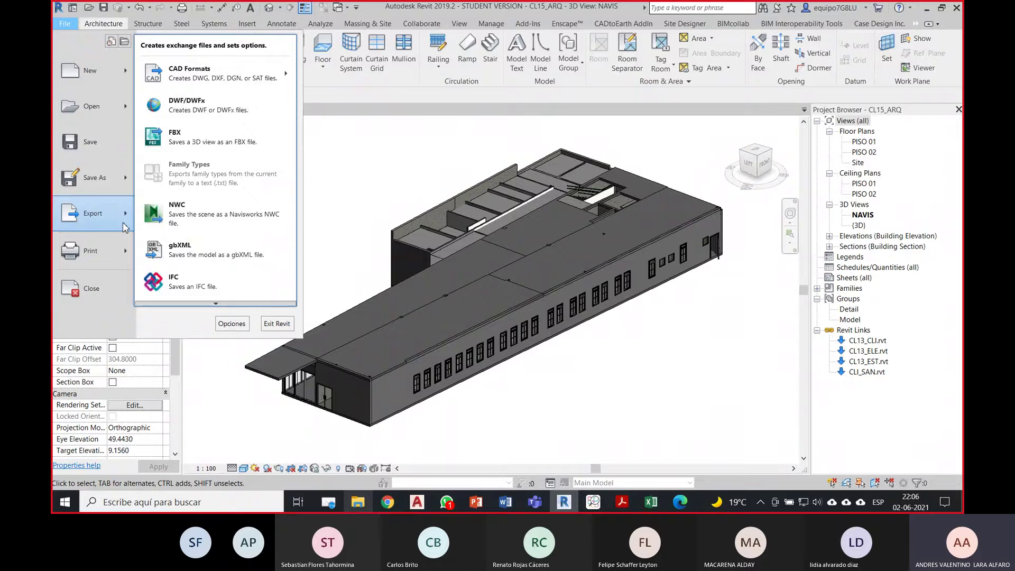
pyautogui.moveTo(218, 304)
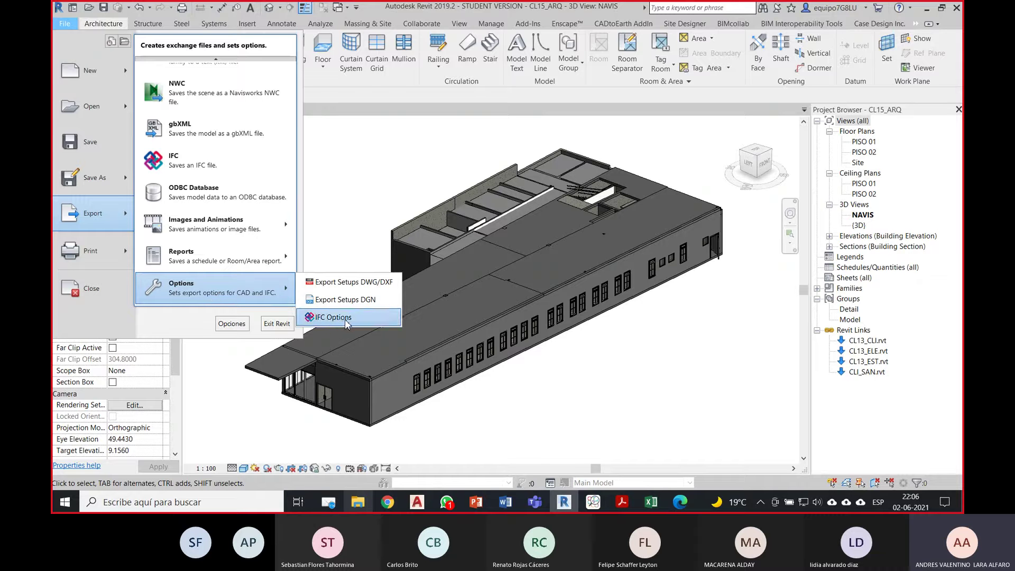
pyautogui.click(333, 317)
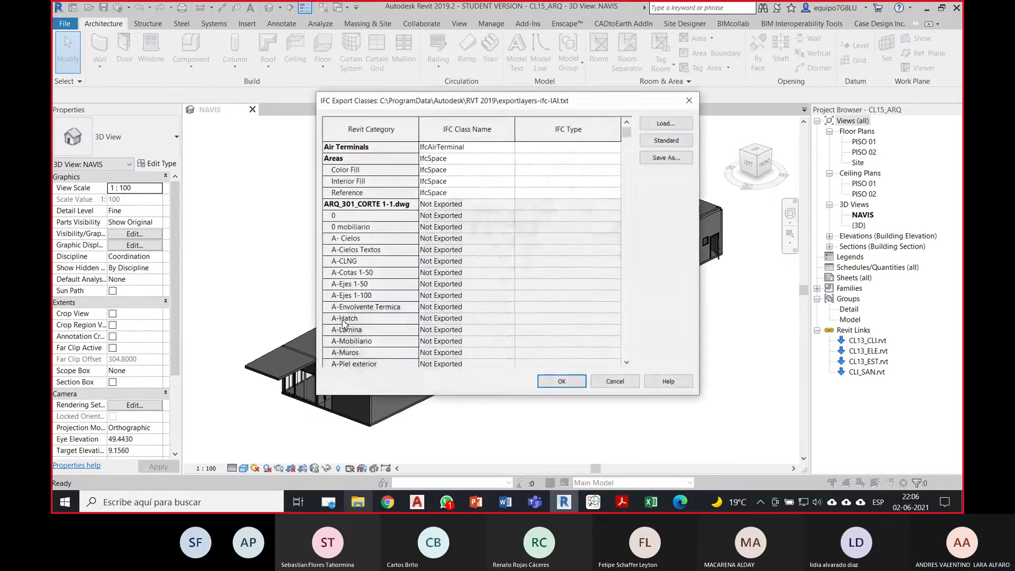
pyautogui.moveTo(501, 105); pyautogui.dragTo(443, 61)
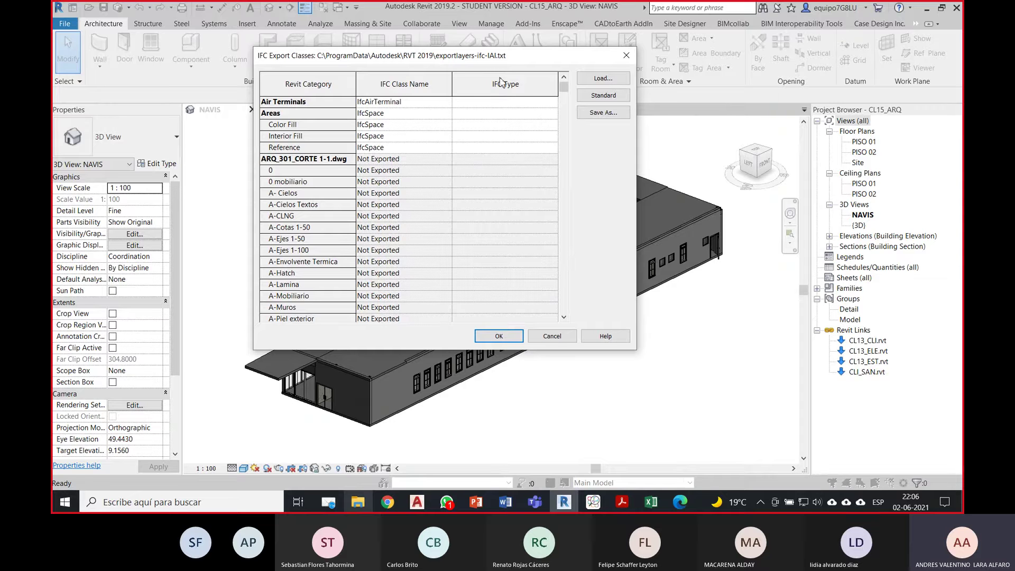
# Step: Scroll the category list to review Walls mapped to IfcWall and Windows to IfcWindow
pyautogui.moveTo(564, 89); pyautogui.dragTo(555, 192)
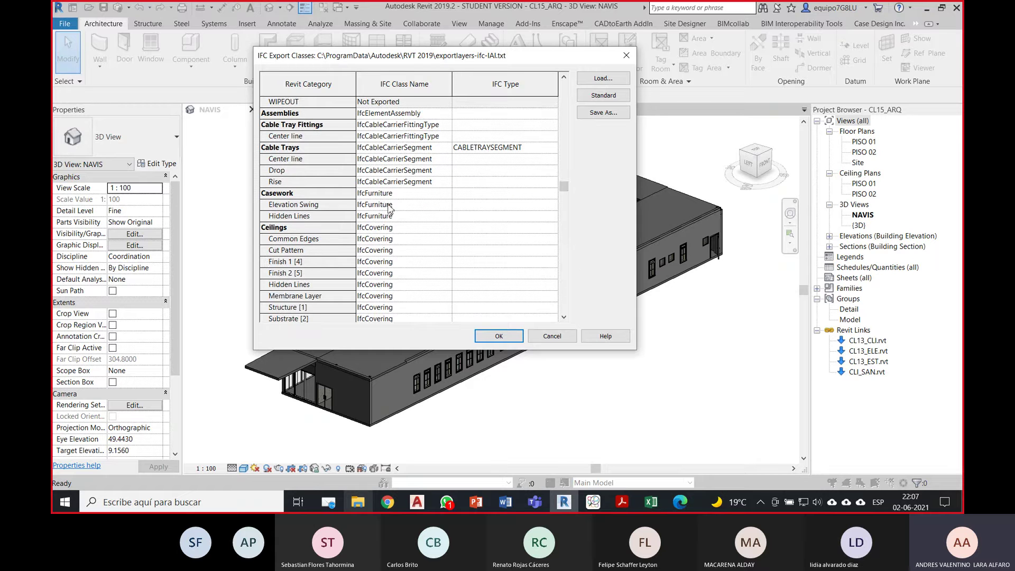
pyautogui.scroll(2, 390, 208)
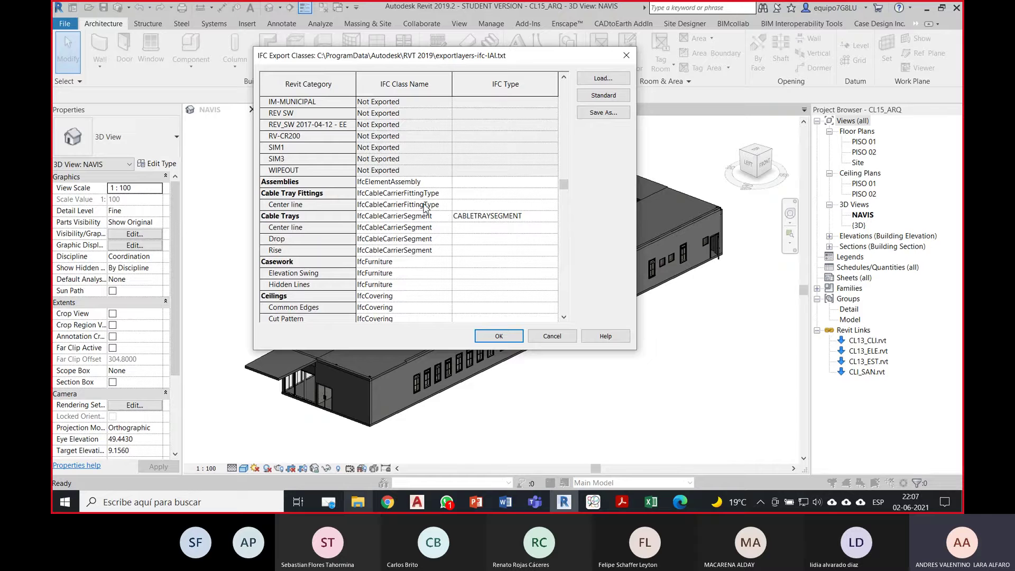
pyautogui.scroll(-2, 426, 207)
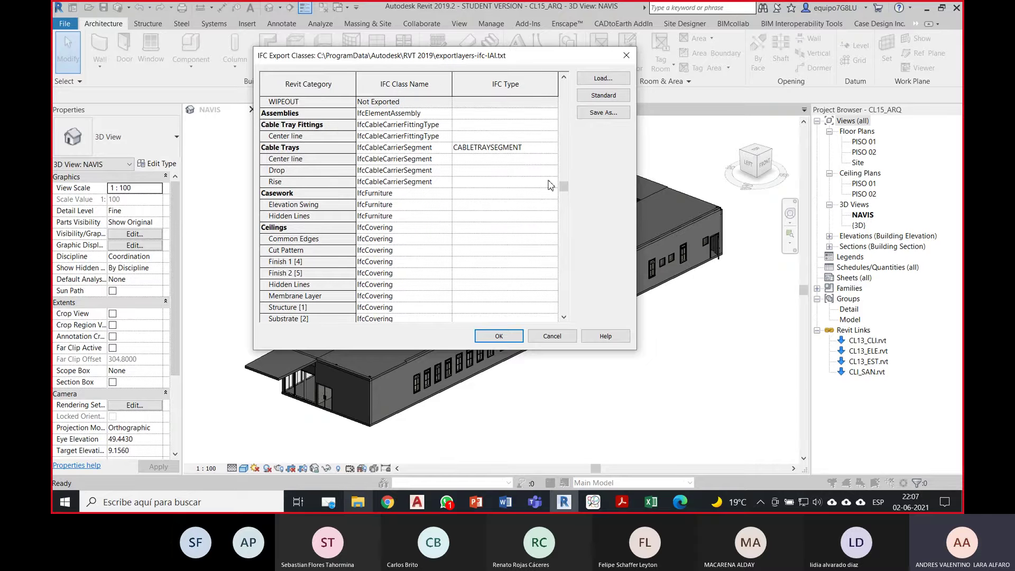
pyautogui.moveTo(564, 186); pyautogui.dragTo(561, 321)
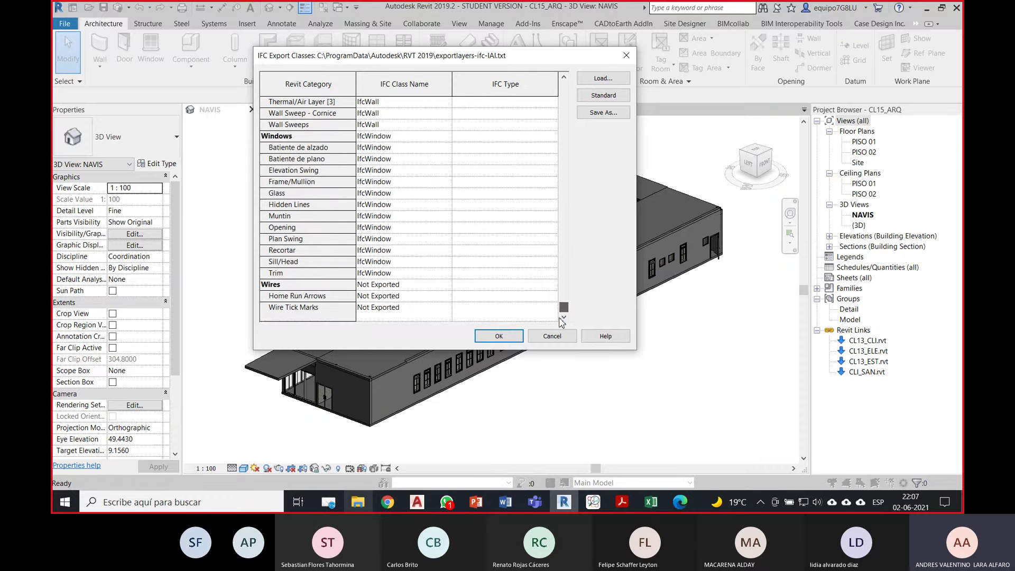
pyautogui.scroll(2, 345, 212)
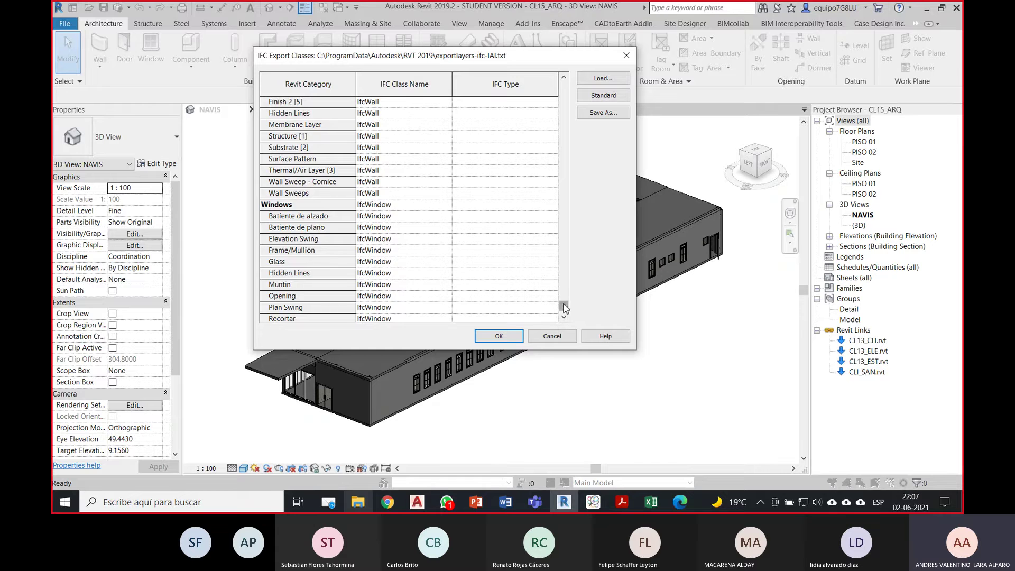
pyautogui.moveTo(563, 306)
pyautogui.mouseDown()
pyautogui.moveTo(564, 298)
pyautogui.moveTo(564, 310)
pyautogui.mouseUp()
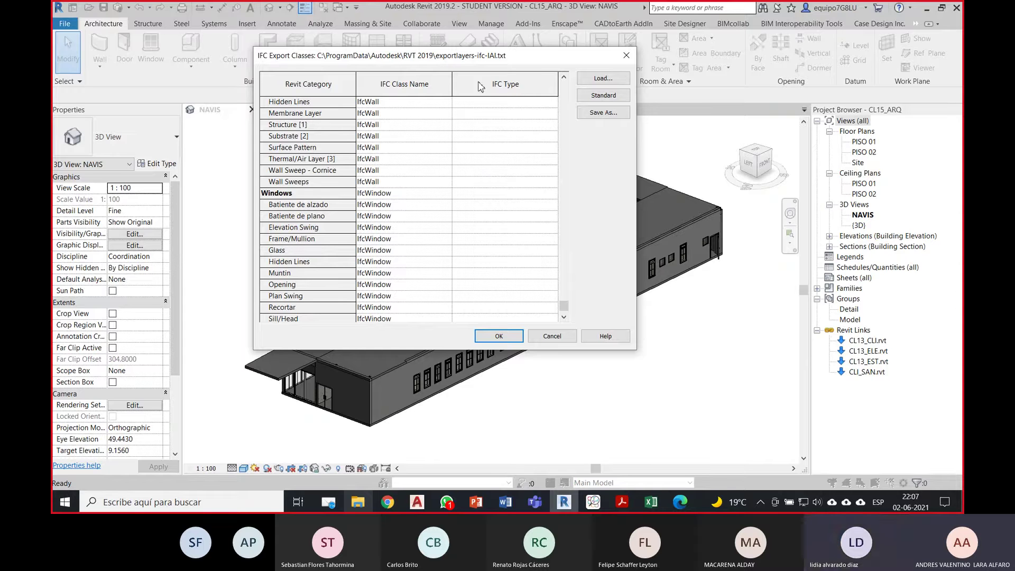
# Step: In the entity matrix workbook, page from Ventanas through every sheet to Distribución y Tuberías MEP
pyautogui.click(642, 500)
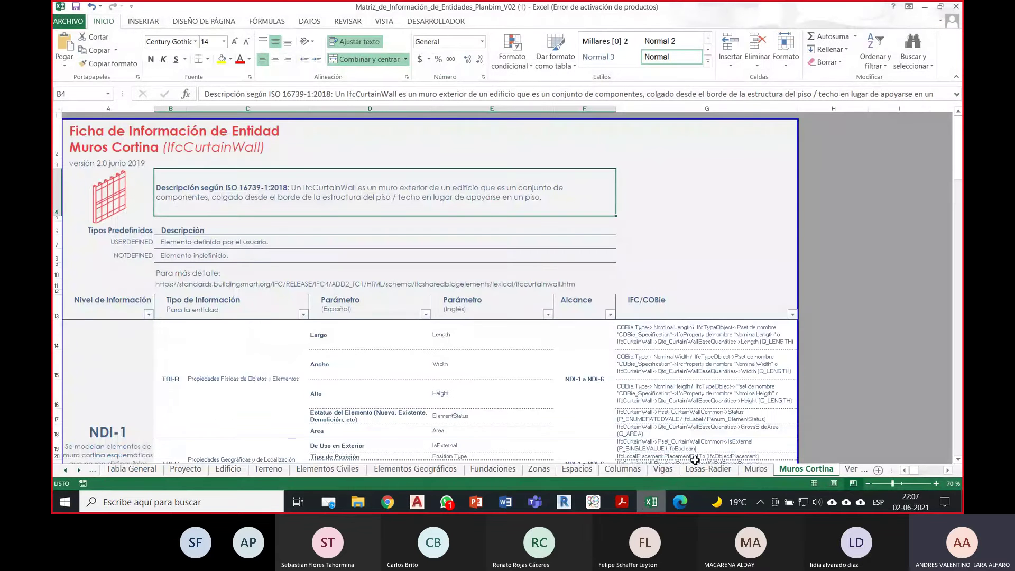
pyautogui.click(864, 469)
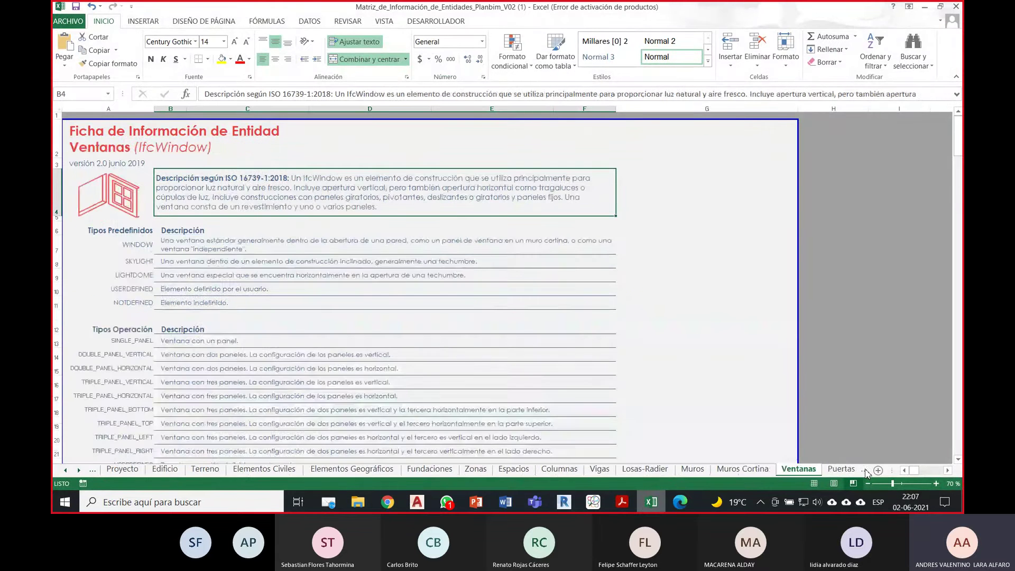
pyautogui.click(864, 469)
pyautogui.click(864, 469)
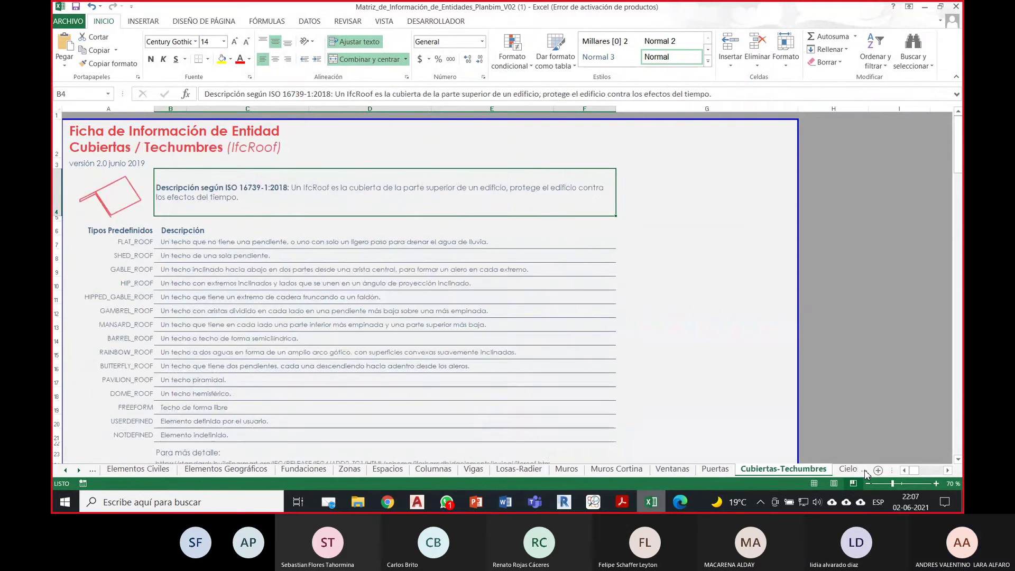
pyautogui.click(864, 469)
pyautogui.click(864, 470)
pyautogui.click(864, 469)
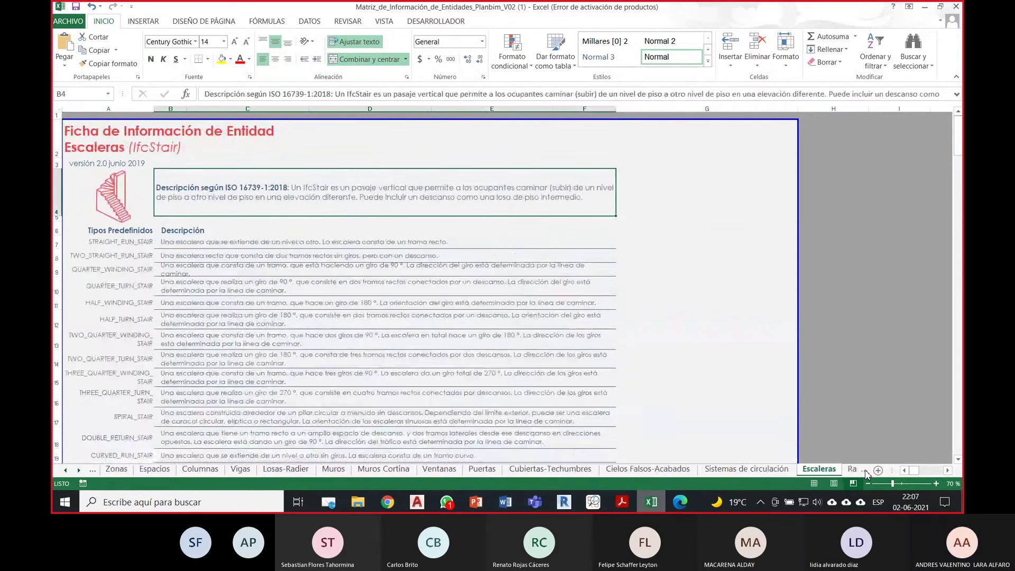
pyautogui.click(864, 469)
pyautogui.click(864, 470)
pyautogui.click(864, 469)
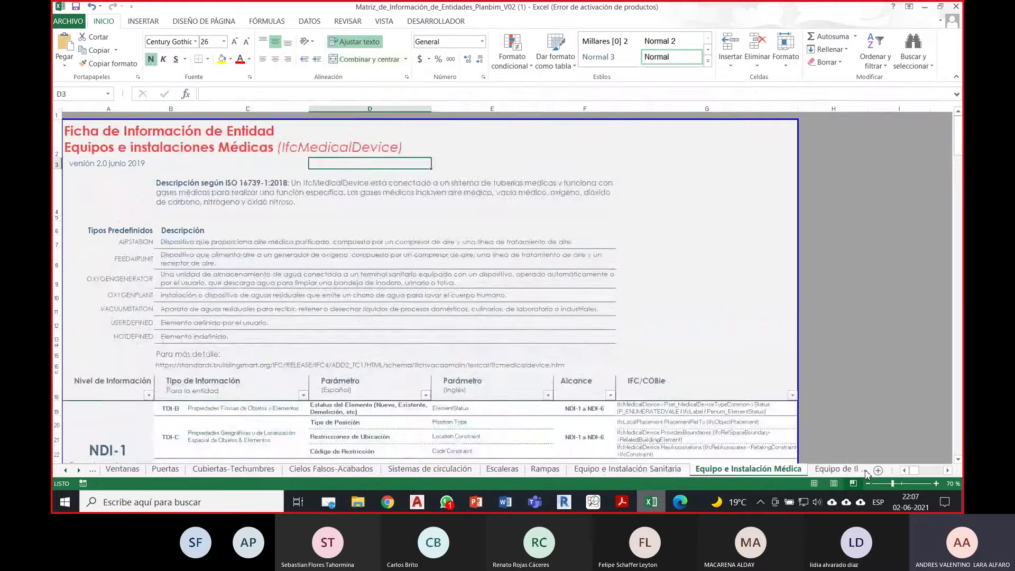
pyautogui.click(864, 469)
pyautogui.click(864, 470)
pyautogui.click(864, 469)
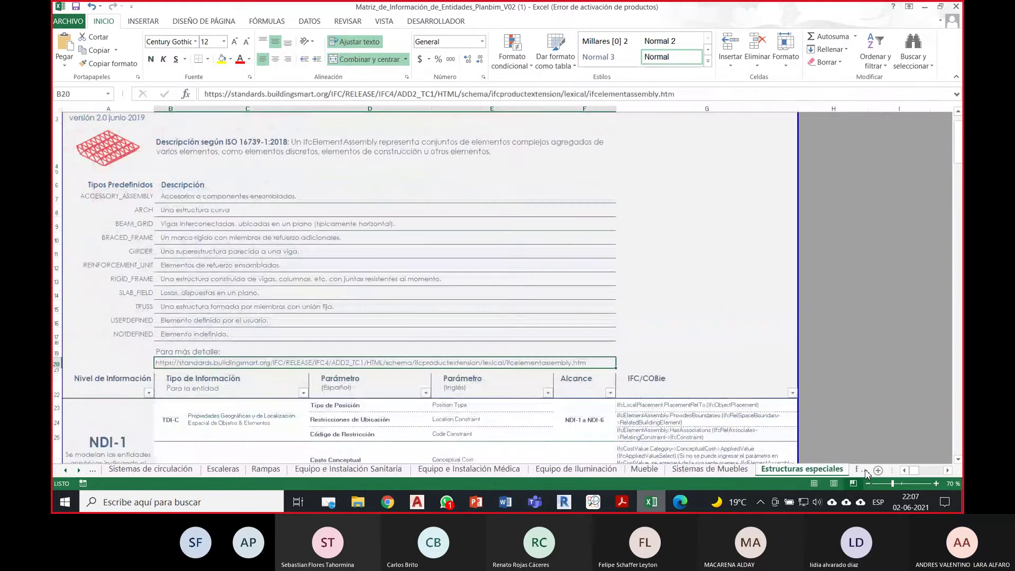
pyautogui.click(864, 469)
pyautogui.click(864, 470)
pyautogui.click(863, 469)
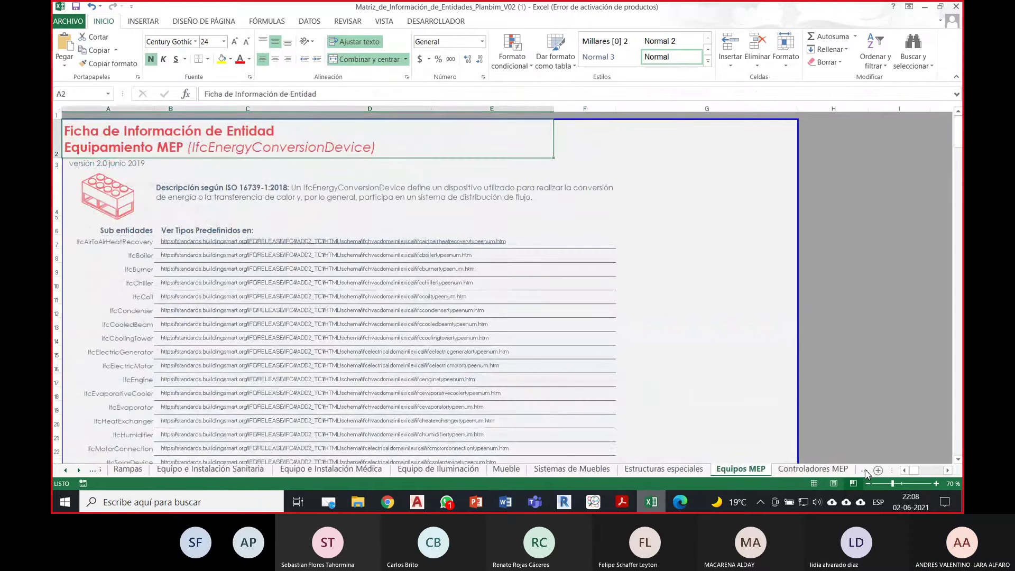
pyautogui.click(863, 469)
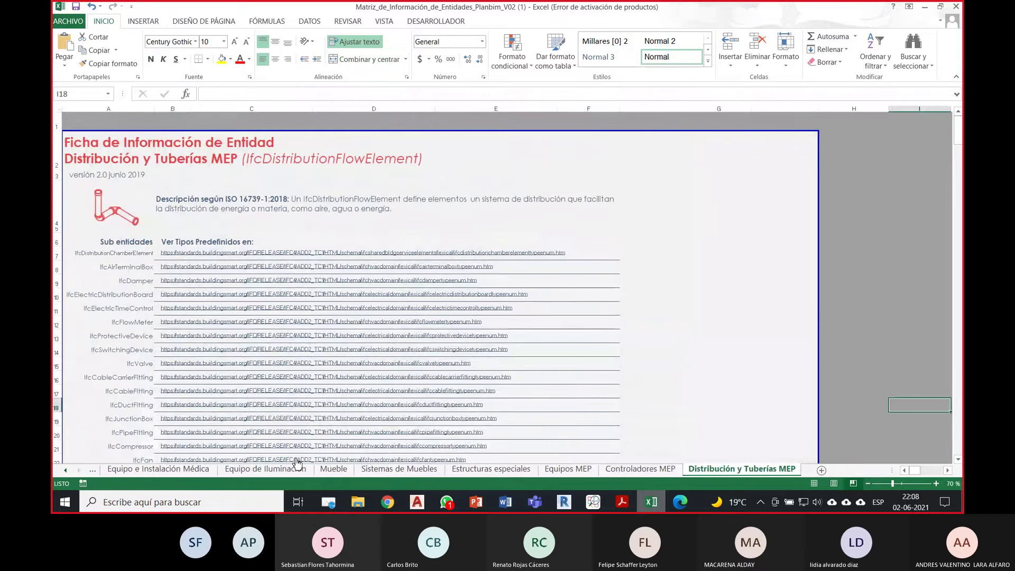
# Step: Scroll the sheet tabs back and open the Ventanas sheet
pyautogui.click(66, 470)
pyautogui.click(67, 471)
pyautogui.click(67, 470)
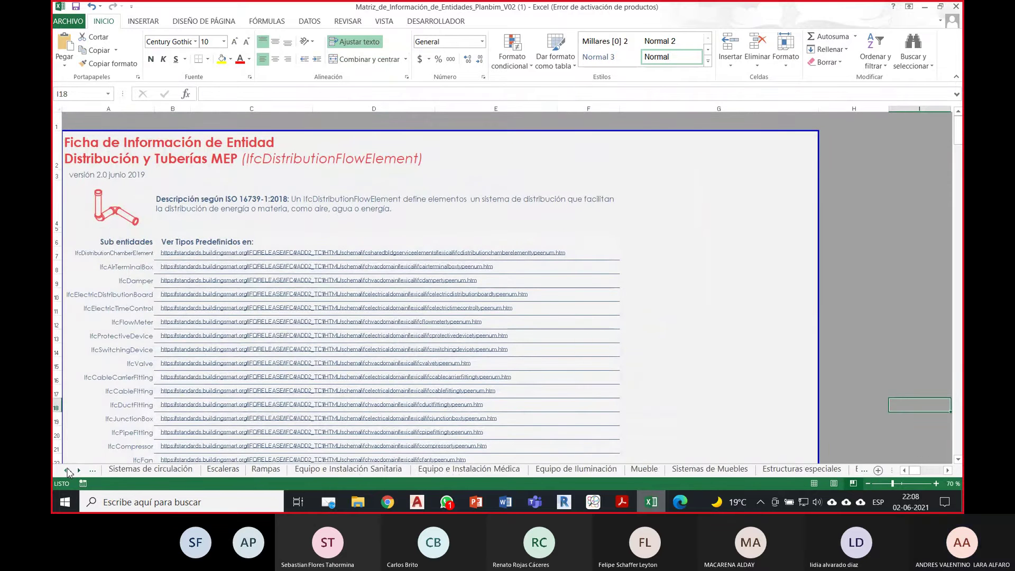
pyautogui.click(68, 470)
pyautogui.click(67, 470)
pyautogui.click(67, 471)
pyautogui.click(67, 470)
pyautogui.click(67, 470)
pyautogui.click(67, 471)
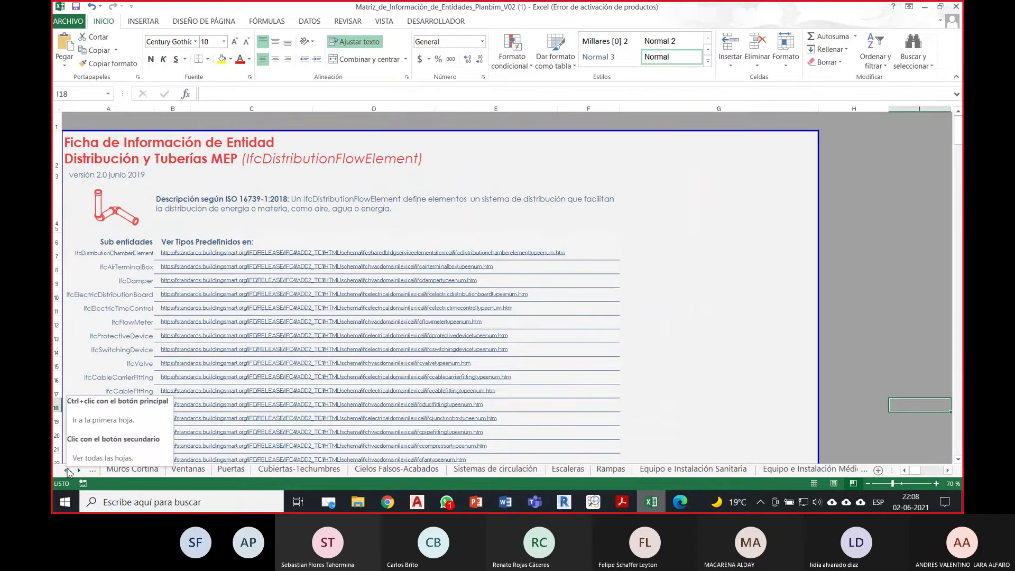
pyautogui.click(187, 469)
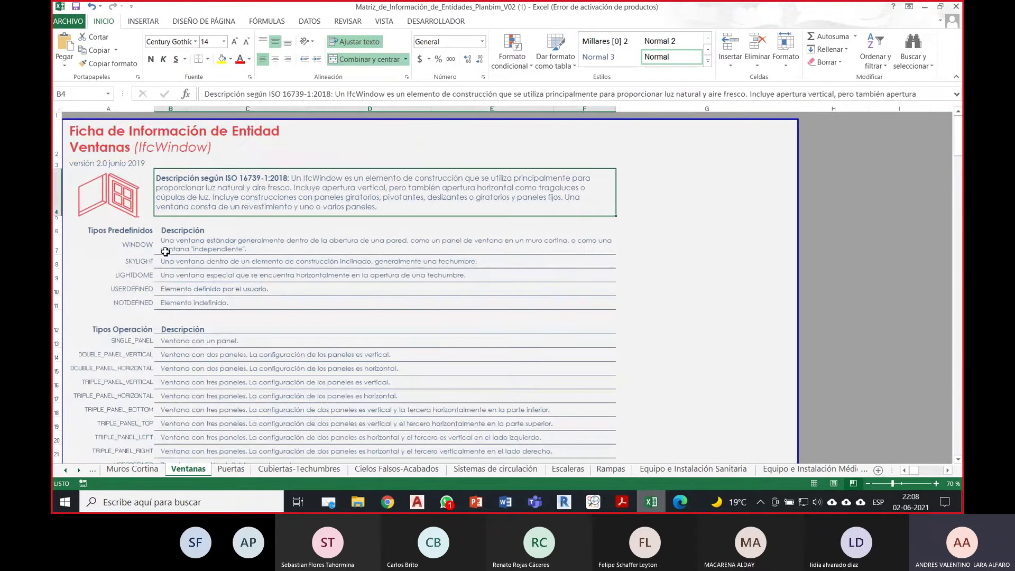
# Step: Highlight the five IfcWindow predefined types, WINDOW through NOTDEFINED, on the Ventanas sheet
pyautogui.moveTo(137, 244); pyautogui.dragTo(132, 302)
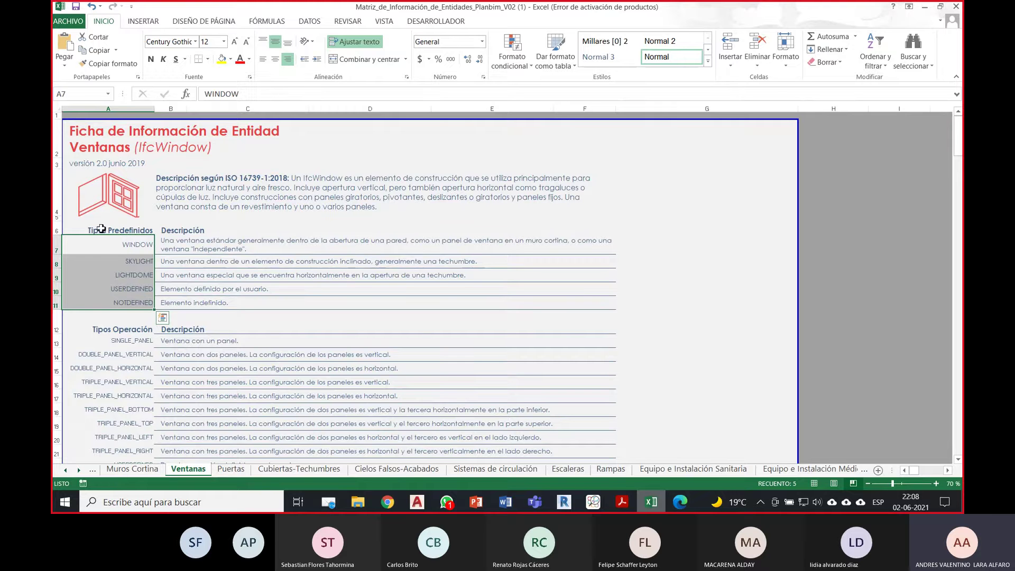
pyautogui.click(136, 245)
pyautogui.moveTo(137, 245); pyautogui.dragTo(135, 300)
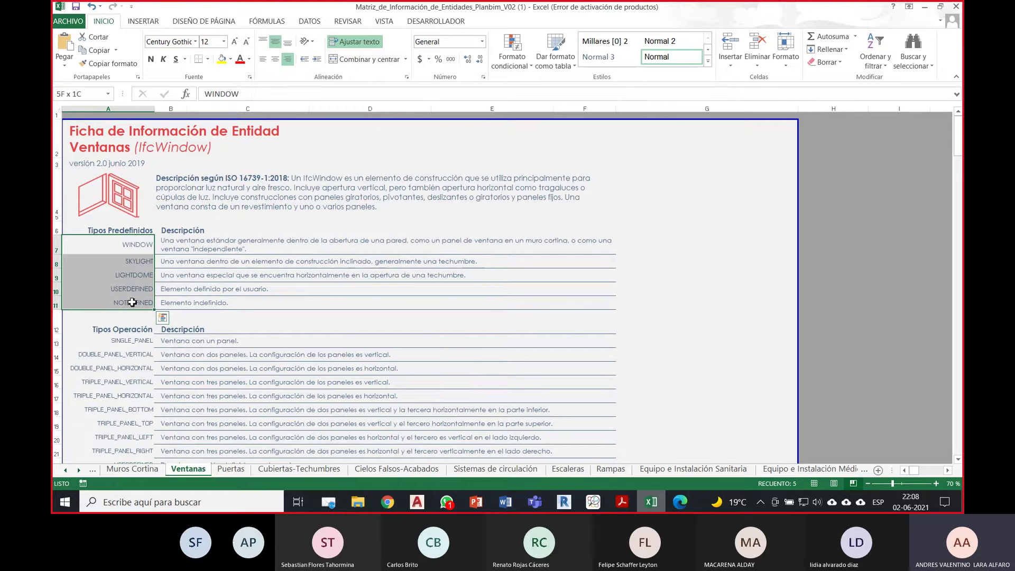
pyautogui.click(145, 248)
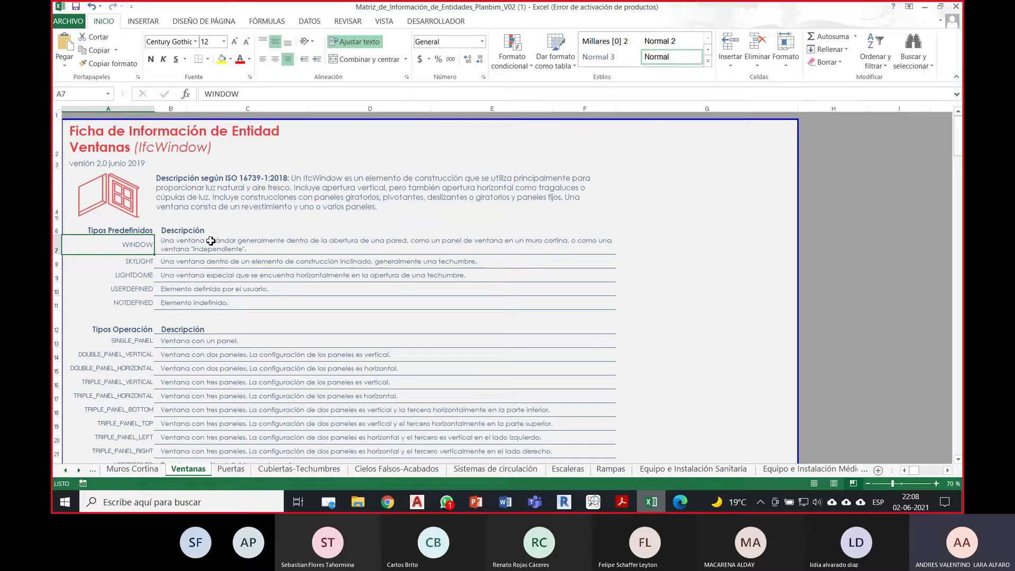
# Step: Point out SKYLIGHT and LIGHTDOME, then scroll Revit's IFC Export Classes to the Windows rows
pyautogui.click(132, 263)
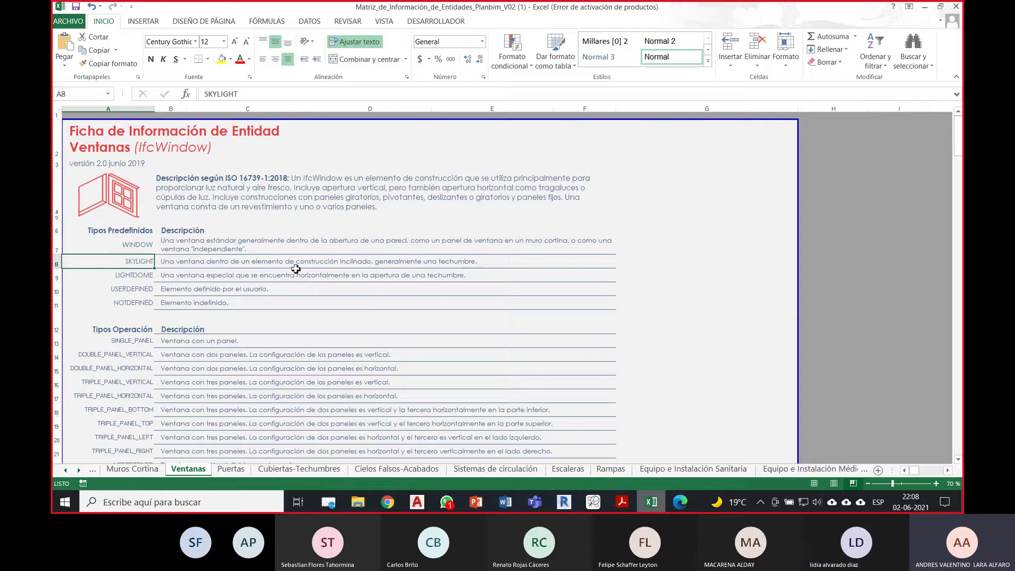
pyautogui.click(144, 276)
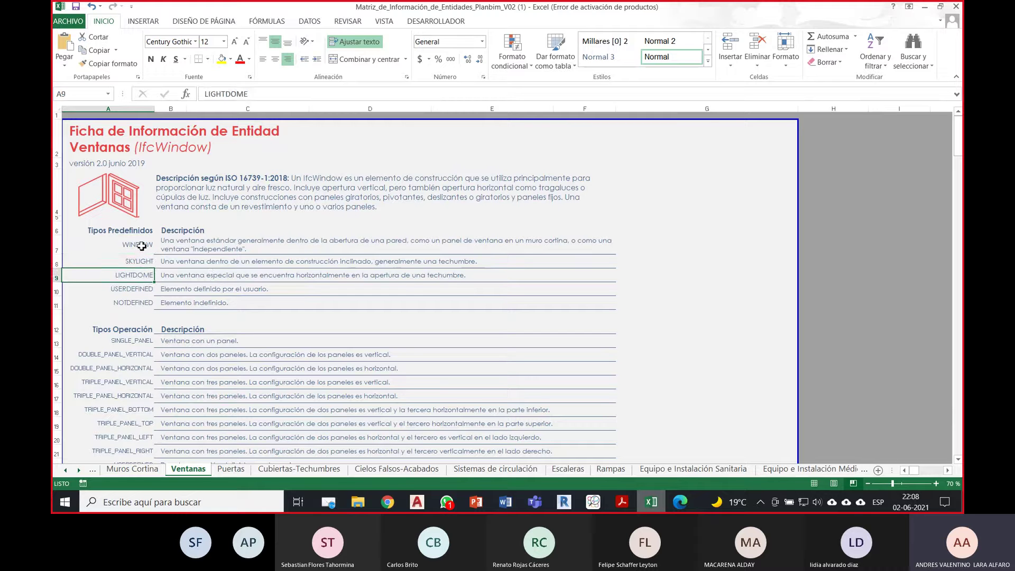
pyautogui.moveTo(142, 245); pyautogui.dragTo(138, 275)
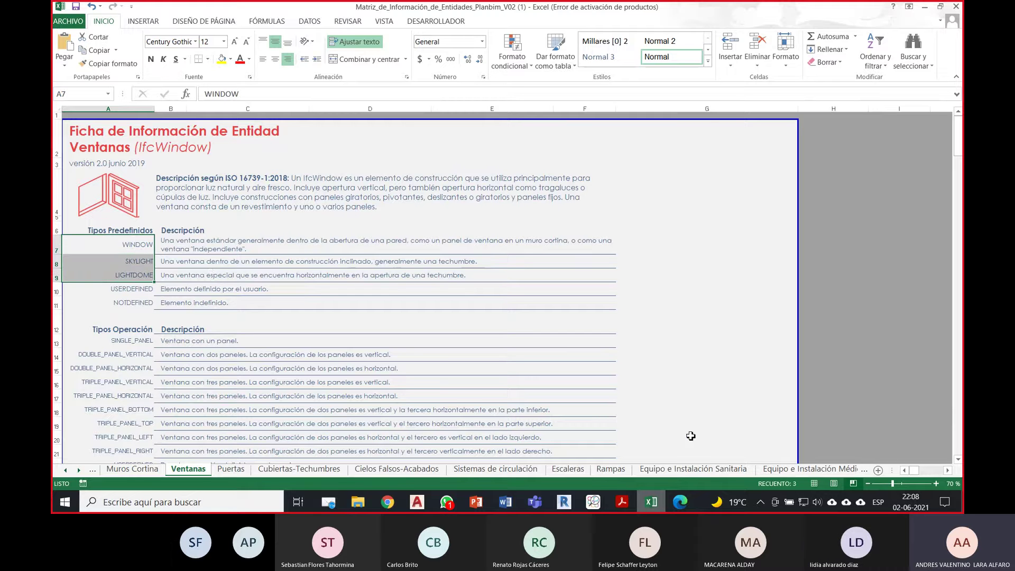
pyautogui.click(563, 502)
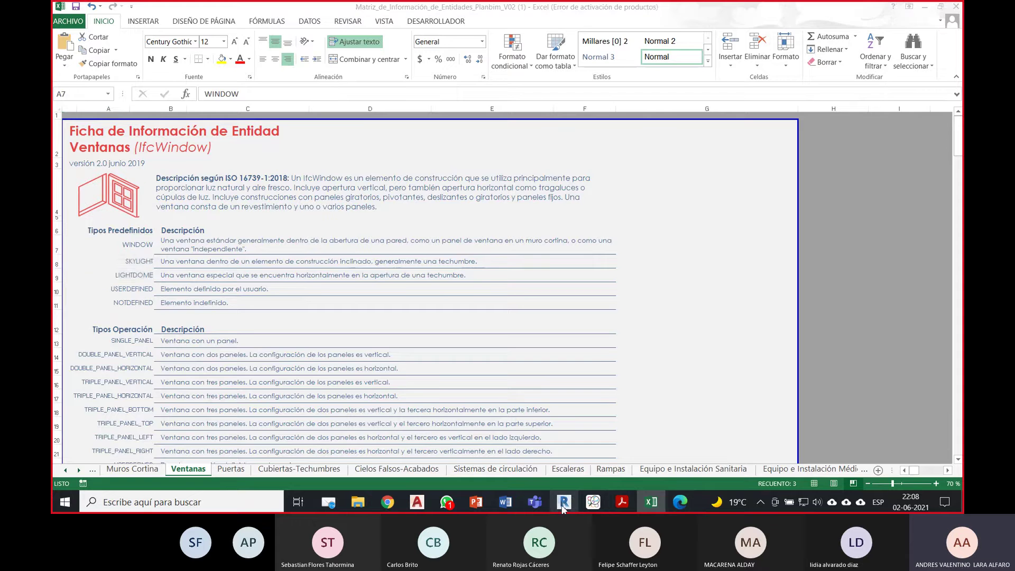
pyautogui.scroll(-2, 420, 240)
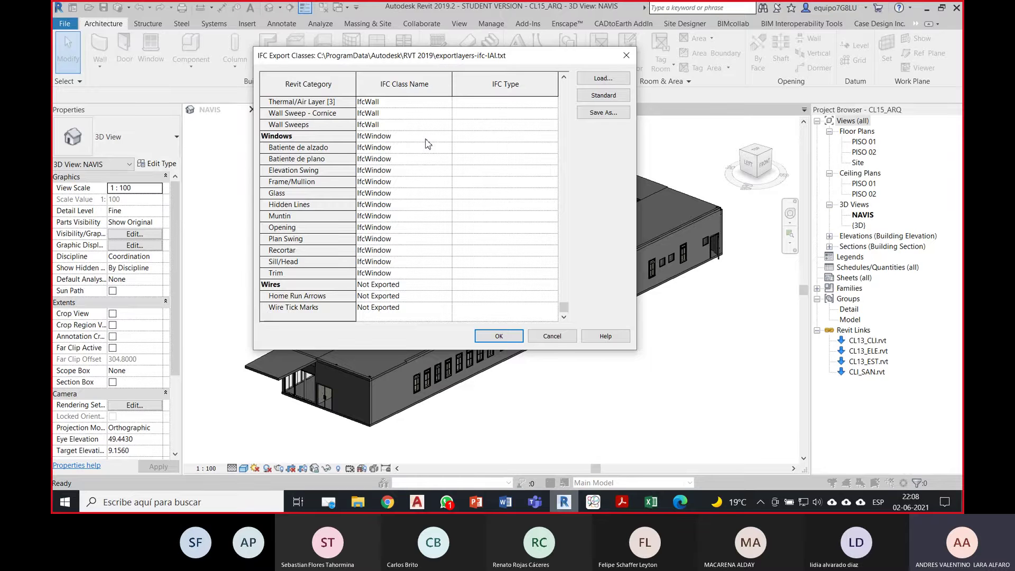
pyautogui.moveTo(422, 60); pyautogui.dragTo(415, 47)
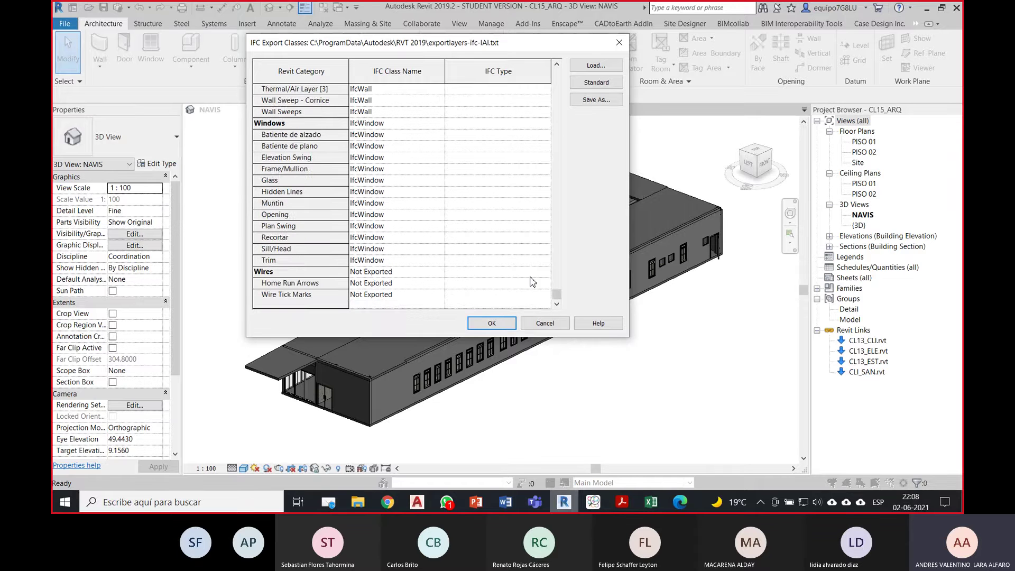
pyautogui.moveTo(557, 295); pyautogui.dragTo(558, 299)
pyautogui.moveTo(470, 50); pyautogui.dragTo(474, 124)
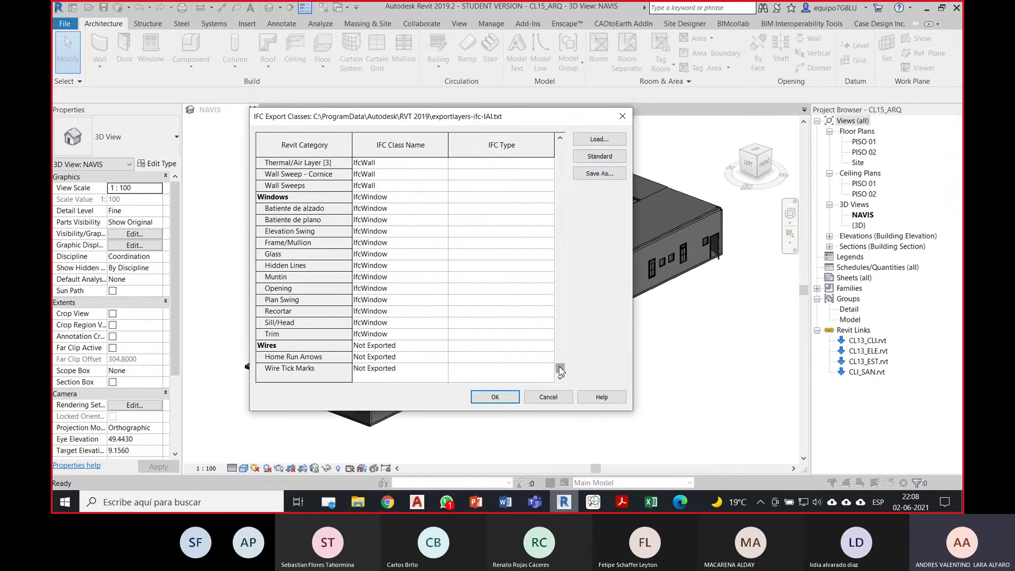
pyautogui.moveTo(560, 369); pyautogui.dragTo(560, 364)
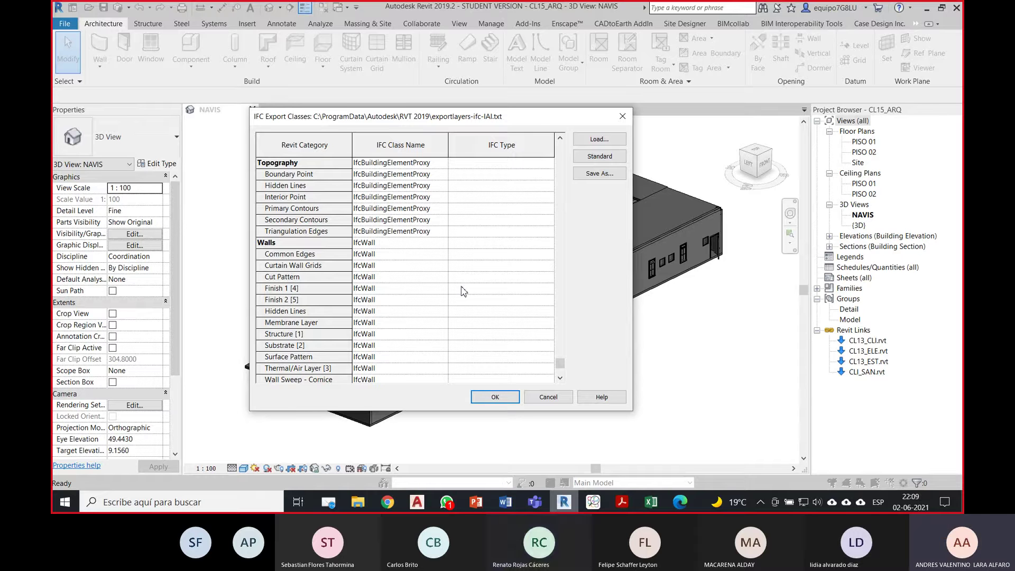
pyautogui.moveTo(561, 367); pyautogui.dragTo(566, 279)
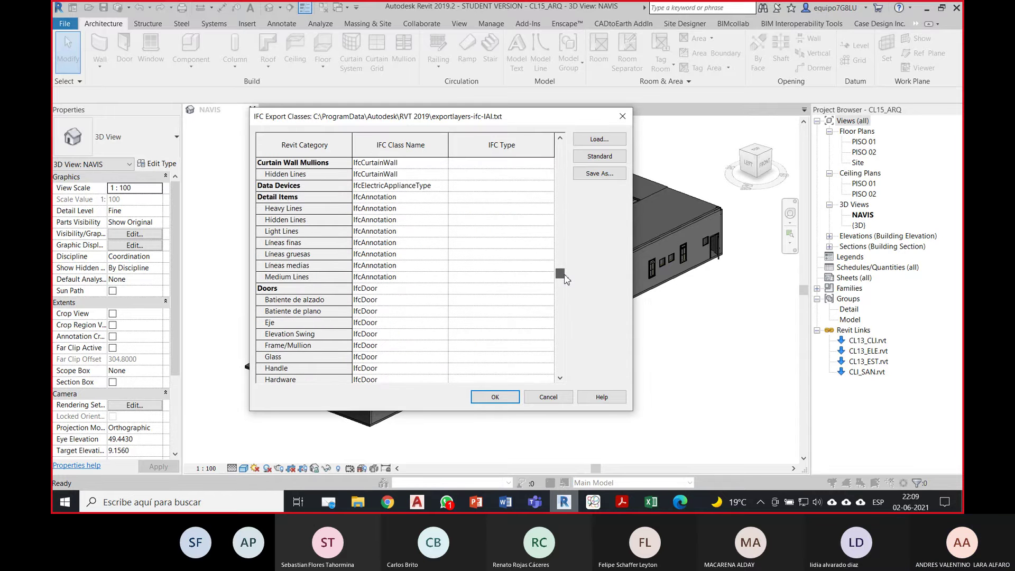
# Step: Scroll the IFC Export Classes list, then bring up 'Clases IFC soportada en REVIT.pdf' in Acrobat Reader
pyautogui.scroll(-4, 422, 291)
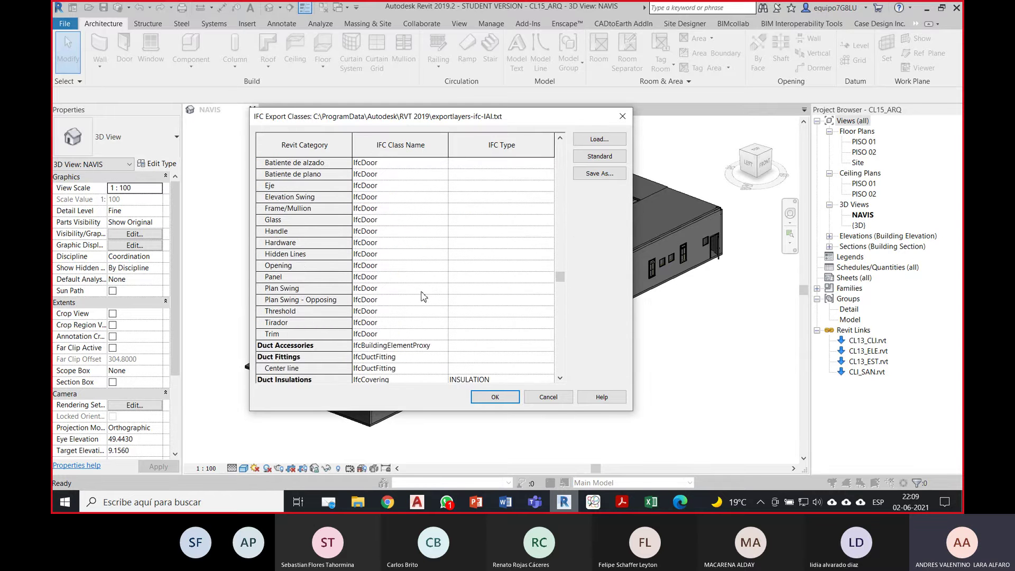
pyautogui.scroll(2, 413, 285)
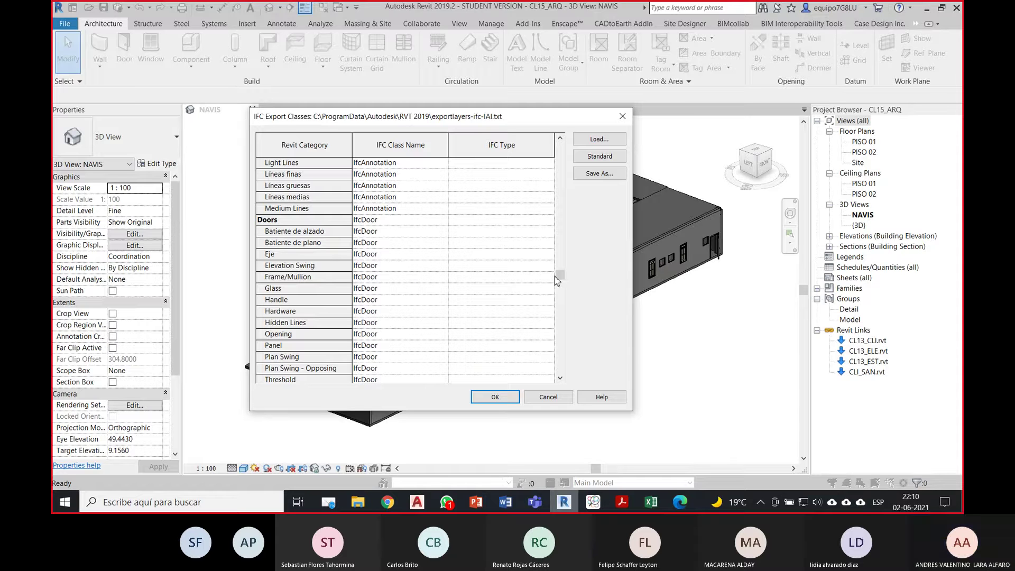
pyautogui.moveTo(562, 280); pyautogui.dragTo(562, 279)
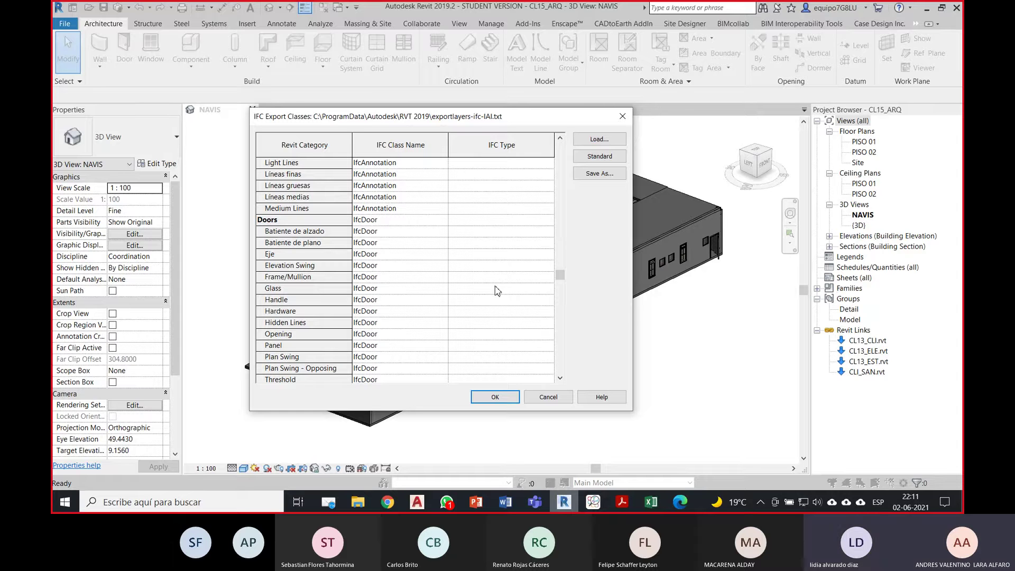
pyautogui.click(621, 502)
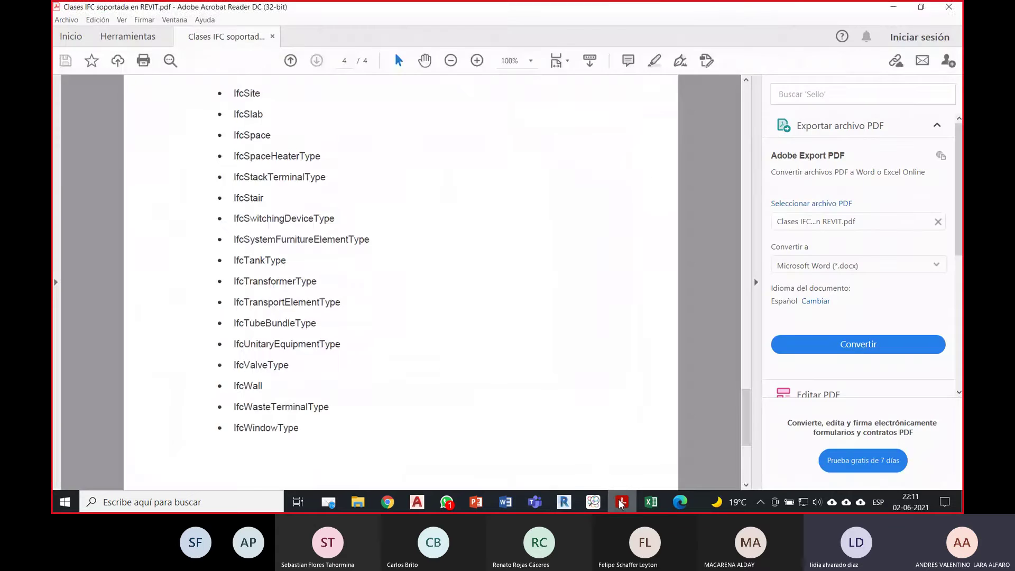
# Step: Minimize the supported IFC classes PDF to return to Revit's IFC Export Classes dialog
pyautogui.click(622, 504)
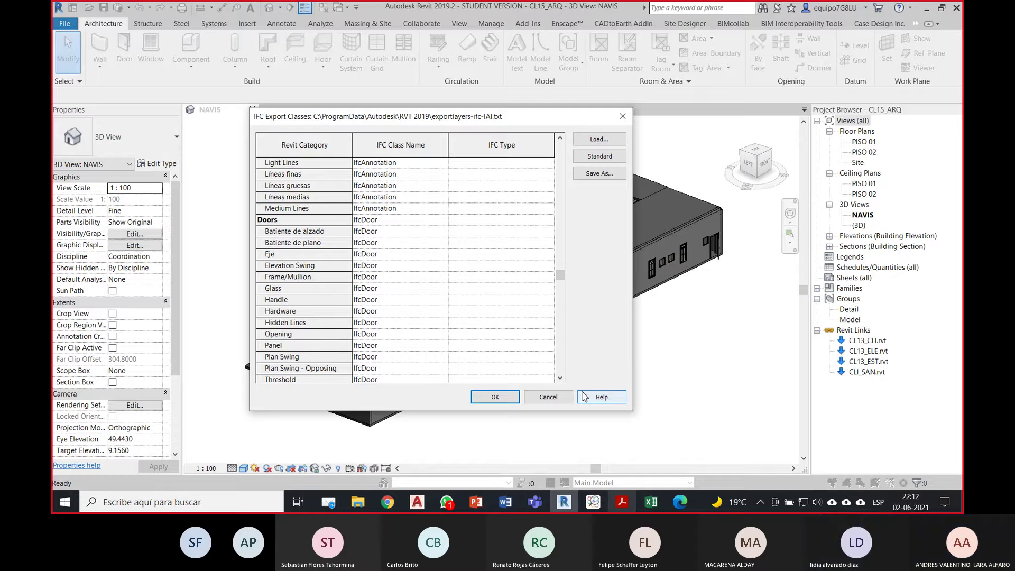
# Step: Scroll the IFC Export Classes list to the Mass categories, then bring back the 'Clases IFC soportada en REVIT.pdf' file
pyautogui.moveTo(560, 276); pyautogui.dragTo(566, 314)
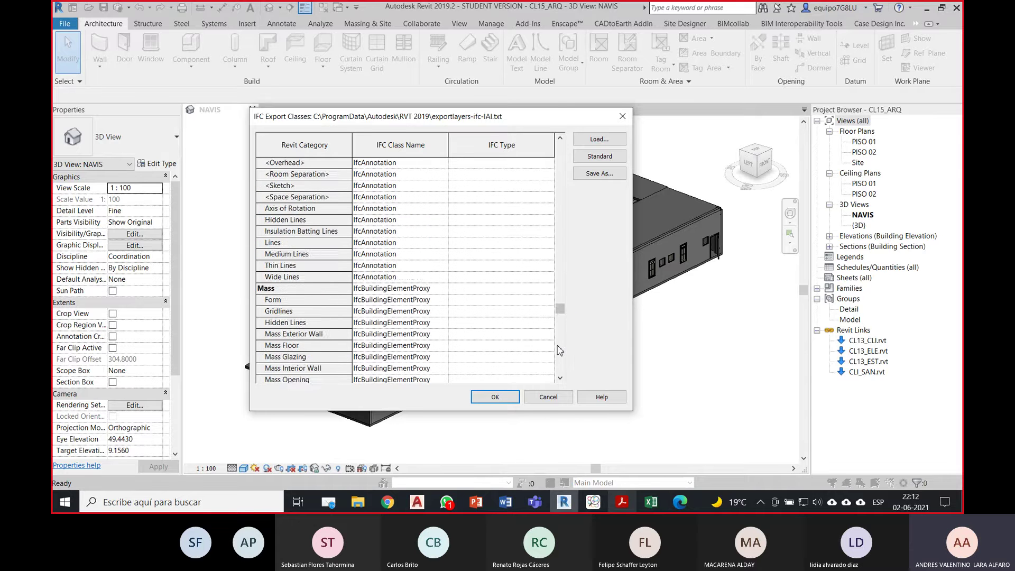
pyautogui.scroll(-2, 559, 350)
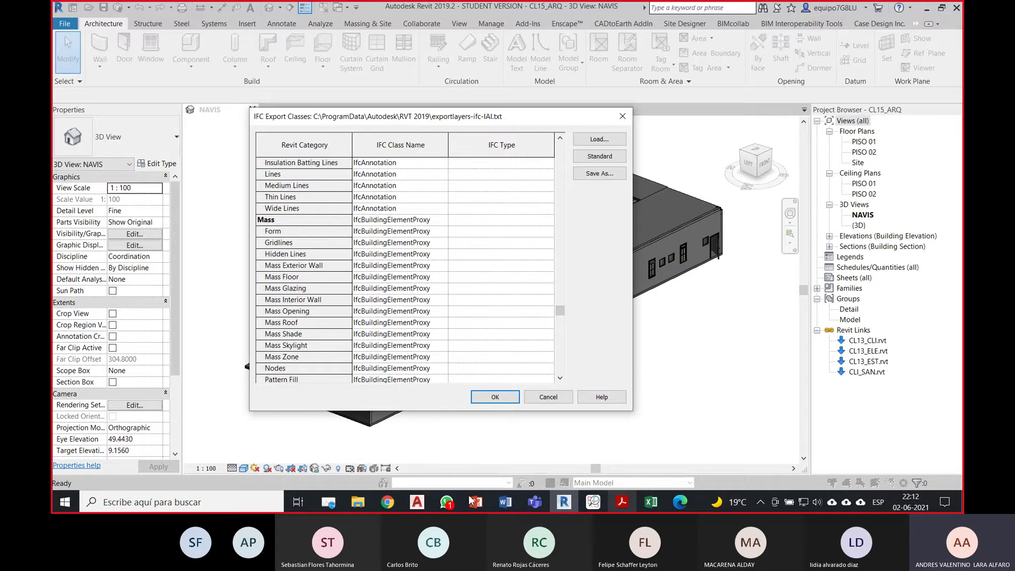
pyautogui.click(621, 502)
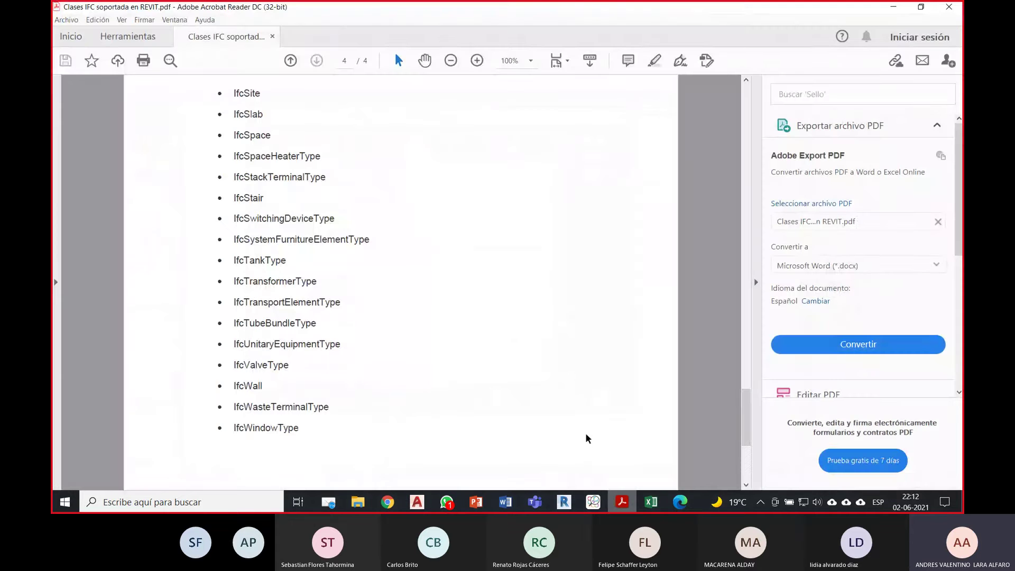
# Step: Review pages 1–4 of the supported IFC classes PDF, then return to Revit's class list at Floors
pyautogui.moveTo(742, 408); pyautogui.dragTo(739, 111)
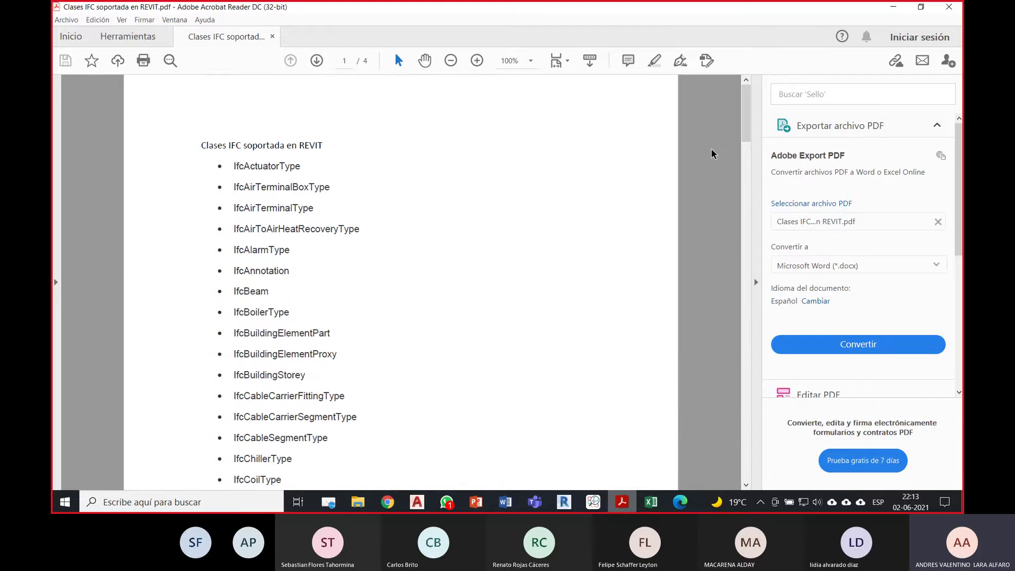
pyautogui.moveTo(745, 132); pyautogui.dragTo(745, 414)
pyautogui.scroll(-3, 734, 333)
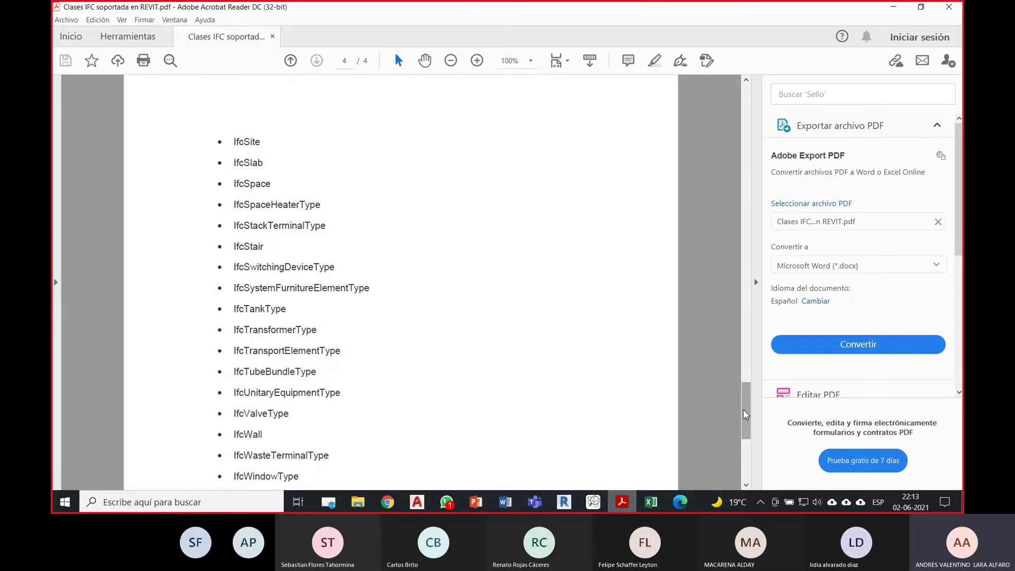
pyautogui.moveTo(745, 414)
pyautogui.mouseDown()
pyautogui.moveTo(745, 431)
pyautogui.moveTo(745, 416)
pyautogui.mouseUp()
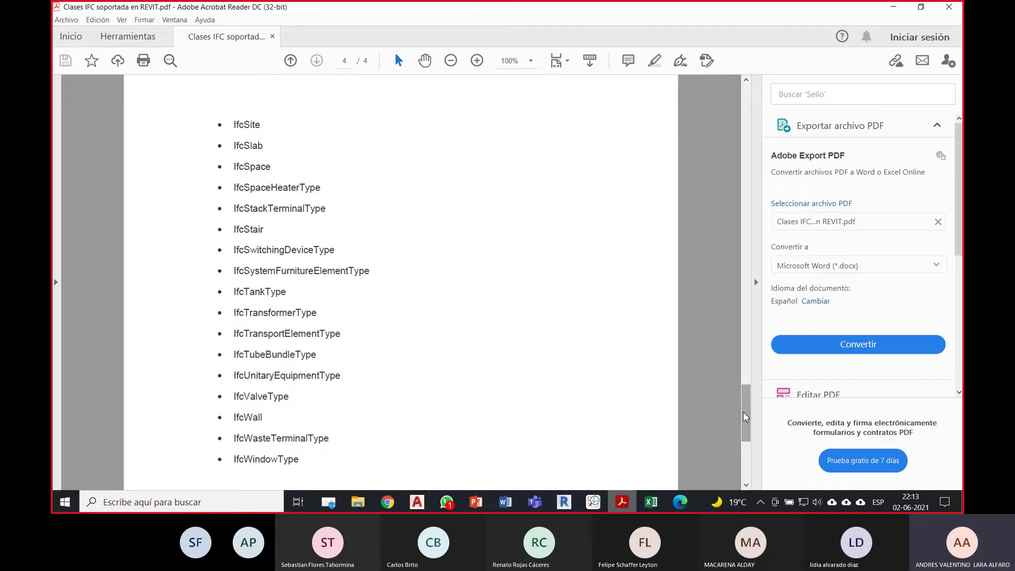
pyautogui.moveTo(748, 399); pyautogui.dragTo(729, 244)
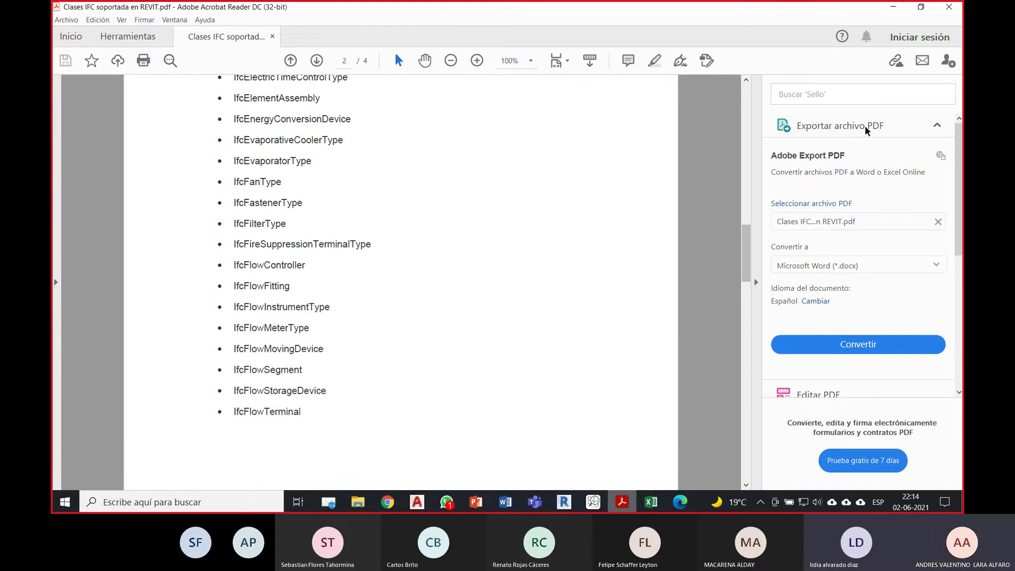
pyautogui.click(893, 8)
pyautogui.moveTo(563, 310); pyautogui.dragTo(581, 301)
# Step: Accept the IFC class mapping, start File > Export > IFC for CL15ARQ, and open Modify Setup
pyautogui.click(495, 397)
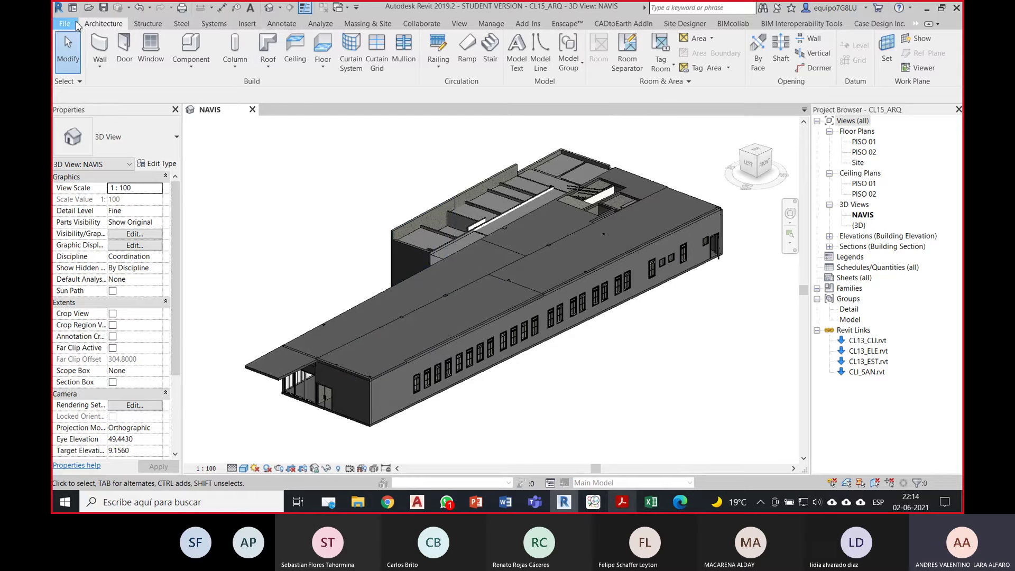
pyautogui.click(65, 24)
pyautogui.moveTo(121, 220)
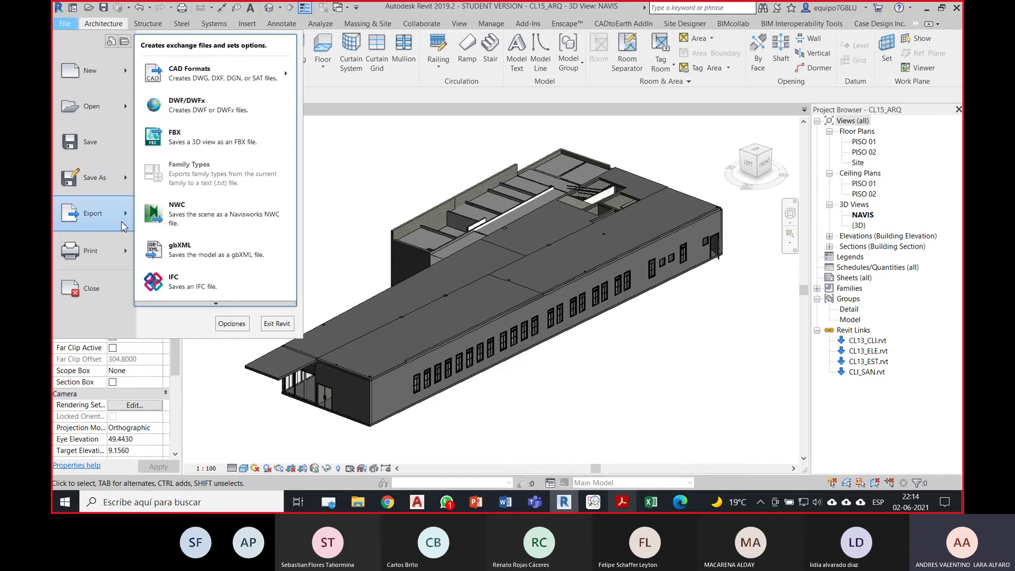
pyautogui.click(205, 288)
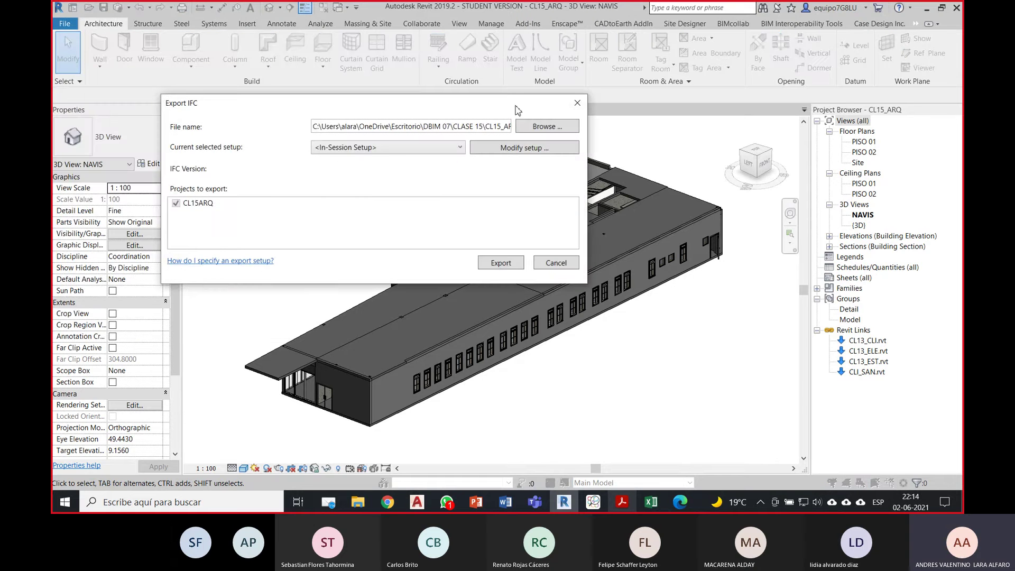
pyautogui.moveTo(518, 108); pyautogui.dragTo(522, 121)
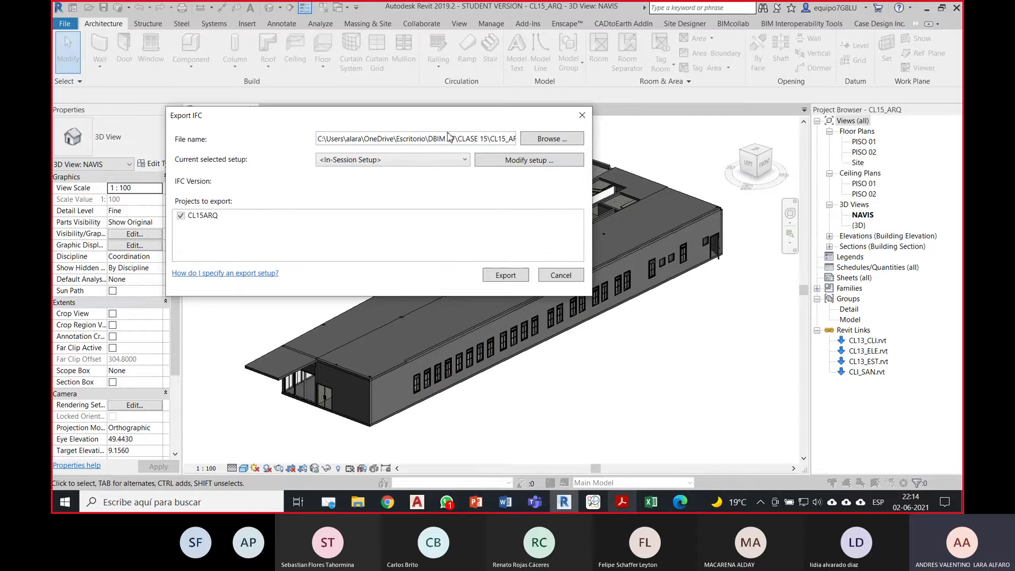
pyautogui.click(529, 160)
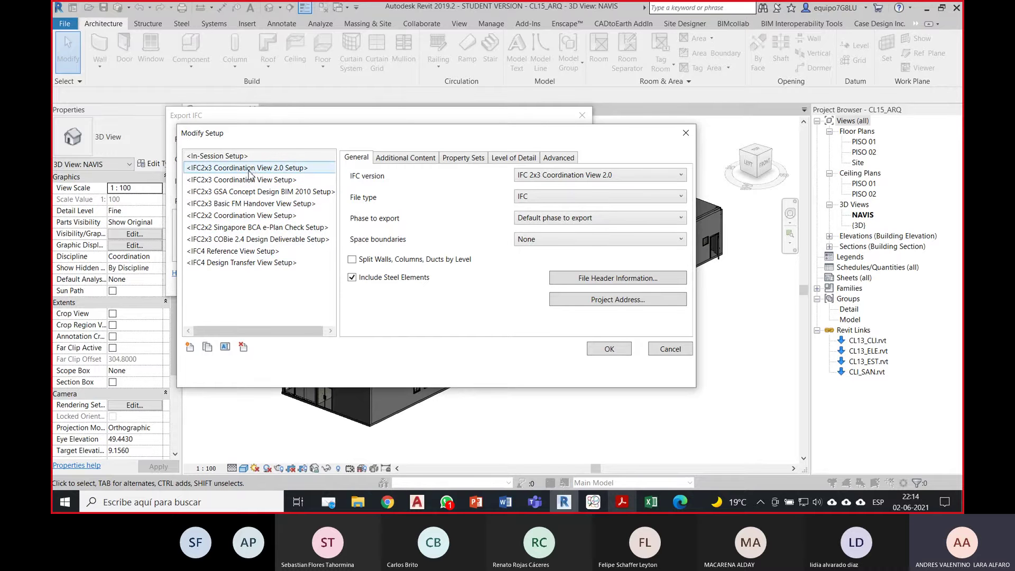
# Step: Compare the IFC2x3 Coordination View 2.0, IFC4 Reference View and IFC4 Design Transfer View setups
pyautogui.click(251, 168)
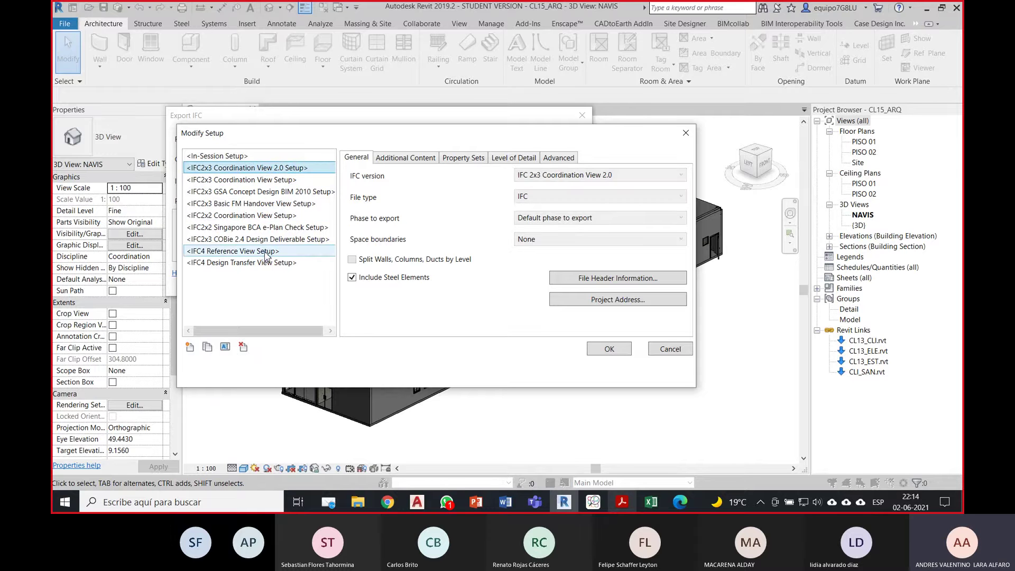
pyautogui.click(244, 252)
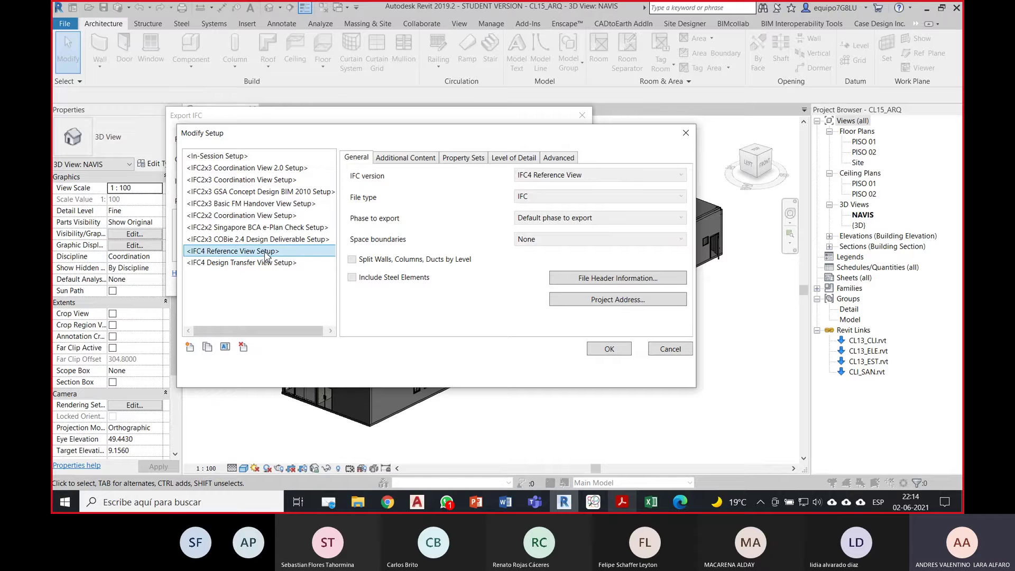
pyautogui.click(232, 264)
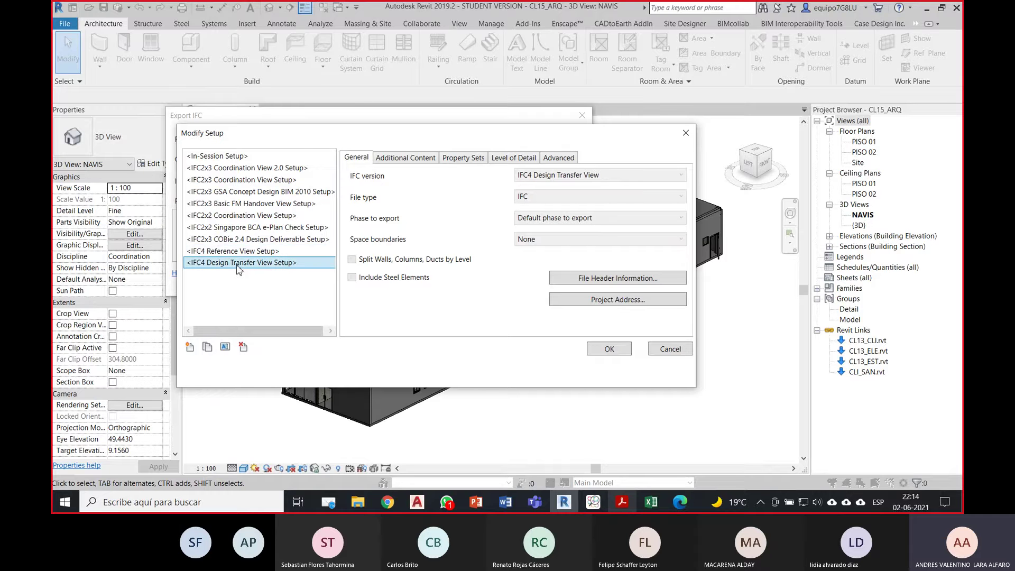
pyautogui.click(221, 252)
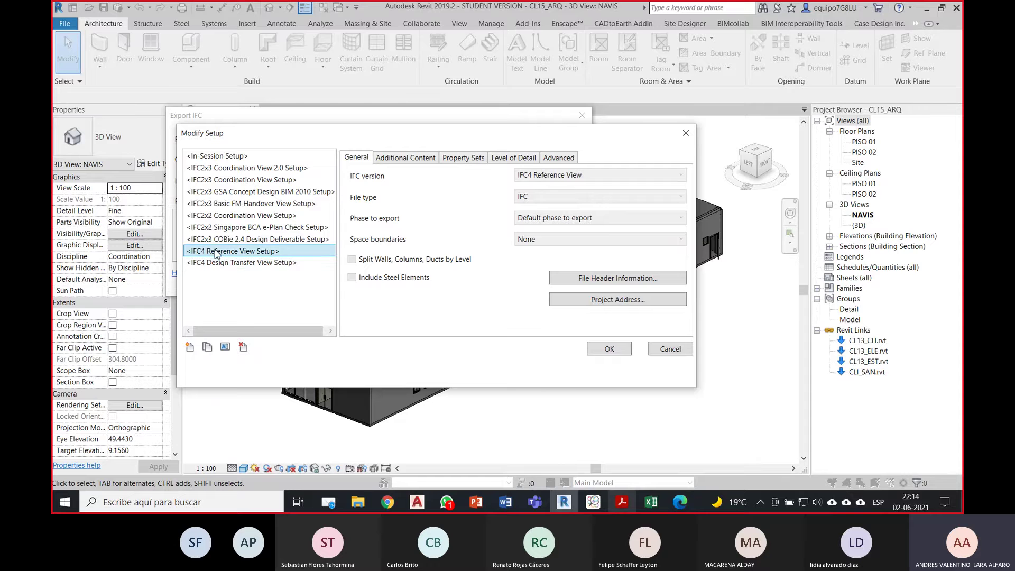
pyautogui.click(249, 169)
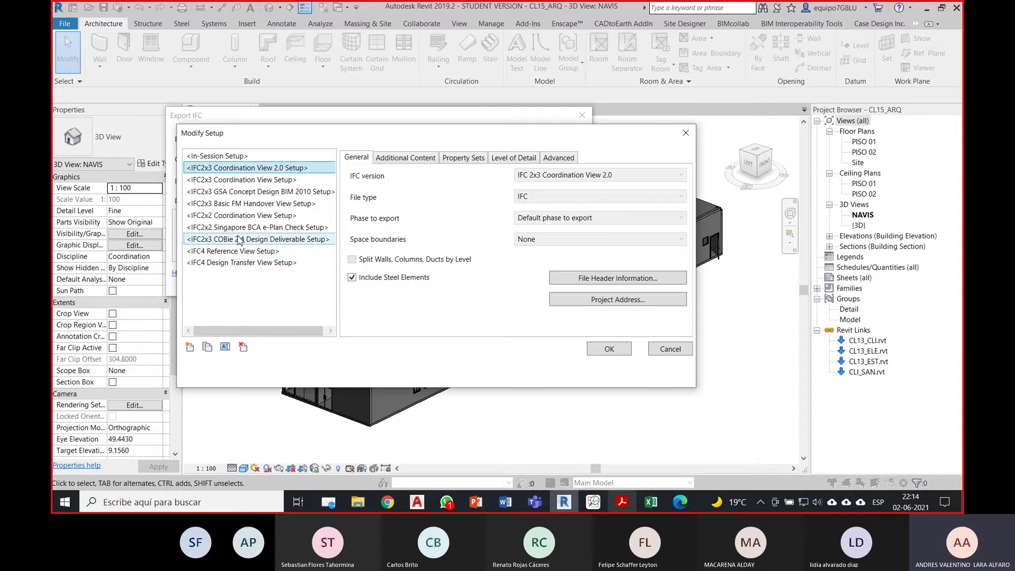
pyautogui.click(238, 253)
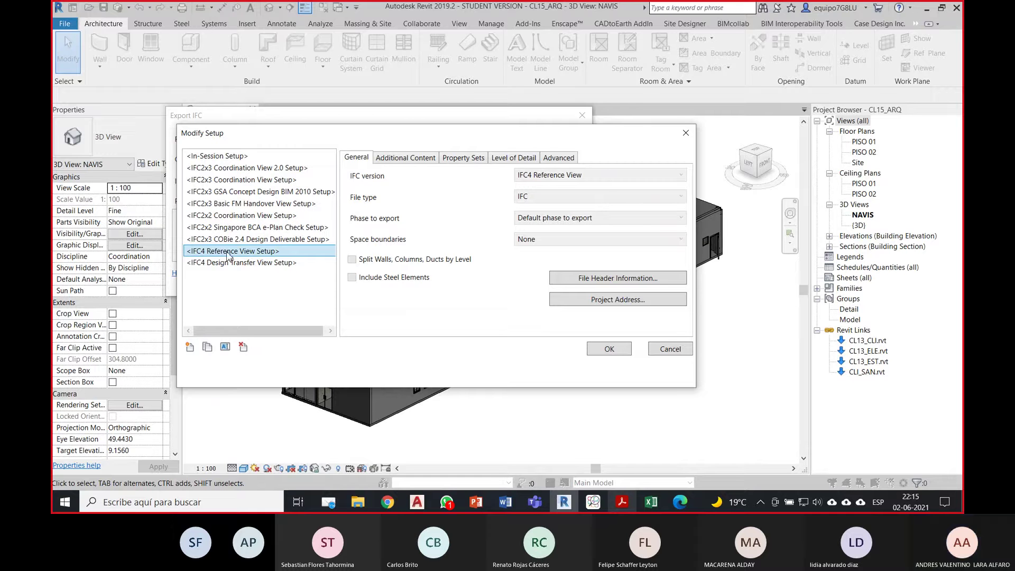
pyautogui.click(240, 169)
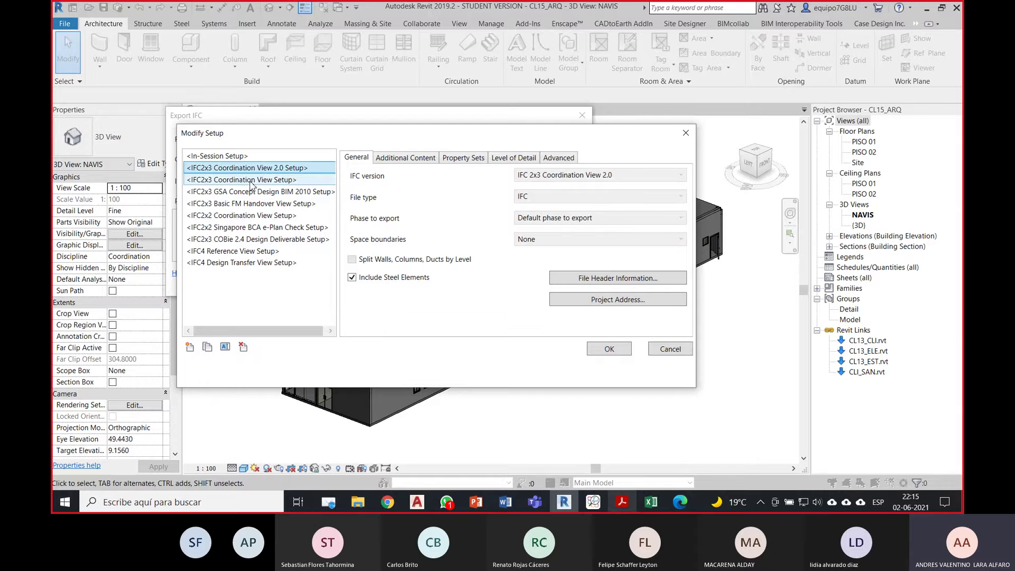
# Step: Show slide 9 on IFC model view definitions (MVD) in the CL15_Open BIM PowerPoint deck
pyautogui.click(475, 501)
pyautogui.scroll(8, 131, 284)
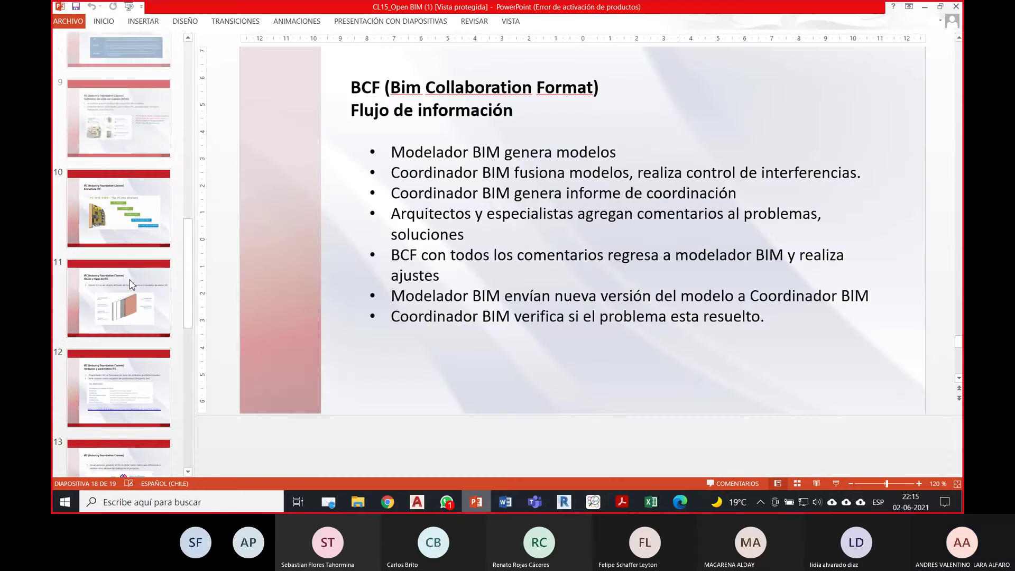
pyautogui.click(148, 205)
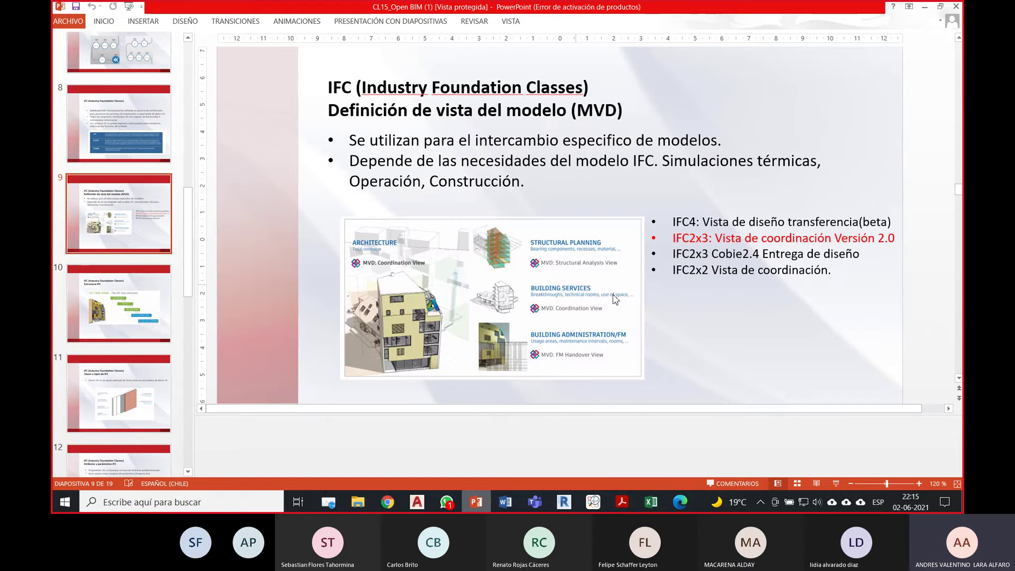
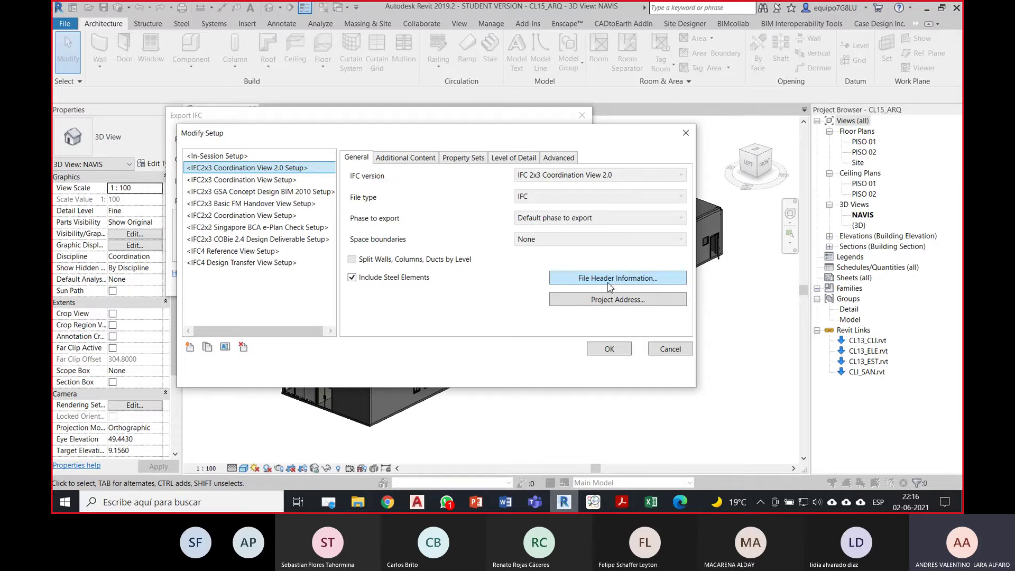
# Step: Review the export's file header and project address details, closing both without changes
pyautogui.click(645, 284)
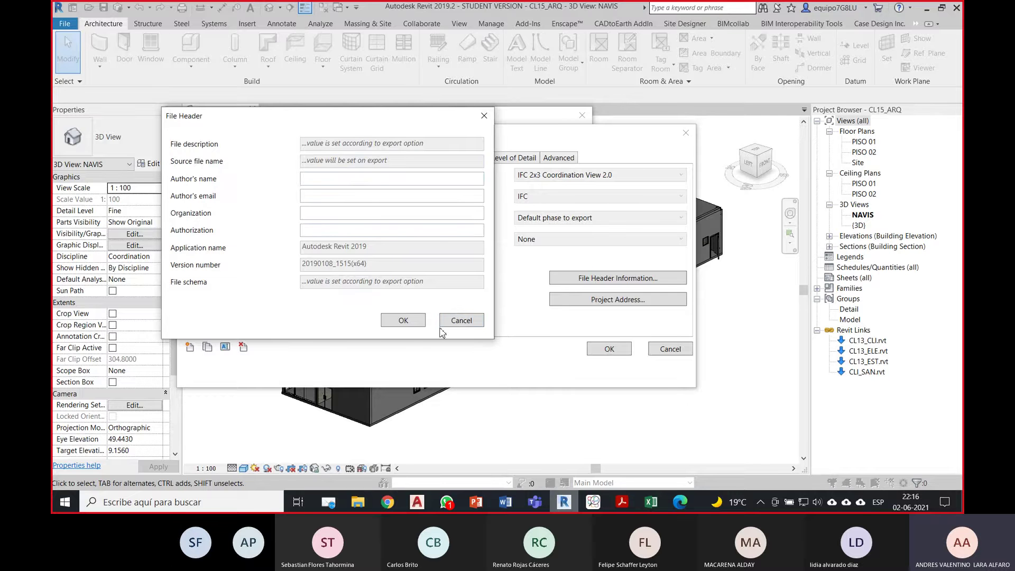
pyautogui.click(465, 321)
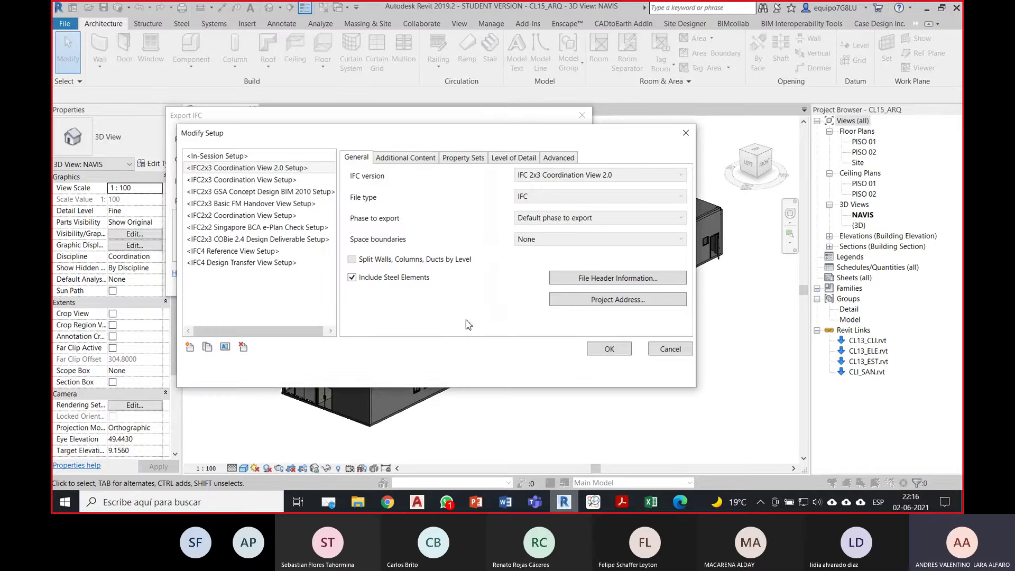
pyautogui.click(629, 303)
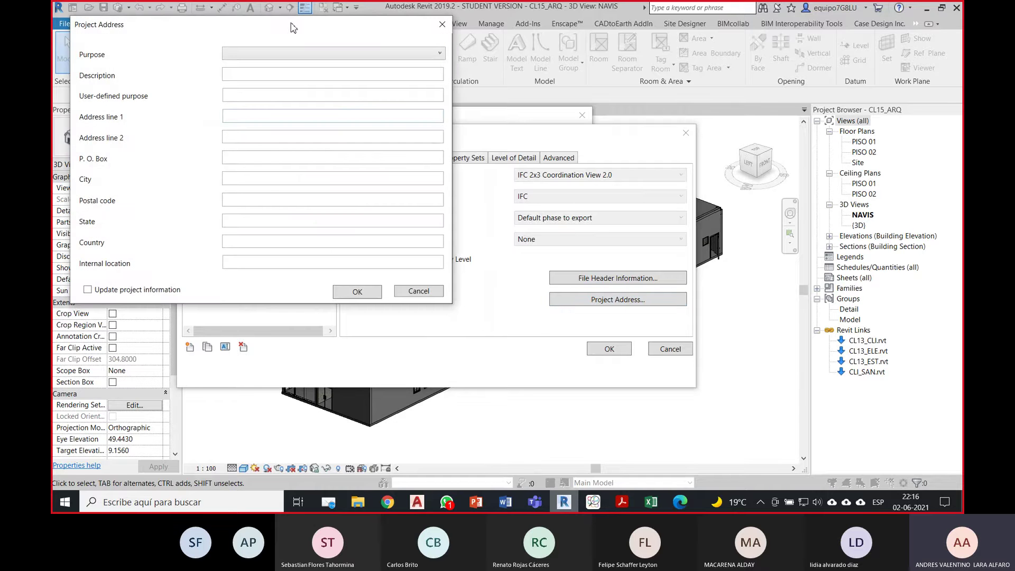
pyautogui.moveTo(300, 31); pyautogui.dragTo(323, 35)
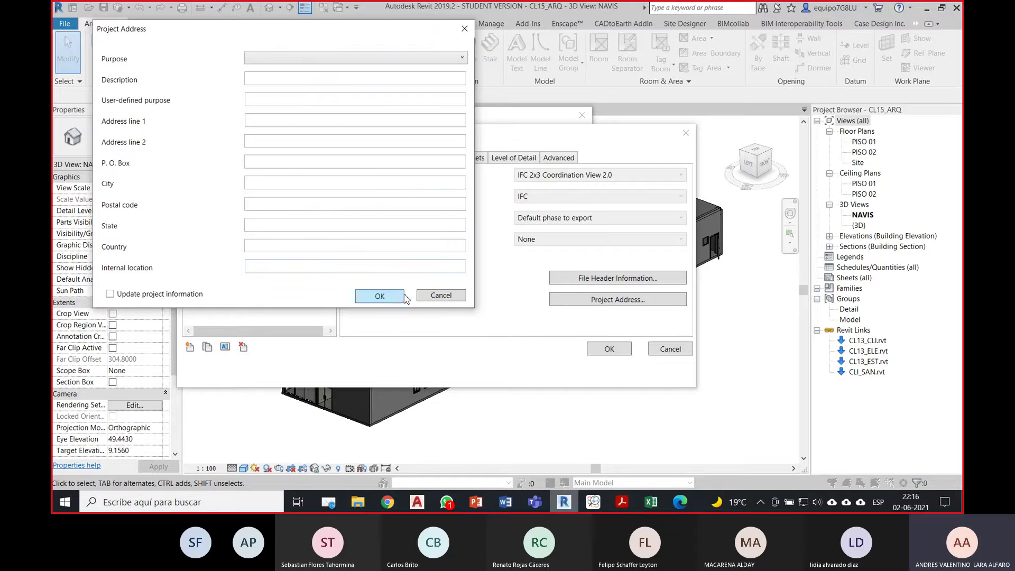
pyautogui.click(443, 295)
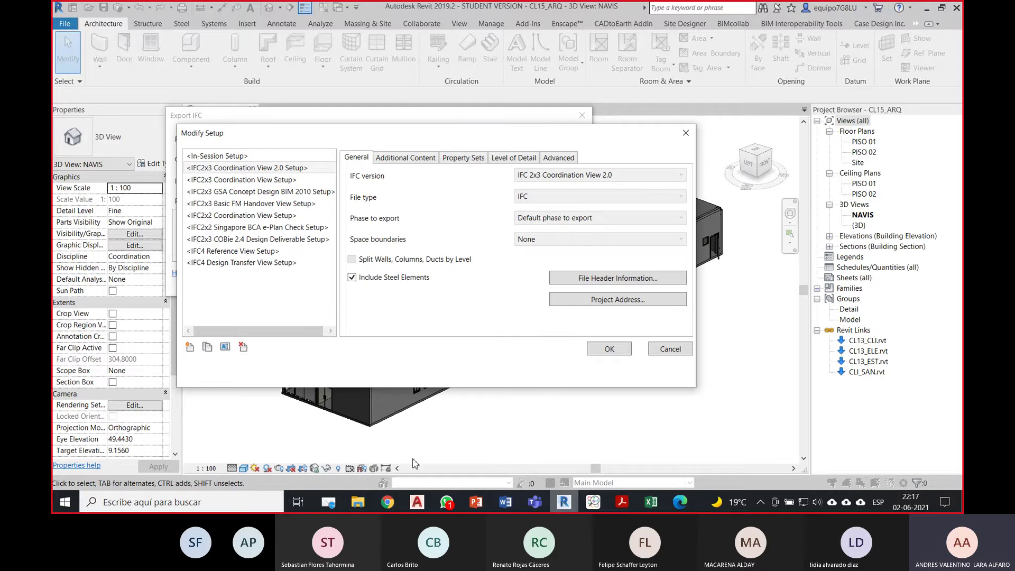
# Step: Bring up PowerPoint on slide 10 about the IFC tree structure, then minimize it
pyautogui.click(474, 505)
pyautogui.click(152, 306)
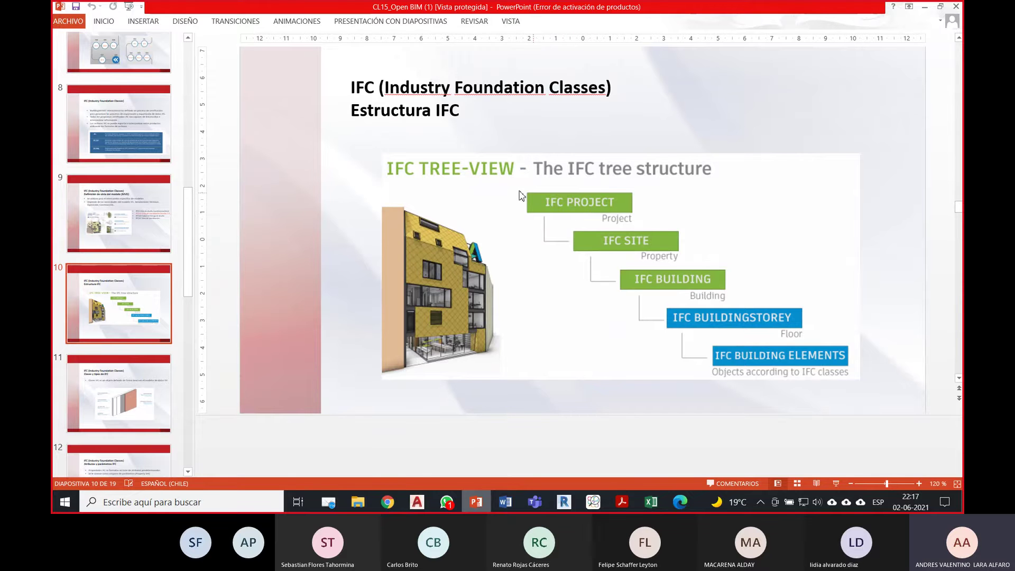
pyautogui.click(924, 9)
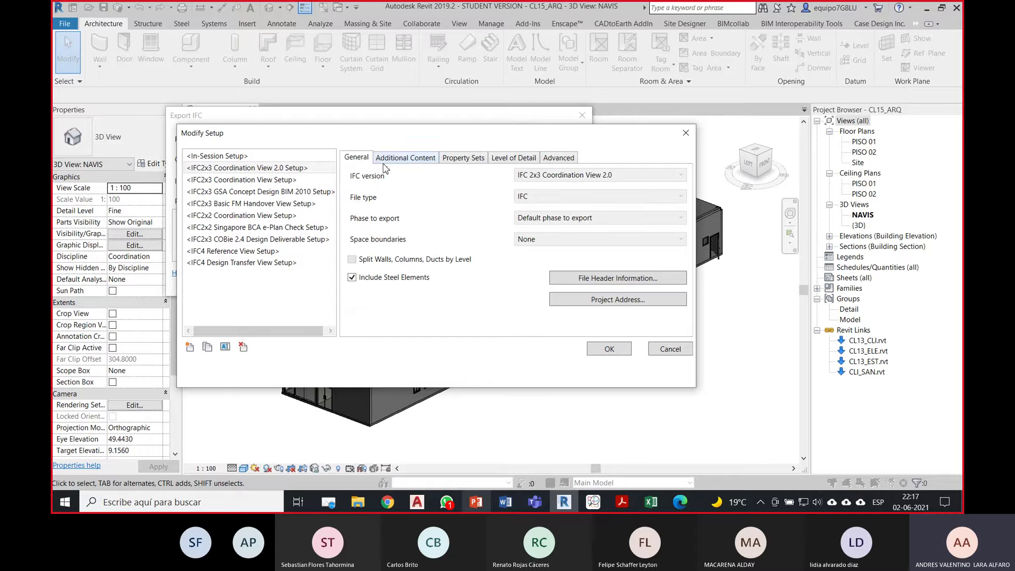
pyautogui.click(417, 157)
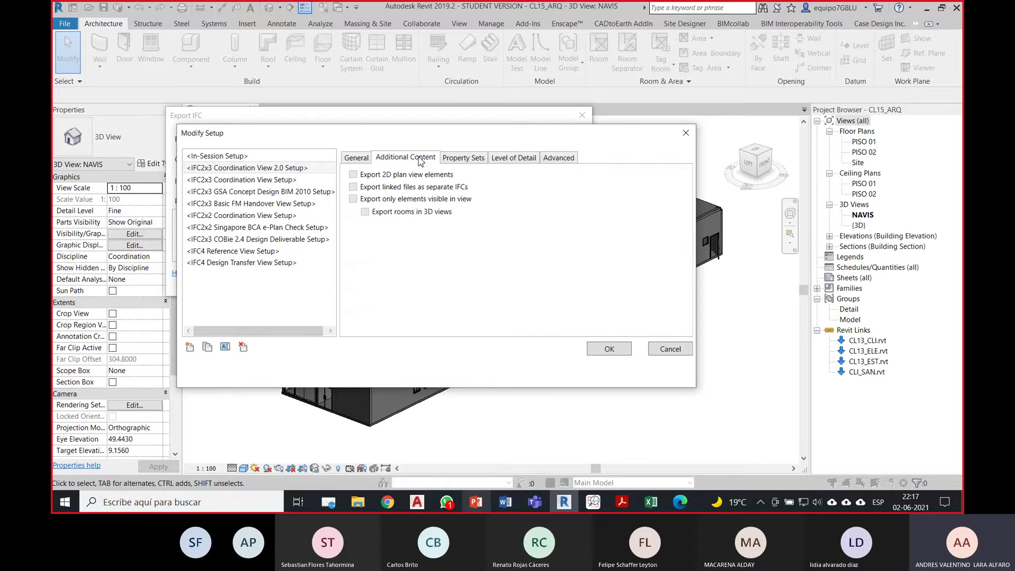
pyautogui.click(448, 159)
pyautogui.click(362, 159)
pyautogui.click(395, 157)
pyautogui.click(464, 159)
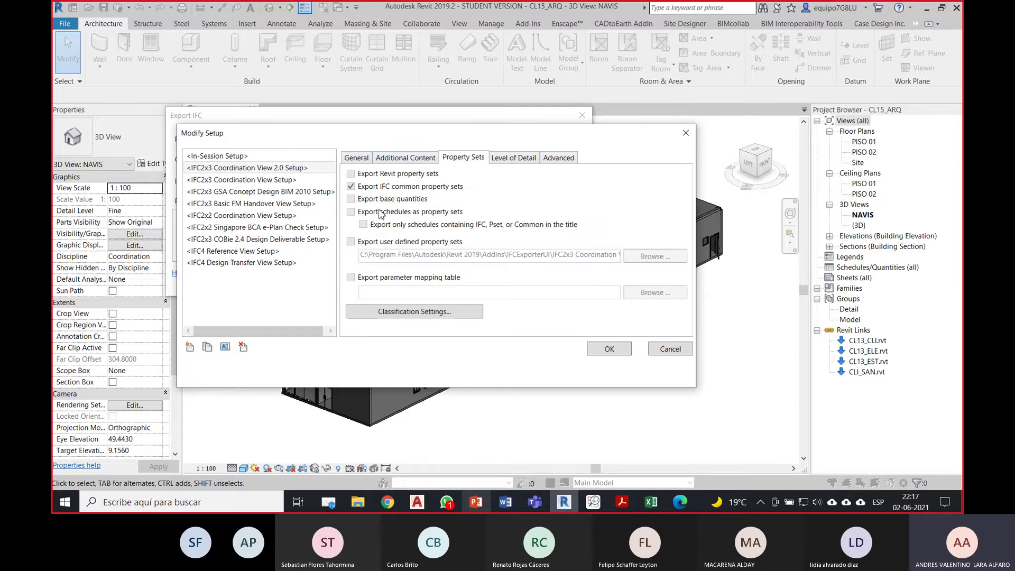
pyautogui.click(500, 161)
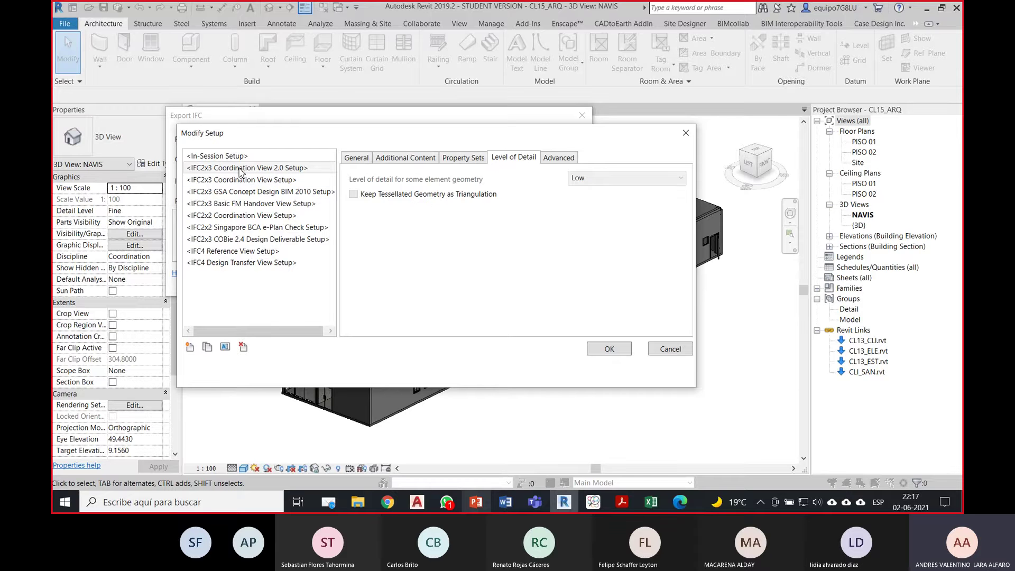
pyautogui.click(547, 158)
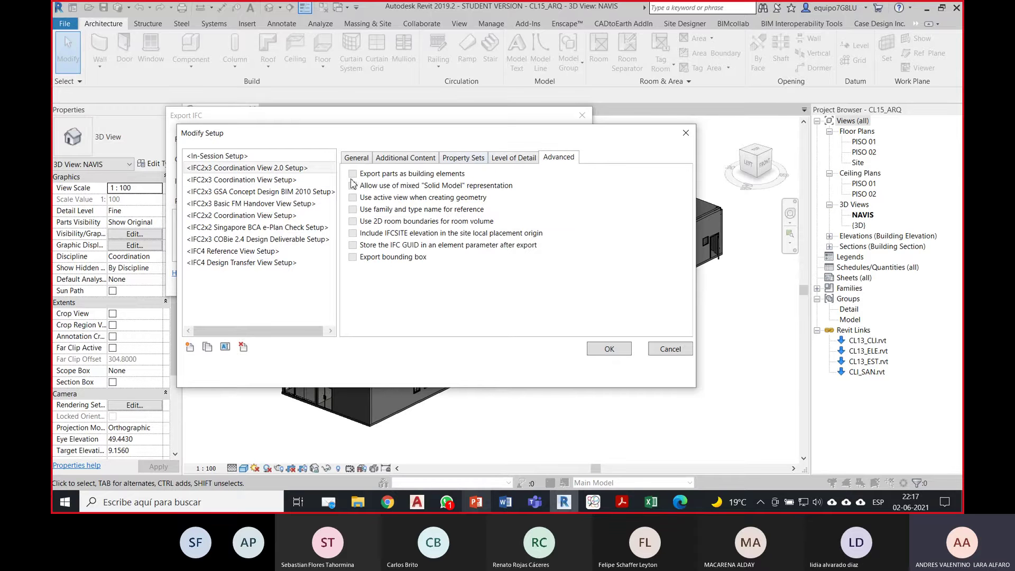
pyautogui.click(356, 158)
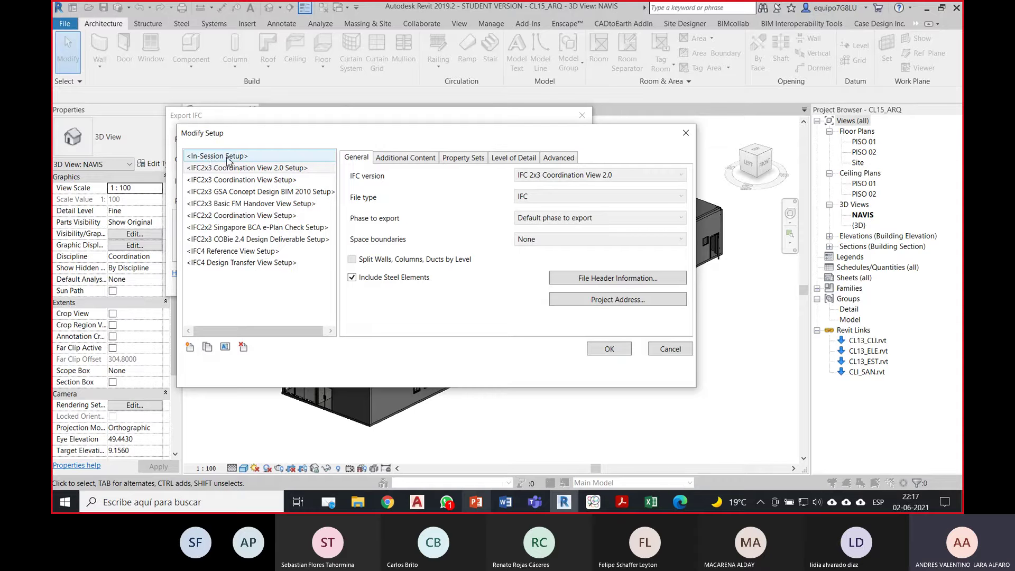
# Step: Select the In-Session setup, keeping IFC 2x3 Coordination View 2.0 and the IFC file type
pyautogui.click(227, 157)
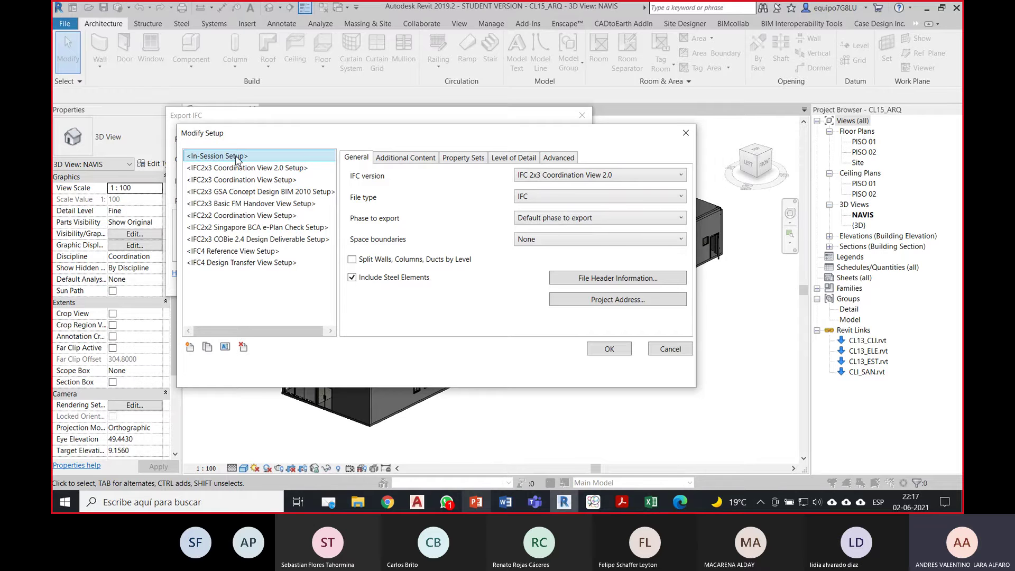
pyautogui.click(556, 178)
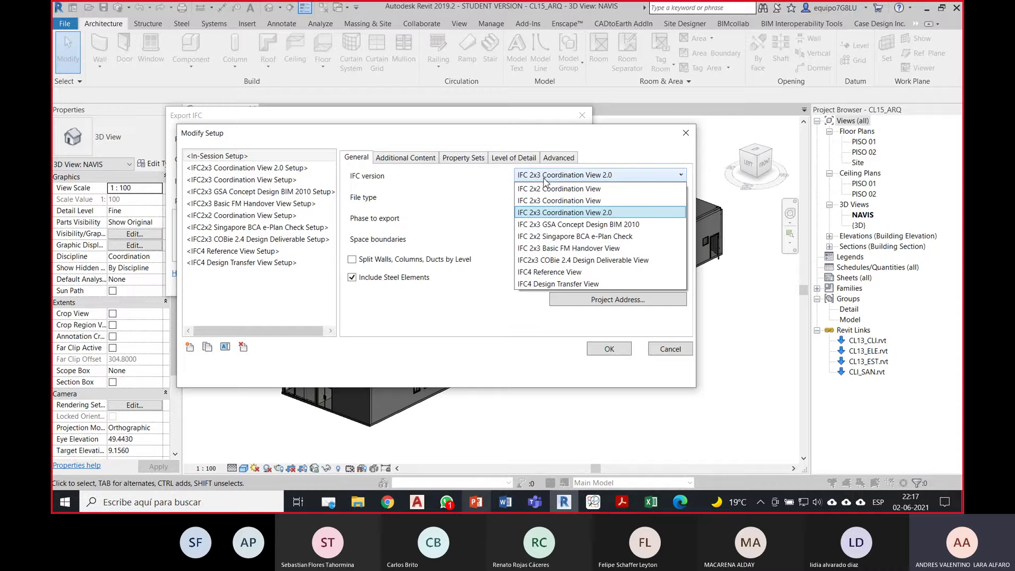
pyautogui.click(560, 215)
pyautogui.click(555, 197)
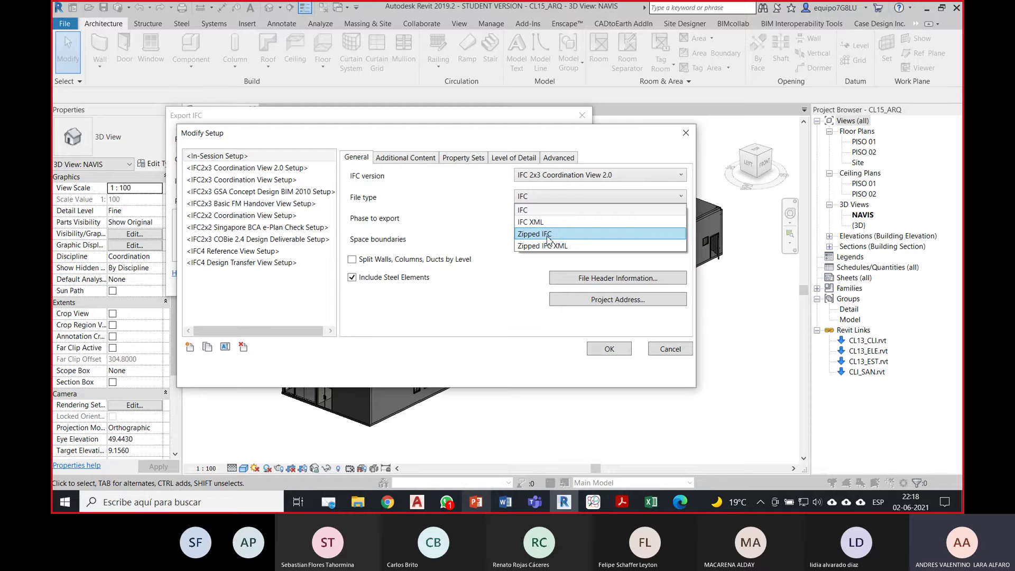
pyautogui.click(537, 211)
# Step: Keep the default export phase and space boundaries at None
pyautogui.click(551, 219)
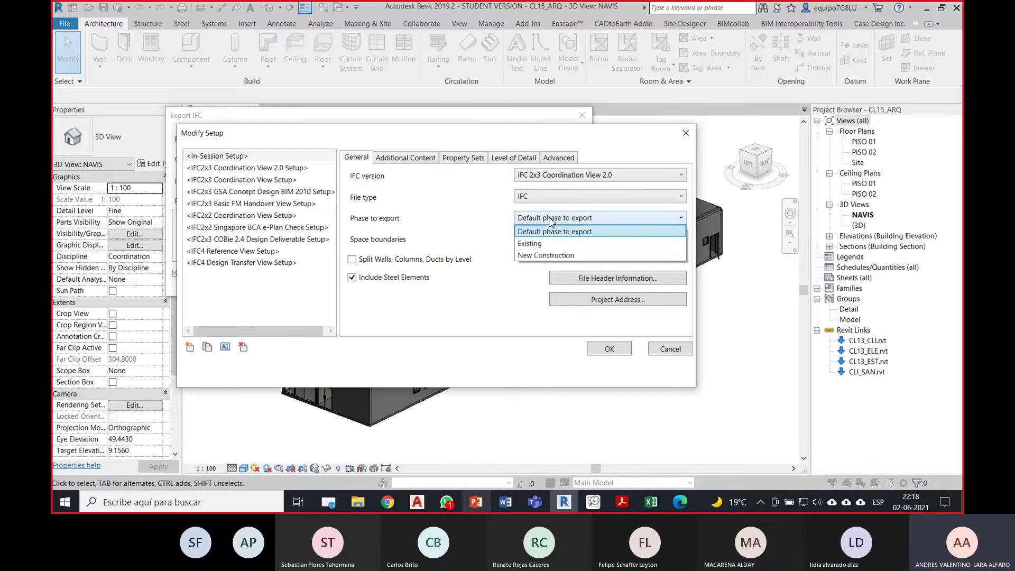
pyautogui.click(551, 220)
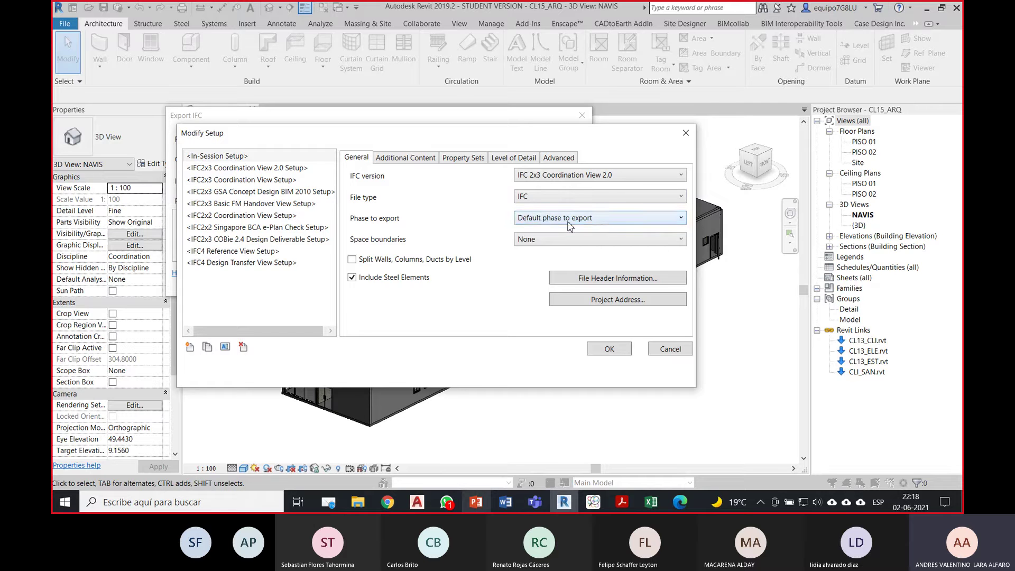
pyautogui.click(569, 224)
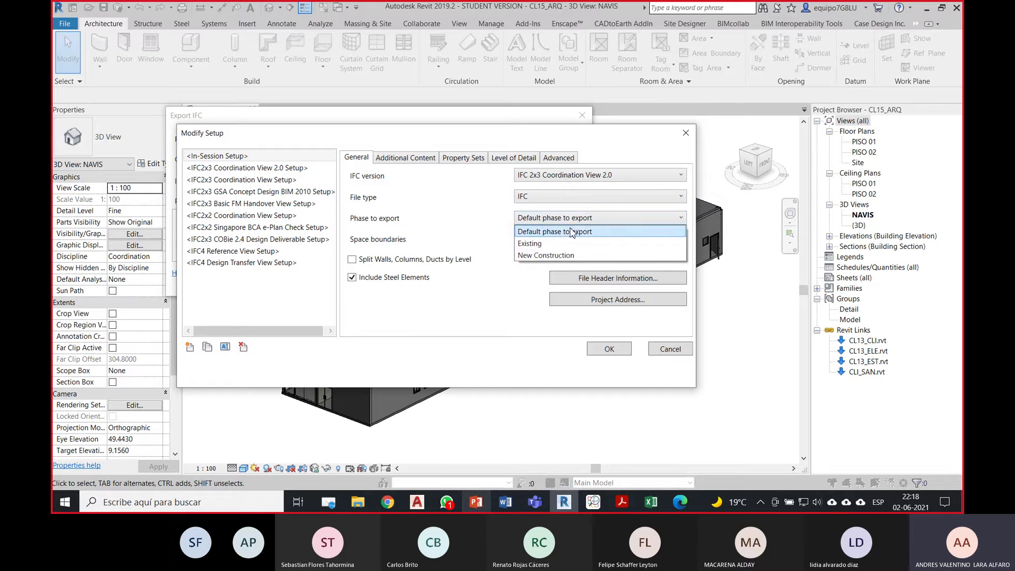
pyautogui.click(570, 233)
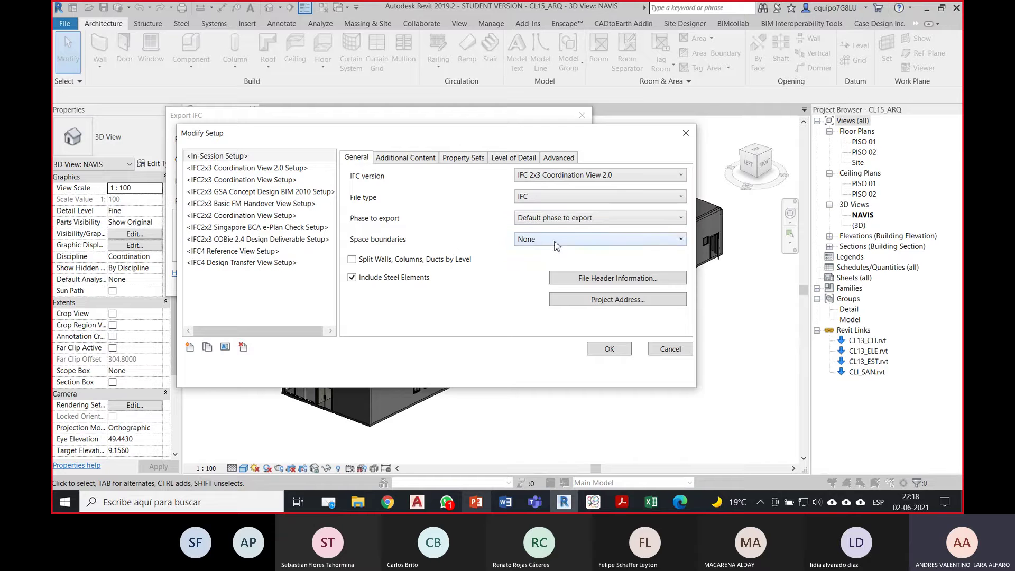
pyautogui.click(556, 246)
pyautogui.click(556, 247)
pyautogui.click(529, 242)
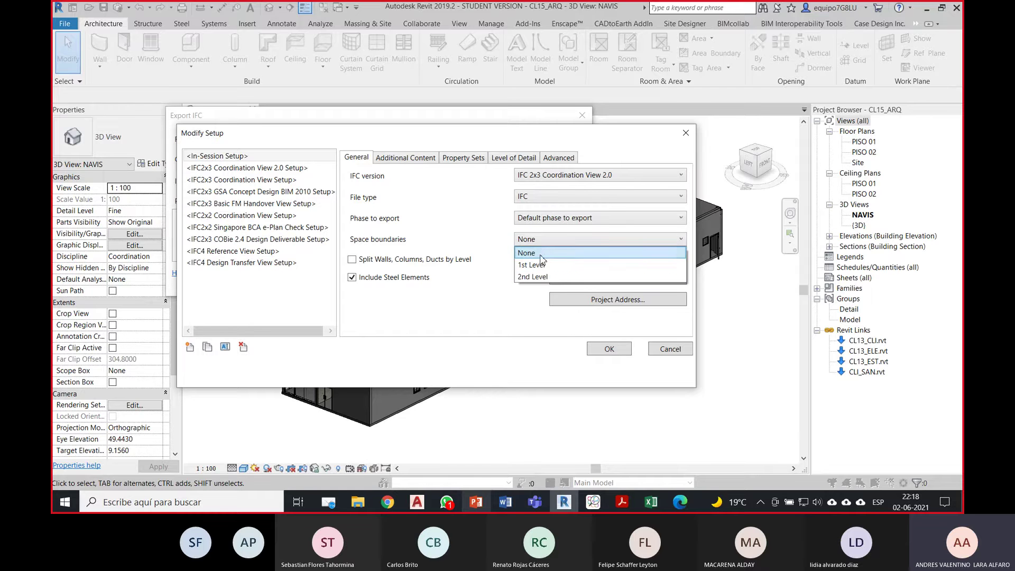
pyautogui.click(543, 251)
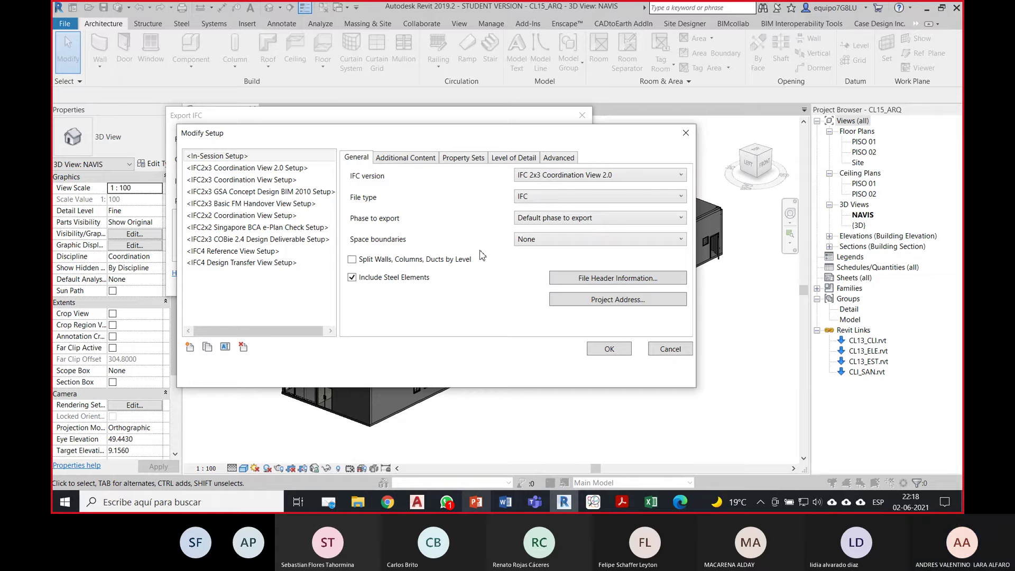
# Step: Look over Additional Content and Property Sets, then set element geometry detail to Medium
pyautogui.click(404, 158)
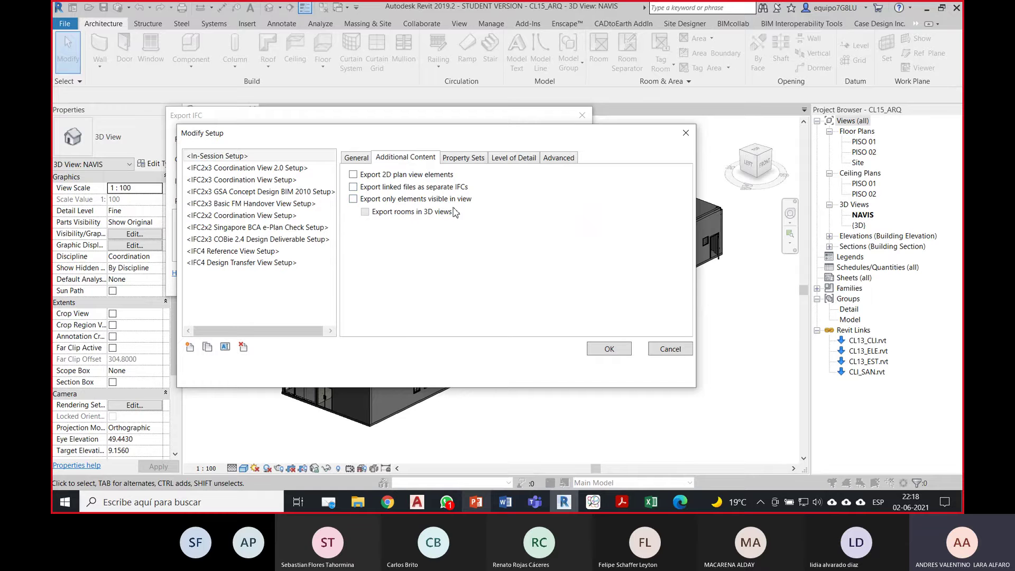
pyautogui.click(463, 157)
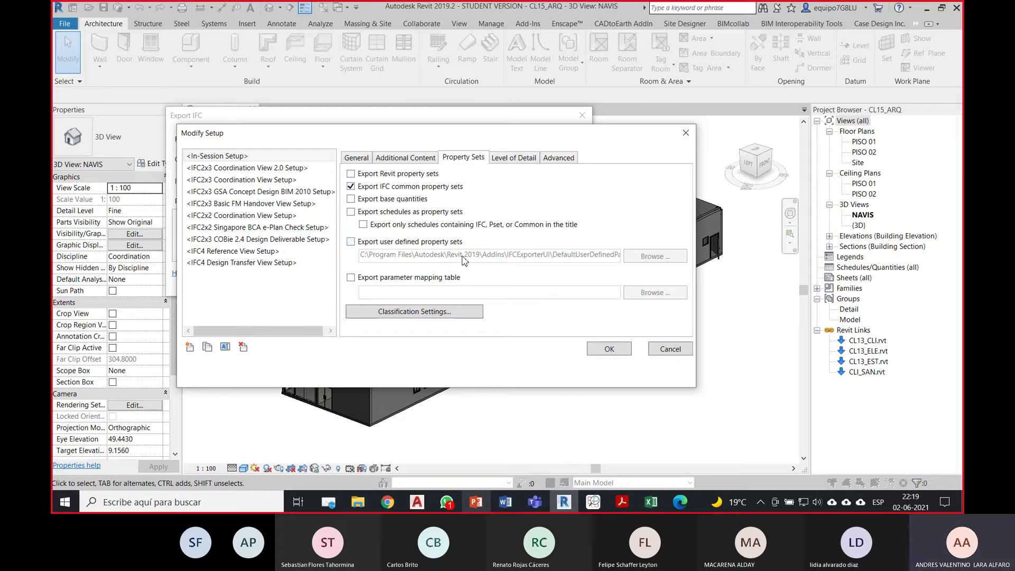
pyautogui.click(520, 167)
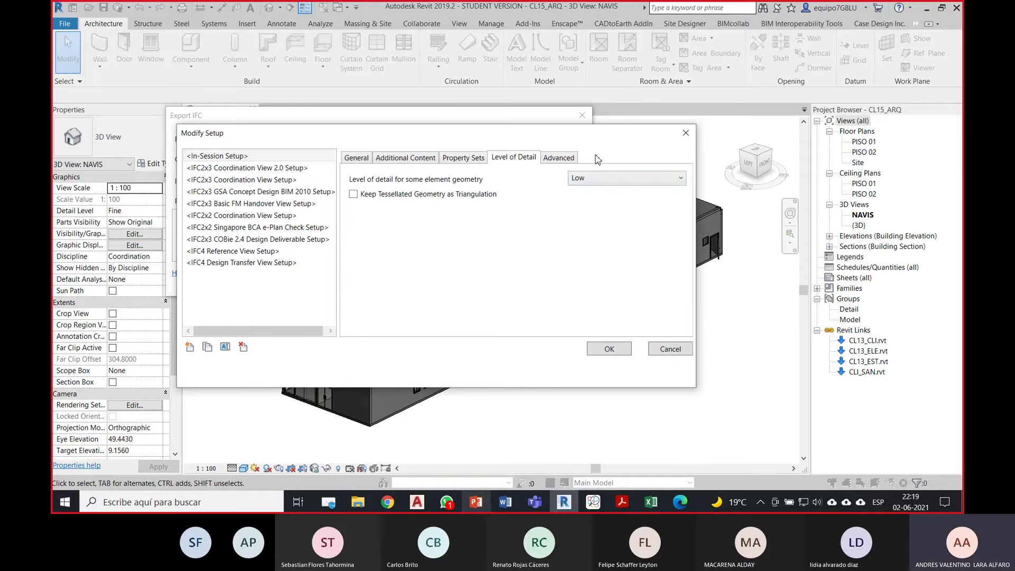
pyautogui.click(626, 182)
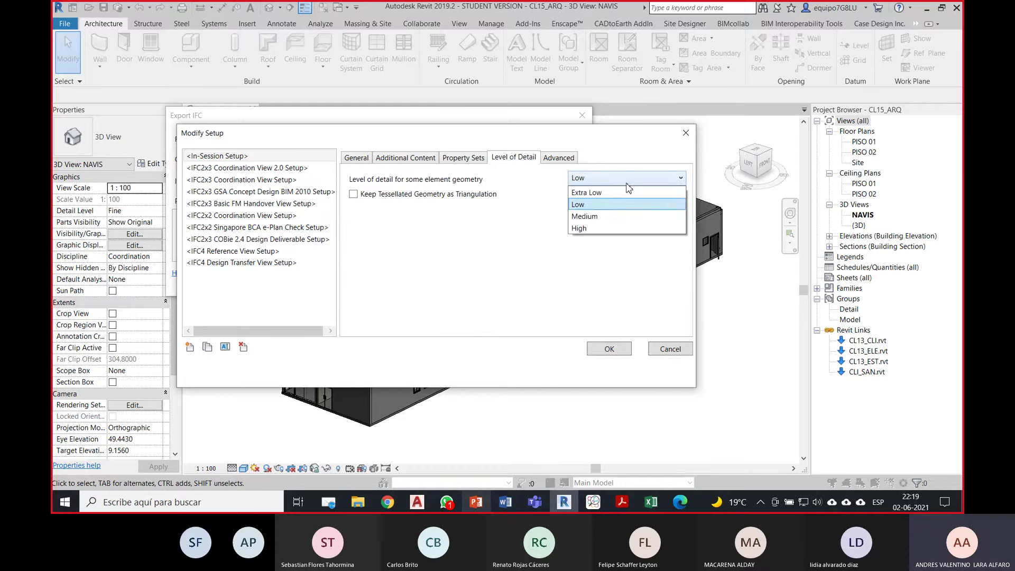
pyautogui.click(602, 217)
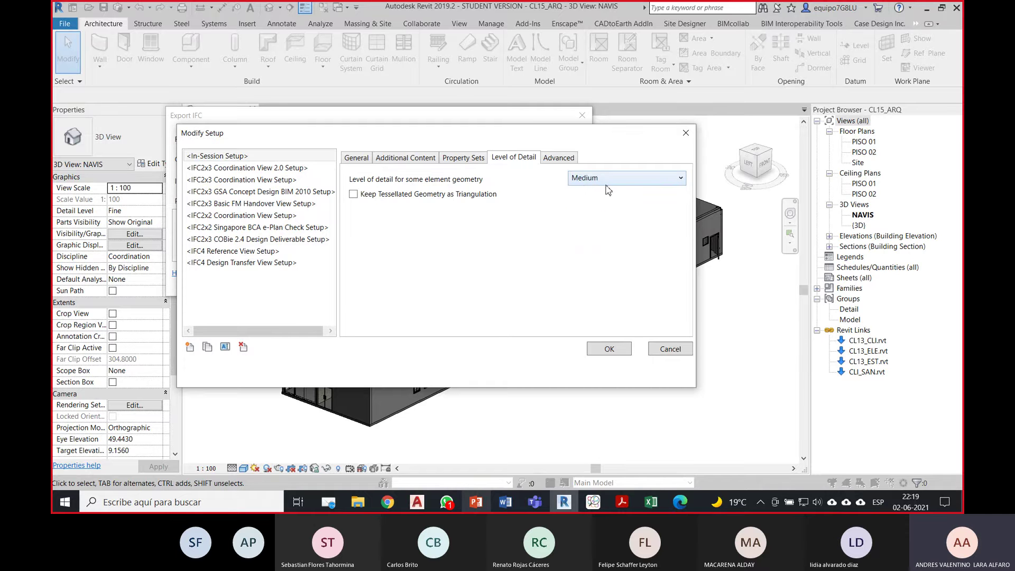
pyautogui.click(557, 159)
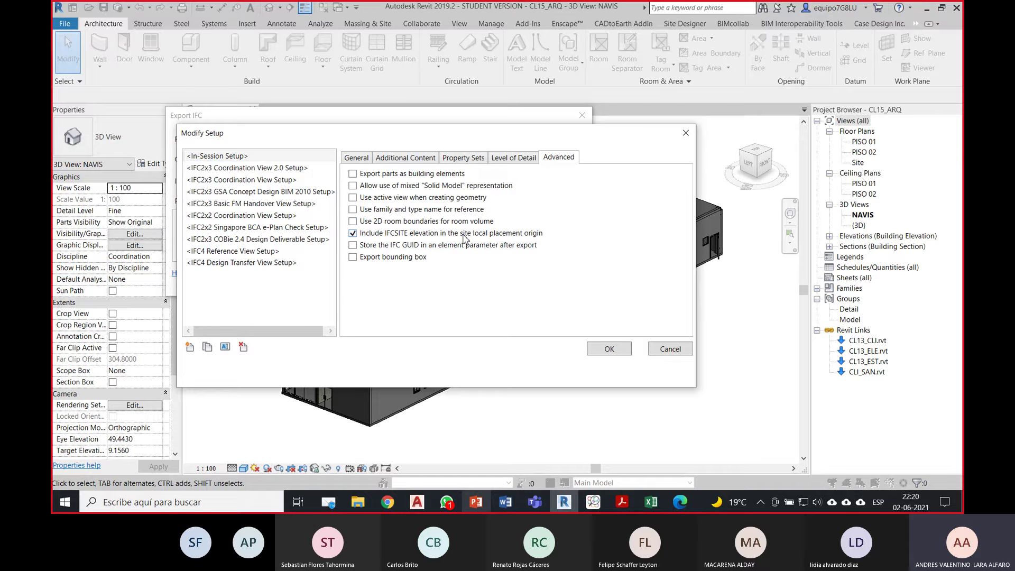
# Step: Flip quickly back and forth through the General, Additional Content, Property Sets and Advanced pages
pyautogui.click(357, 158)
pyautogui.click(394, 159)
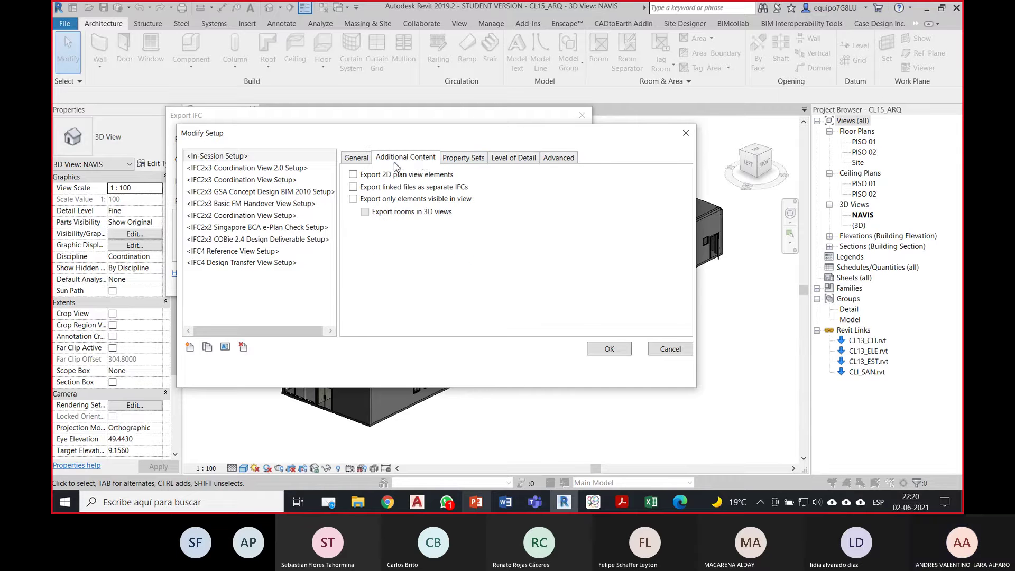
pyautogui.click(452, 160)
pyautogui.click(560, 160)
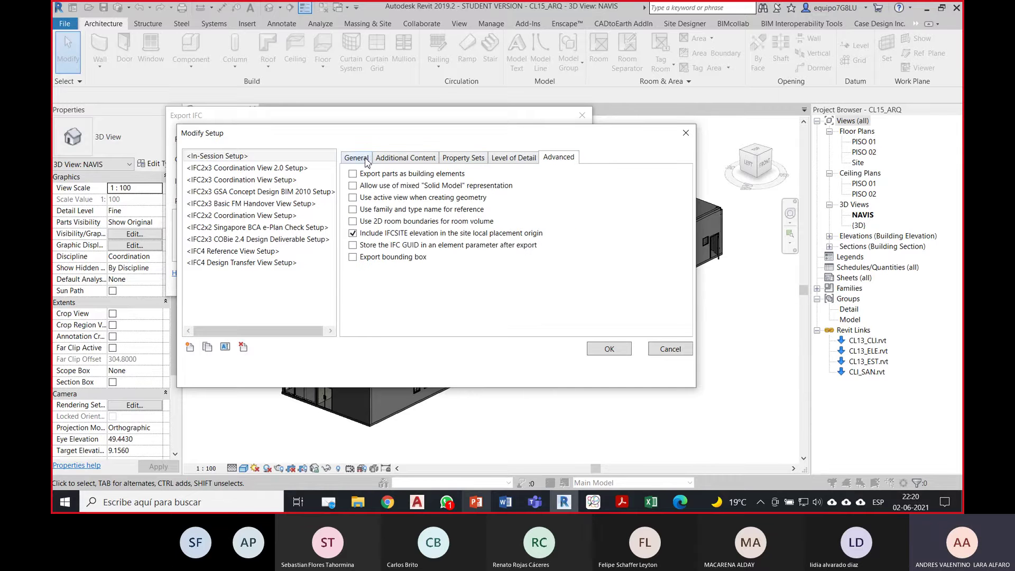
pyautogui.click(366, 160)
pyautogui.click(412, 162)
pyautogui.click(464, 160)
pyautogui.click(560, 160)
pyautogui.click(348, 159)
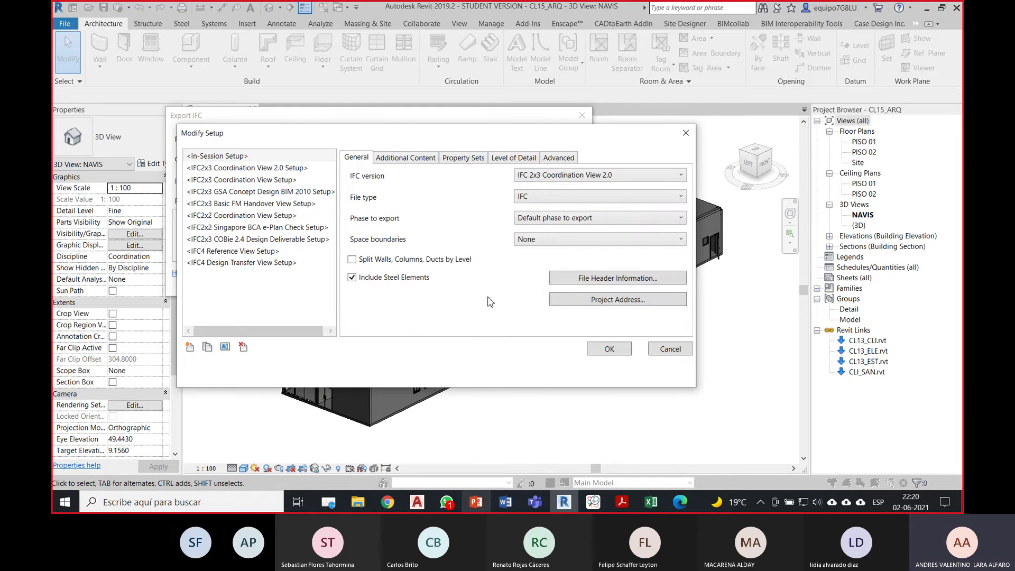
# Step: Check Additional Content, Property Sets, Level of Detail and Advanced in turn, ending on General
pyautogui.click(404, 158)
pyautogui.click(463, 158)
pyautogui.click(513, 158)
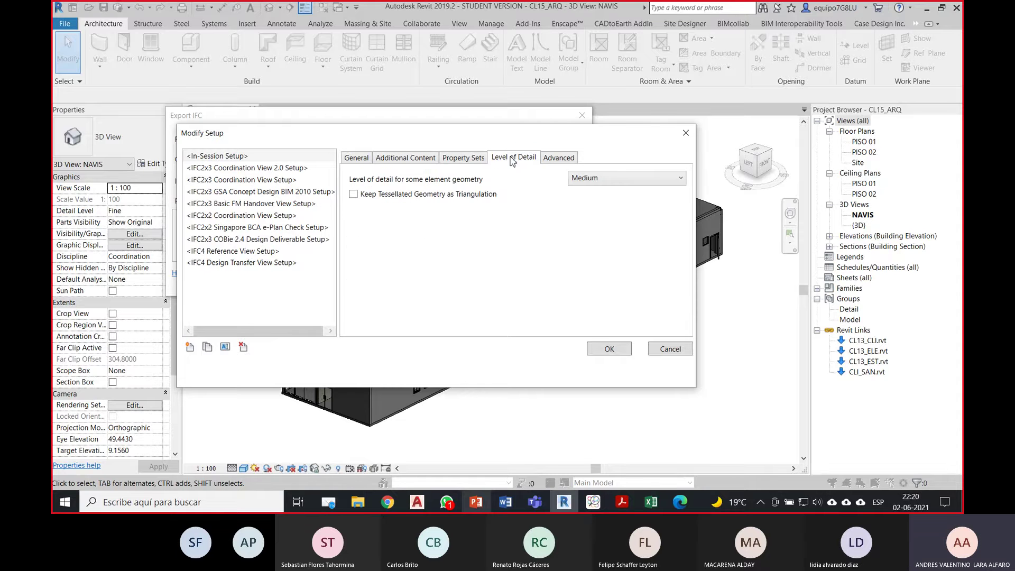
pyautogui.click(557, 158)
pyautogui.click(367, 157)
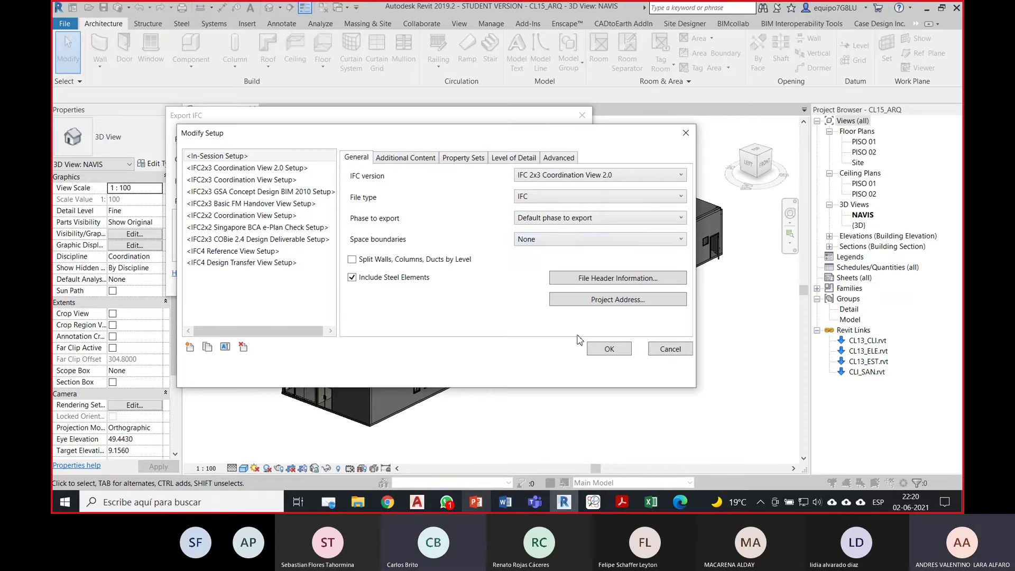
# Step: Accept the setup and create a new Archivos IFC folder inside DBIM 07 as the destination
pyautogui.click(610, 349)
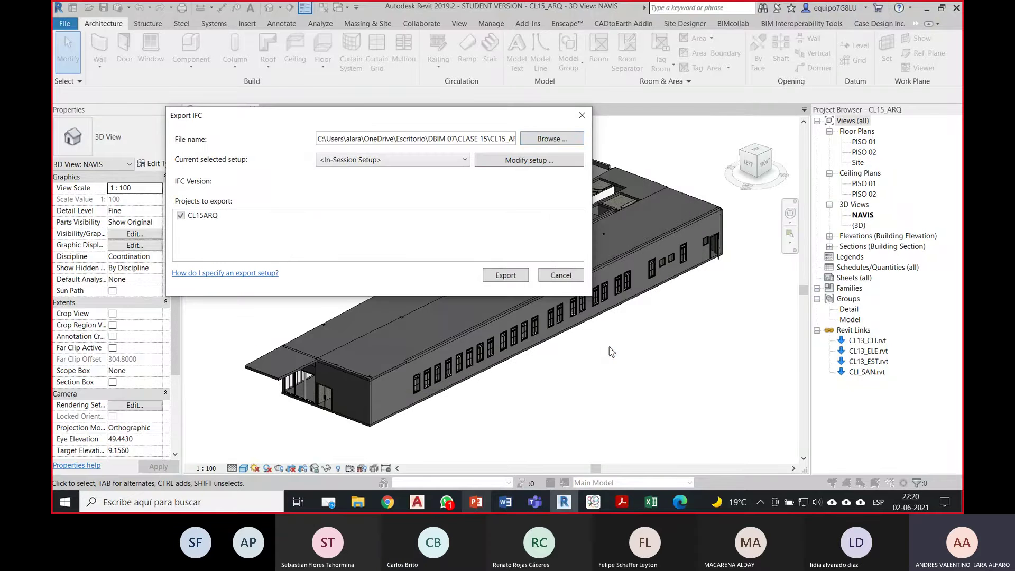
pyautogui.click(549, 140)
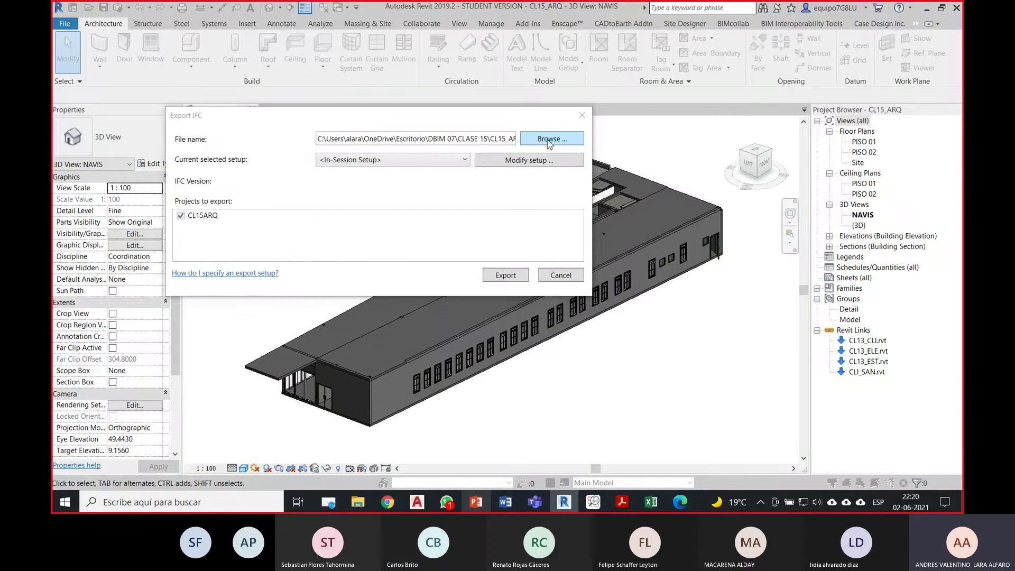
pyautogui.click(370, 154)
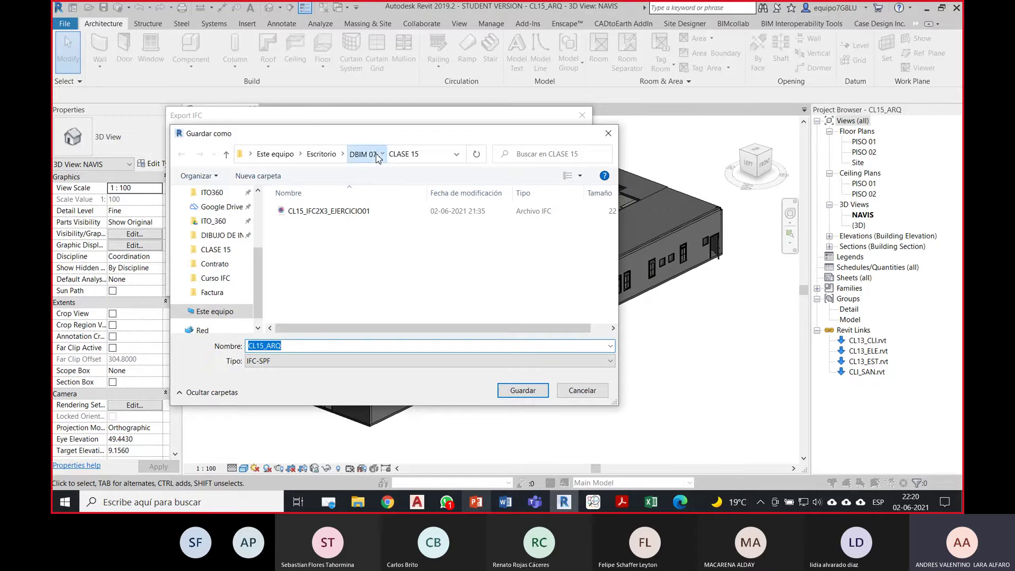
pyautogui.click(283, 176)
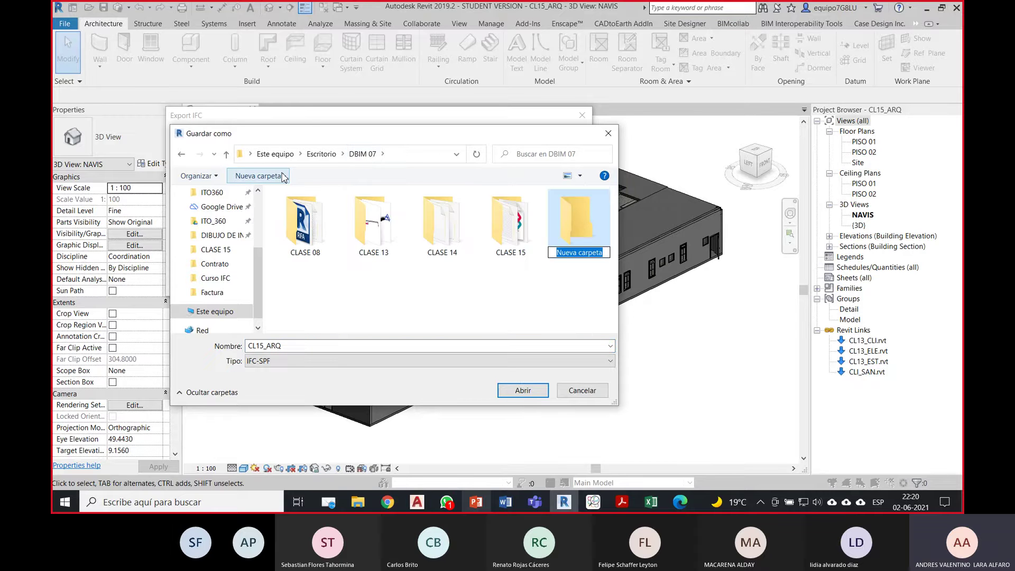
pyautogui.write('Archi')
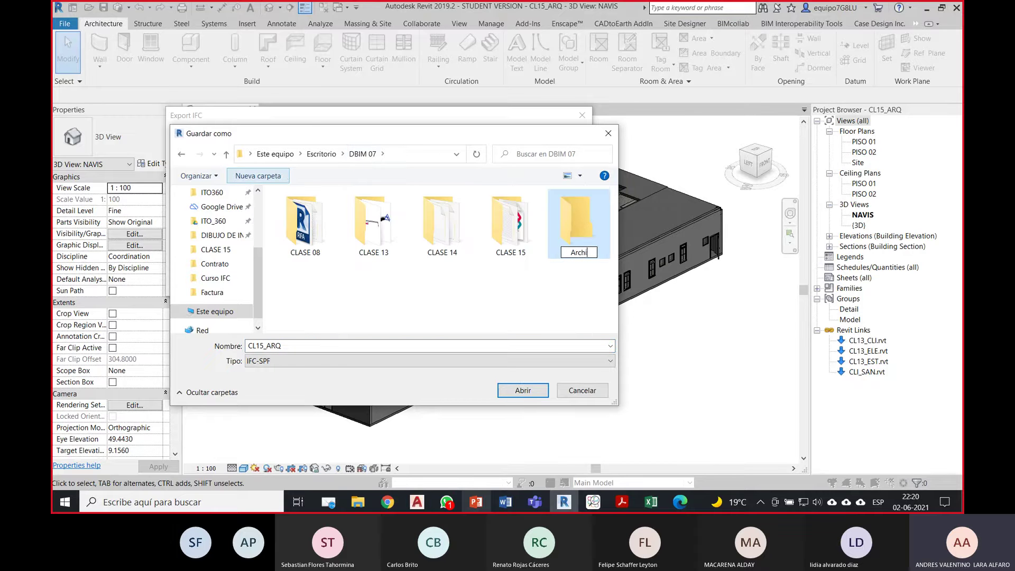
pyautogui.write('vos IFC')
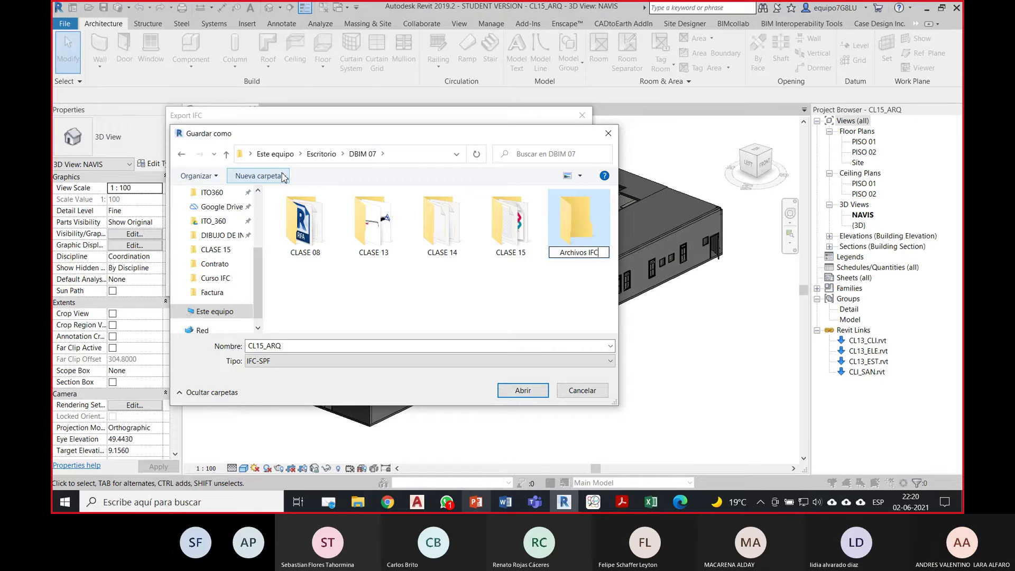
pyautogui.press('Return')
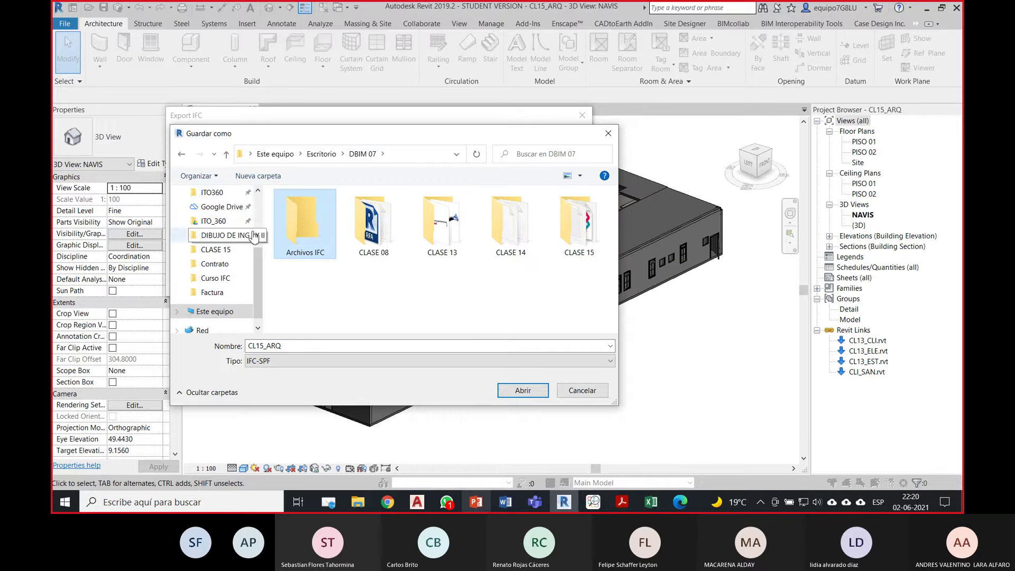
pyautogui.doubleClick(297, 222)
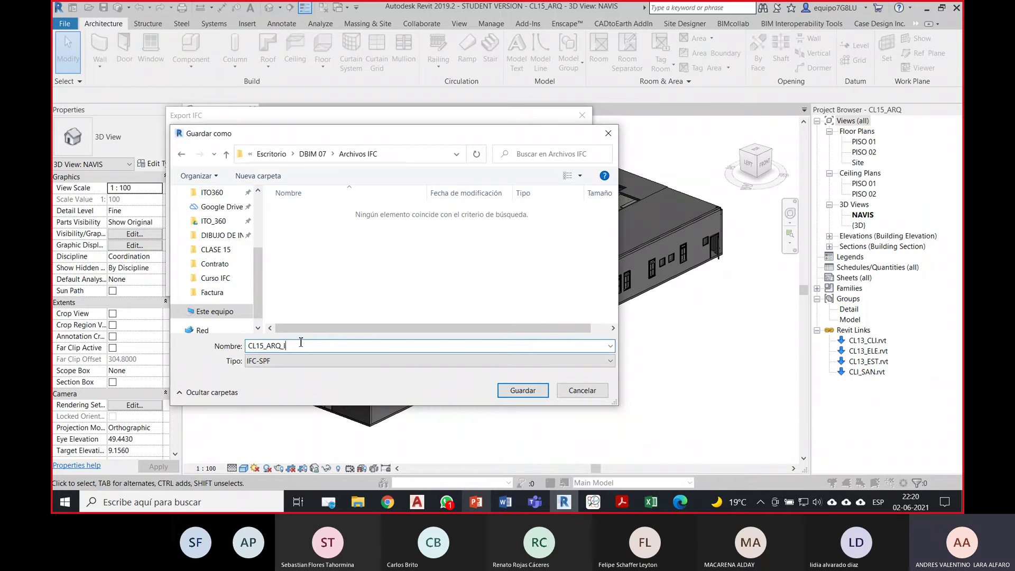
# Step: Name the file CL15_ARQ_IFC2X3 and run the IFC export
pyautogui.write('IFC2X3')
pyautogui.click(530, 393)
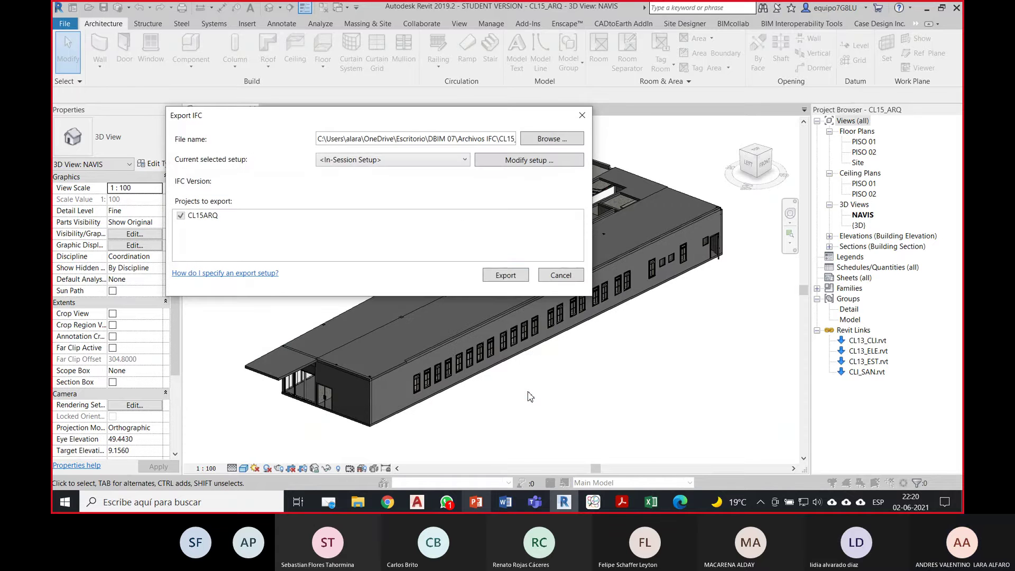
pyautogui.click(504, 275)
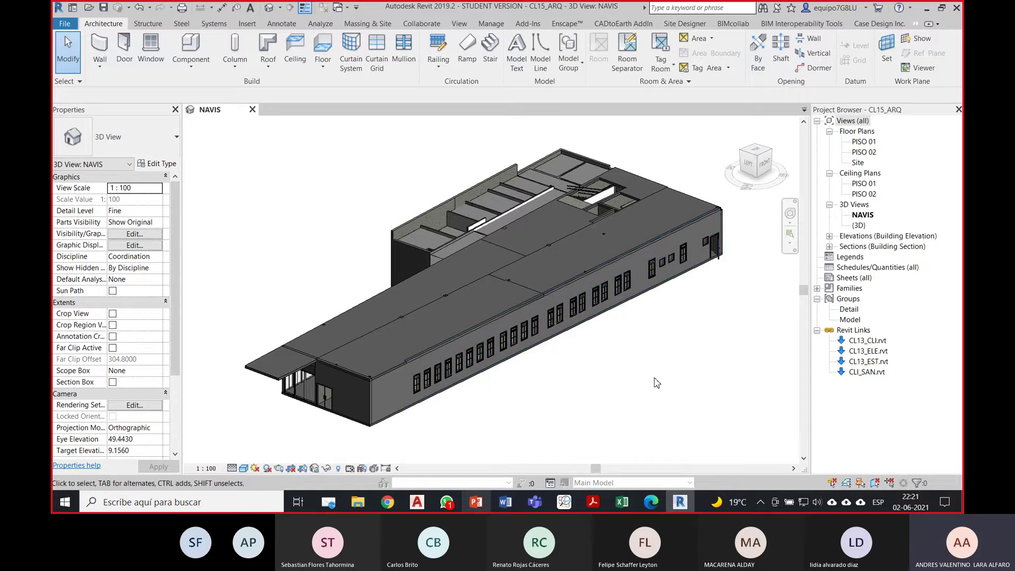
# Step: Open CL15_ARQ_IFC2X3 from DBIM 07\Archivos IFC in BIMcollab ZOOM
pyautogui.click(565, 502)
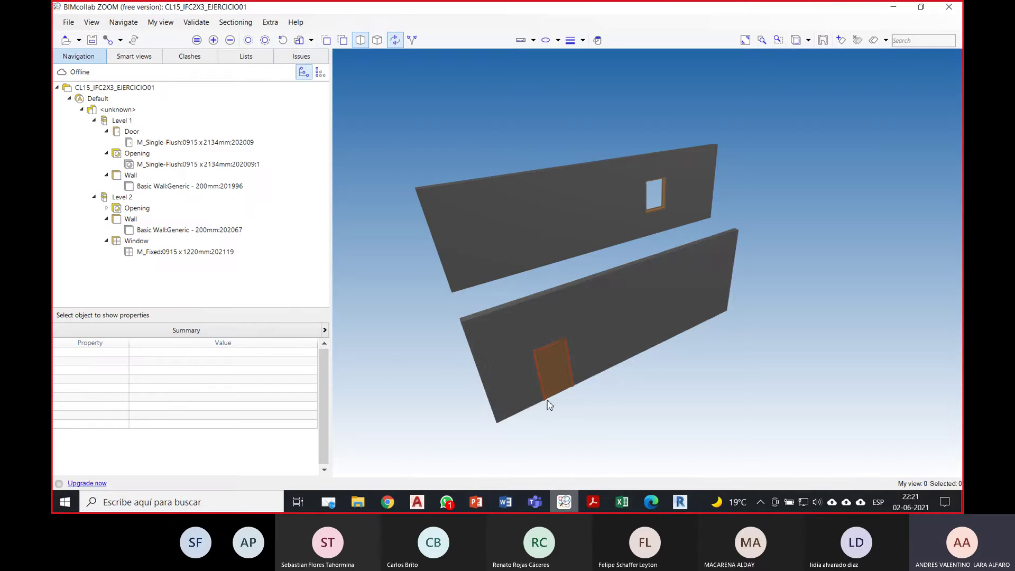
pyautogui.click(71, 27)
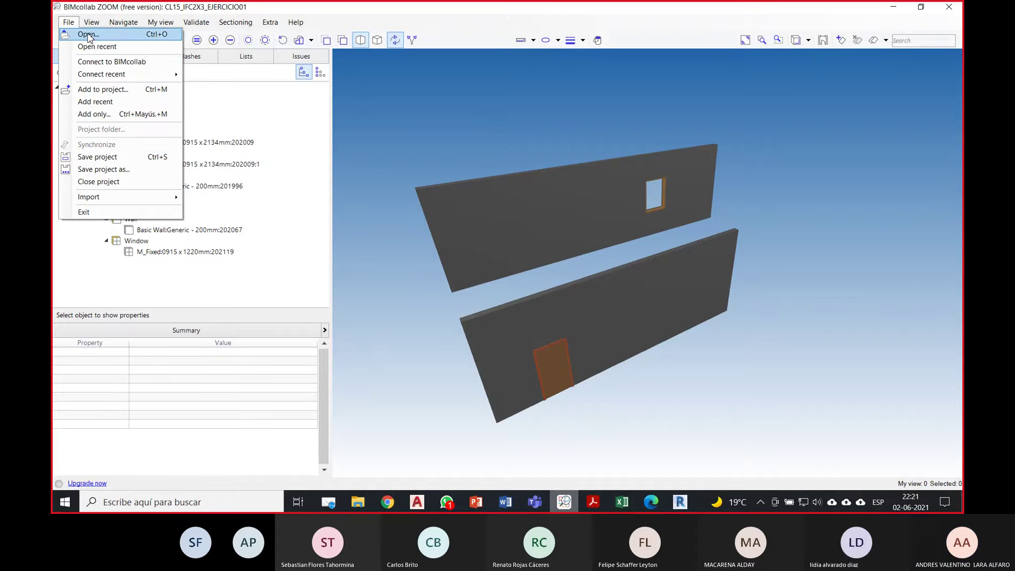
pyautogui.click(90, 36)
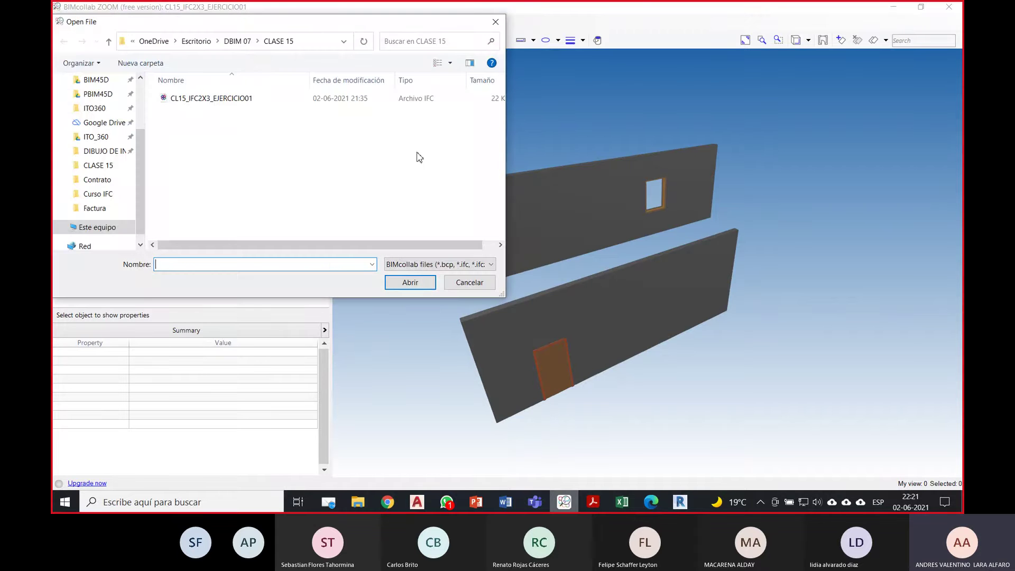
pyautogui.click(244, 41)
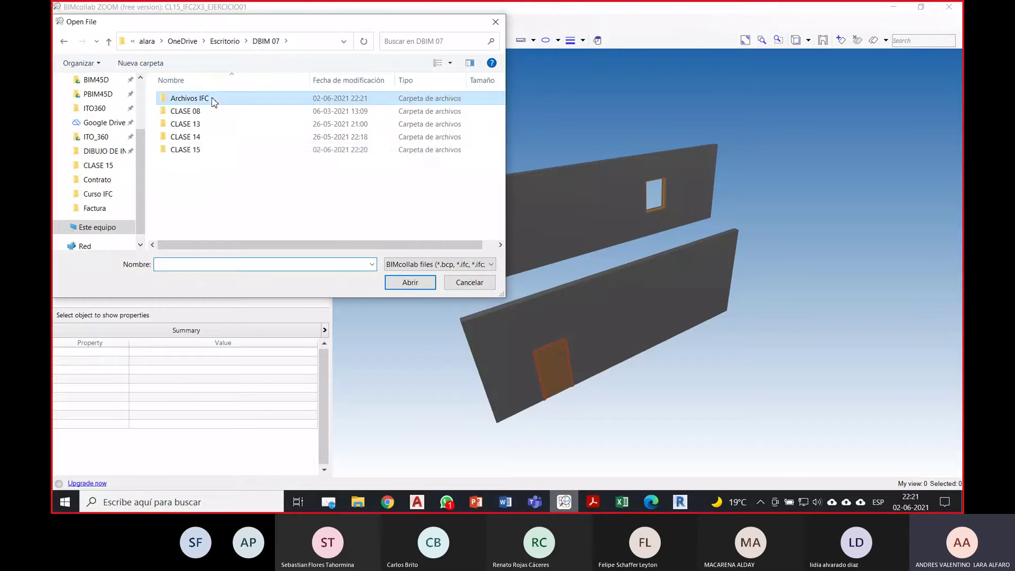
pyautogui.doubleClick(211, 99)
pyautogui.click(218, 100)
pyautogui.click(406, 284)
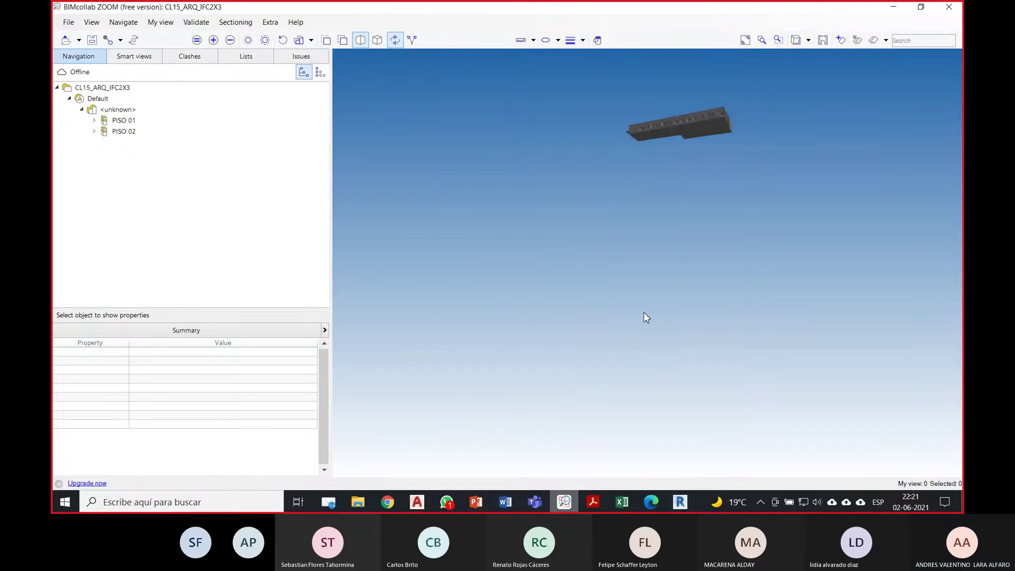
# Step: Orbit and zoom to view the roof and the glazed entrance end facade
pyautogui.moveTo(548, 199); pyautogui.dragTo(654, 288)
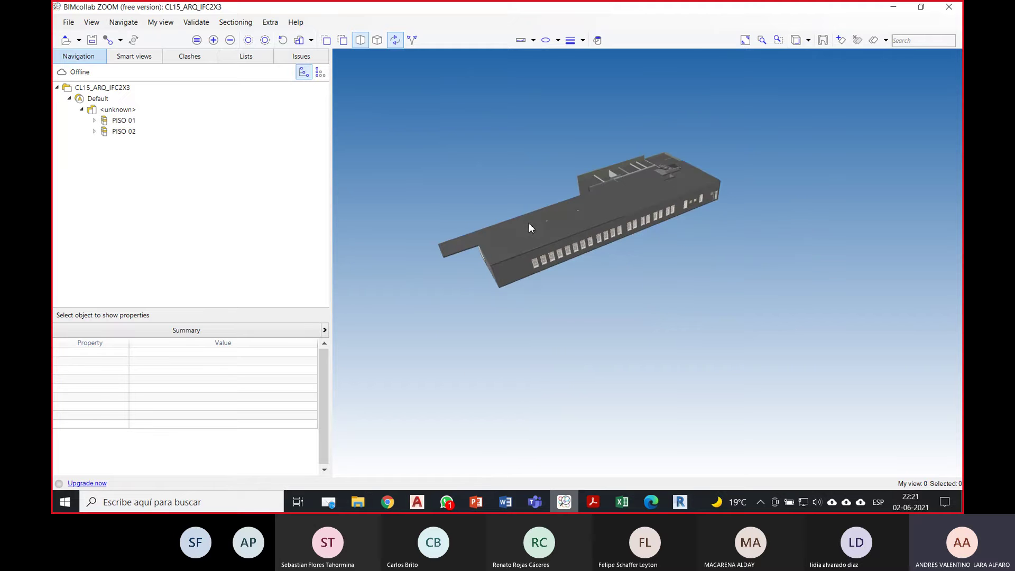
pyautogui.scroll(4, 529, 223)
pyautogui.moveTo(509, 258); pyautogui.dragTo(483, 290)
pyautogui.click(392, 501)
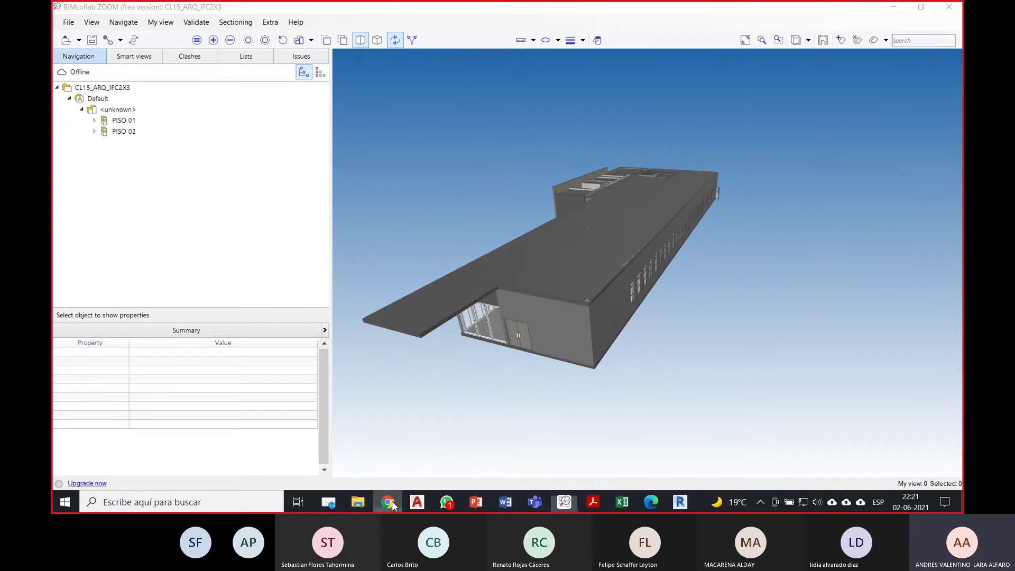
# Step: Download the free IFC 2019 add-in from the Autodesk App Store
pyautogui.click(649, 502)
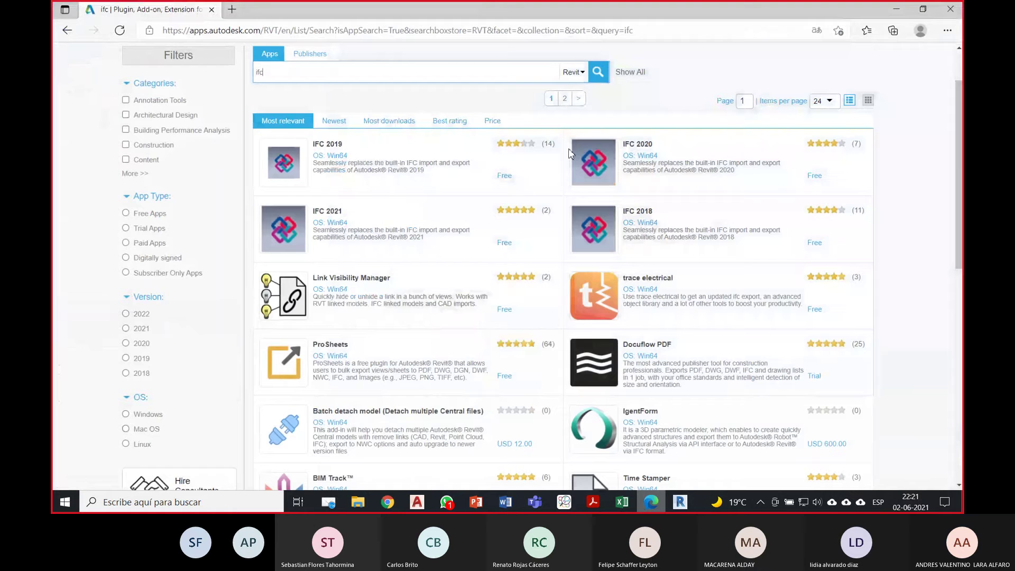
pyautogui.click(338, 146)
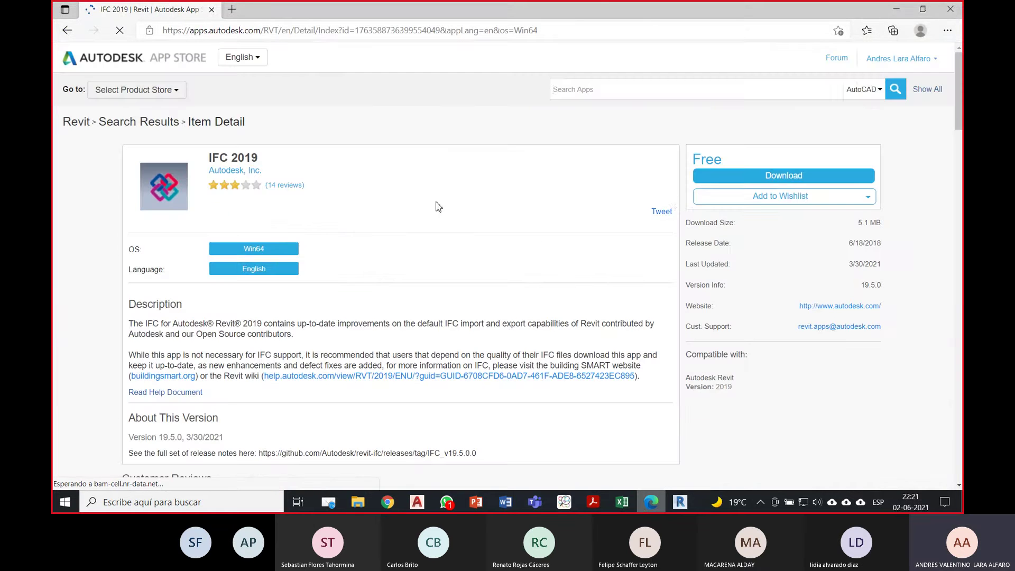
pyautogui.click(772, 177)
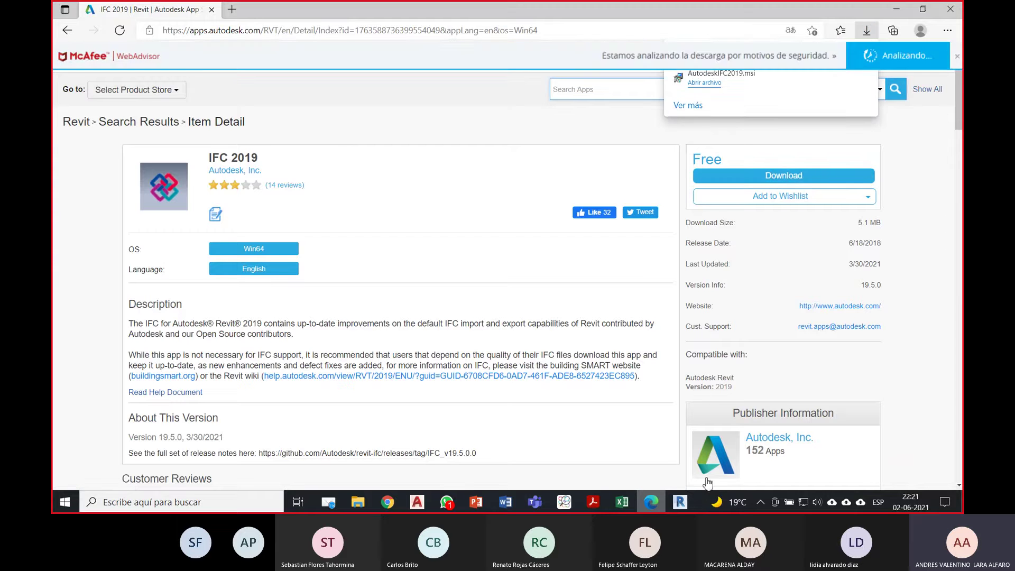
# Step: Close the Revit project without saving and exit Revit
pyautogui.click(679, 501)
pyautogui.click(70, 22)
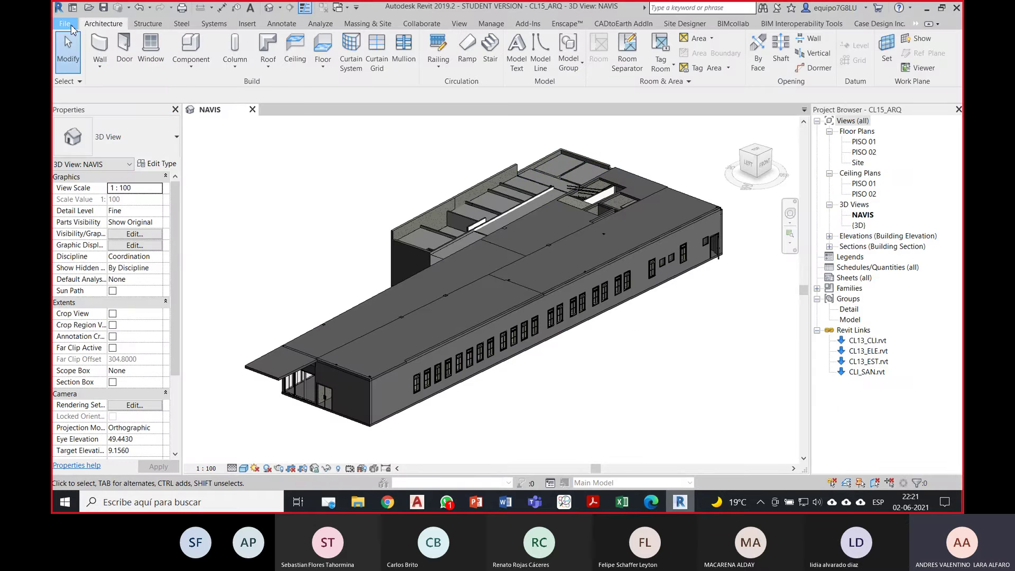
pyautogui.click(126, 298)
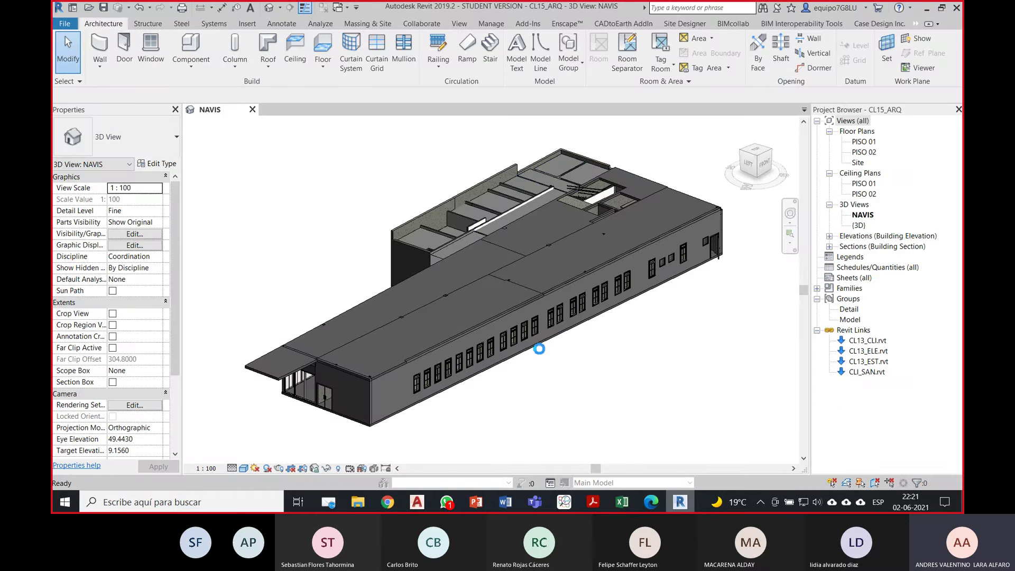
pyautogui.click(539, 256)
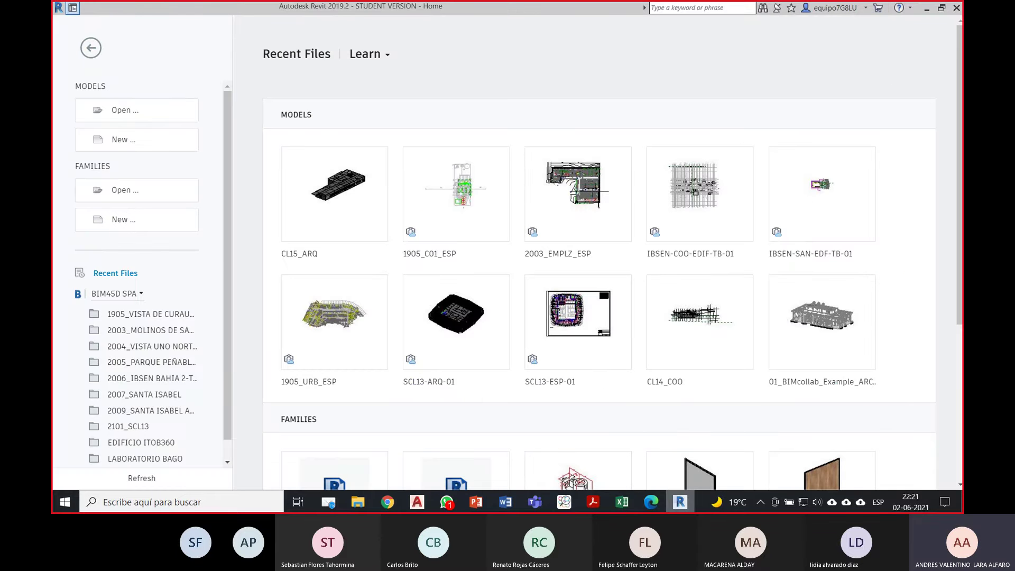
pyautogui.click(955, 8)
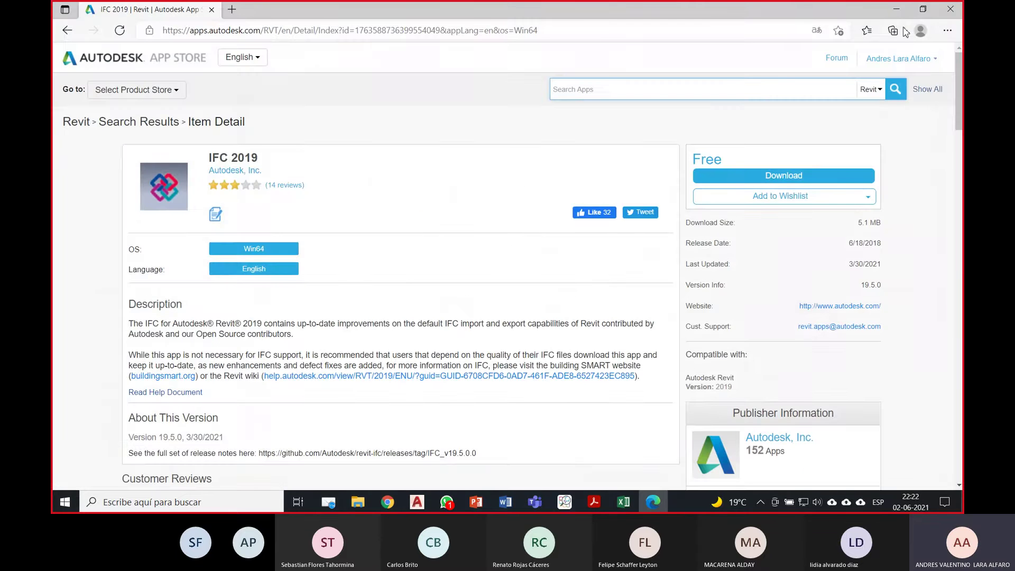
# Step: Run AutodeskIFC2019.msi from Edge's Downloads list
pyautogui.click(947, 31)
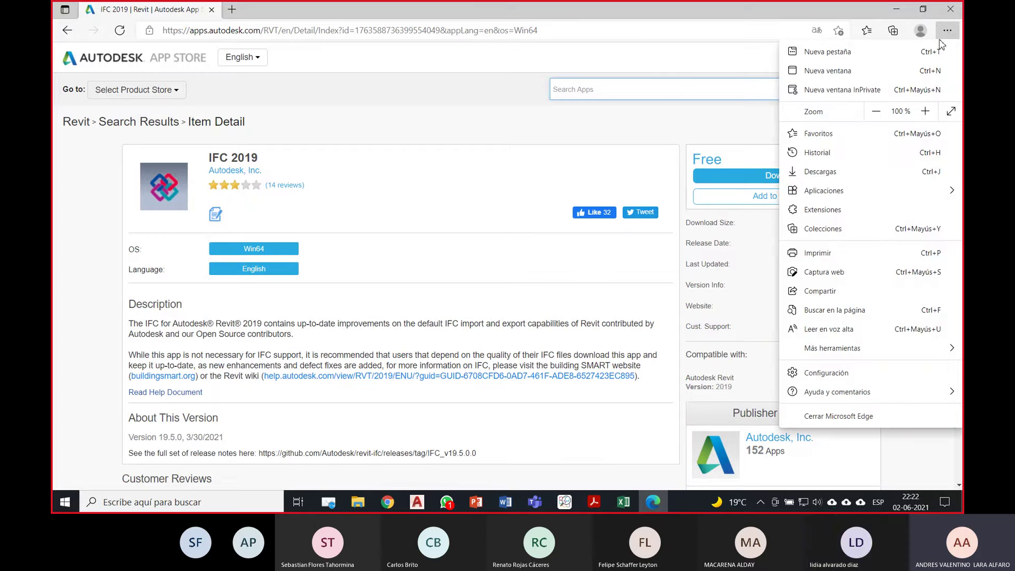
pyautogui.click(825, 171)
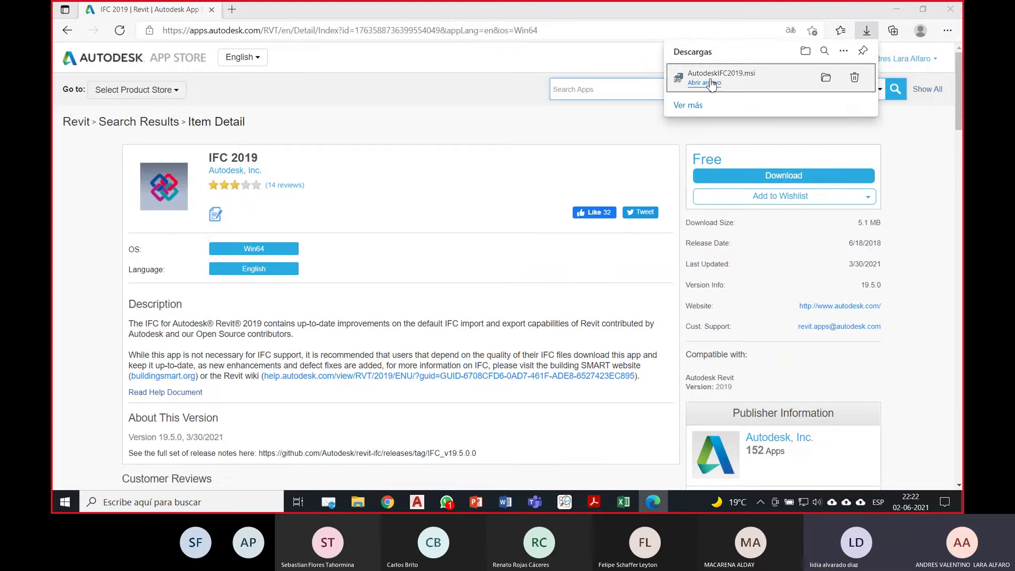
pyautogui.click(708, 83)
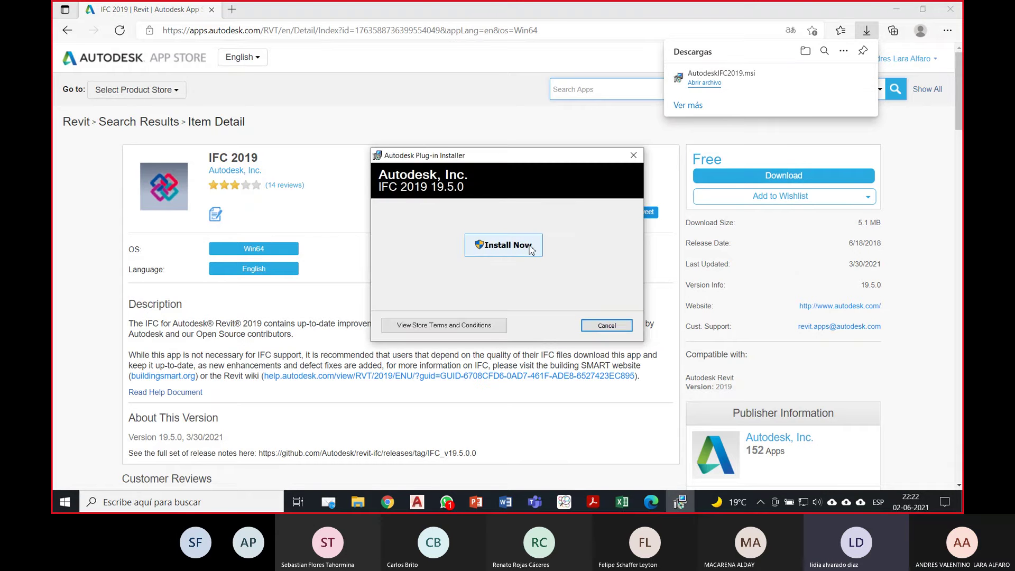
# Step: Install the IFC 2019 19.5.0 plug-in and close the installer after the success message
pyautogui.moveTo(515, 156); pyautogui.dragTo(425, 253)
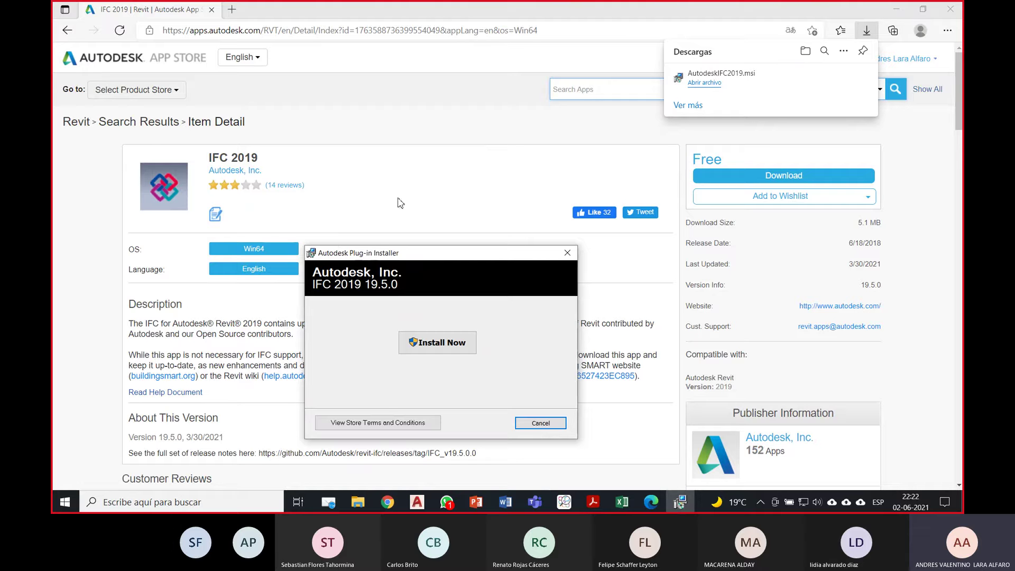
pyautogui.click(453, 346)
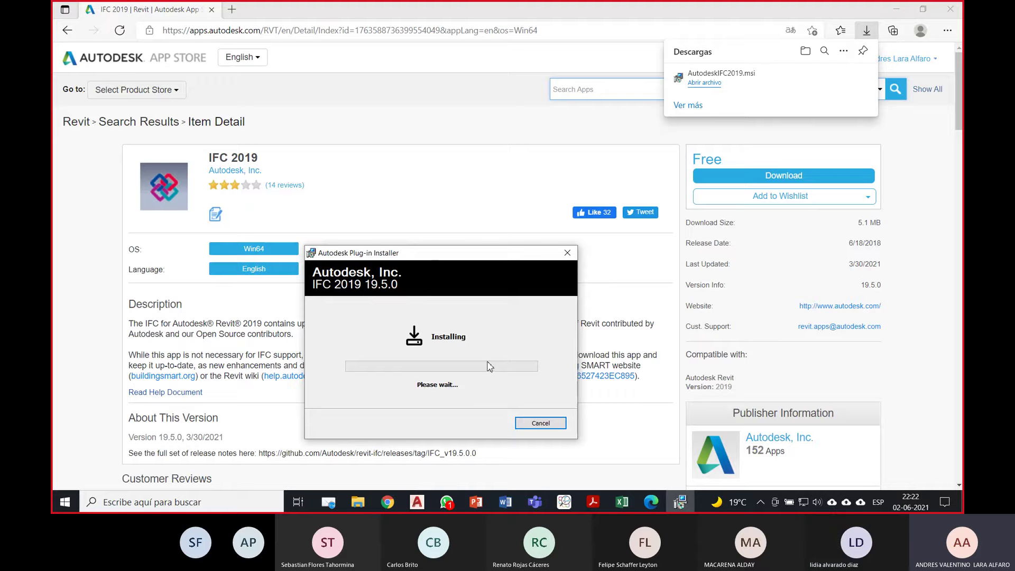
pyautogui.moveTo(492, 253); pyautogui.dragTo(510, 135)
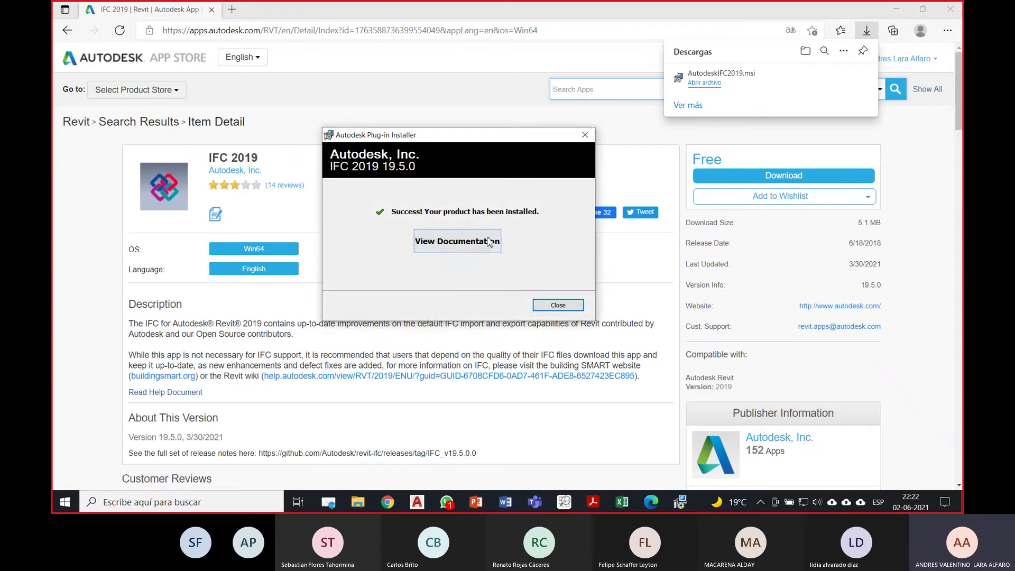
pyautogui.click(553, 305)
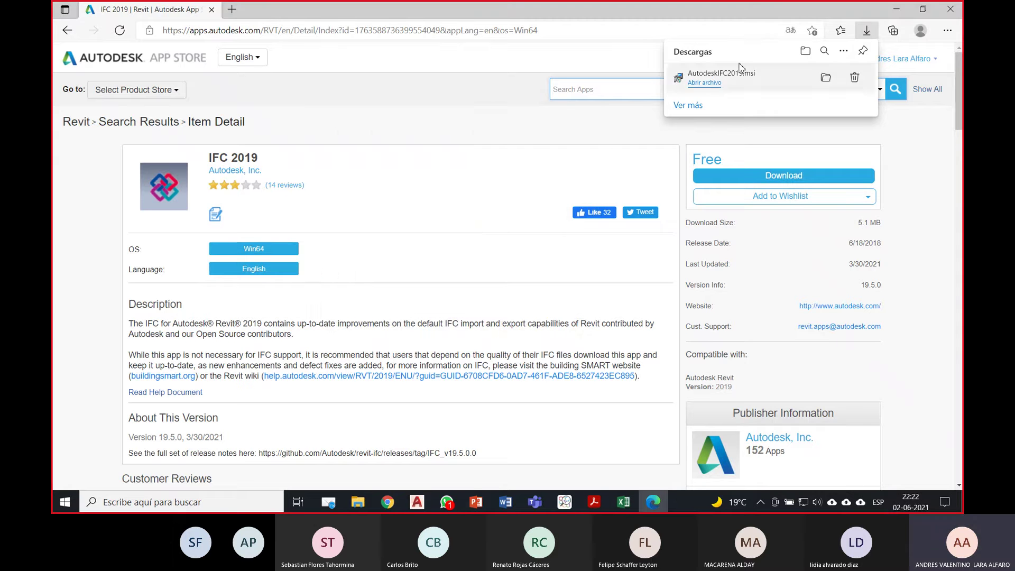
# Step: Minimize the open windows and launch Revit 2019 from the desktop
pyautogui.click(895, 9)
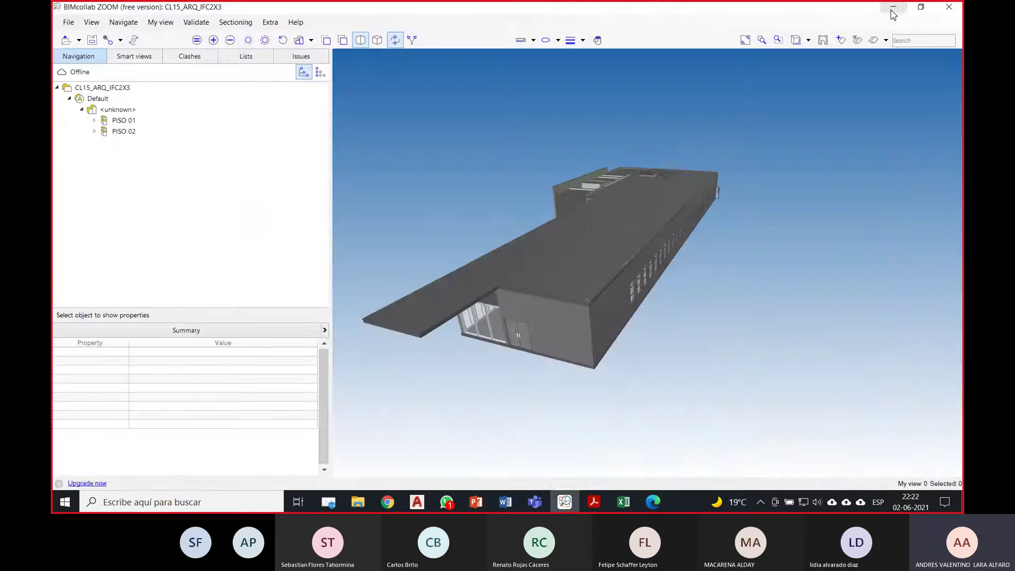
pyautogui.click(892, 11)
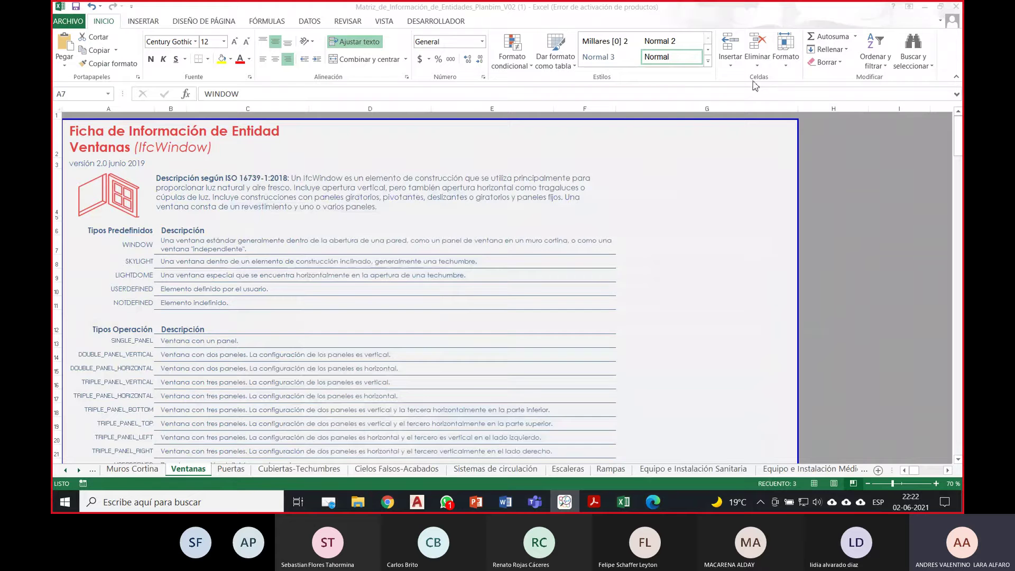
pyautogui.click(928, 11)
pyautogui.click(357, 444)
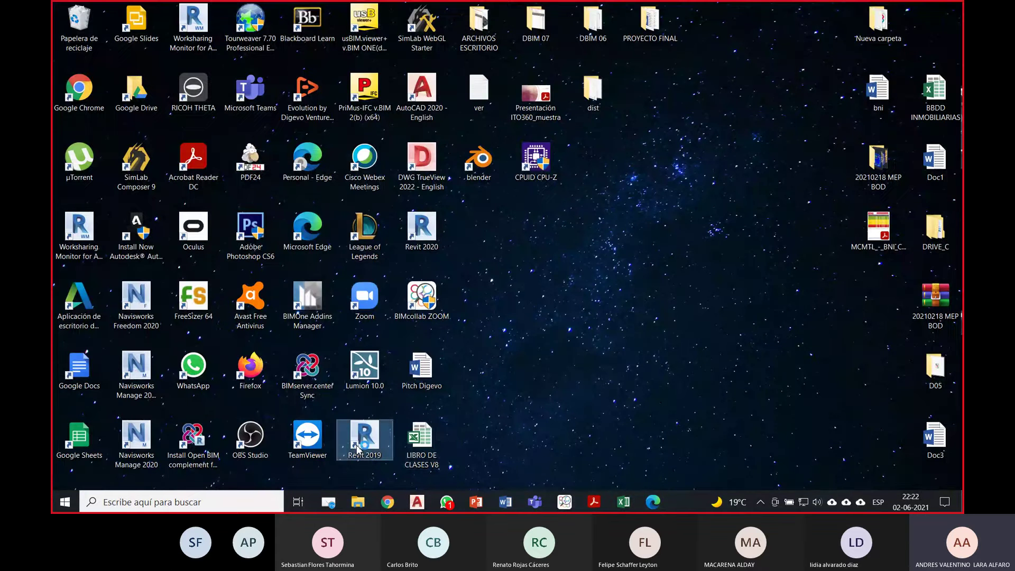
# Step: Orbit the ZOOM model and inspect the file, Default site and <unknown> building properties
pyautogui.click(569, 506)
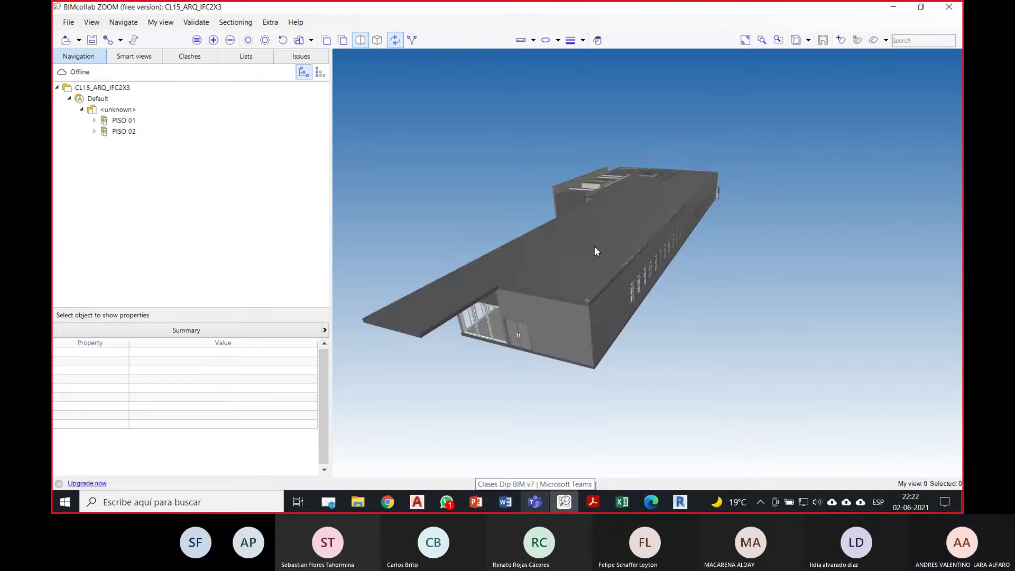
pyautogui.moveTo(594, 249); pyautogui.dragTo(624, 355)
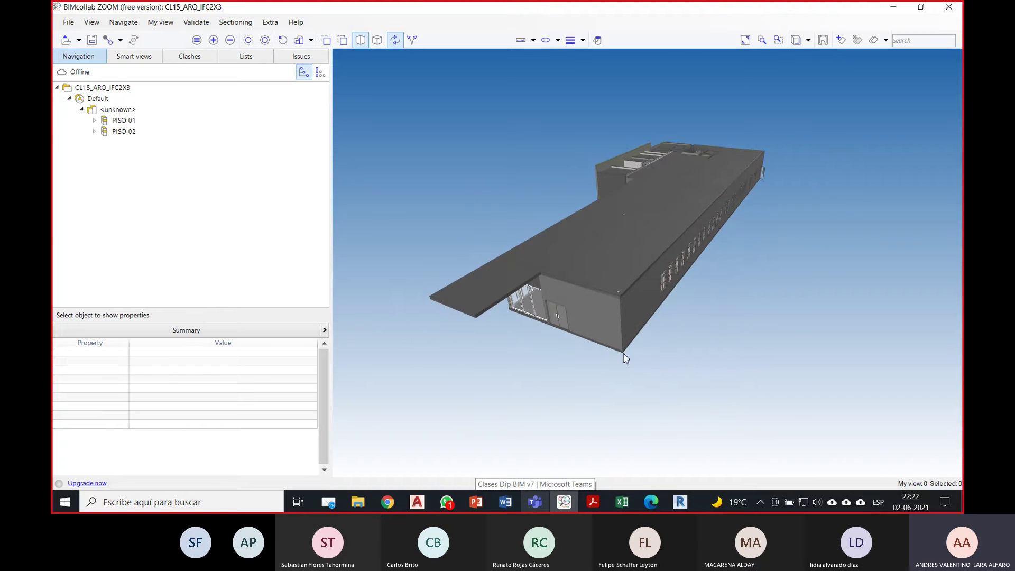
pyautogui.moveTo(585, 213); pyautogui.dragTo(600, 254)
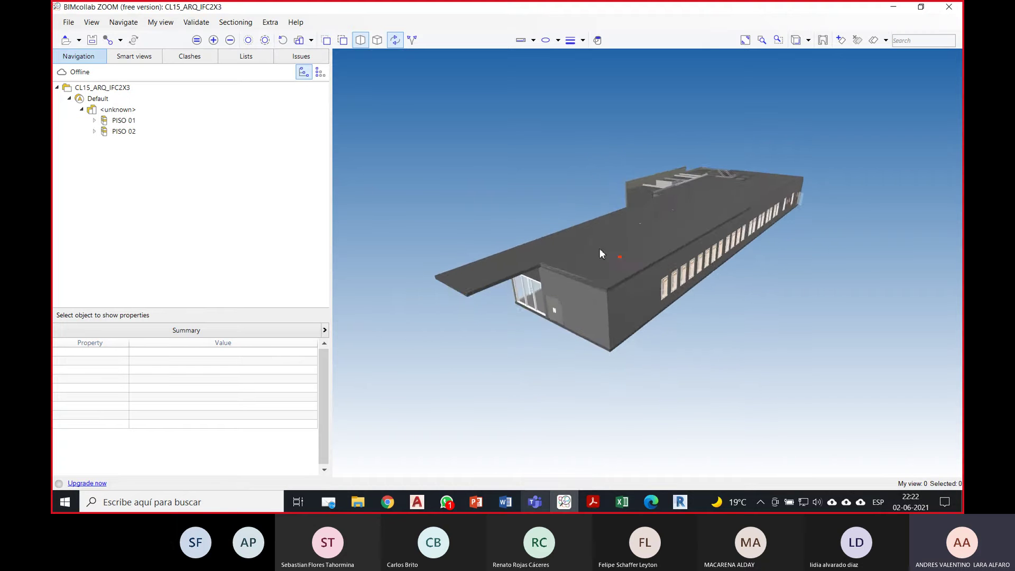
pyautogui.click(106, 87)
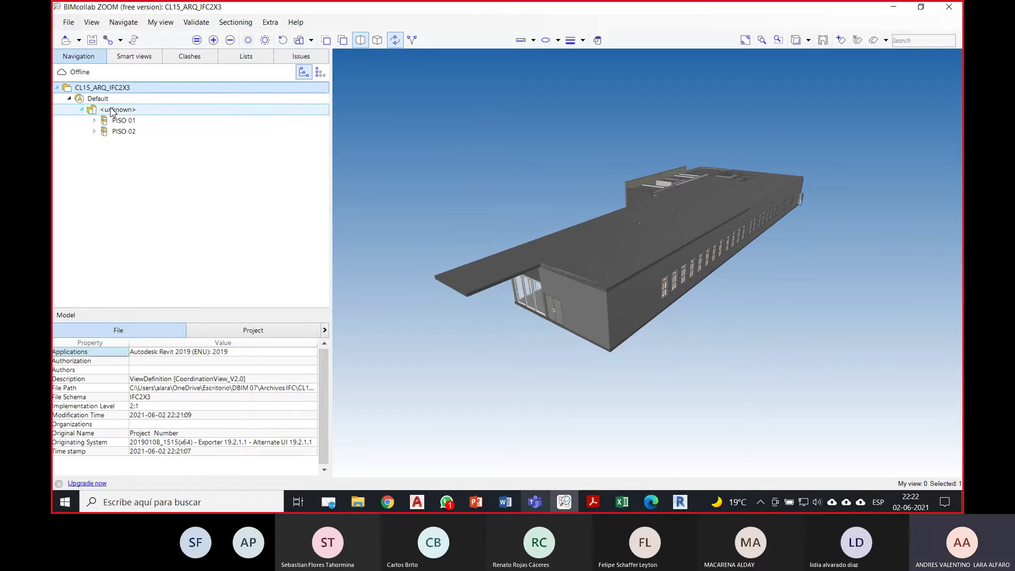
pyautogui.click(100, 99)
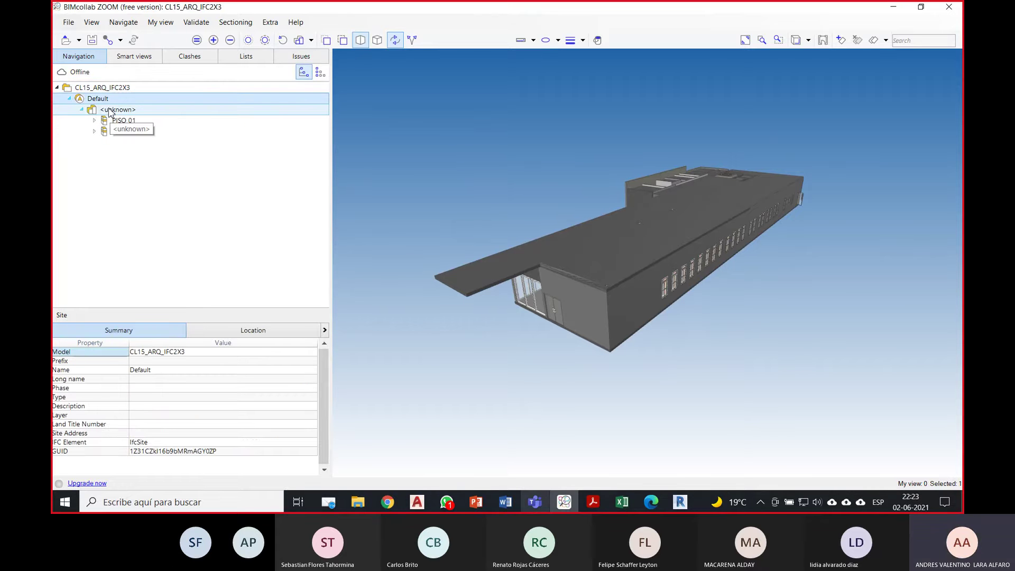
pyautogui.click(109, 109)
pyautogui.click(102, 100)
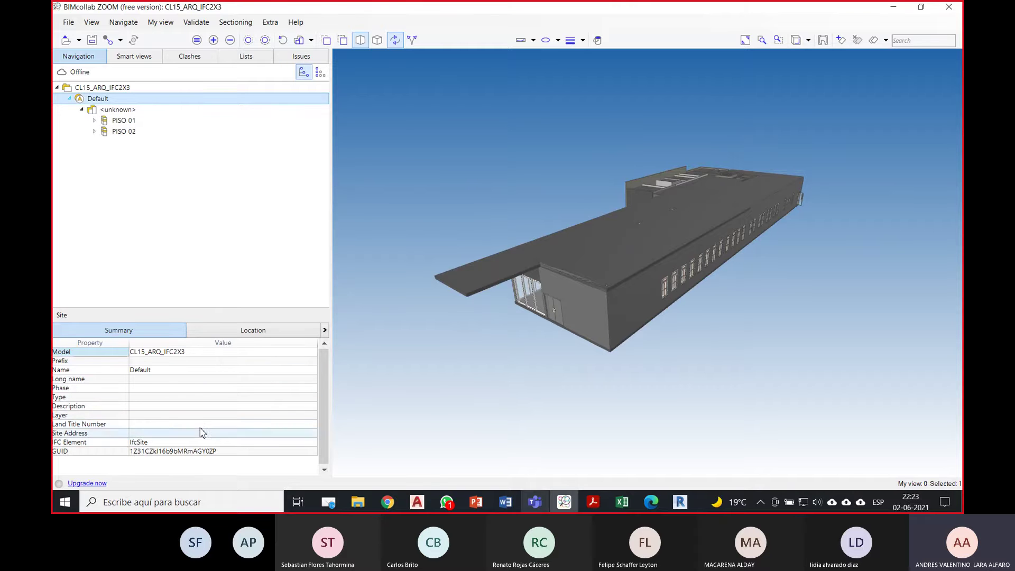
pyautogui.click(121, 88)
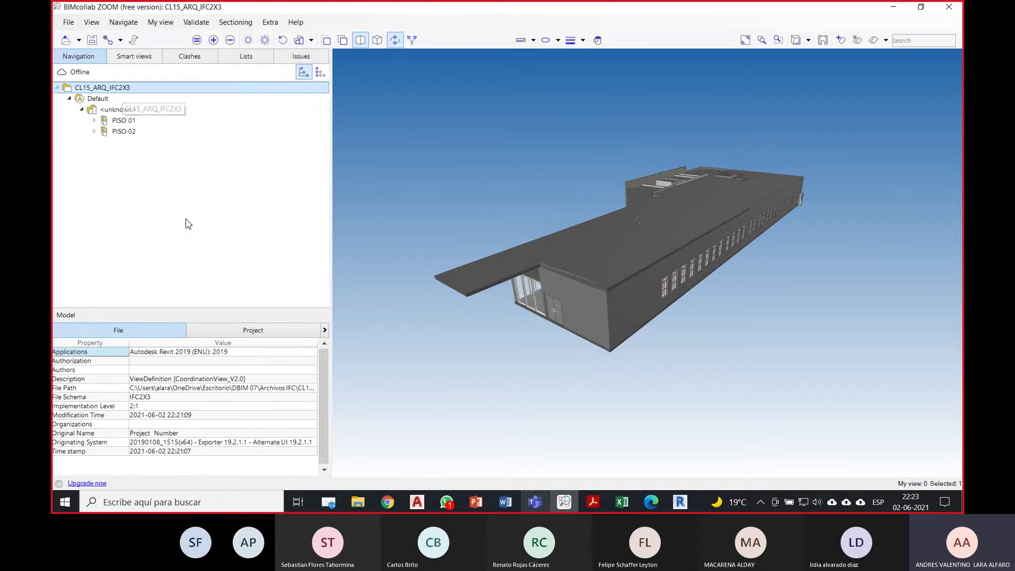
# Step: Expand PISO 01, select its Column, Covering and Curtain Wall categories, then clear the selection
pyautogui.click(83, 110)
pyautogui.click(83, 111)
pyautogui.click(94, 121)
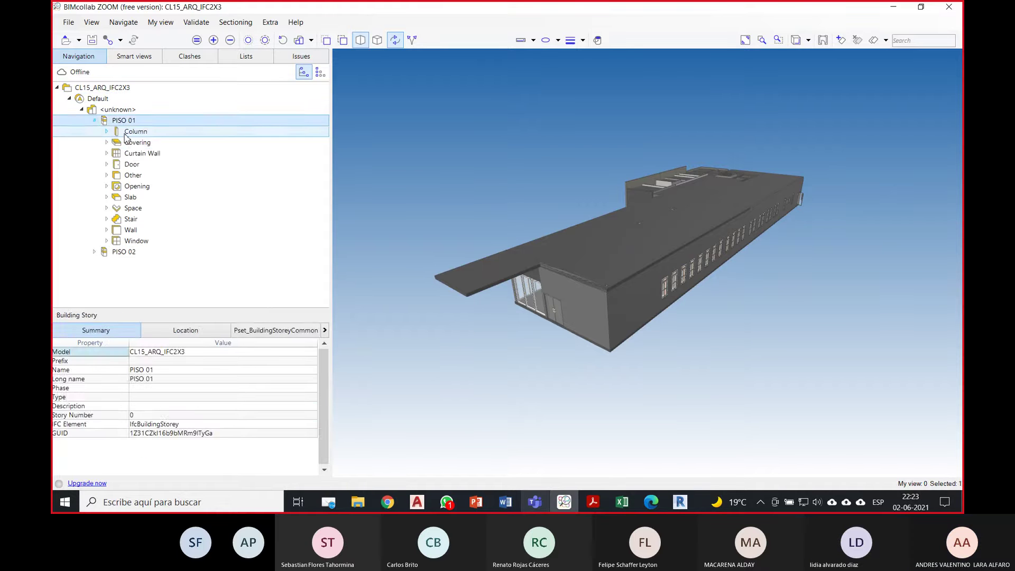
pyautogui.click(125, 134)
pyautogui.click(130, 143)
pyautogui.click(133, 154)
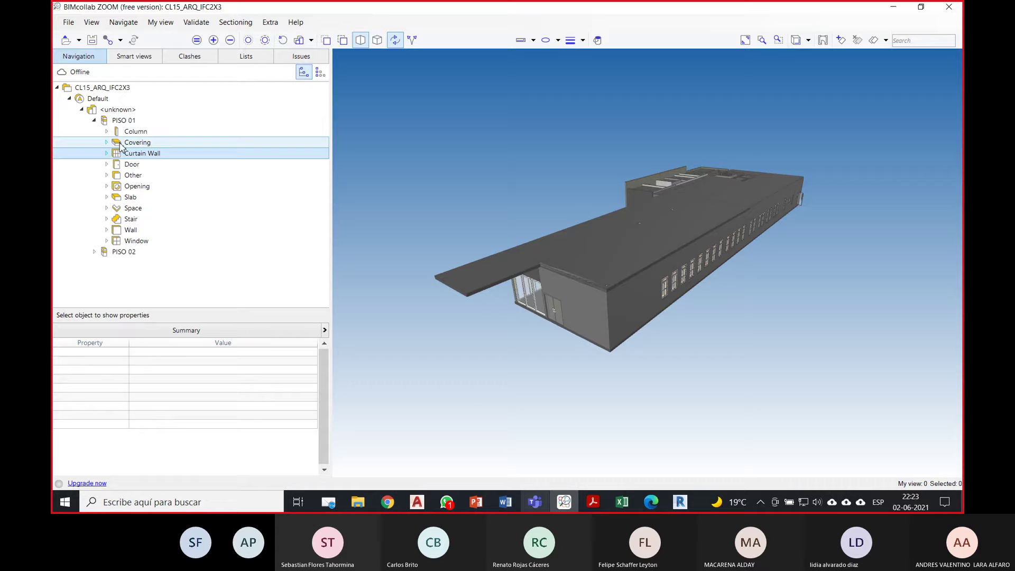
pyautogui.click(94, 122)
pyautogui.click(435, 138)
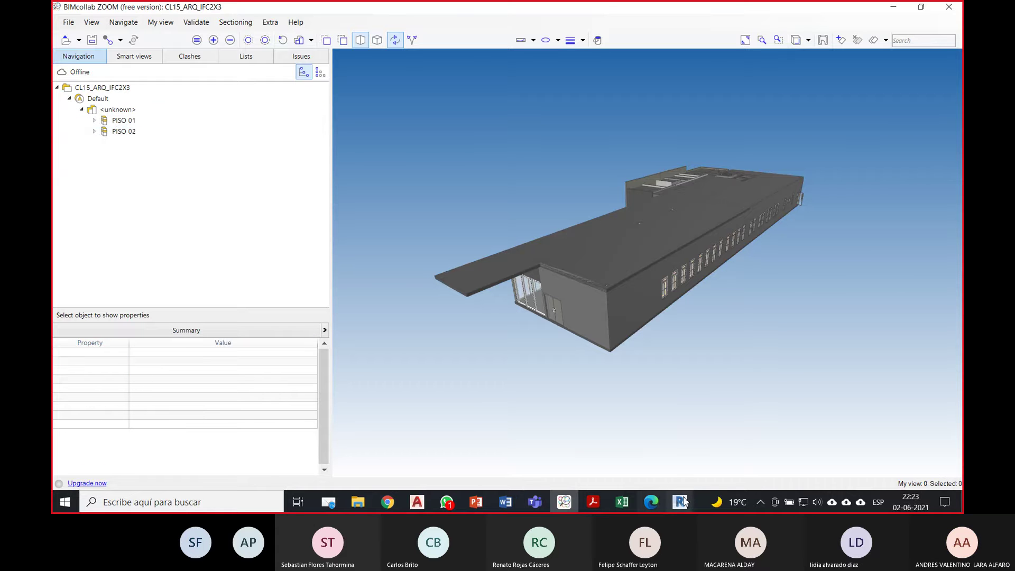
pyautogui.moveTo(687, 498)
pyautogui.click(690, 477)
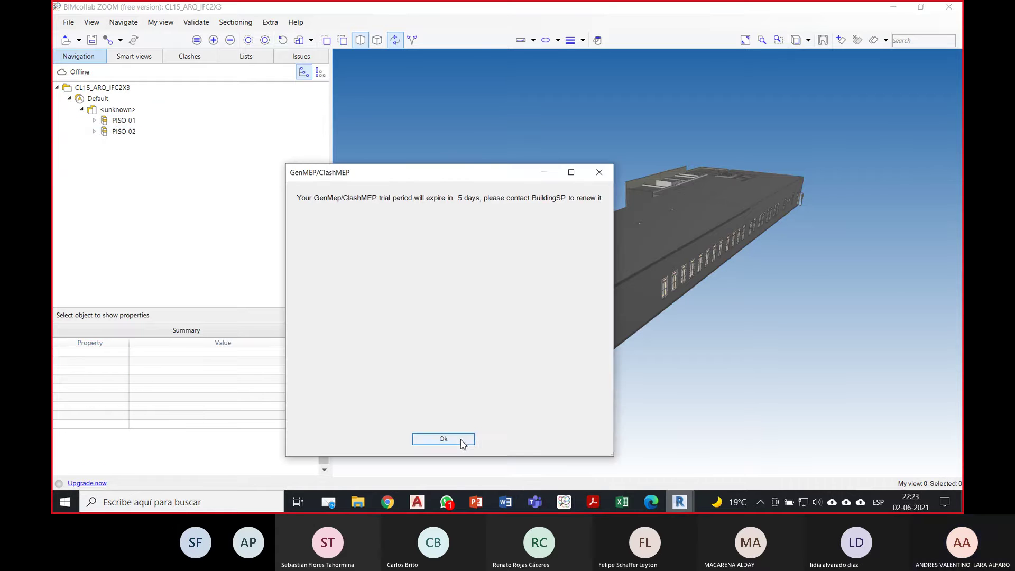
# Step: Dismiss the ClashMEP notice, open recent CL15_ARQ in Revit, and orbit ZOOM's windowed facade
pyautogui.click(443, 439)
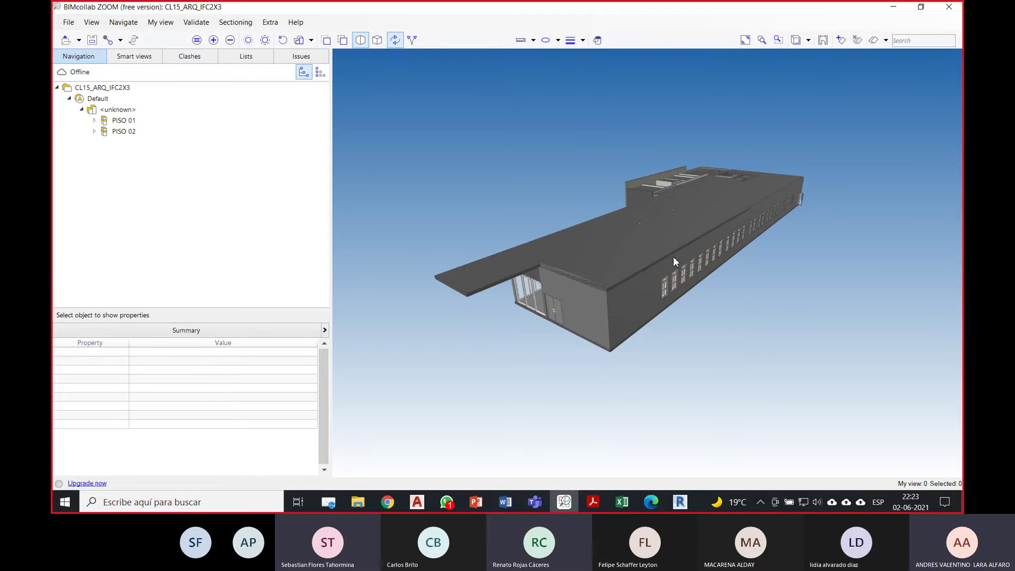
pyautogui.moveTo(850, 215); pyautogui.dragTo(527, 203)
pyautogui.click(680, 502)
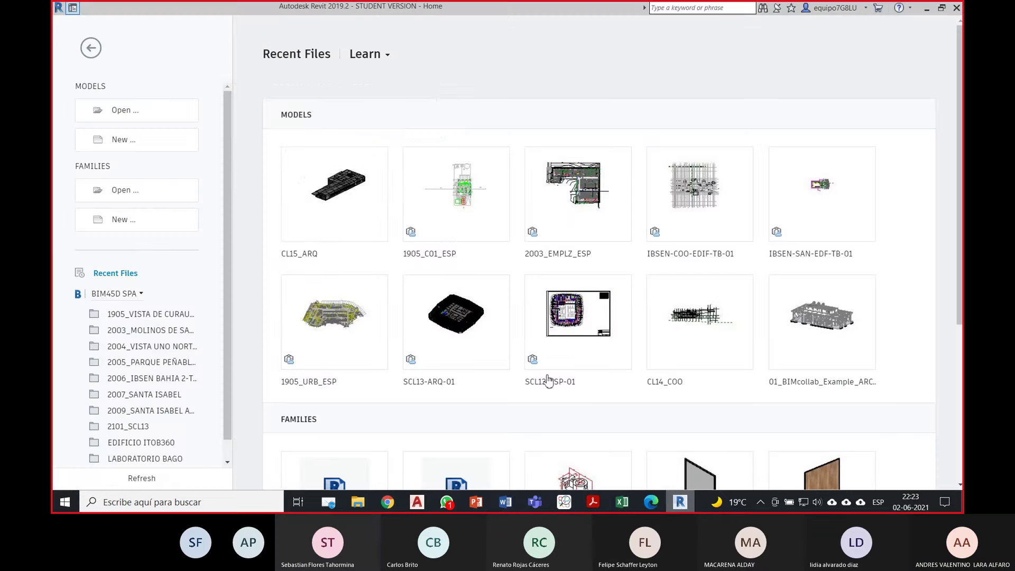
pyautogui.click(359, 210)
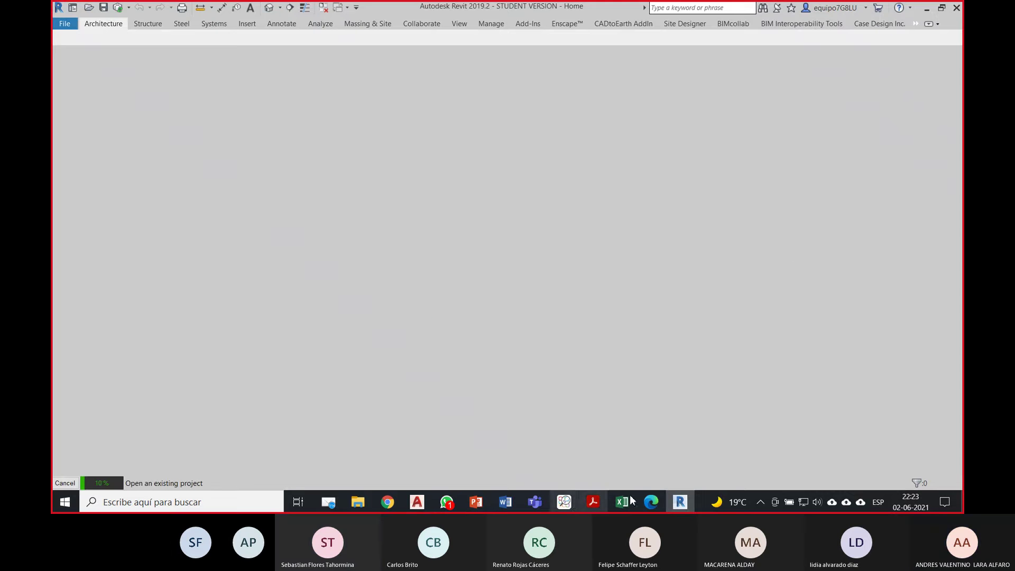
pyautogui.click(564, 500)
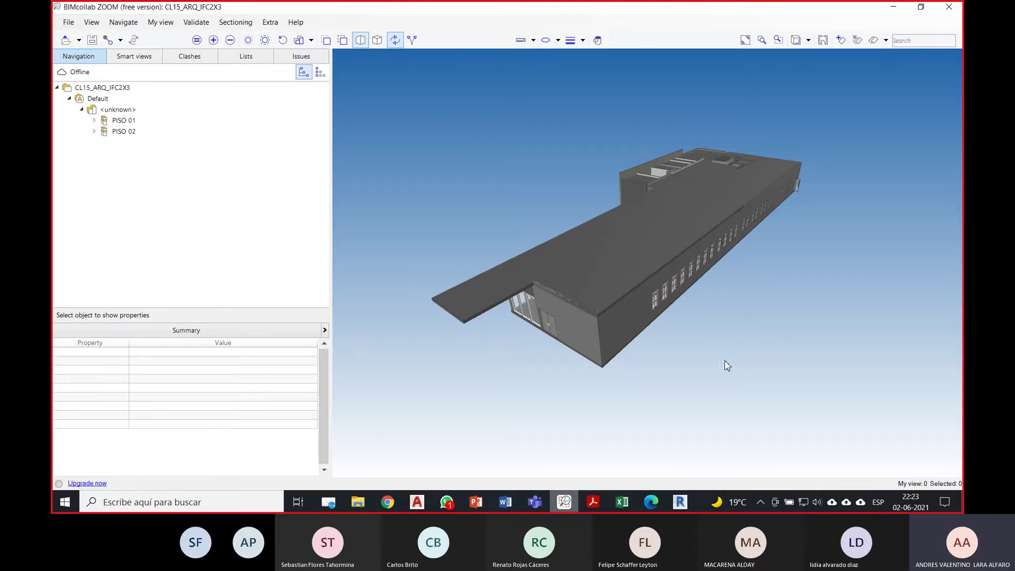
pyautogui.moveTo(689, 346); pyautogui.dragTo(725, 322)
# Step: Zoom in on the building's windowed facade, then switch to Revit with CL15_ARQ open
pyautogui.scroll(2, 494, 280)
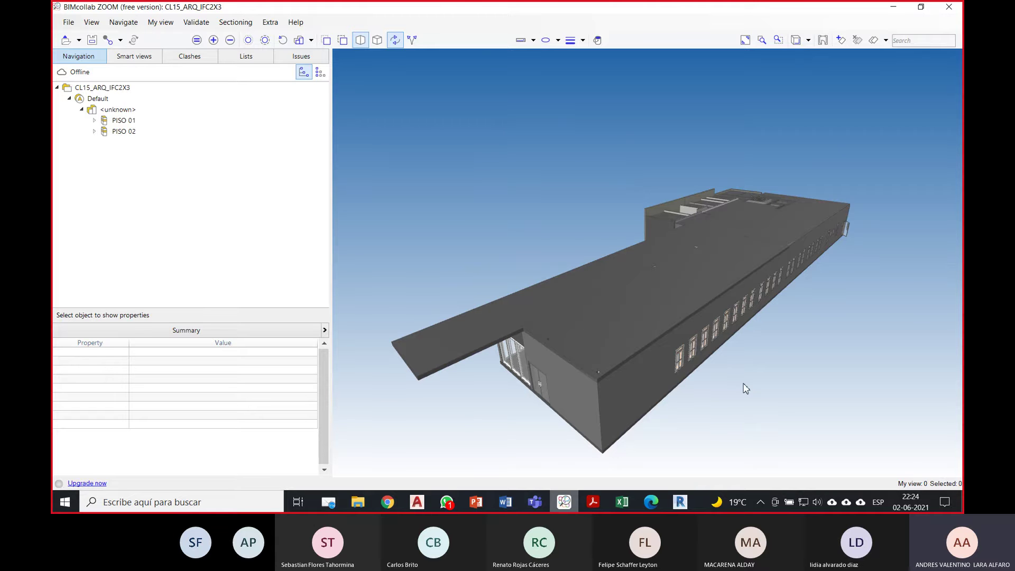
pyautogui.moveTo(731, 403); pyautogui.dragTo(722, 361)
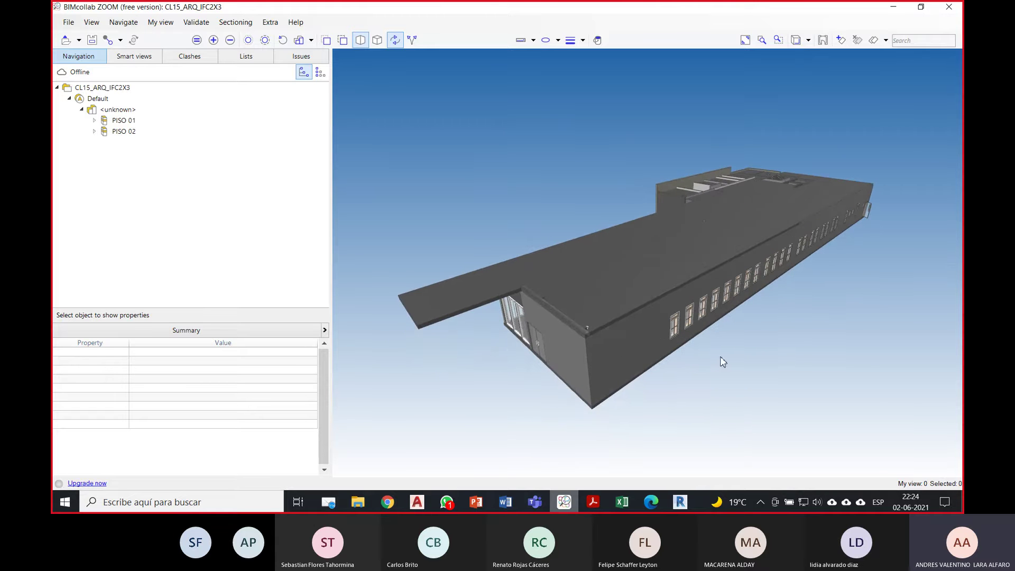
pyautogui.click(689, 502)
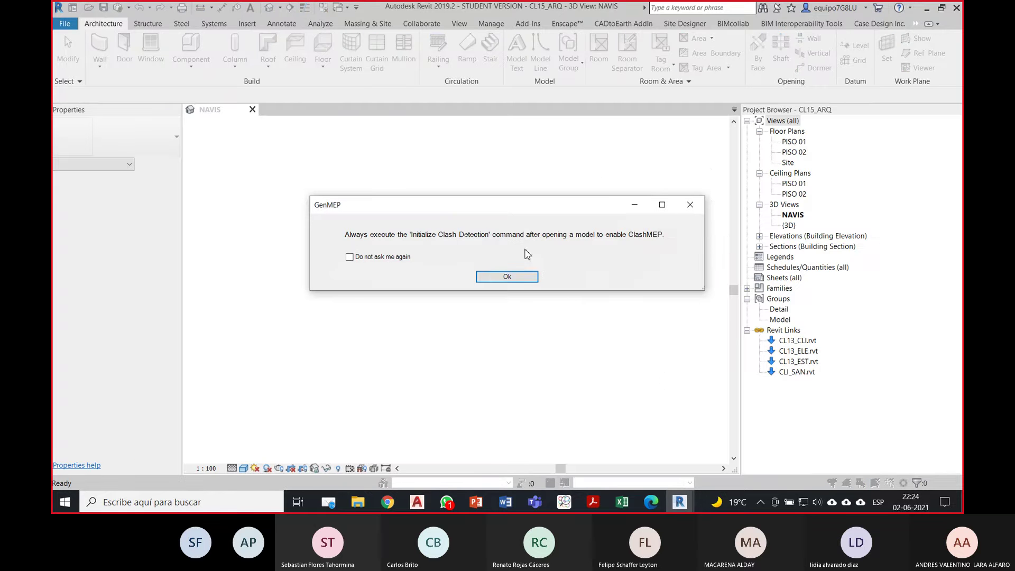
# Step: Dismiss the GenMEP and unresolved-links notices, then start an IFC export of CL15_ARQ
pyautogui.click(515, 276)
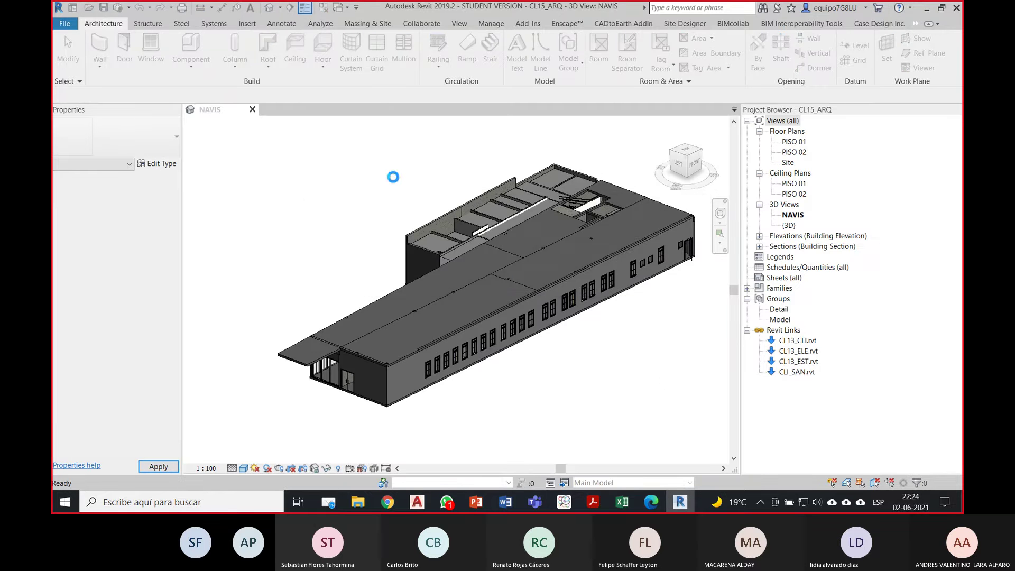
pyautogui.click(449, 265)
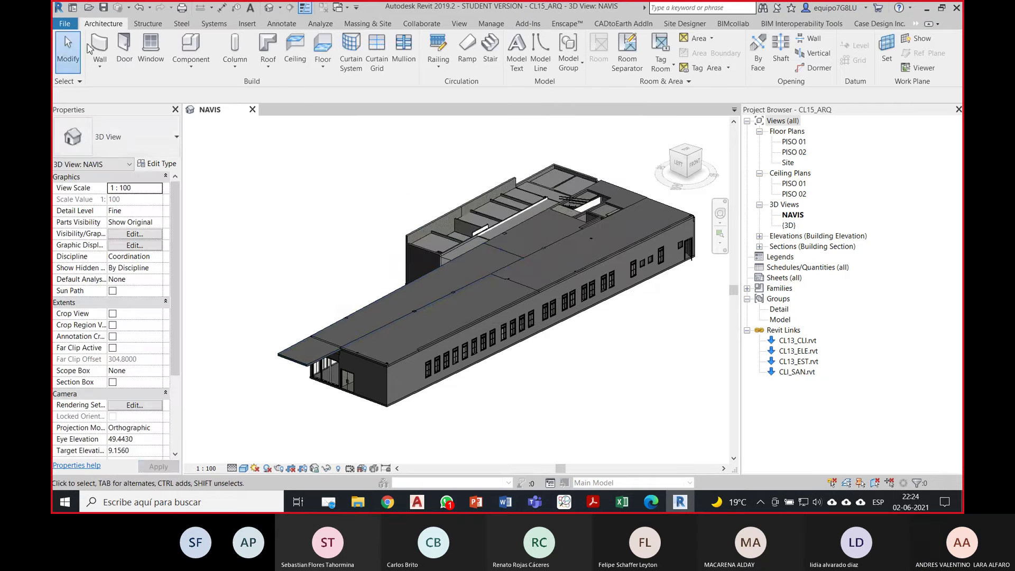
pyautogui.click(64, 23)
pyautogui.moveTo(134, 228)
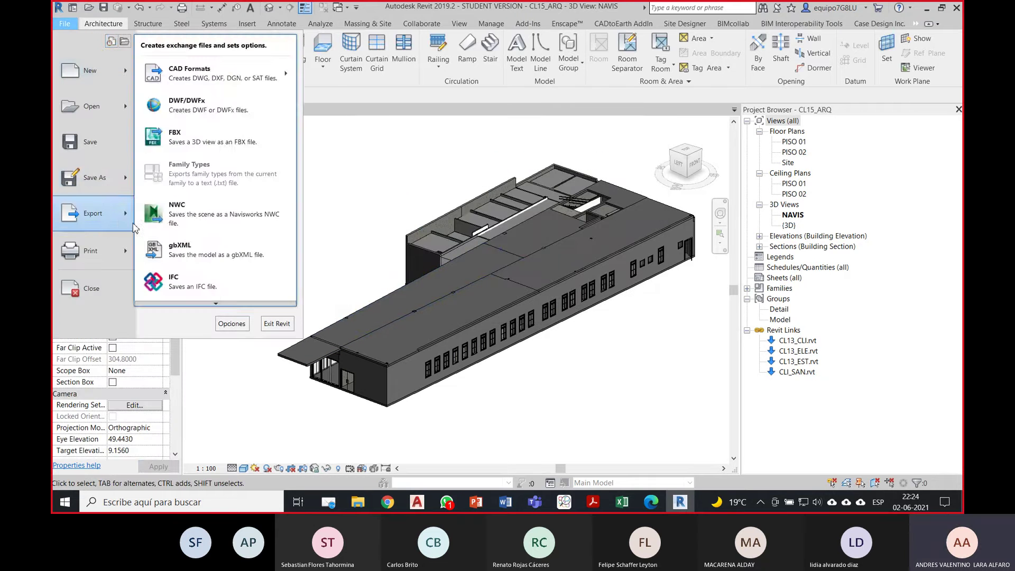
pyautogui.click(214, 283)
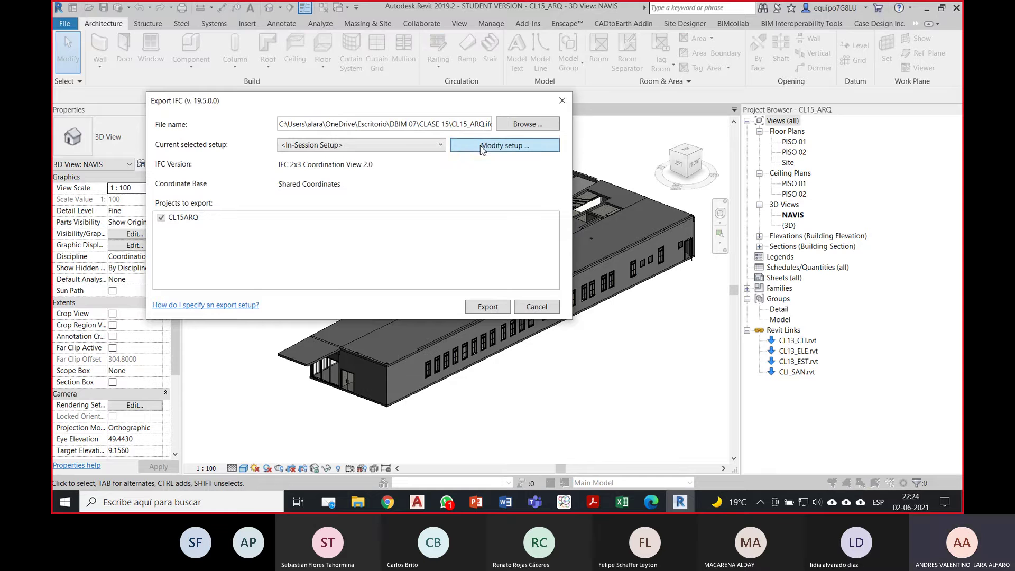
pyautogui.click(482, 145)
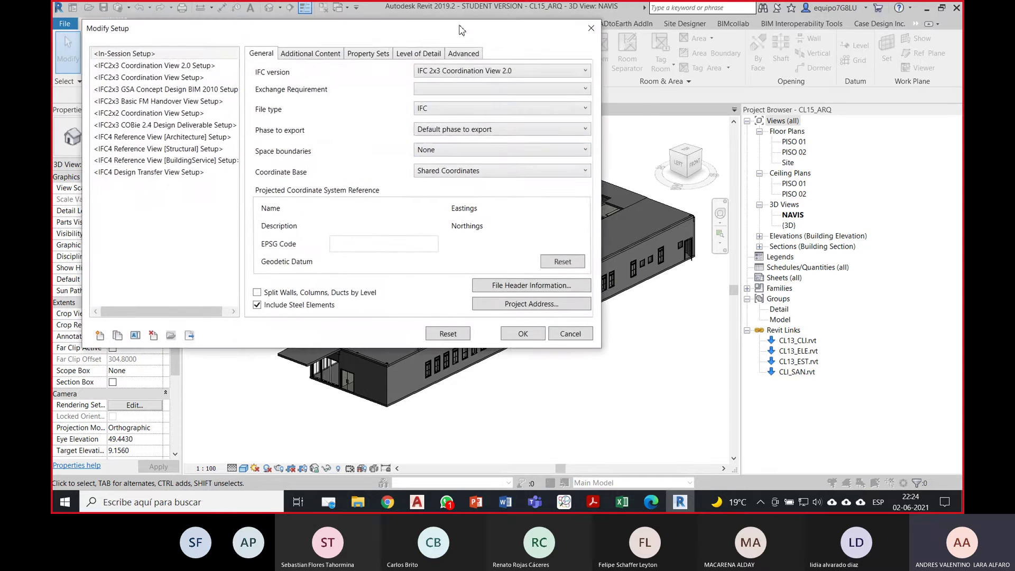
pyautogui.moveTo(459, 30); pyautogui.dragTo(517, 79)
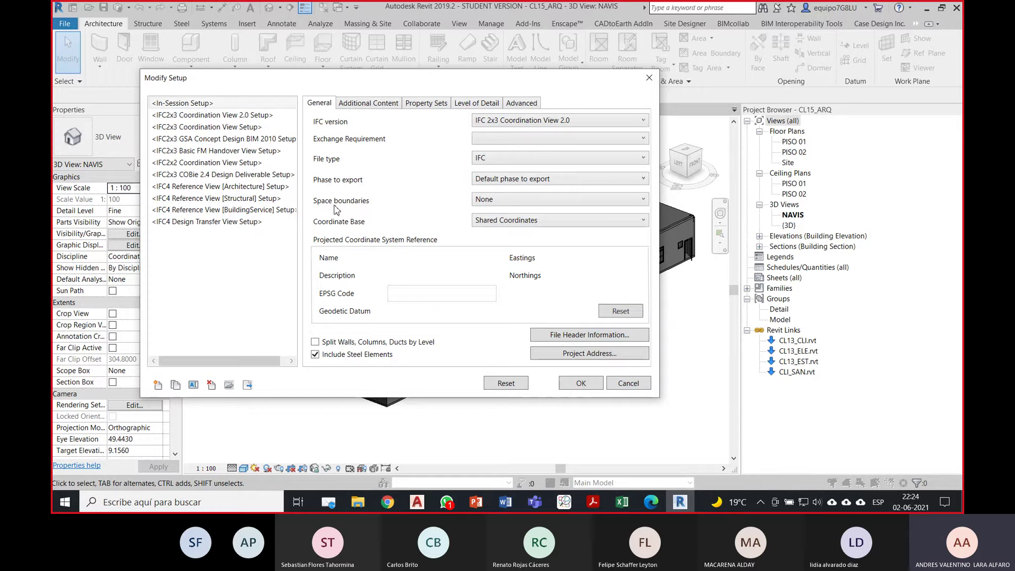
pyautogui.click(500, 222)
pyautogui.click(527, 221)
pyautogui.click(546, 223)
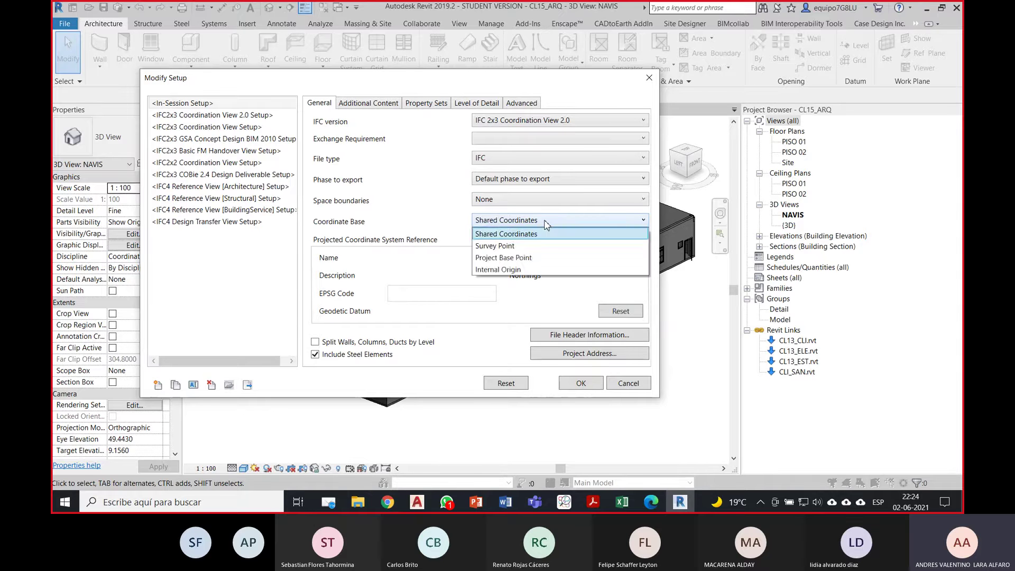
pyautogui.click(544, 222)
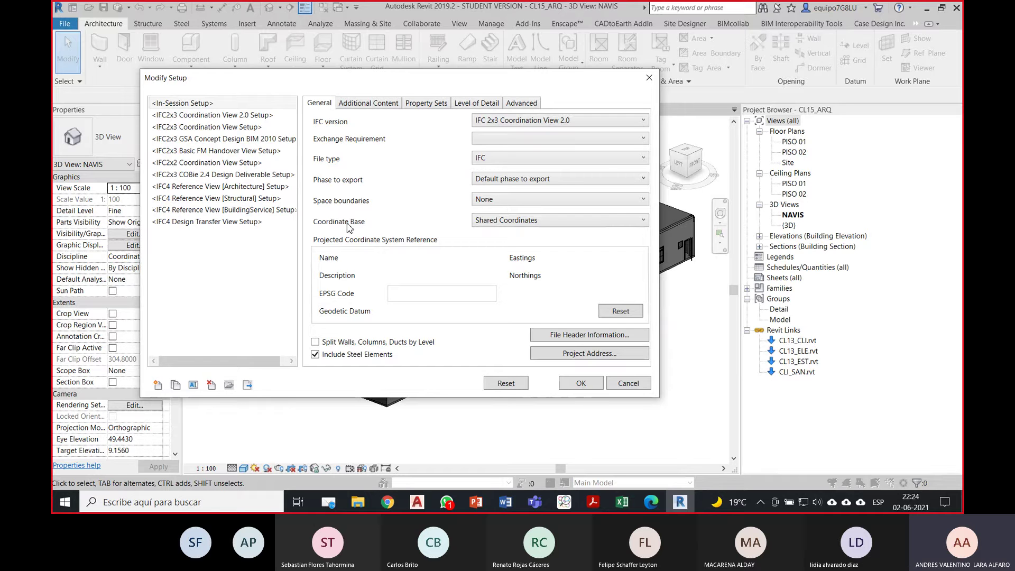
pyautogui.click(486, 223)
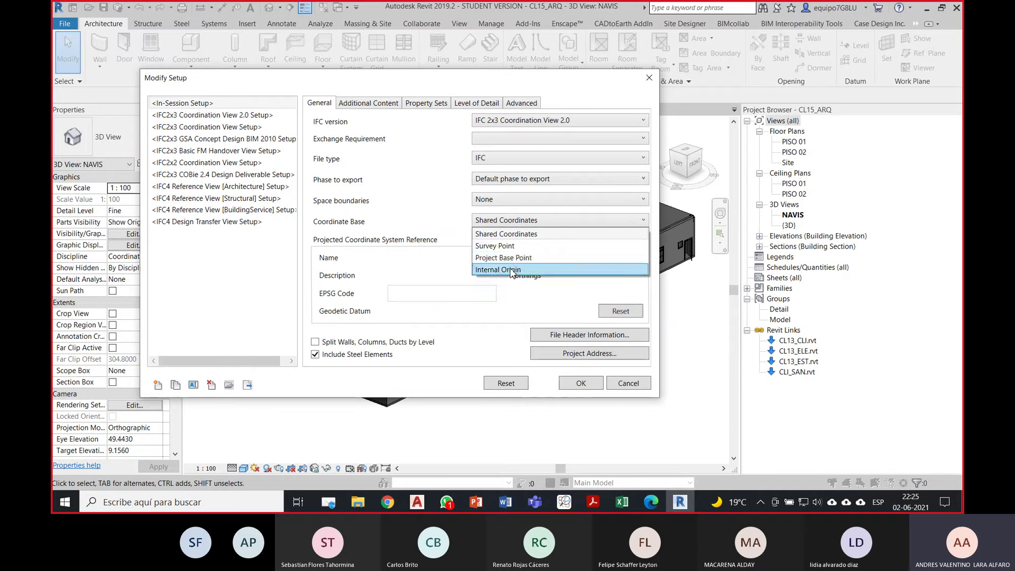
pyautogui.click(431, 208)
pyautogui.click(512, 140)
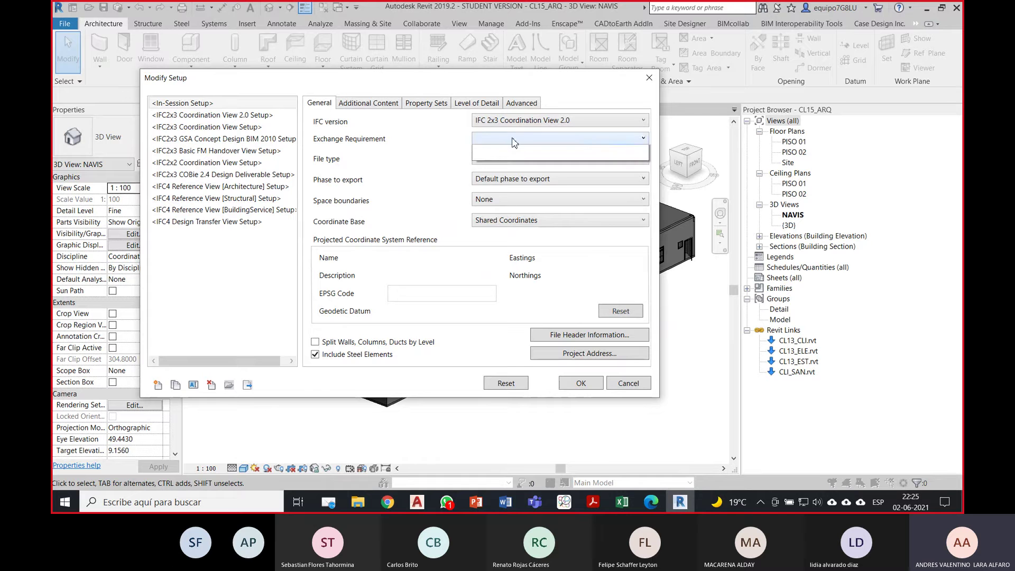
pyautogui.click(512, 139)
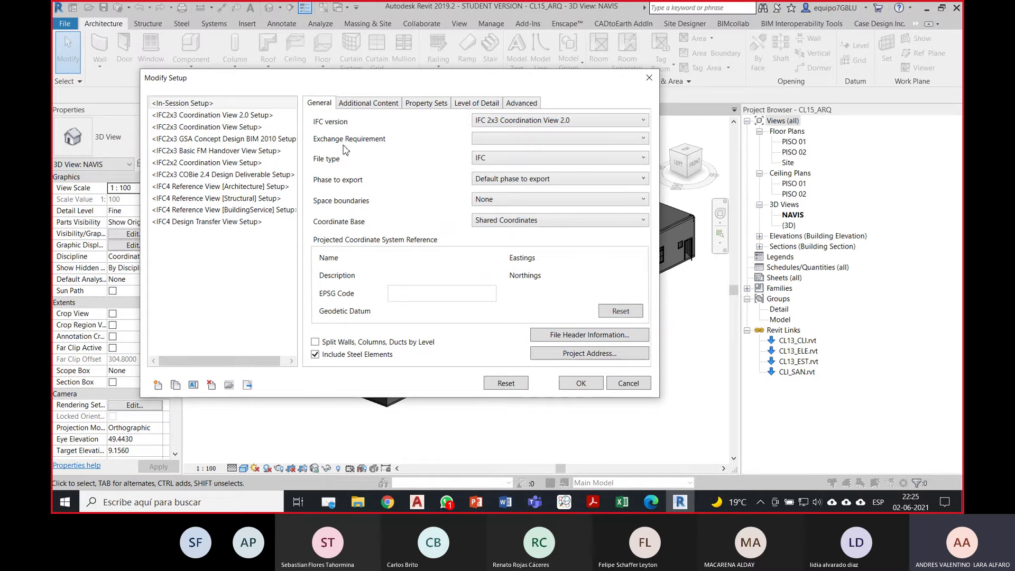
pyautogui.click(351, 105)
pyautogui.click(417, 105)
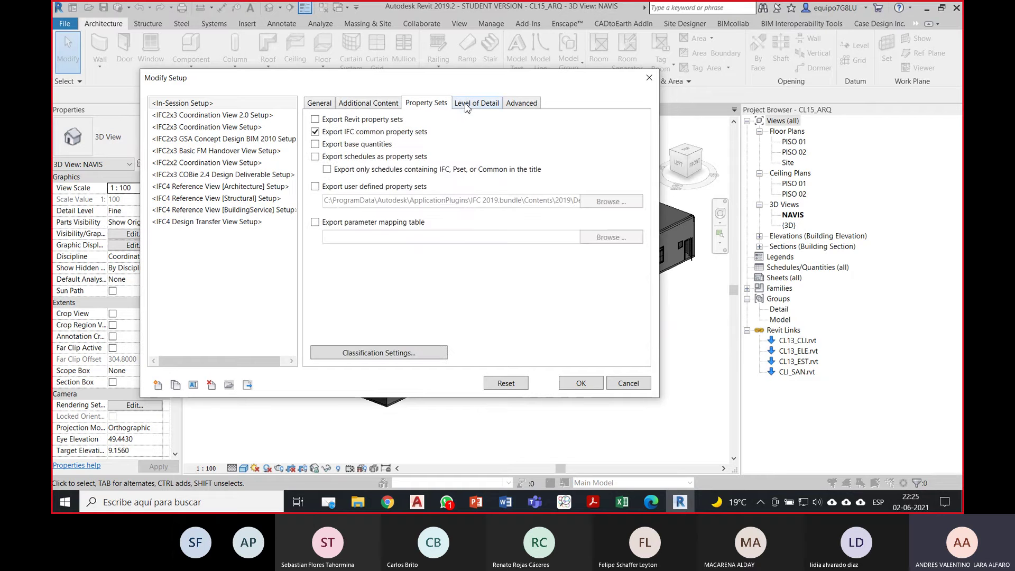
pyautogui.click(502, 106)
pyautogui.click(520, 103)
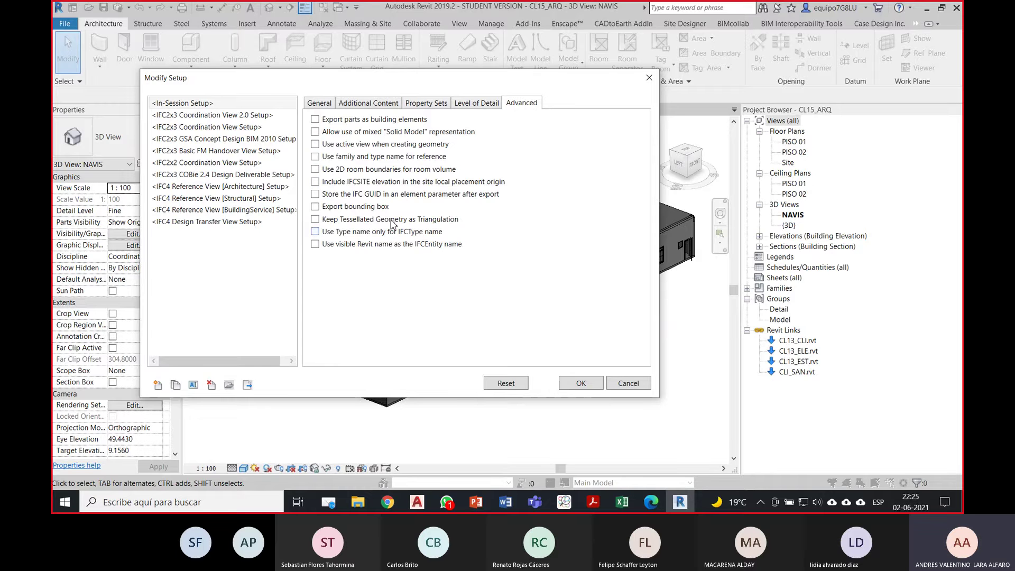
pyautogui.click(330, 104)
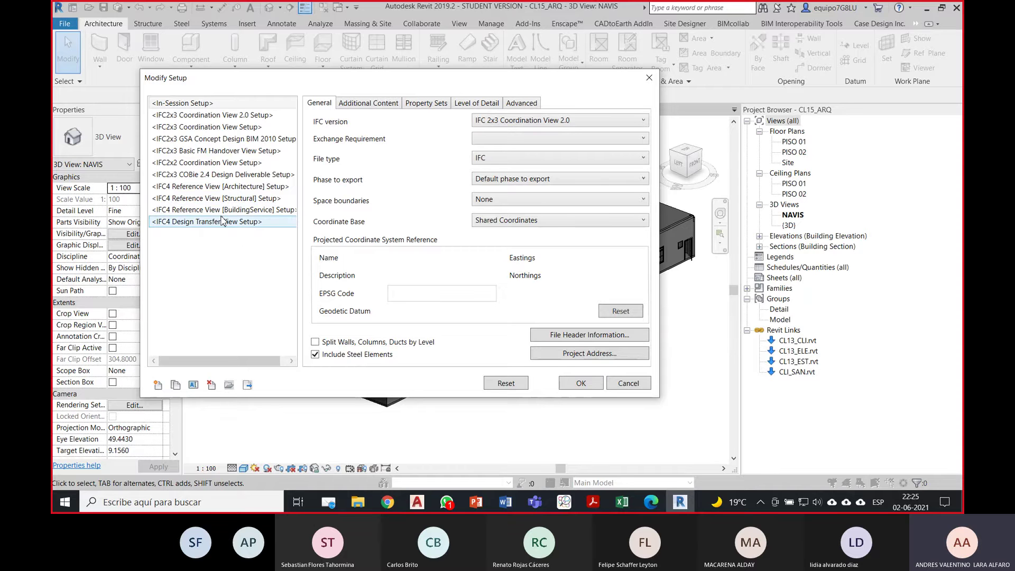
pyautogui.moveTo(476, 79); pyautogui.dragTo(490, 95)
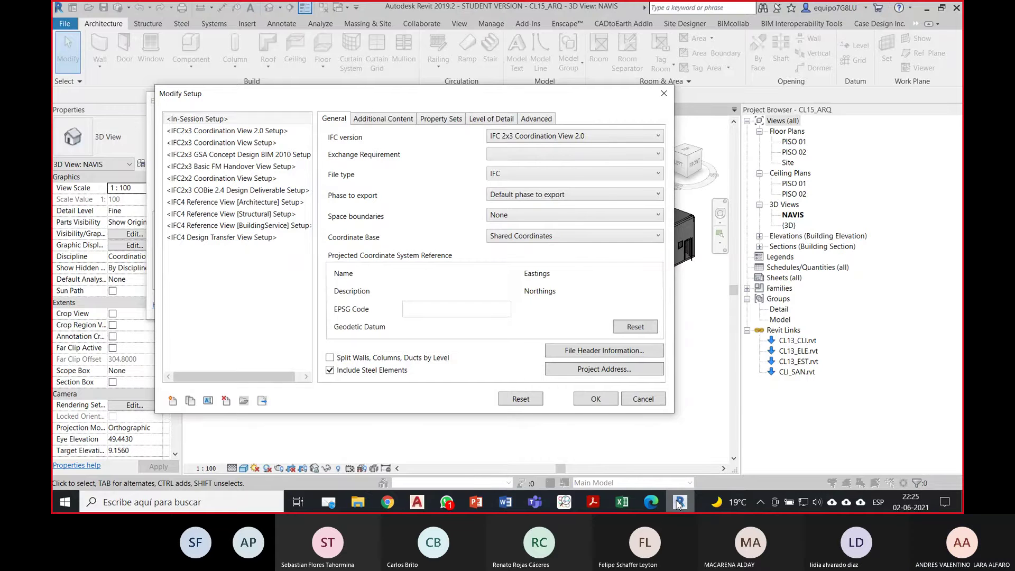
# Step: Return to BIMcollab ZOOM and inspect an exterior wall's and a facade window's properties
pyautogui.click(563, 503)
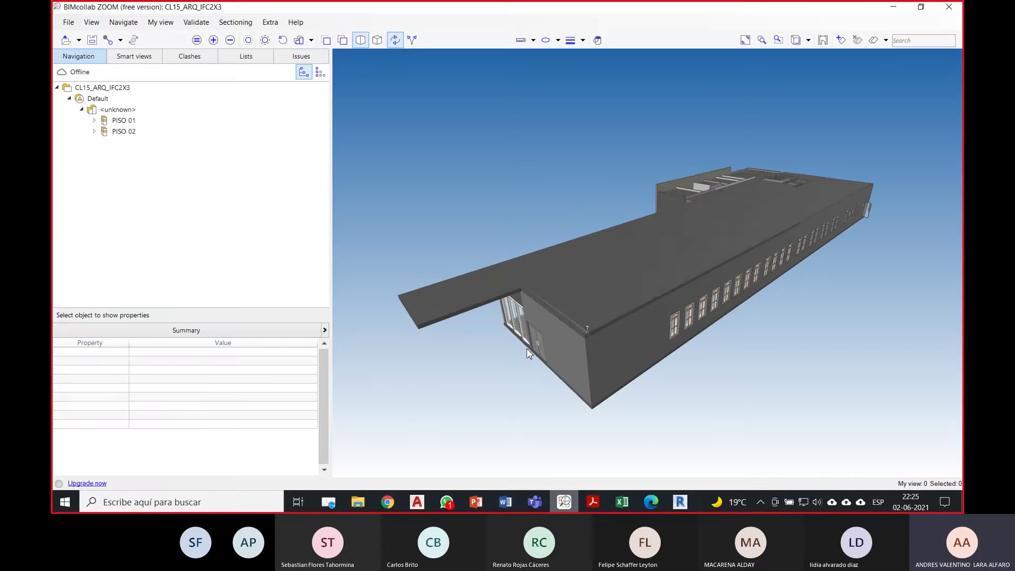
pyautogui.moveTo(458, 191); pyautogui.dragTo(630, 354)
pyautogui.click(628, 350)
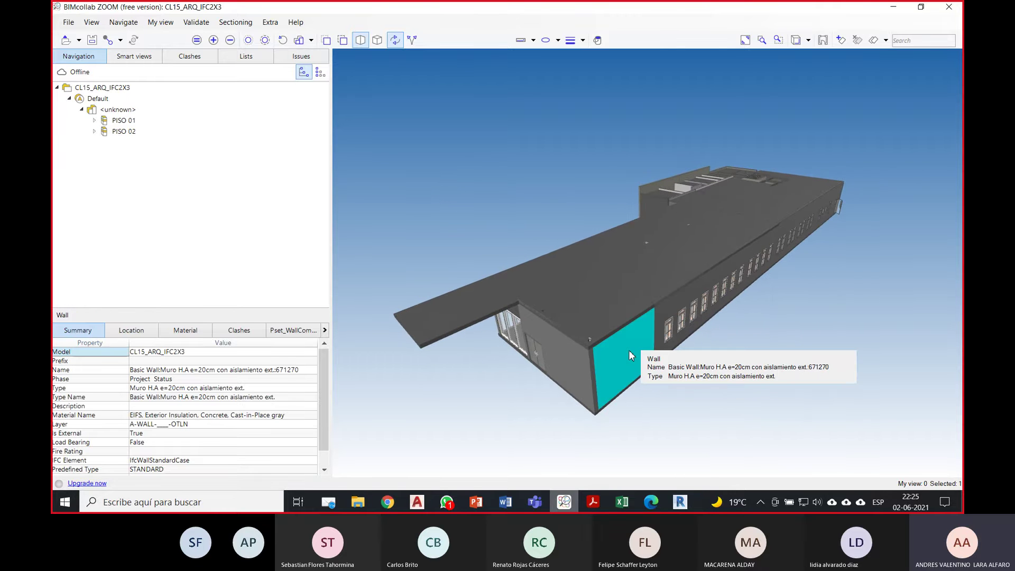
pyautogui.moveTo(555, 392); pyautogui.dragTo(441, 373)
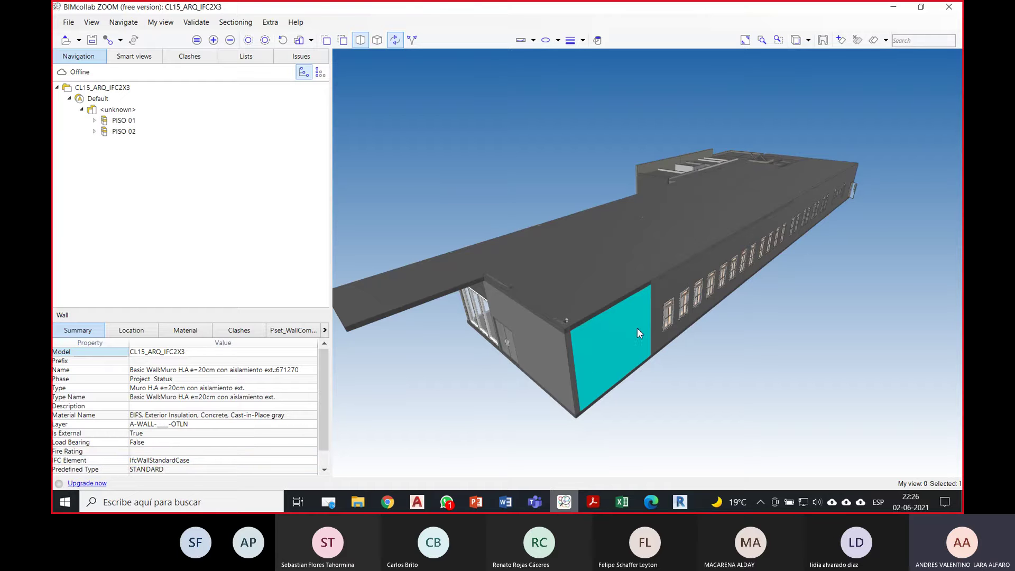
pyautogui.moveTo(636, 327); pyautogui.dragTo(676, 312)
pyautogui.click(672, 312)
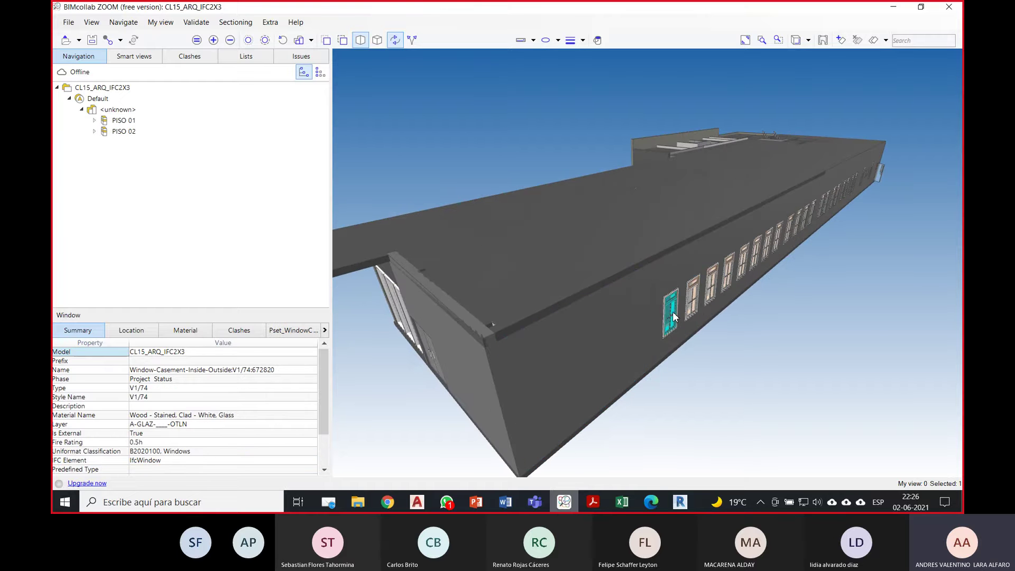
# Step: Inspect the entrance glazing curtain walls and the exterior door on the long facade
pyautogui.moveTo(436, 331); pyautogui.dragTo(524, 322)
pyautogui.click(525, 321)
pyautogui.moveTo(449, 343); pyautogui.dragTo(573, 266)
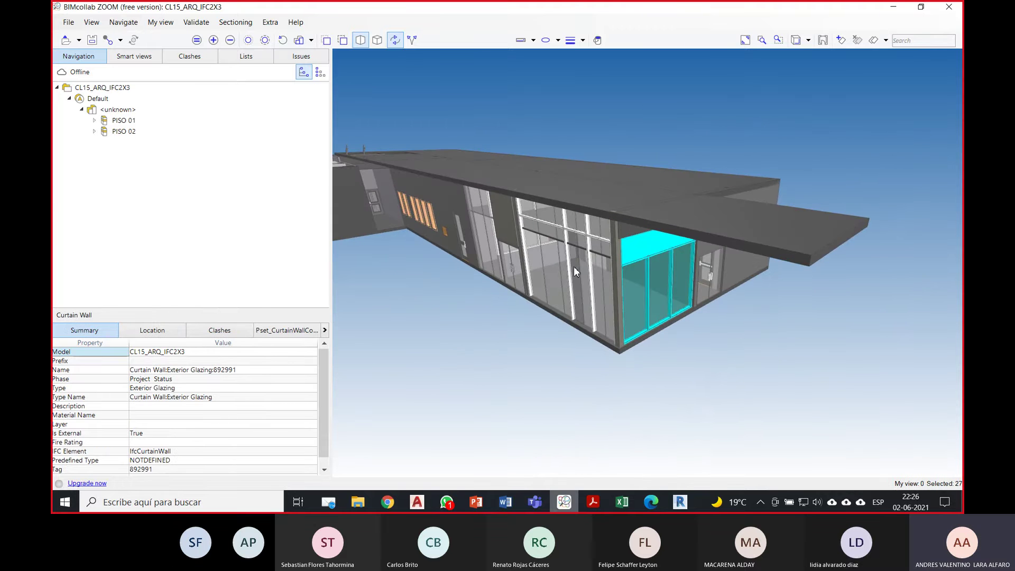
pyautogui.click(571, 275)
pyautogui.moveTo(508, 307); pyautogui.dragTo(521, 303)
pyautogui.moveTo(441, 251); pyautogui.dragTo(468, 247)
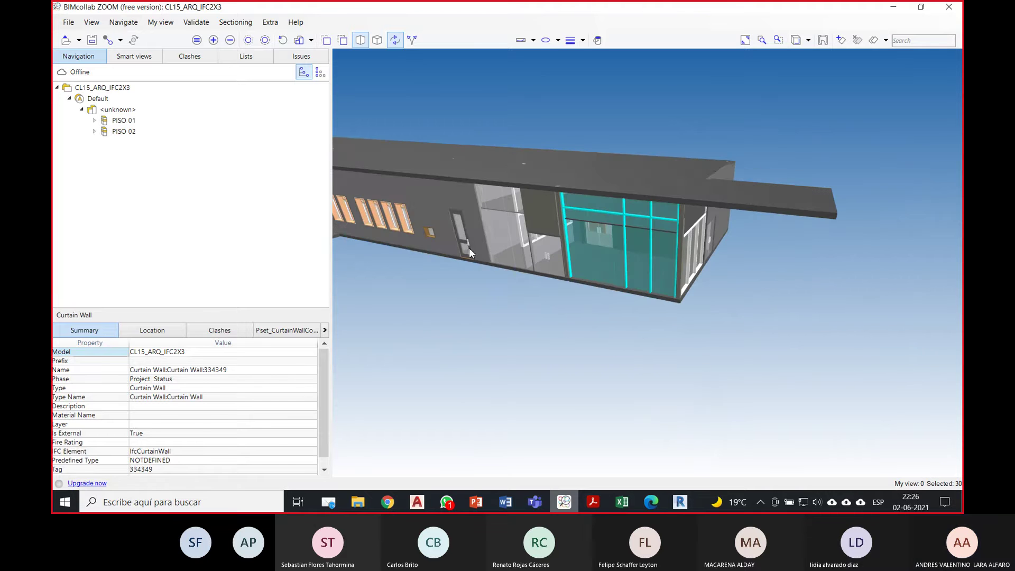
pyautogui.scroll(3, 468, 242)
pyautogui.click(467, 240)
# Step: Clear the door selection and orbit to a full exterior overview of the building
pyautogui.scroll(-5, 496, 305)
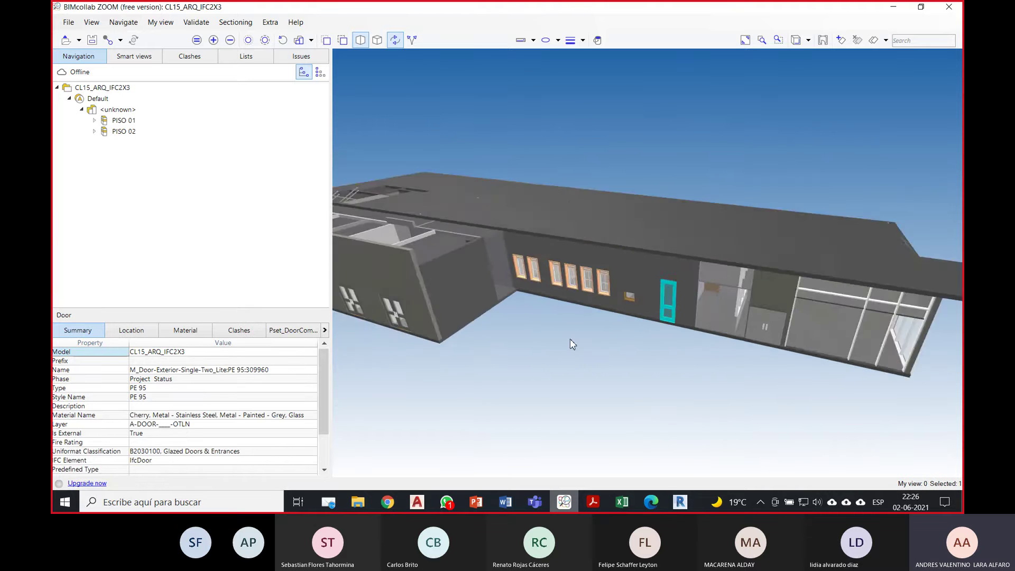
pyautogui.scroll(3, 533, 309)
pyautogui.moveTo(595, 371); pyautogui.dragTo(555, 378)
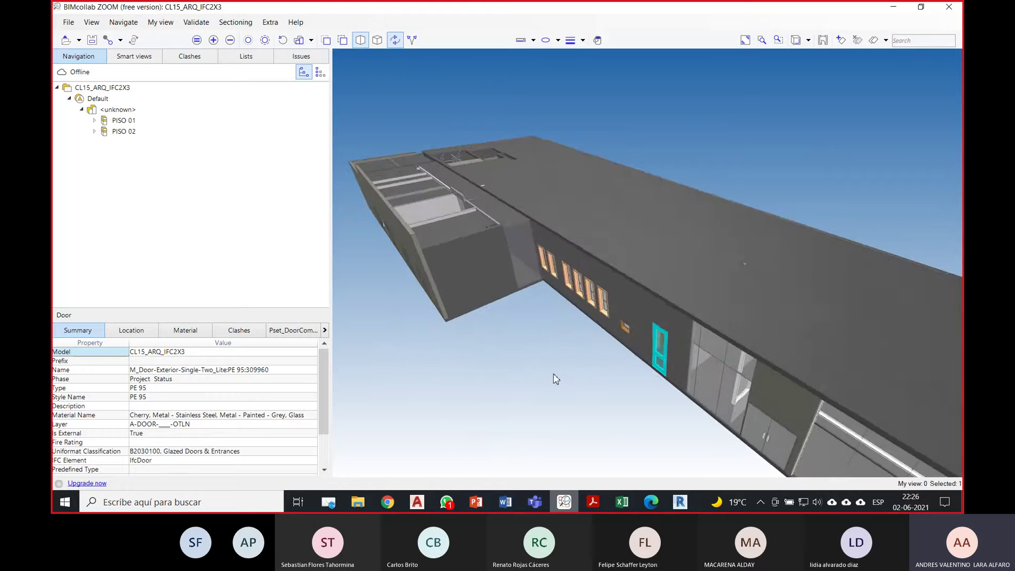
pyautogui.scroll(-3, 554, 378)
pyautogui.moveTo(639, 385); pyautogui.dragTo(568, 368)
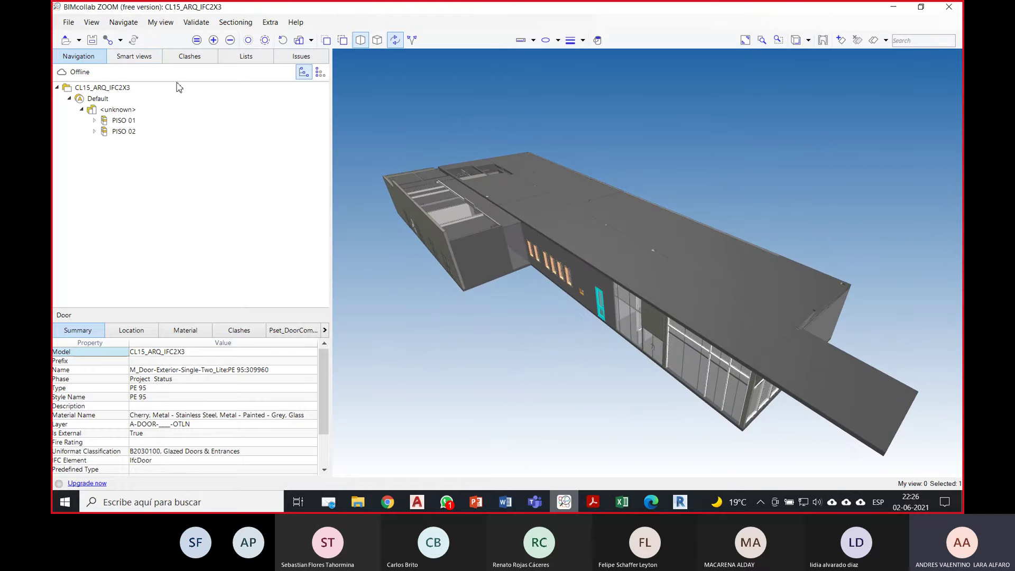
pyautogui.click(615, 128)
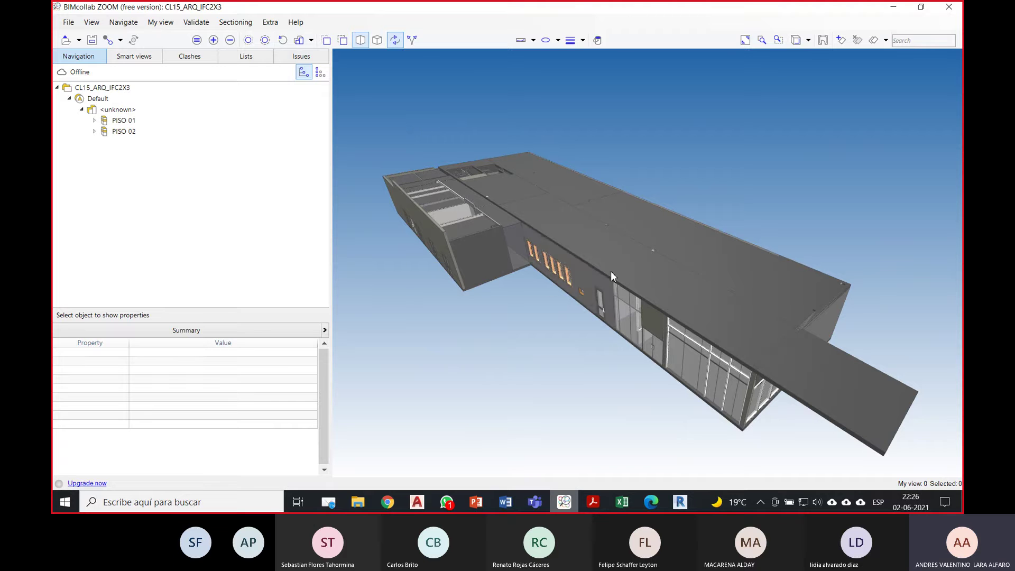
pyautogui.moveTo(611, 272)
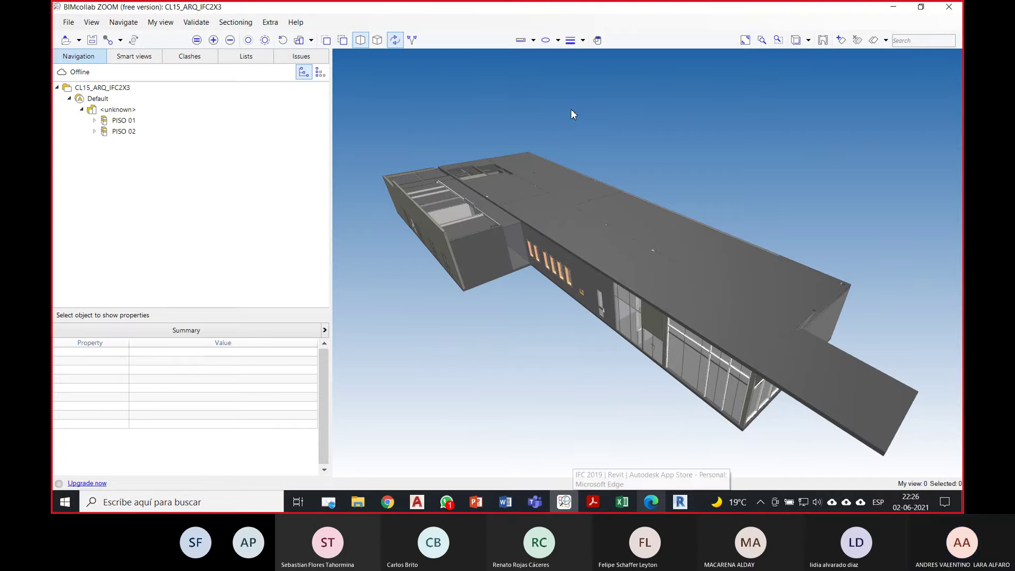
pyautogui.moveTo(720, 149); pyautogui.dragTo(669, 152)
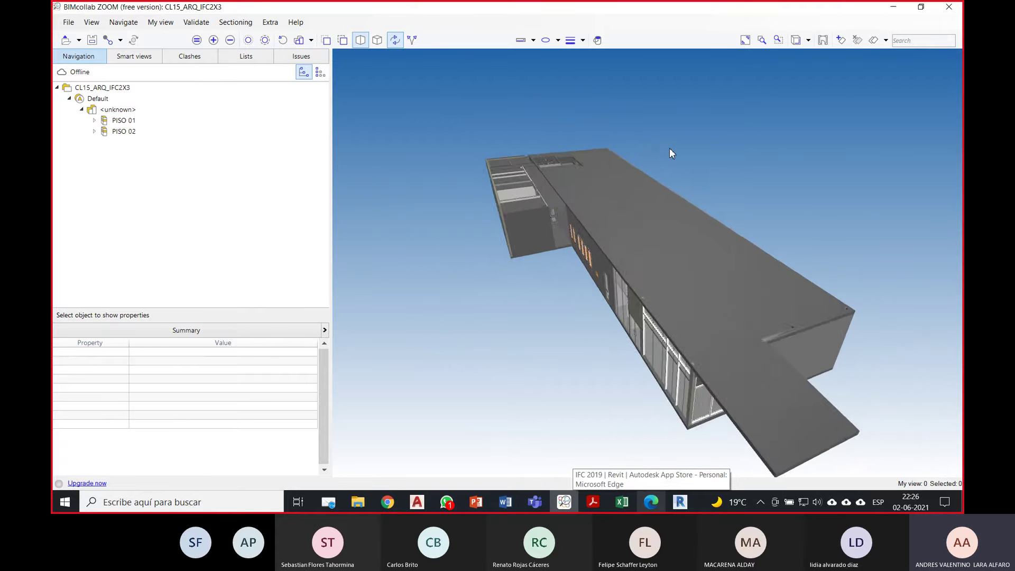
pyautogui.moveTo(792, 217); pyautogui.dragTo(598, 91)
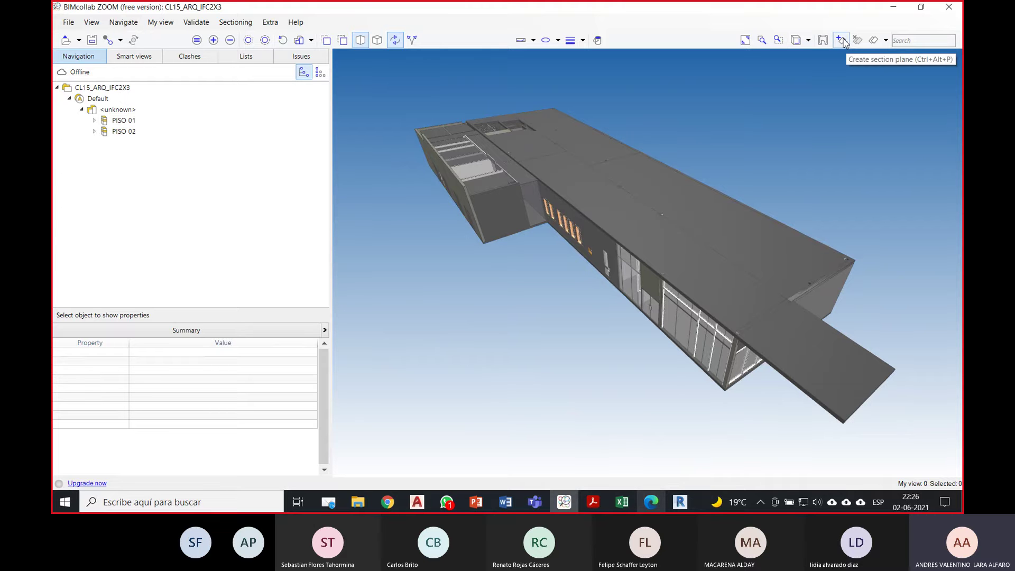
# Step: Create a horizontal section plane on the roof of the building
pyautogui.click(841, 40)
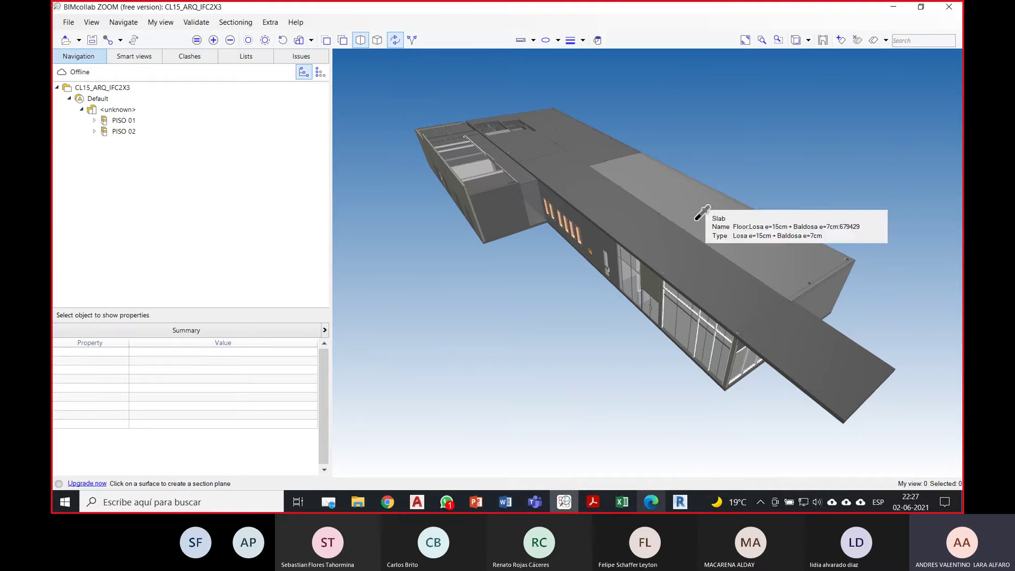
pyautogui.click(648, 232)
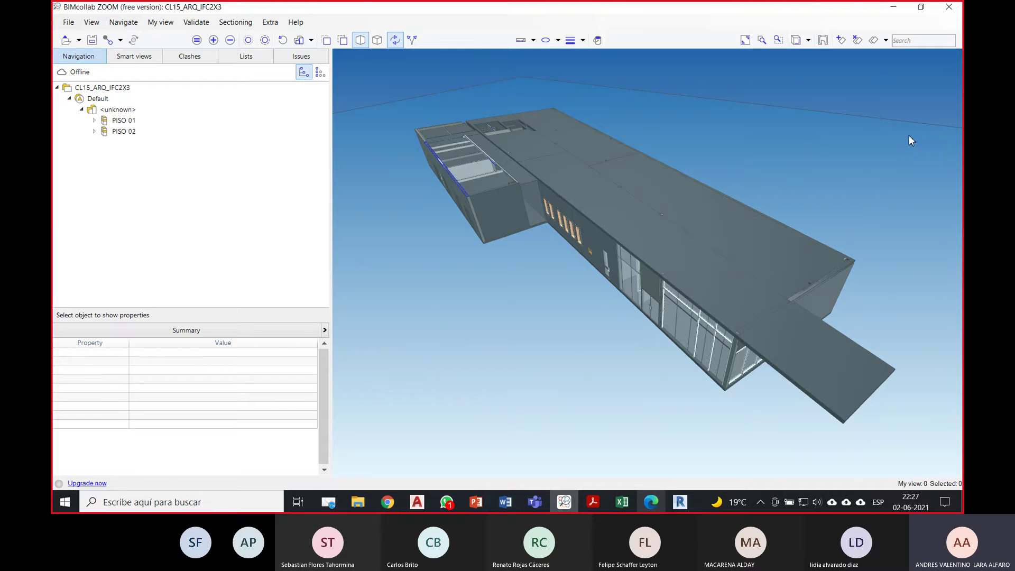
pyautogui.scroll(-5, 634, 221)
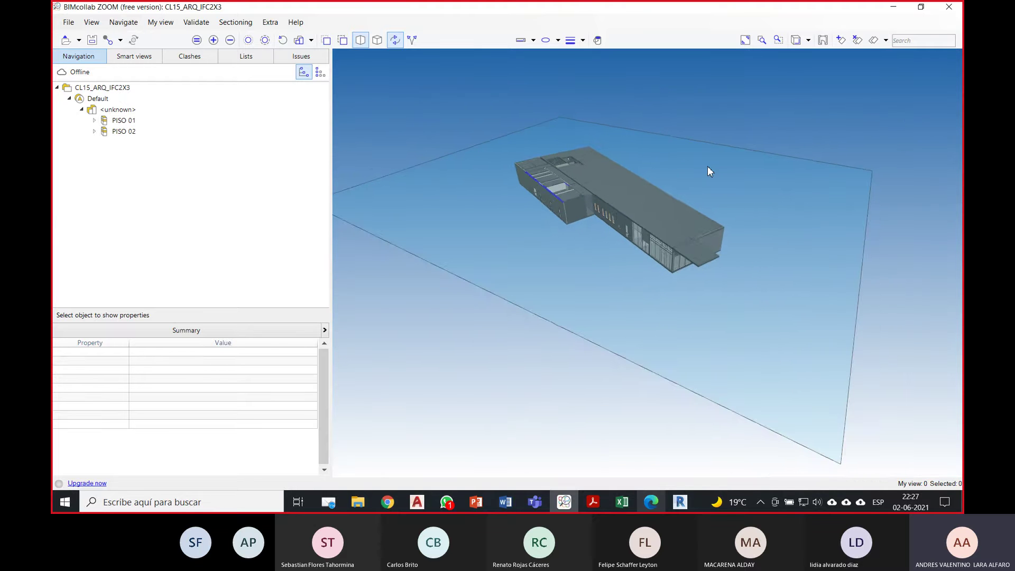
pyautogui.scroll(1, 707, 166)
pyautogui.scroll(2, 624, 150)
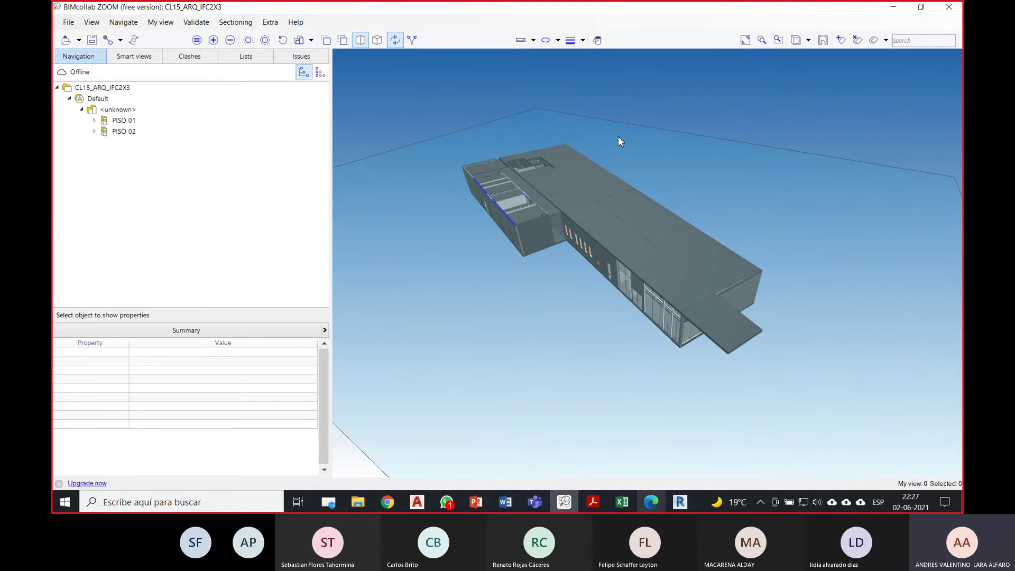
pyautogui.scroll(2, 621, 142)
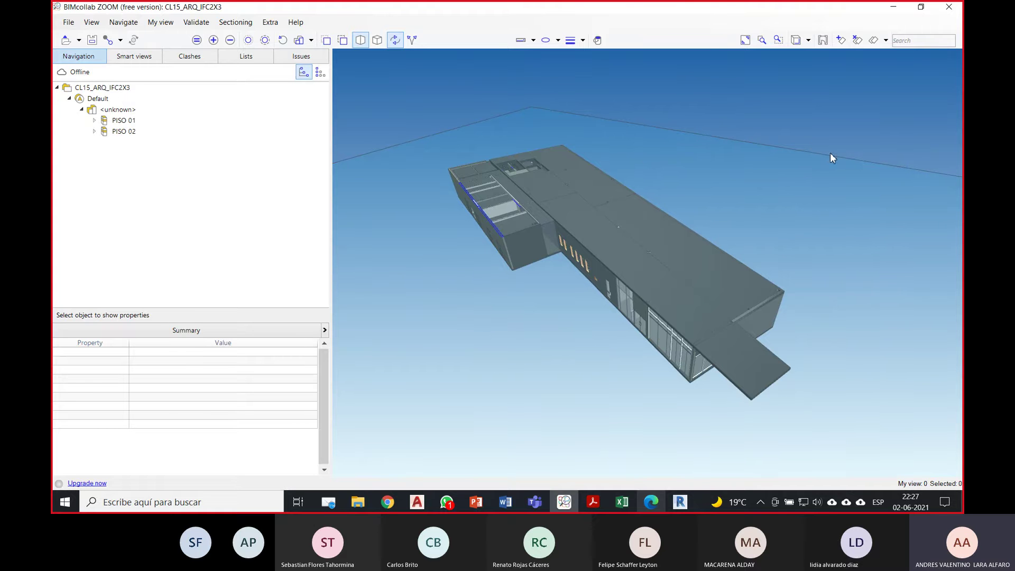
# Step: Move the section plane's cut height down through the building
pyautogui.rightClick(657, 155)
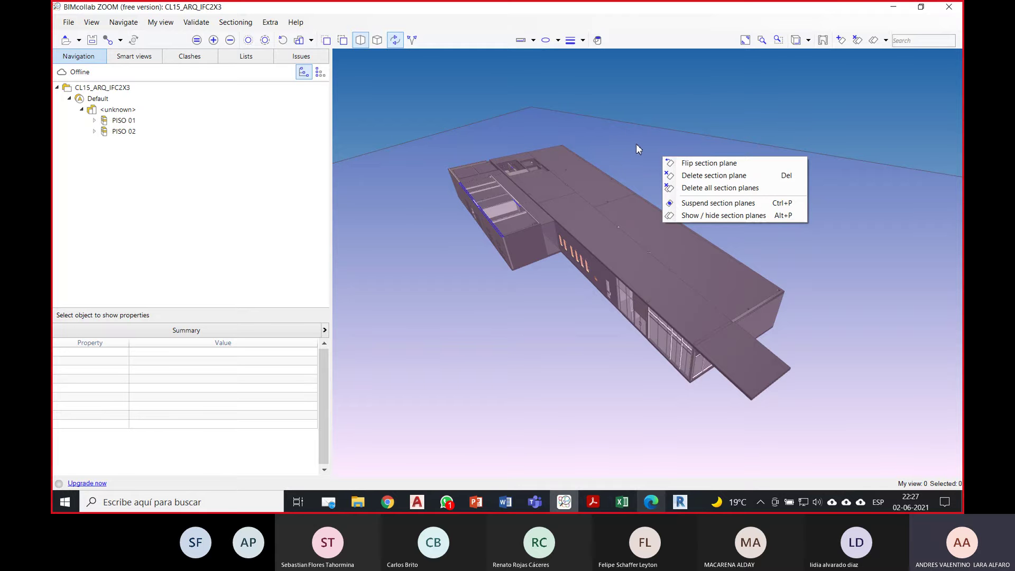
pyautogui.click(639, 144)
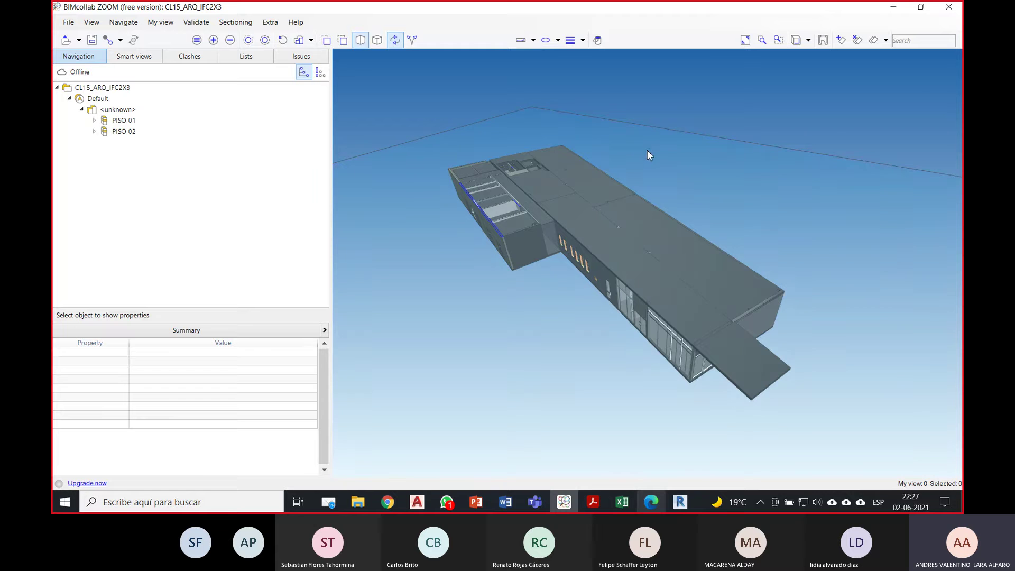
pyautogui.moveTo(647, 150)
pyautogui.mouseDown()
pyautogui.moveTo(647, 160)
pyautogui.moveTo(652, 147)
pyautogui.mouseUp()
pyautogui.rightClick(662, 144)
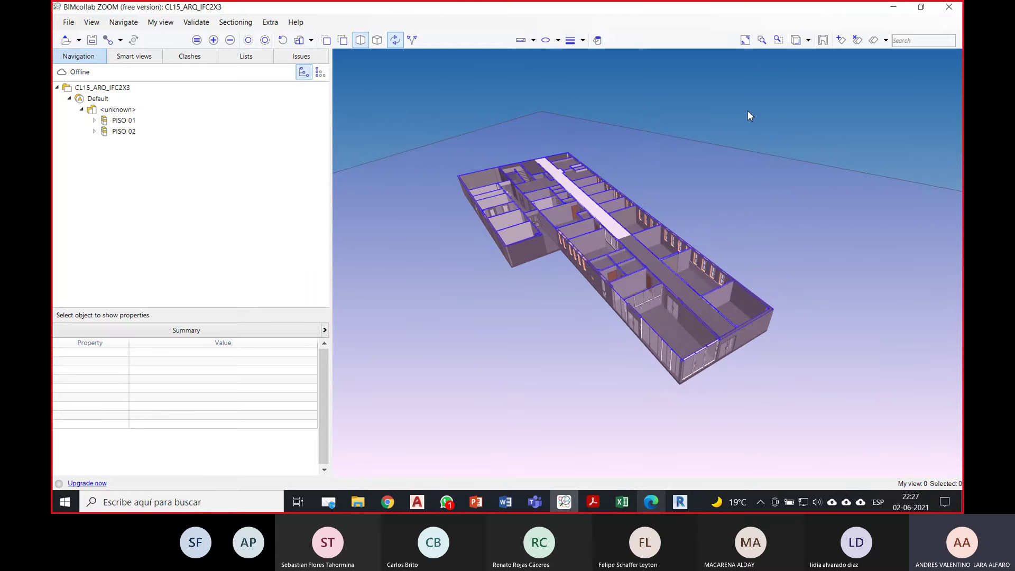
pyautogui.moveTo(567, 199); pyautogui.dragTo(711, 157)
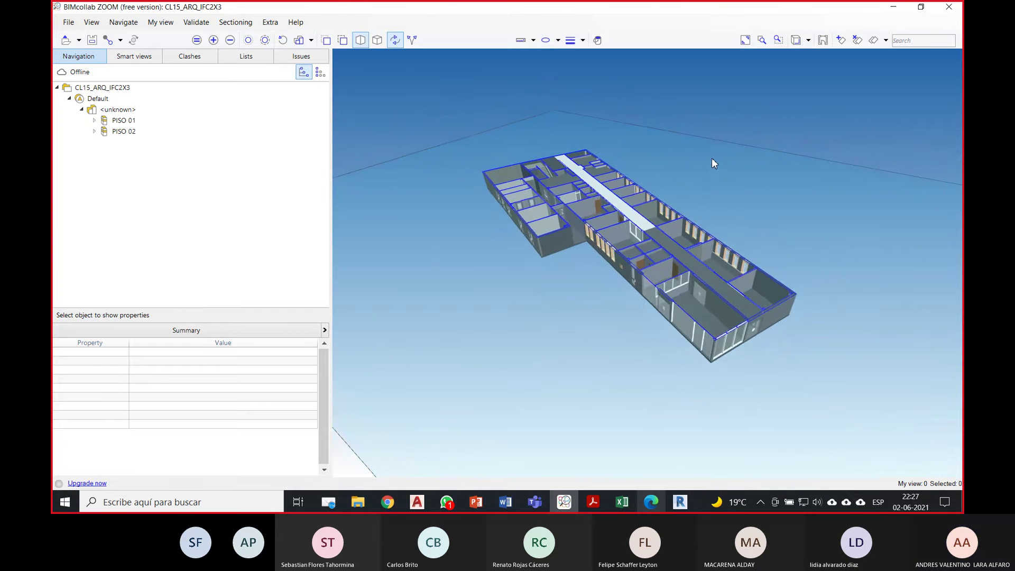
pyautogui.rightClick(653, 148)
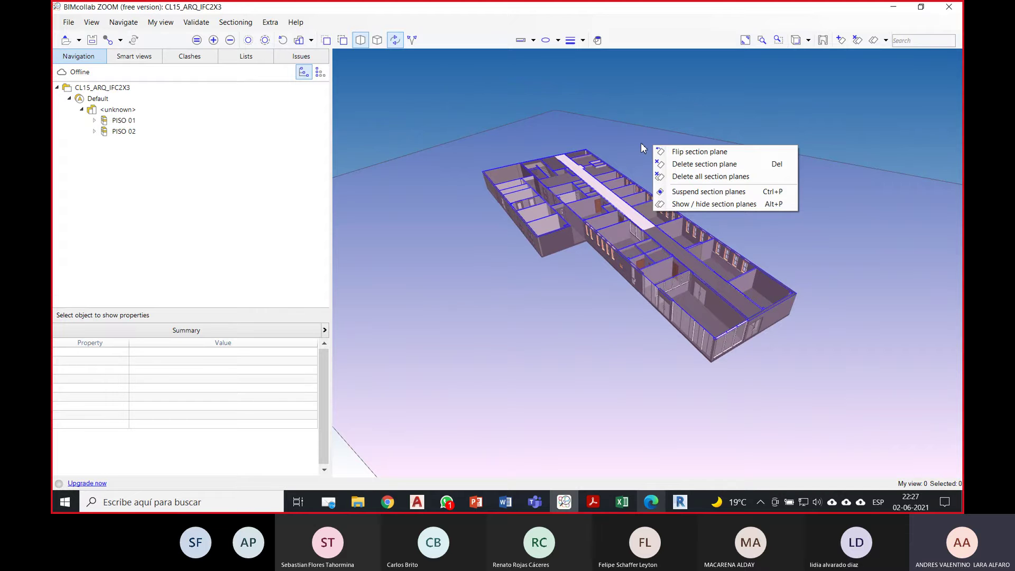
pyautogui.click(641, 148)
pyautogui.moveTo(641, 148)
pyautogui.mouseDown()
pyautogui.moveTo(647, 154)
pyautogui.moveTo(652, 135)
pyautogui.moveTo(655, 151)
pyautogui.mouseUp()
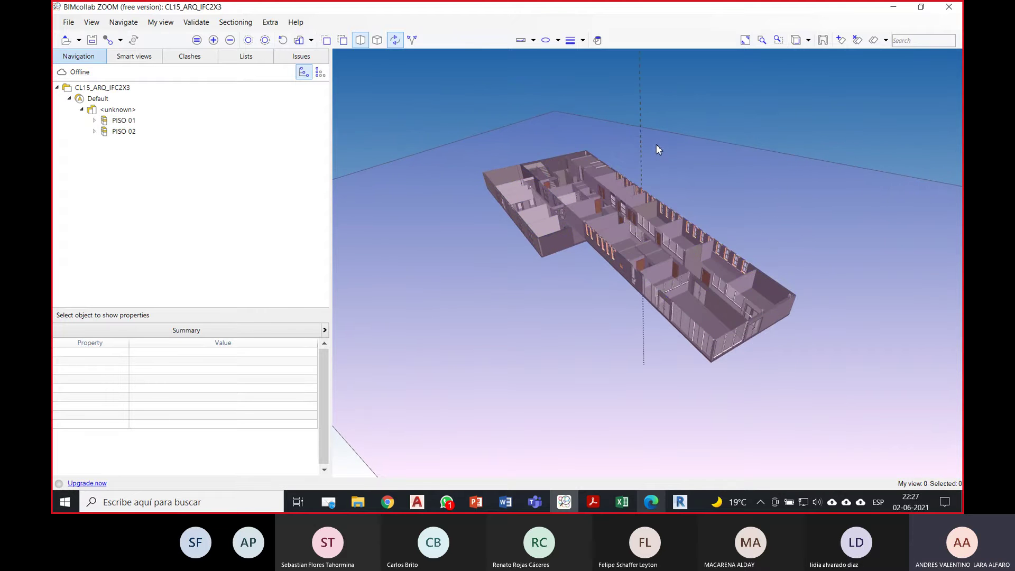
pyautogui.click(657, 150)
pyautogui.scroll(3, 653, 231)
pyautogui.scroll(5, 654, 235)
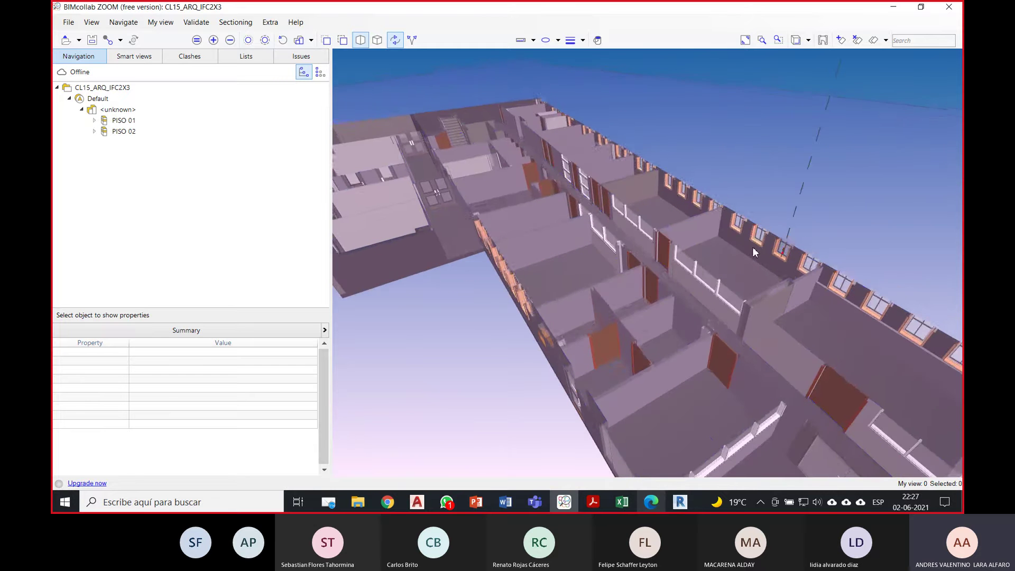
pyautogui.scroll(-2, 672, 201)
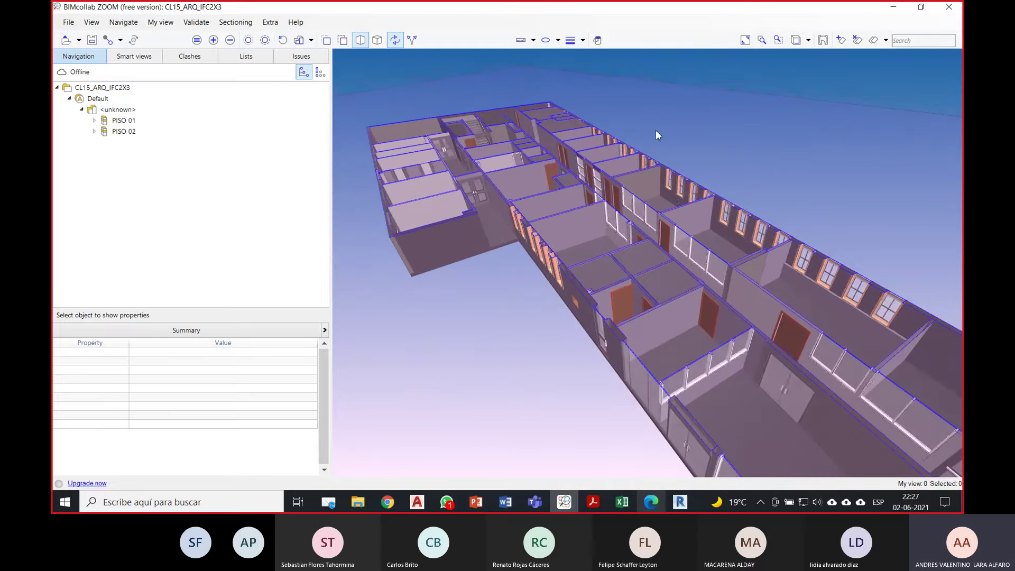
# Step: Lower the cut slightly further and hide the section plane display
pyautogui.moveTo(811, 162); pyautogui.dragTo(814, 166)
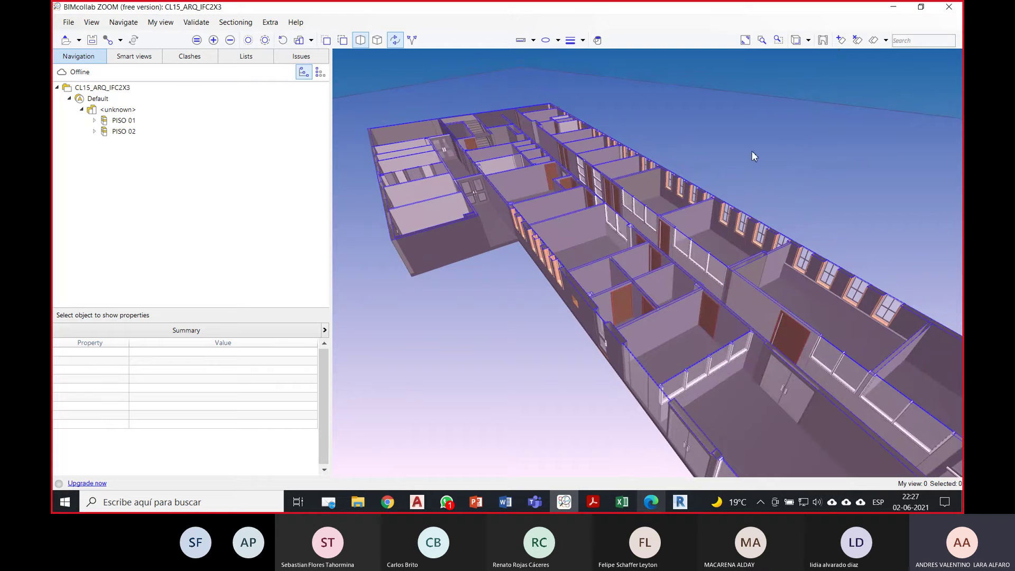
pyautogui.rightClick(701, 127)
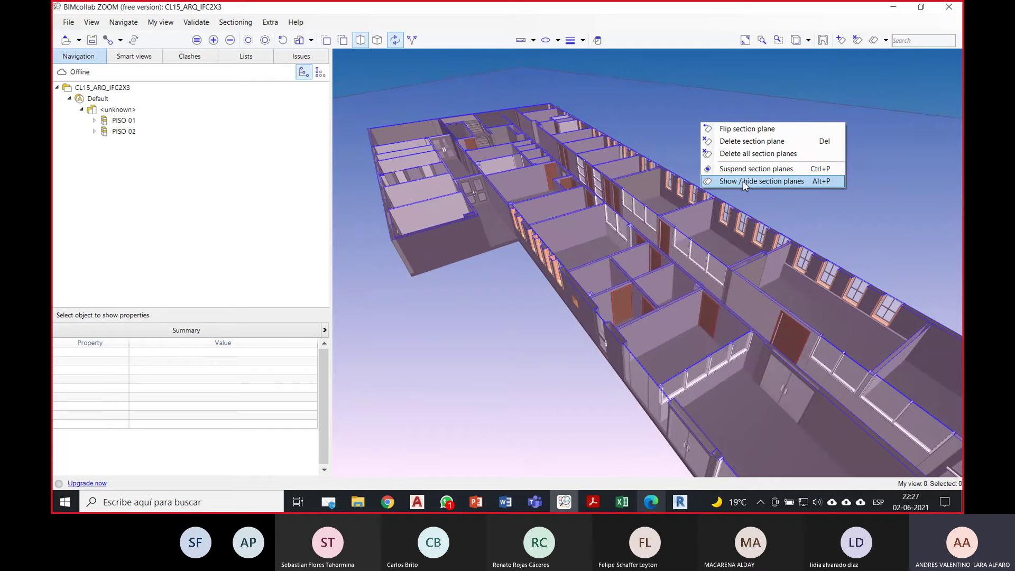
pyautogui.click(783, 182)
pyautogui.moveTo(759, 173)
pyautogui.mouseDown()
pyautogui.moveTo(838, 198)
pyautogui.moveTo(707, 201)
pyautogui.moveTo(827, 185)
pyautogui.moveTo(869, 204)
pyautogui.moveTo(766, 166)
pyautogui.mouseUp()
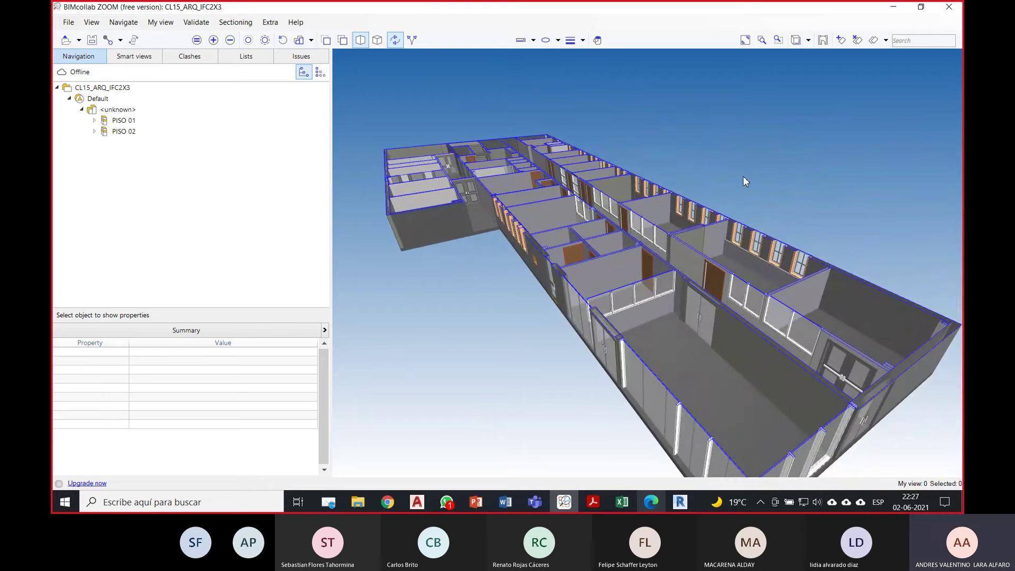
pyautogui.rightClick(743, 175)
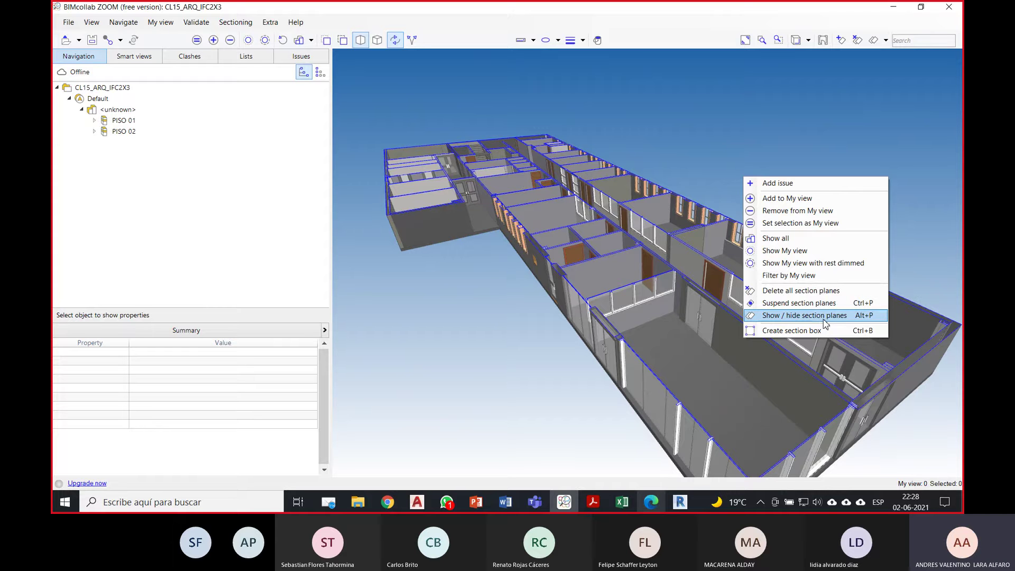
pyautogui.click(804, 316)
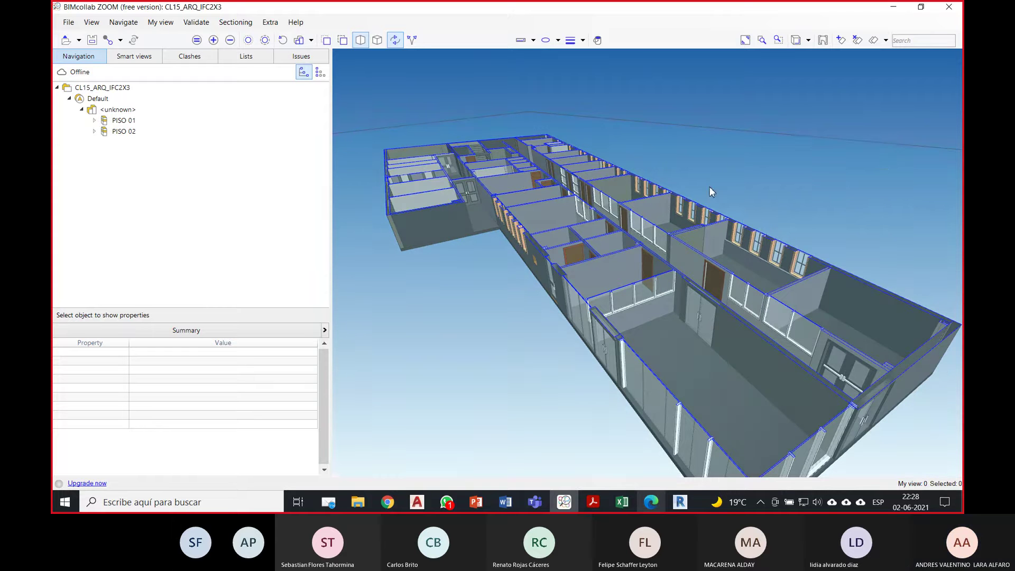
pyautogui.rightClick(744, 170)
# Step: Hide the plane display and select the PMC 183 double passage door to read its properties
pyautogui.click(780, 227)
pyautogui.scroll(5, 699, 204)
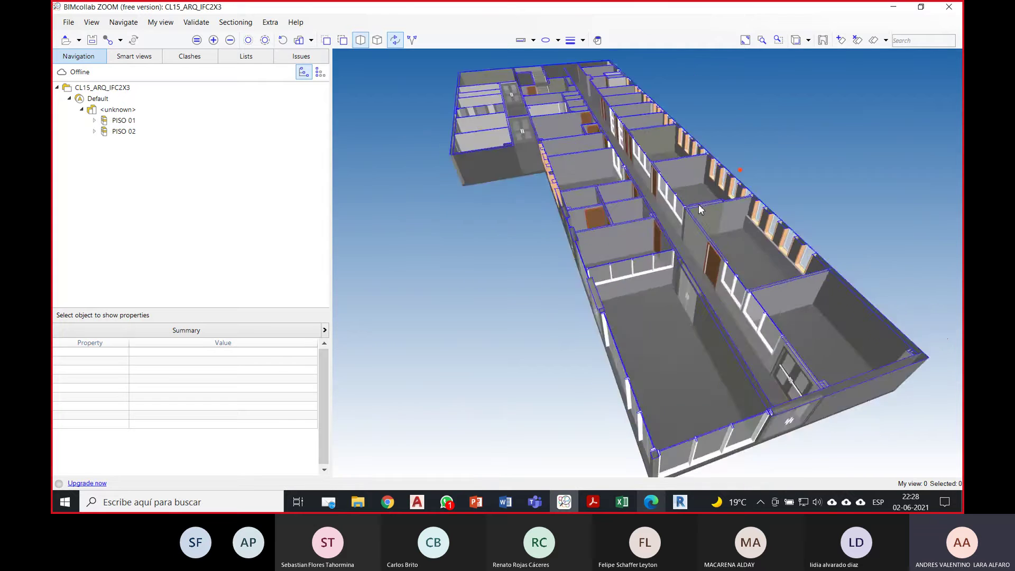
pyautogui.moveTo(702, 278); pyautogui.dragTo(679, 318)
pyautogui.click(678, 318)
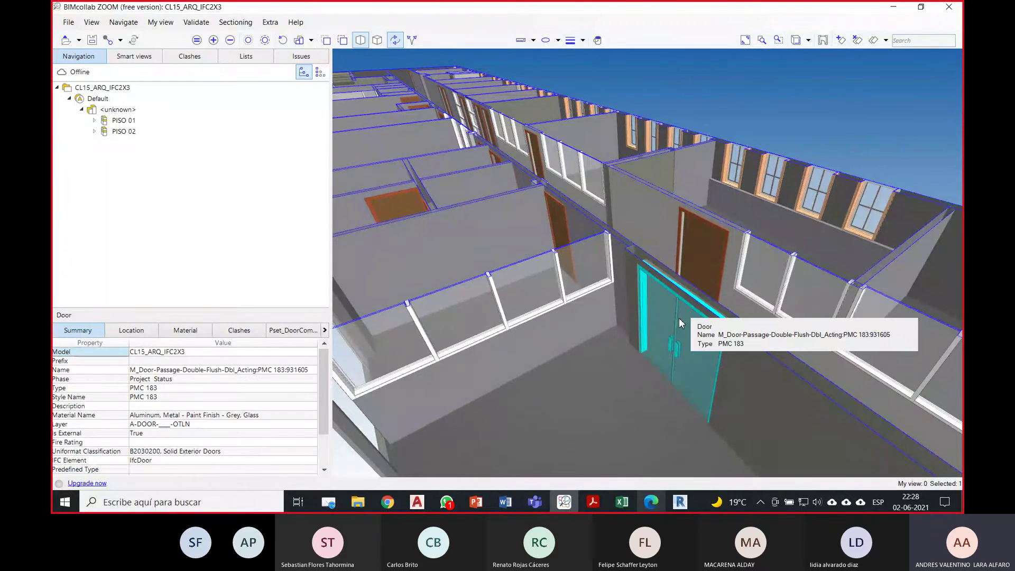
pyautogui.scroll(-3, 699, 310)
pyautogui.moveTo(709, 229); pyautogui.dragTo(622, 274)
pyautogui.scroll(-3, 585, 183)
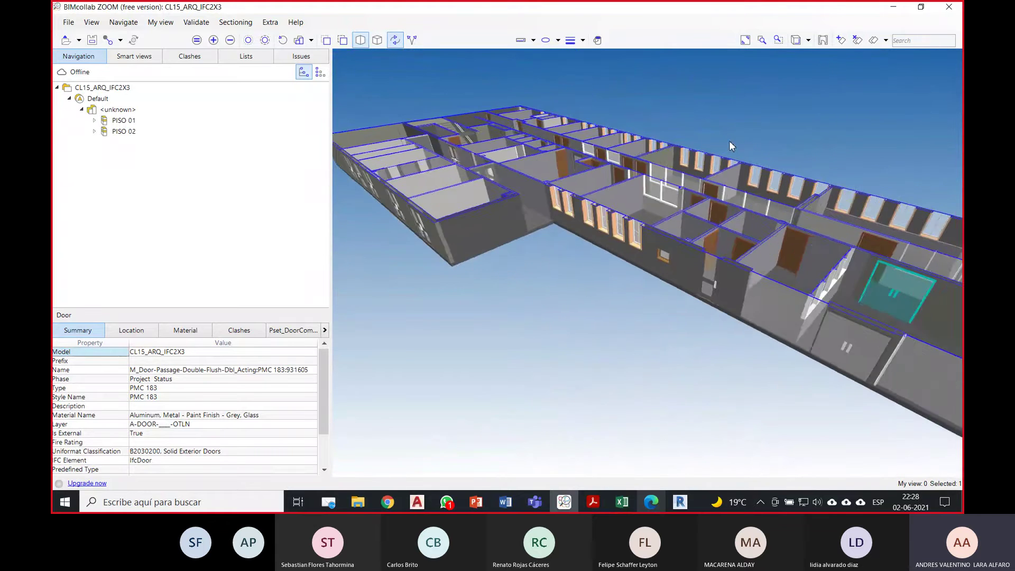
pyautogui.moveTo(729, 145); pyautogui.dragTo(392, 46)
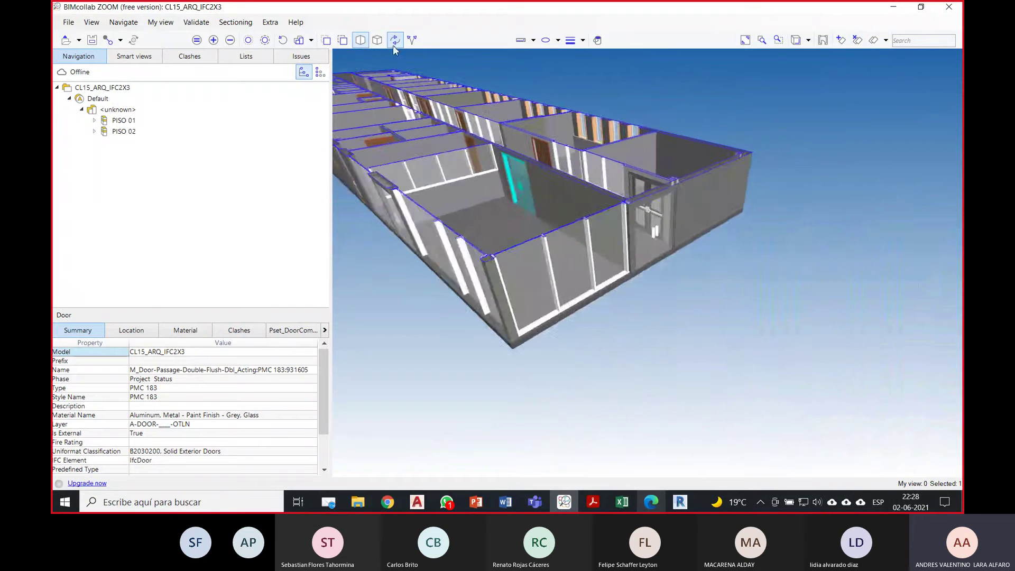
# Step: Place a vertical section plane on the end wall and slide it into the building
pyautogui.click(841, 42)
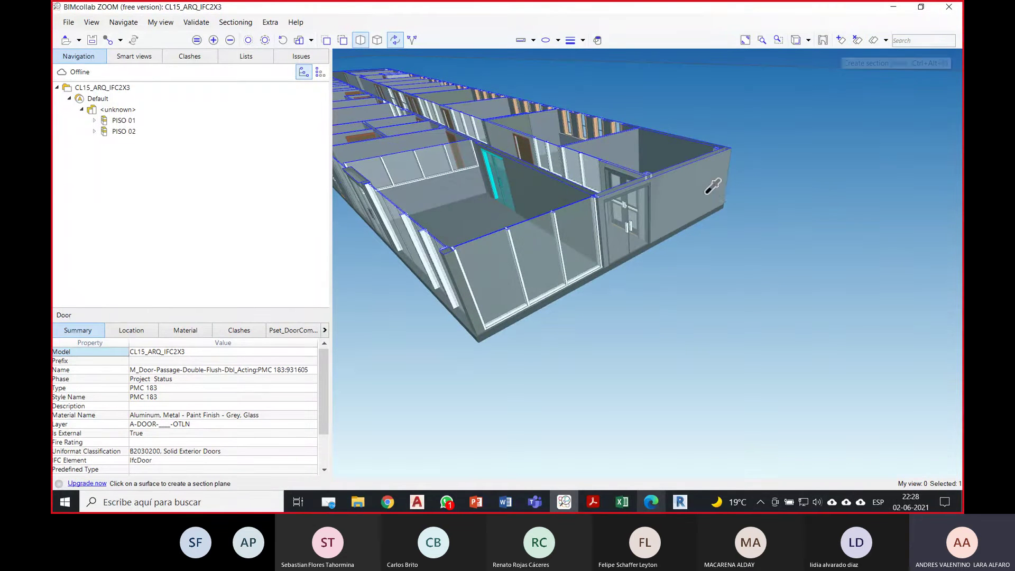
pyautogui.click(679, 206)
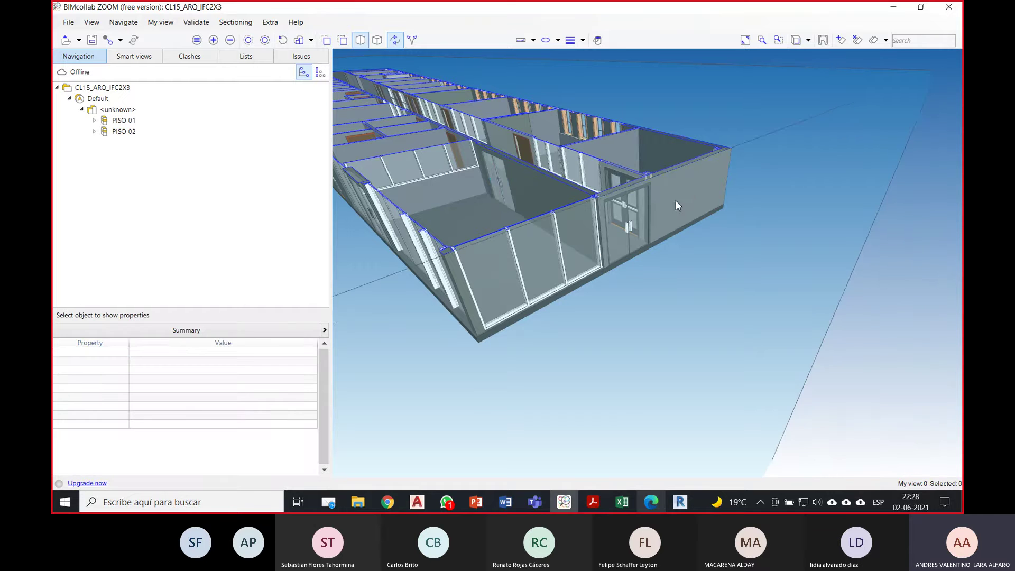
pyautogui.moveTo(706, 204); pyautogui.dragTo(811, 176)
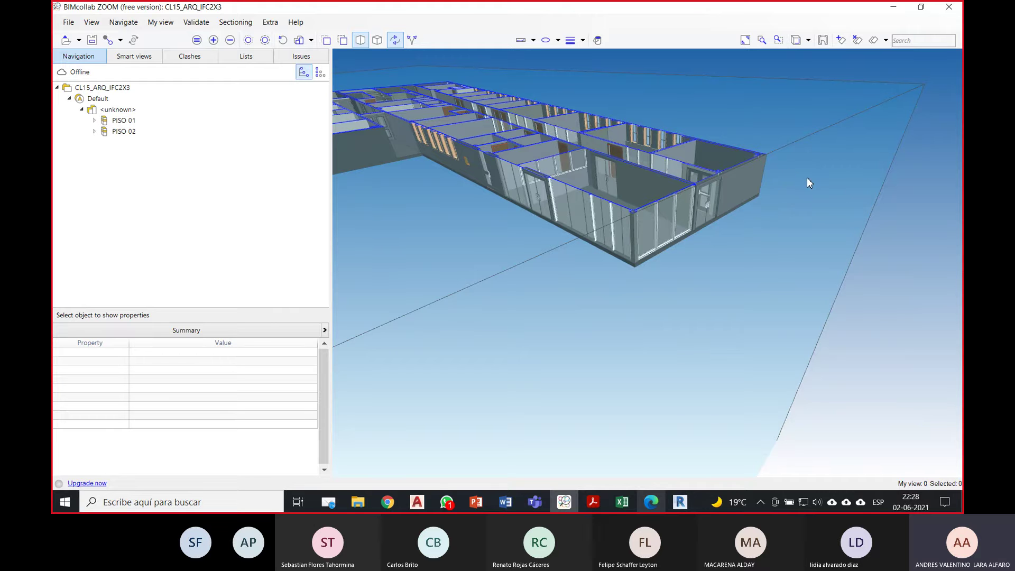
pyautogui.rightClick(794, 173)
pyautogui.click(785, 185)
pyautogui.moveTo(785, 185); pyautogui.dragTo(632, 149)
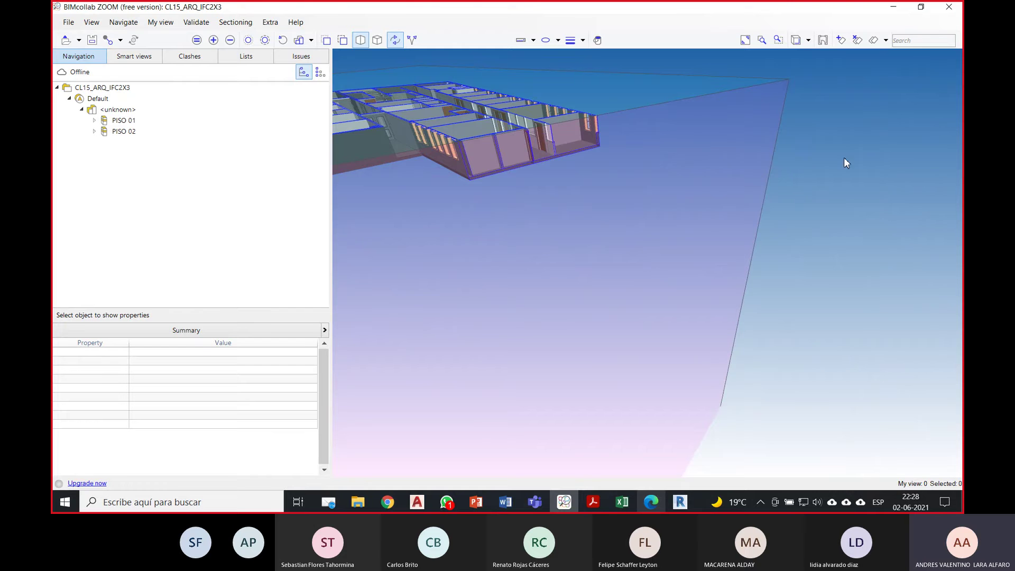
# Step: Hide the section plane display and orbit to view the exposed interior
pyautogui.moveTo(844, 161); pyautogui.dragTo(816, 179)
pyautogui.rightClick(859, 174)
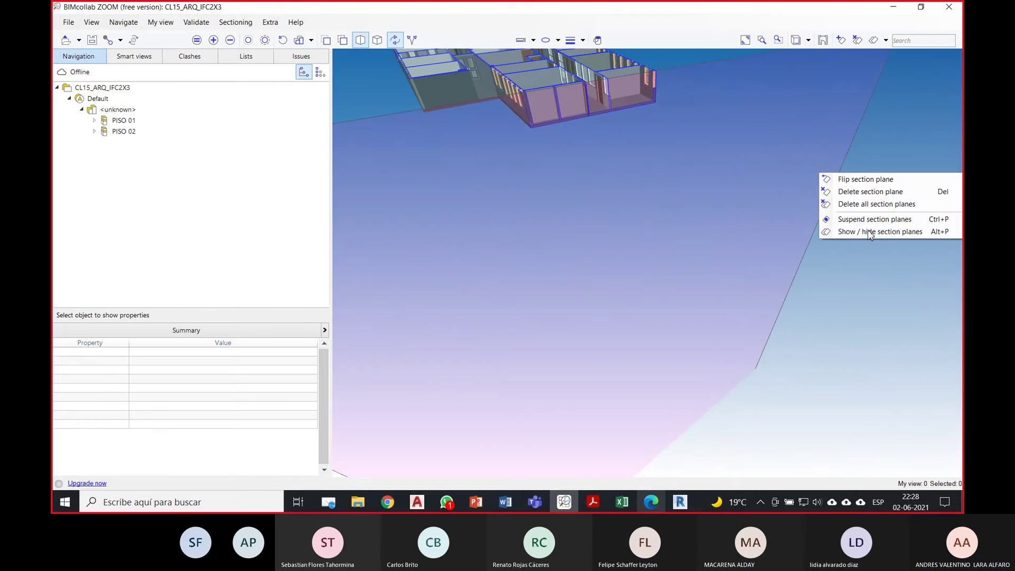
pyautogui.click(868, 230)
pyautogui.moveTo(636, 187); pyautogui.dragTo(689, 328)
pyautogui.scroll(4, 574, 316)
pyautogui.scroll(-2, 616, 185)
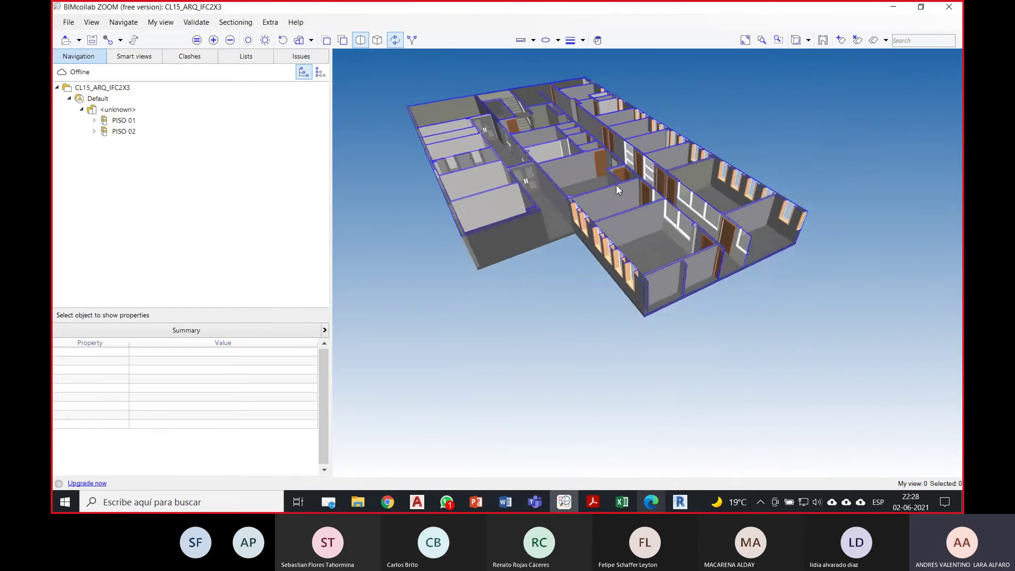
pyautogui.scroll(-2, 624, 184)
pyautogui.moveTo(604, 236); pyautogui.dragTo(616, 200)
pyautogui.scroll(1, 614, 198)
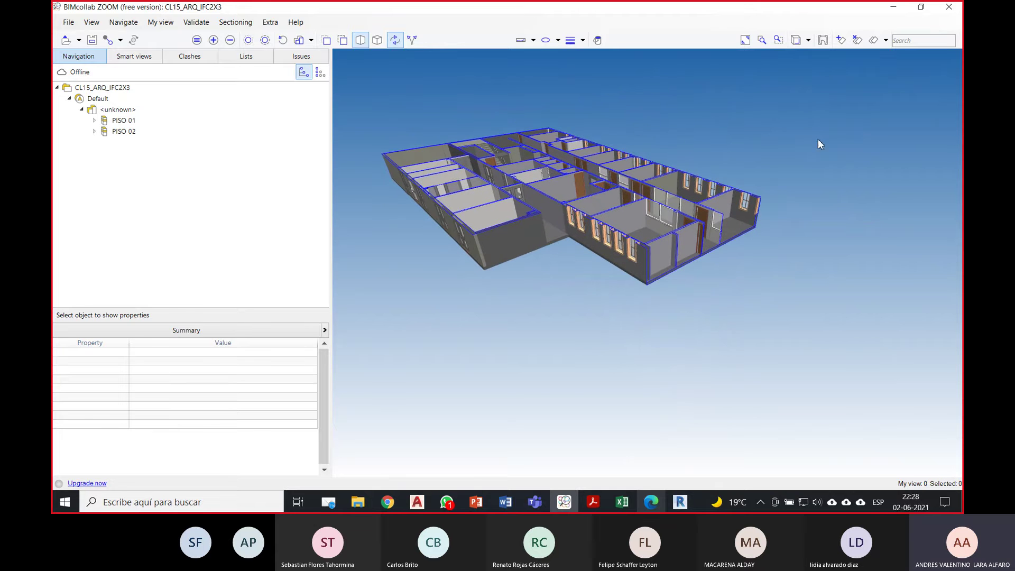
# Step: Delete all section planes and view the intact roof from above
pyautogui.click(857, 41)
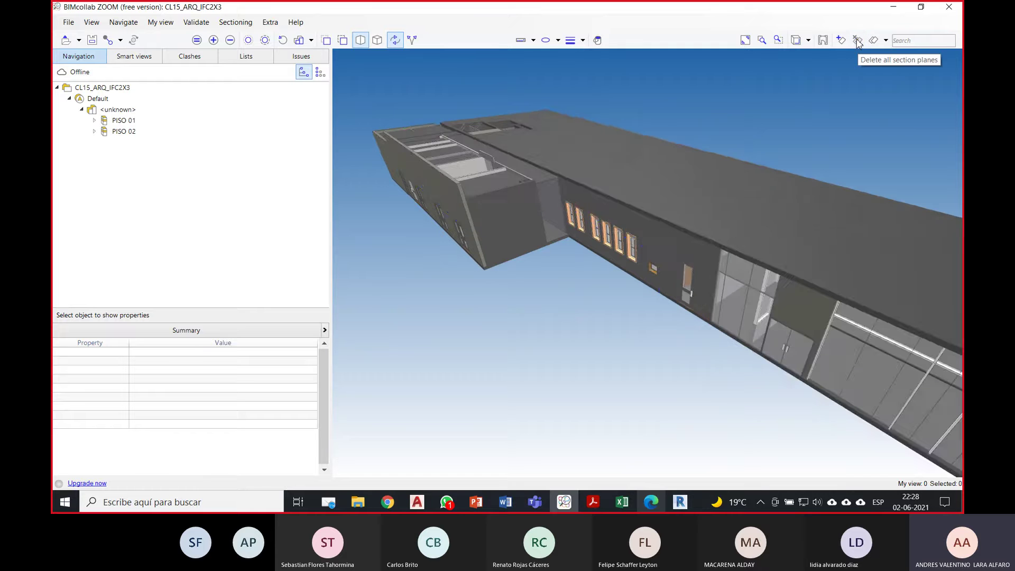
pyautogui.moveTo(857, 119); pyautogui.dragTo(817, 123, button='middle')
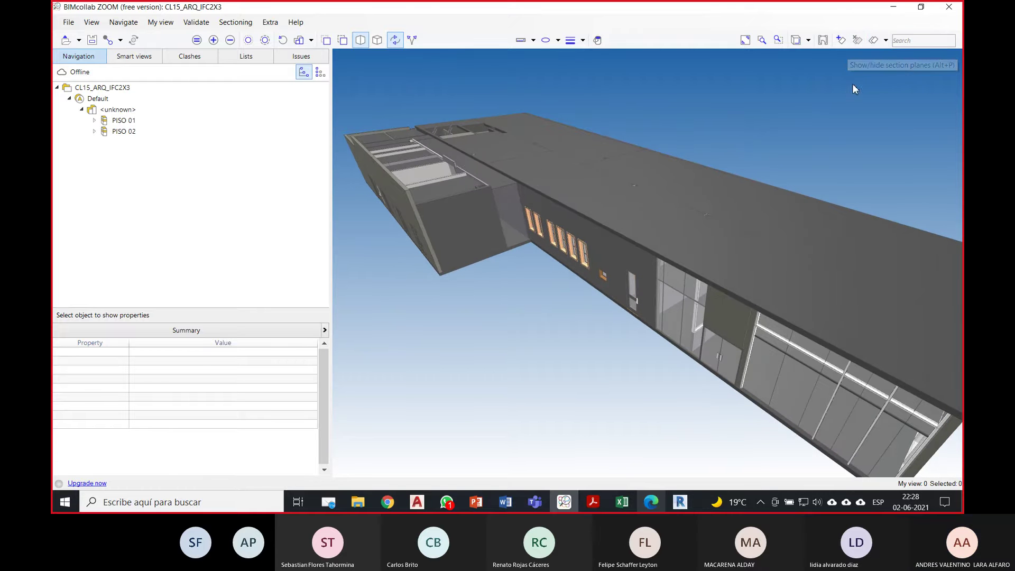
pyautogui.moveTo(766, 121); pyautogui.dragTo(772, 84)
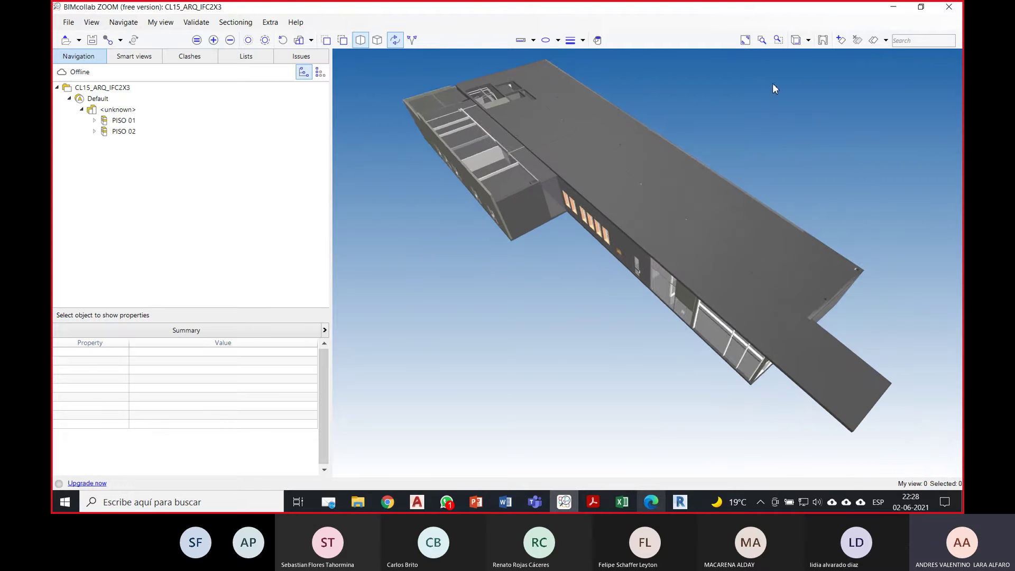
# Step: Turn on automatic floorplans and orbit to a low view of the glazed facade
pyautogui.click(823, 42)
pyautogui.moveTo(820, 169); pyautogui.dragTo(639, 79)
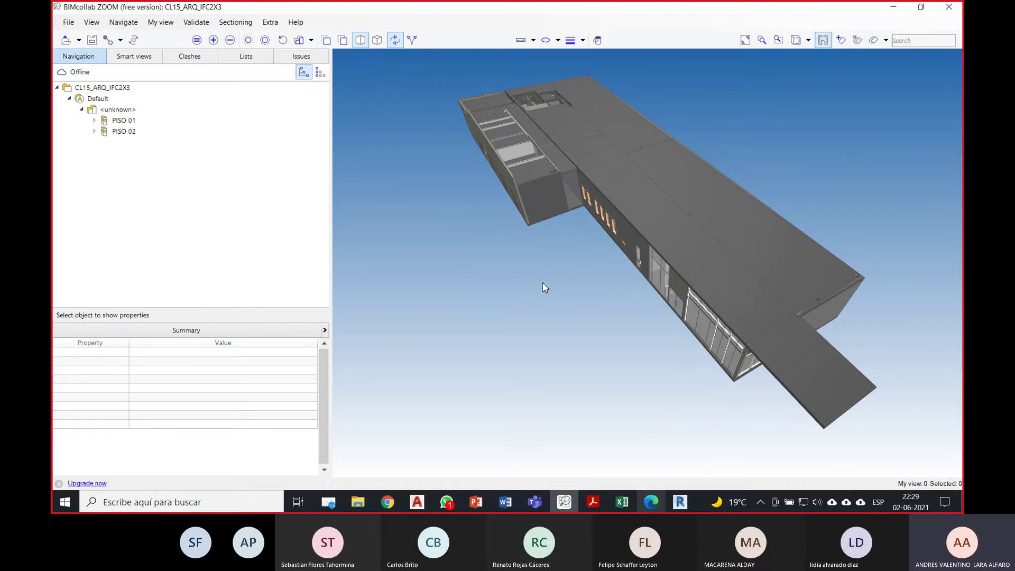
pyautogui.moveTo(549, 285); pyautogui.dragTo(585, 353)
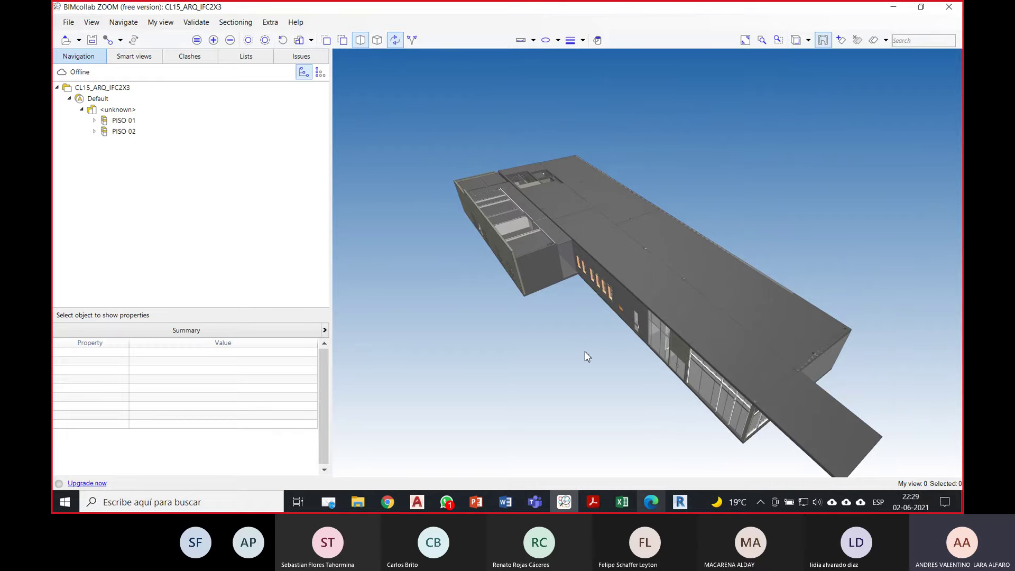
pyautogui.moveTo(591, 315)
pyautogui.mouseDown()
pyautogui.moveTo(619, 308)
pyautogui.moveTo(604, 316)
pyautogui.mouseUp()
# Step: Switch to the Front standard view, then to the Top view
pyautogui.click(809, 40)
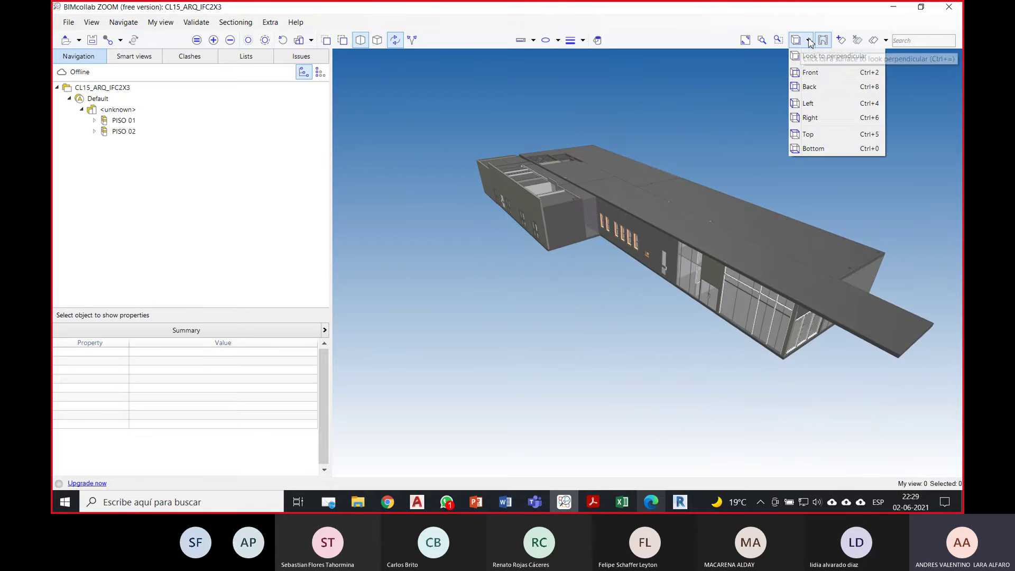
pyautogui.click(818, 72)
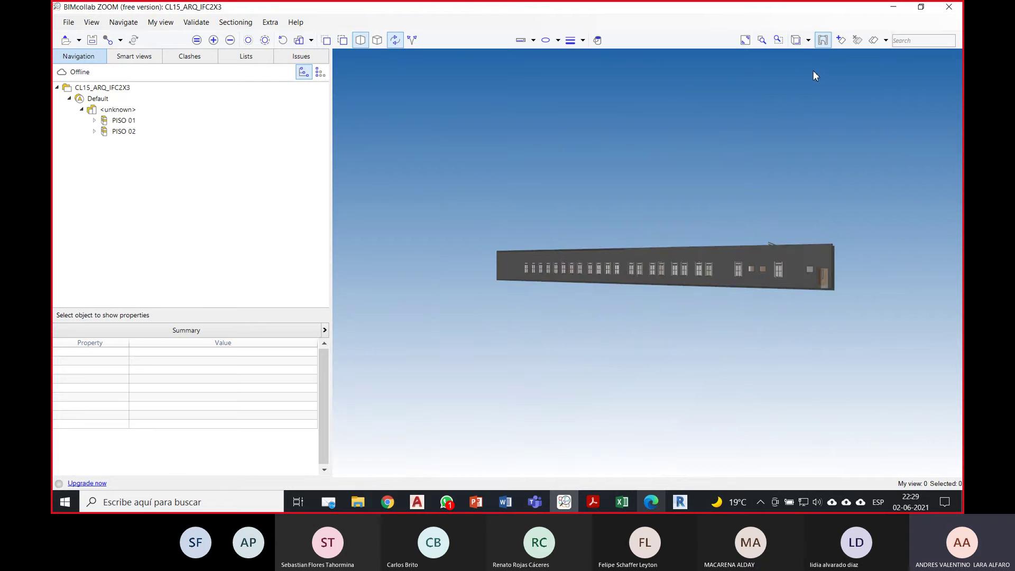
pyautogui.click(807, 41)
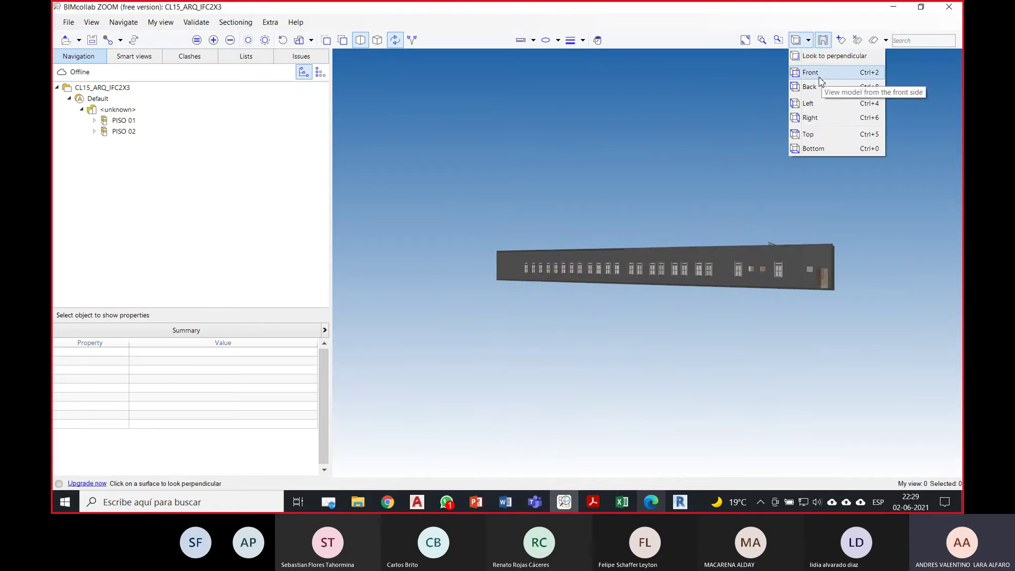
pyautogui.click(820, 132)
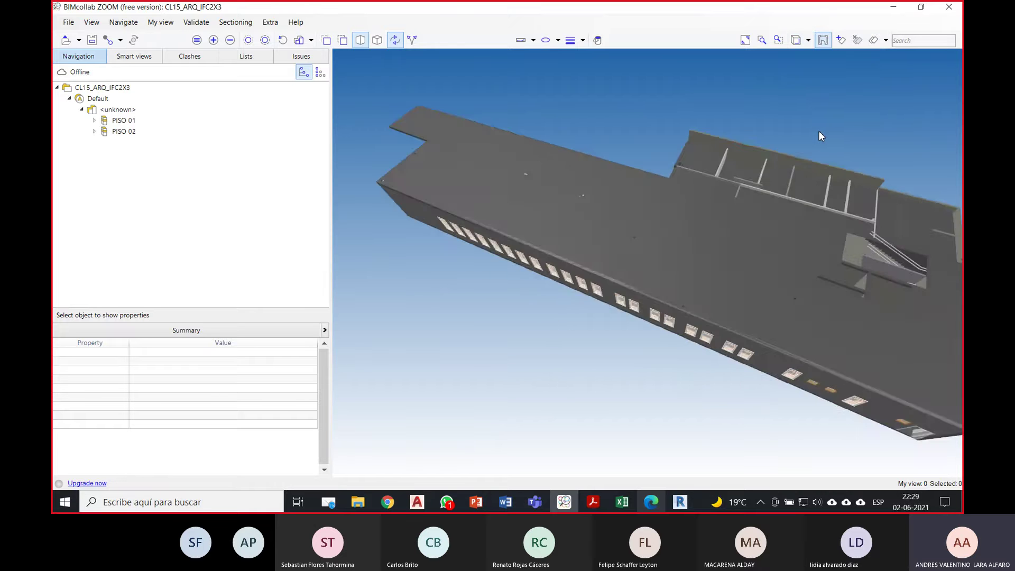
# Step: Look perpendicular to the floor, then orbit to a low oblique exterior view
pyautogui.click(809, 44)
pyautogui.click(813, 55)
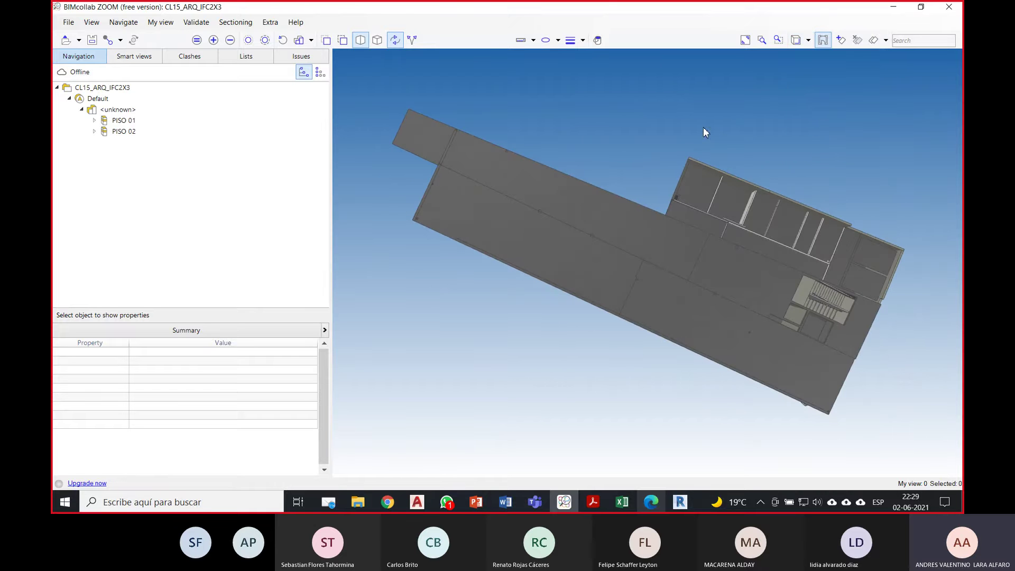
pyautogui.click(519, 197)
pyautogui.scroll(-1, 646, 296)
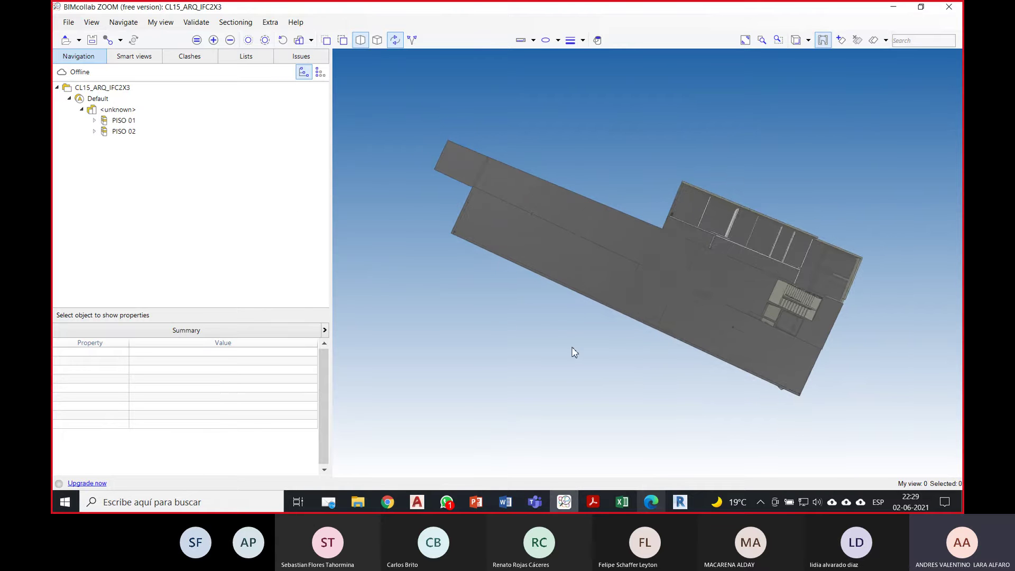
pyautogui.moveTo(550, 373)
pyautogui.mouseDown(button='middle')
pyautogui.moveTo(541, 393)
pyautogui.moveTo(562, 386)
pyautogui.mouseUp(button='middle')
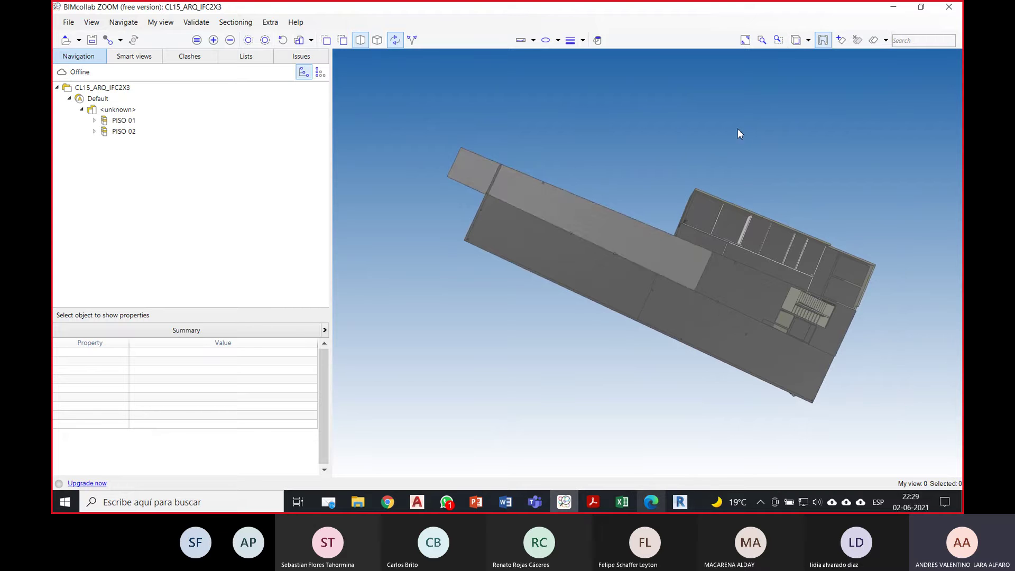
pyautogui.moveTo(517, 332); pyautogui.dragTo(572, 204)
pyautogui.scroll(3, 570, 199)
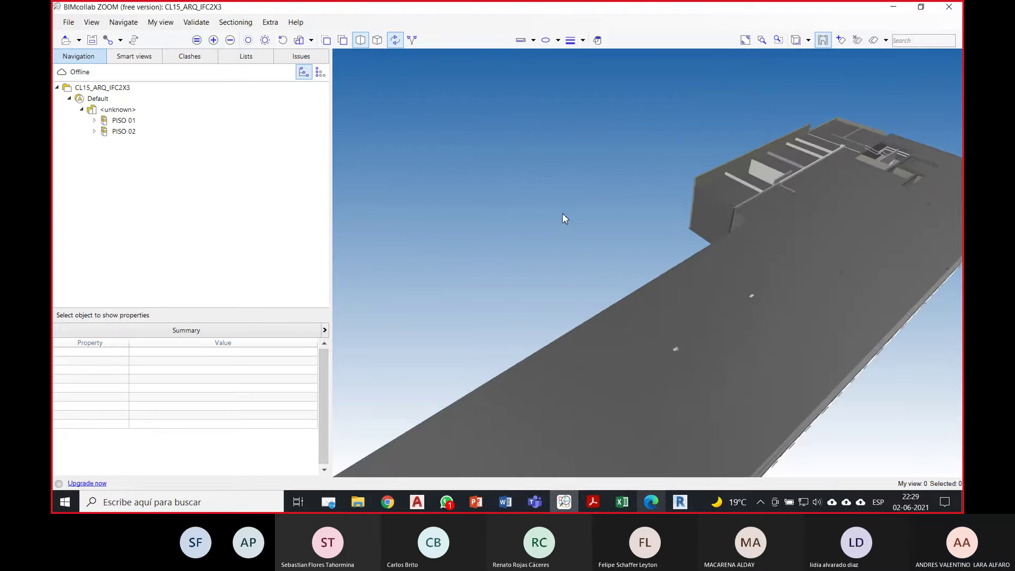
pyautogui.scroll(-2, 562, 214)
pyautogui.moveTo(510, 214); pyautogui.dragTo(547, 189)
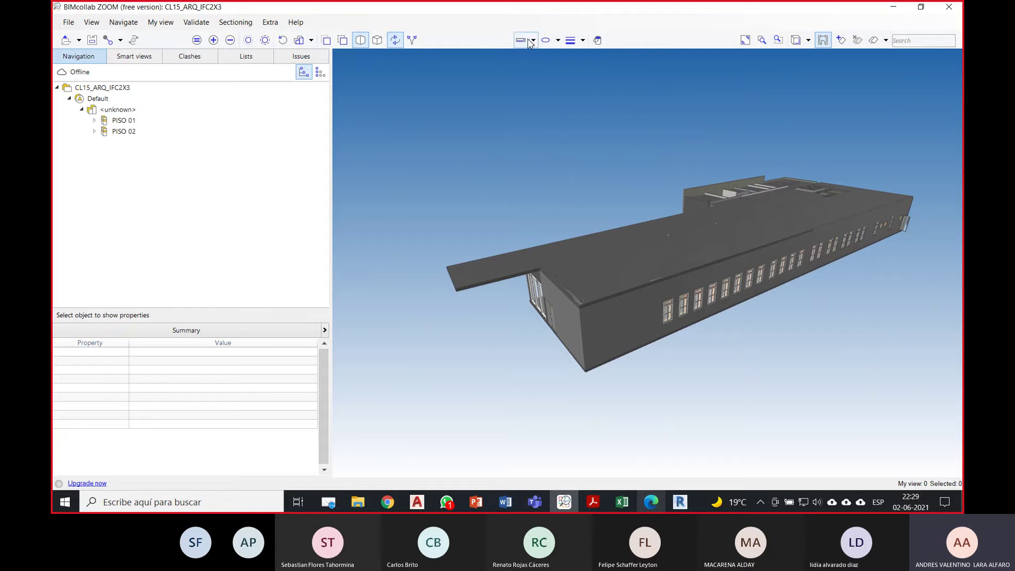
# Step: Place a red revision cloud on the building's roof
pyautogui.click(557, 41)
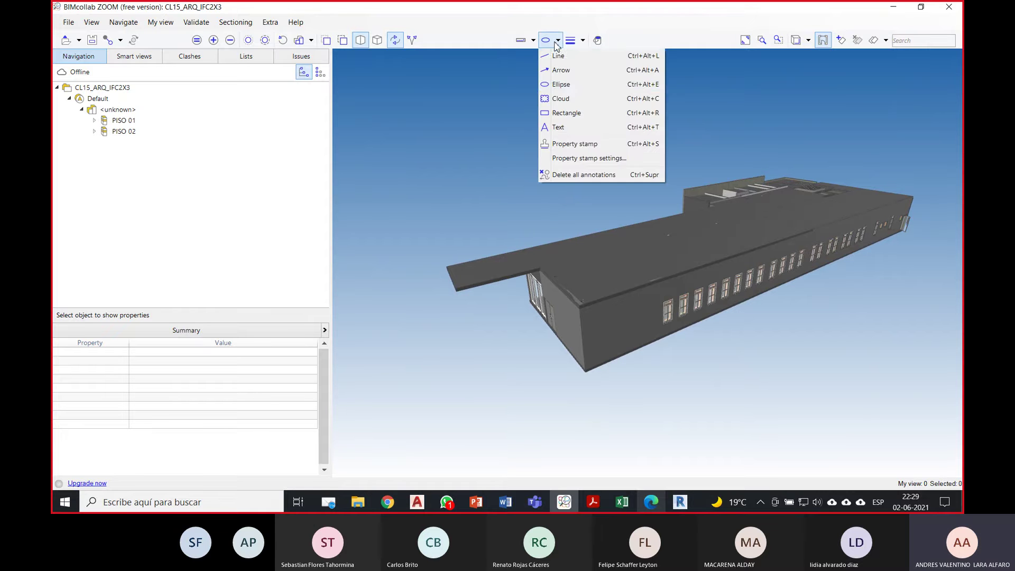
pyautogui.click(565, 100)
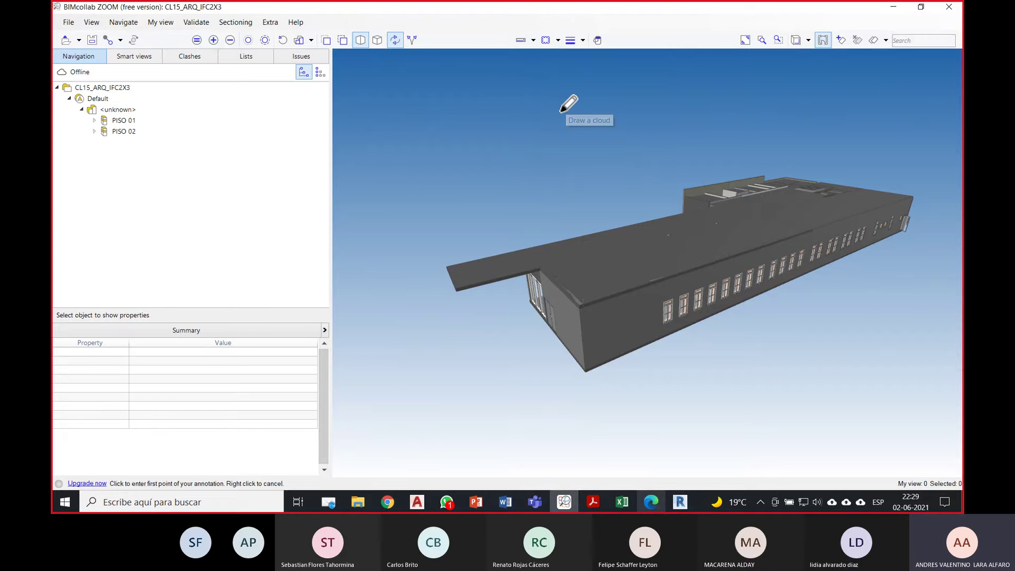
pyautogui.moveTo(619, 264)
pyautogui.mouseDown(button='middle')
pyautogui.moveTo(610, 240)
pyautogui.moveTo(625, 218)
pyautogui.moveTo(609, 249)
pyautogui.mouseUp(button='middle')
pyautogui.scroll(2, 583, 252)
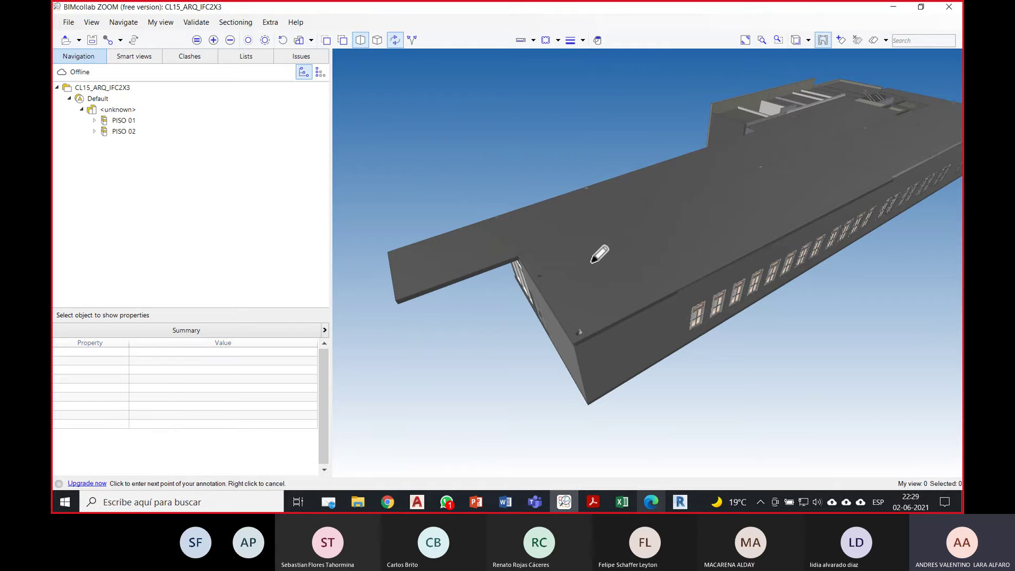
pyautogui.click(592, 261)
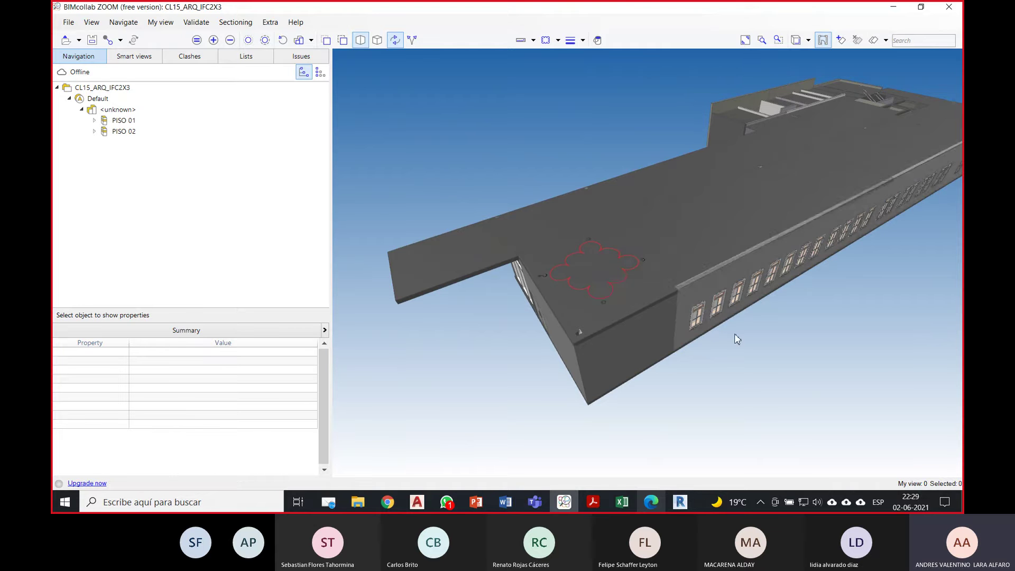
# Step: Add a second cloud annotation on the long side wall
pyautogui.moveTo(734, 333); pyautogui.dragTo(672, 229)
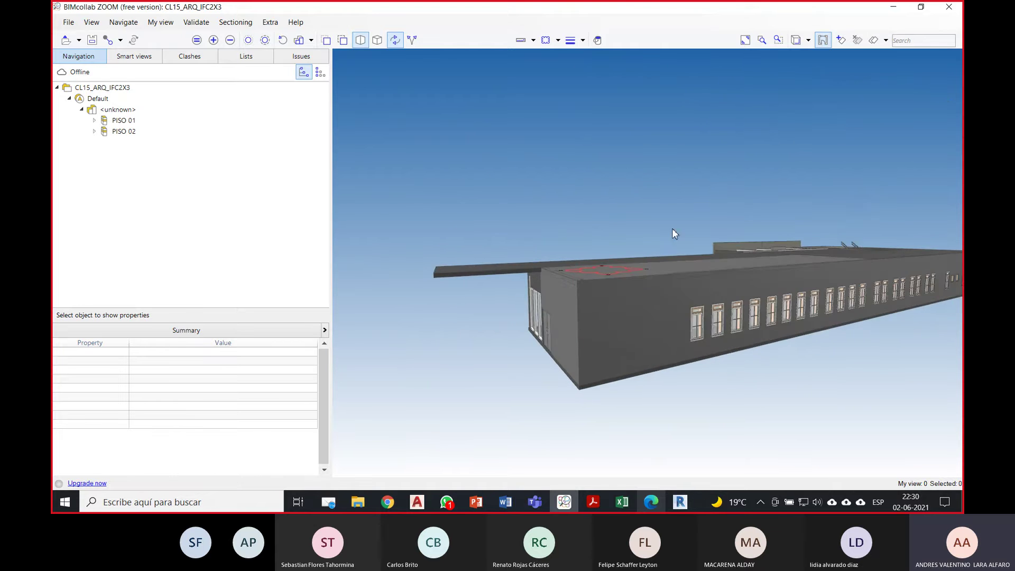
pyautogui.click(545, 40)
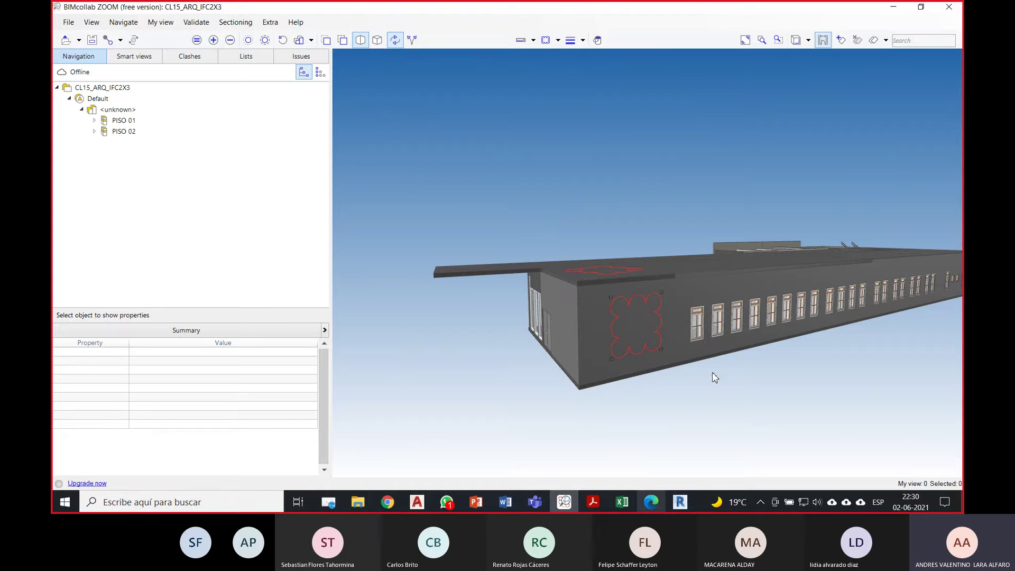
pyautogui.moveTo(714, 377); pyautogui.dragTo(738, 358)
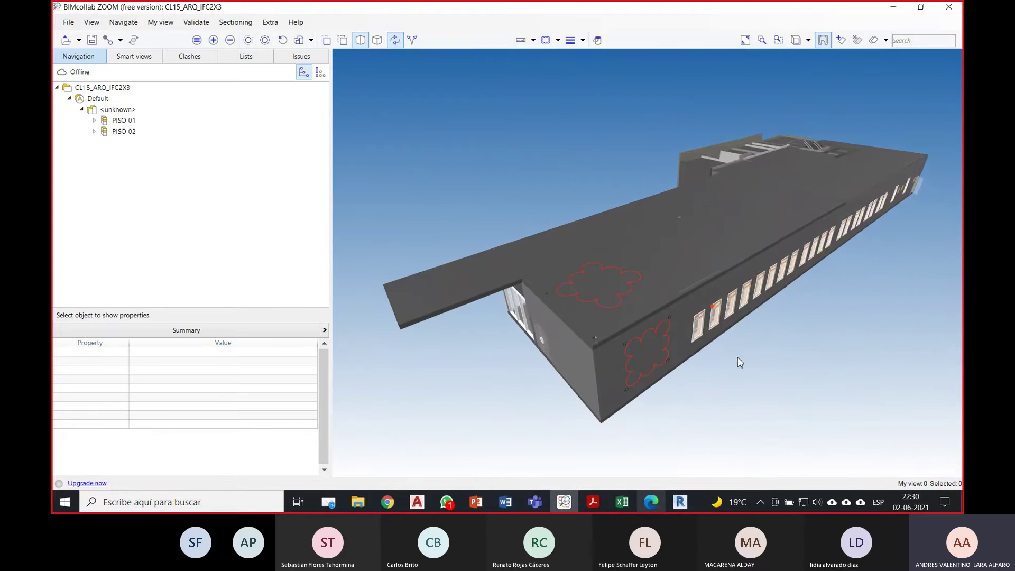
# Step: Dimension the roof overhang edge between its two corners, giving 5,215 mm
pyautogui.click(533, 40)
pyautogui.click(544, 56)
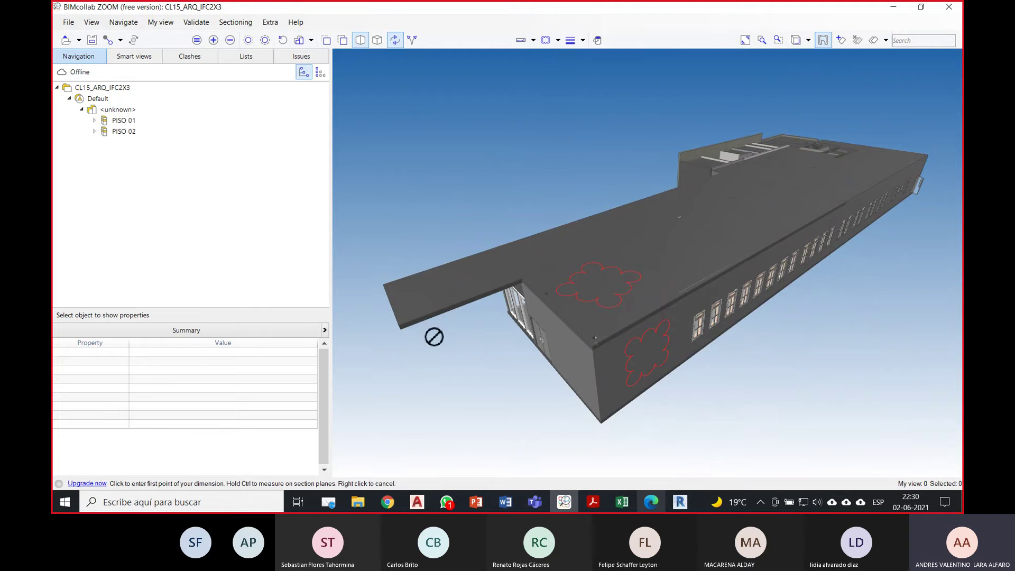
pyautogui.click(404, 329)
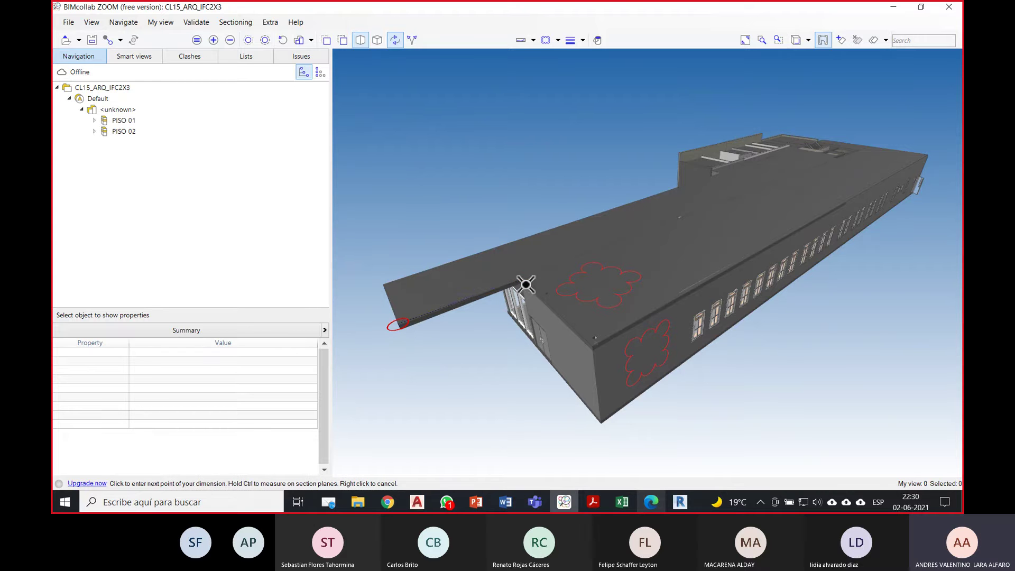
pyautogui.click(524, 284)
pyautogui.scroll(3, 452, 301)
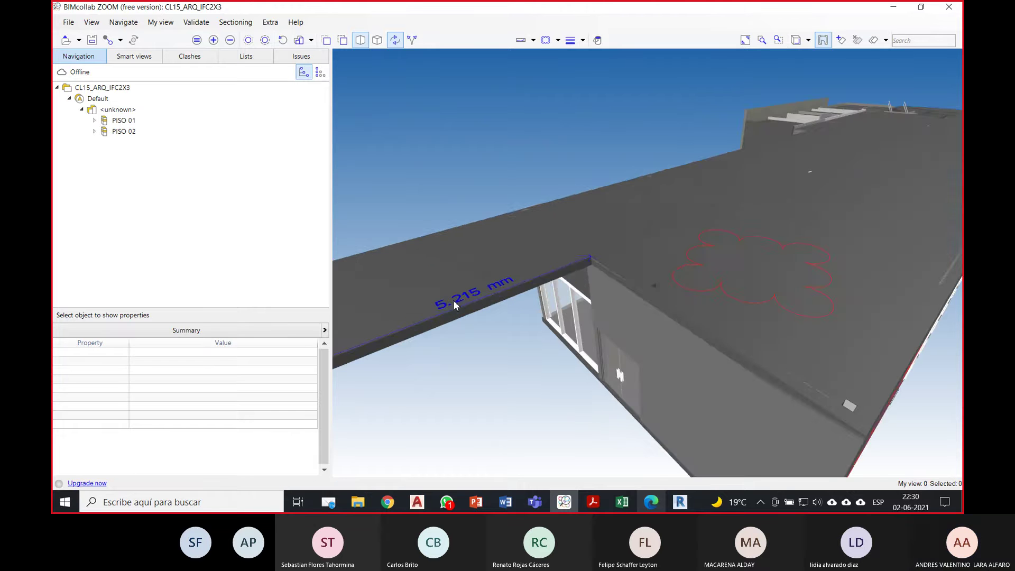
# Step: Orbit around the overhang to frame the 5,215 mm dimension
pyautogui.moveTo(452, 300); pyautogui.dragTo(711, 156)
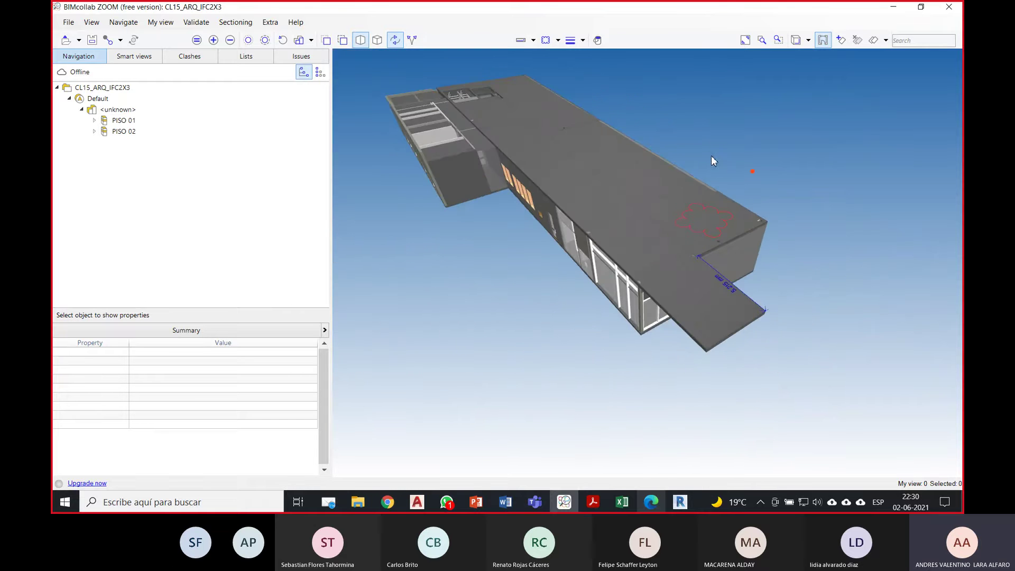
pyautogui.moveTo(805, 192); pyautogui.dragTo(767, 266)
pyautogui.moveTo(817, 328); pyautogui.dragTo(671, 243)
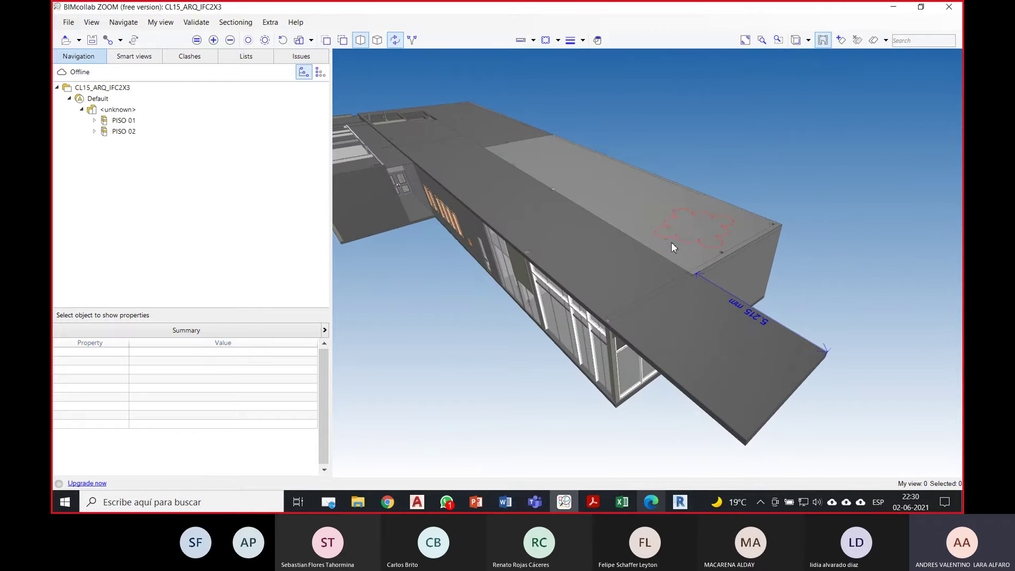
pyautogui.moveTo(791, 263); pyautogui.dragTo(813, 309)
# Step: Set the annotation line width to Average and choose a pale annotation colour
pyautogui.click(534, 40)
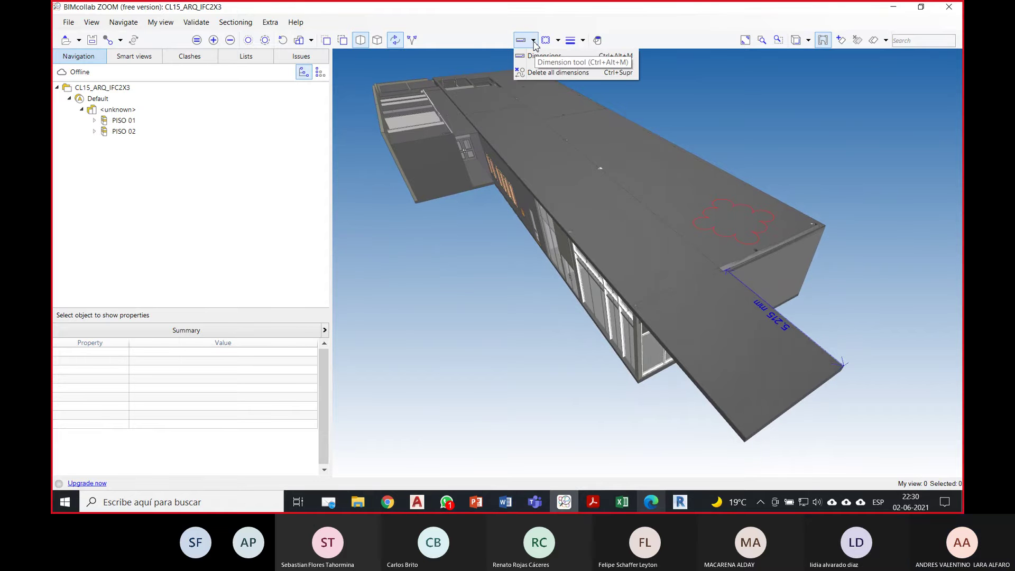
pyautogui.click(578, 45)
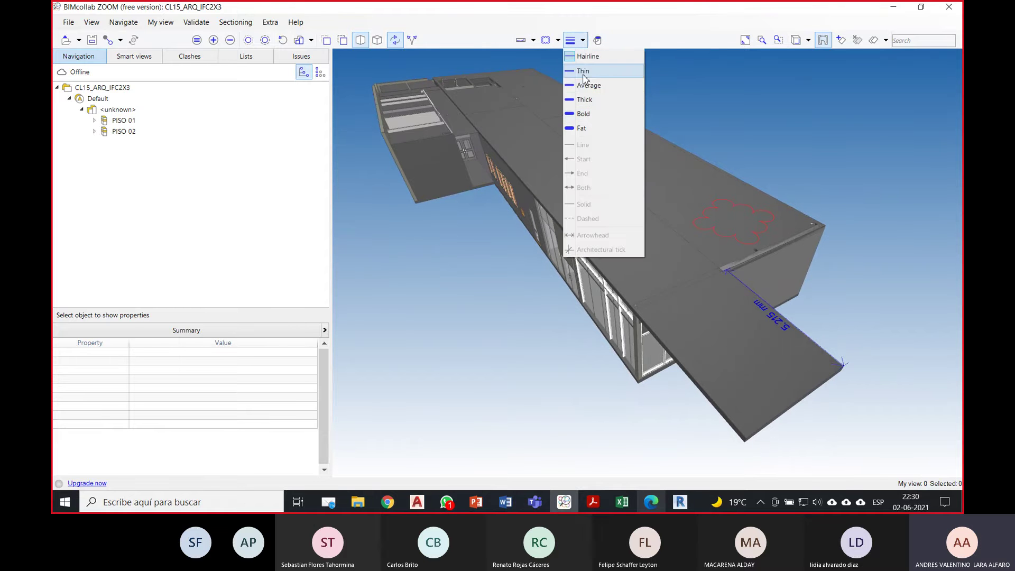
pyautogui.click(597, 86)
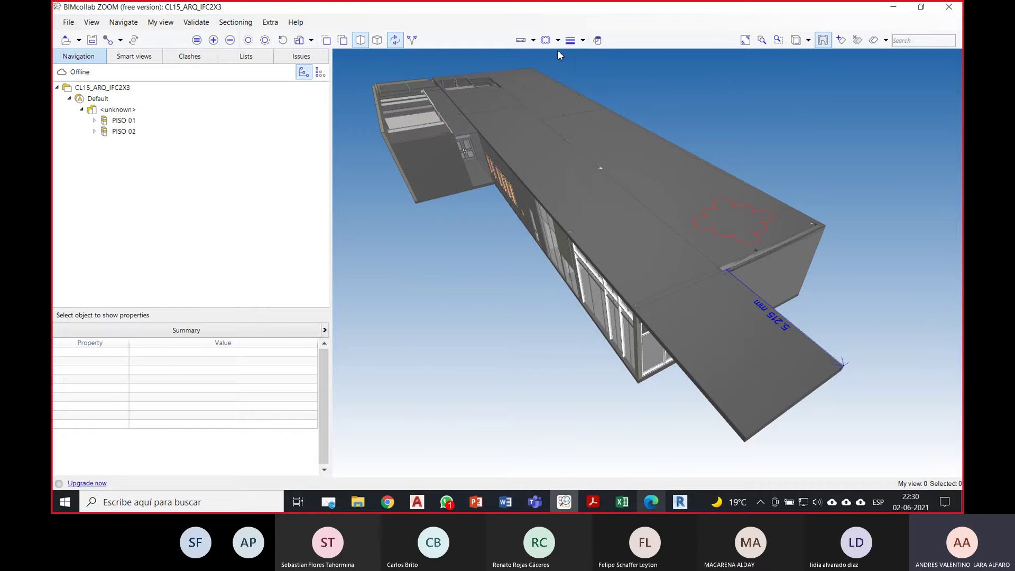
pyautogui.click(597, 40)
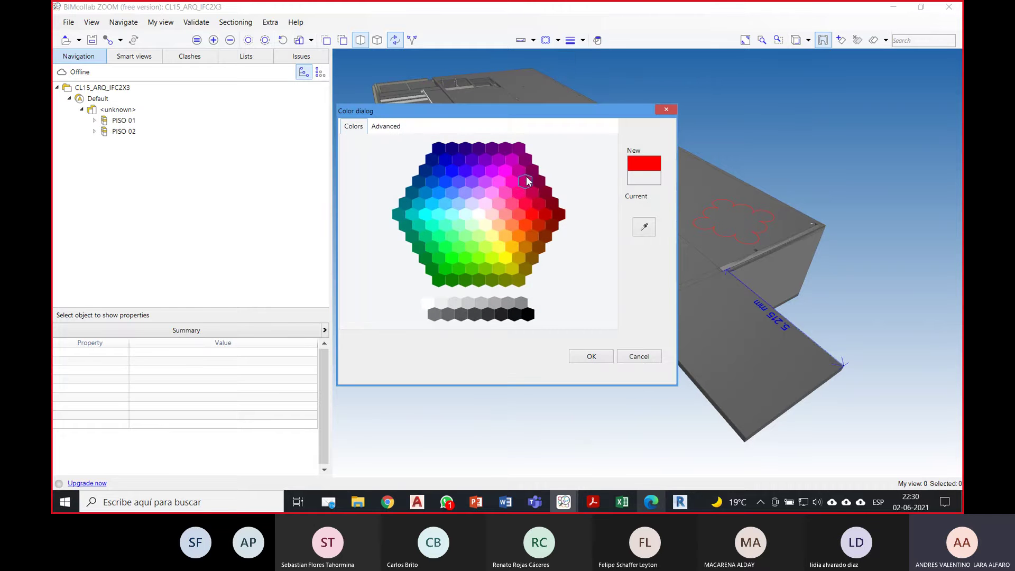
pyautogui.click(525, 203)
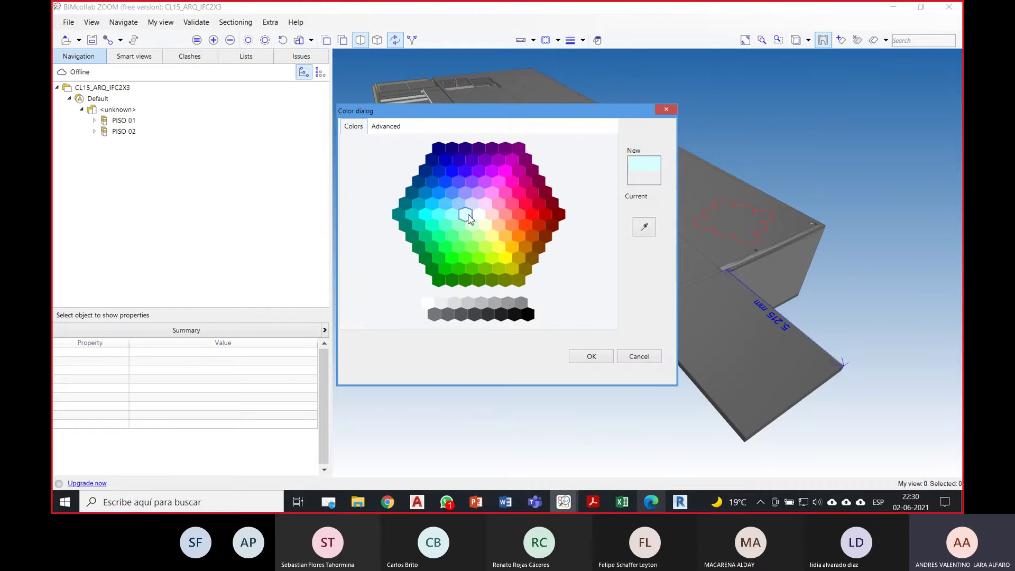
pyautogui.click(590, 357)
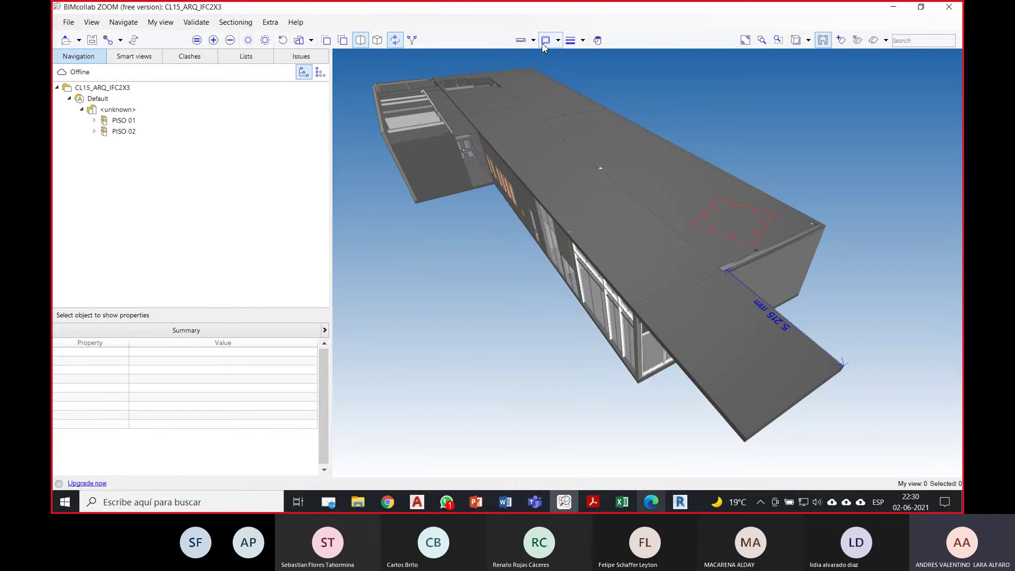
# Step: Draw a pale ellipse annotation on the middle of the roof
pyautogui.click(557, 42)
pyautogui.click(570, 81)
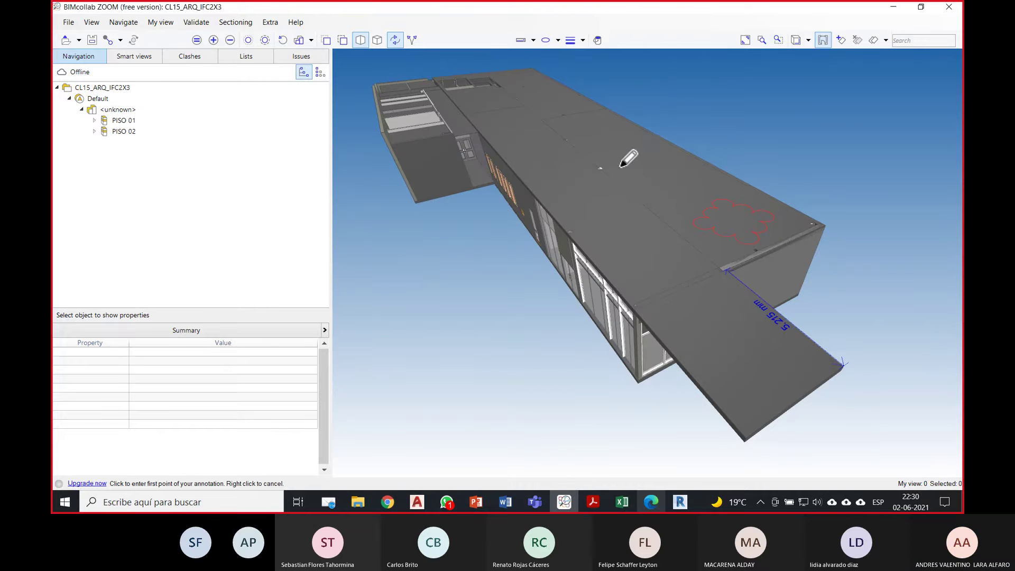
pyautogui.click(647, 193)
pyautogui.moveTo(648, 191)
pyautogui.mouseDown()
pyautogui.moveTo(732, 161)
pyautogui.moveTo(667, 119)
pyautogui.moveTo(788, 106)
pyautogui.mouseUp()
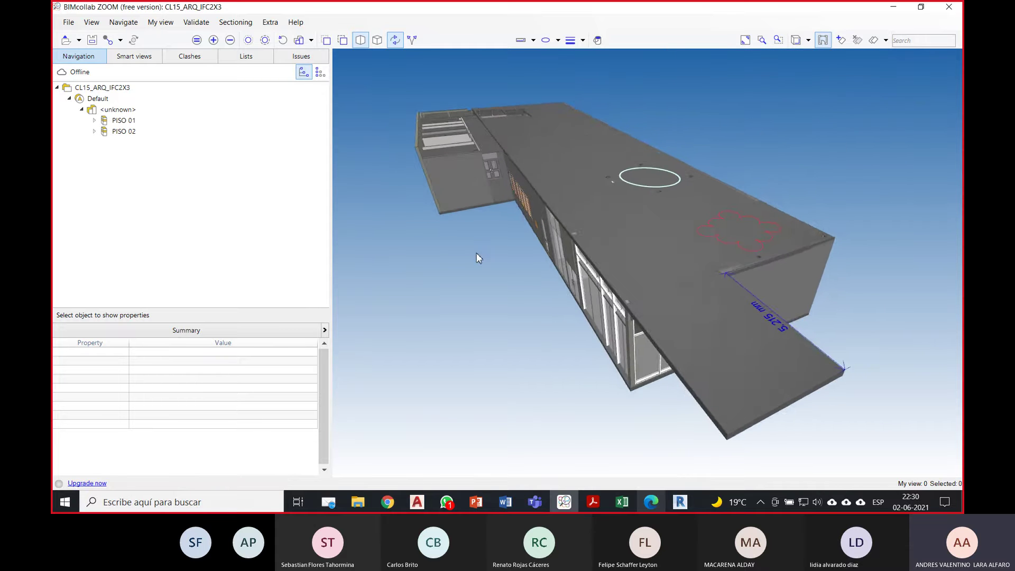
# Step: Turn toward the building and fly forward to the glass facade under the roof overhang
pyautogui.moveTo(478, 257); pyautogui.dragTo(461, 190)
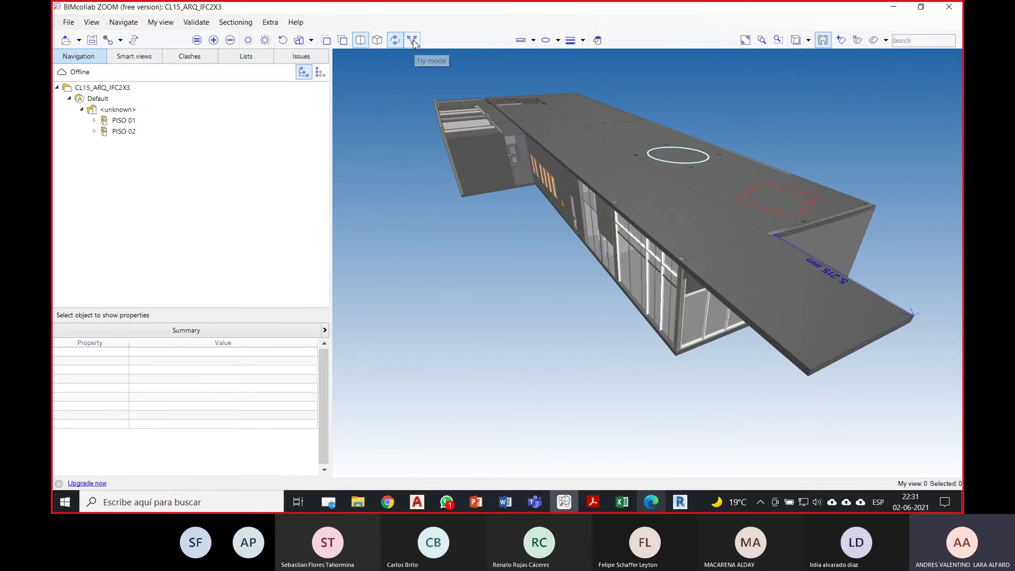
pyautogui.moveTo(571, 306); pyautogui.dragTo(583, 269)
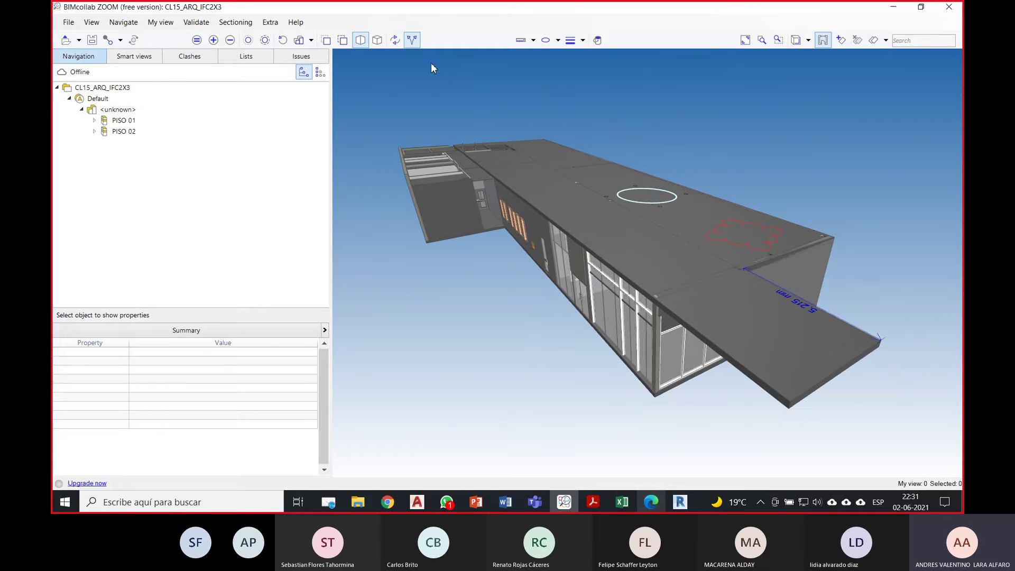
pyautogui.moveTo(527, 243); pyautogui.dragTo(572, 240)
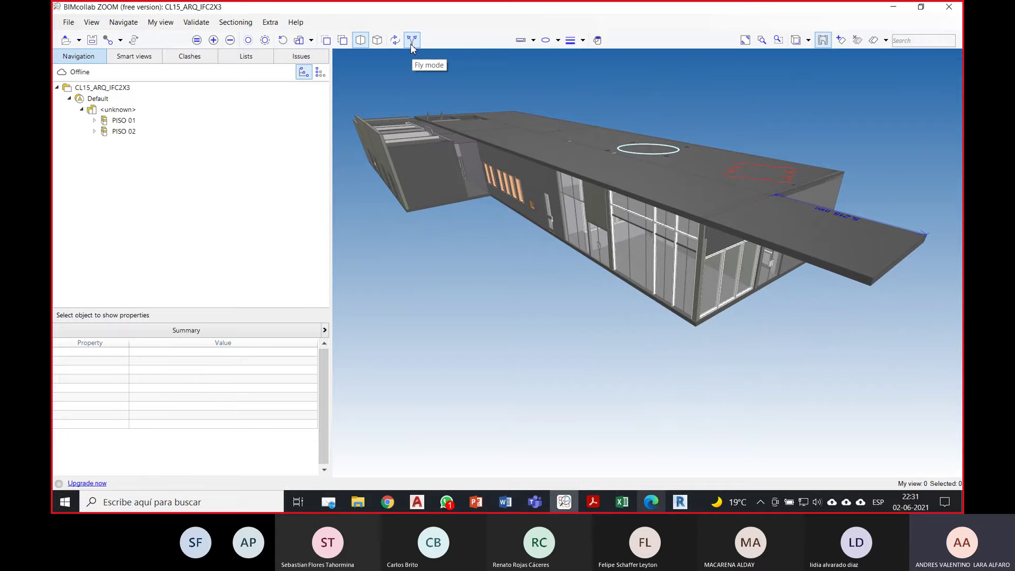
pyautogui.moveTo(539, 233); pyautogui.dragTo(531, 287)
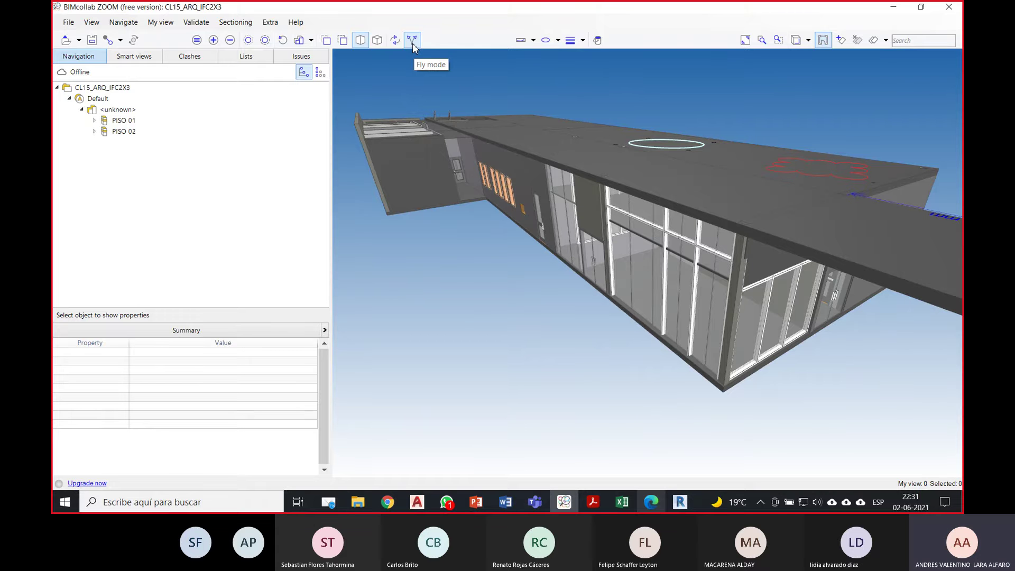
pyautogui.moveTo(583, 320); pyautogui.dragTo(577, 332)
pyautogui.press('Up')
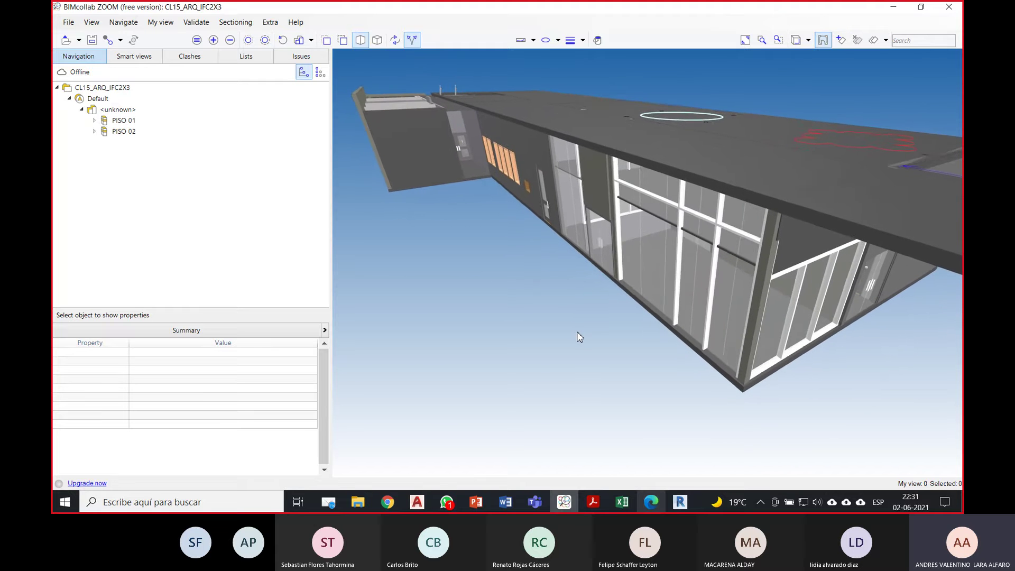
pyautogui.press('Up')
pyautogui.press('Up')
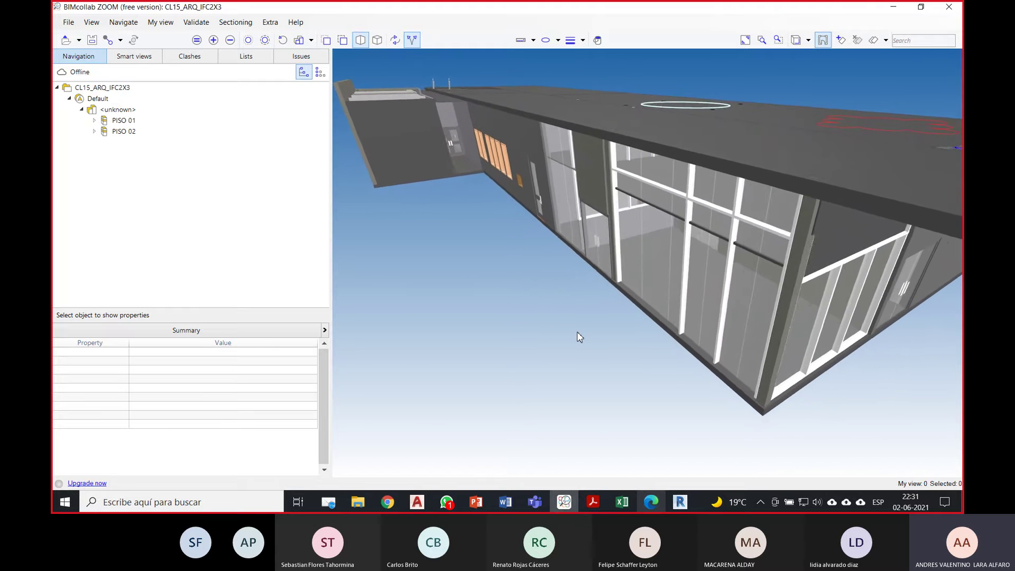
pyautogui.press('Up')
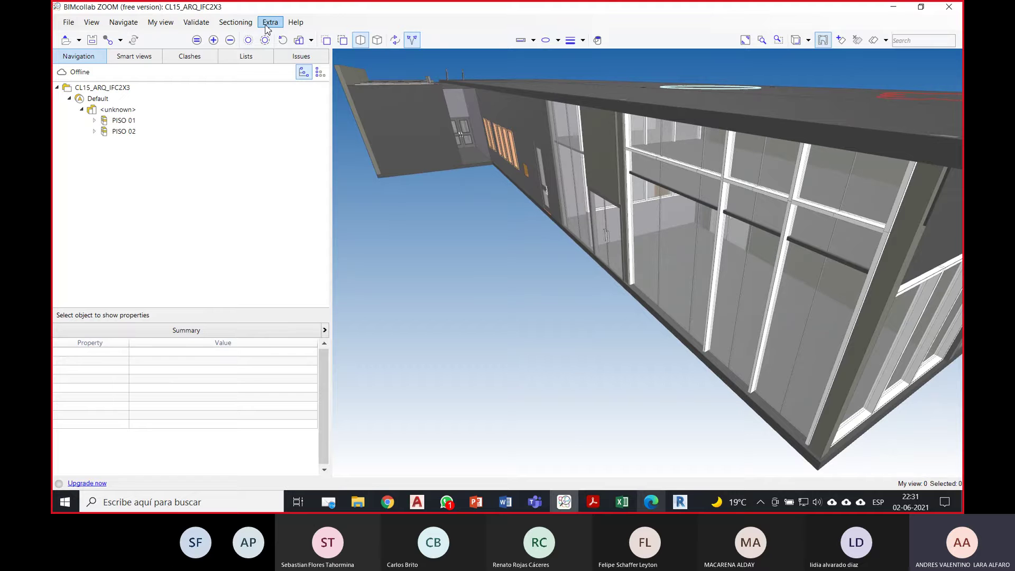
# Step: Raise the Fly speed from 3 to 6 on the Navigation page of Extra > Settings
pyautogui.click(93, 24)
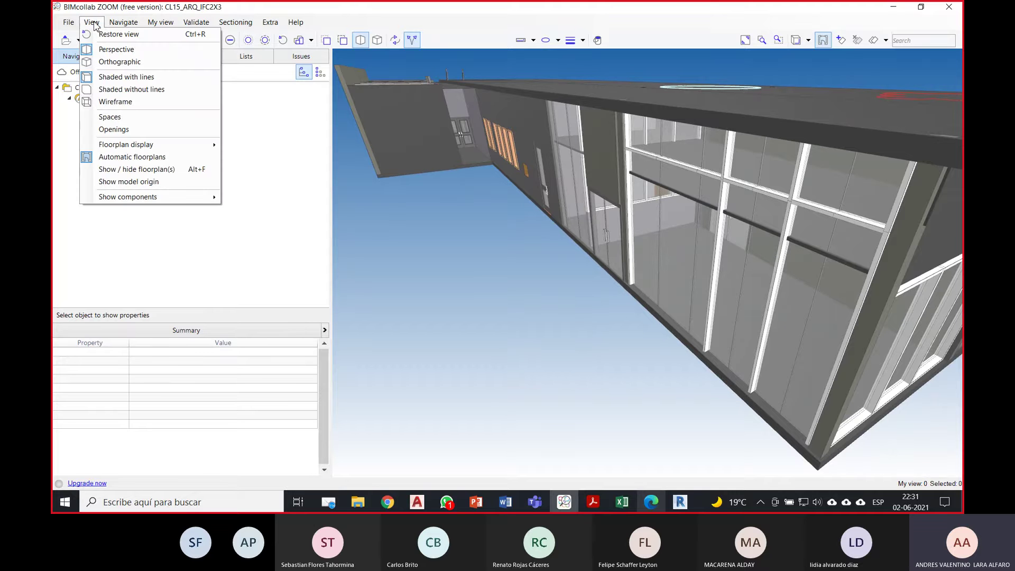
pyautogui.moveTo(112, 25)
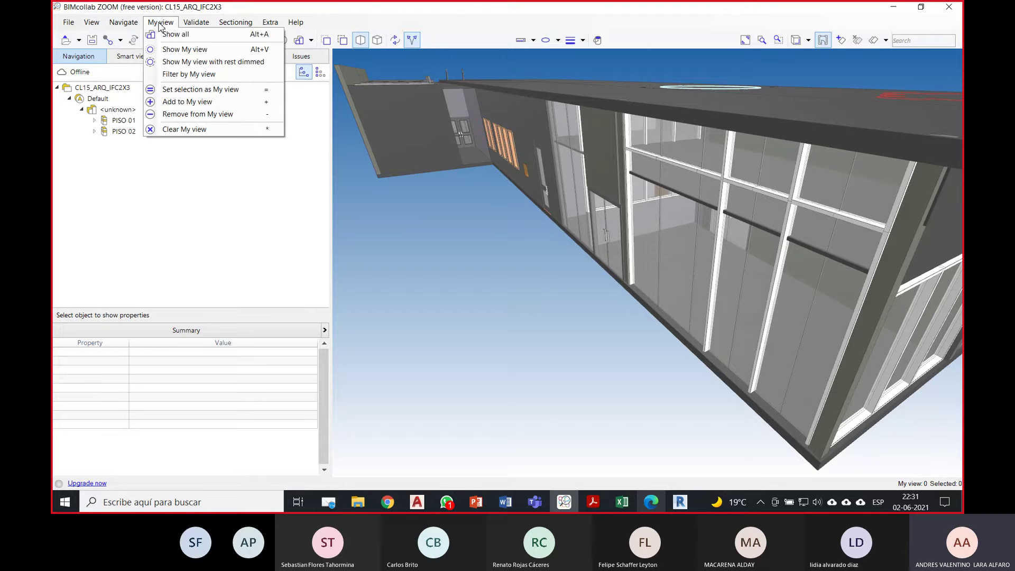
pyautogui.moveTo(265, 25)
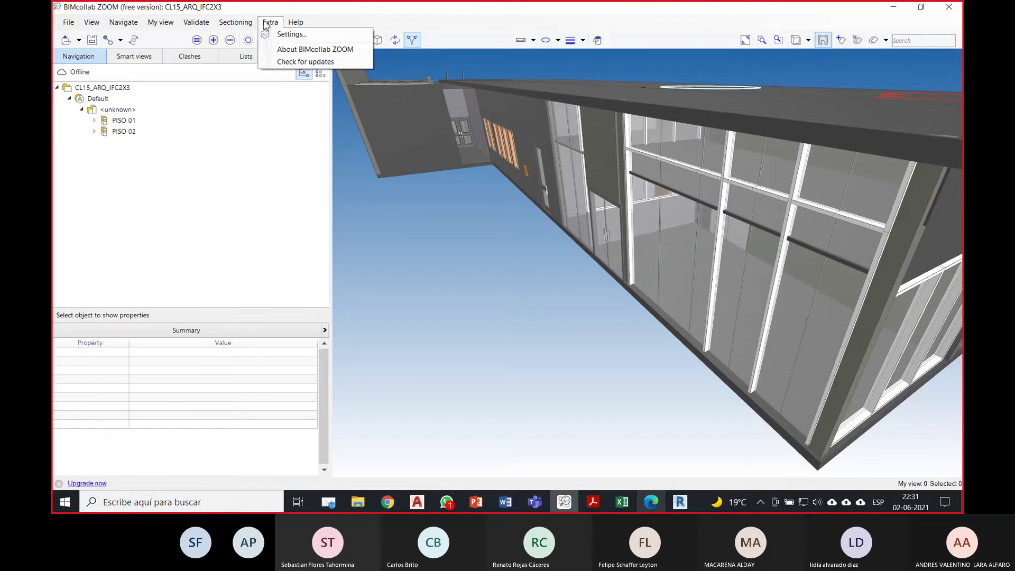
pyautogui.click(288, 36)
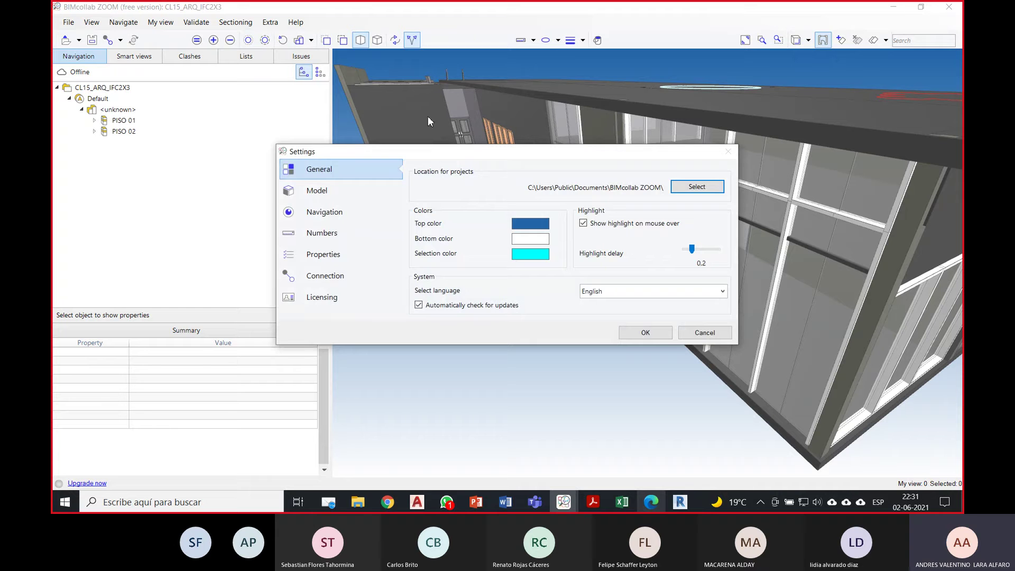
pyautogui.click(338, 216)
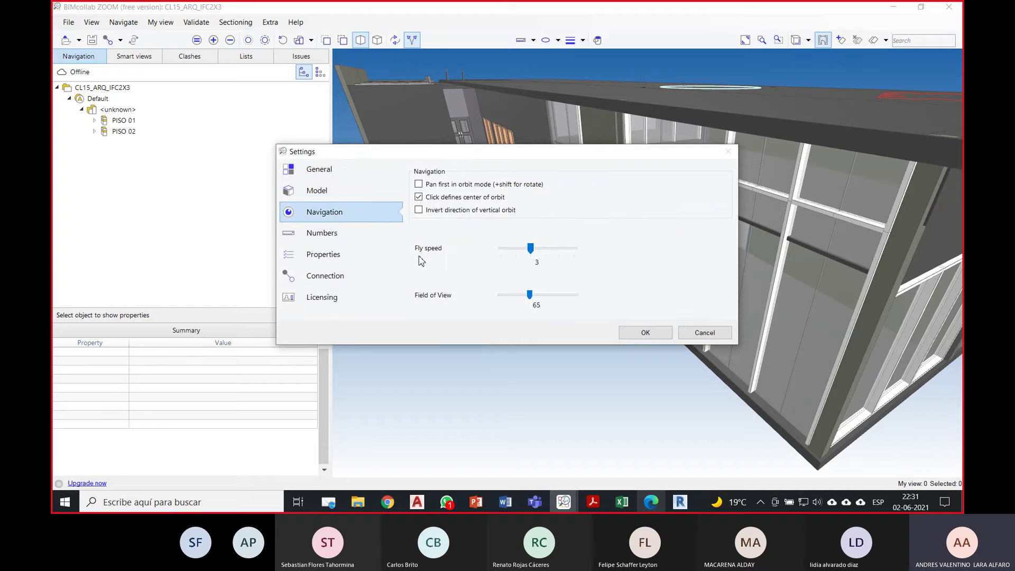
pyautogui.moveTo(540, 253); pyautogui.dragTo(581, 249)
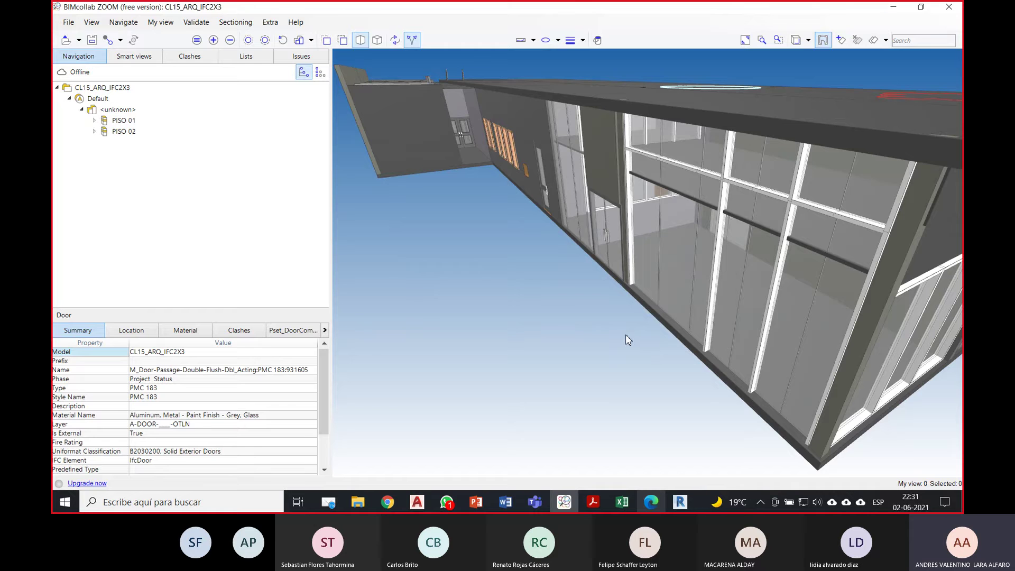
# Step: Fly through the glass double door and along the corridor toward the left-hand door
pyautogui.press('Up')
pyautogui.press('Up')
pyautogui.moveTo(636, 325); pyautogui.dragTo(687, 288, button='right')
pyautogui.press('Up')
pyautogui.press('Up')
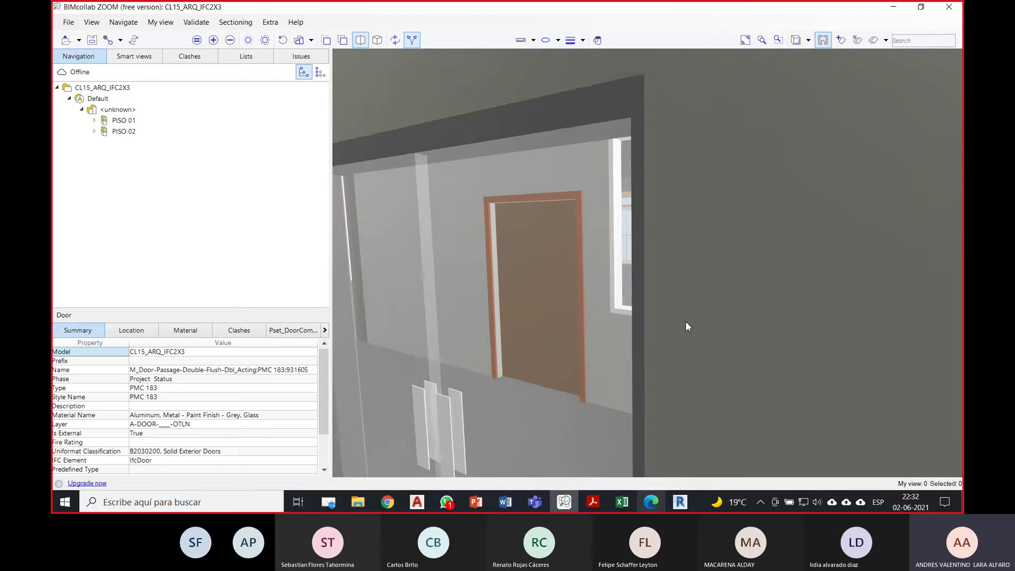
pyautogui.moveTo(675, 323); pyautogui.dragTo(423, 290, button='right')
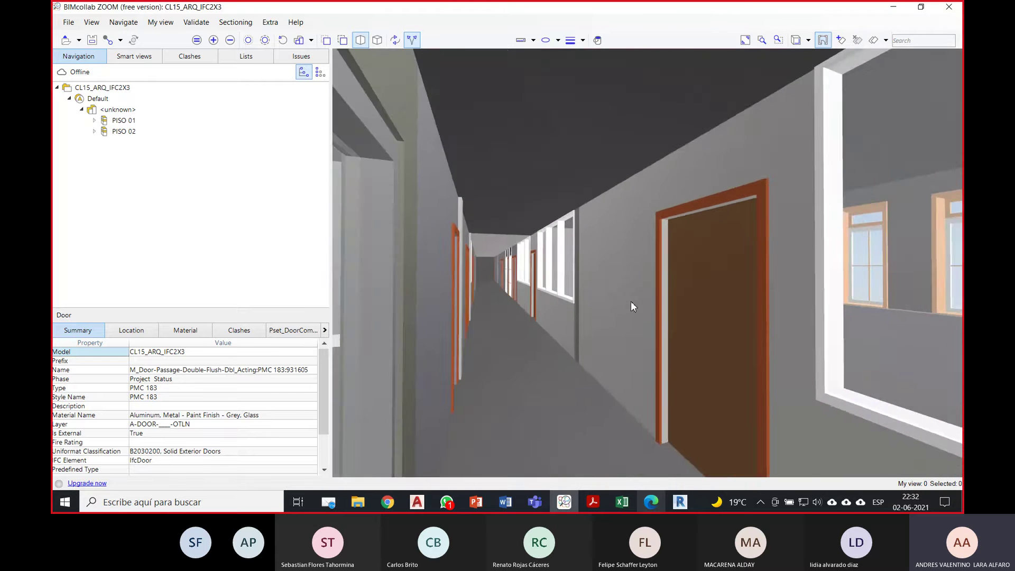
pyautogui.moveTo(630, 302); pyautogui.dragTo(568, 306, button='right')
pyautogui.press('Up')
pyautogui.press('Up')
pyautogui.moveTo(636, 314); pyautogui.dragTo(553, 319, button='right')
# Step: Select the left-hand door P1/95 to show its properties
pyautogui.click(556, 285)
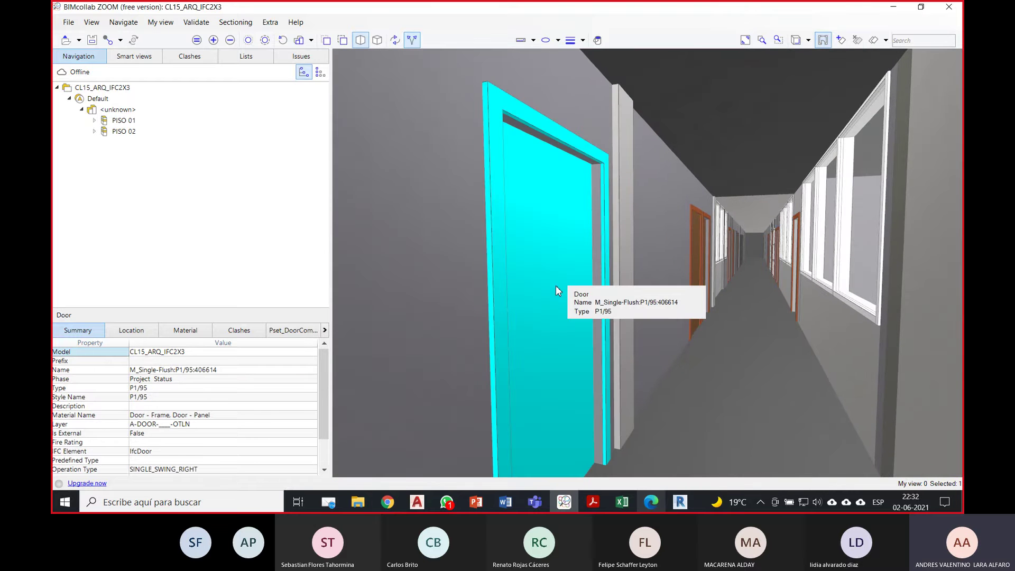
pyautogui.scroll(-2, 324, 411)
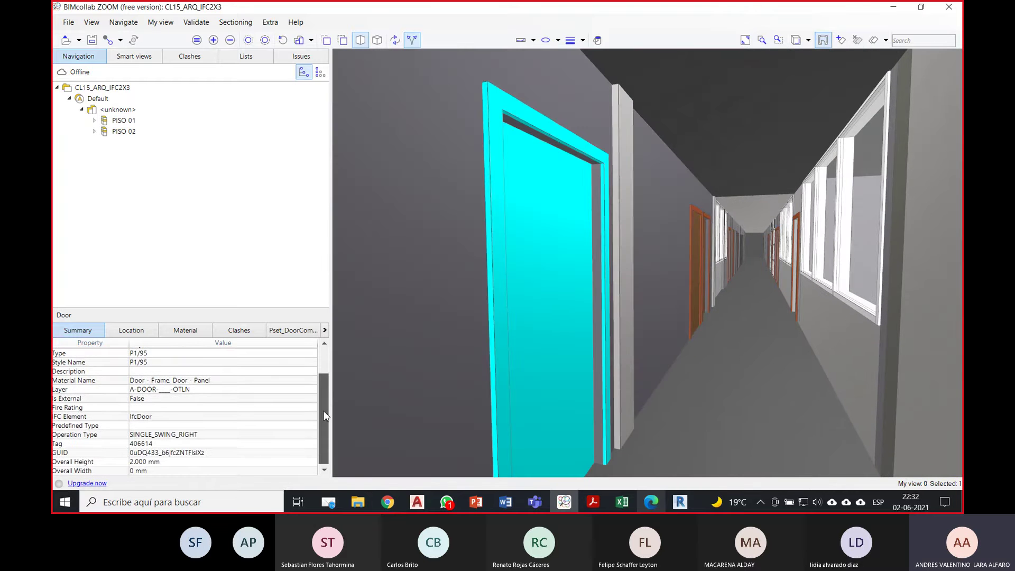
pyautogui.moveTo(630, 286); pyautogui.dragTo(687, 293, button='right')
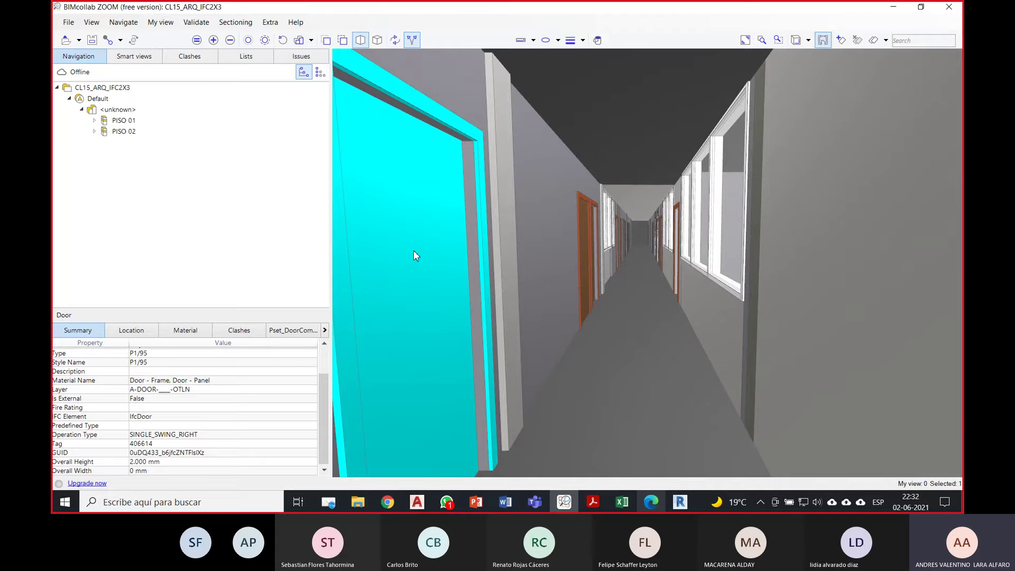
pyautogui.moveTo(423, 255)
# Step: Colour door P1/95 red and look down the corridor lined with doors
pyautogui.rightClick(418, 254)
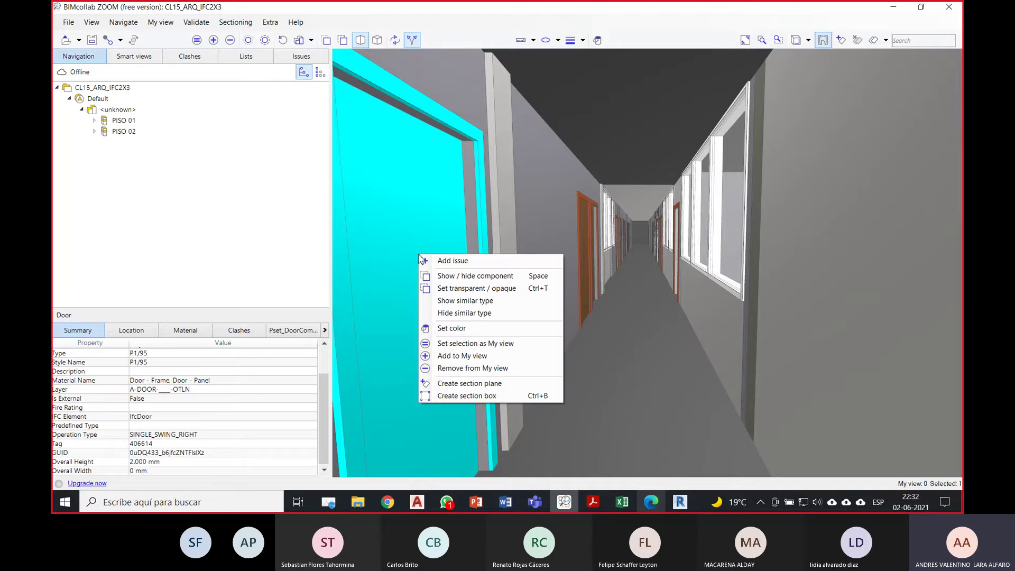
pyautogui.click(456, 331)
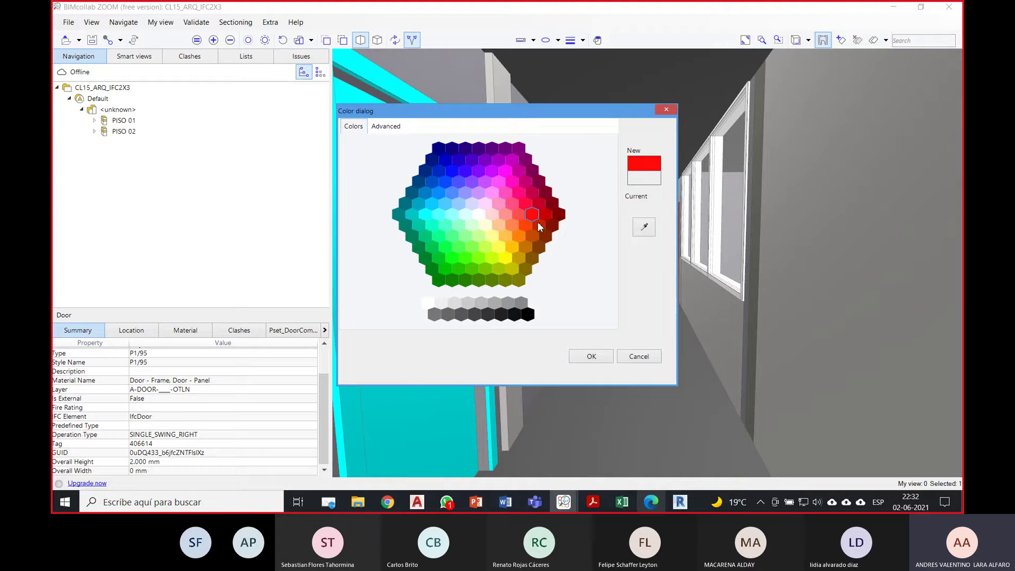
pyautogui.click(601, 358)
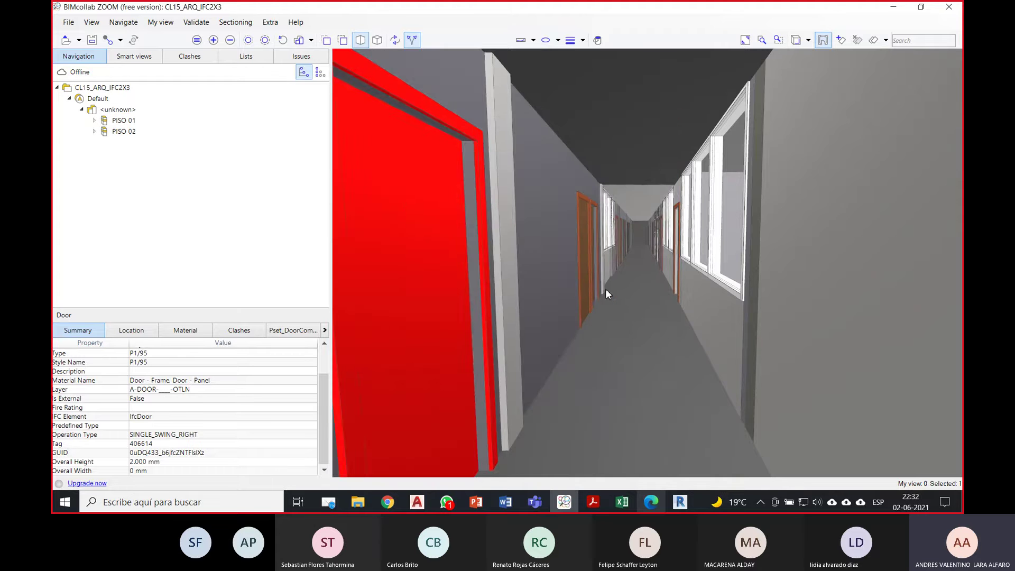
pyautogui.moveTo(604, 289); pyautogui.dragTo(568, 305)
pyautogui.moveTo(657, 313); pyautogui.dragTo(571, 156)
# Step: Make the corridor ceiling transparent and move forward beneath it
pyautogui.click(571, 156)
pyautogui.rightClick(570, 156)
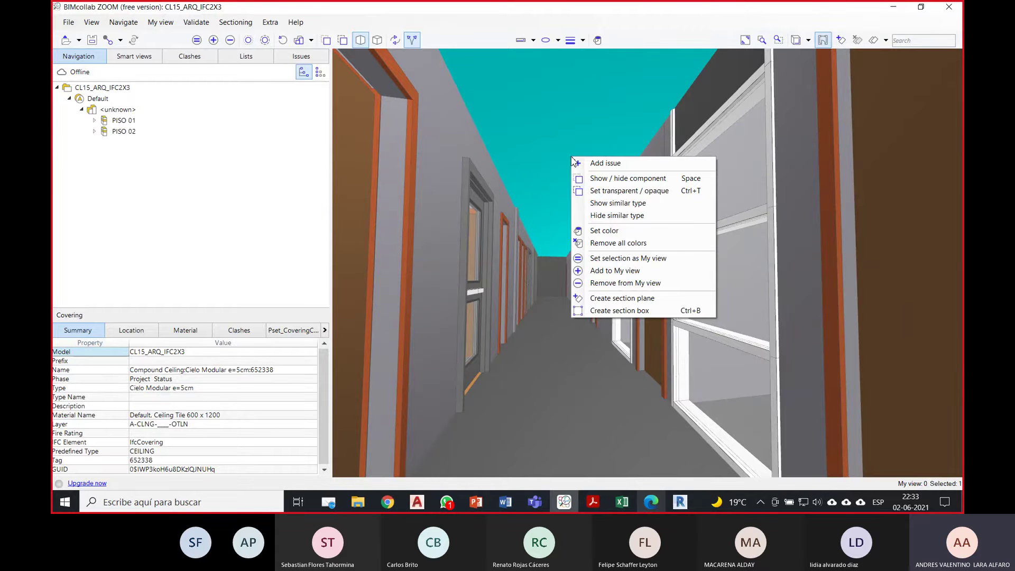
pyautogui.click(611, 191)
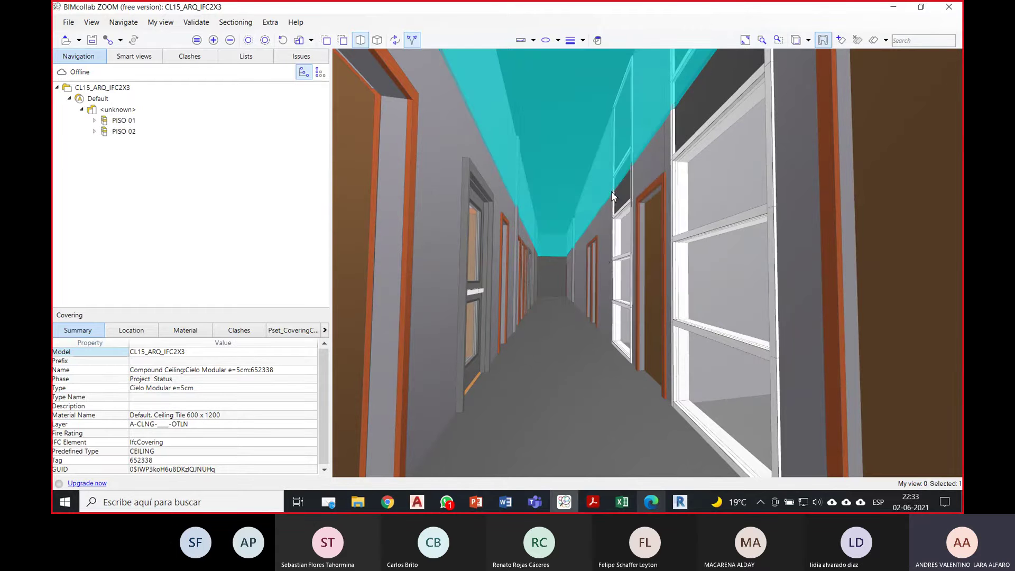
pyautogui.moveTo(610, 192); pyautogui.dragTo(580, 293, button='right')
pyautogui.press('Escape')
pyautogui.scroll(3, 585, 232)
pyautogui.scroll(6, 586, 241)
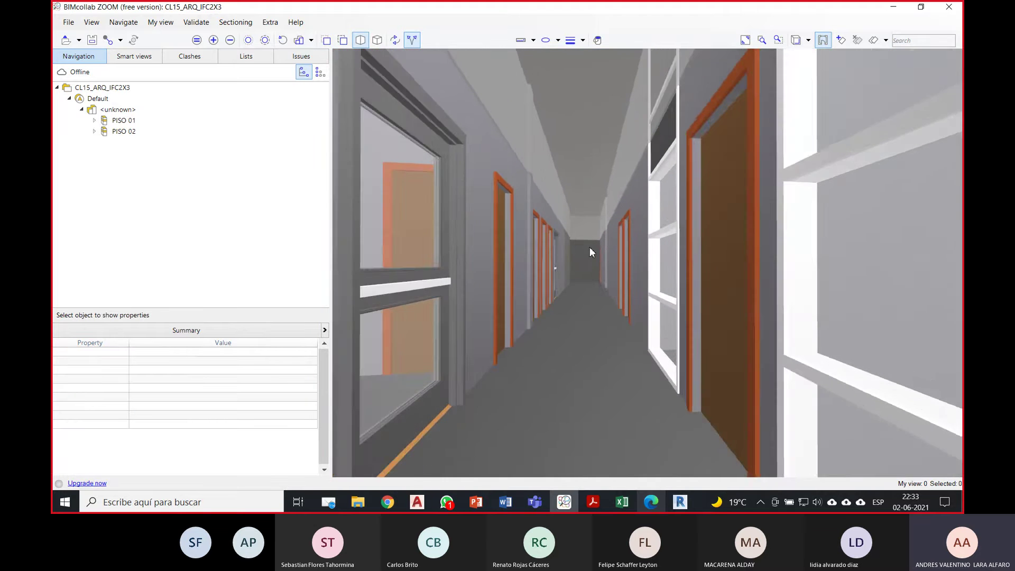
# Step: Make the ceiling opaque again and walk straight down the corridor
pyautogui.click(586, 173)
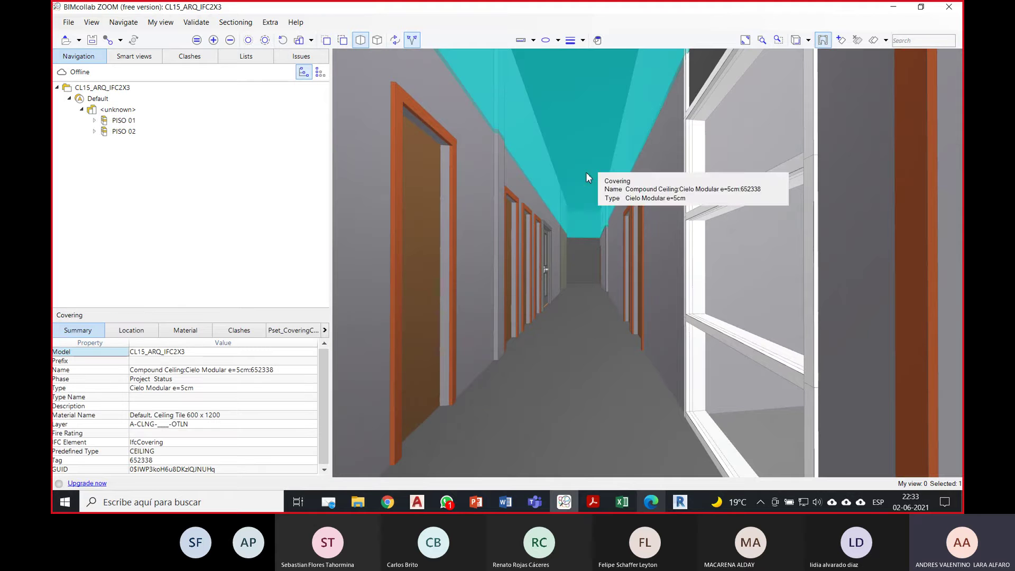
pyautogui.rightClick(586, 173)
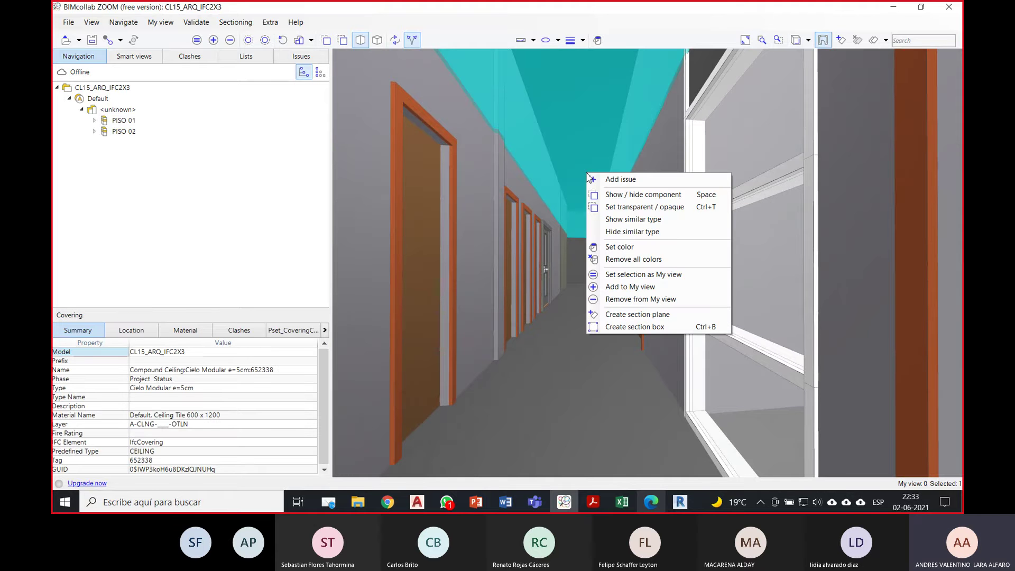
pyautogui.click(640, 208)
pyautogui.moveTo(555, 252); pyautogui.dragTo(528, 241, button='right')
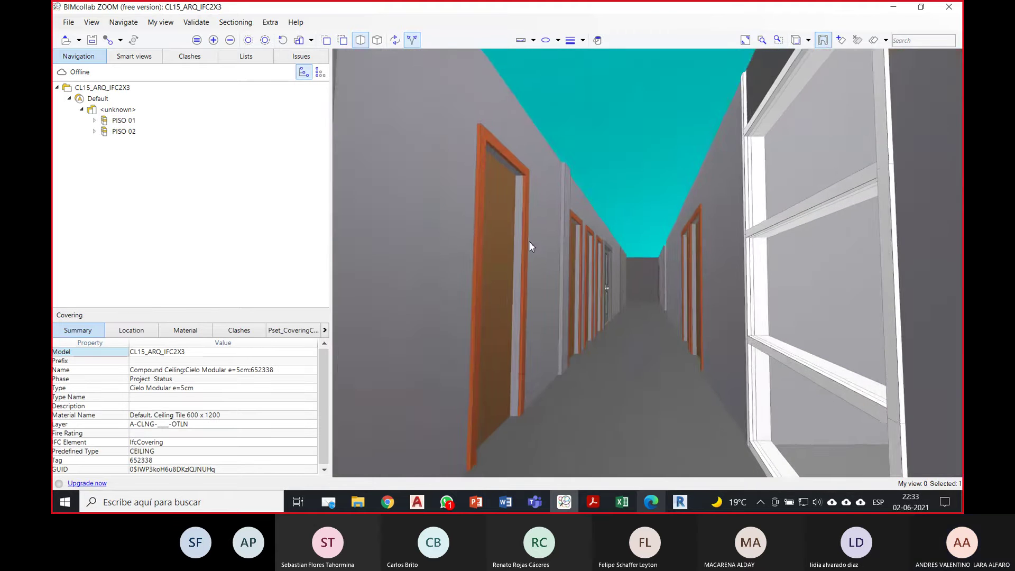
pyautogui.moveTo(646, 264); pyautogui.dragTo(525, 270, button='right')
pyautogui.moveTo(658, 299); pyautogui.dragTo(534, 311, button='right')
pyautogui.moveTo(673, 317); pyautogui.dragTo(548, 298, button='right')
pyautogui.scroll(5, 588, 277)
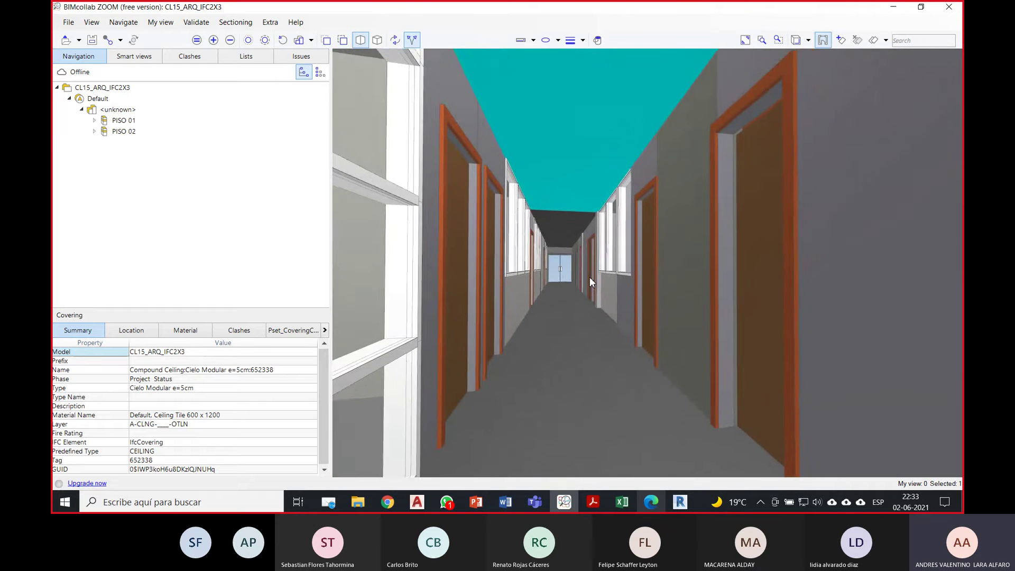
pyautogui.scroll(5, 569, 278)
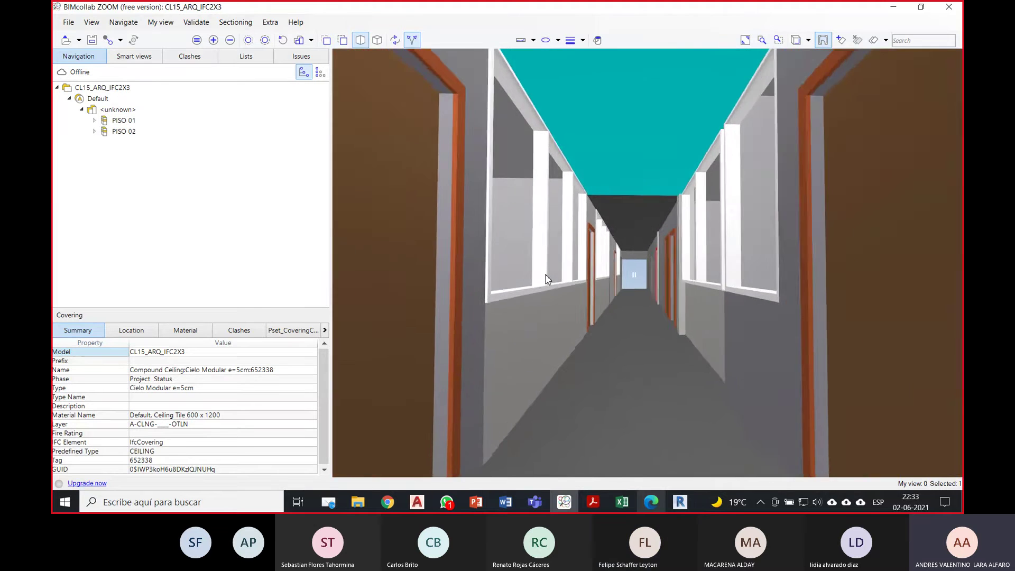
pyautogui.scroll(3, 546, 278)
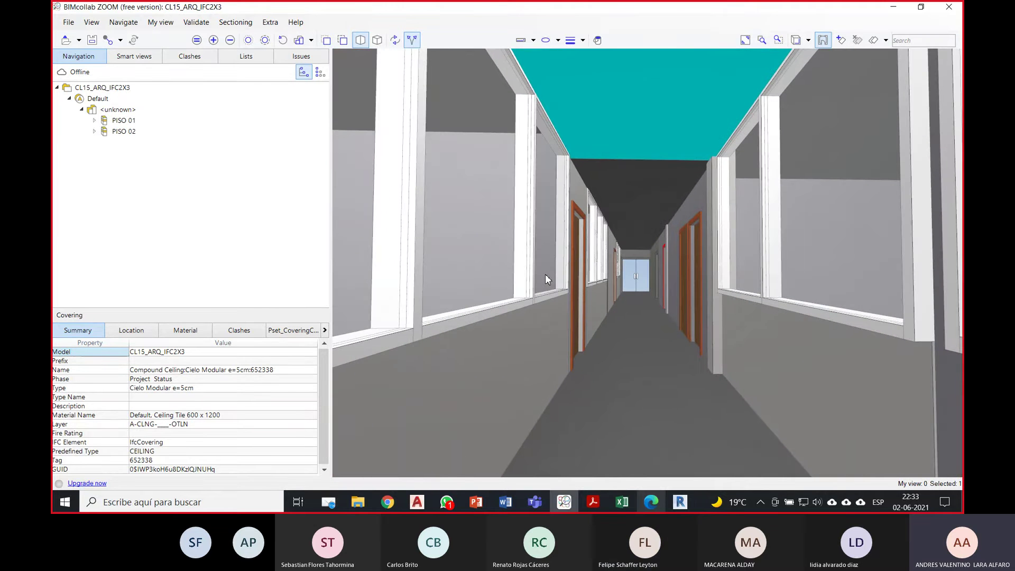
# Step: Toggle the type-grouped tree and back, select the next ceiling, and reach the corridor's far end
pyautogui.click(321, 72)
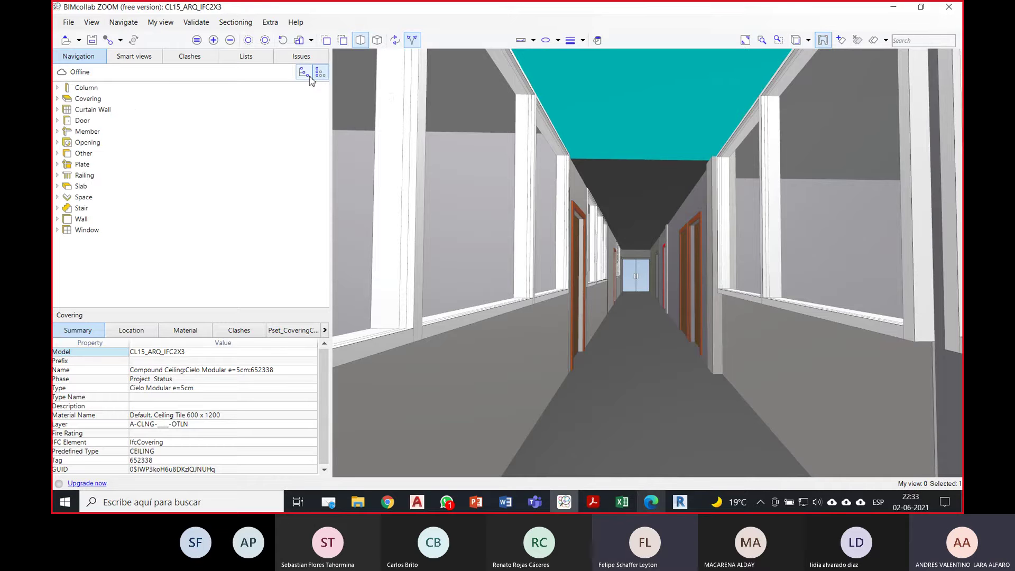
pyautogui.click(305, 74)
pyautogui.scroll(3, 603, 216)
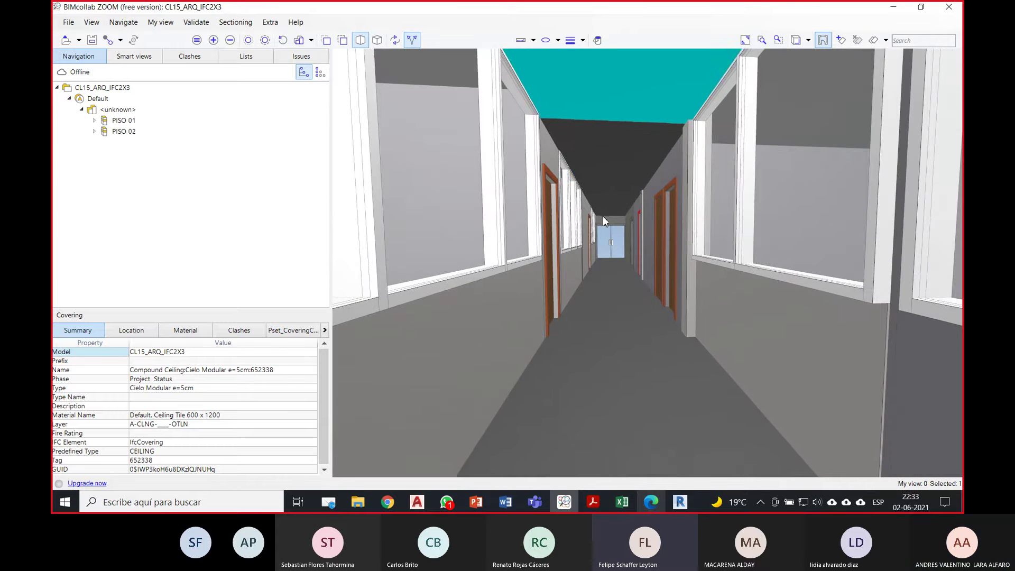
pyautogui.click(625, 173)
pyautogui.scroll(5, 632, 191)
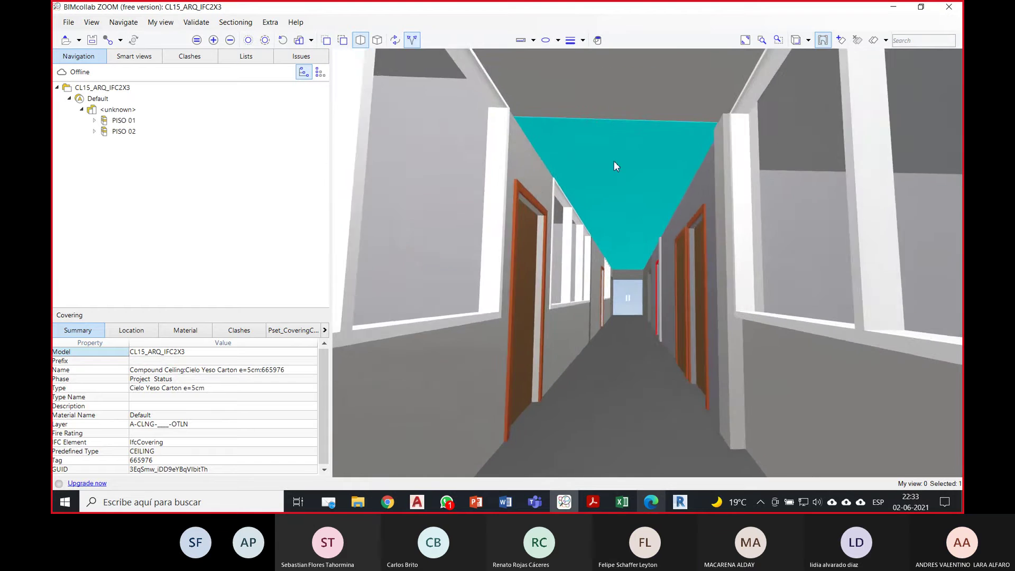
pyautogui.scroll(7, 616, 198)
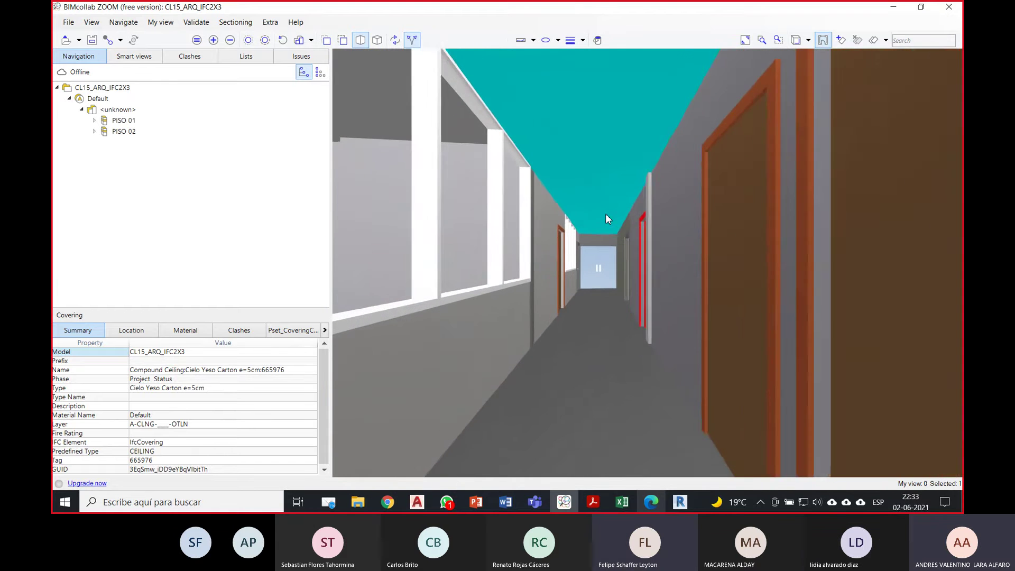
pyautogui.scroll(6, 606, 215)
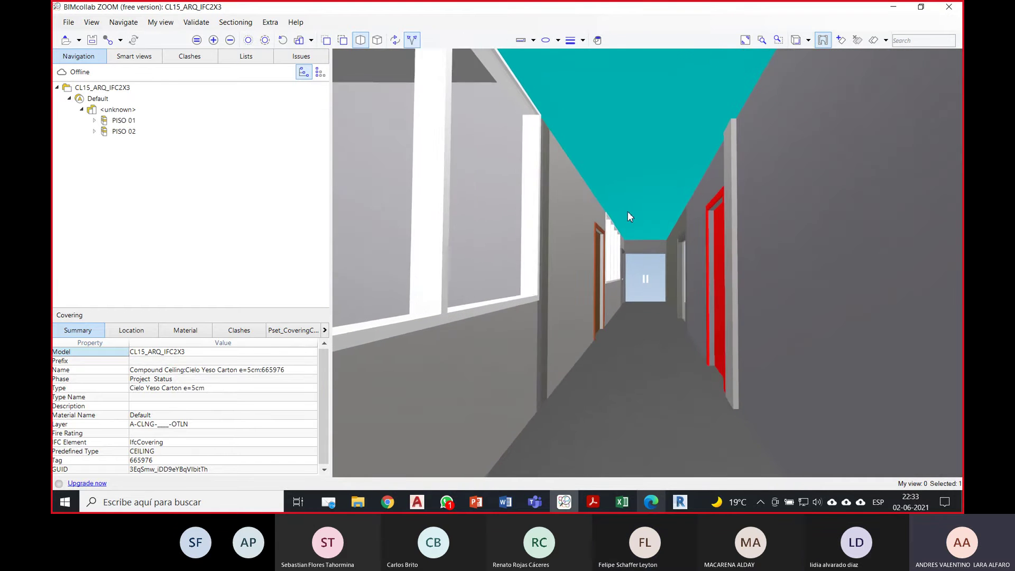
pyautogui.scroll(1, 627, 212)
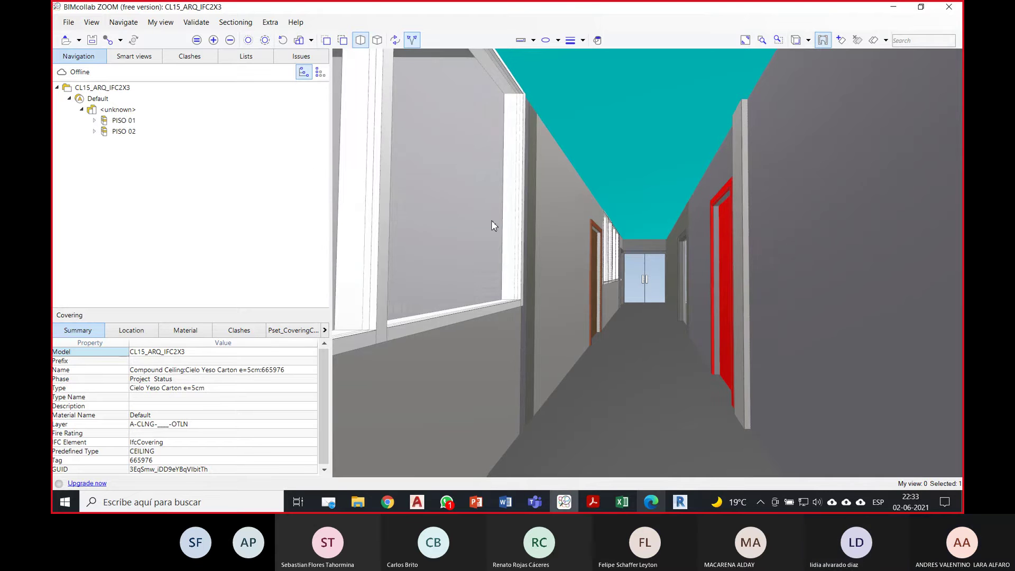
pyautogui.moveTo(490, 220); pyautogui.dragTo(520, 218)
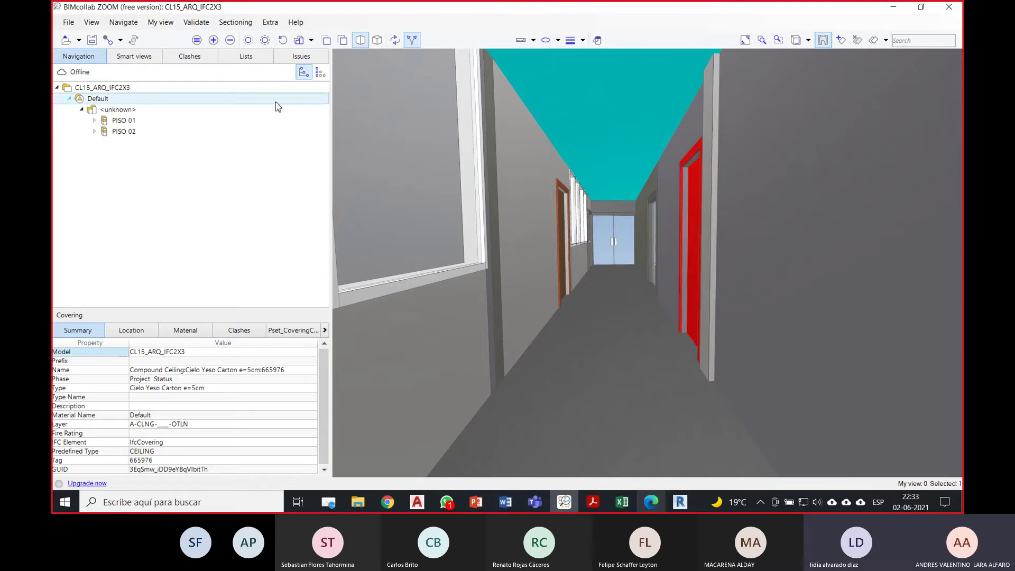
# Step: Show the empty Issues panel and open the Connect to BIMcollab dialog
pyautogui.click(302, 61)
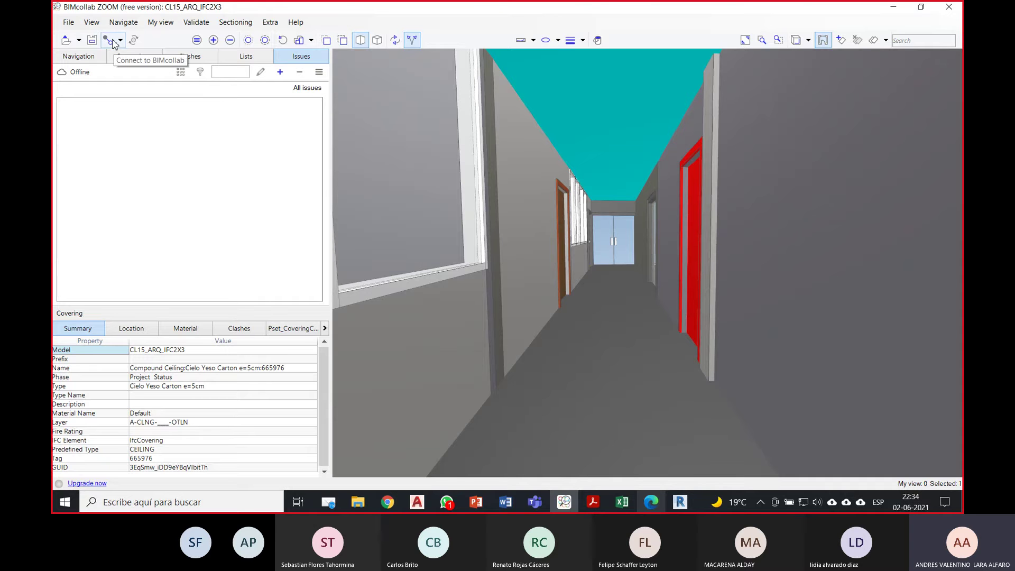
pyautogui.moveTo(603, 189); pyautogui.dragTo(606, 192)
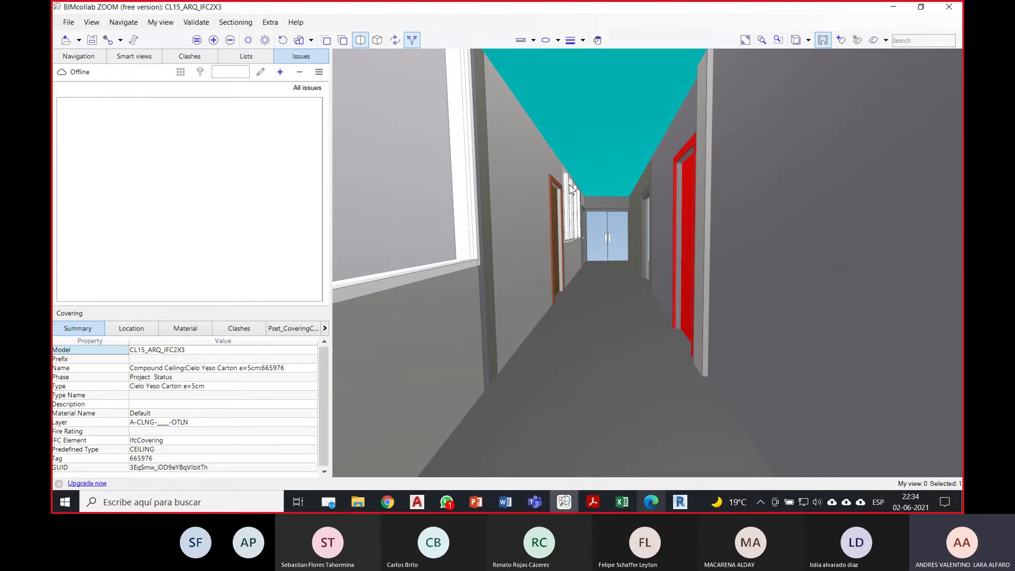
pyautogui.click(112, 43)
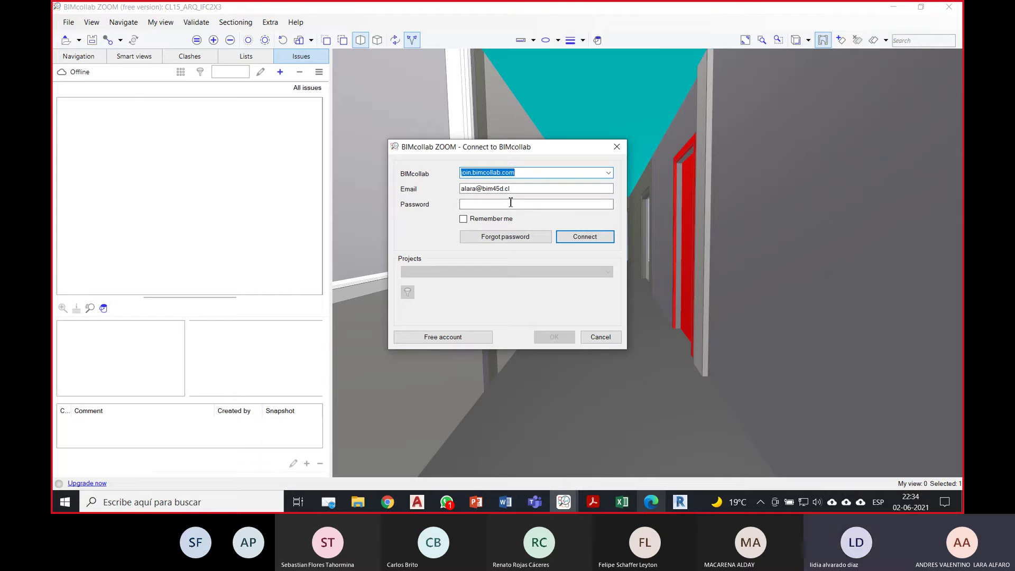
# Step: Enter the account e-mail and password, then connect to the CL14_BIM07 project
pyautogui.press('Tab')
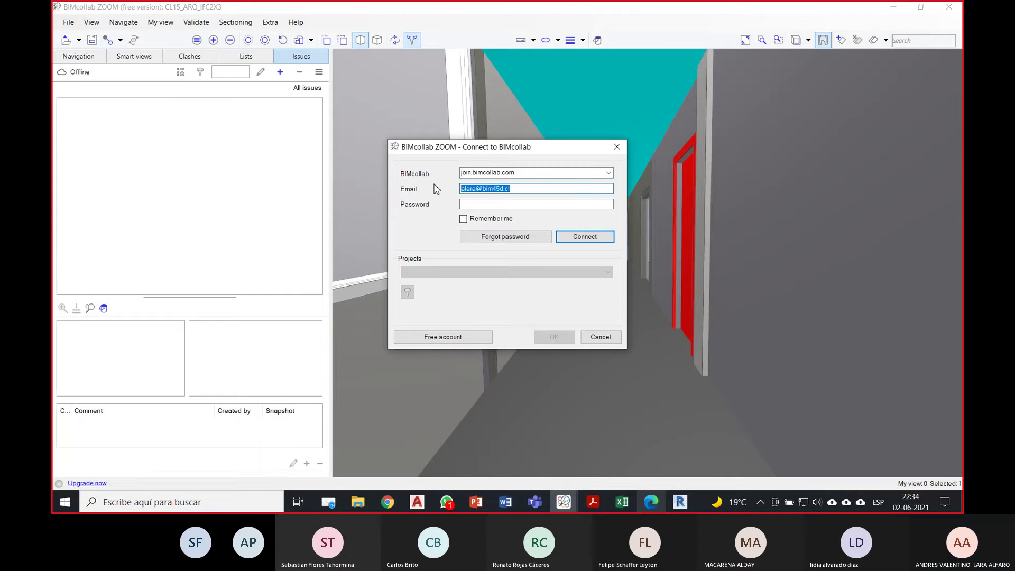
pyautogui.write('do')
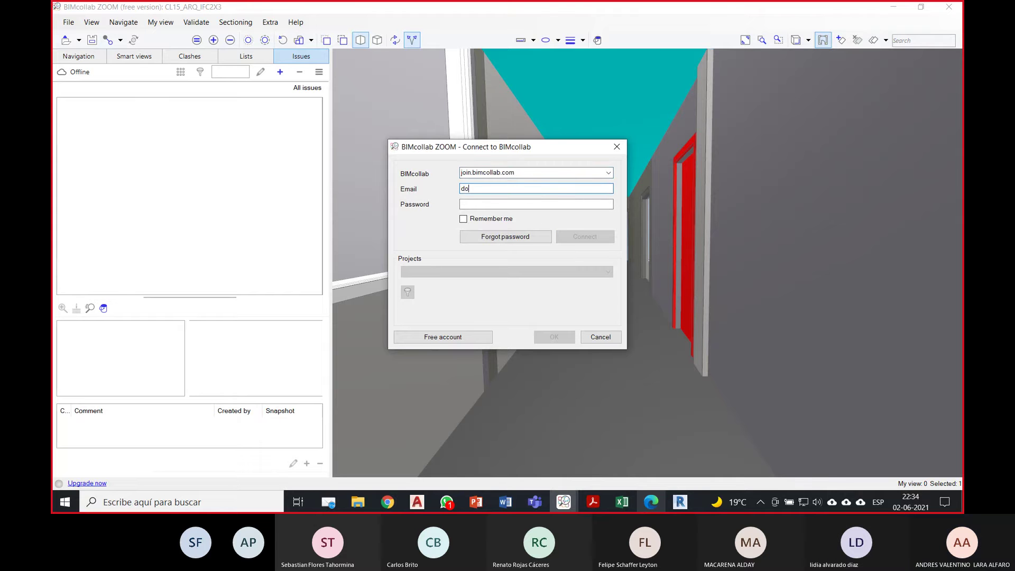
pyautogui.press('BackSpace')
pyautogui.press('BackSpace')
pyautogui.press('BackSpace')
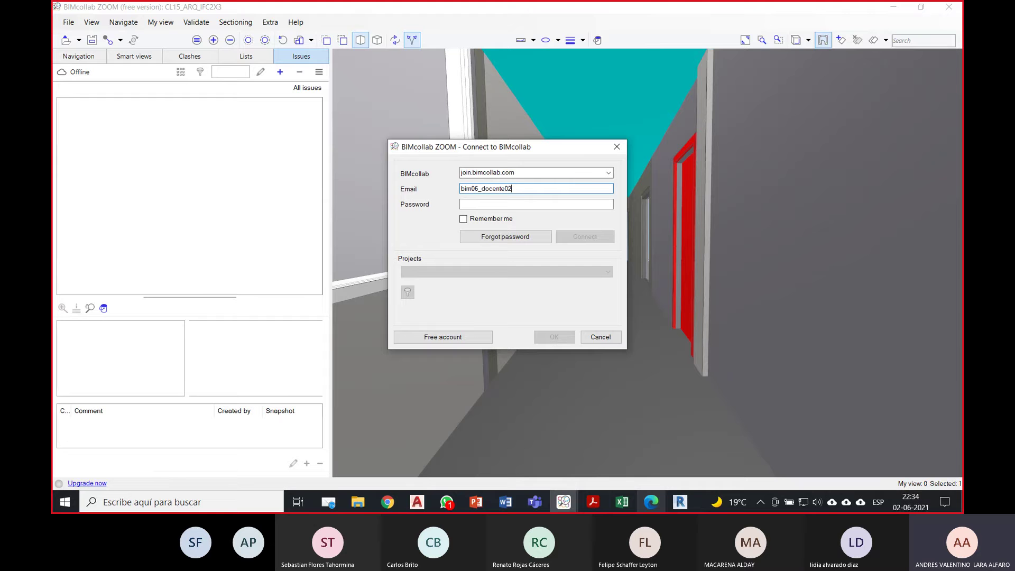
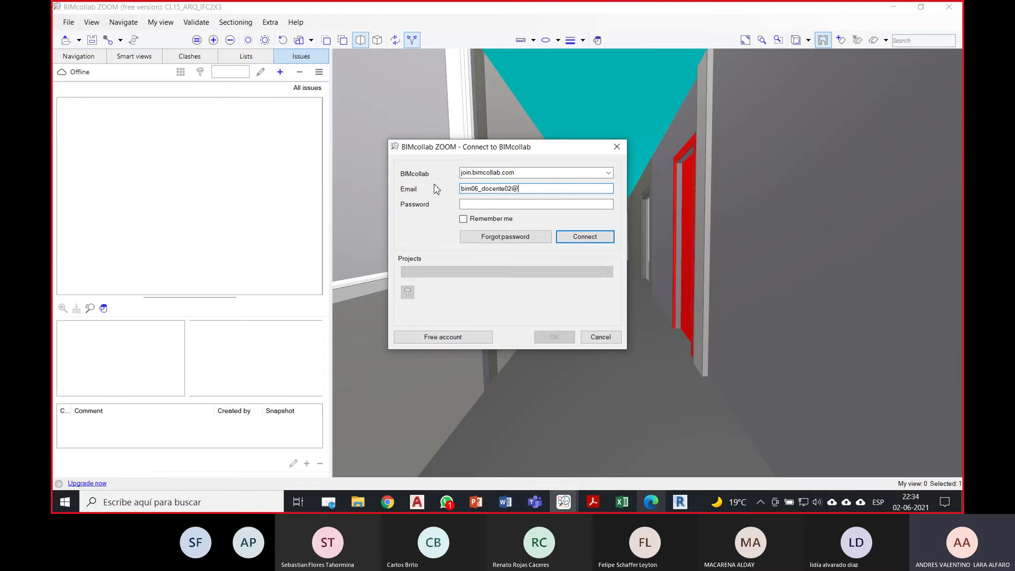
pyautogui.write('•')
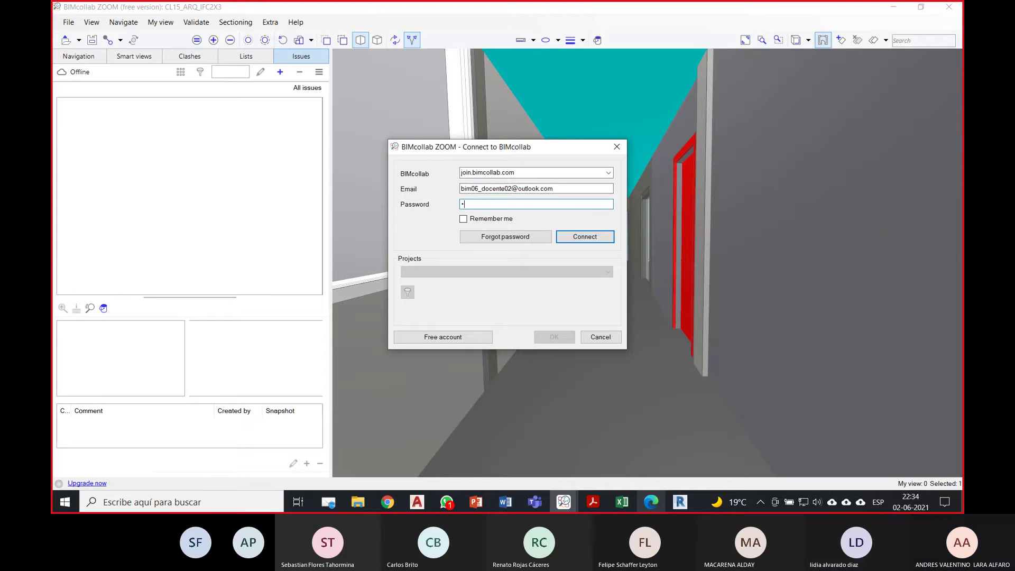
pyautogui.write('••••••••')
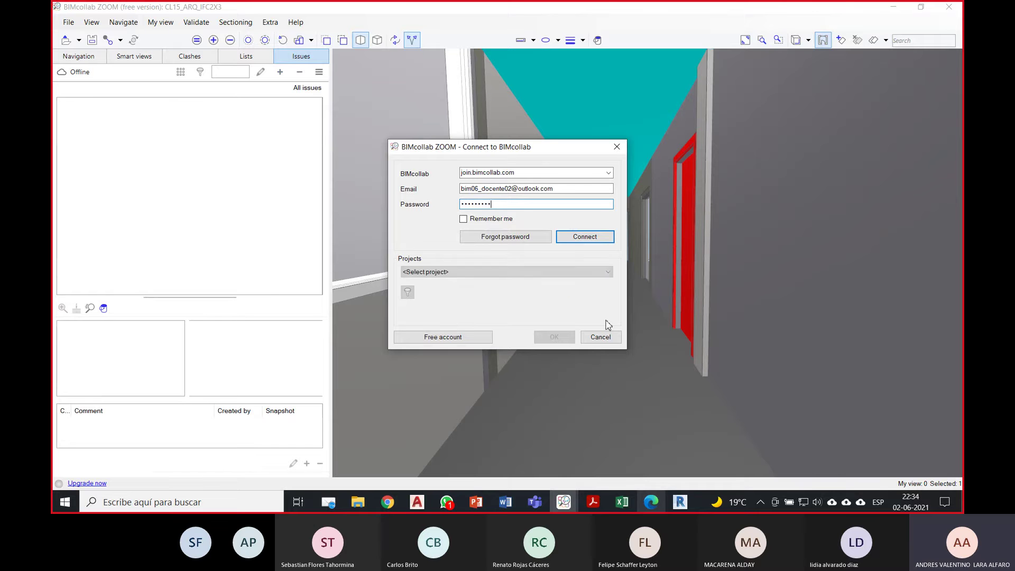
pyautogui.click(559, 272)
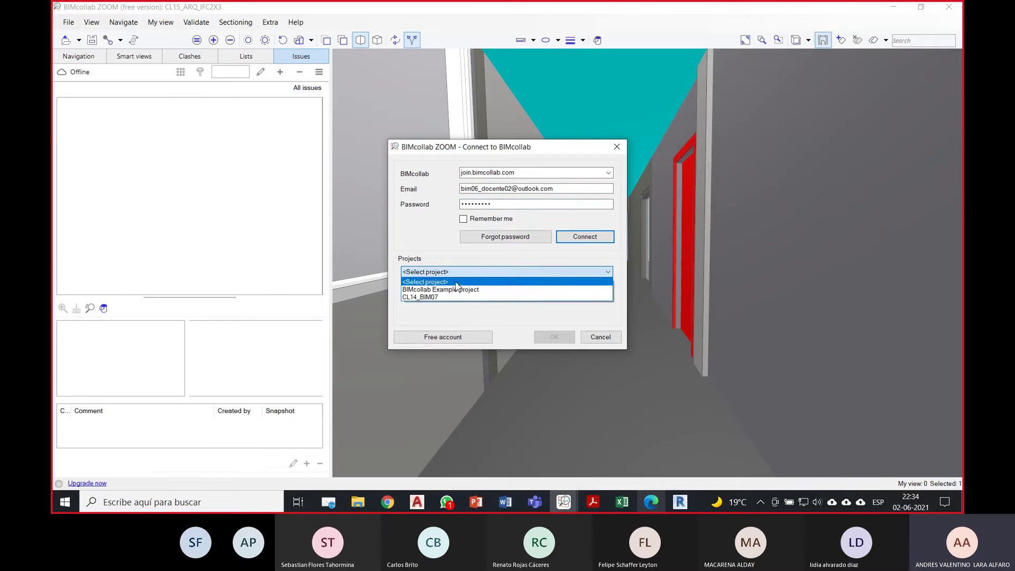
pyautogui.click(457, 297)
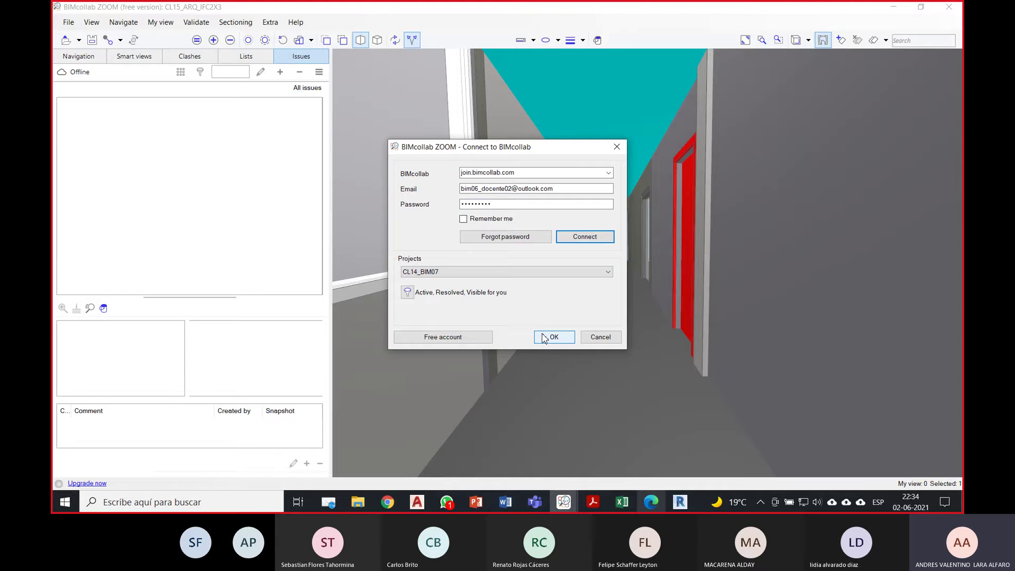
pyautogui.click(550, 337)
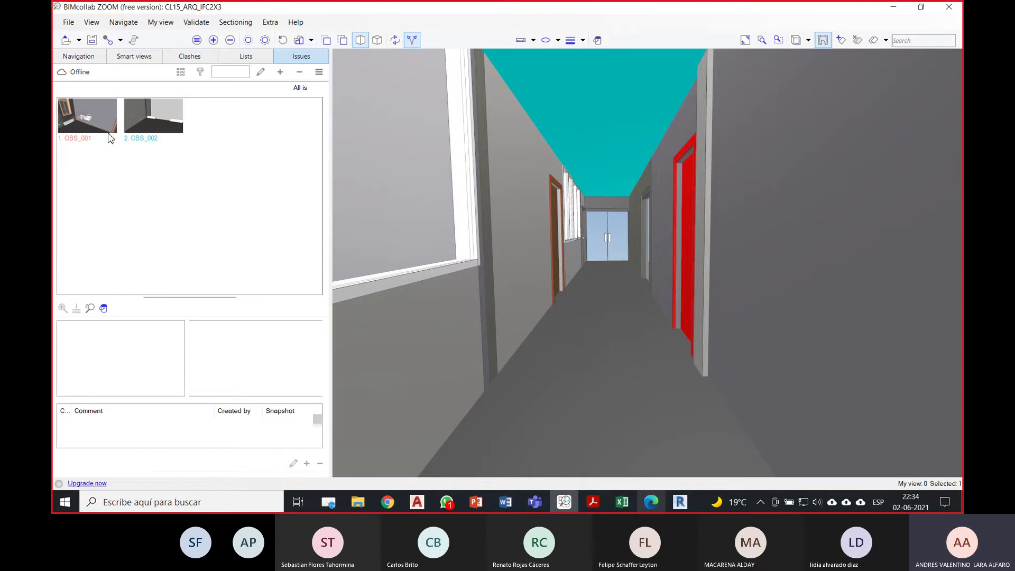
# Step: Browse OBS_001 and OBS_002, load OBS_001's viewpoint and orbit to see both windows
pyautogui.click(111, 138)
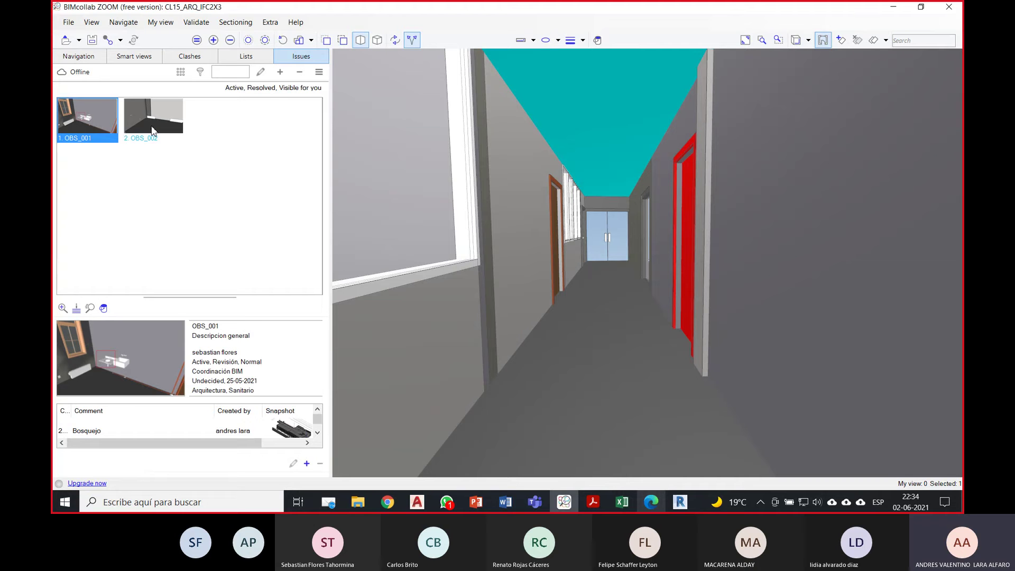
pyautogui.click(154, 131)
pyautogui.click(103, 123)
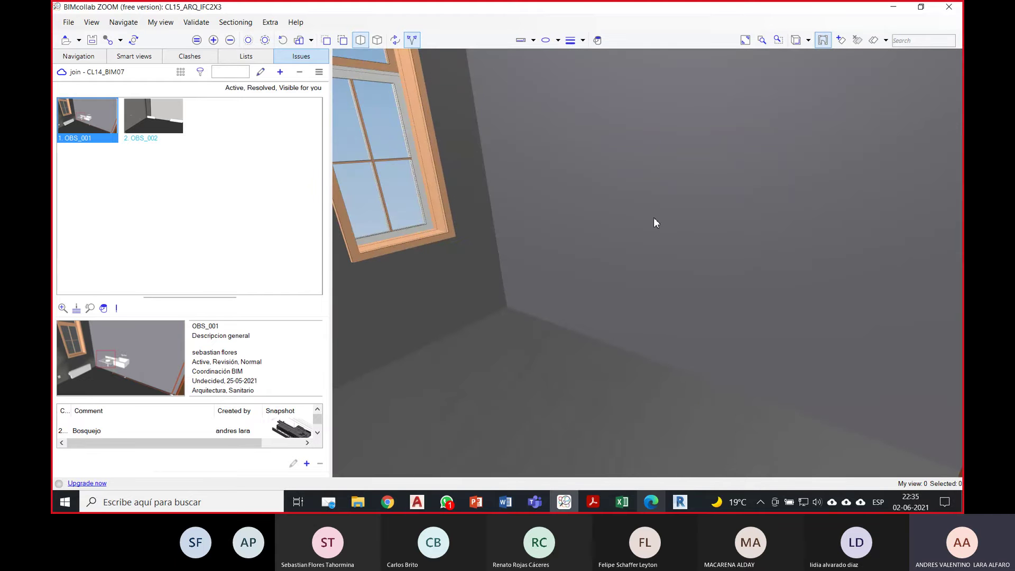
pyautogui.moveTo(741, 287)
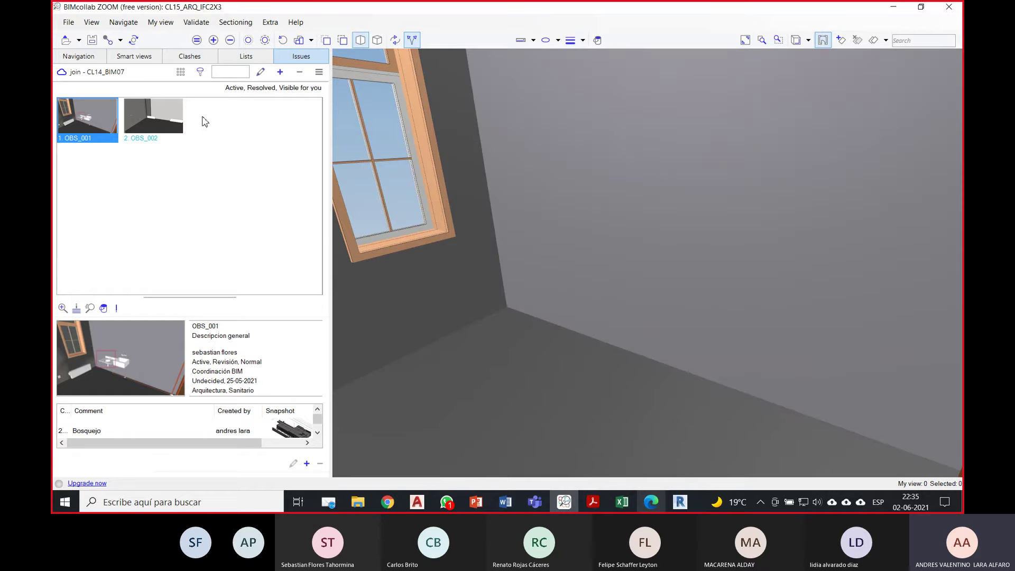
pyautogui.click(165, 119)
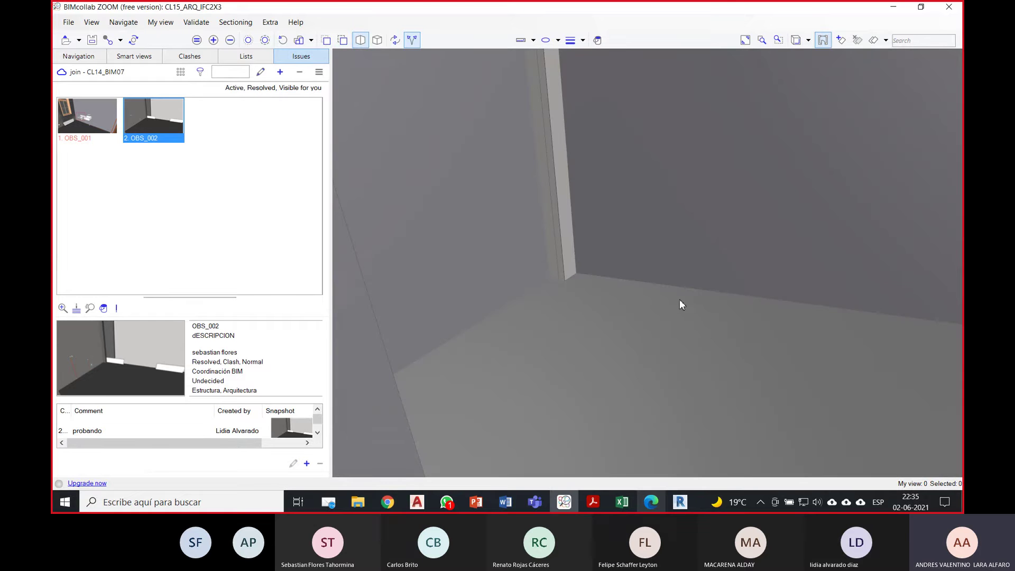
pyautogui.click(100, 127)
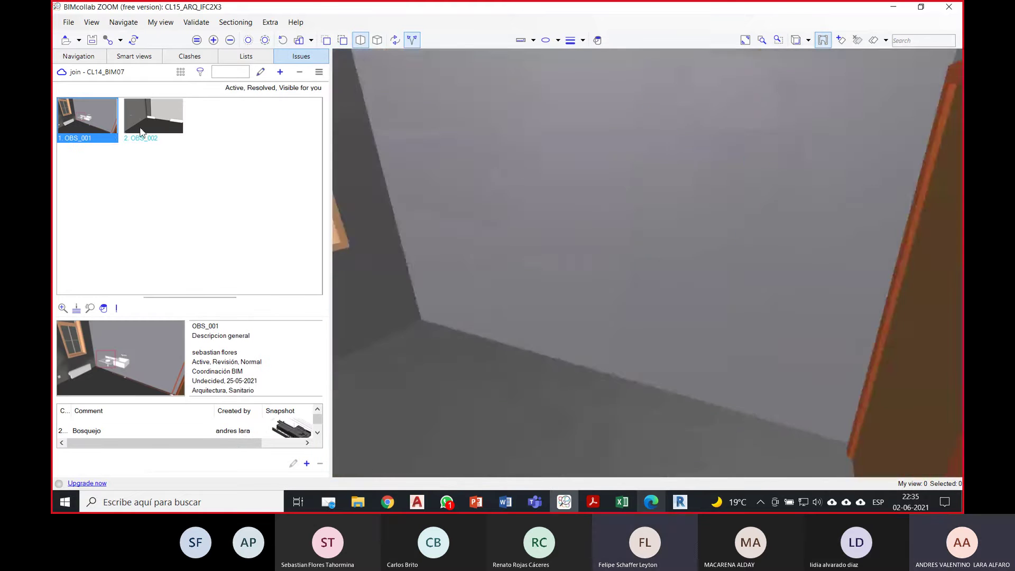
pyautogui.moveTo(649, 169); pyautogui.dragTo(770, 275)
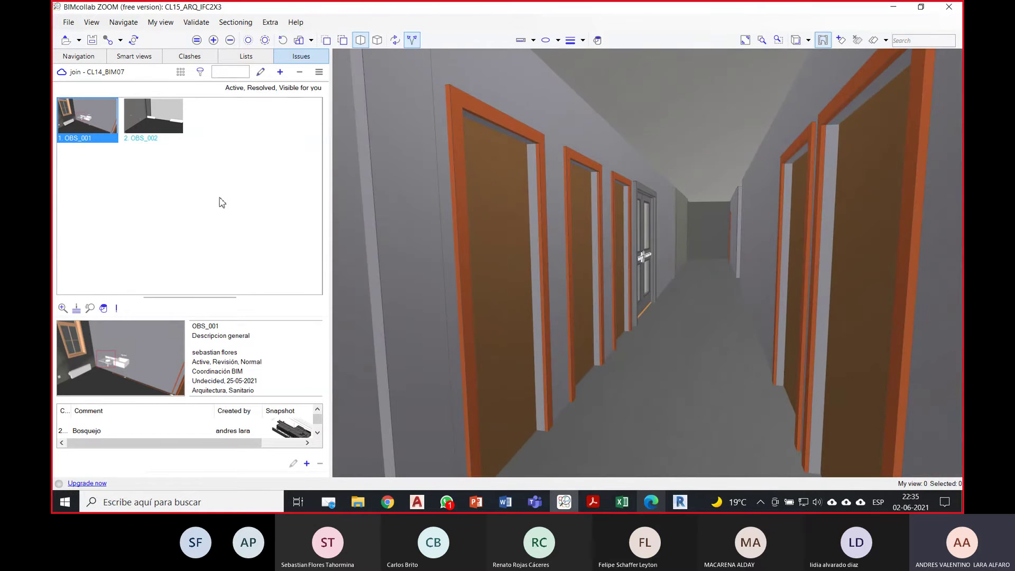
pyautogui.click(279, 75)
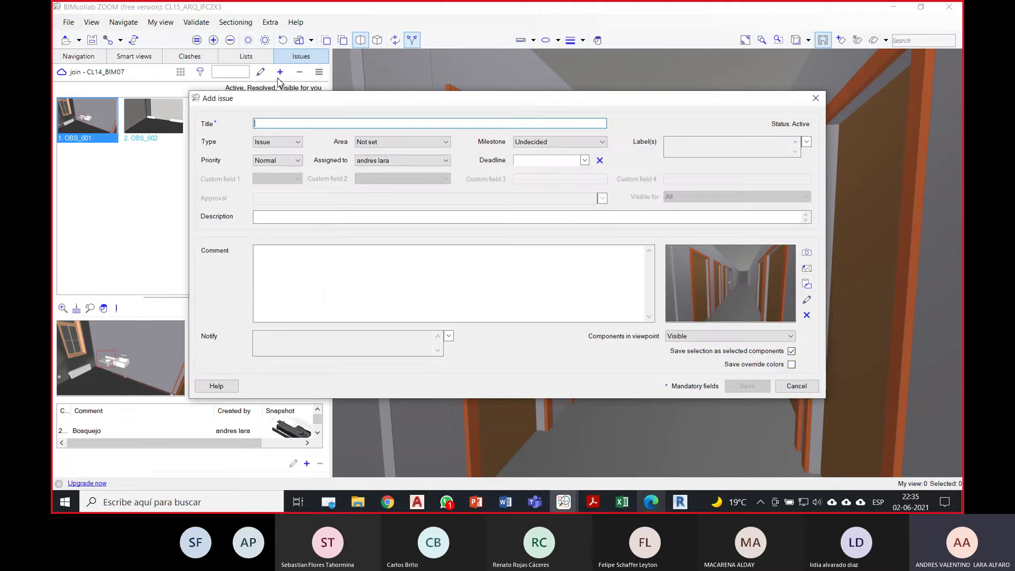
pyautogui.click(796, 386)
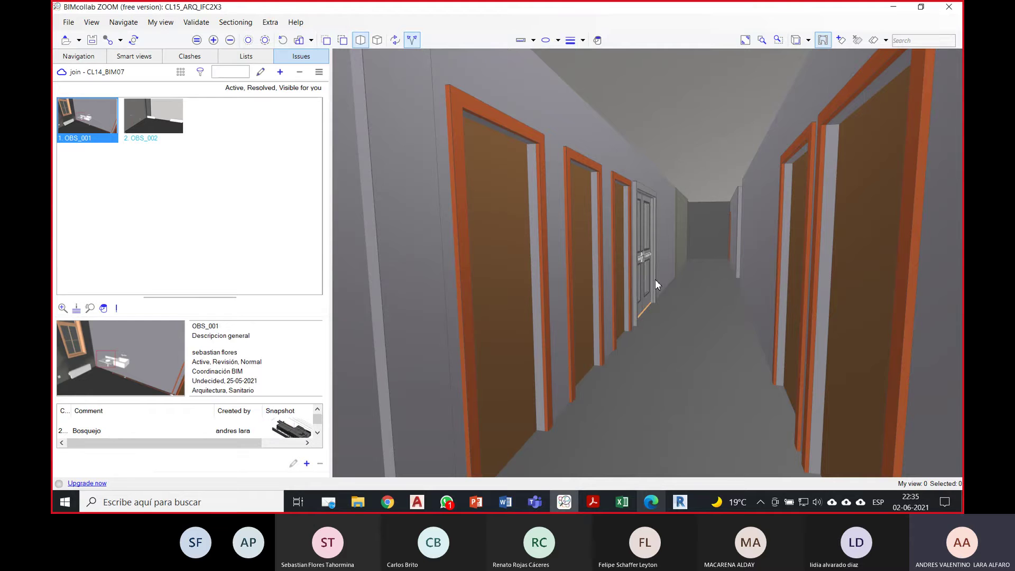
pyautogui.moveTo(655, 285)
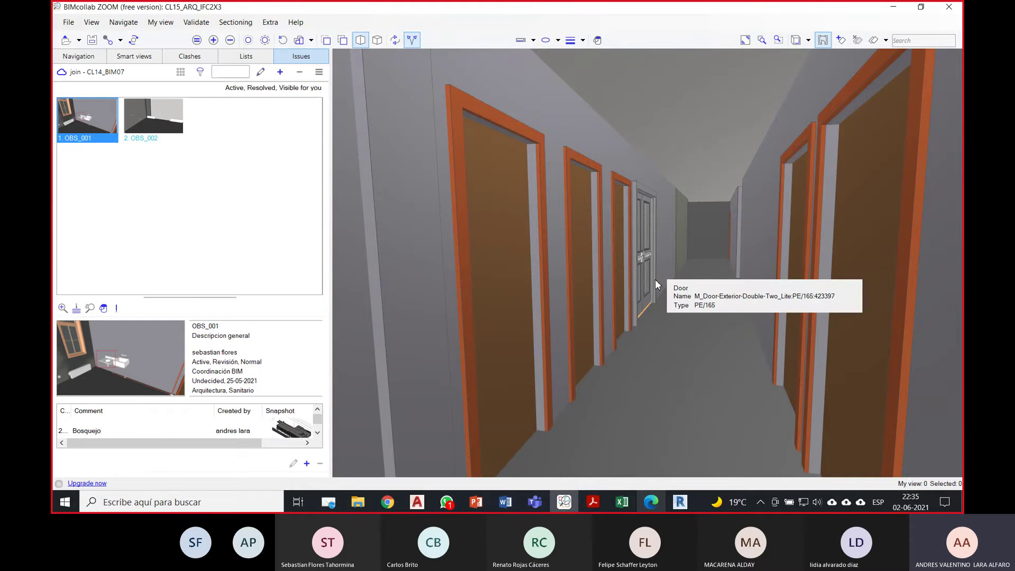
pyautogui.moveTo(728, 357)
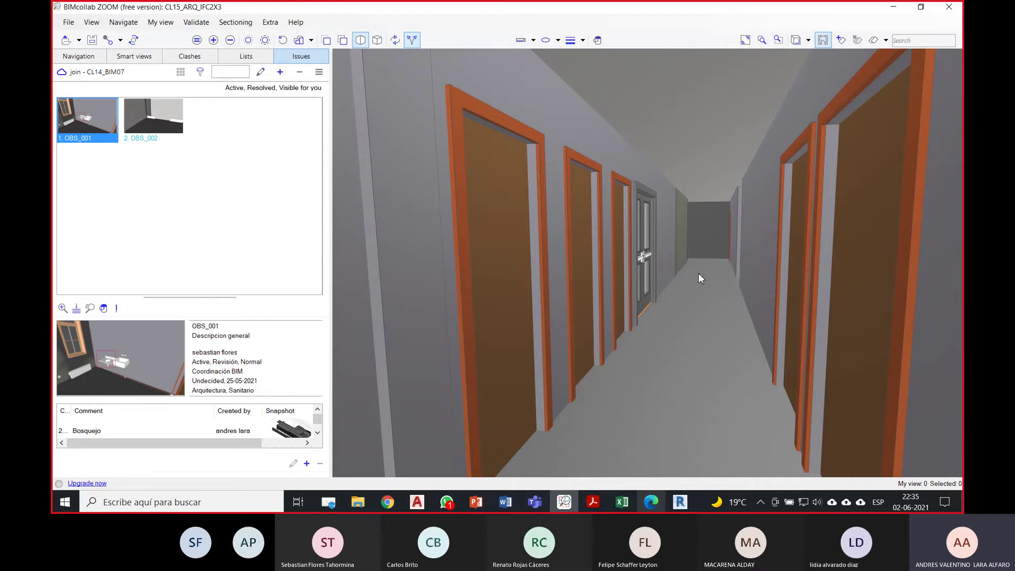
pyautogui.moveTo(651, 289)
pyautogui.mouseDown()
pyautogui.moveTo(585, 286)
pyautogui.moveTo(615, 282)
pyautogui.moveTo(619, 247)
pyautogui.moveTo(598, 286)
pyautogui.moveTo(625, 276)
pyautogui.mouseUp()
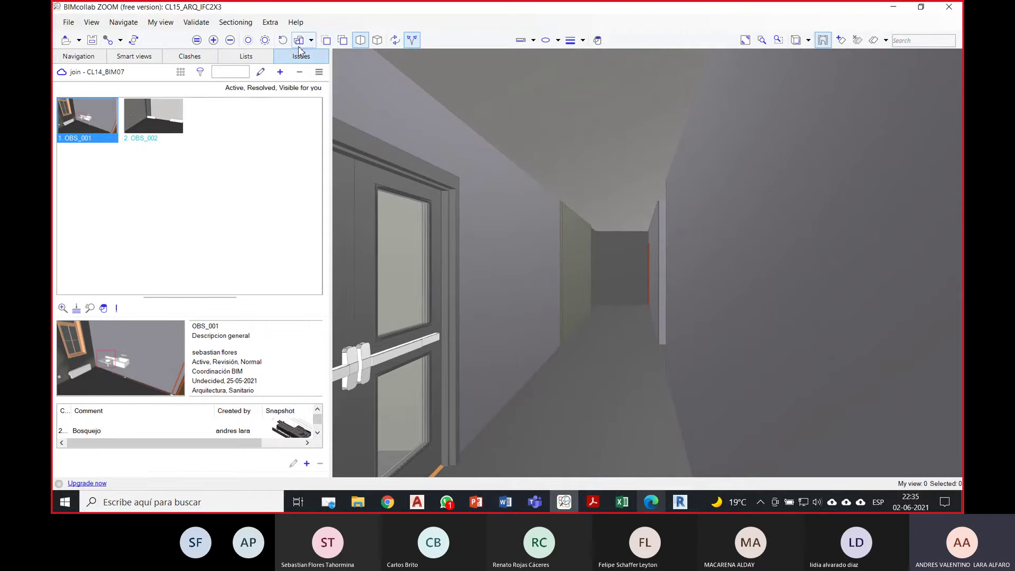
# Step: Switch to orthographic and back to perspective, zooming out to the building exterior
pyautogui.click(380, 40)
pyautogui.moveTo(634, 150); pyautogui.dragTo(544, 172)
pyautogui.scroll(5, 558, 172)
pyautogui.moveTo(627, 204); pyautogui.dragTo(734, 206)
pyautogui.click(360, 40)
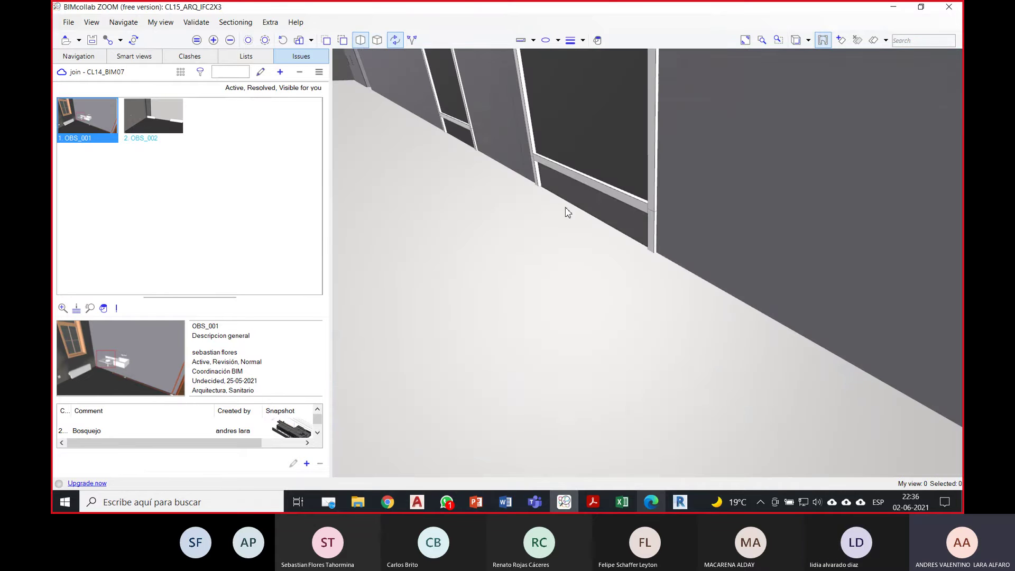
pyautogui.scroll(-4, 564, 246)
pyautogui.scroll(-5, 563, 246)
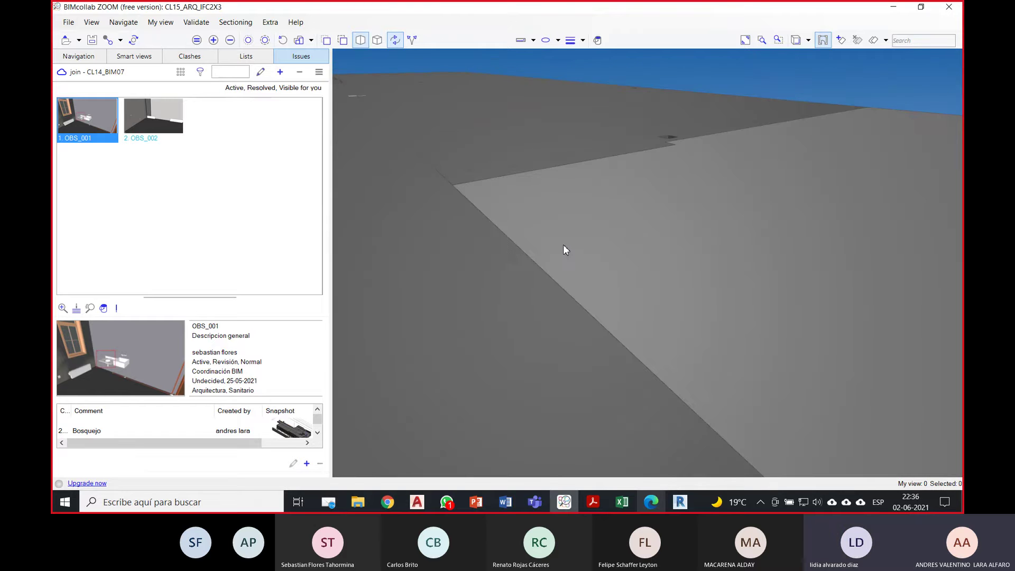
pyautogui.scroll(-3, 562, 249)
# Step: Orbit to a full exterior overview of the building and show the Smart views list
pyautogui.moveTo(563, 249); pyautogui.dragTo(539, 288)
pyautogui.scroll(6, 539, 288)
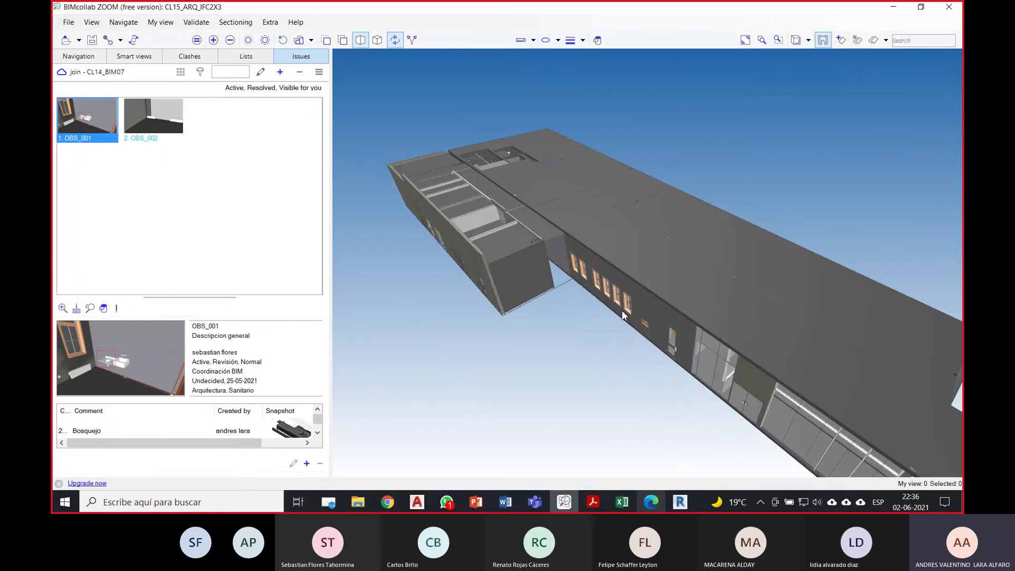
pyautogui.moveTo(623, 270); pyautogui.dragTo(557, 237)
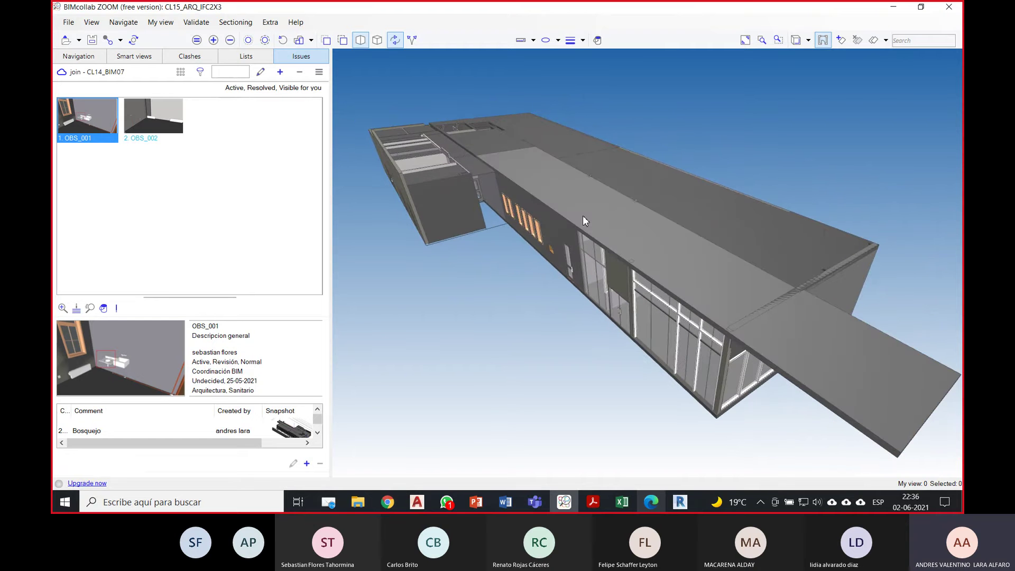
pyautogui.moveTo(583, 216)
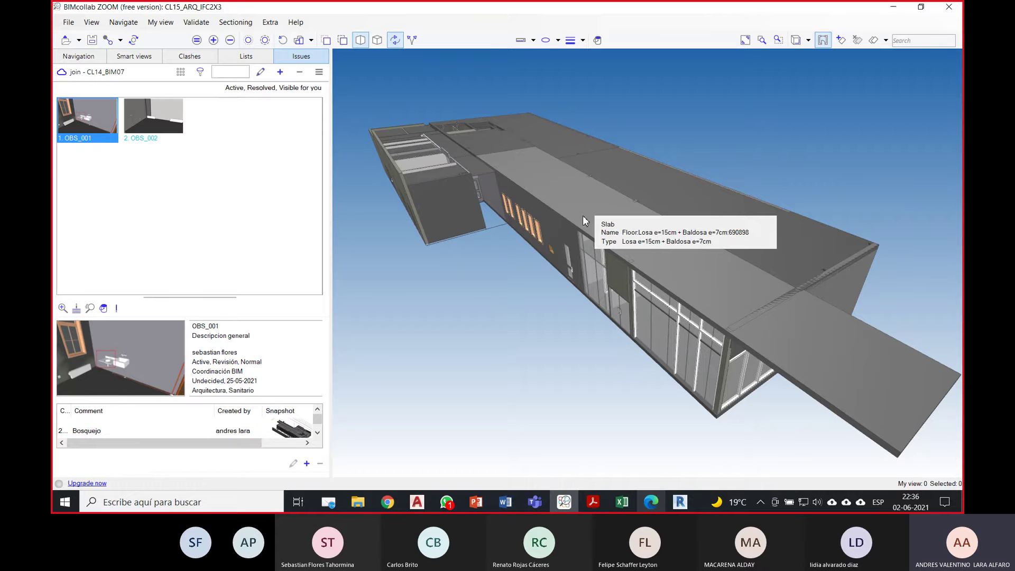
pyautogui.moveTo(585, 221); pyautogui.dragTo(496, 290)
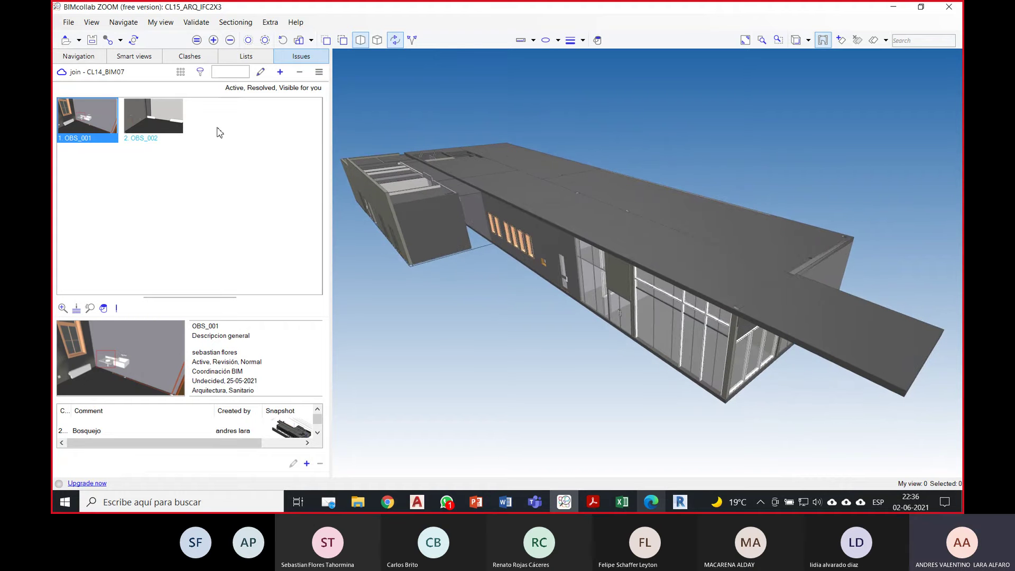
pyautogui.click(145, 58)
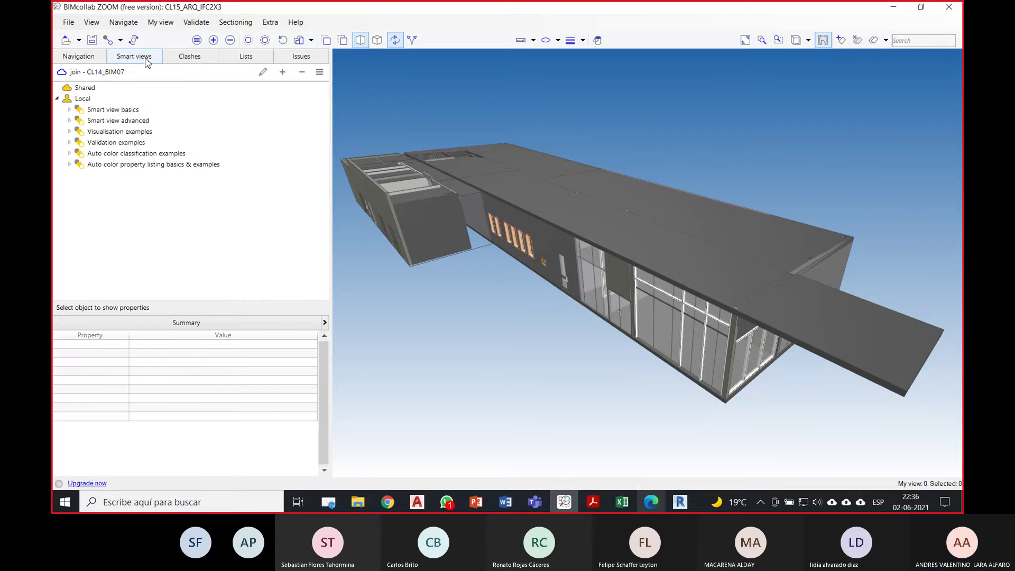
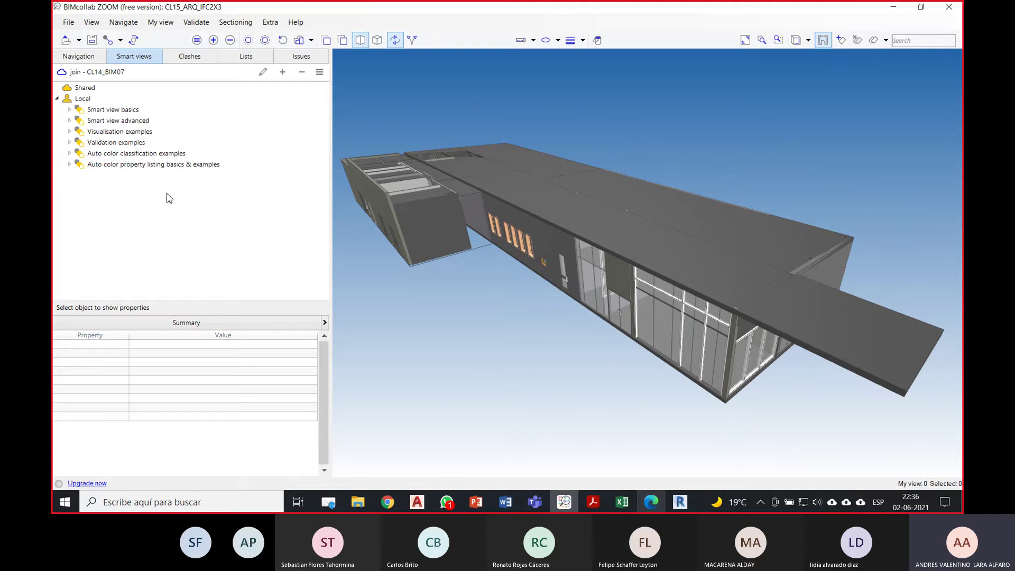
# Step: Apply the Adding elements smart view from Smart view basics and orbit to see the walls from above
pyautogui.click(70, 110)
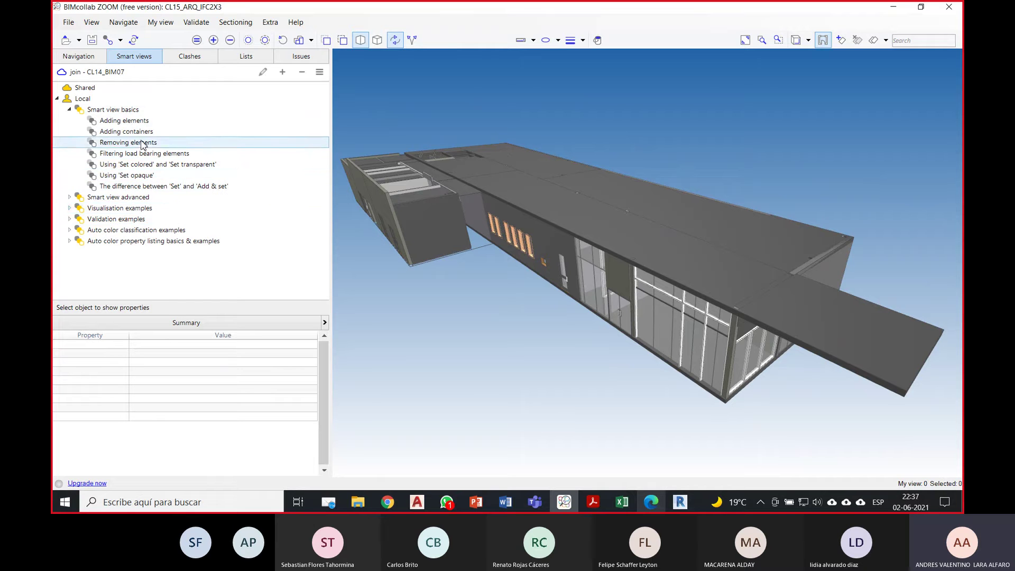
pyautogui.click(130, 121)
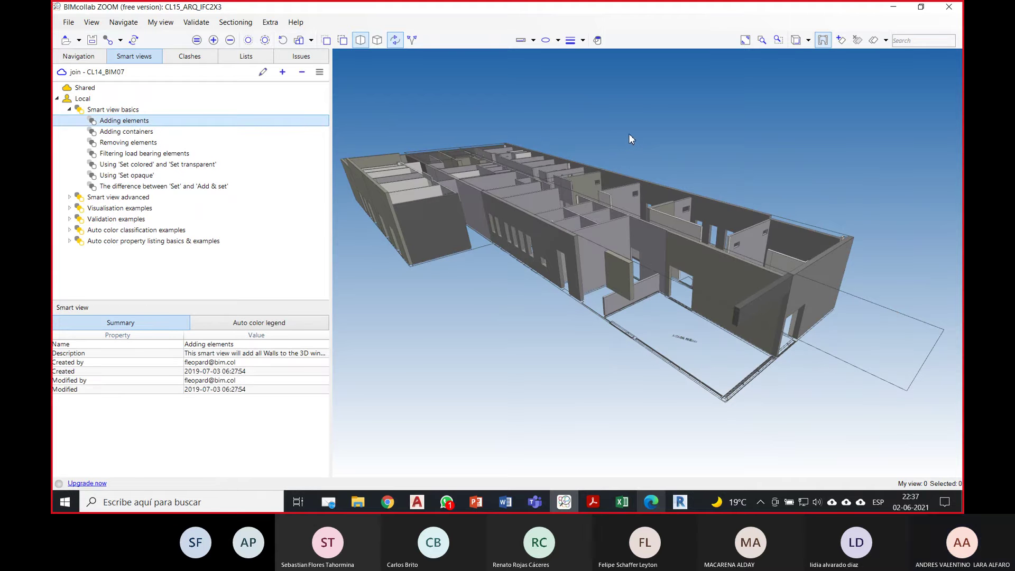
pyautogui.moveTo(629, 133); pyautogui.dragTo(455, 171)
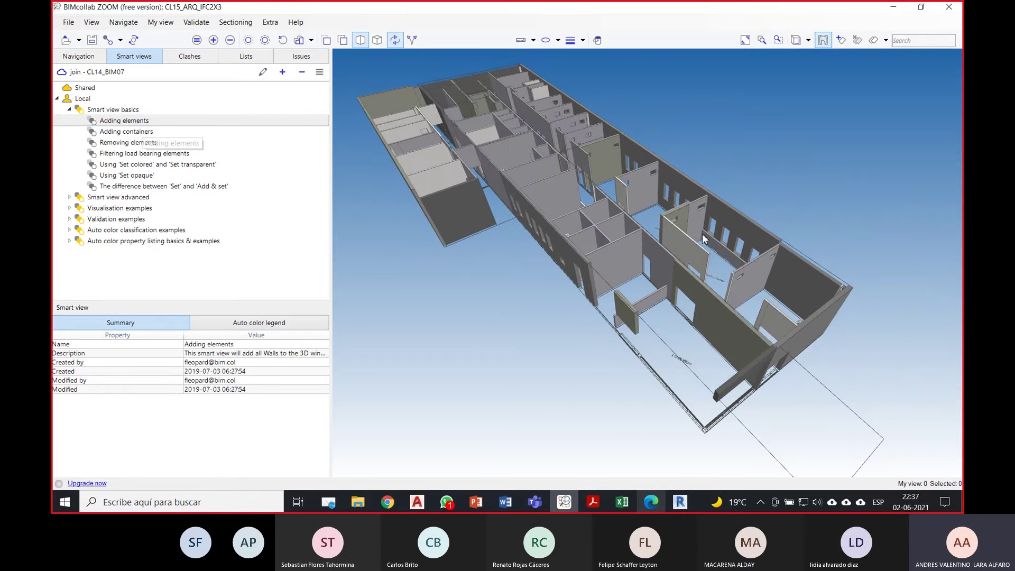
pyautogui.moveTo(687, 245); pyautogui.dragTo(652, 222)
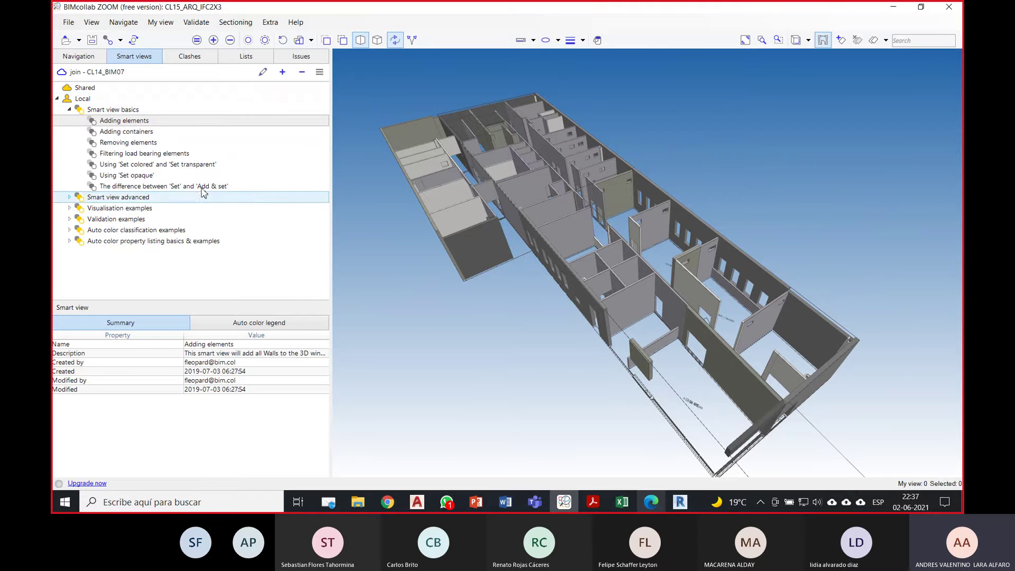
# Step: Apply External Walls (non-Load Bearing) from Visualisation examples and orbit around the blue-highlighted walls
pyautogui.click(69, 208)
pyautogui.scroll(-1, 242, 233)
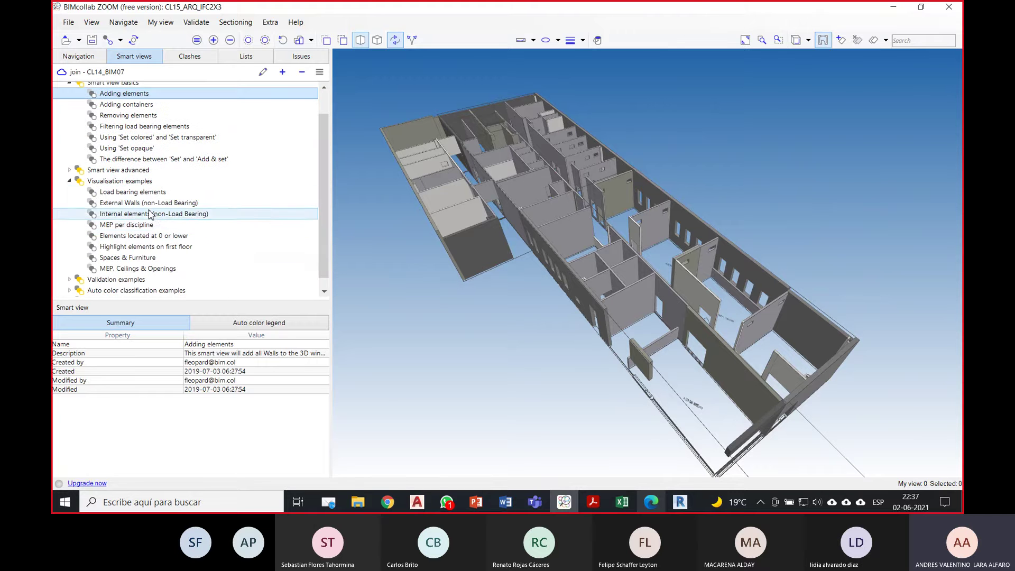
pyautogui.scroll(-1, 140, 190)
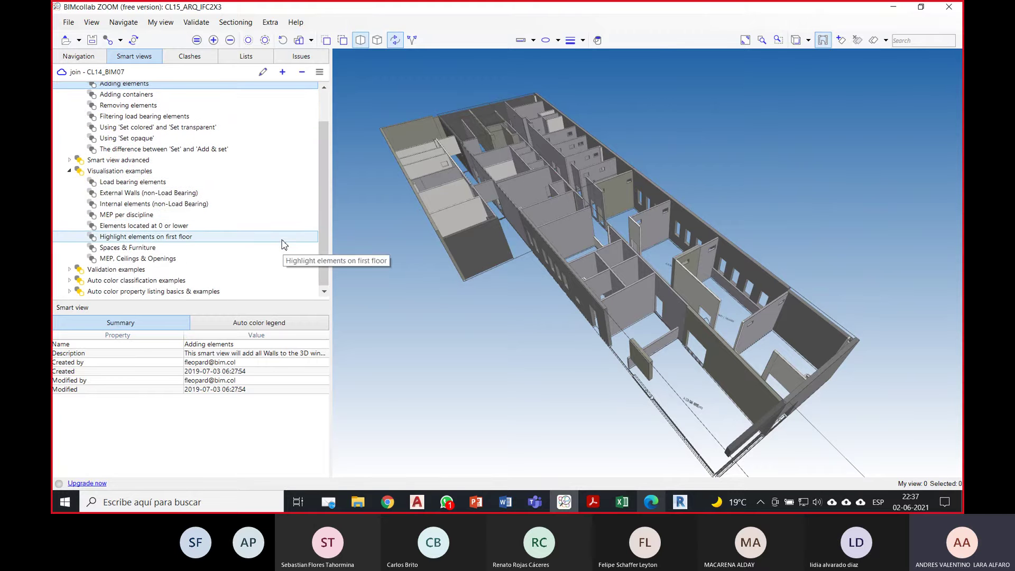
pyautogui.click(130, 198)
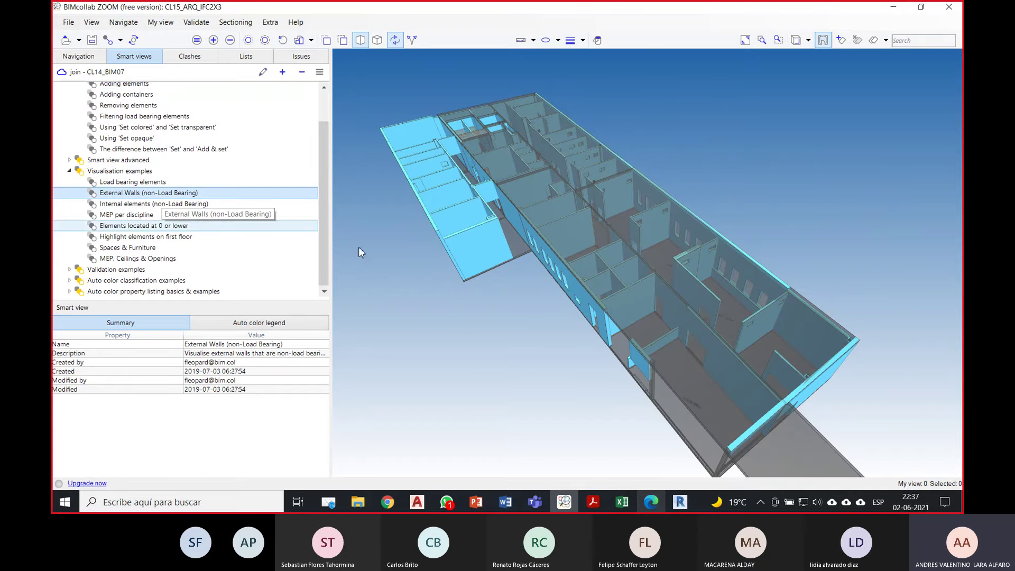
pyautogui.moveTo(359, 247); pyautogui.dragTo(557, 327)
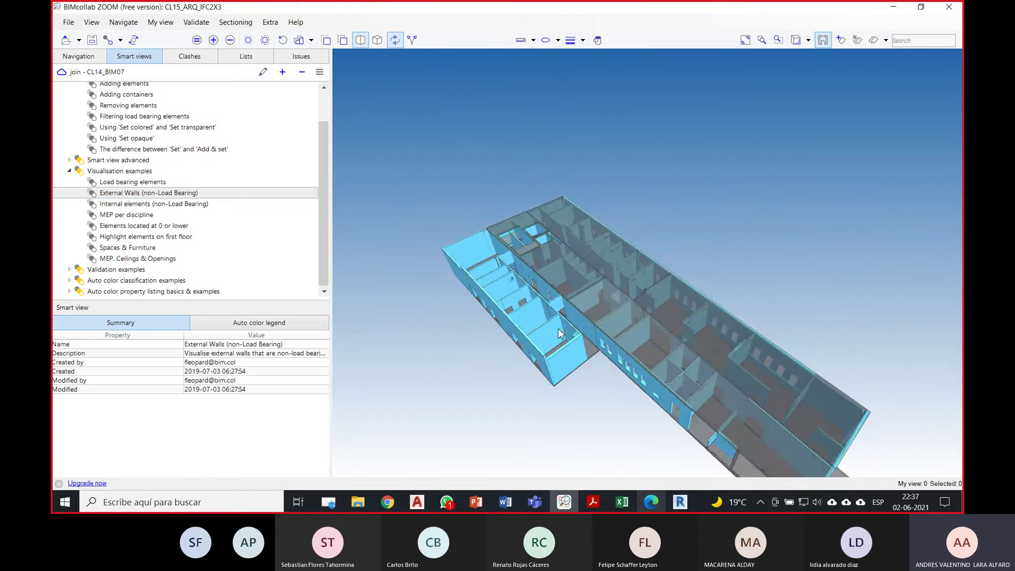
pyautogui.scroll(3, 550, 320)
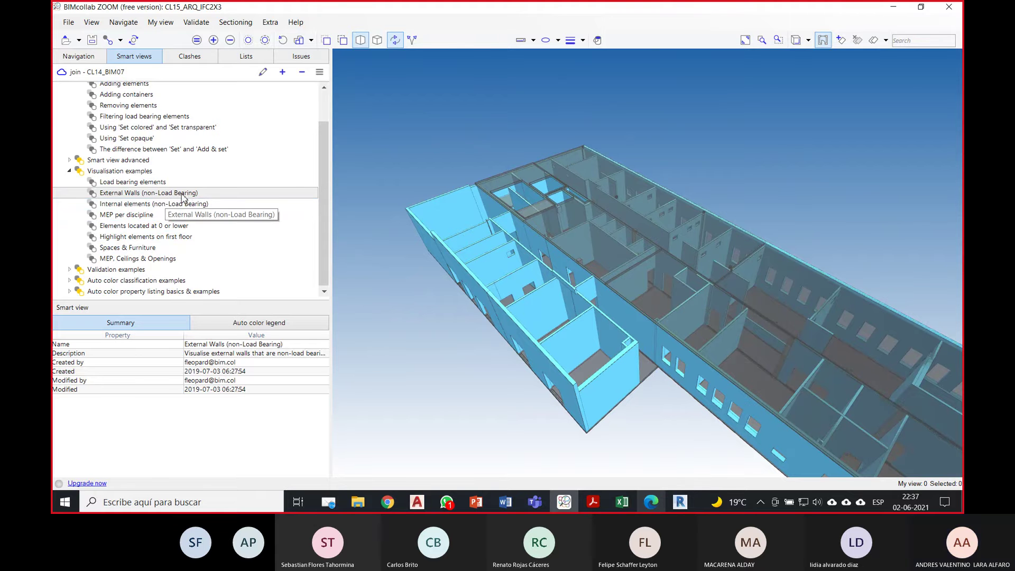
pyautogui.moveTo(551, 272); pyautogui.dragTo(643, 292)
pyautogui.scroll(5, 643, 294)
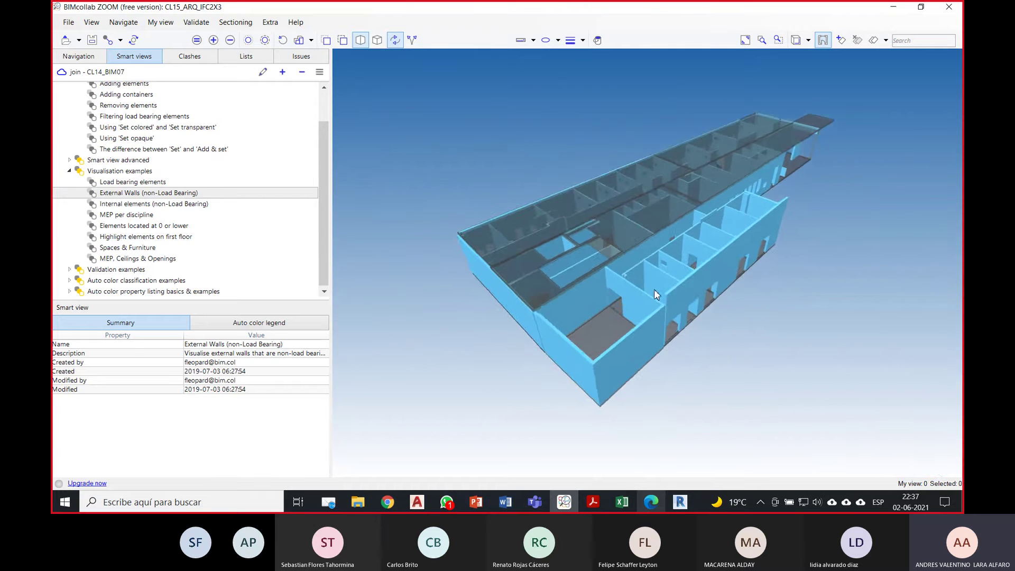
pyautogui.scroll(2, 550, 309)
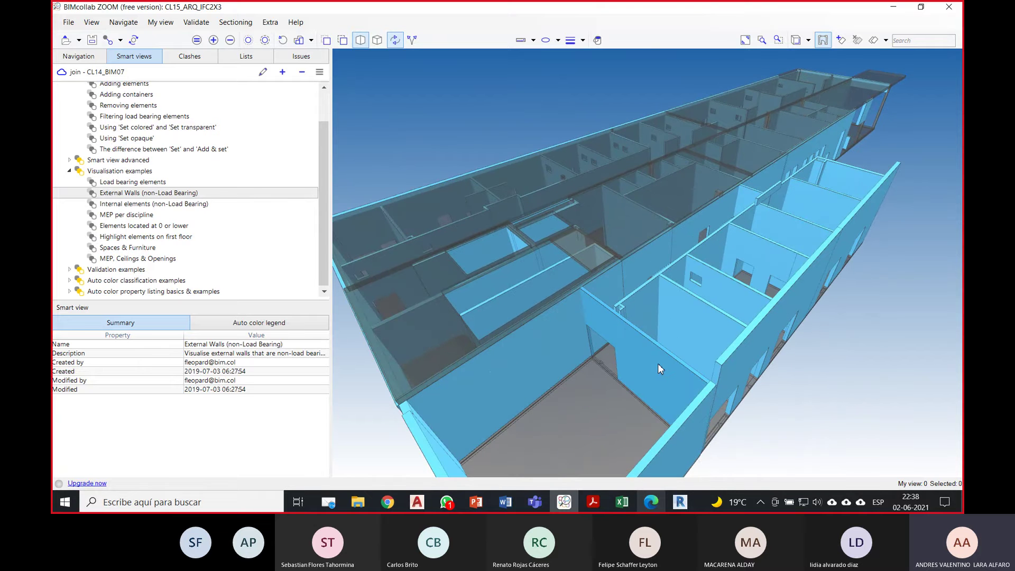
pyautogui.moveTo(633, 342)
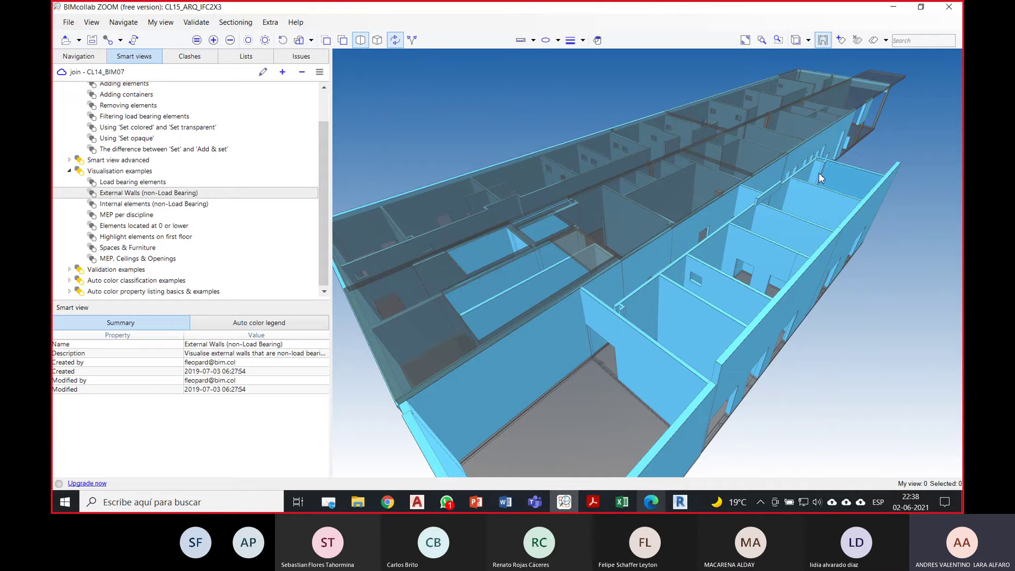
pyautogui.moveTo(676, 275)
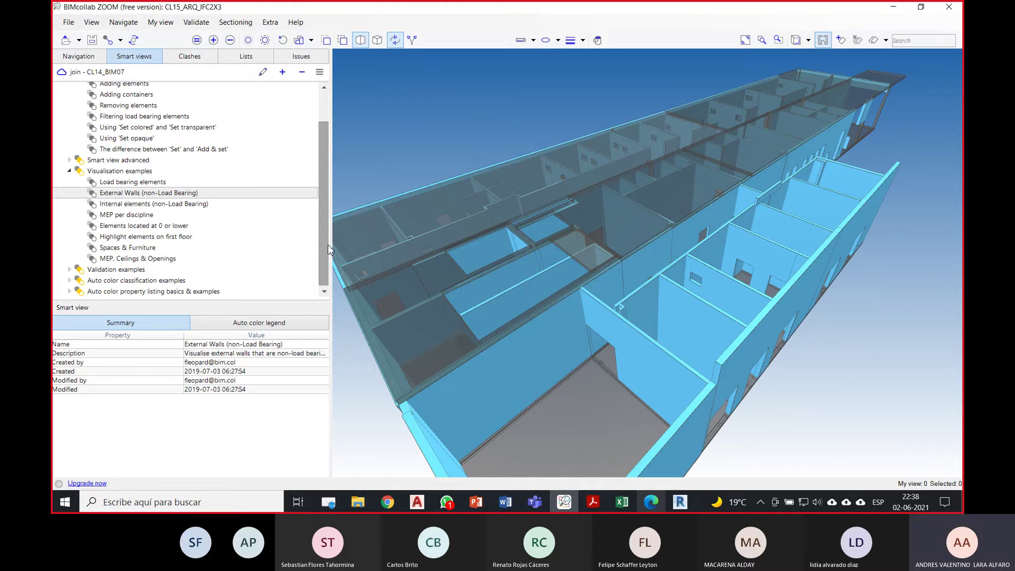
# Step: Apply the MEP, Ceilings & Openings smart view with openings switched on (Sí)
pyautogui.click(169, 260)
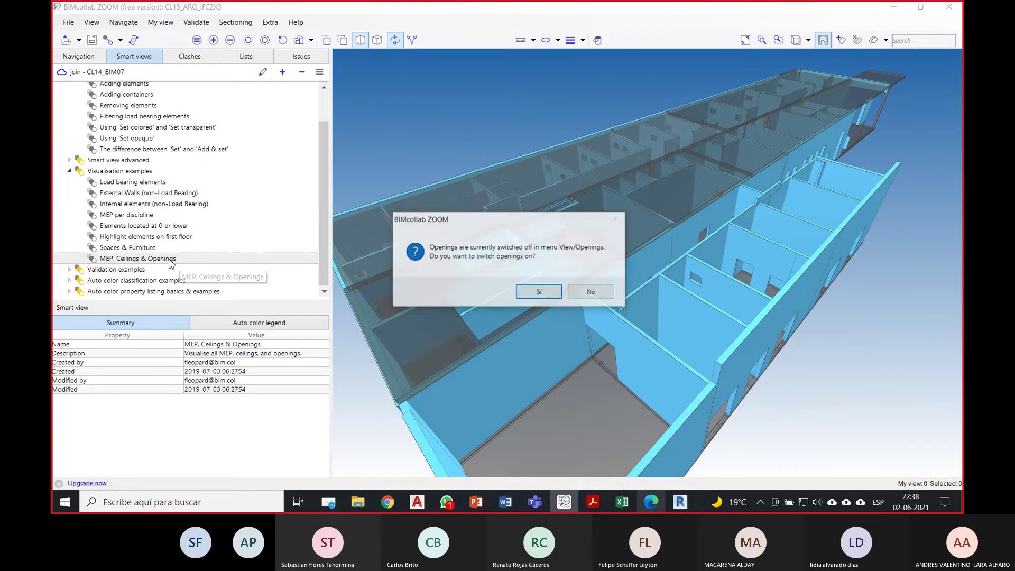
pyautogui.click(587, 291)
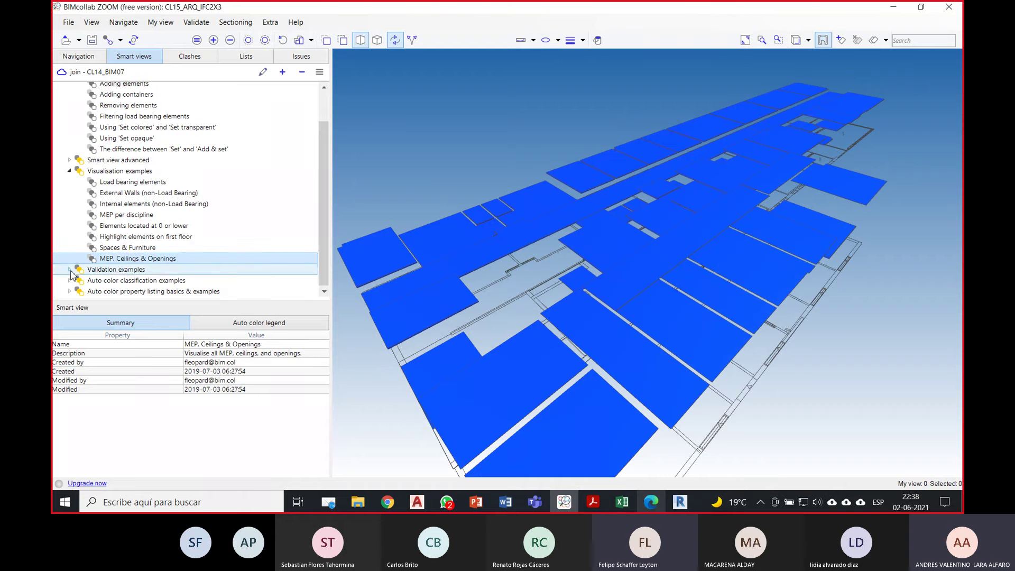
pyautogui.click(70, 269)
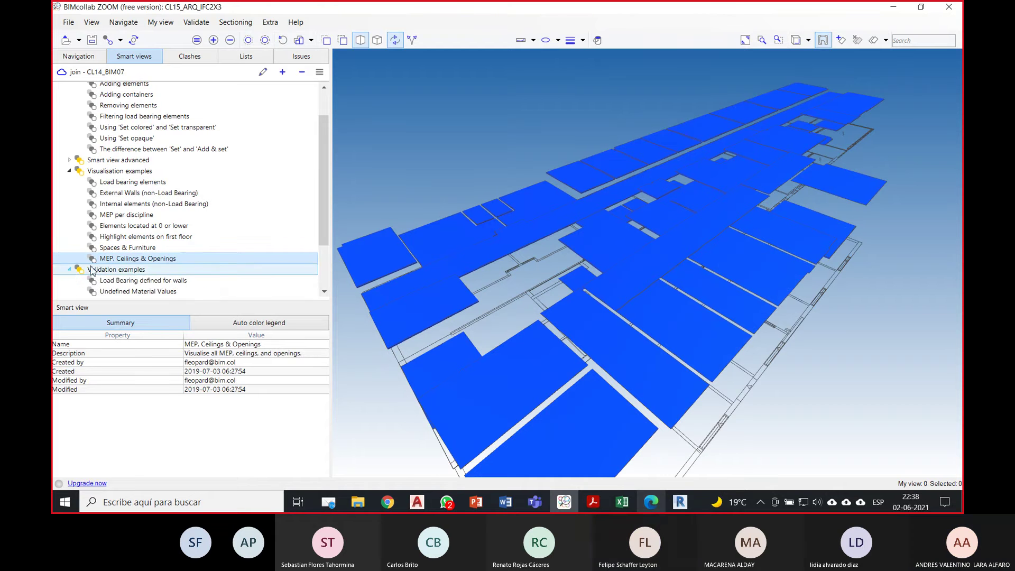
pyautogui.click(147, 260)
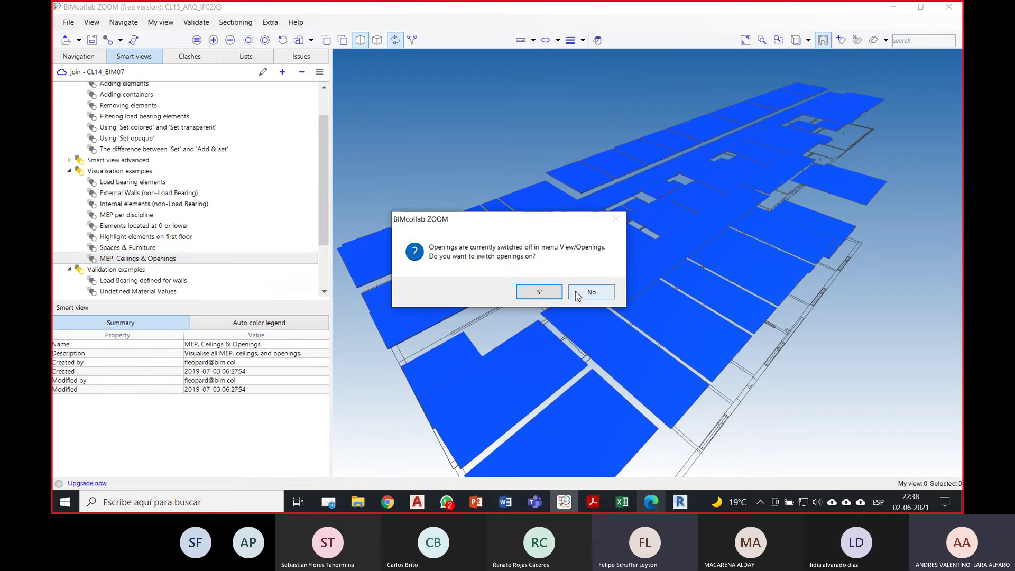
pyautogui.click(544, 293)
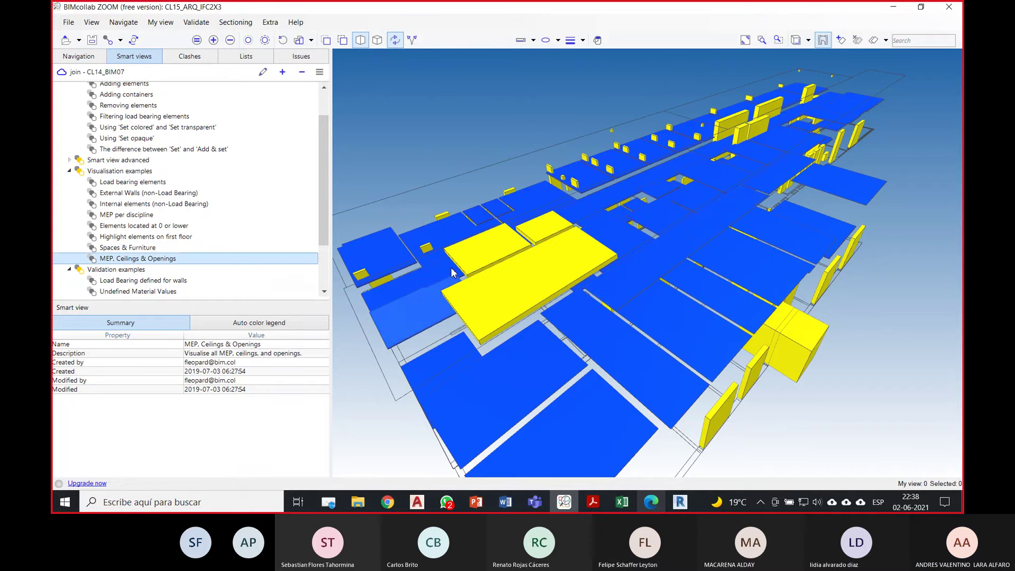
pyautogui.moveTo(451, 272); pyautogui.dragTo(510, 268)
# Step: Apply Undefined Material Values, select a wall to inspect, and expand Auto color classification examples
pyautogui.scroll(-1, 217, 263)
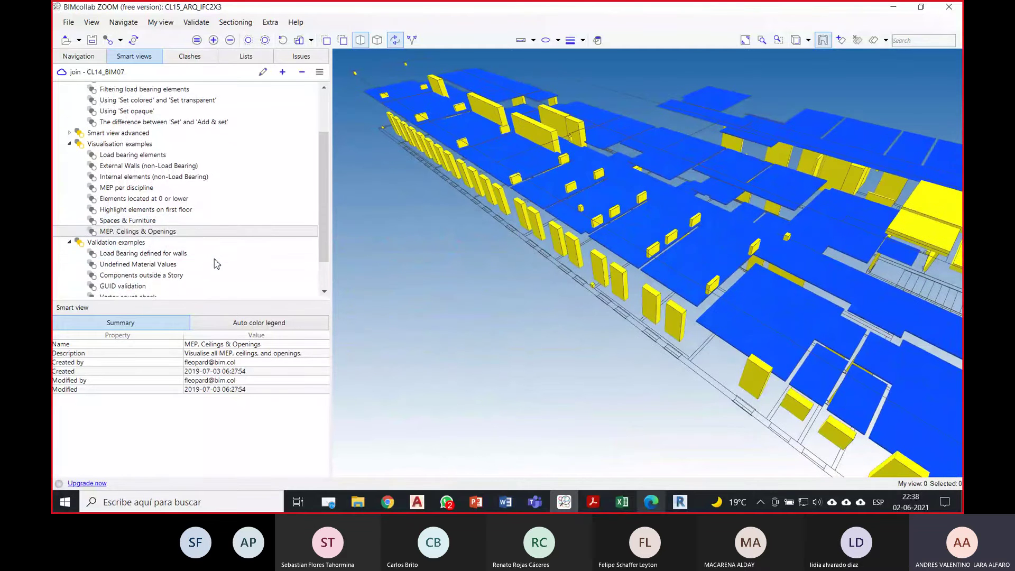
pyautogui.scroll(-1, 216, 263)
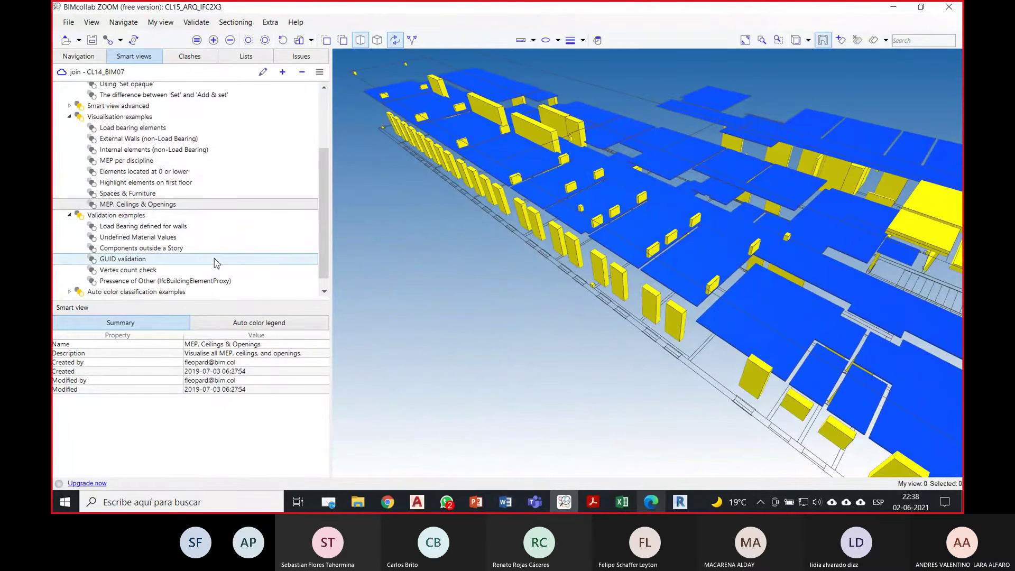
pyautogui.scroll(-1, 217, 262)
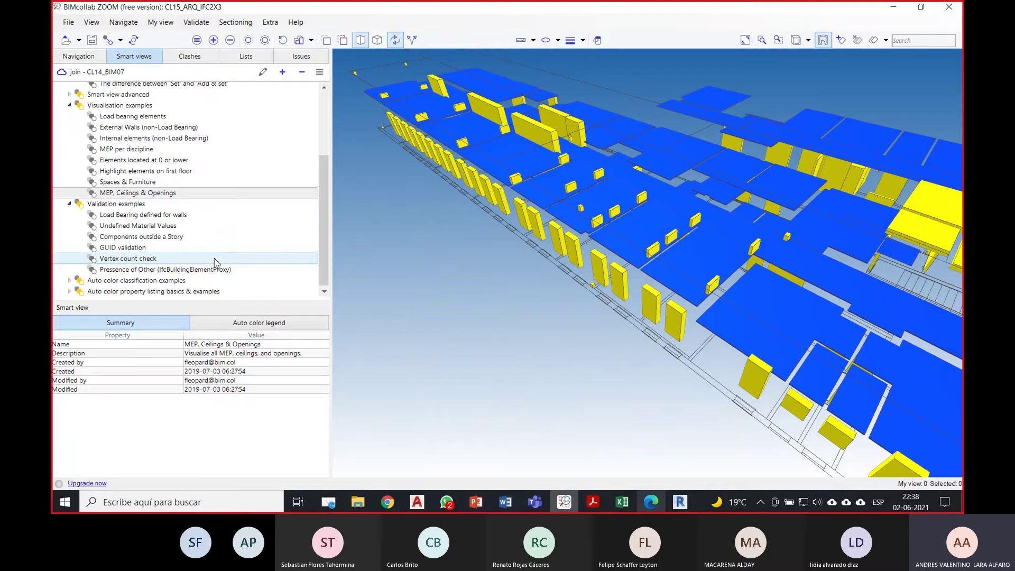
pyautogui.click(159, 228)
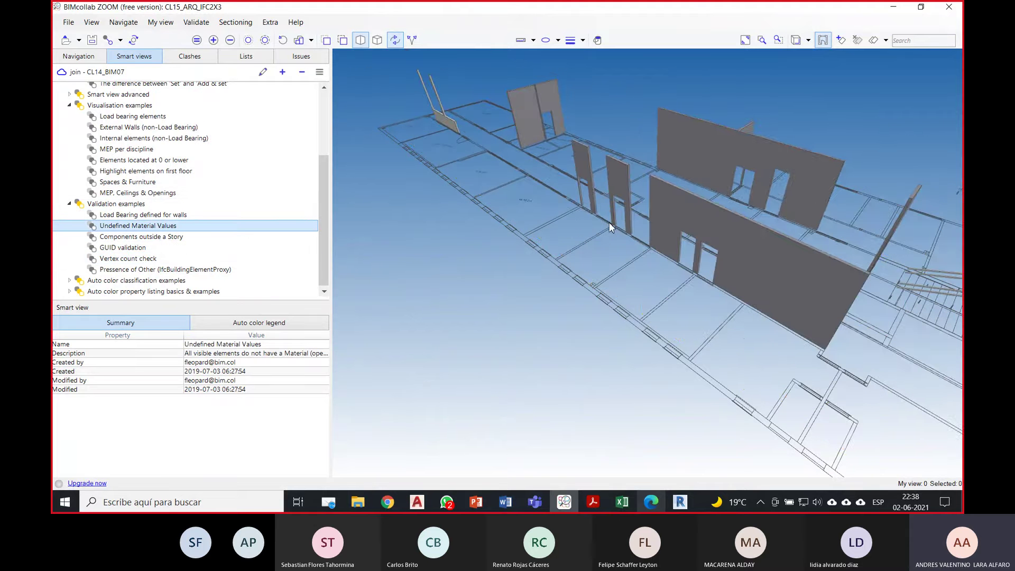
pyautogui.moveTo(609, 227); pyautogui.dragTo(527, 186)
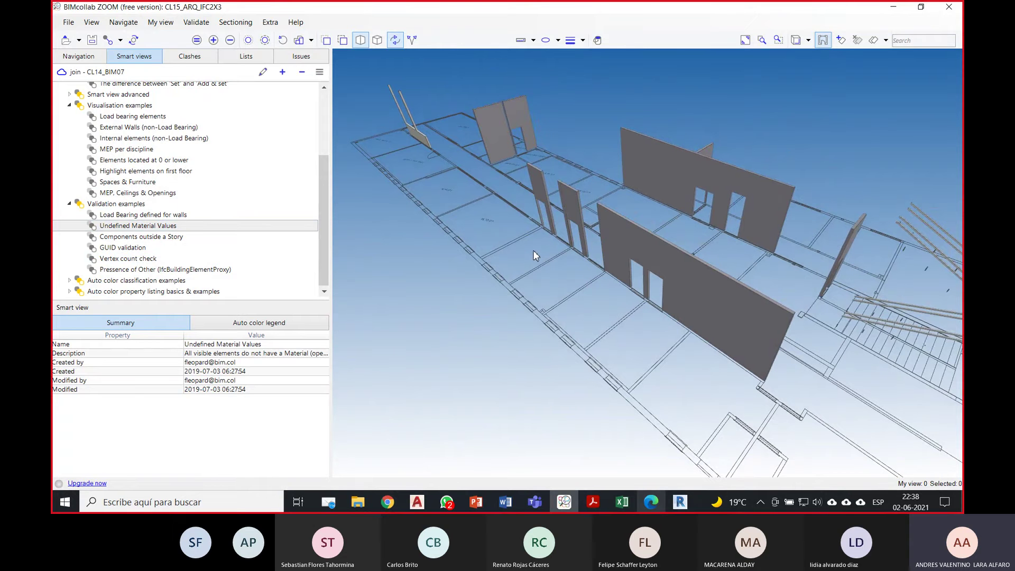
pyautogui.click(608, 238)
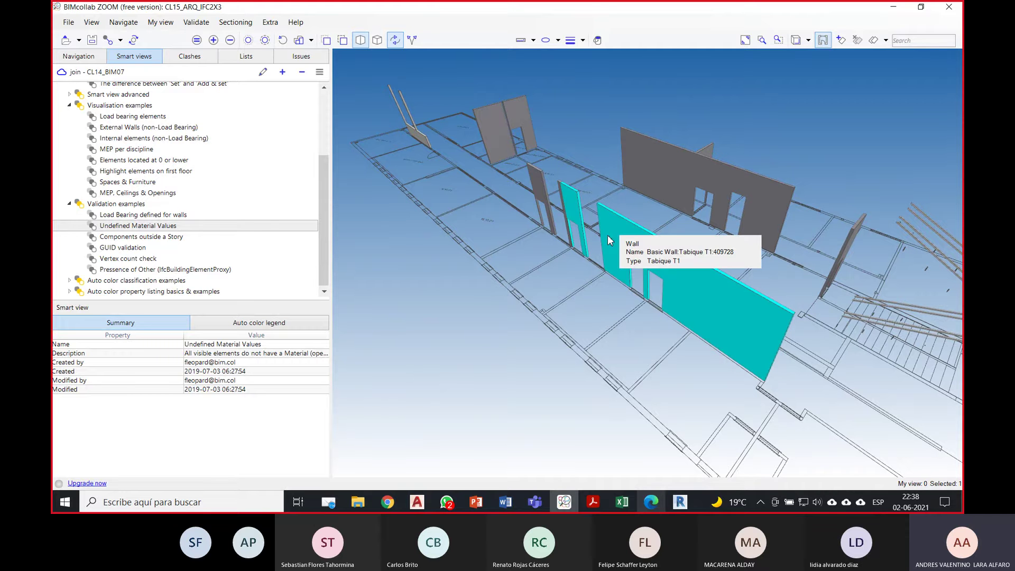
pyautogui.scroll(3, 638, 274)
pyautogui.moveTo(509, 254); pyautogui.dragTo(581, 181, button='middle')
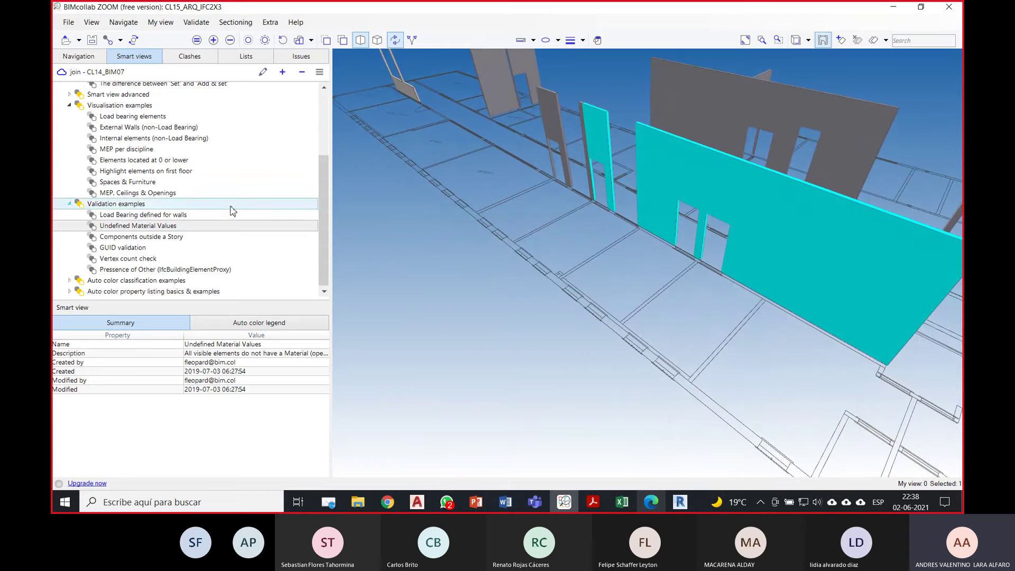
pyautogui.click(163, 282)
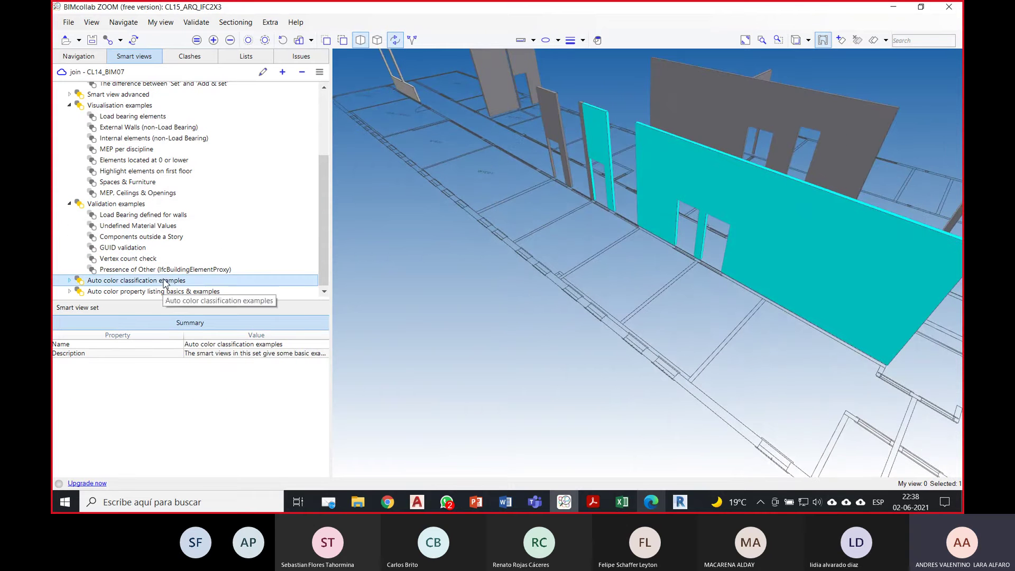
pyautogui.scroll(-2, 138, 248)
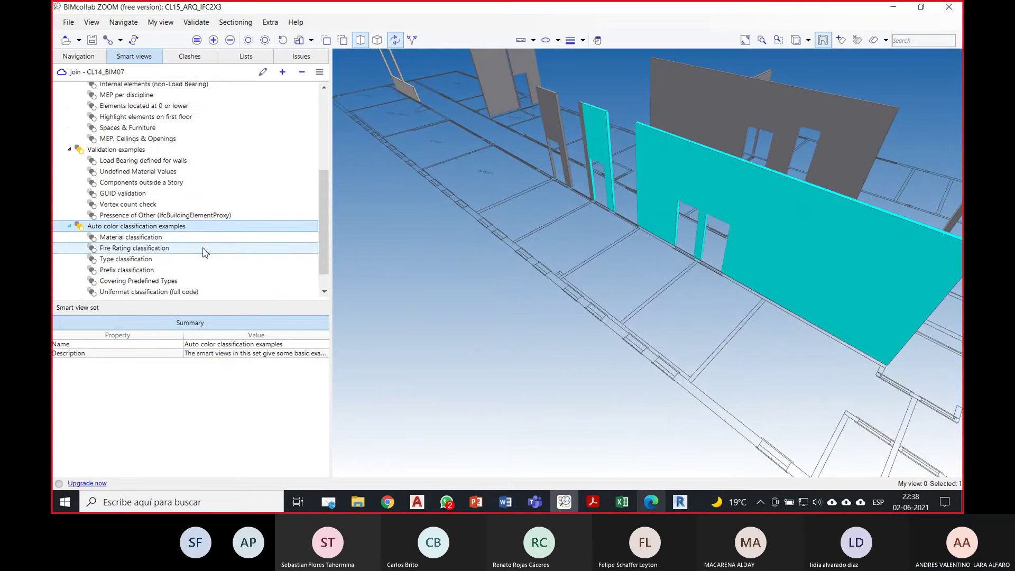
# Step: Apply the Material classification smart view and orbit to show the stair openings
pyautogui.click(152, 215)
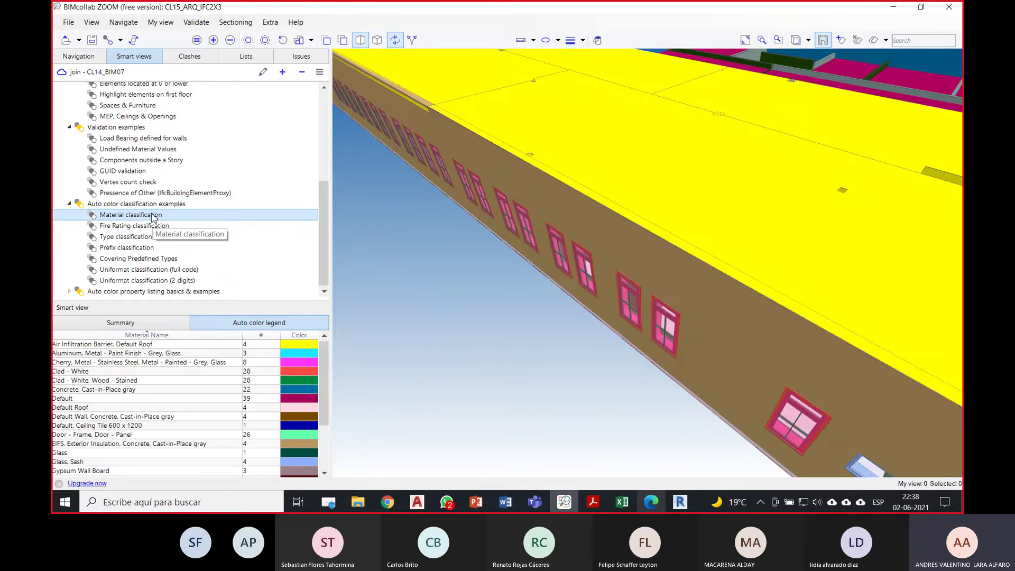
pyautogui.scroll(-4, 537, 239)
pyautogui.moveTo(324, 352)
pyautogui.mouseDown()
pyautogui.moveTo(325, 421)
pyautogui.moveTo(325, 350)
pyautogui.mouseUp()
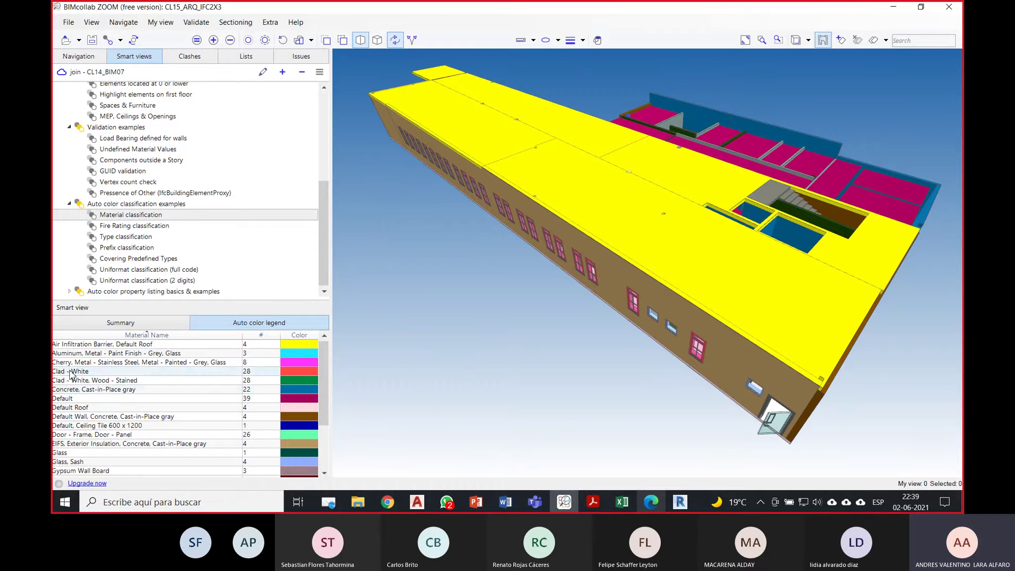
pyautogui.scroll(-2, 90, 409)
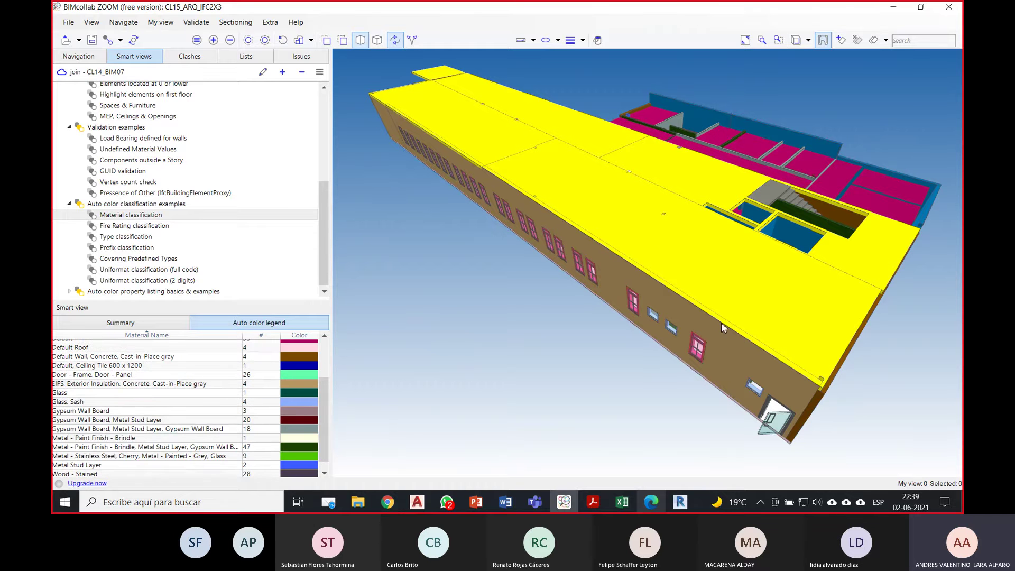
pyautogui.moveTo(773, 349); pyautogui.dragTo(706, 267)
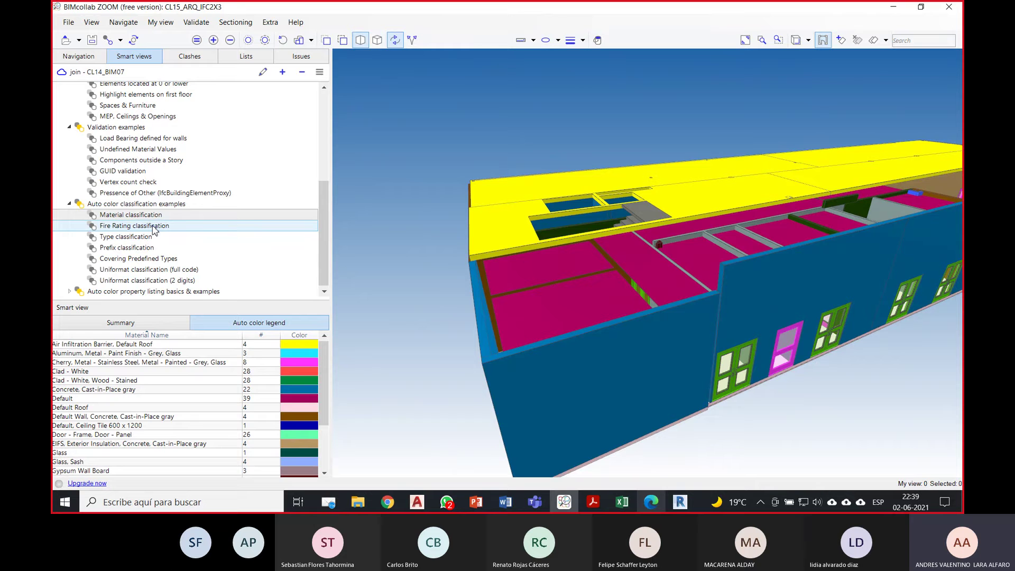
# Step: Colour the model by Fire Rating, showing the 28 doors rated 0.5h in yellow
pyautogui.click(153, 226)
pyautogui.moveTo(564, 242); pyautogui.dragTo(787, 259)
pyautogui.scroll(10, 645, 224)
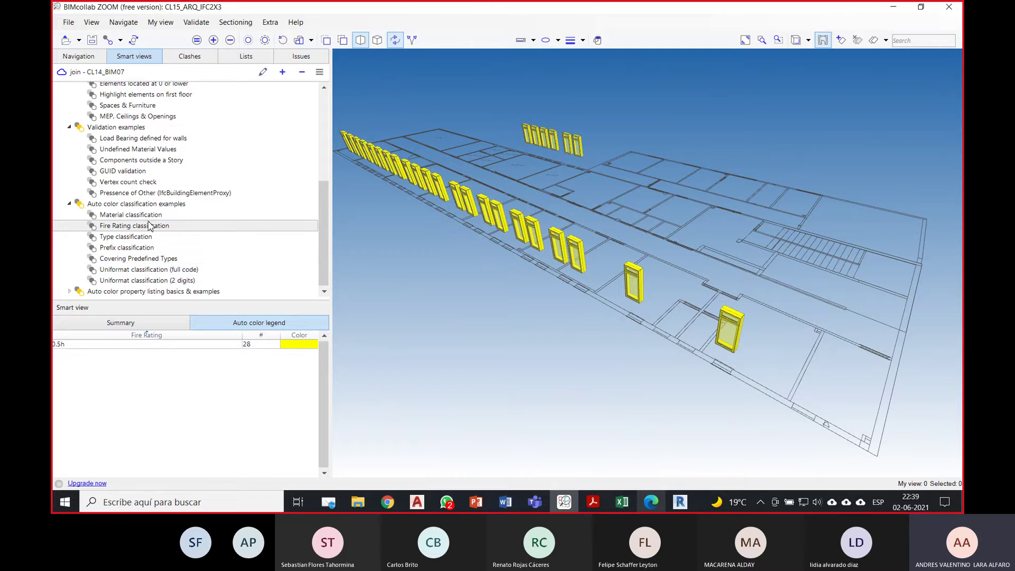
# Step: Colour the model by element Type and scroll through the resulting type list
pyautogui.click(139, 238)
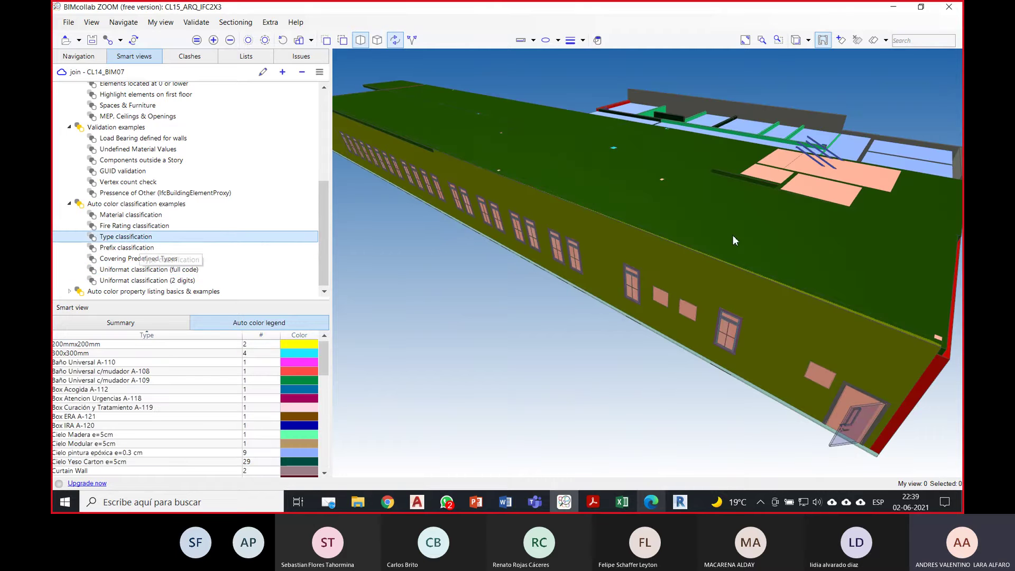
pyautogui.scroll(-2, 179, 381)
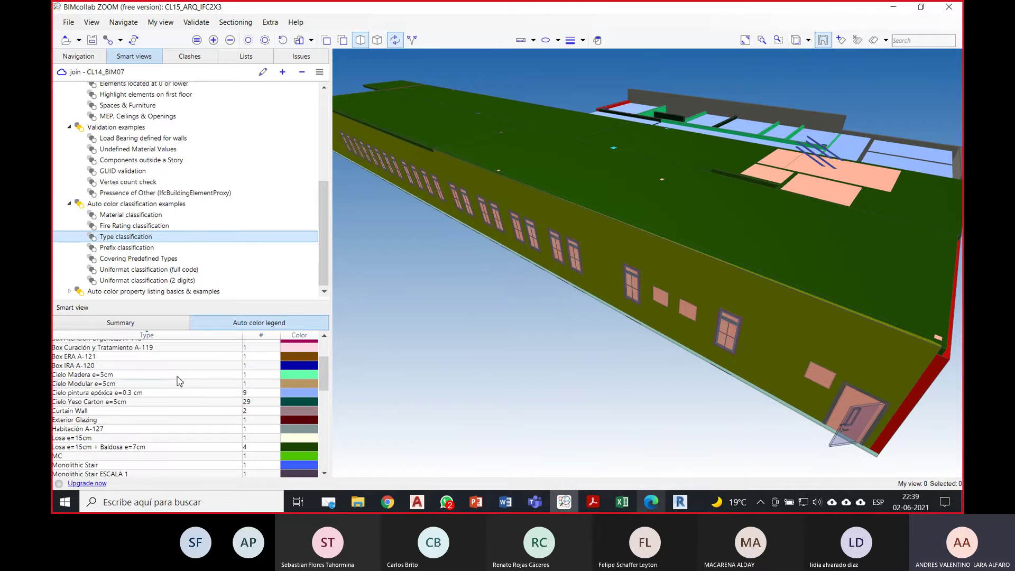
pyautogui.moveTo(323, 371); pyautogui.dragTo(322, 394)
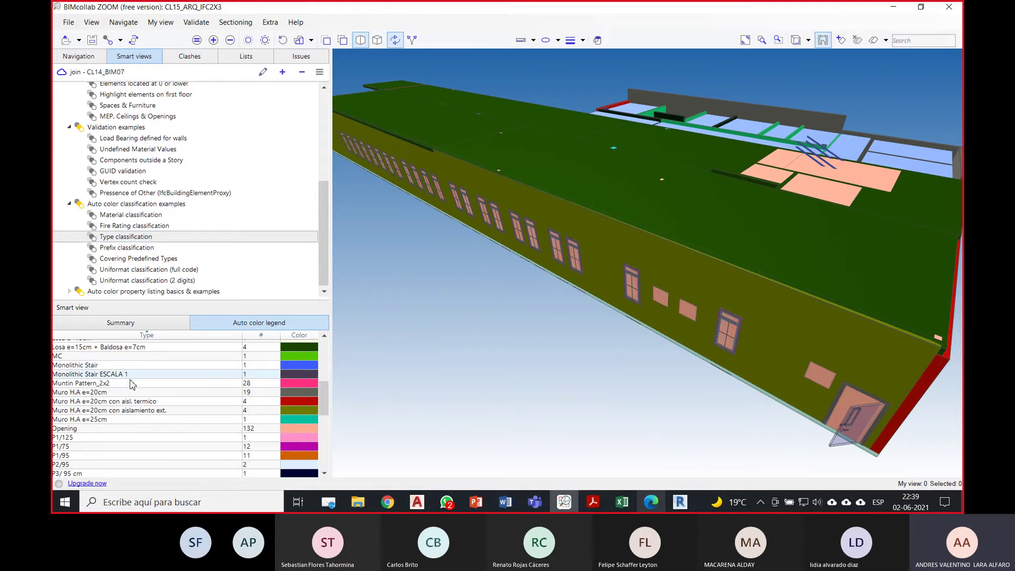
pyautogui.scroll(-1, 183, 404)
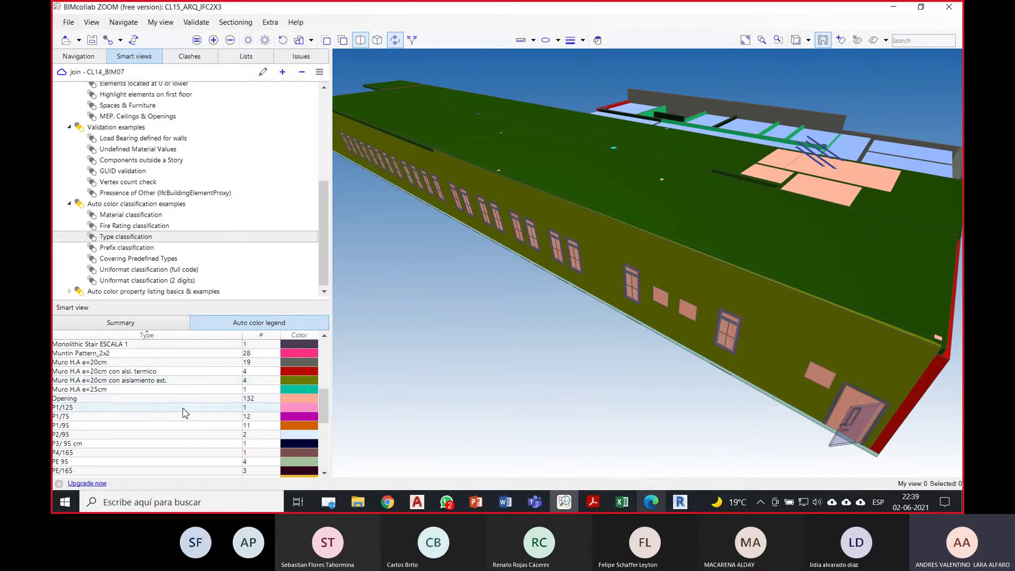
pyautogui.scroll(-1, 186, 414)
pyautogui.scroll(-6, 186, 414)
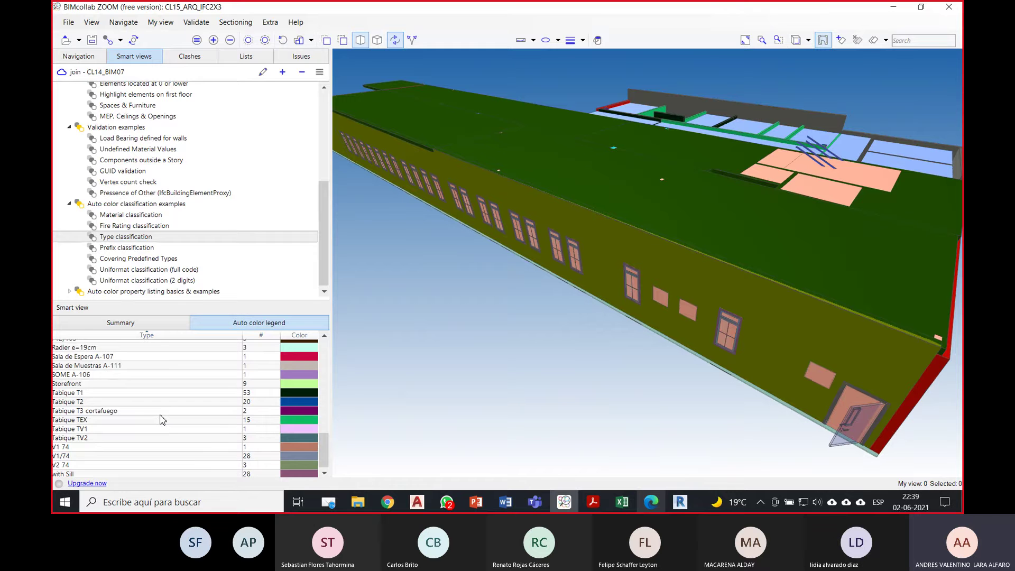
pyautogui.scroll(2, 163, 421)
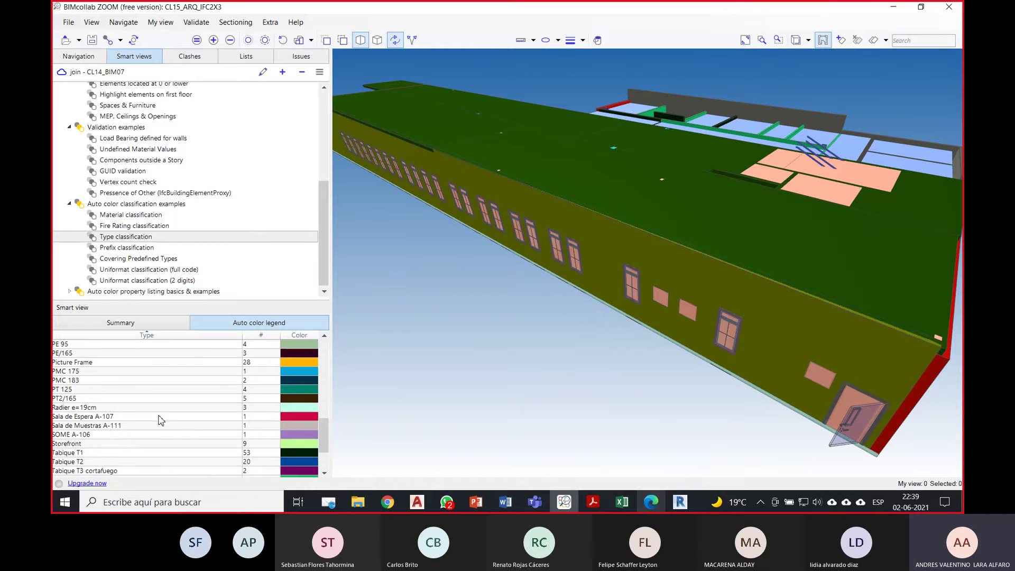
pyautogui.scroll(2, 160, 421)
pyautogui.scroll(6, 157, 421)
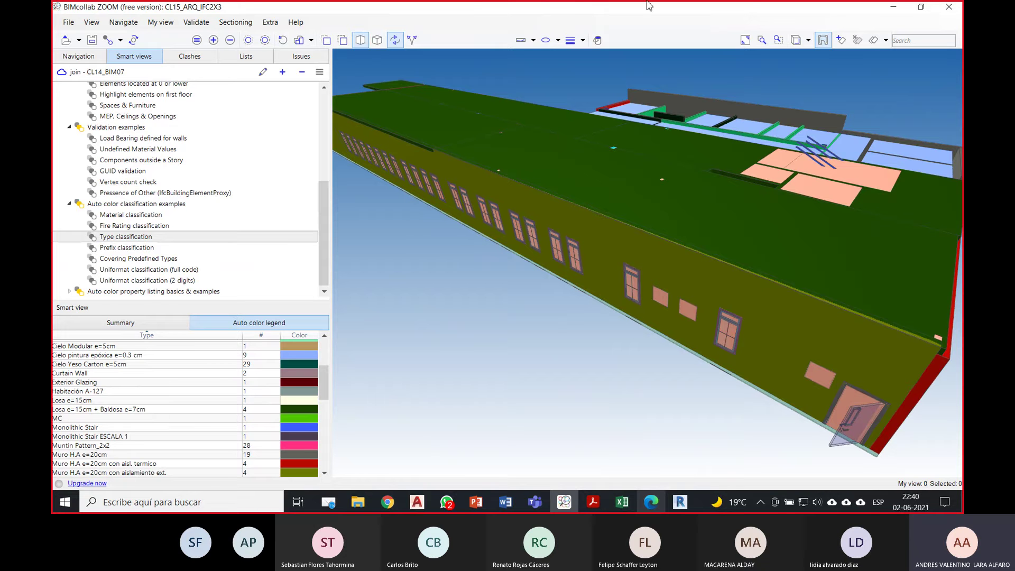
pyautogui.scroll(3, 159, 407)
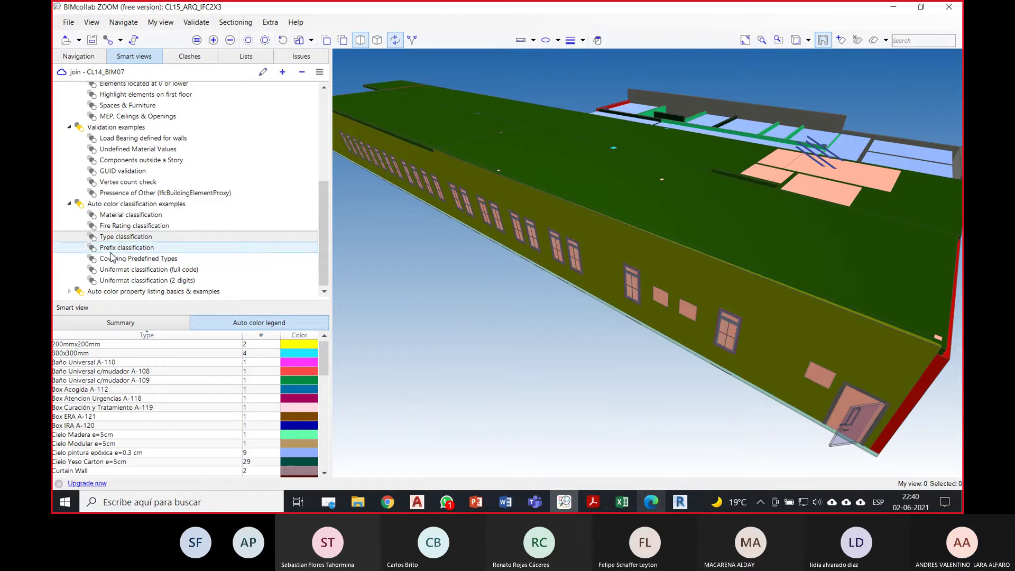
# Step: Try Covering Predefined Types, Prefix and two-digit Uniformat, settling on Uniformat full-code colouring
pyautogui.click(184, 261)
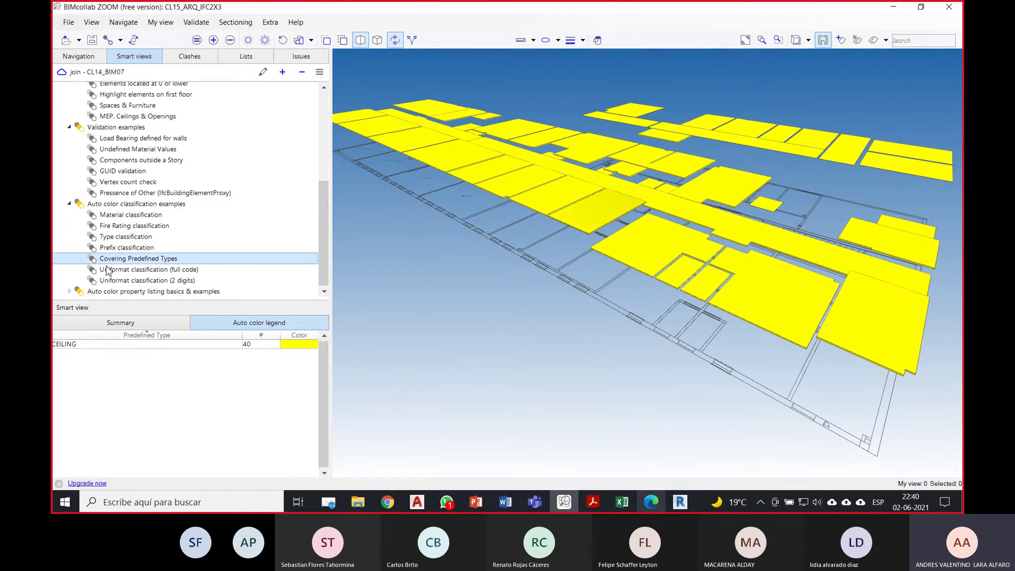
pyautogui.click(148, 249)
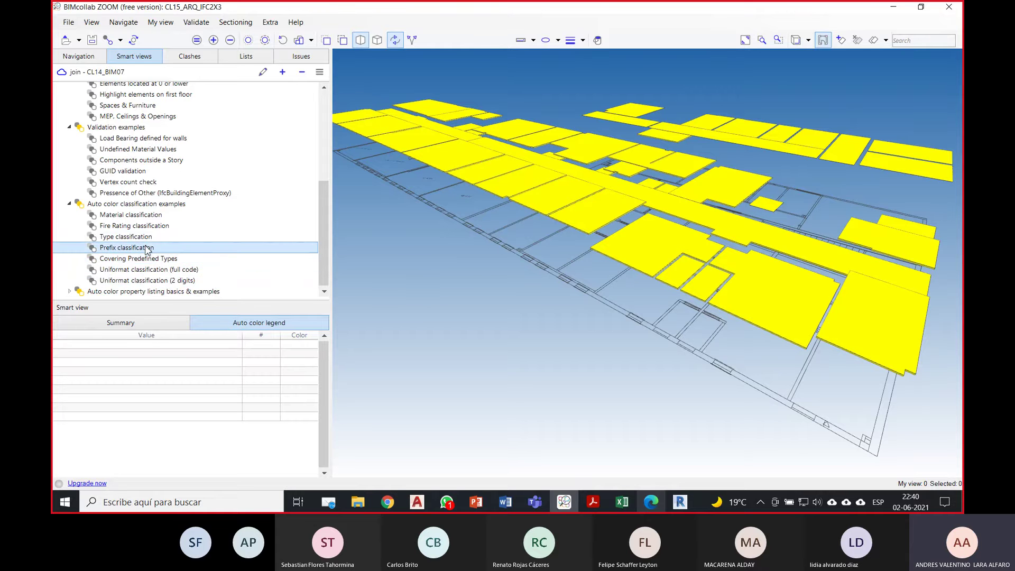
pyautogui.click(164, 270)
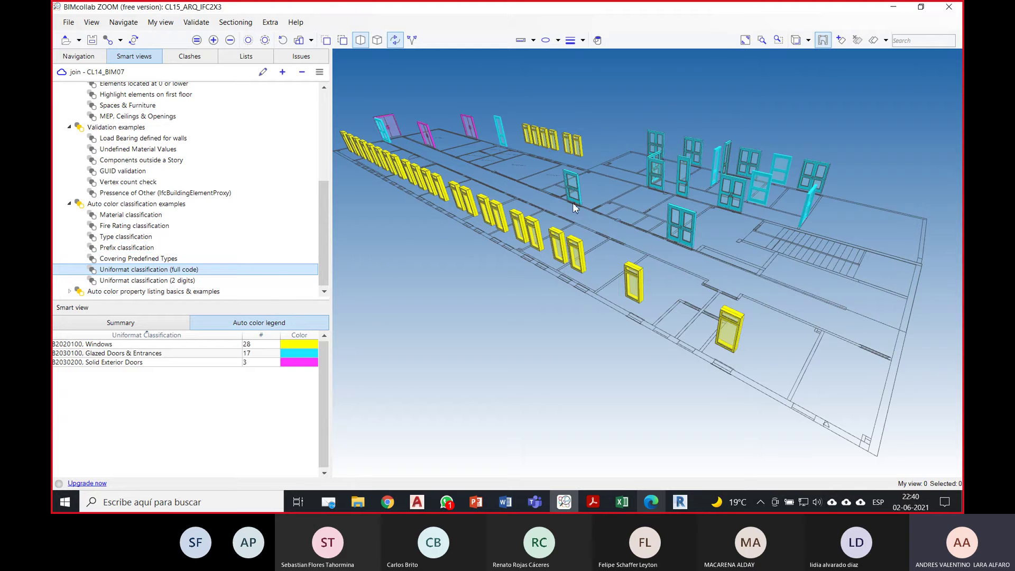
pyautogui.moveTo(572, 203); pyautogui.dragTo(563, 214)
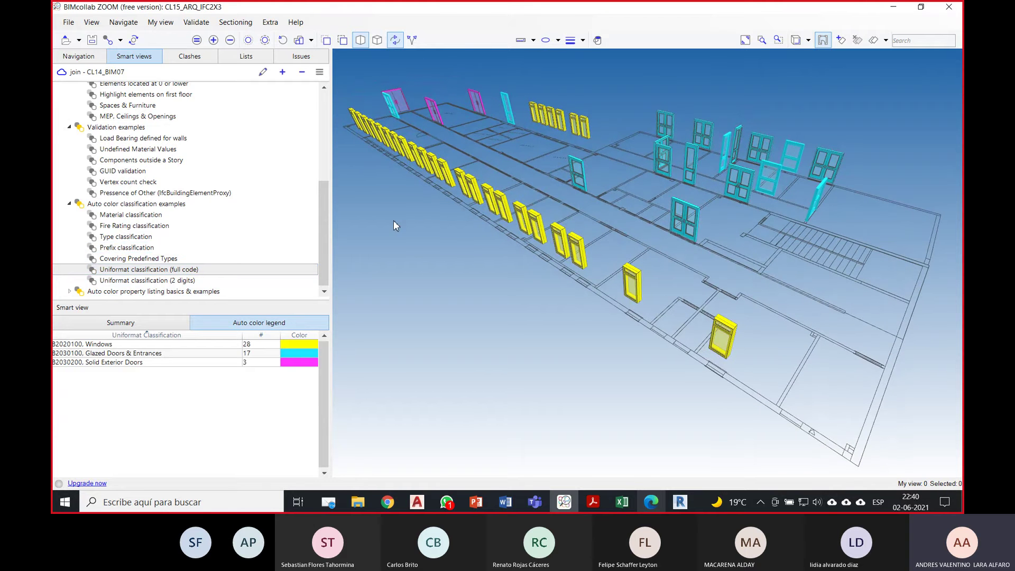
pyautogui.click(190, 281)
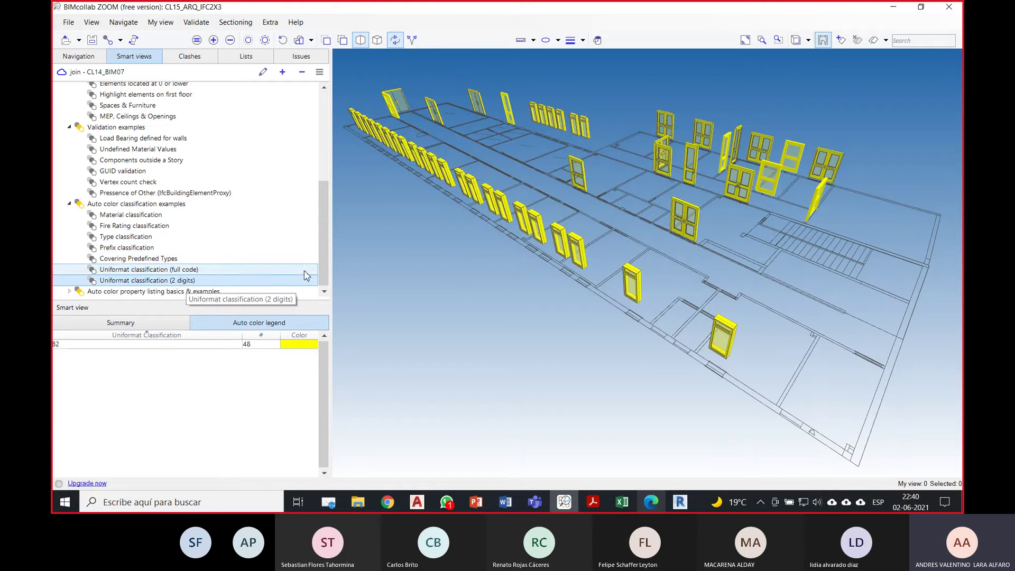
pyautogui.click(142, 270)
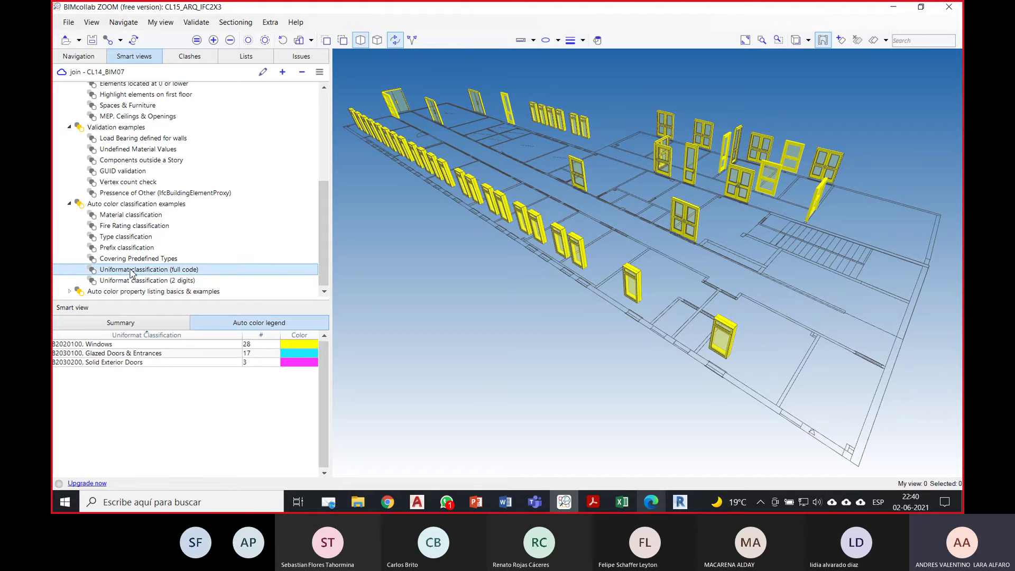
# Step: Collapse all the smart view example groups and switch to the web browser
pyautogui.click(69, 291)
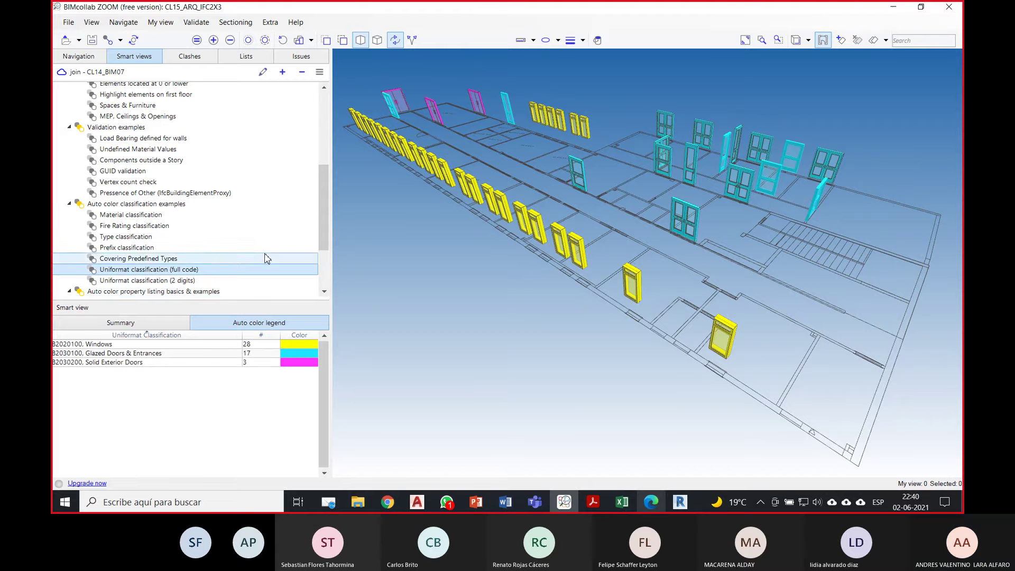
pyautogui.scroll(-3, 212, 254)
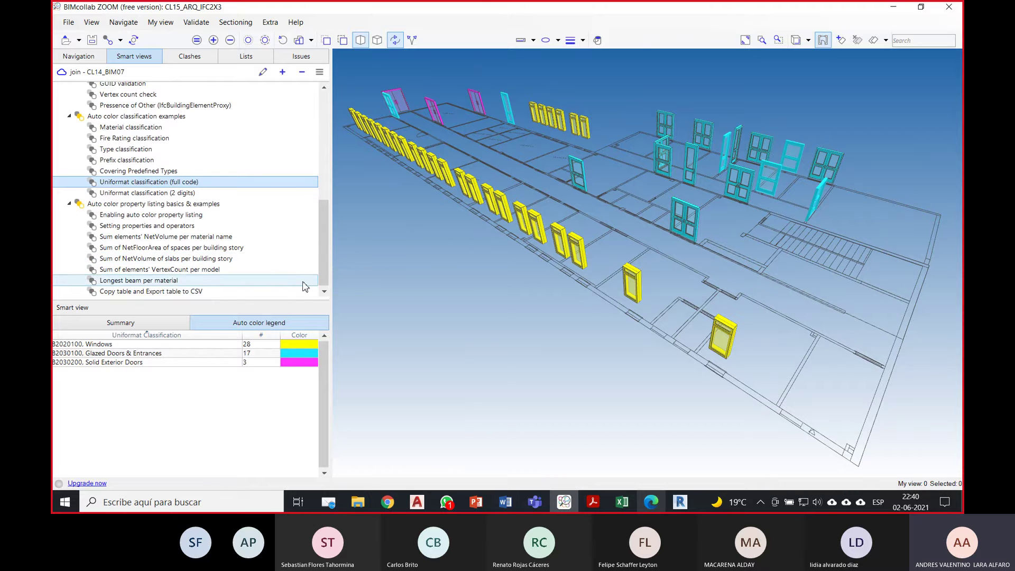
pyautogui.click(69, 205)
pyautogui.click(70, 205)
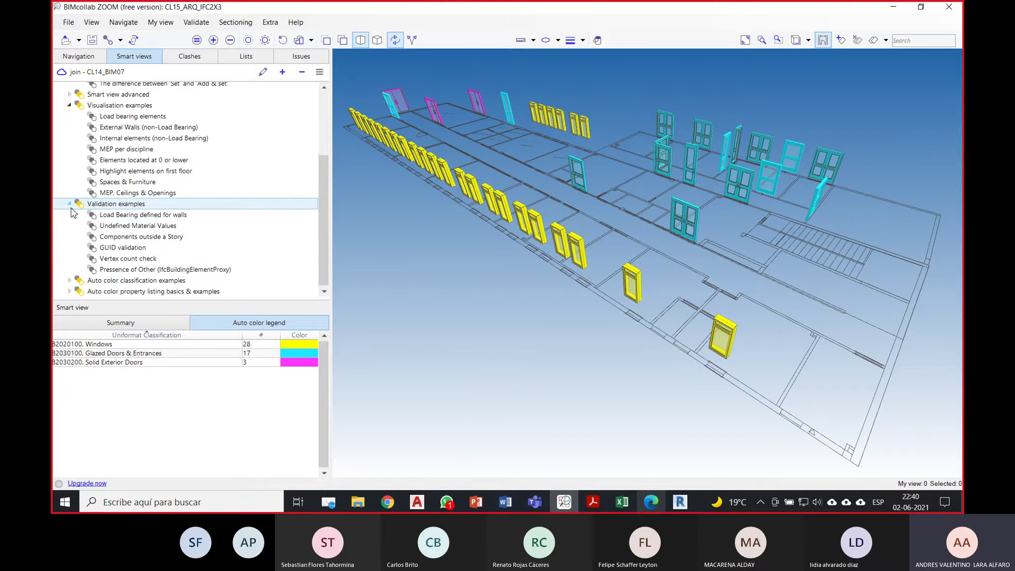
pyautogui.click(69, 204)
pyautogui.click(69, 209)
pyautogui.click(69, 198)
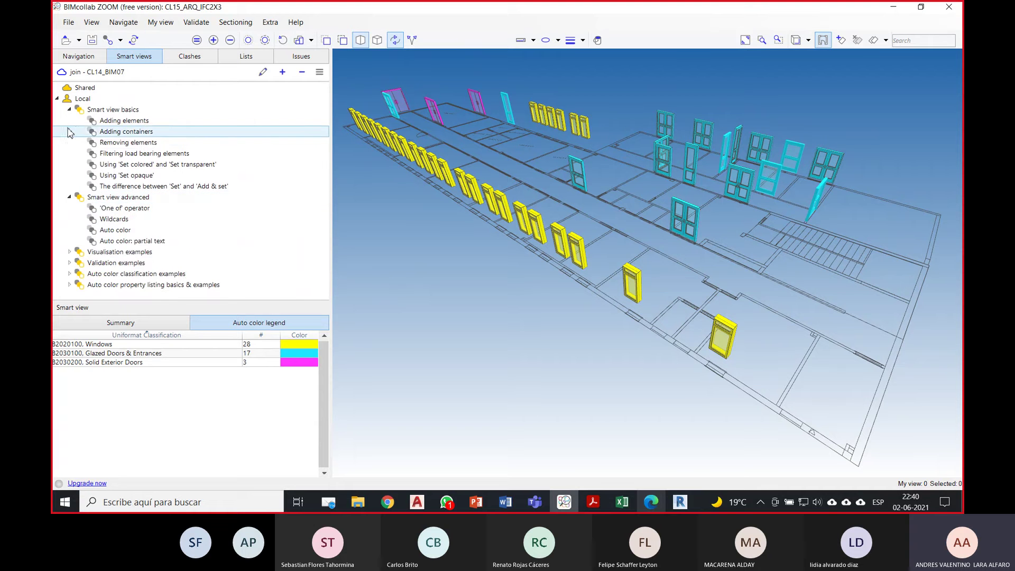
pyautogui.click(69, 109)
pyautogui.click(69, 121)
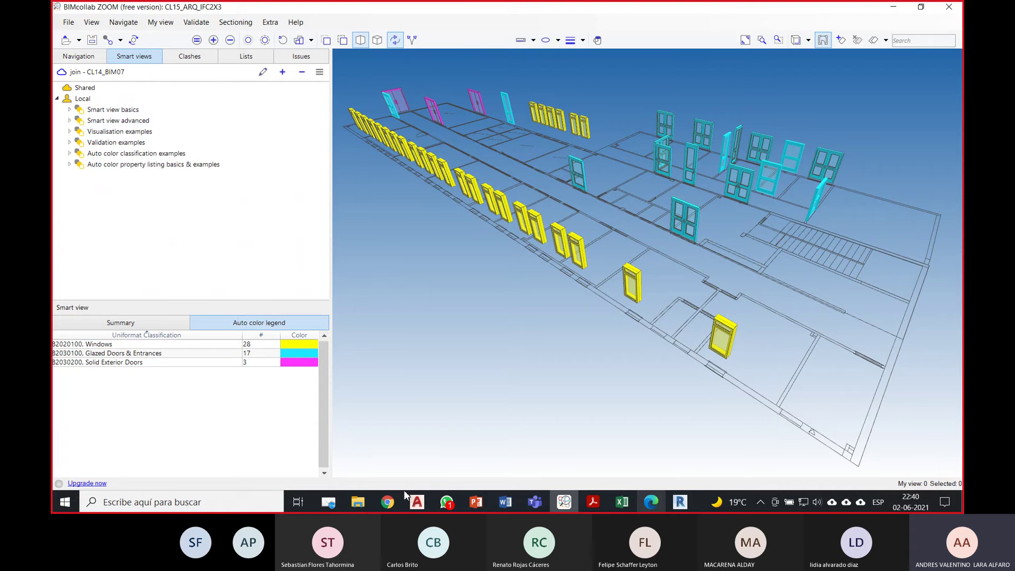
pyautogui.click(389, 500)
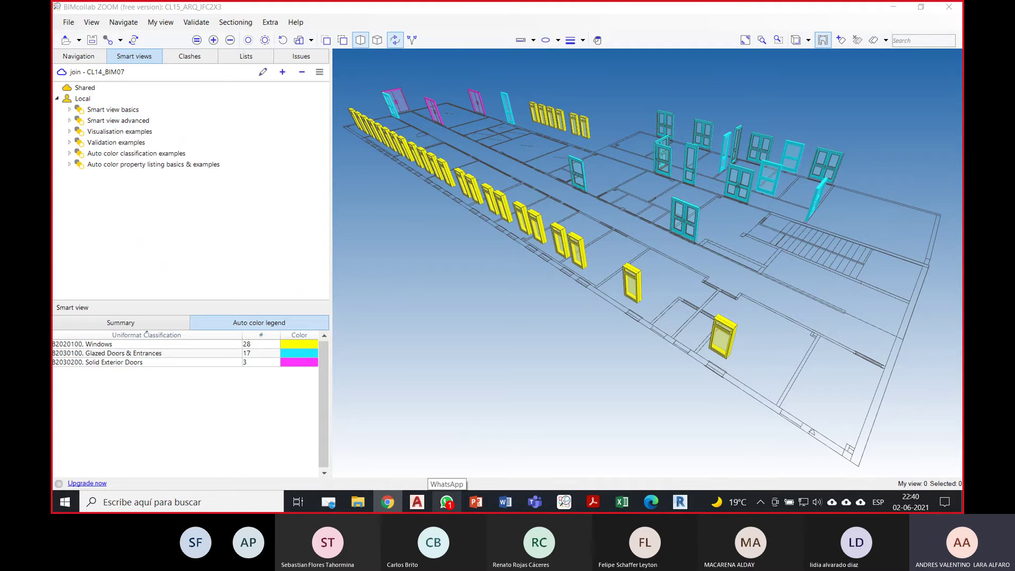
# Step: Maximize the BIMcollab website window and navigate to the ZOOM Smart views product page
pyautogui.moveTo(962, 146); pyautogui.dragTo(765, 138)
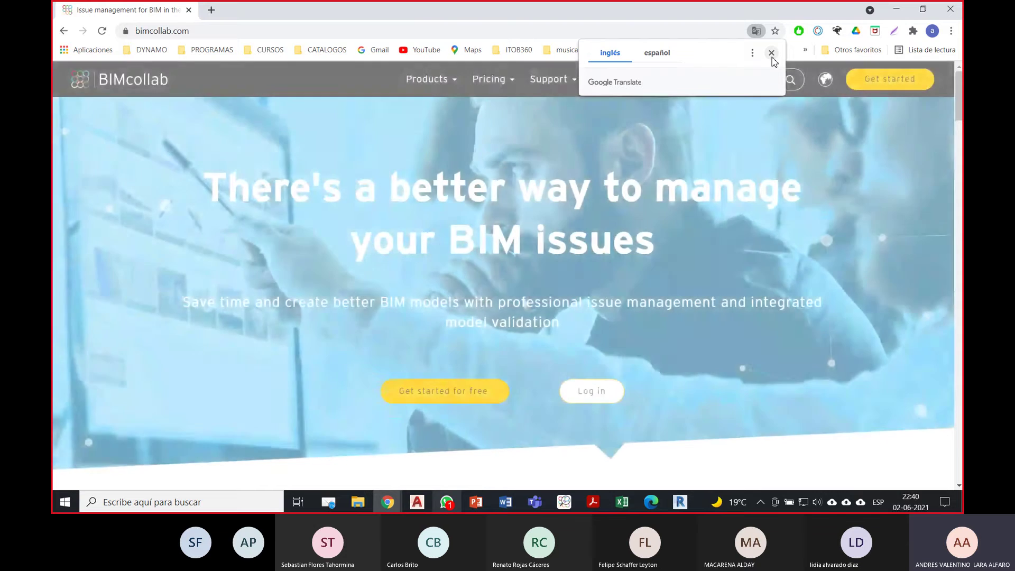
pyautogui.click(770, 54)
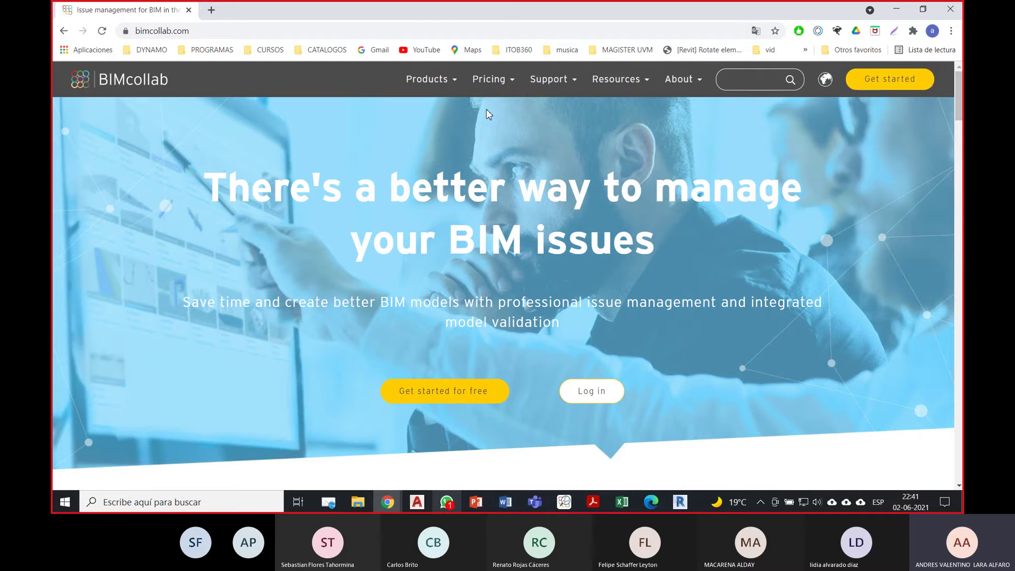
pyautogui.moveTo(452, 89)
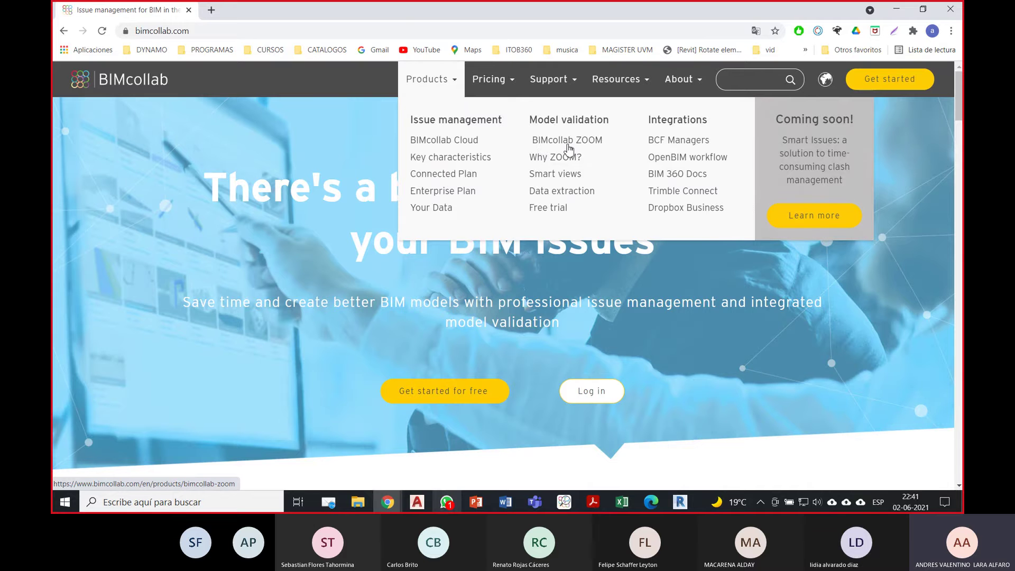
pyautogui.click(535, 142)
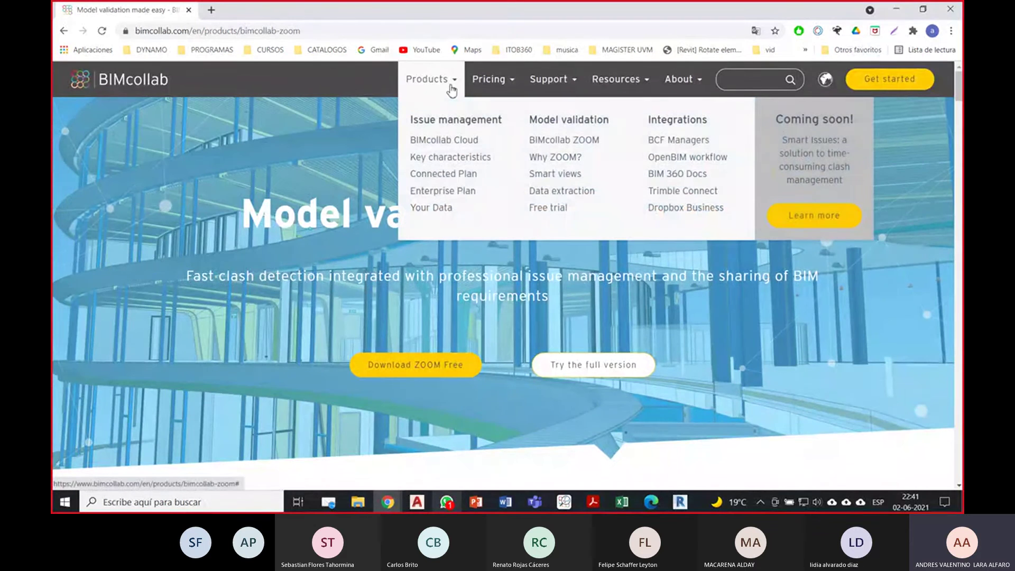
pyautogui.click(554, 174)
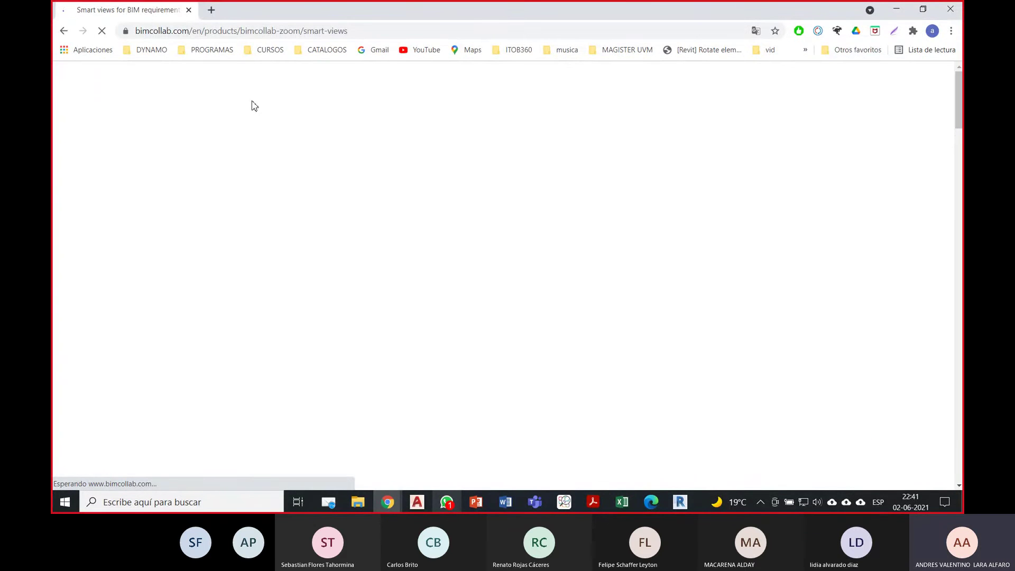
# Step: Scroll down the Smart views page to the 'Download ZOOM for free' button
pyautogui.scroll(-5, 663, 277)
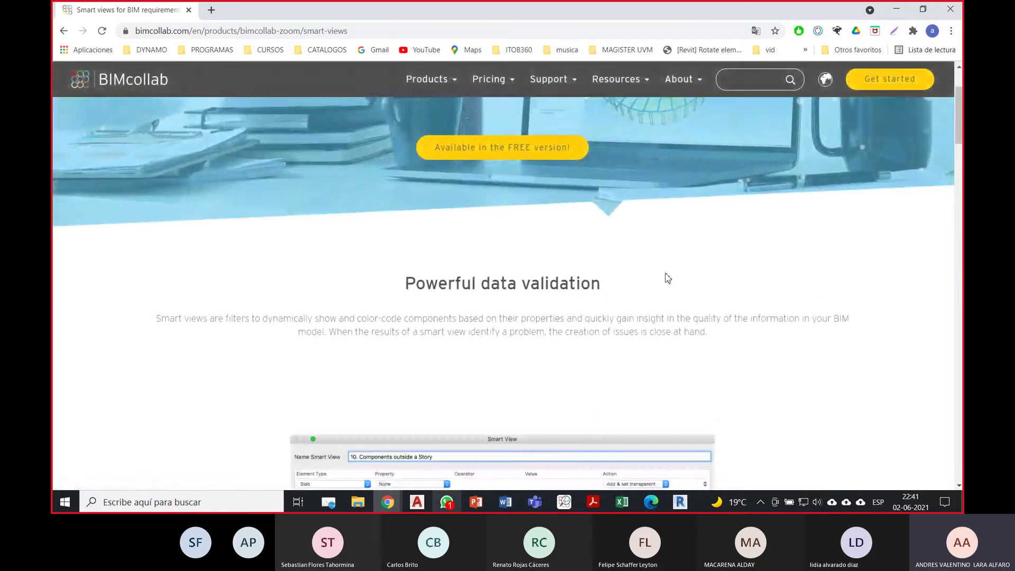
pyautogui.scroll(-8, 626, 213)
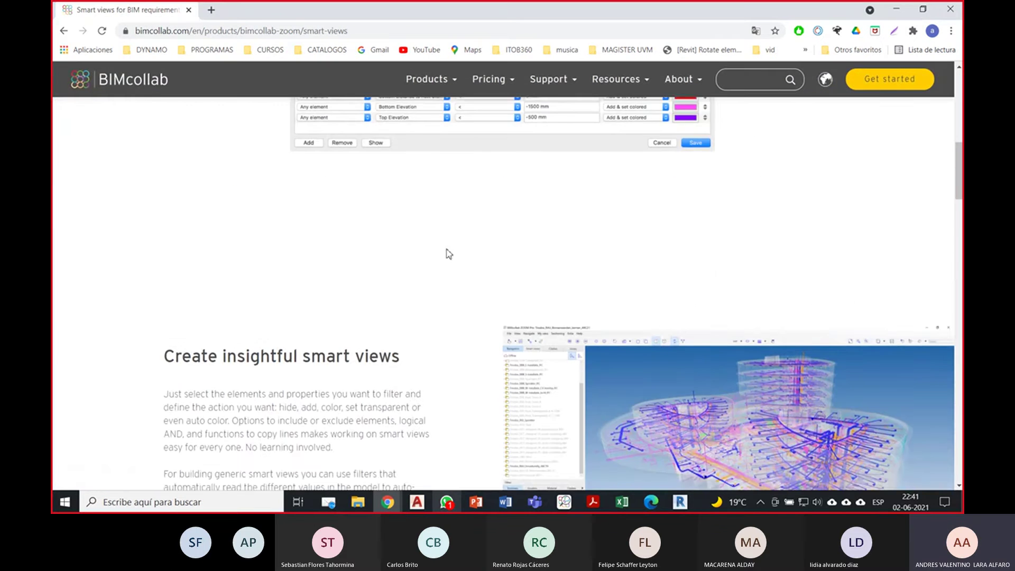
pyautogui.scroll(1, 432, 288)
pyautogui.scroll(-5, 446, 288)
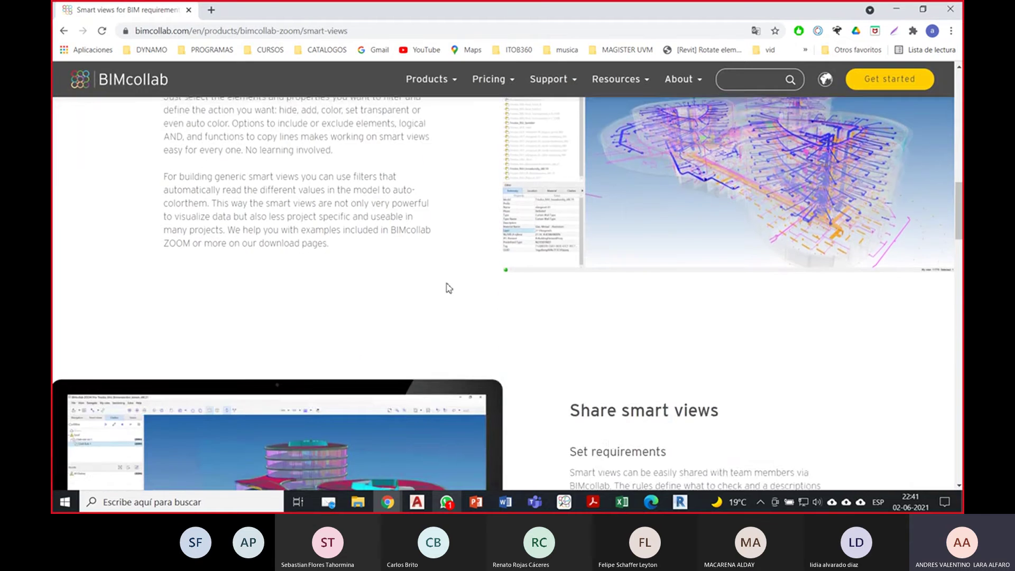
pyautogui.scroll(-10, 621, 319)
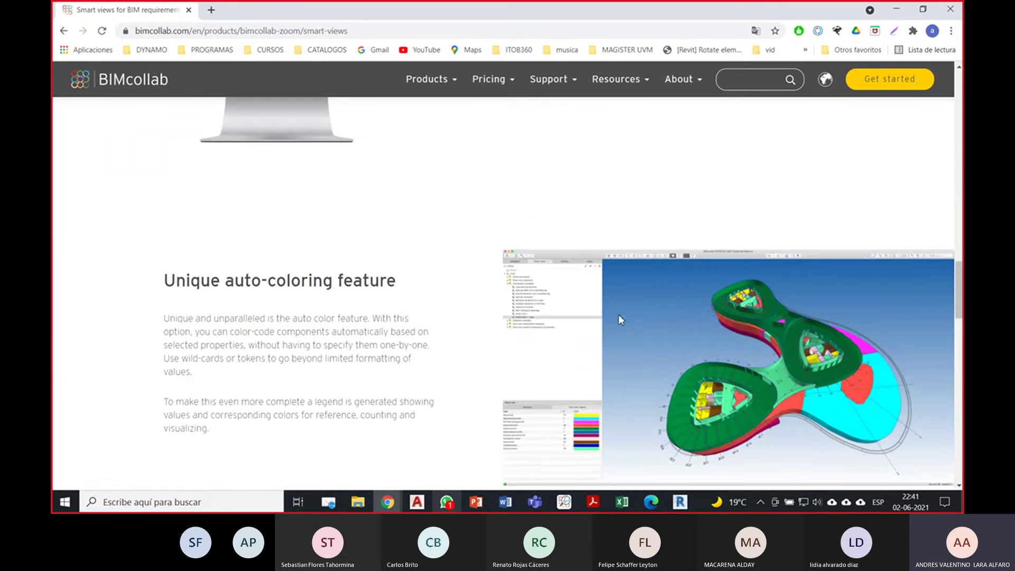
pyautogui.scroll(-1, 619, 318)
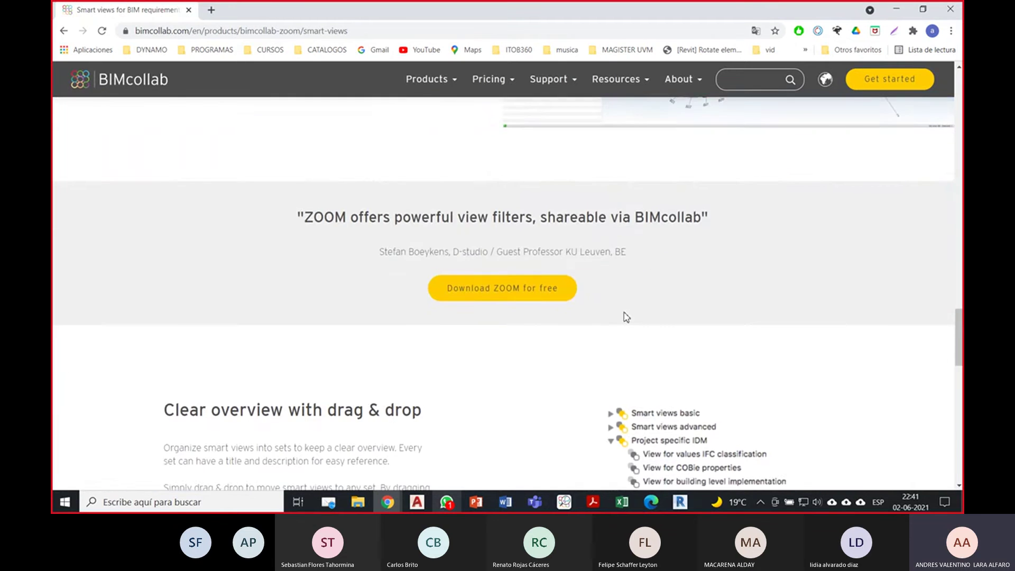
pyautogui.scroll(-3, 625, 315)
pyautogui.scroll(1, 560, 257)
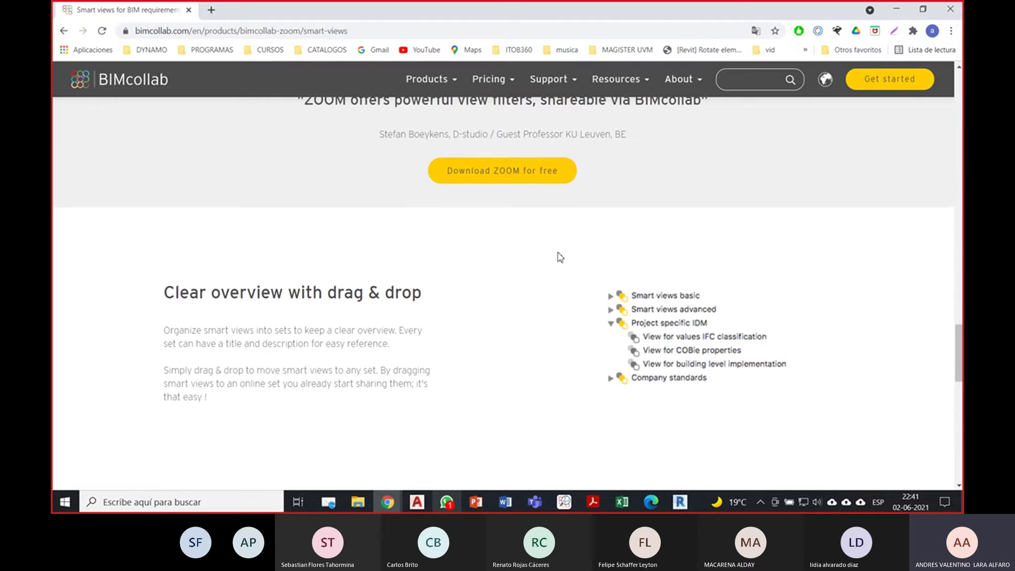
# Step: Open the Download BIMcollab ZOOM support page, copy its URL, and switch to Edge
pyautogui.click(553, 179)
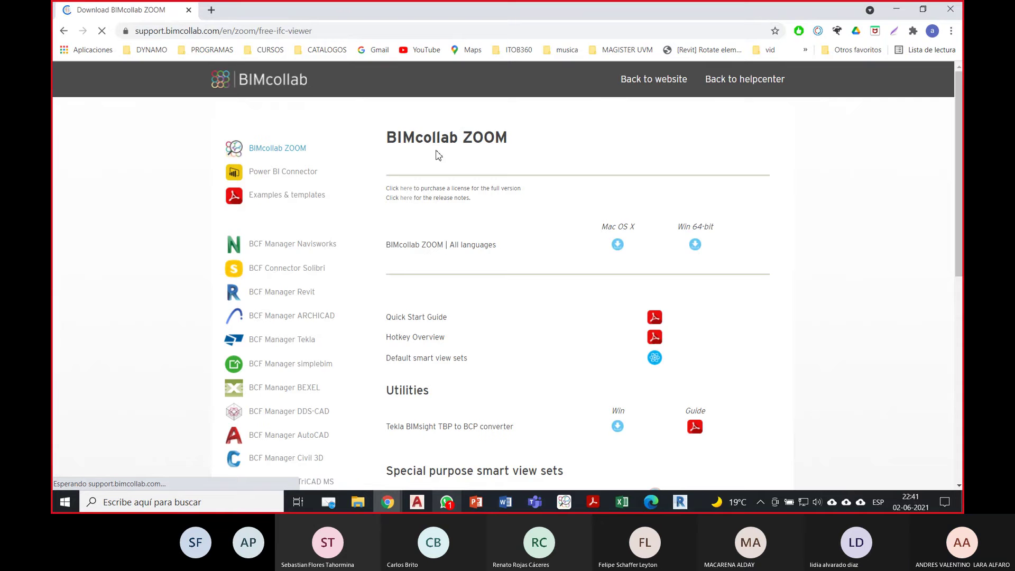
pyautogui.scroll(-5, 690, 250)
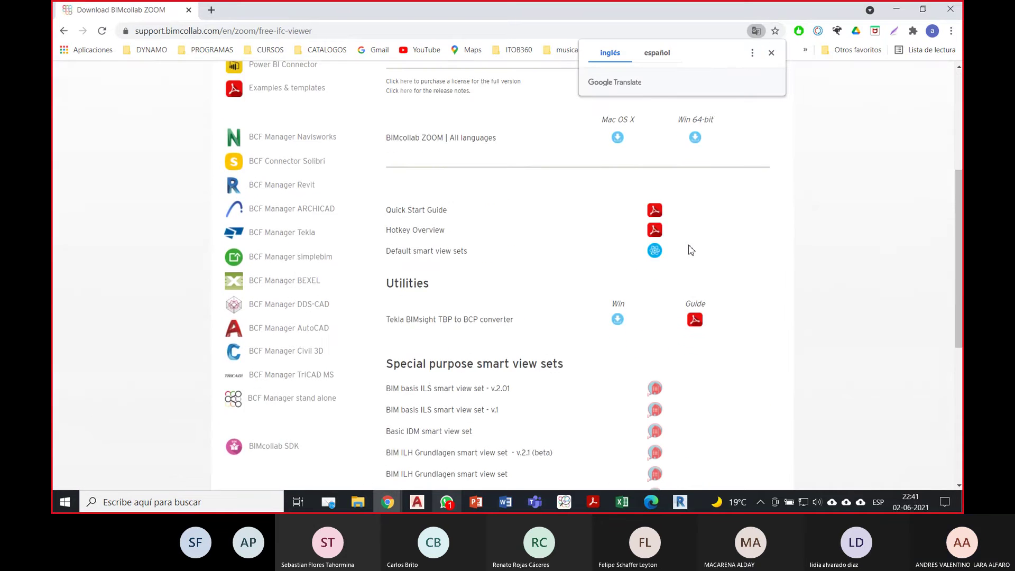
pyautogui.scroll(-1, 691, 250)
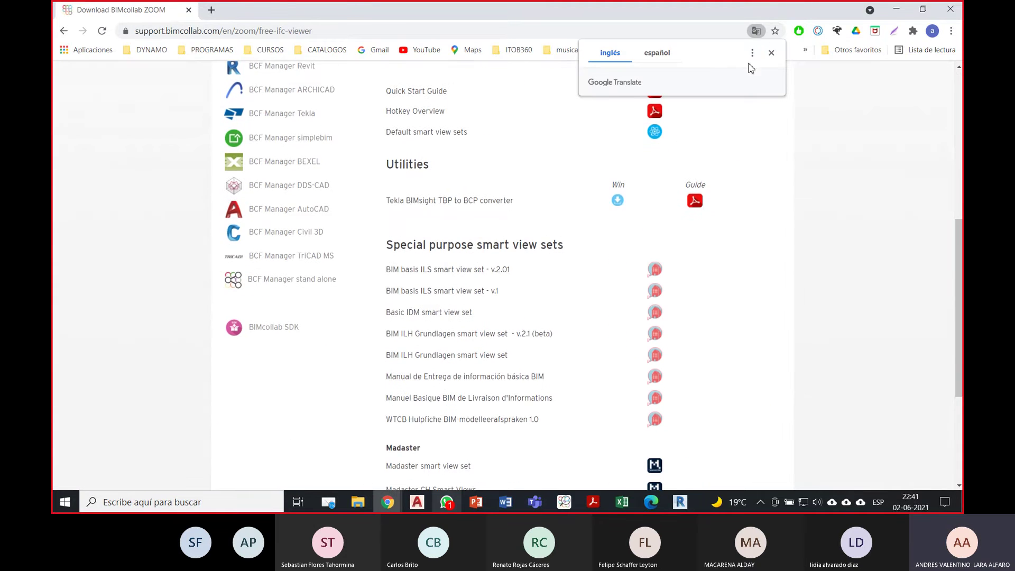
pyautogui.click(770, 52)
pyautogui.scroll(-1, 606, 296)
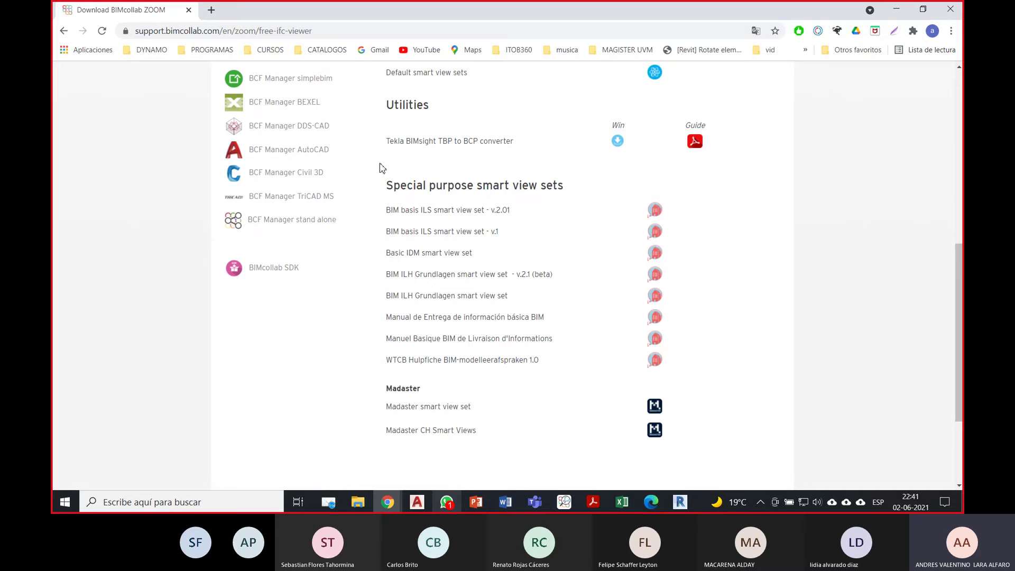
pyautogui.click(320, 32)
pyautogui.hotkey('ctrl', 'c')
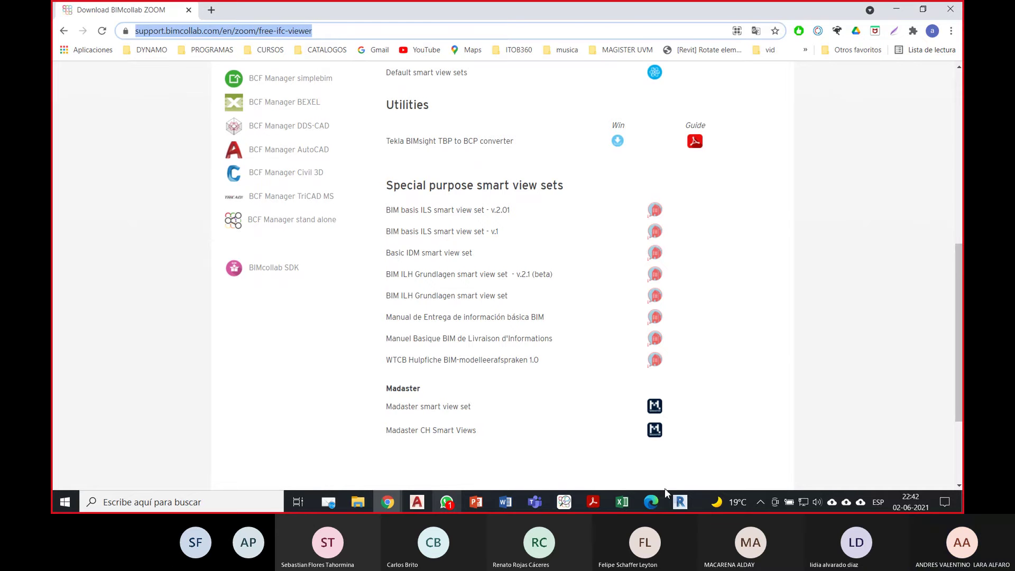
pyautogui.click(651, 501)
# Step: Load the copied Download BIMcollab ZOOM page in a new Edge tab and scroll down
pyautogui.click(240, 15)
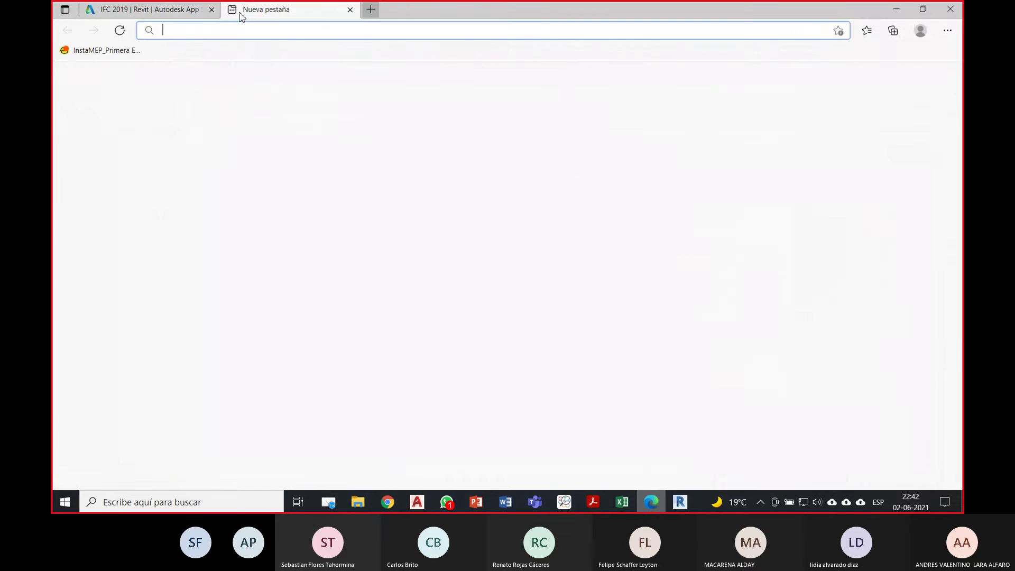
pyautogui.hotkey('ctrl', 'v')
pyautogui.press('Return')
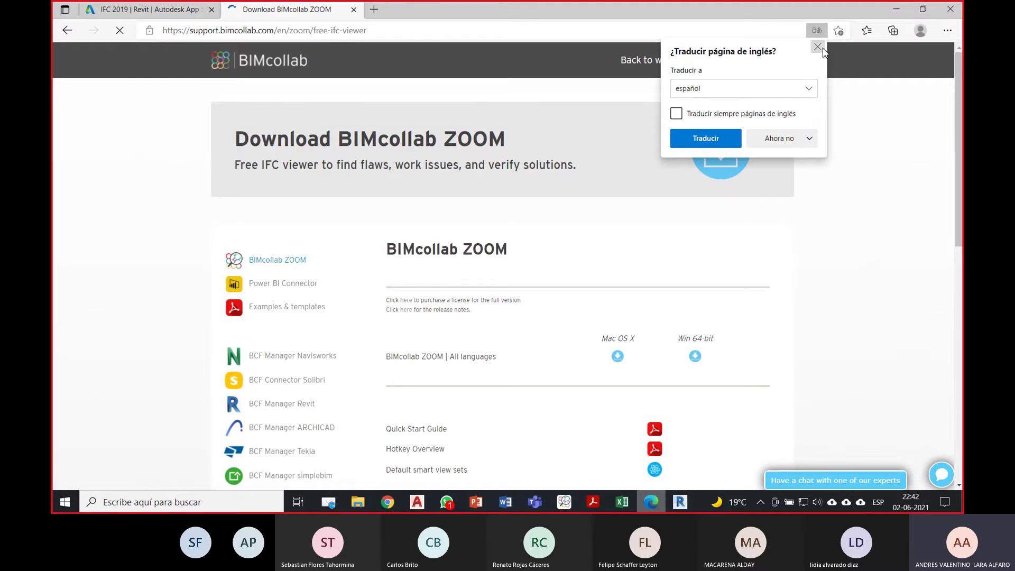
pyautogui.click(817, 47)
pyautogui.scroll(-6, 822, 229)
pyautogui.scroll(-1, 702, 238)
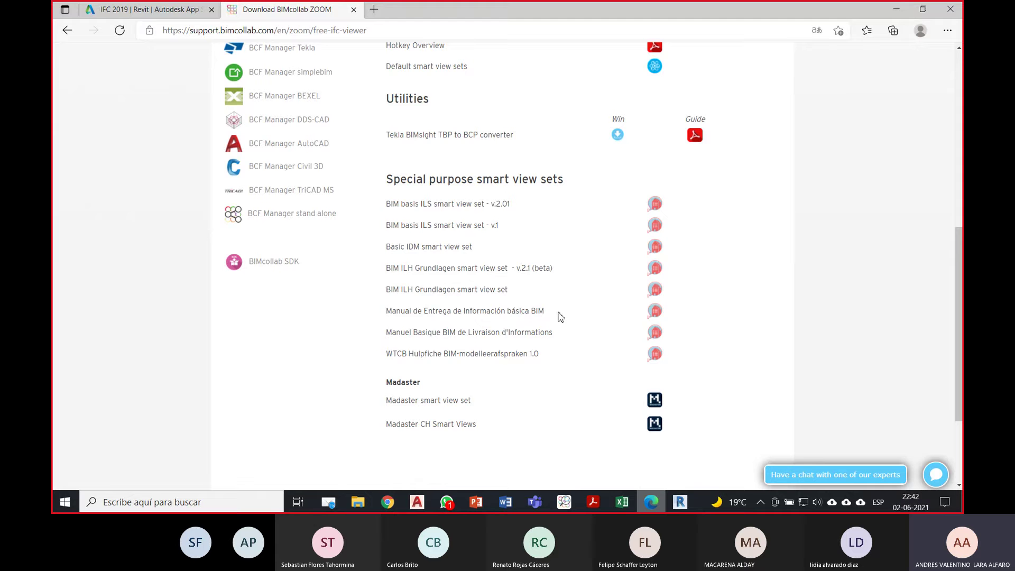
# Step: Download the Manual de Entrega de Información básica BIM smart view set and locate the file
pyautogui.click(655, 312)
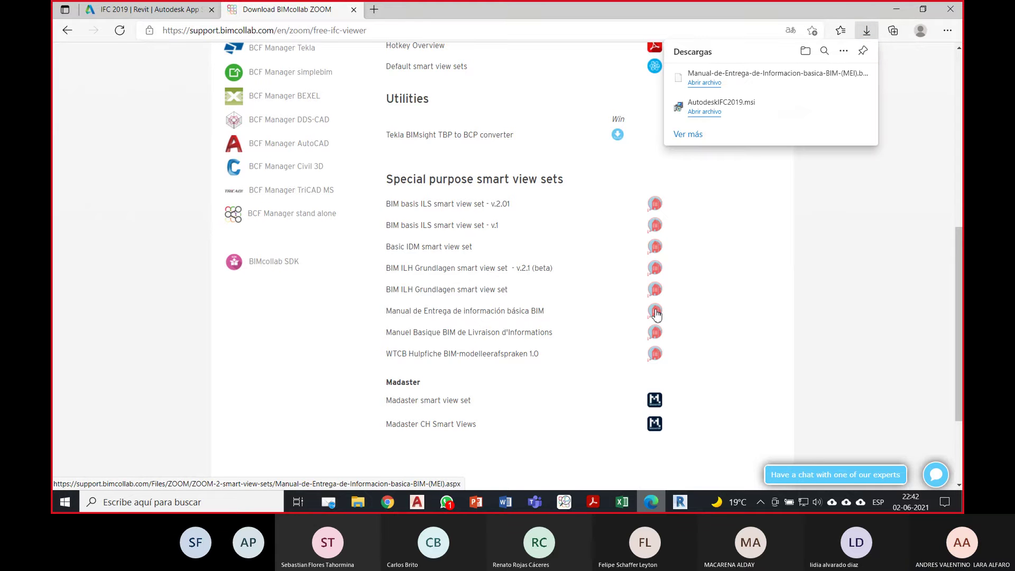
pyautogui.moveTo(758, 82)
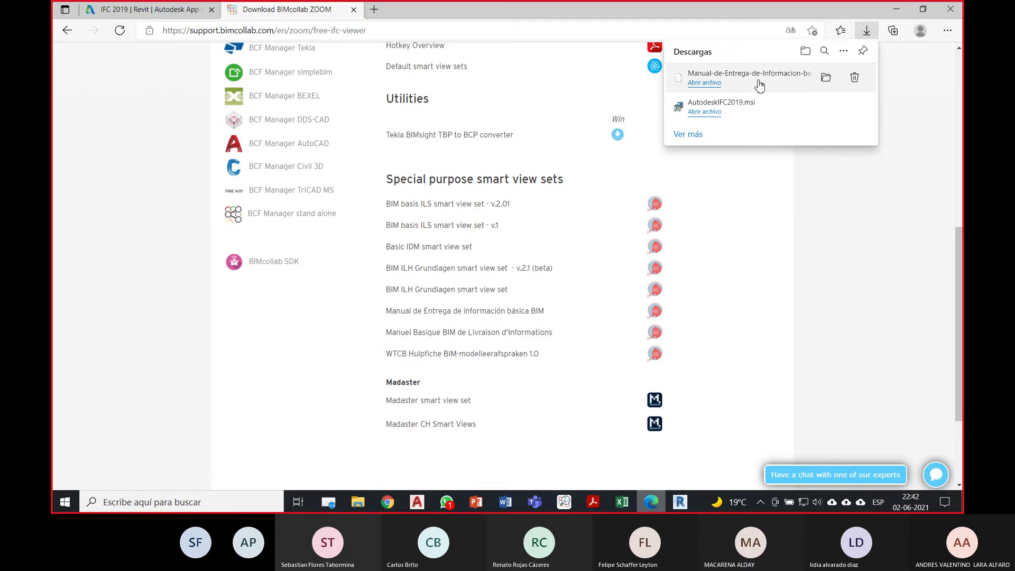
pyautogui.click(826, 78)
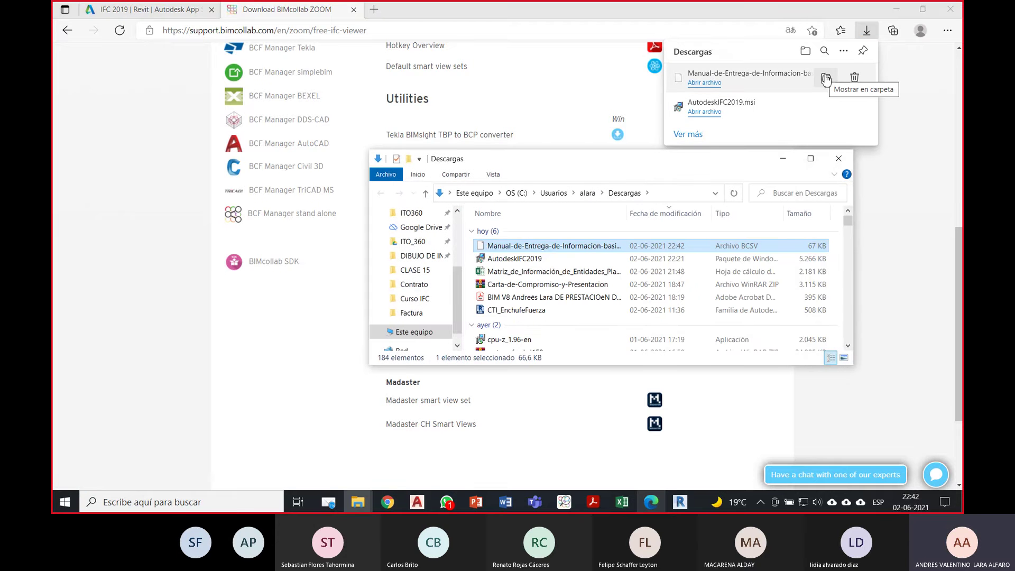
pyautogui.click(838, 158)
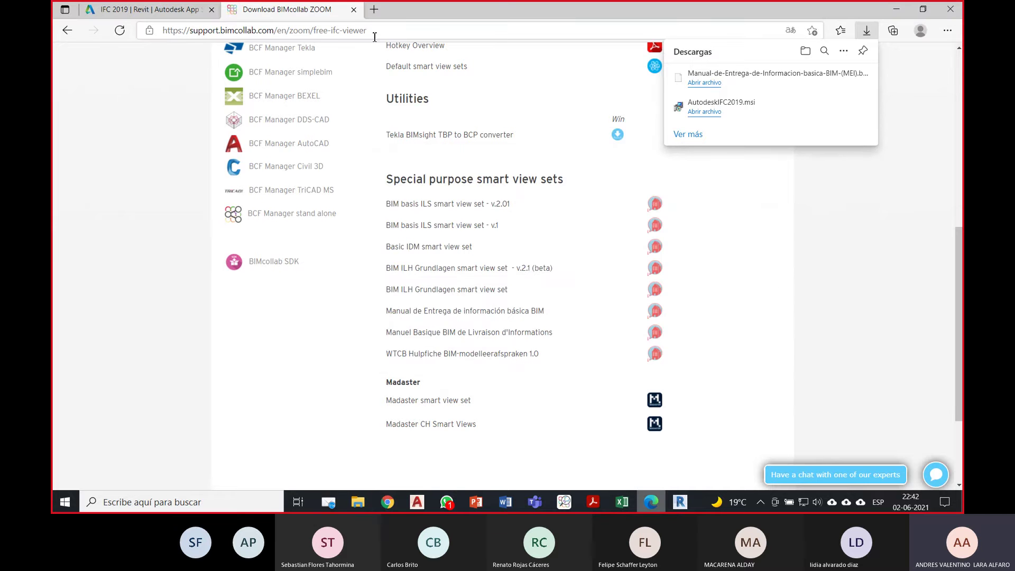
pyautogui.click(375, 37)
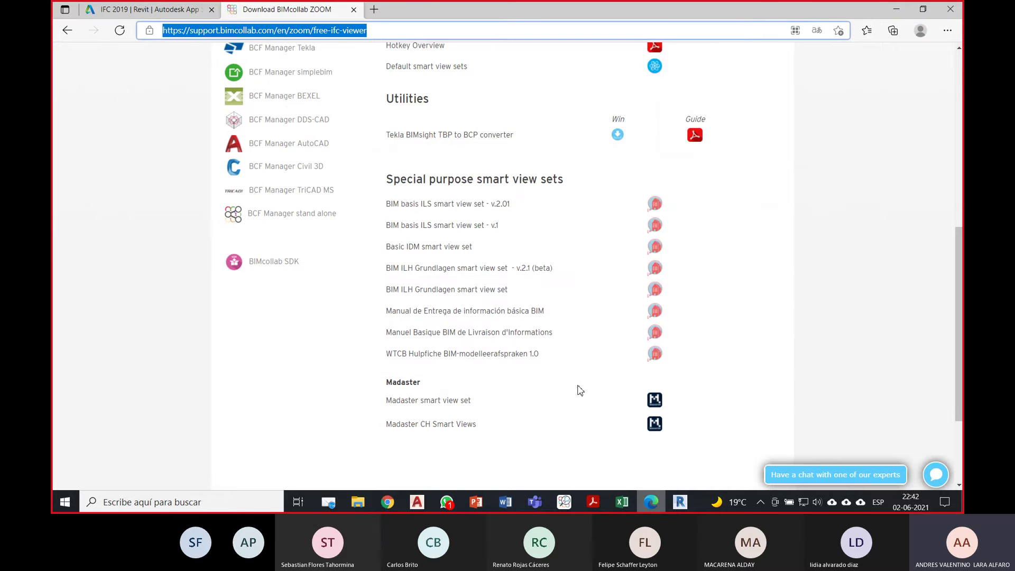
pyautogui.click(534, 506)
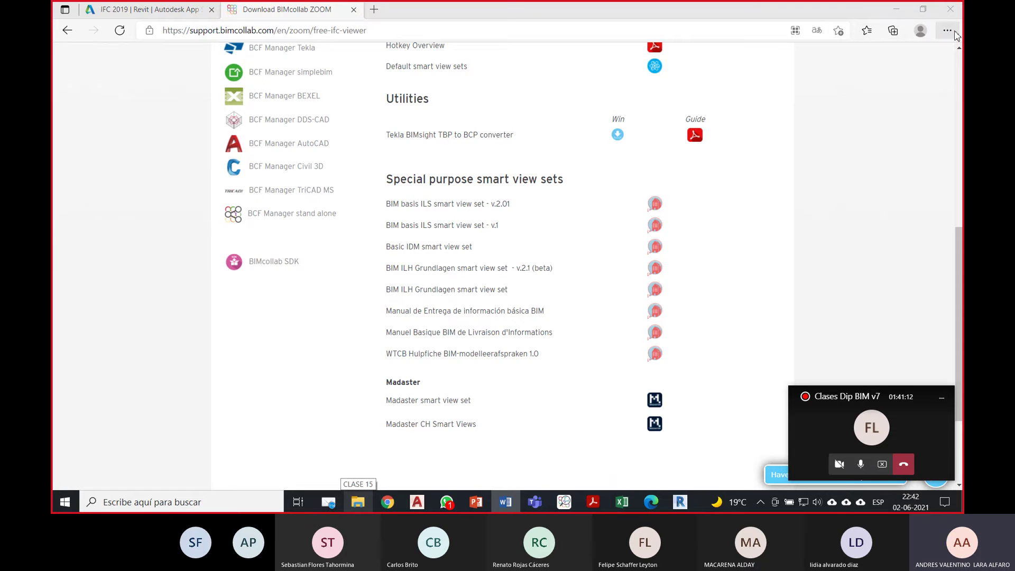
# Step: Paste the downloaded MEI .bcsv file from Edge's downloads into the CLASE 15 folder
pyautogui.click(369, 503)
pyautogui.click(369, 503)
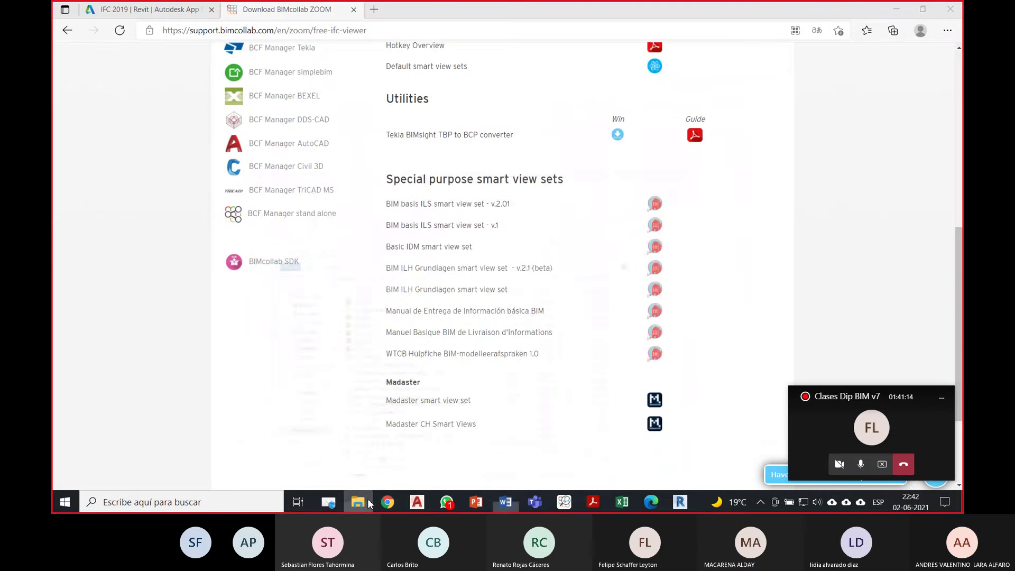
pyautogui.click(946, 33)
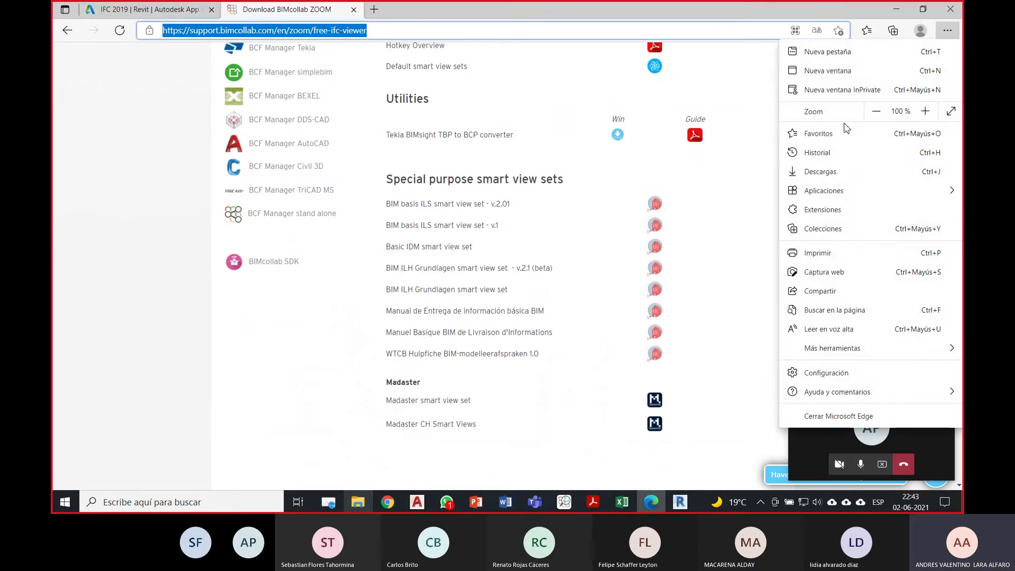
pyautogui.click(840, 173)
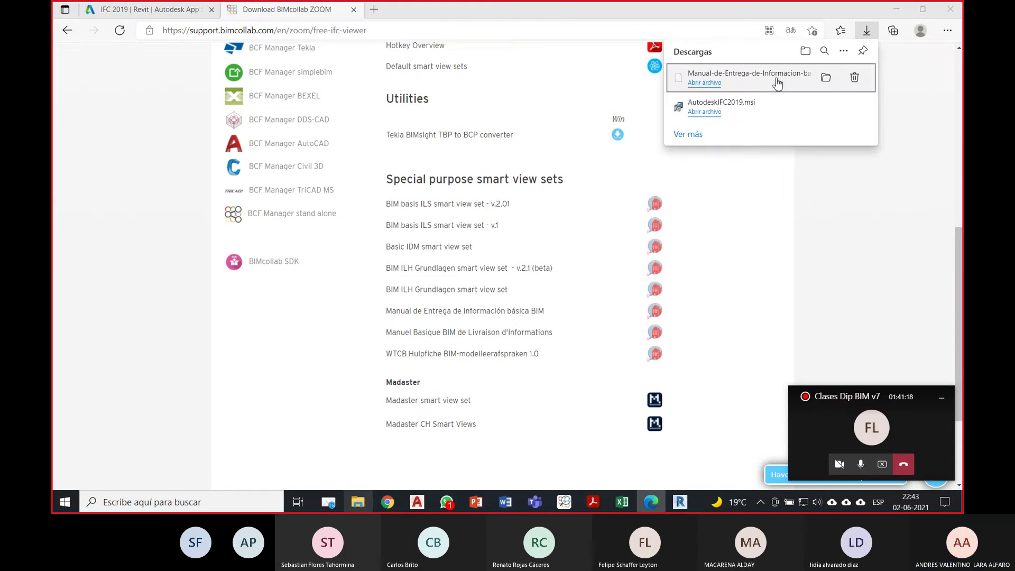
pyautogui.click(826, 78)
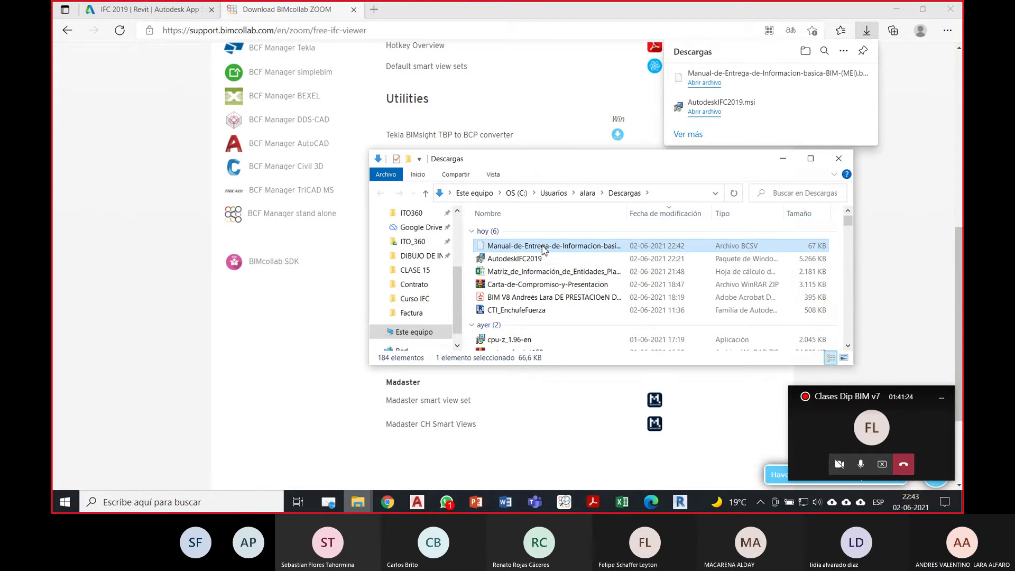
pyautogui.click(840, 160)
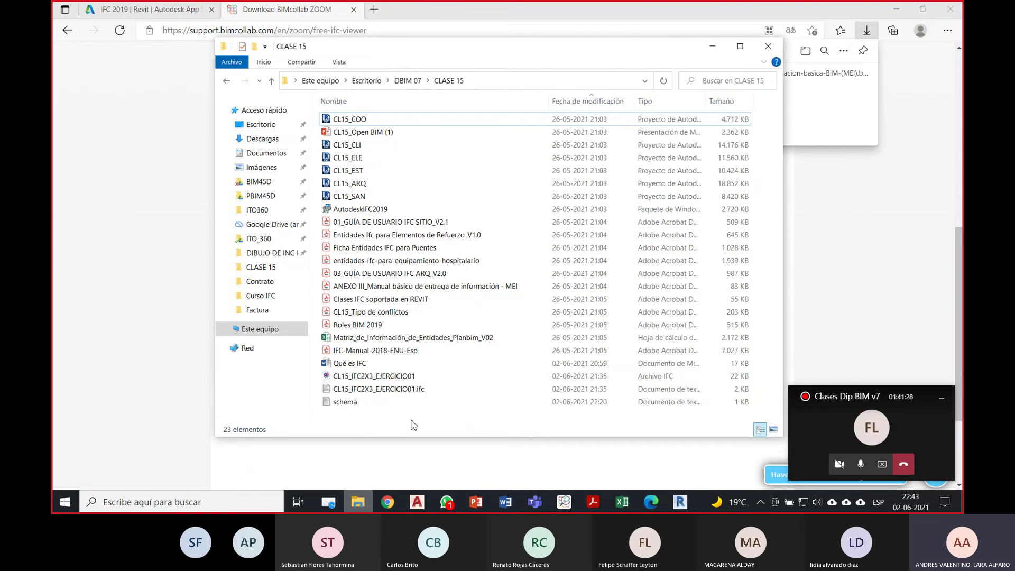
pyautogui.hotkey('ctrl', 'v')
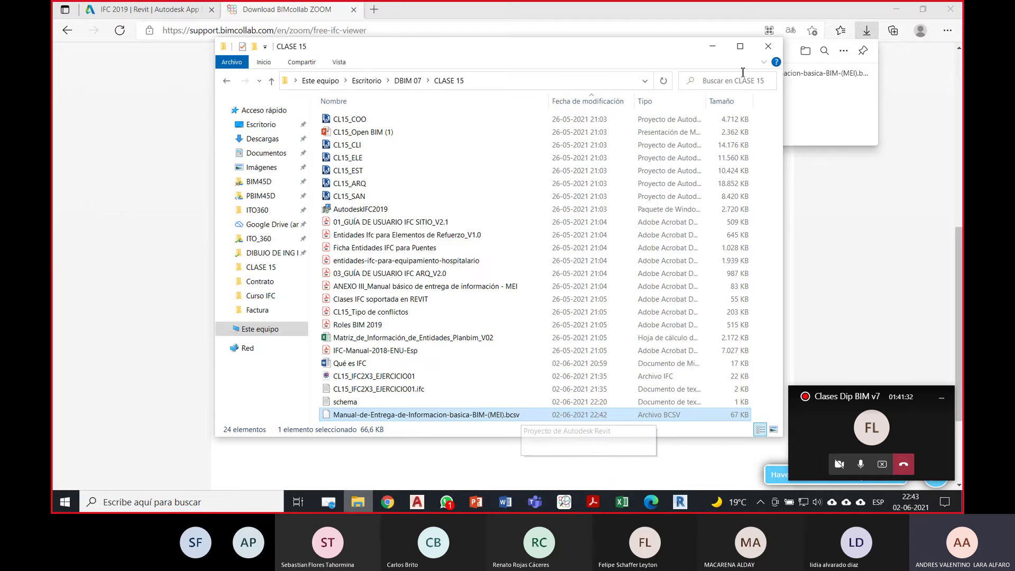
pyautogui.click(712, 45)
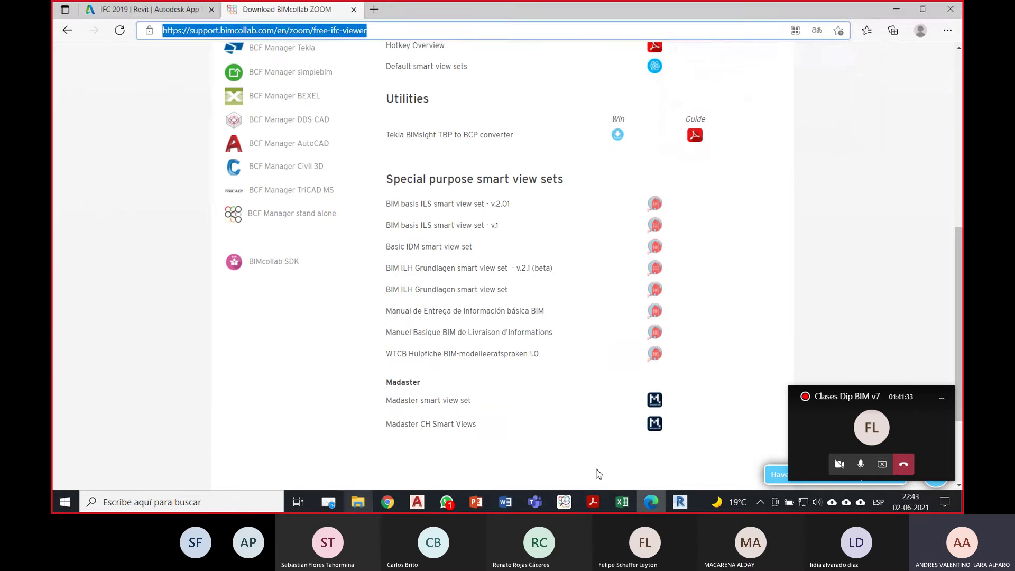
# Step: Import Manual-de-Entrega-de-Informacion-basica-BIM-(MEI).bcsv from CLASE 15 as a local smart view set
pyautogui.click(560, 503)
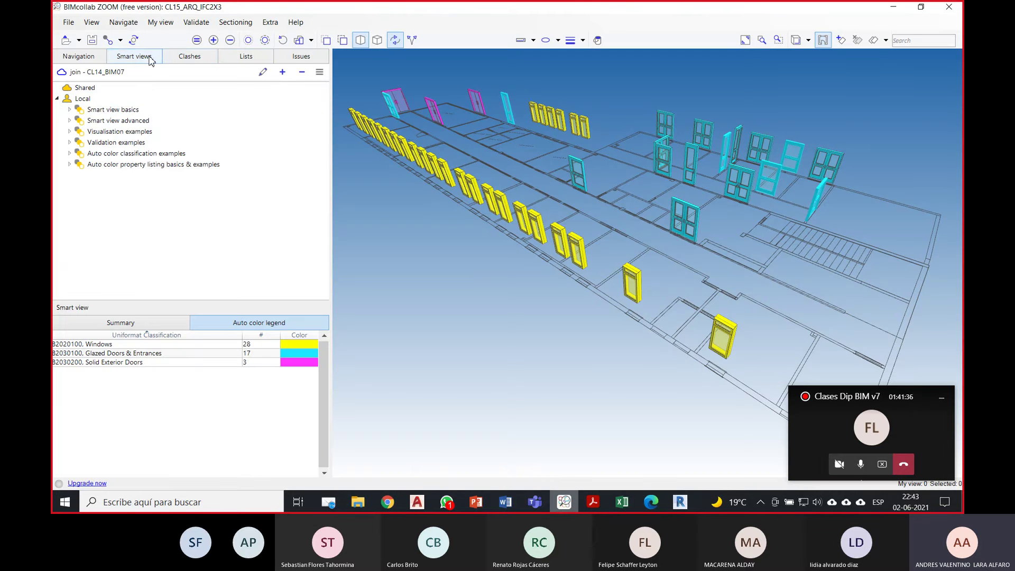
pyautogui.click(319, 73)
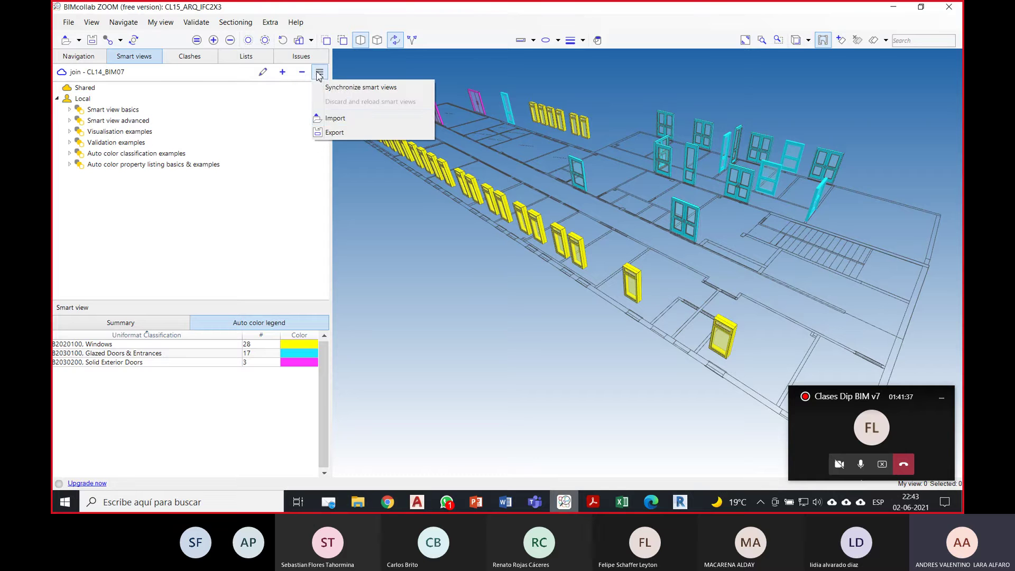
pyautogui.click(333, 119)
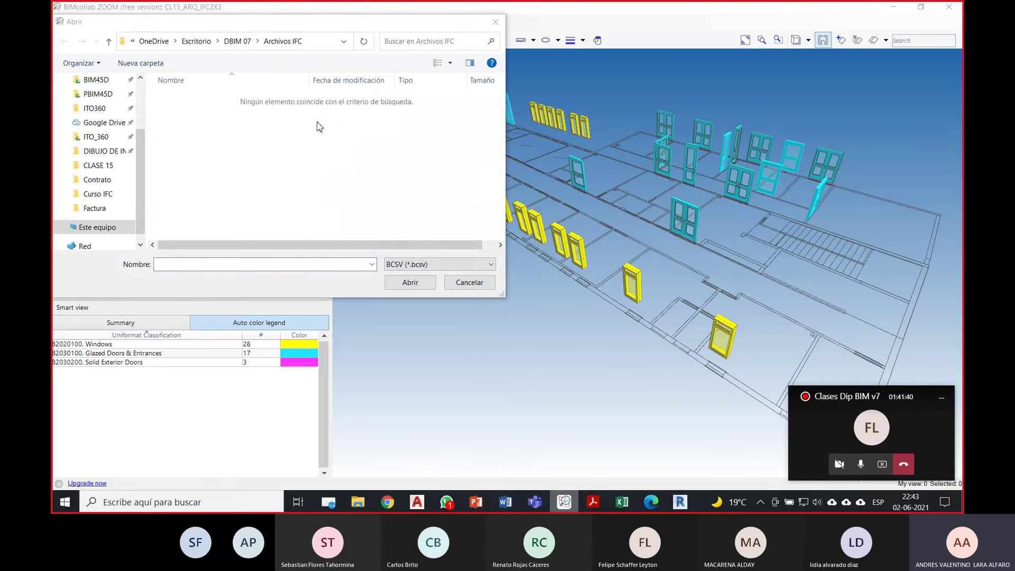
pyautogui.click(98, 165)
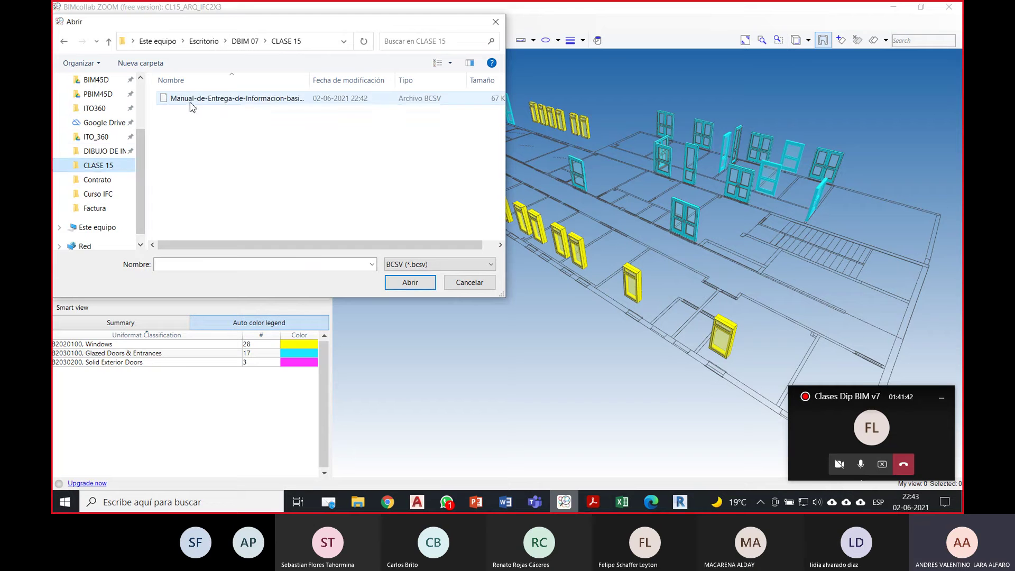
pyautogui.click(193, 99)
pyautogui.click(409, 283)
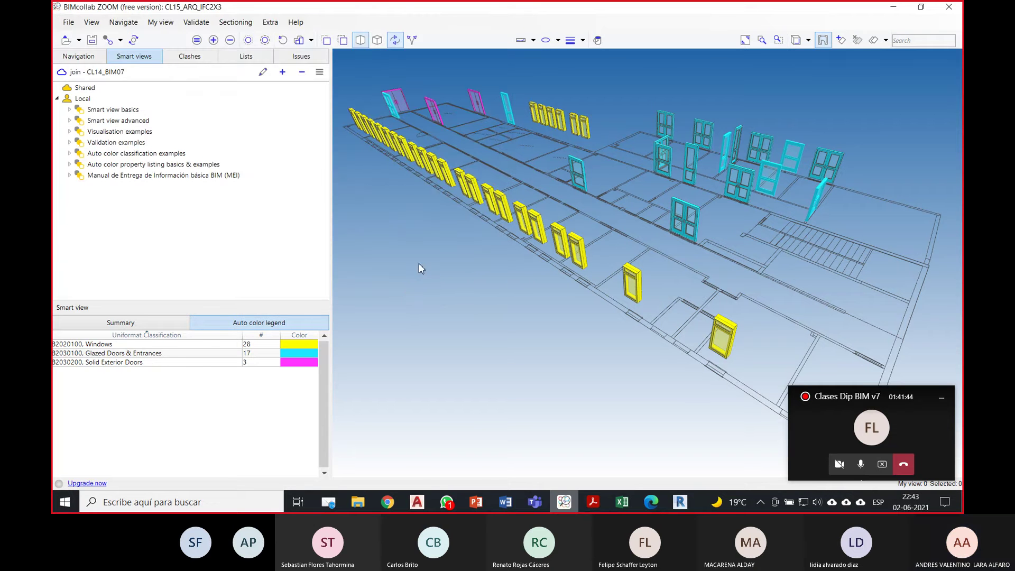
# Step: Expand the MEI smart view set, apply 3.1 Proyecto and view its slide on the IFC tree
pyautogui.click(101, 178)
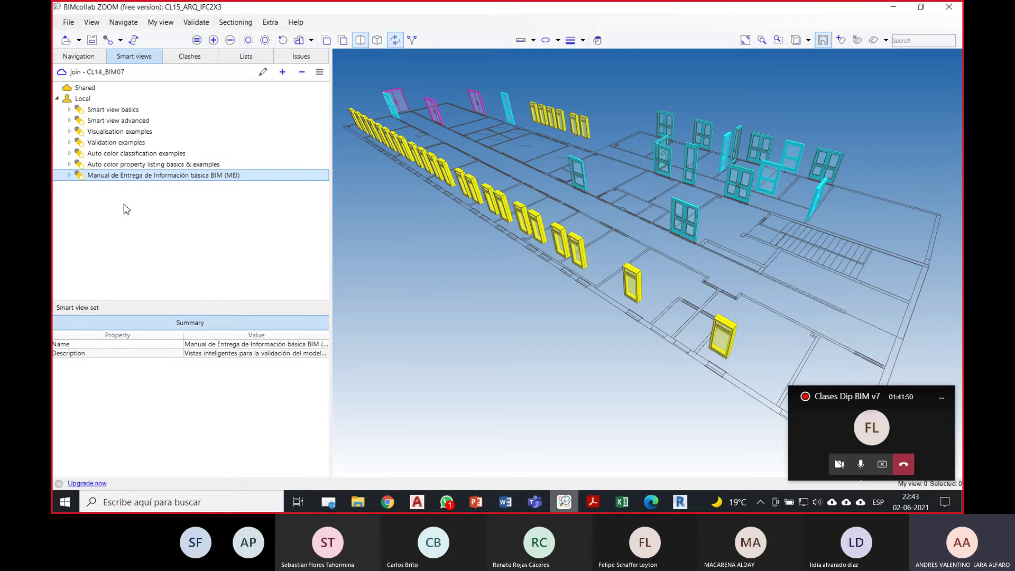
pyautogui.click(69, 174)
pyautogui.moveTo(322, 177); pyautogui.dragTo(328, 197)
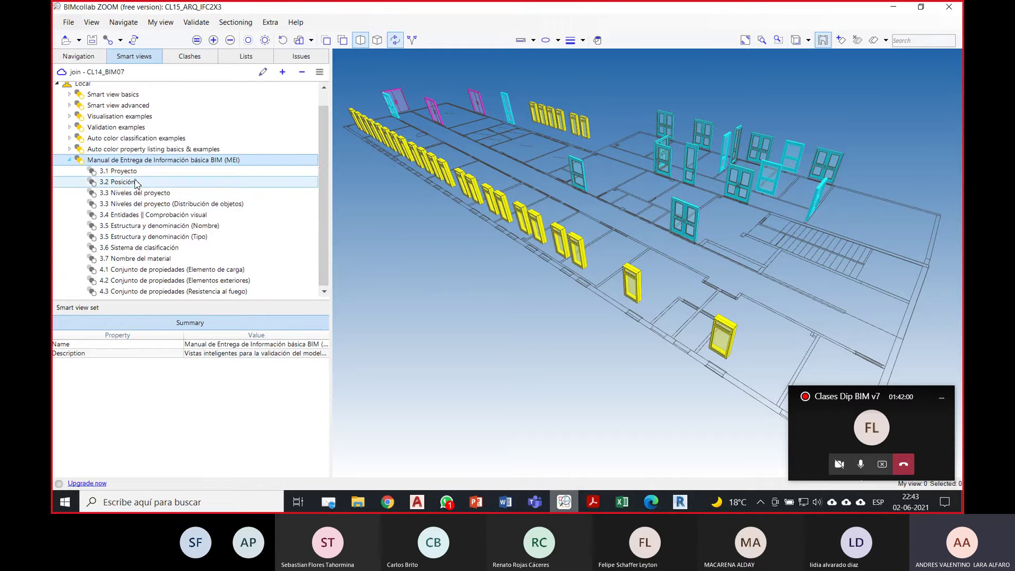
pyautogui.click(133, 173)
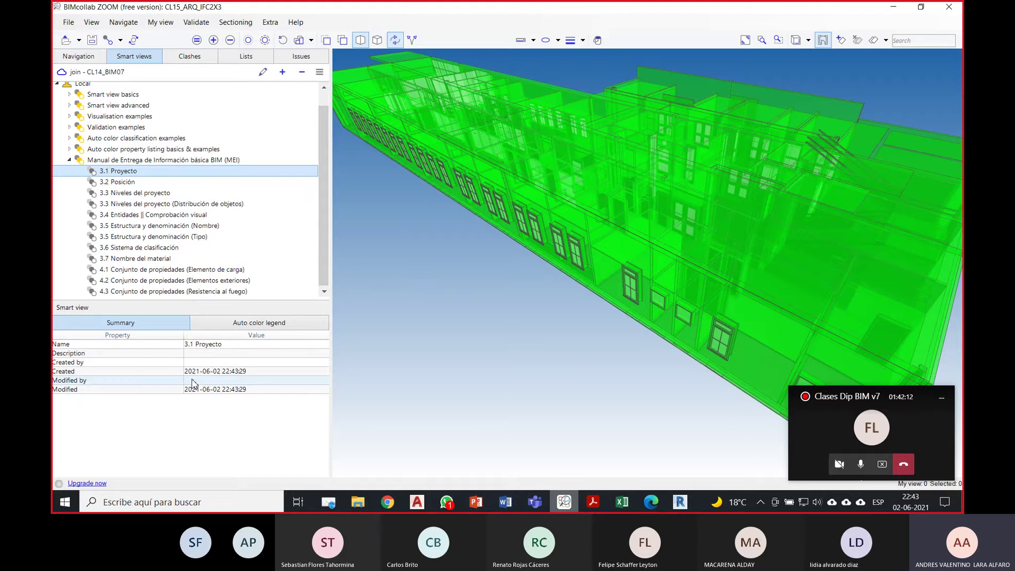
pyautogui.click(466, 505)
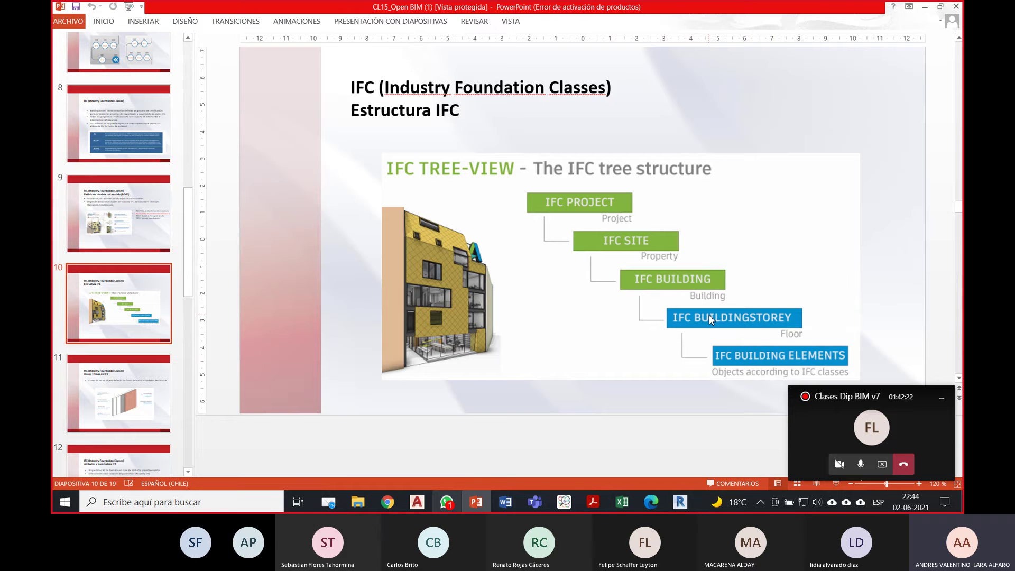
pyautogui.click(924, 6)
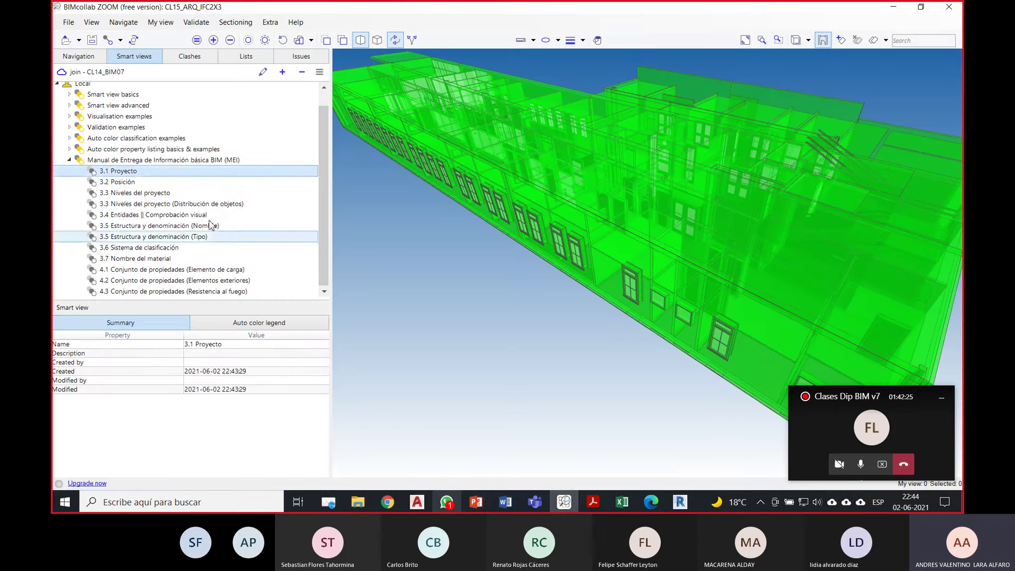
# Step: Apply 3.2 Posición, 3.3 Niveles del proyecto, then 3.3 Distribución de objetos
pyautogui.click(133, 182)
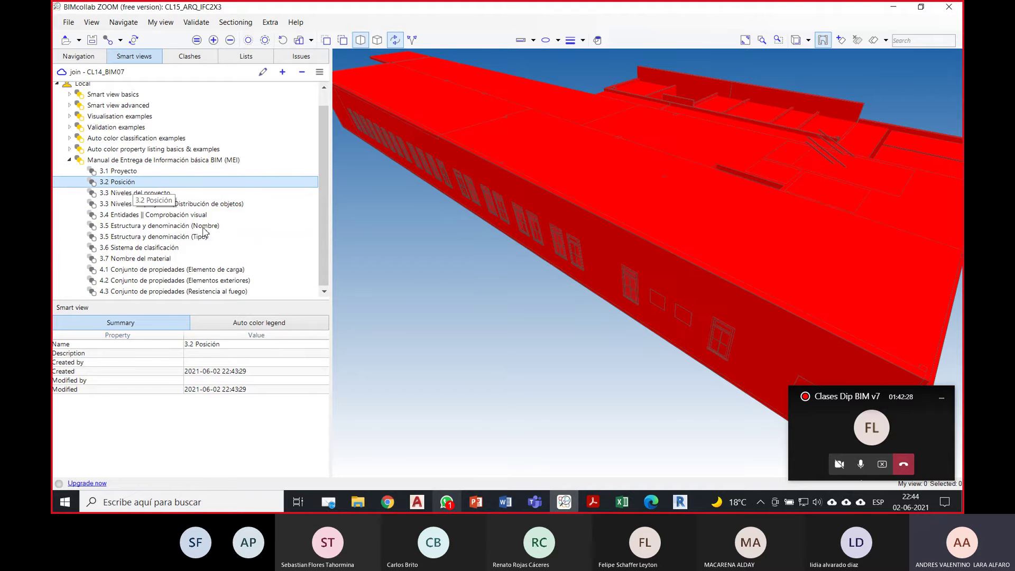
pyautogui.click(155, 193)
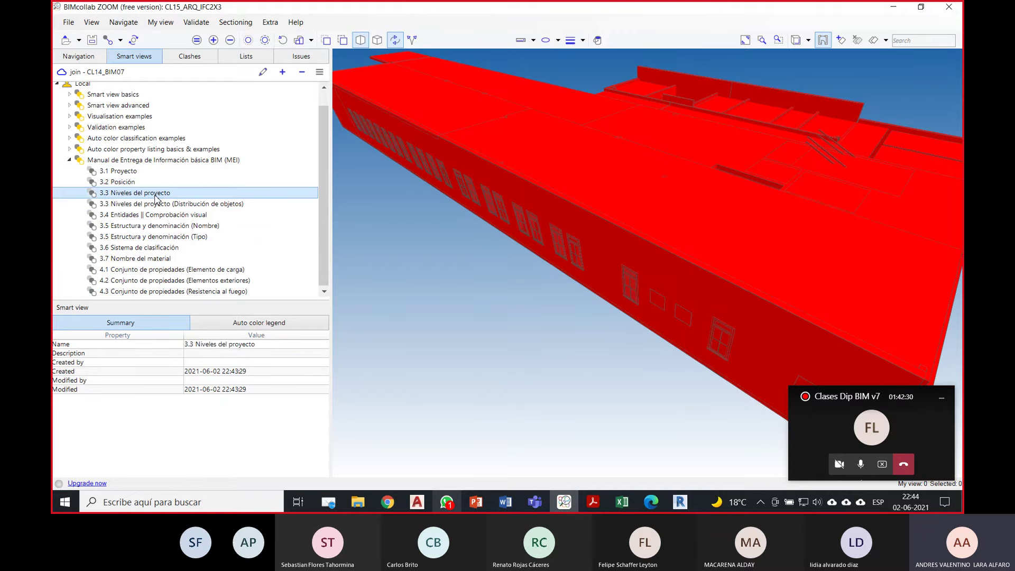
pyautogui.scroll(-4, 470, 239)
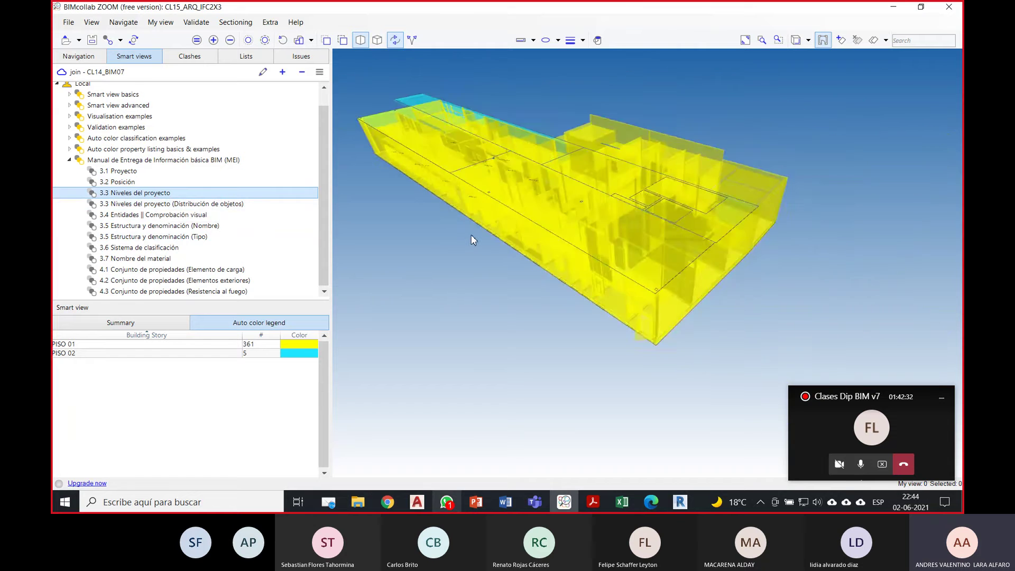
pyautogui.moveTo(467, 250); pyautogui.dragTo(526, 247)
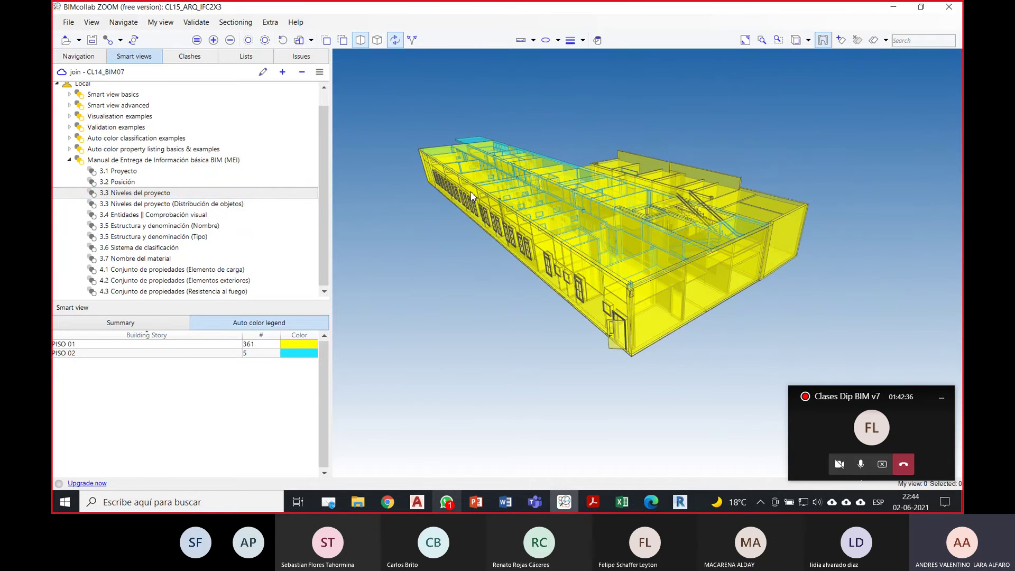
pyautogui.moveTo(595, 274); pyautogui.dragTo(490, 224)
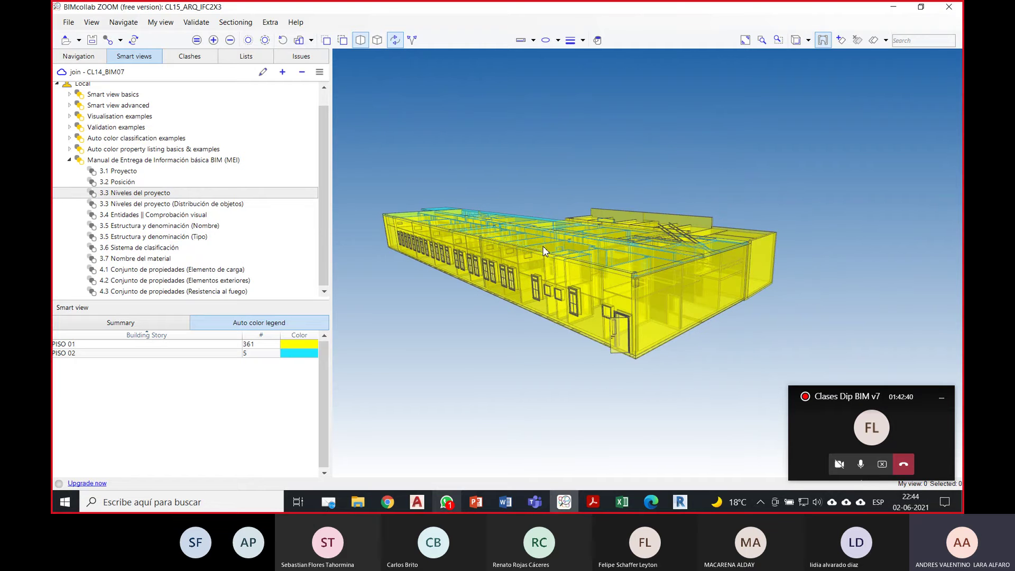
pyautogui.moveTo(559, 268); pyautogui.dragTo(549, 317)
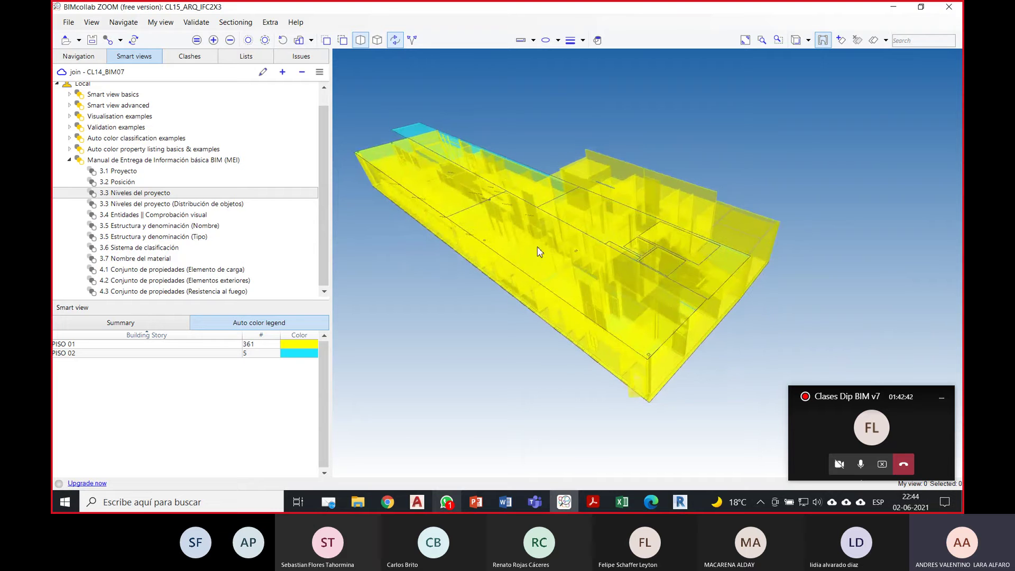
pyautogui.click(211, 205)
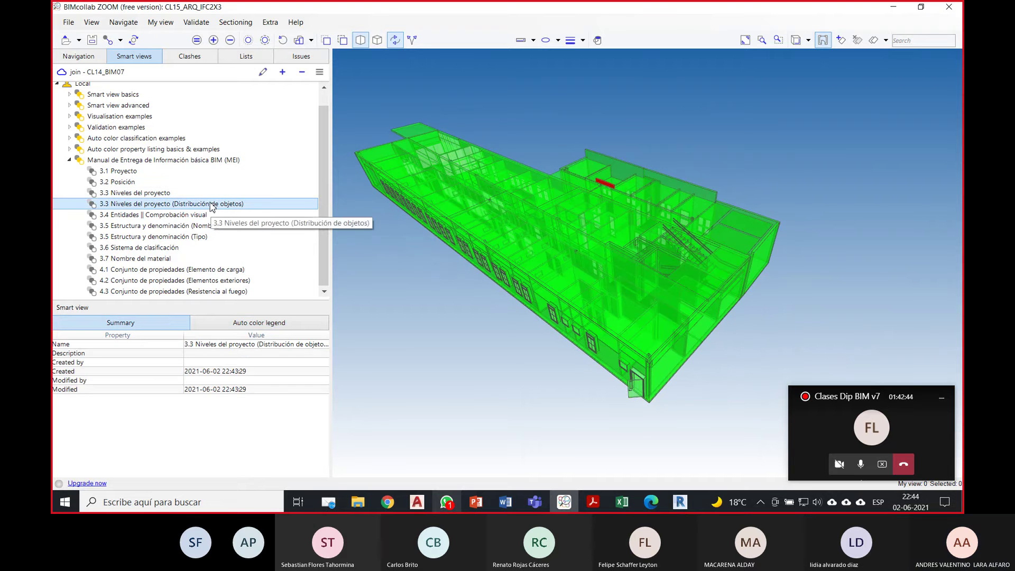
pyautogui.scroll(2, 444, 259)
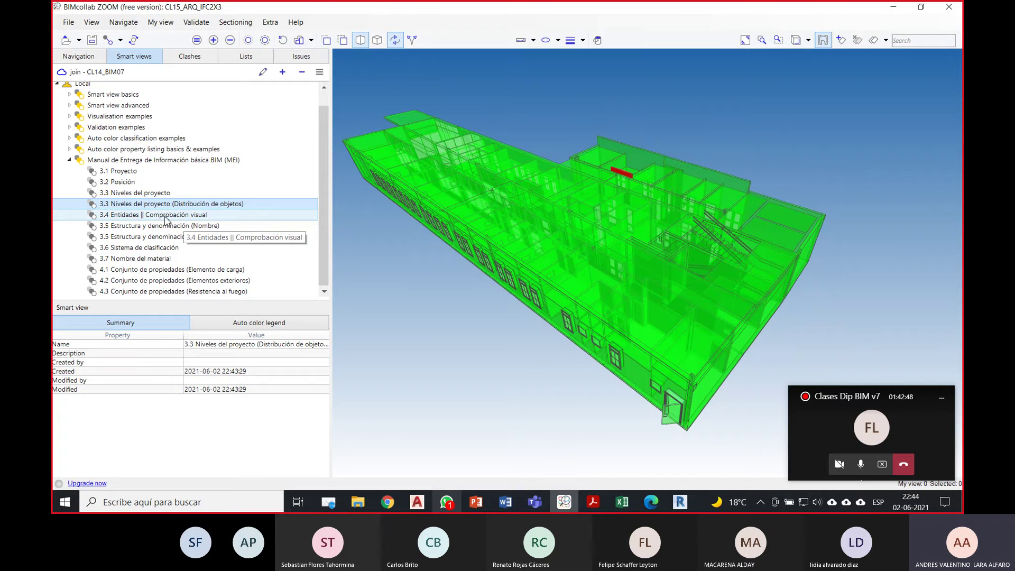
# Step: Apply the 3.4 Entidades smart view to colour elements by IFC entity
pyautogui.click(170, 216)
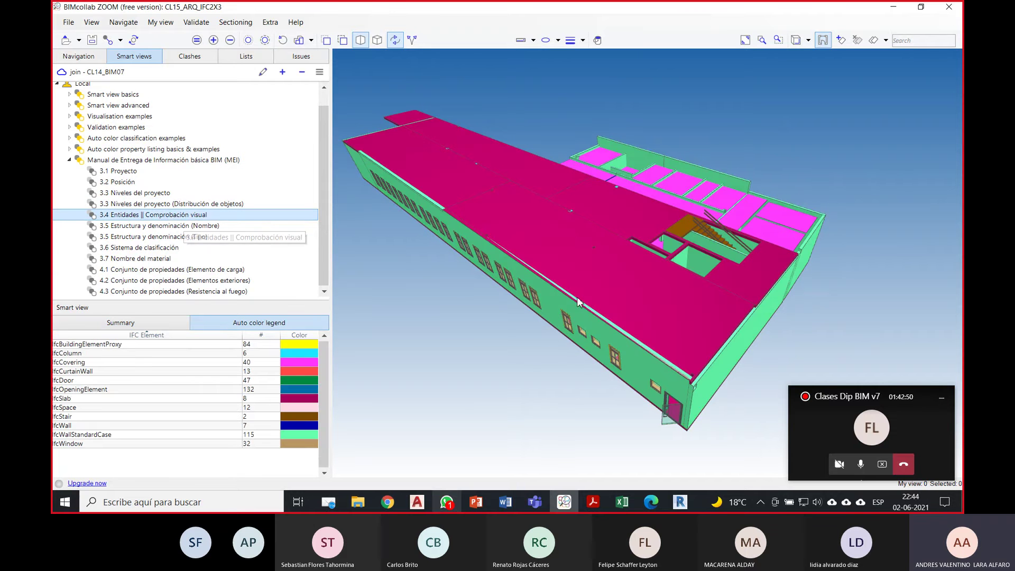
pyautogui.moveTo(526, 309); pyautogui.dragTo(517, 311)
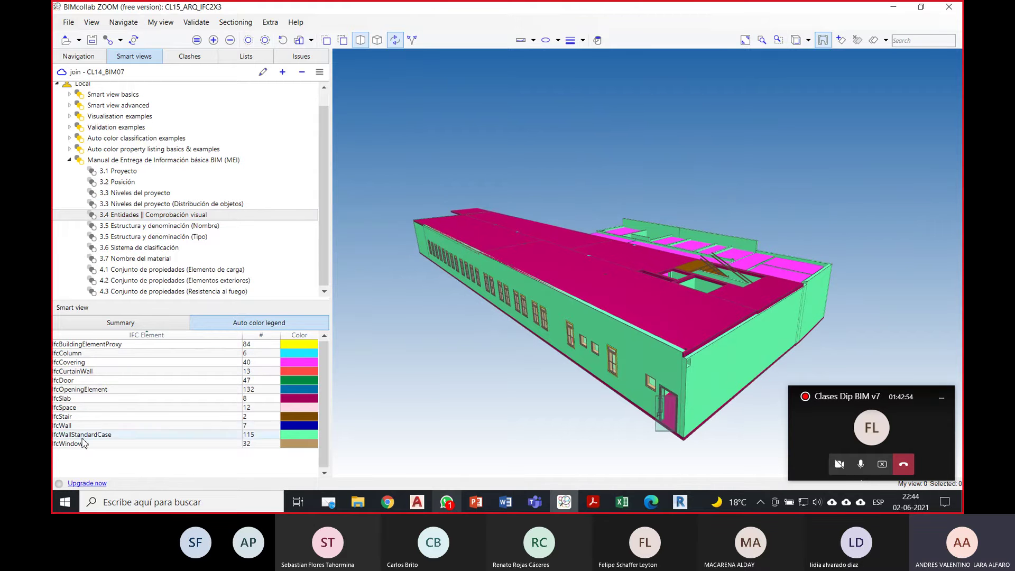
pyautogui.moveTo(659, 330)
pyautogui.mouseDown()
pyautogui.moveTo(648, 306)
pyautogui.moveTo(630, 310)
pyautogui.moveTo(663, 335)
pyautogui.mouseUp()
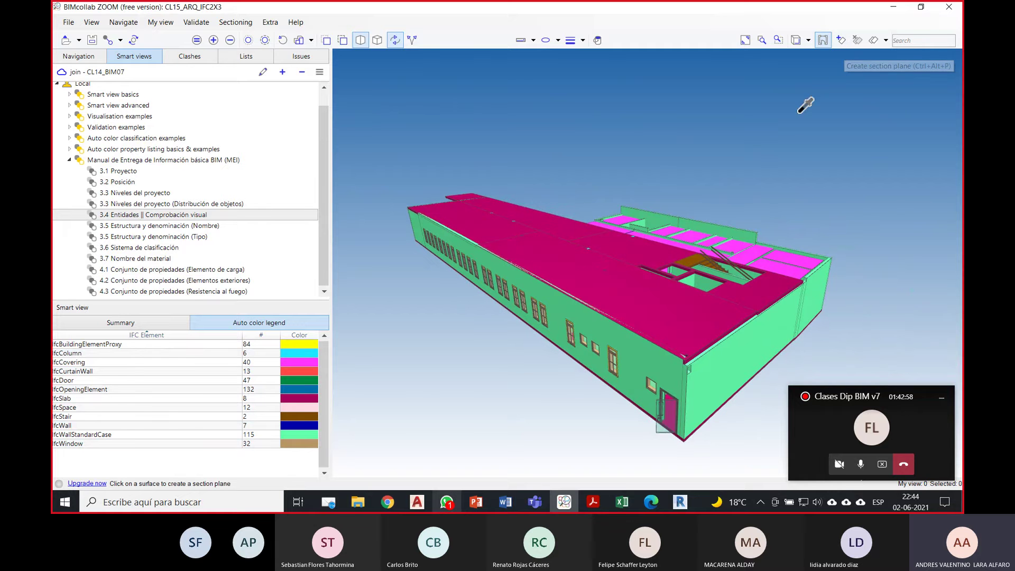
# Step: Cut a horizontal section plane down through the roof and hide its outline
pyautogui.click(586, 282)
pyautogui.rightClick(599, 196)
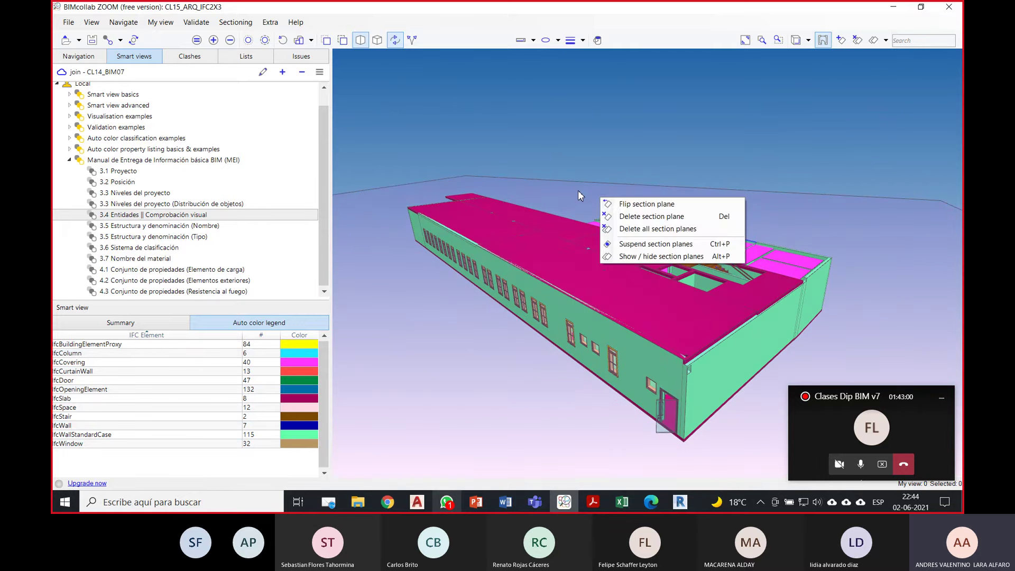
pyautogui.moveTo(579, 191); pyautogui.dragTo(583, 206)
pyautogui.moveTo(688, 143); pyautogui.dragTo(681, 174)
pyautogui.scroll(6, 682, 178)
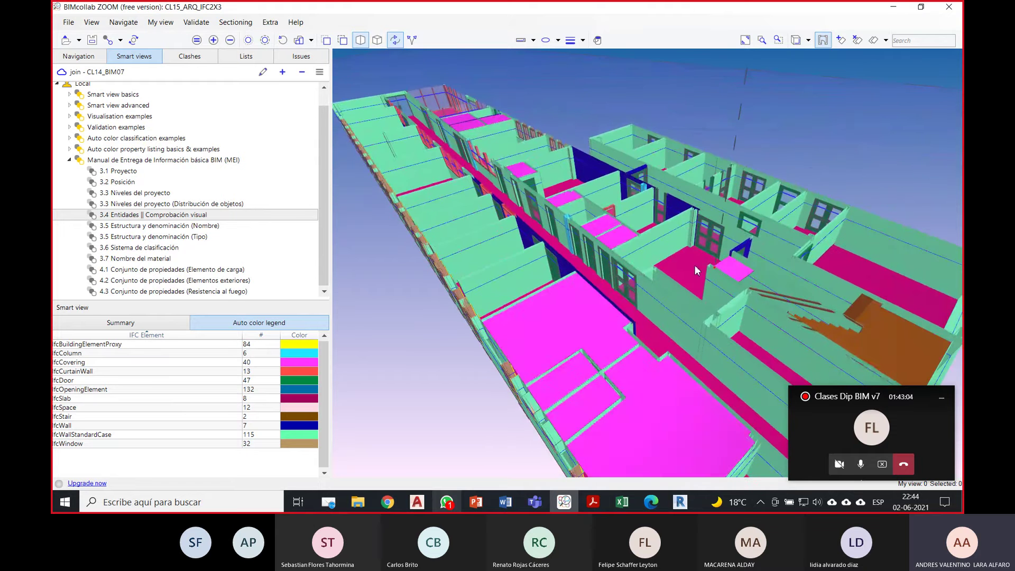
pyautogui.rightClick(804, 125)
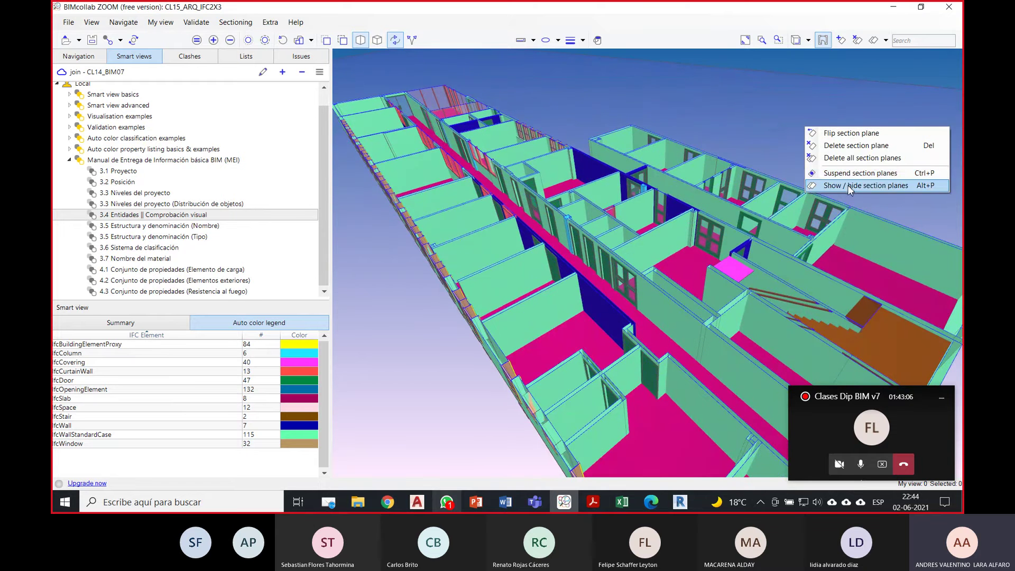
pyautogui.click(822, 187)
# Step: Orbit and pan the sectioned building to look into the rooms
pyautogui.moveTo(757, 236); pyautogui.dragTo(615, 254)
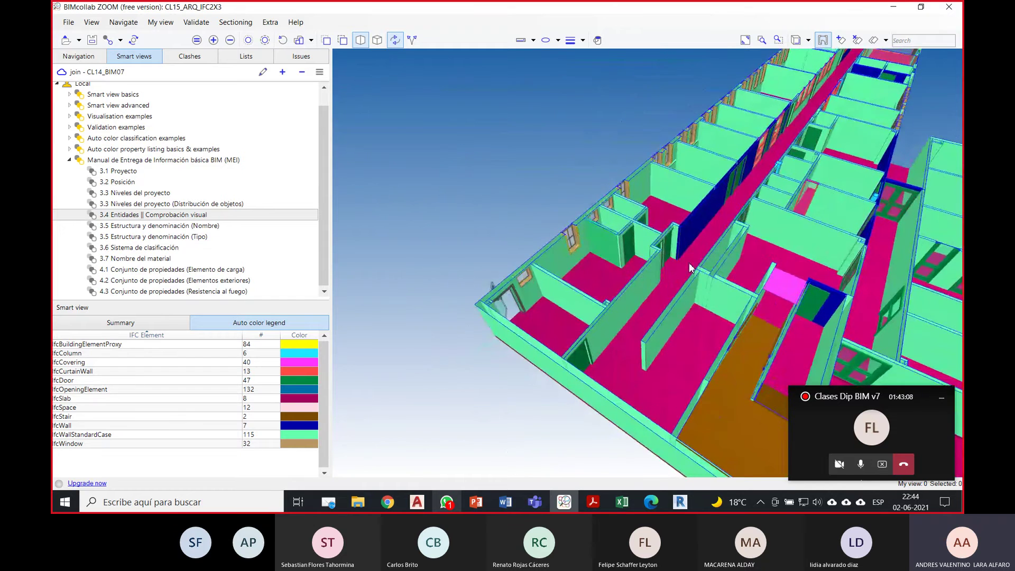
pyautogui.moveTo(761, 261); pyautogui.dragTo(555, 296)
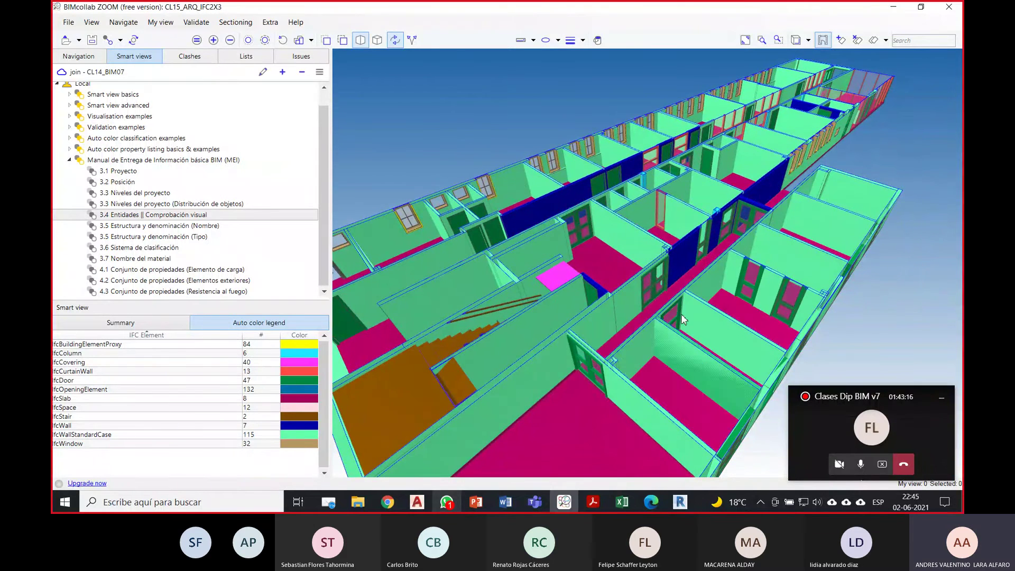
pyautogui.moveTo(685, 318); pyautogui.dragTo(644, 311)
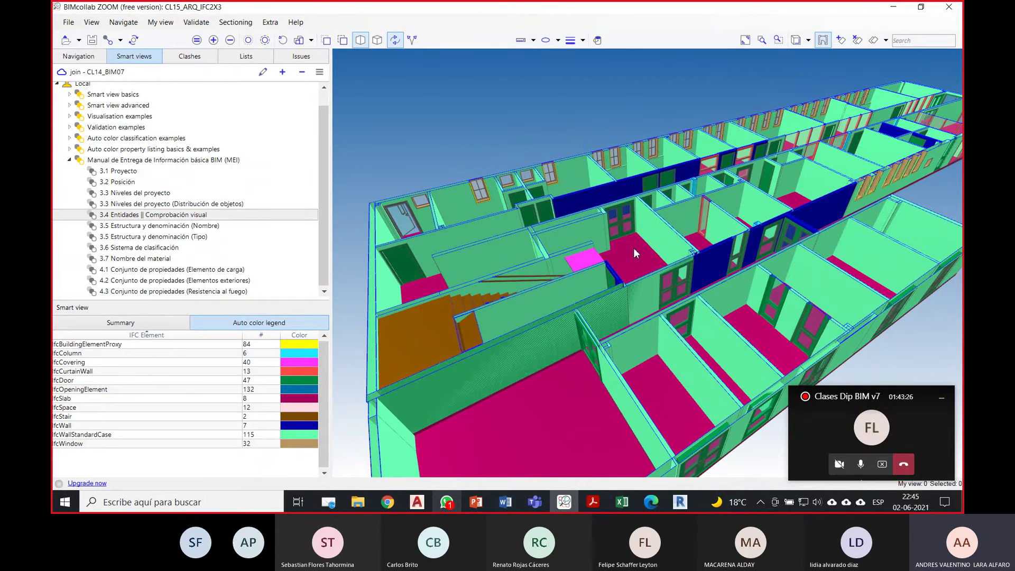
pyautogui.moveTo(633, 248); pyautogui.dragTo(638, 270)
pyautogui.moveTo(719, 245); pyautogui.dragTo(607, 344, button='middle')
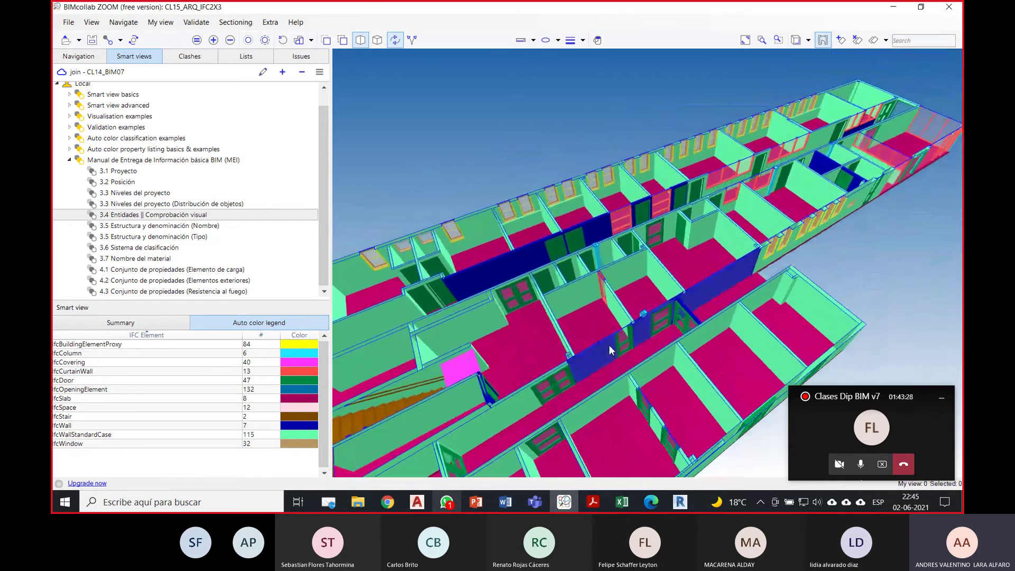
pyautogui.scroll(2, 660, 301)
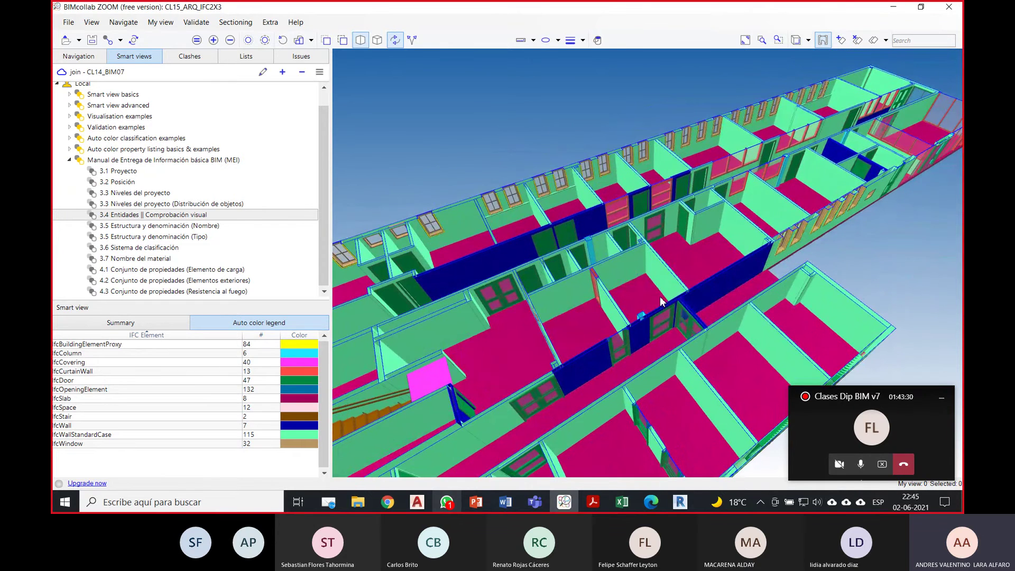
pyautogui.moveTo(660, 302)
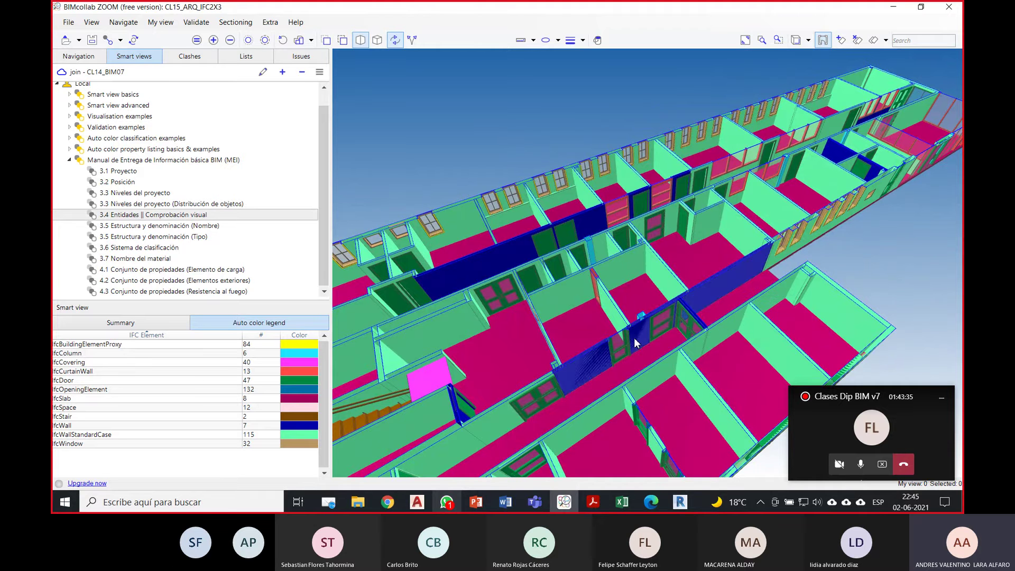
pyautogui.moveTo(636, 338); pyautogui.dragTo(744, 211, button='middle')
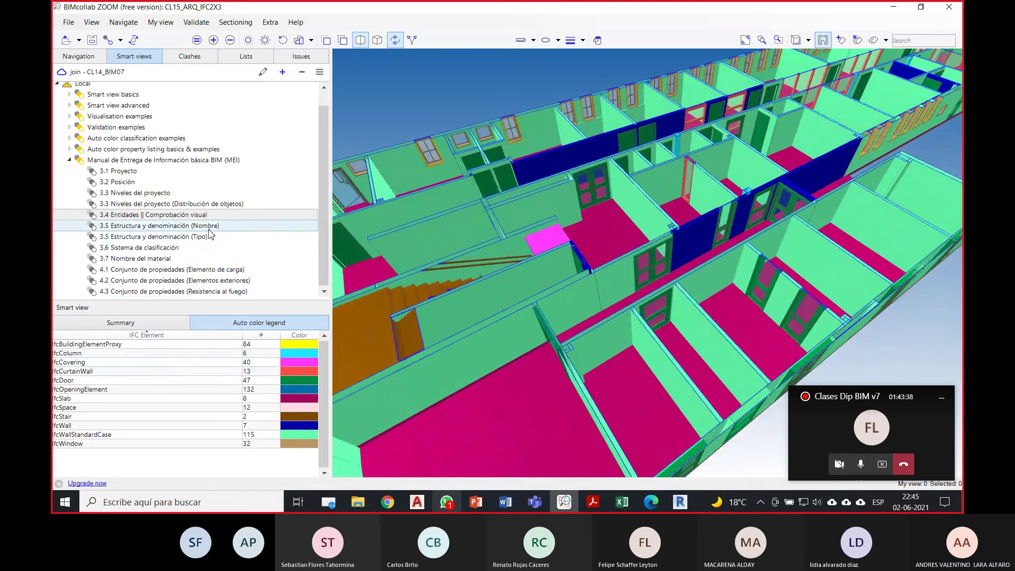
# Step: Apply 3.5 Nombre, 3.5 Tipo and 3.6 Sistema de clasificación, checking the colour legend
pyautogui.click(207, 226)
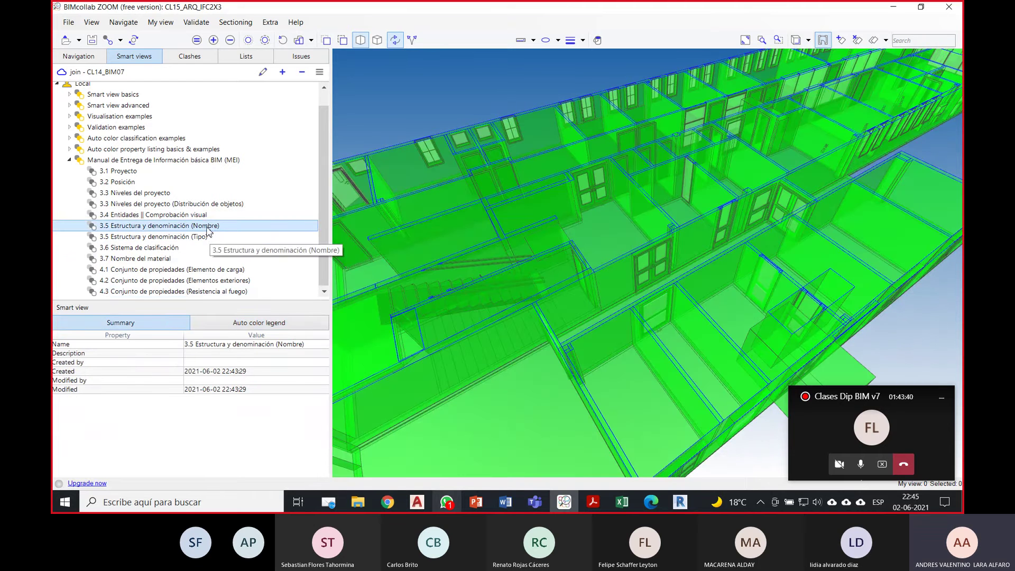
pyautogui.click(179, 239)
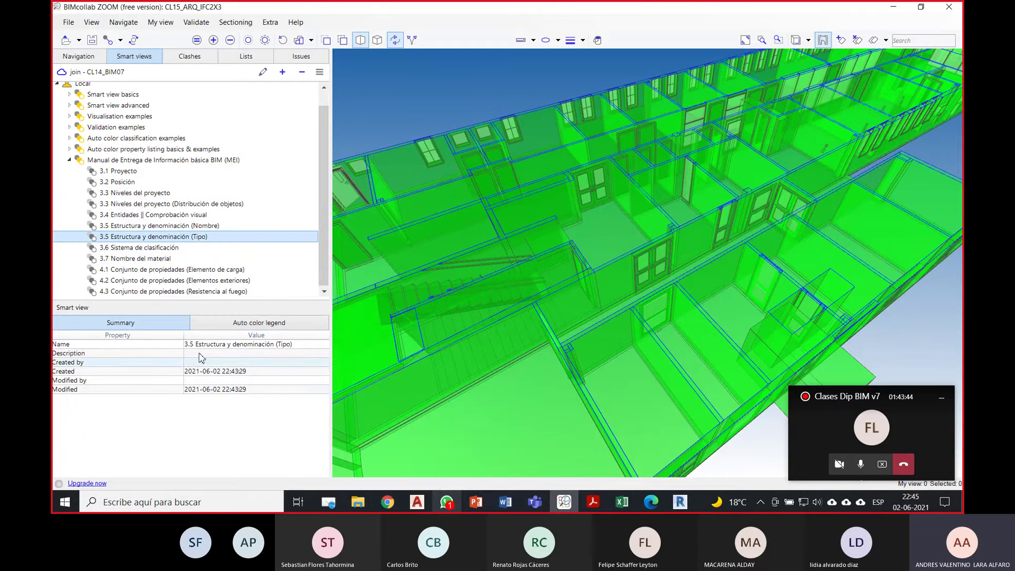
pyautogui.click(136, 249)
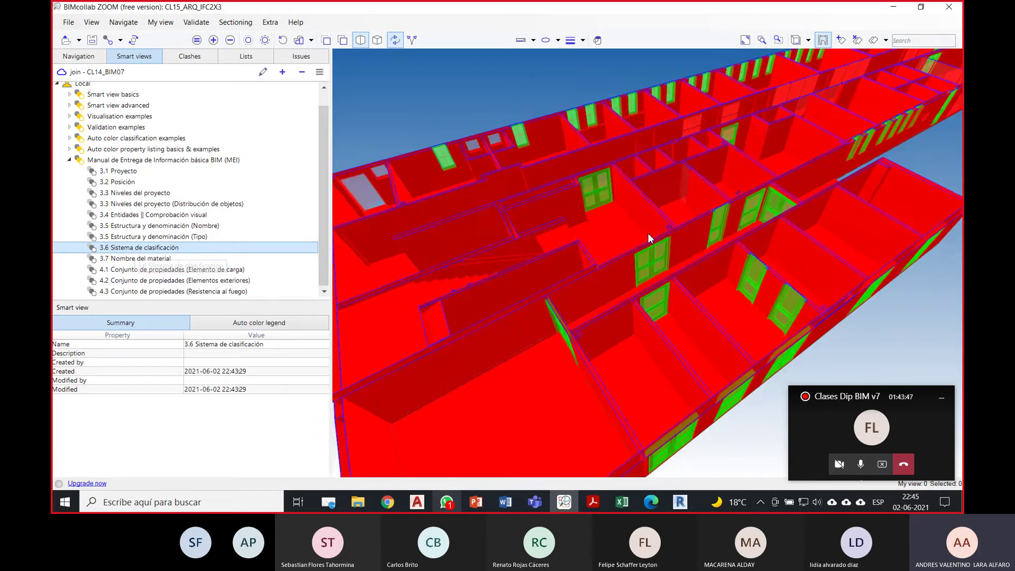
pyautogui.moveTo(647, 233); pyautogui.dragTo(483, 277)
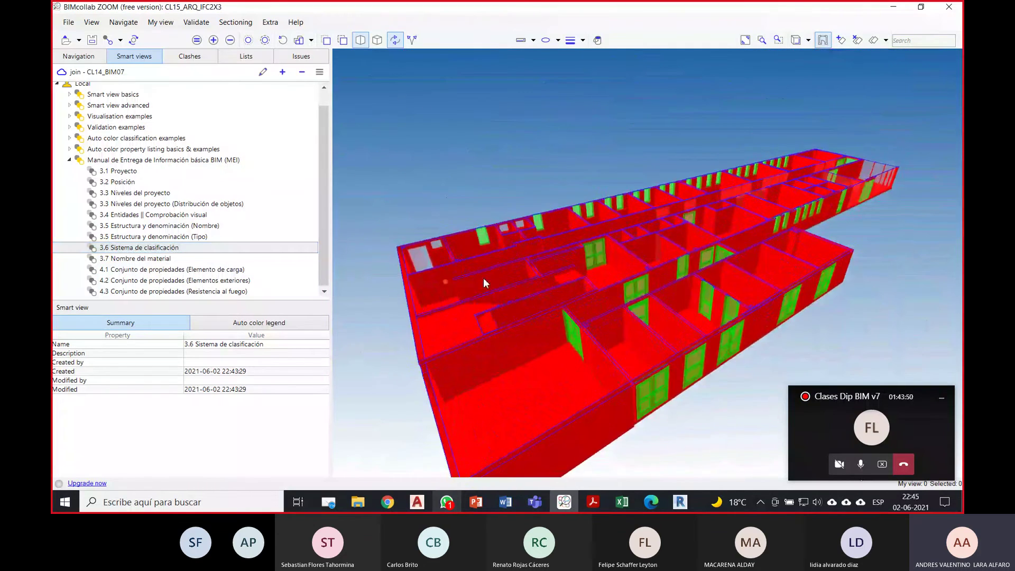
pyautogui.click(294, 322)
pyautogui.click(166, 322)
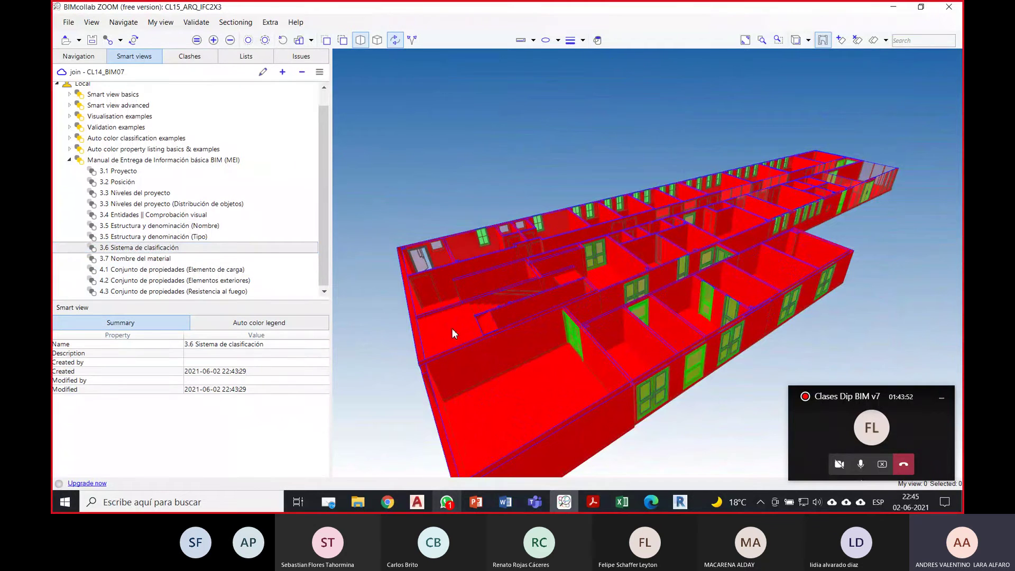
pyautogui.moveTo(572, 269); pyautogui.dragTo(594, 290)
pyautogui.scroll(2, 593, 290)
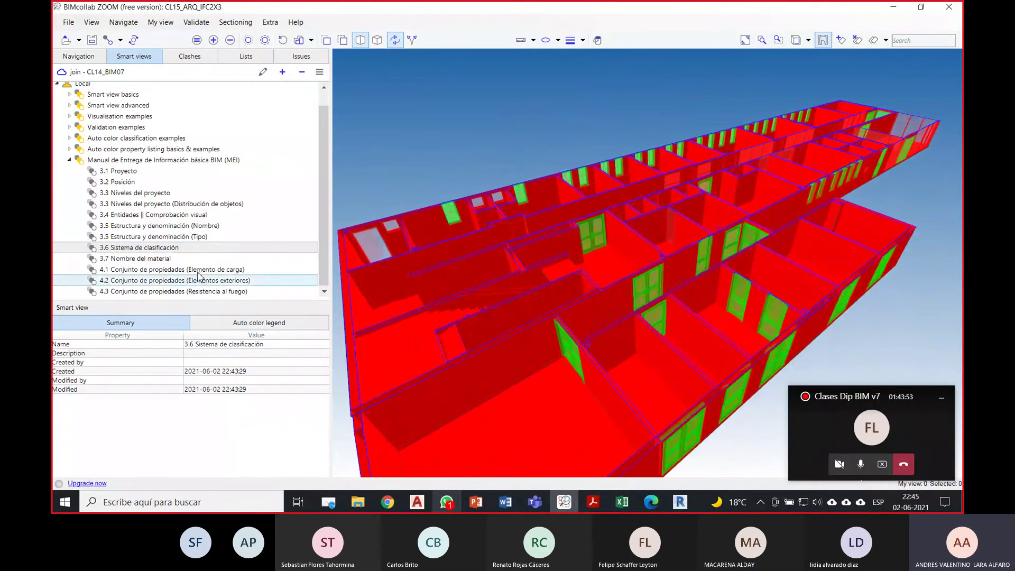
# Step: Apply checks 3.7 Nombre del material, 4.1, 4.2 and 4.3 Resistencia al fuego
pyautogui.click(172, 258)
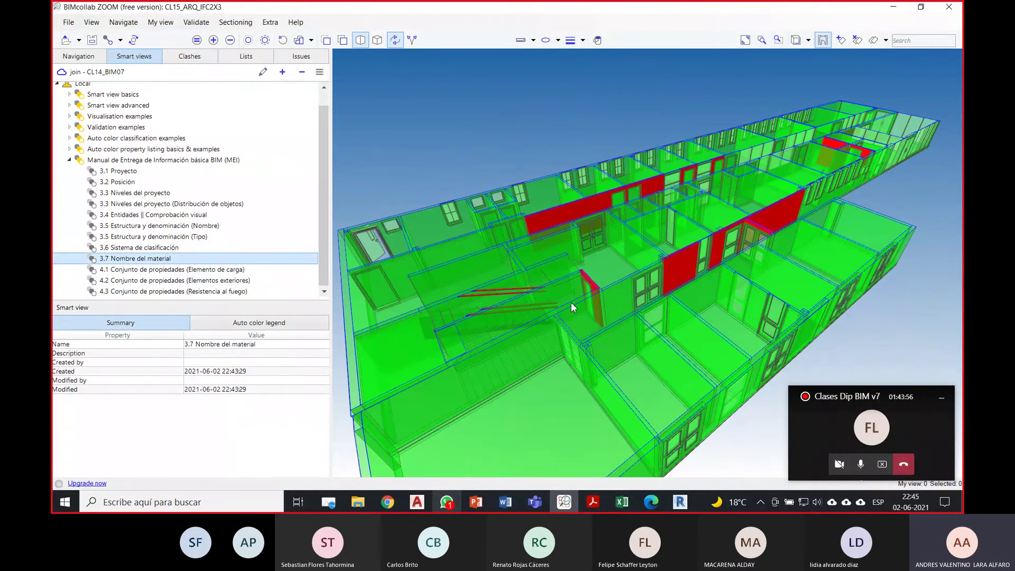
pyautogui.scroll(3, 624, 243)
pyautogui.scroll(-3, 623, 239)
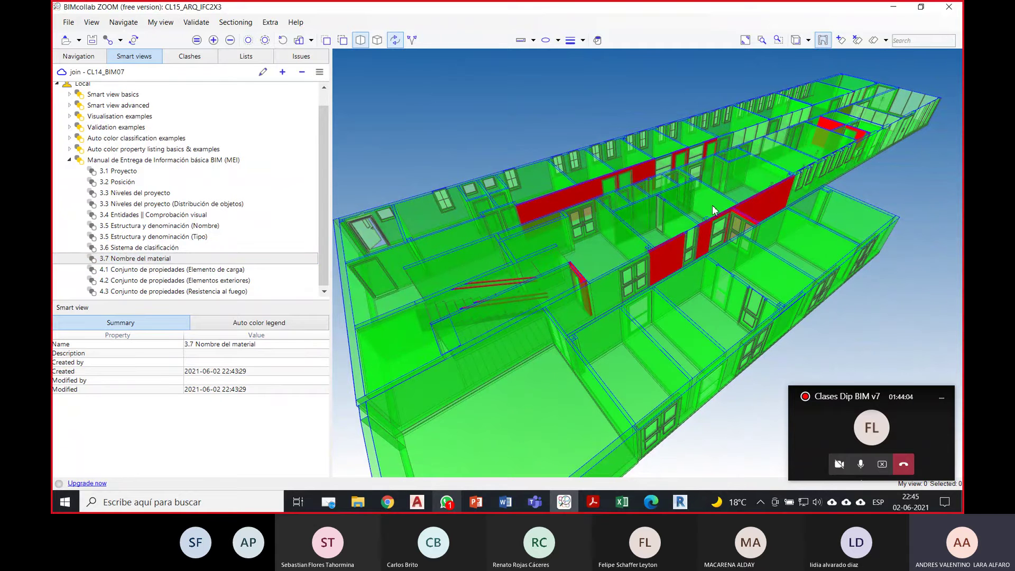
pyautogui.click(208, 271)
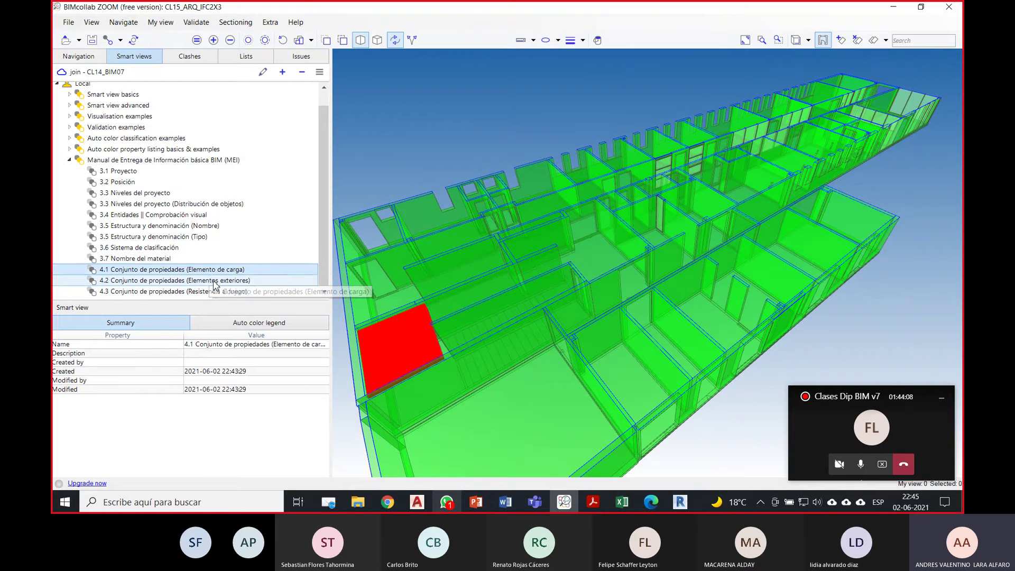
pyautogui.click(215, 282)
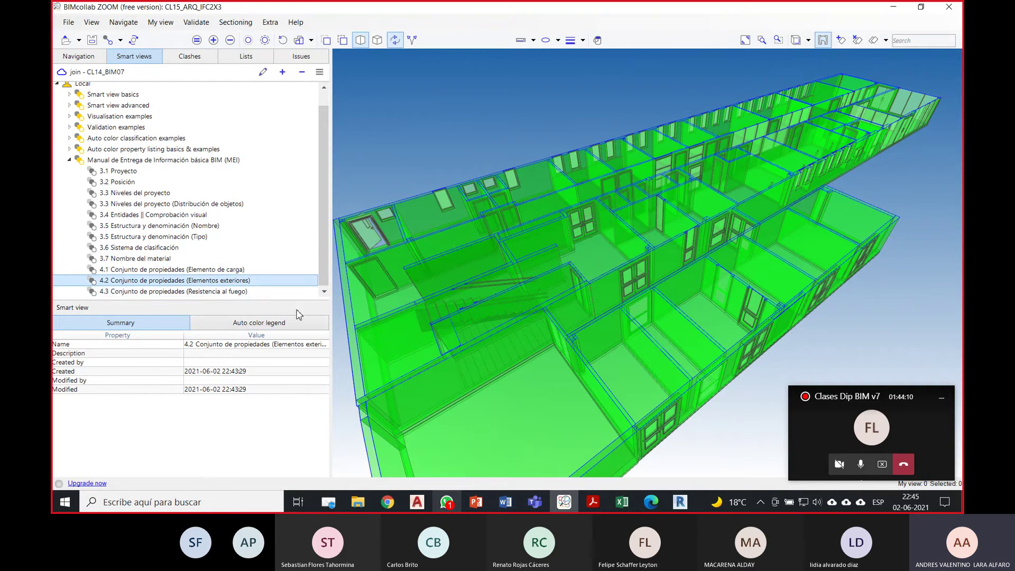
pyautogui.click(241, 296)
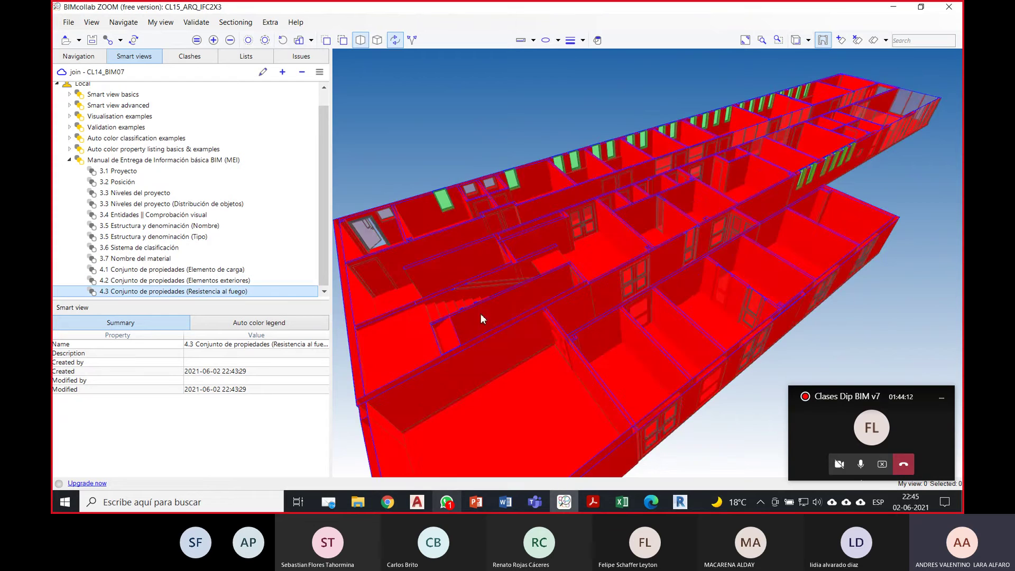
pyautogui.moveTo(481, 312); pyautogui.dragTo(621, 386)
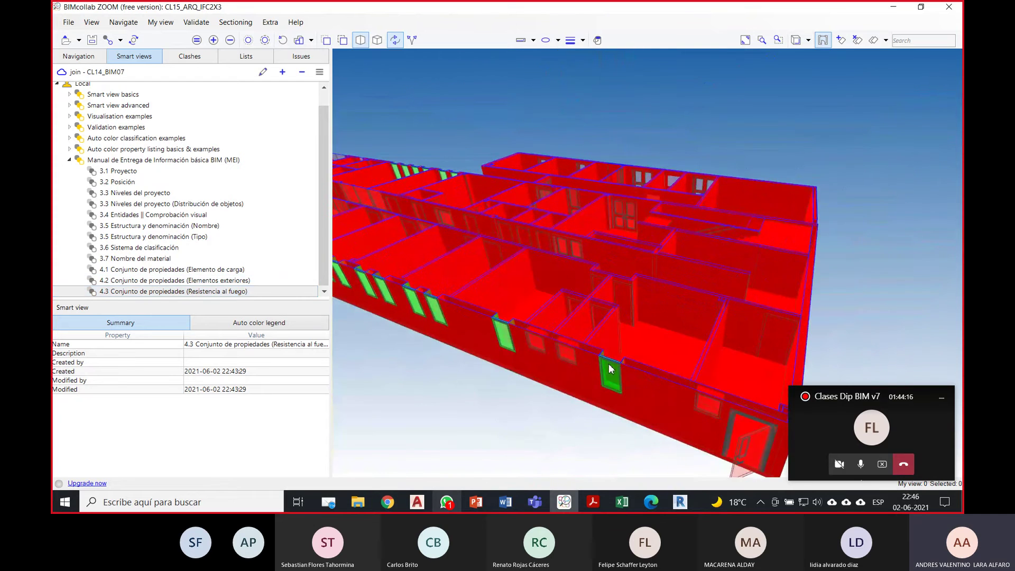
pyautogui.moveTo(632, 319); pyautogui.dragTo(627, 347)
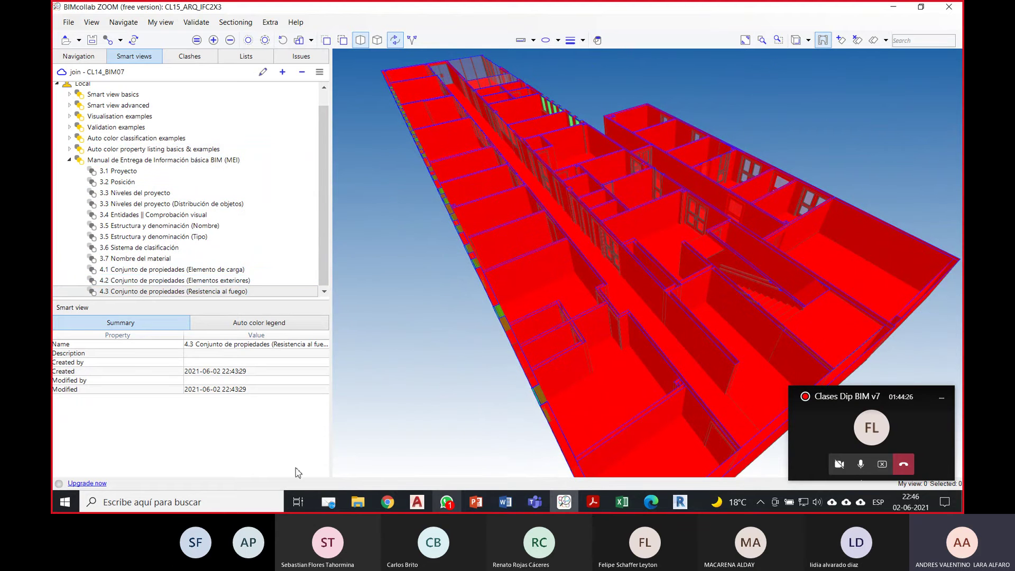
# Step: Open 'ANEXO III_Manual básico de entrega de información - MEI.pdf' from the CLASE 15 folder
pyautogui.click(358, 501)
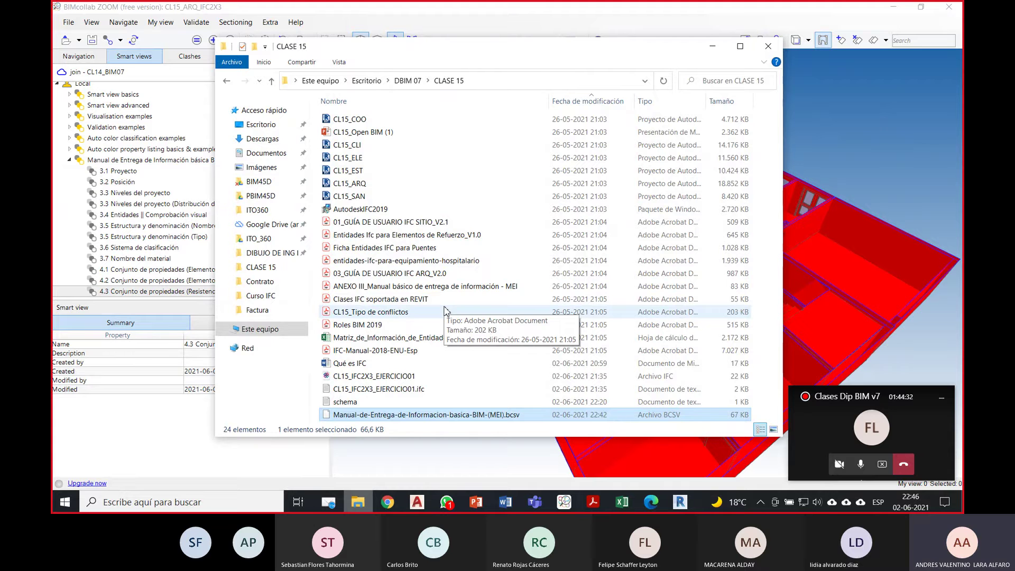
pyautogui.click(472, 290)
pyautogui.doubleClick(472, 290)
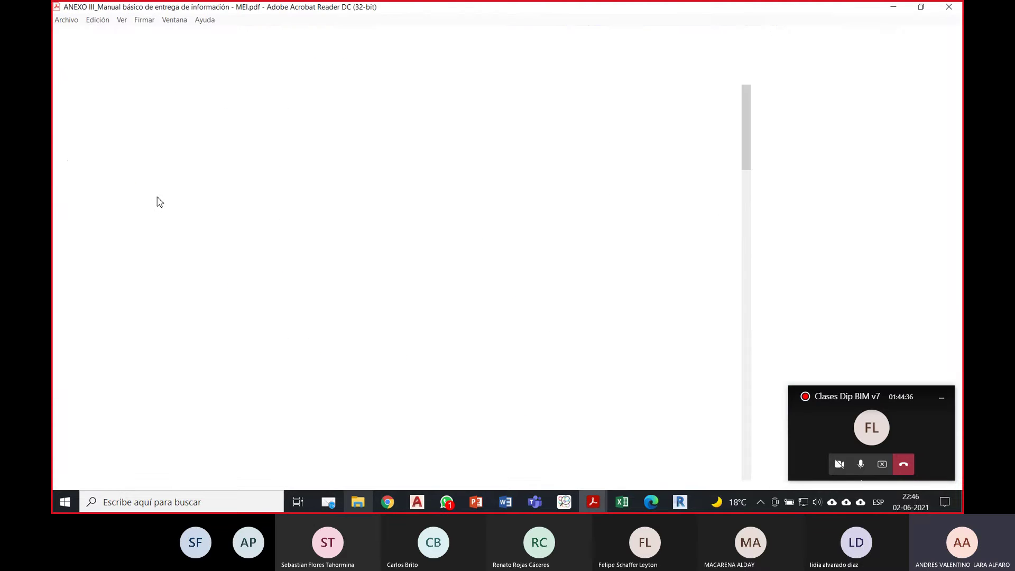
# Step: Zoom the MEI manual out to 75%
pyautogui.scroll(-3, 327, 174)
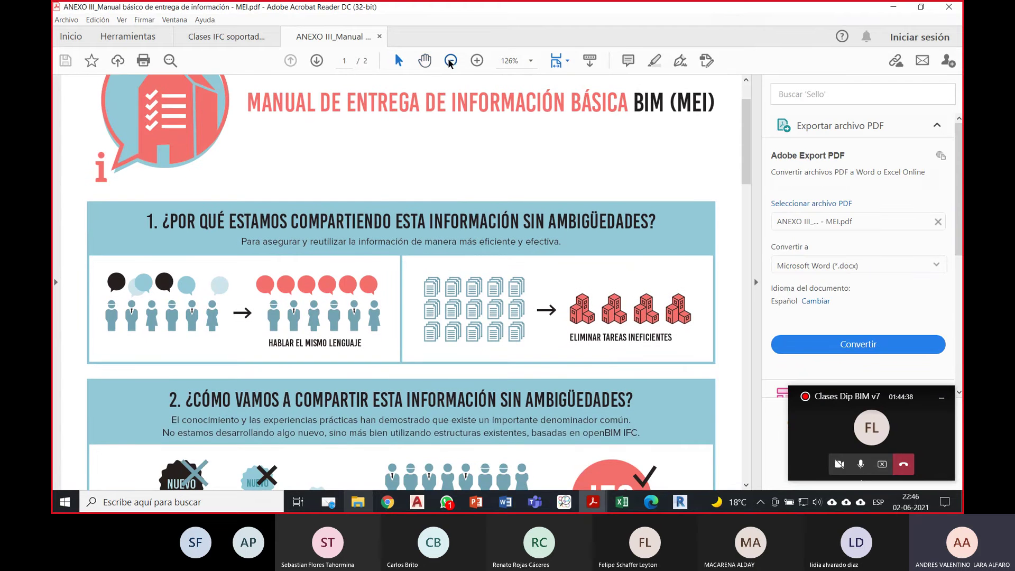
pyautogui.click(451, 61)
pyautogui.click(451, 61)
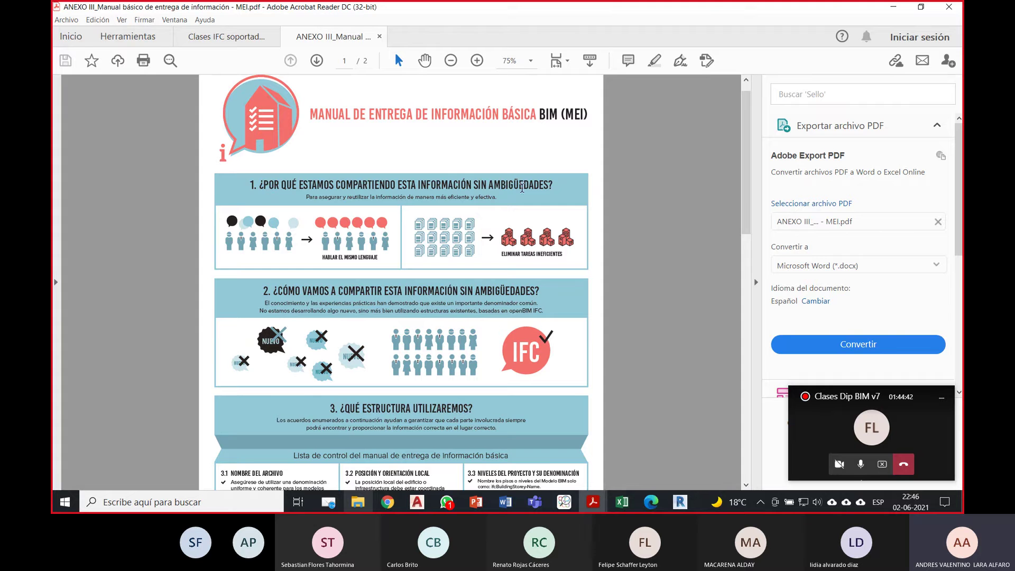
# Step: Scroll through the checklist to sections 3.4–4.4 on page 2
pyautogui.scroll(-4, 449, 227)
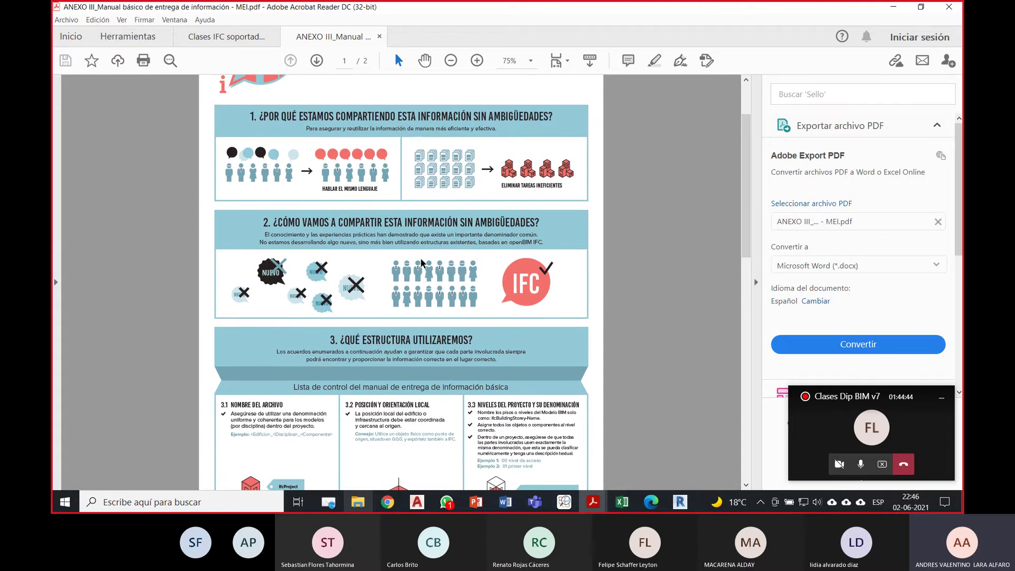
pyautogui.scroll(-3, 438, 246)
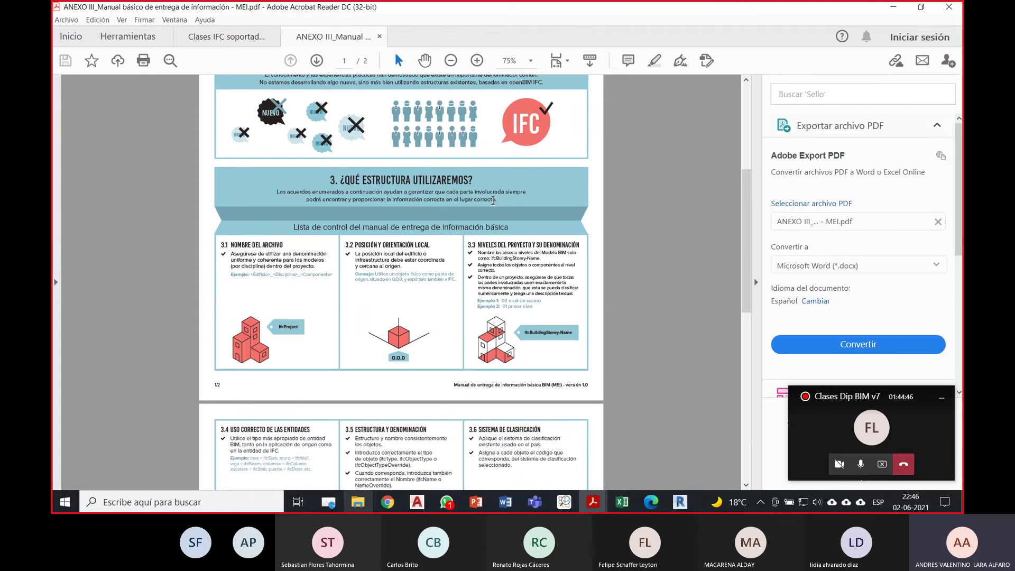
pyautogui.scroll(-1, 251, 250)
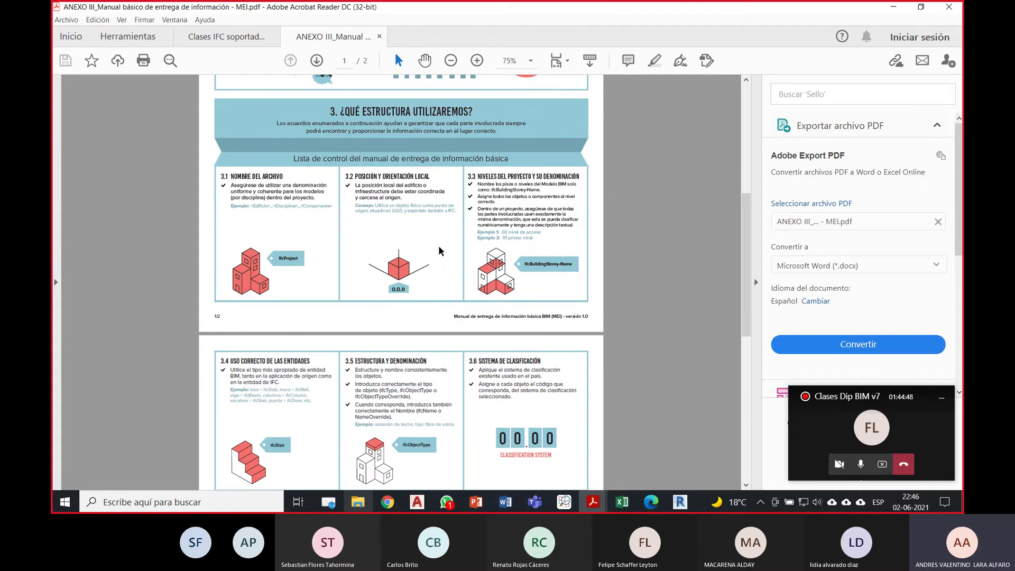
pyautogui.scroll(-1, 511, 216)
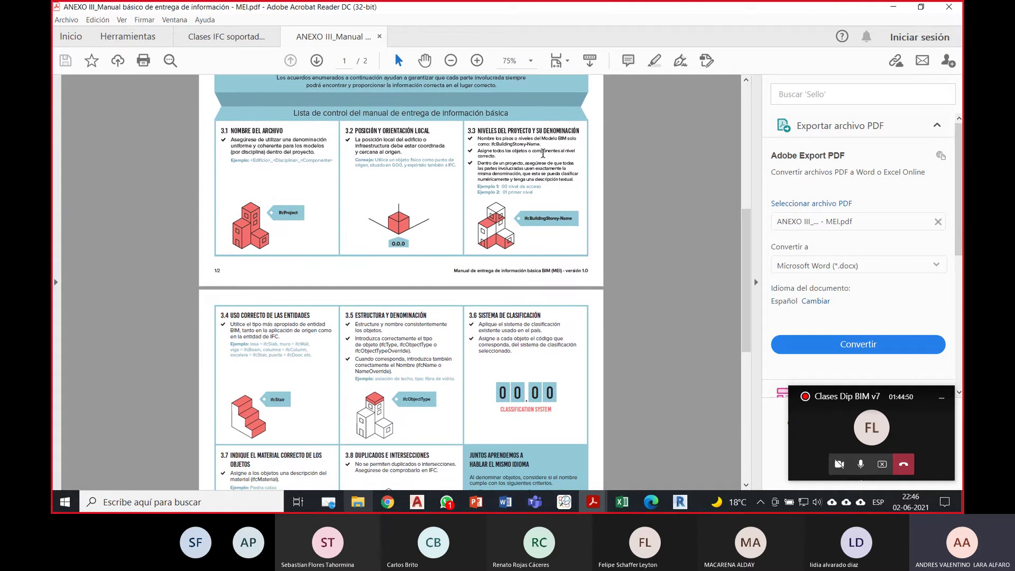
pyautogui.scroll(-1, 512, 228)
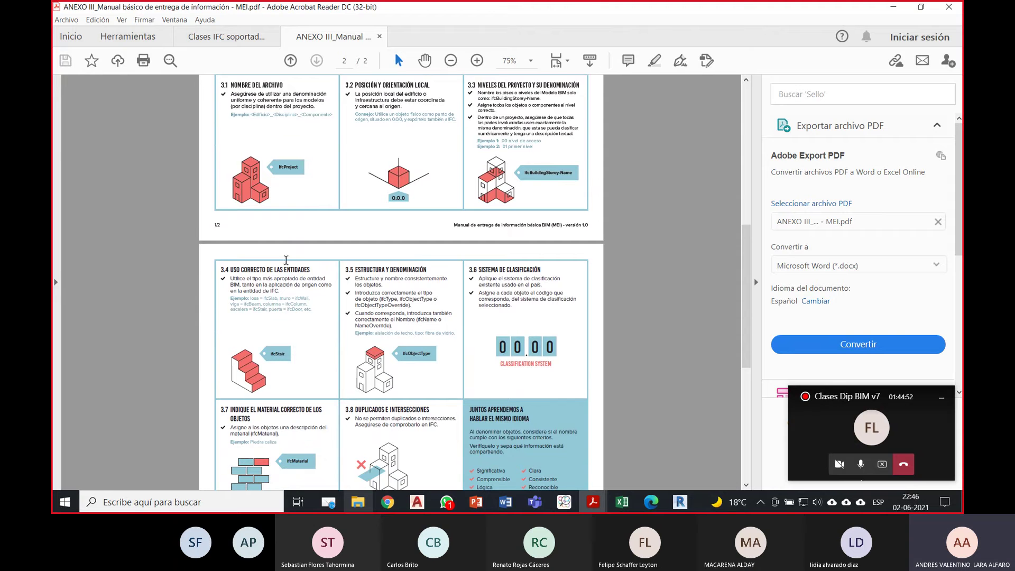
pyautogui.scroll(-1, 291, 259)
pyautogui.scroll(-1, 288, 223)
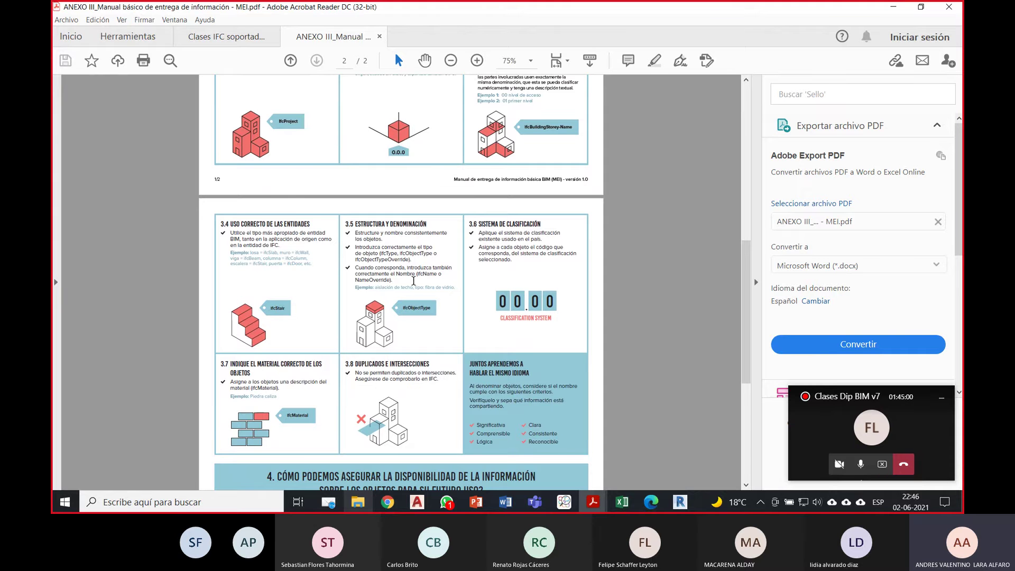
pyautogui.scroll(-3, 547, 249)
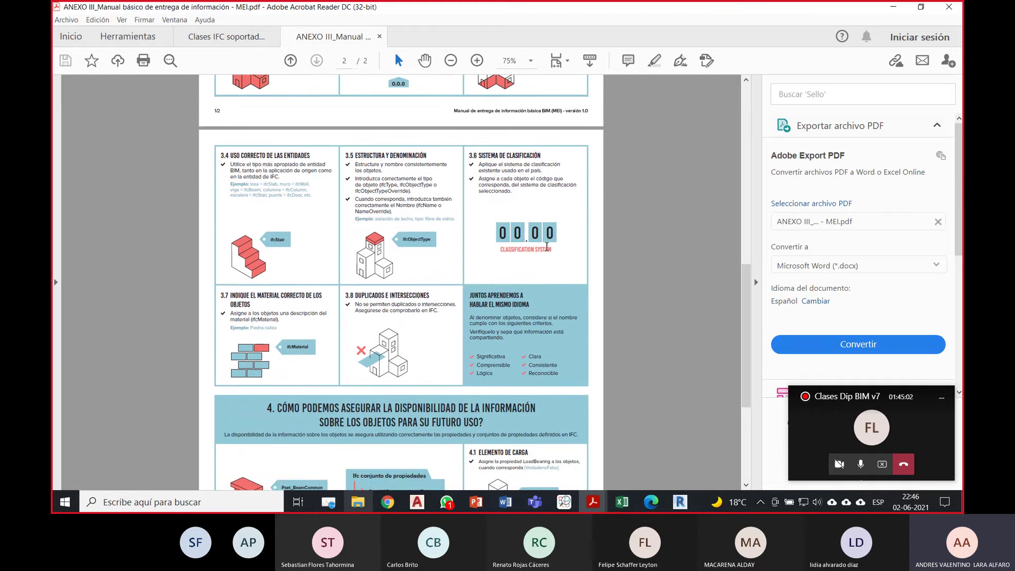
pyautogui.scroll(-2, 370, 275)
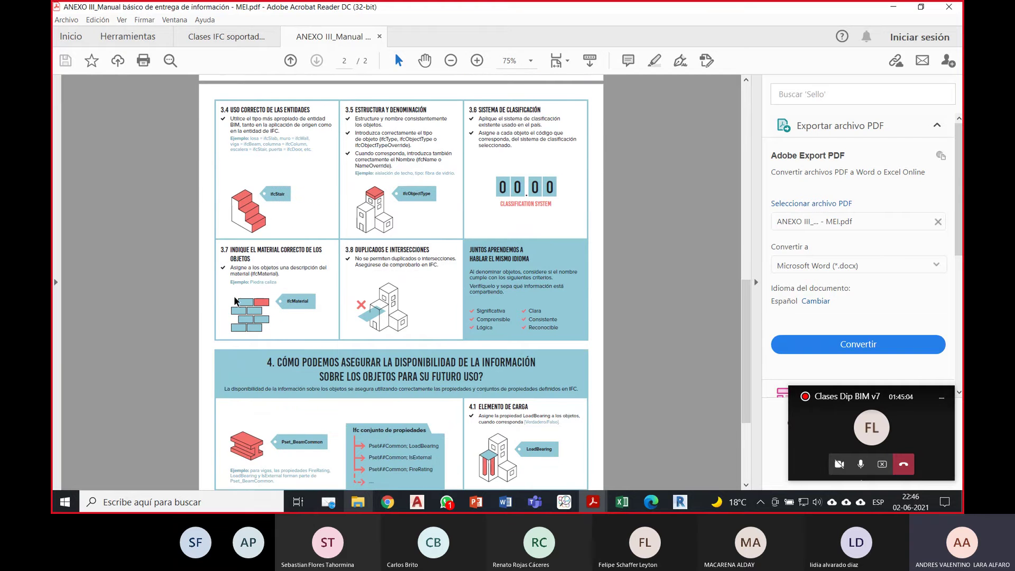
pyautogui.scroll(-1, 276, 277)
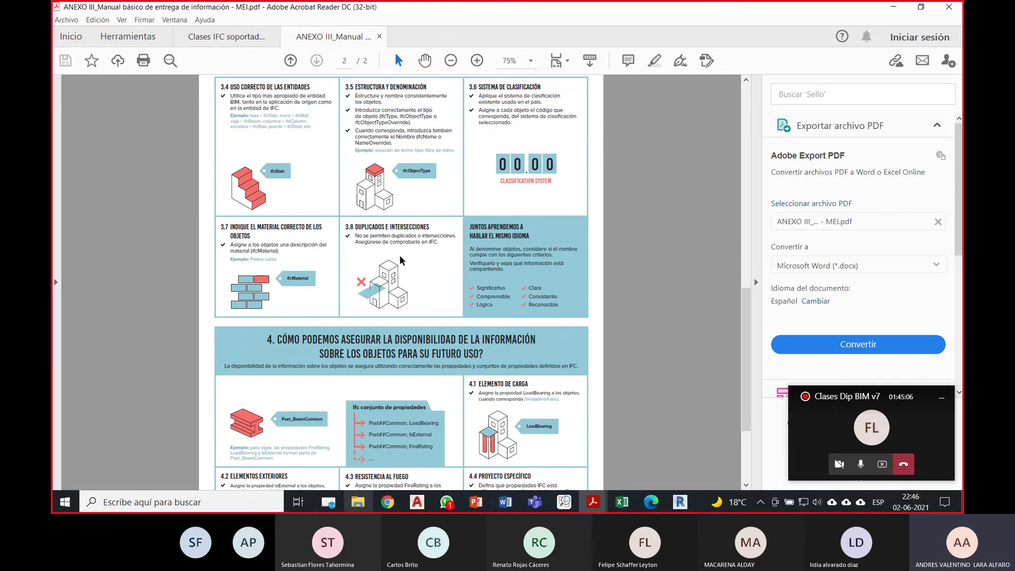
pyautogui.scroll(-4, 407, 256)
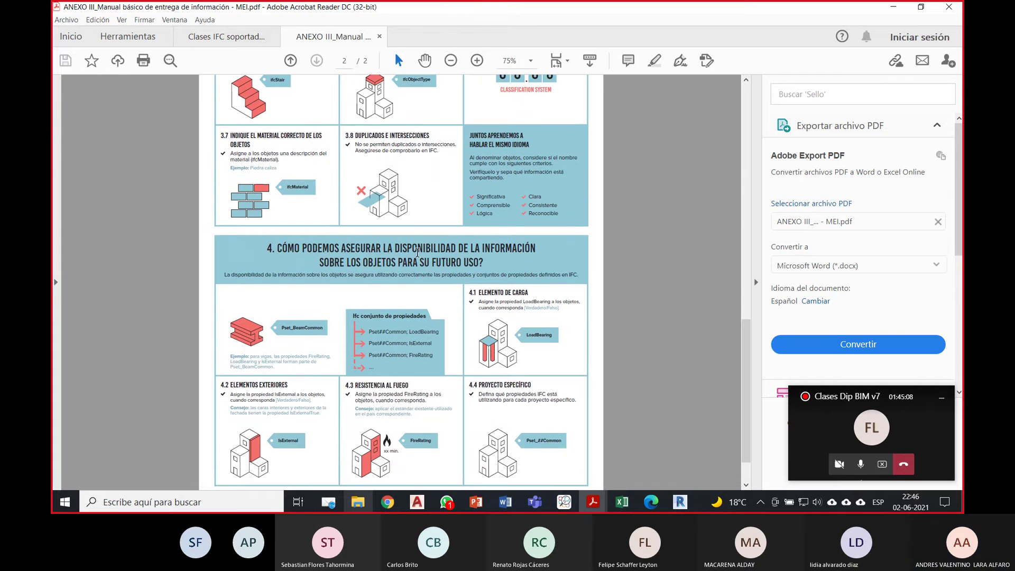
pyautogui.scroll(-2, 418, 252)
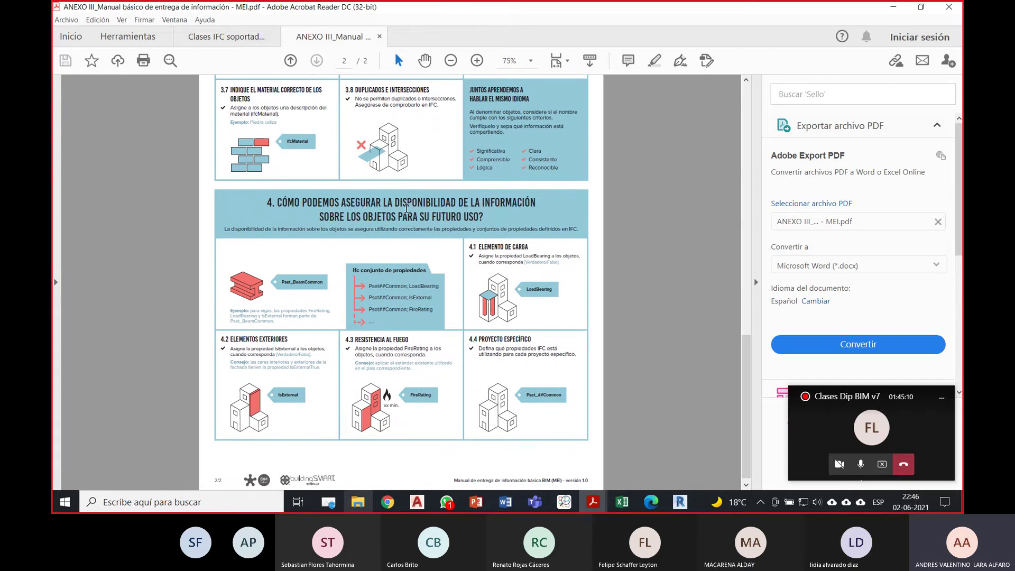
pyautogui.scroll(-1, 353, 228)
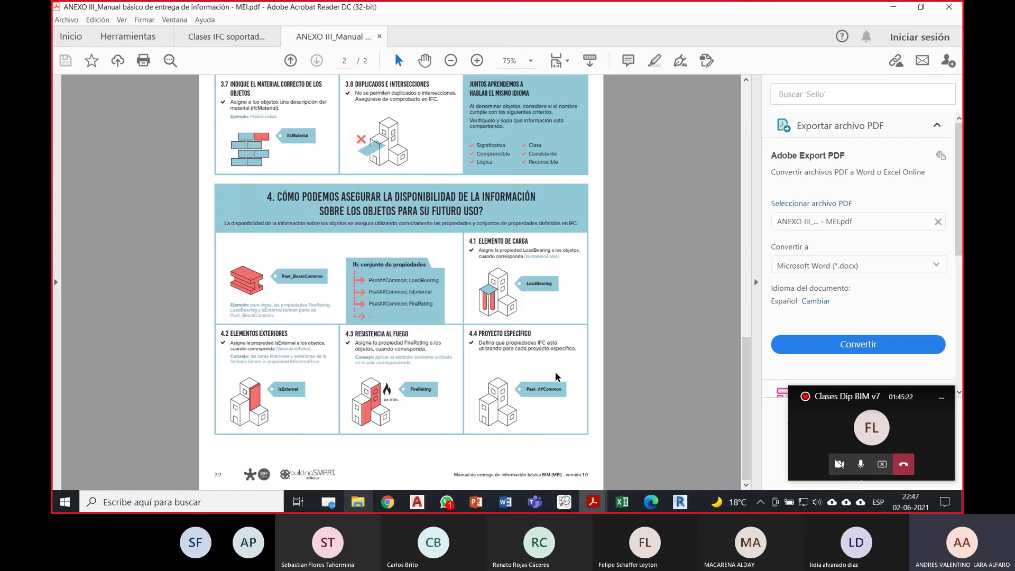
pyautogui.moveTo(746, 365); pyautogui.dragTo(740, 312)
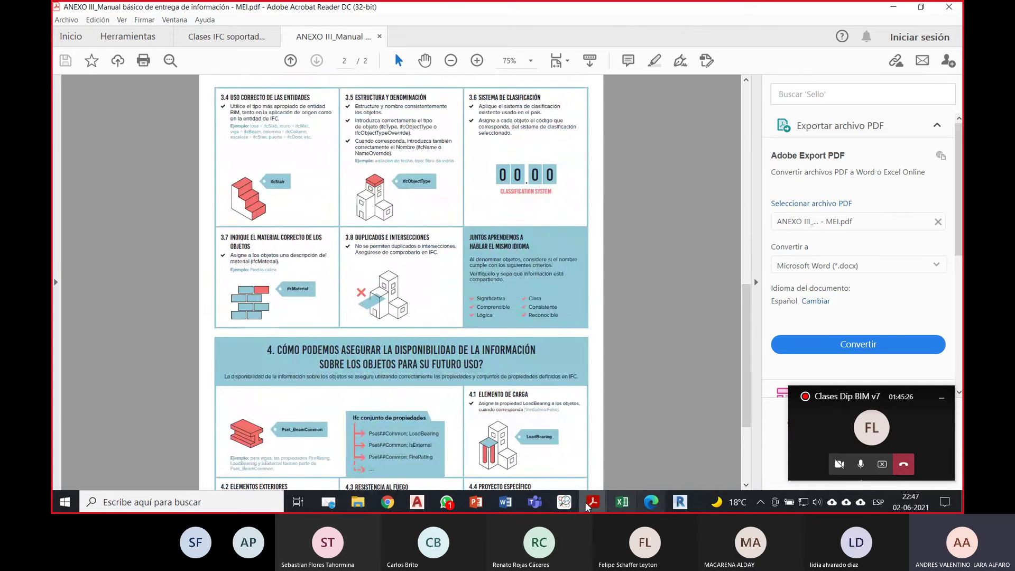
# Step: Back in the model viewer, apply 3.3 Niveles del proyecto to colour PISO 01 and PISO 02
pyautogui.click(564, 502)
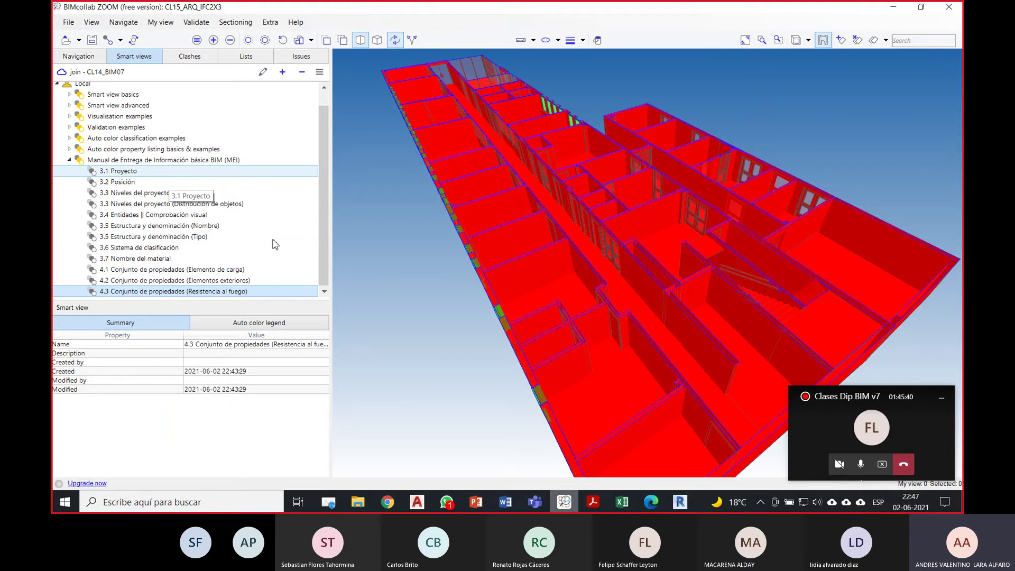
pyautogui.scroll(-2, 487, 361)
pyautogui.moveTo(487, 361); pyautogui.dragTo(548, 365)
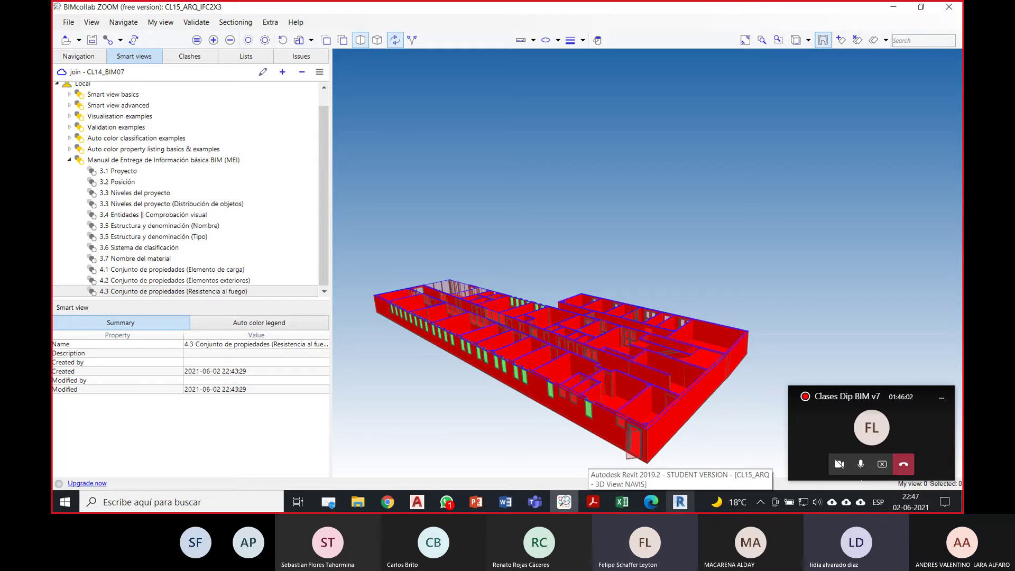
pyautogui.hotkey('alt', 'Tab')
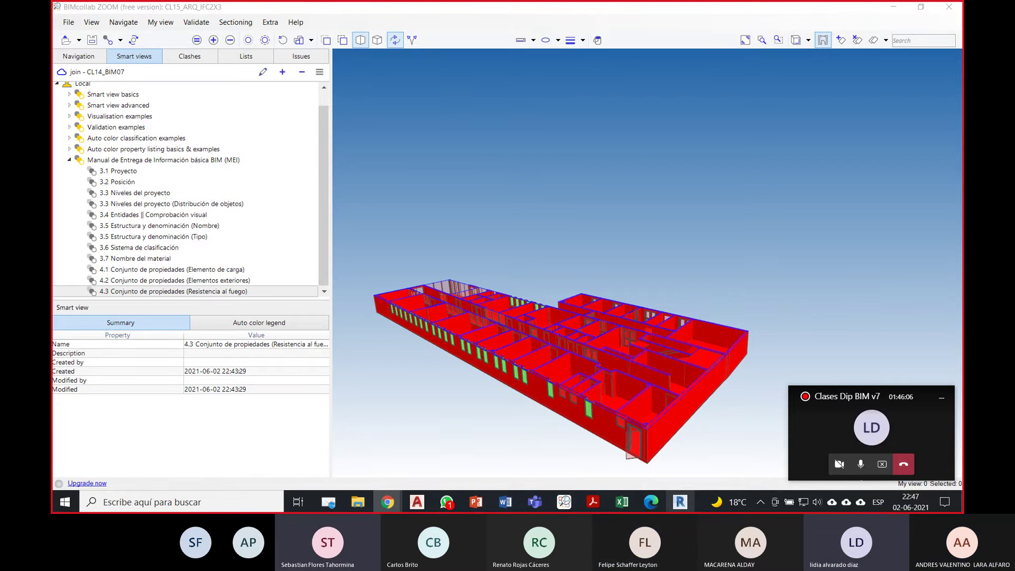
pyautogui.click(691, 287)
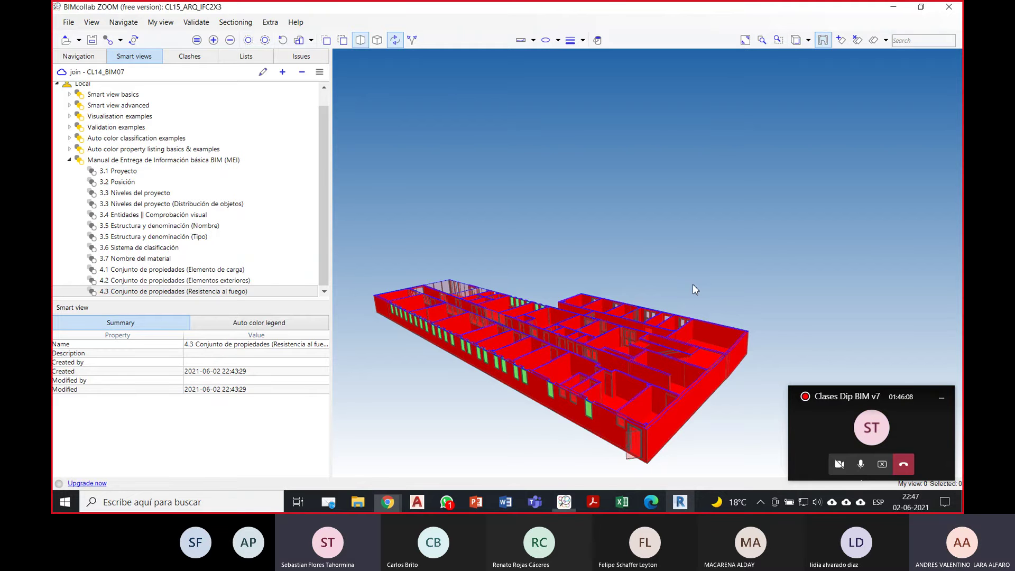
pyautogui.moveTo(753, 253); pyautogui.dragTo(622, 268)
pyautogui.scroll(2, 622, 272)
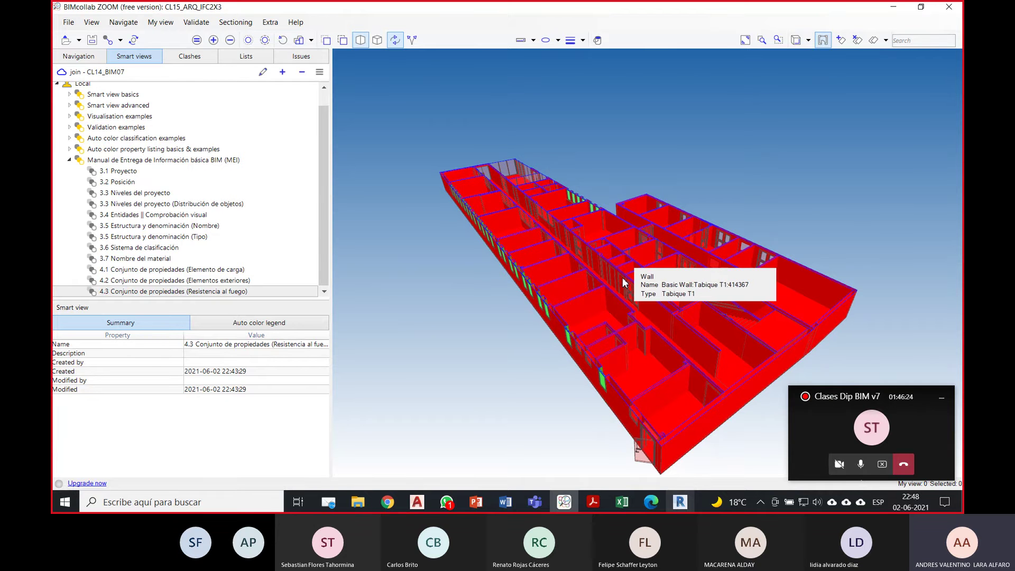
pyautogui.moveTo(622, 272); pyautogui.dragTo(626, 297)
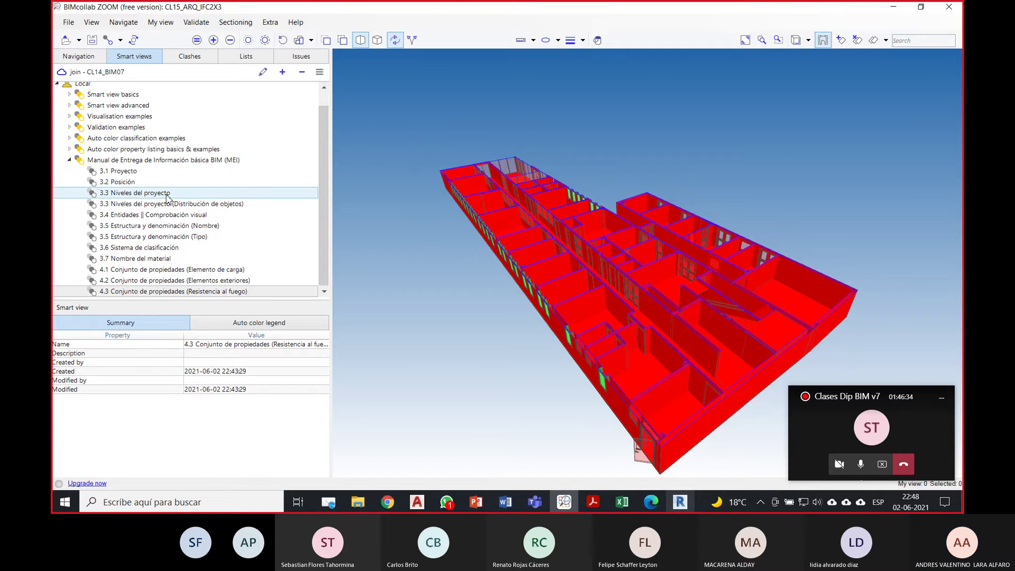
pyautogui.click(167, 193)
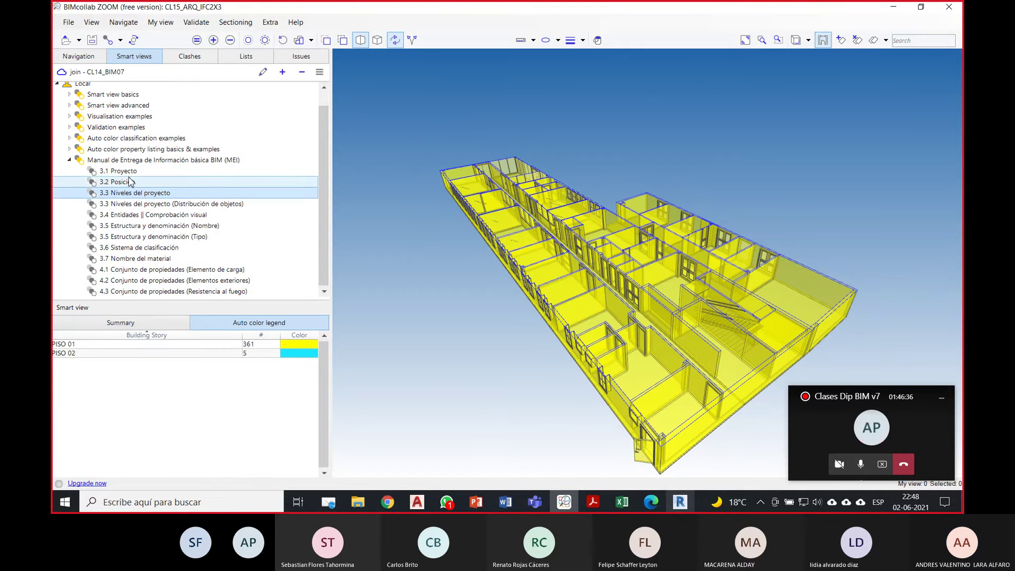
# Step: Expand Smart view basics and apply Adding elements, Adding containers and Removing elements
pyautogui.click(70, 95)
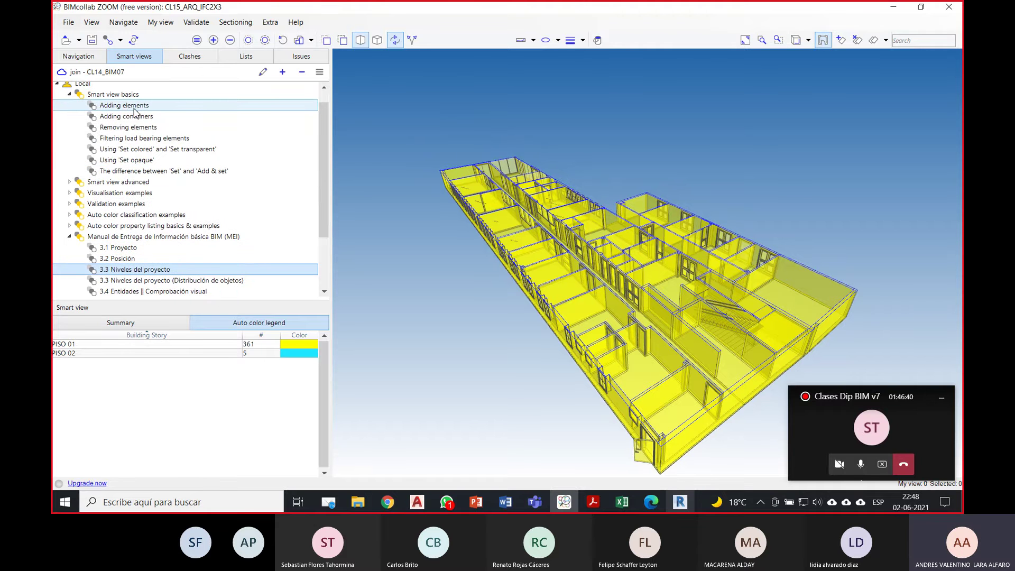
pyautogui.click(132, 108)
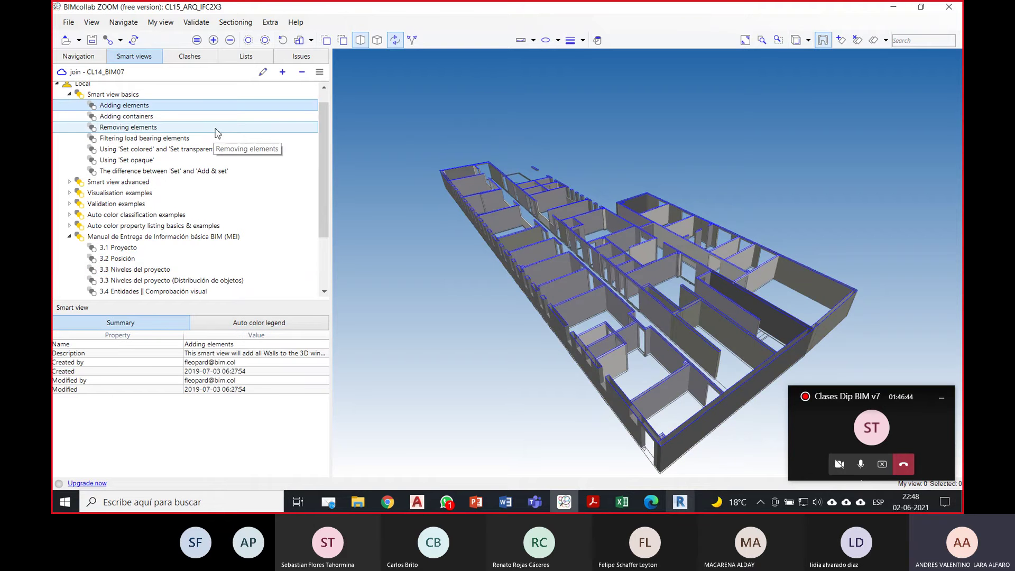
pyautogui.click(154, 120)
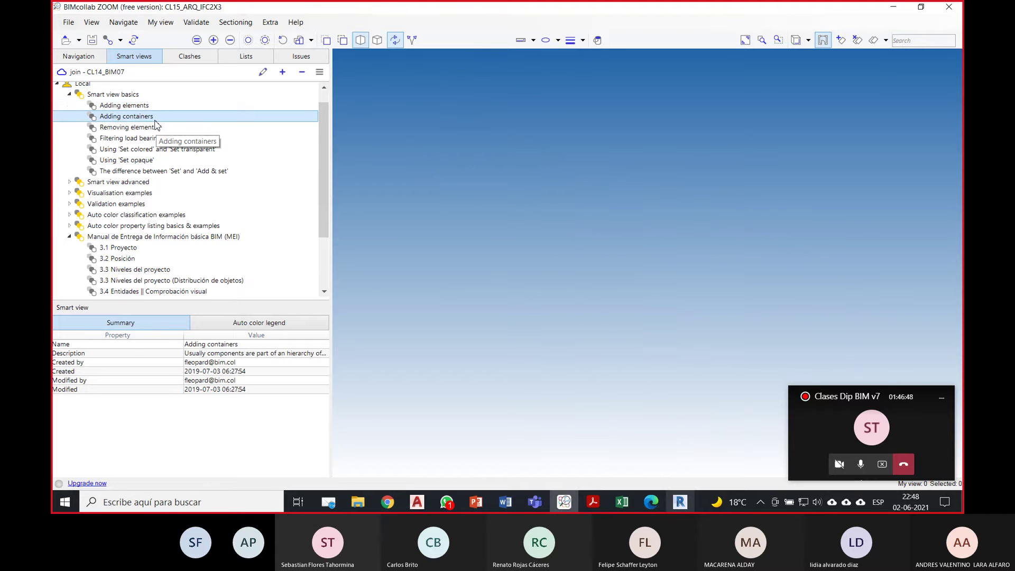
pyautogui.click(149, 129)
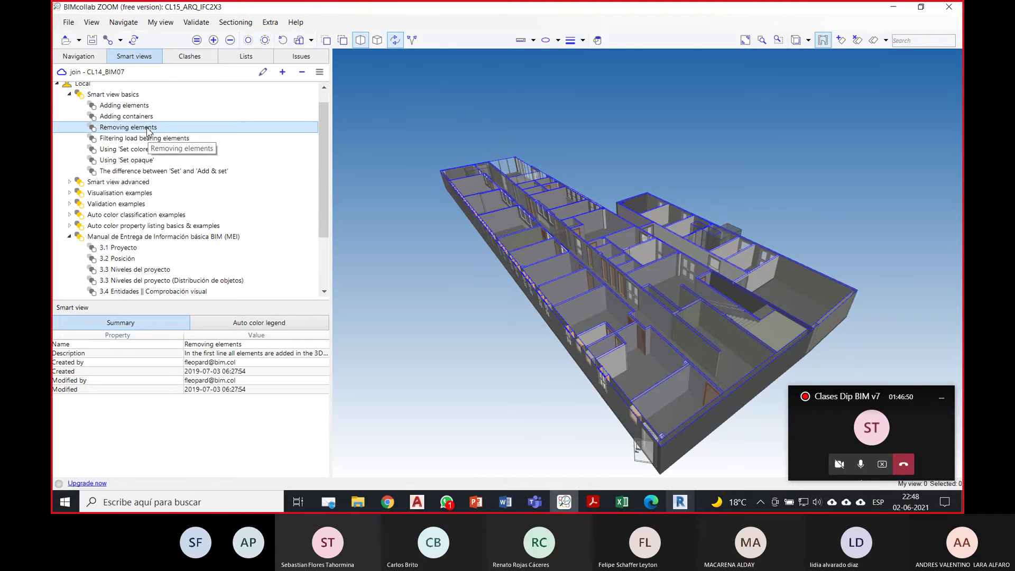
pyautogui.click(131, 108)
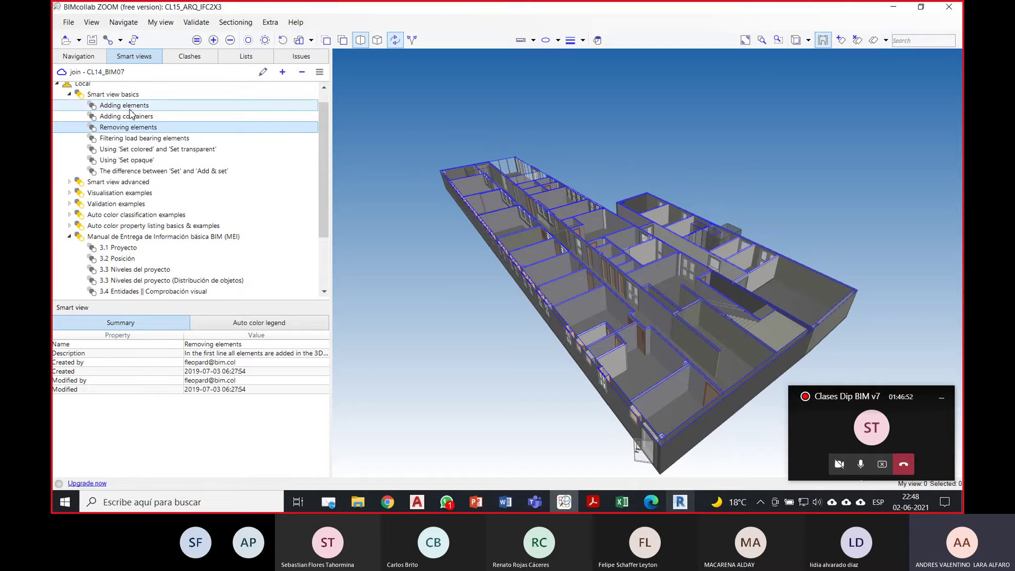
pyautogui.click(134, 129)
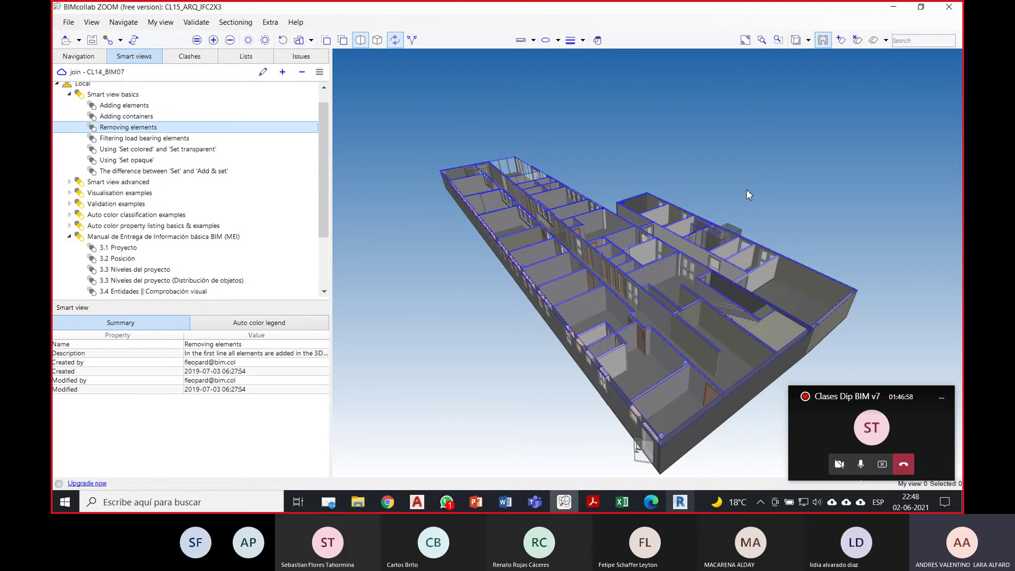
# Step: Suspend section planes to show the whole model, then return to Revit's Export IFC dialog
pyautogui.moveTo(746, 194); pyautogui.dragTo(763, 154)
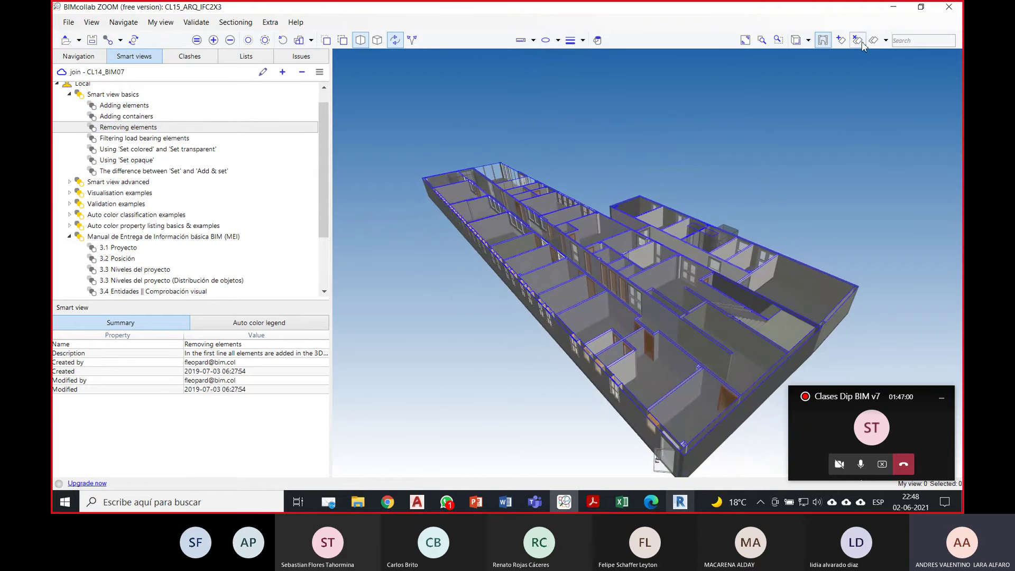
pyautogui.rightClick(730, 174)
pyautogui.click(801, 320)
pyautogui.rightClick(749, 193)
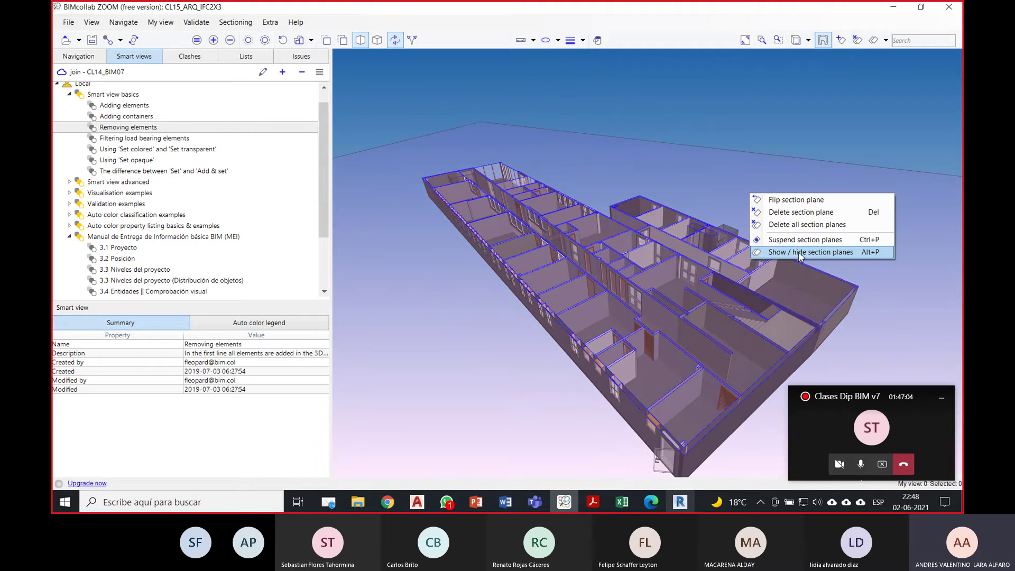
pyautogui.click(799, 240)
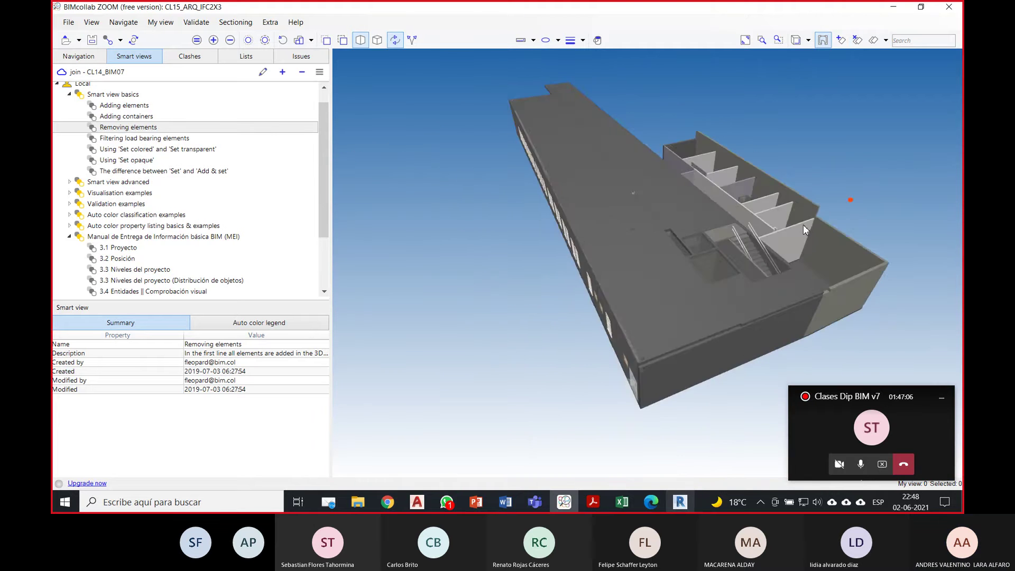
pyautogui.moveTo(803, 224); pyautogui.dragTo(798, 199)
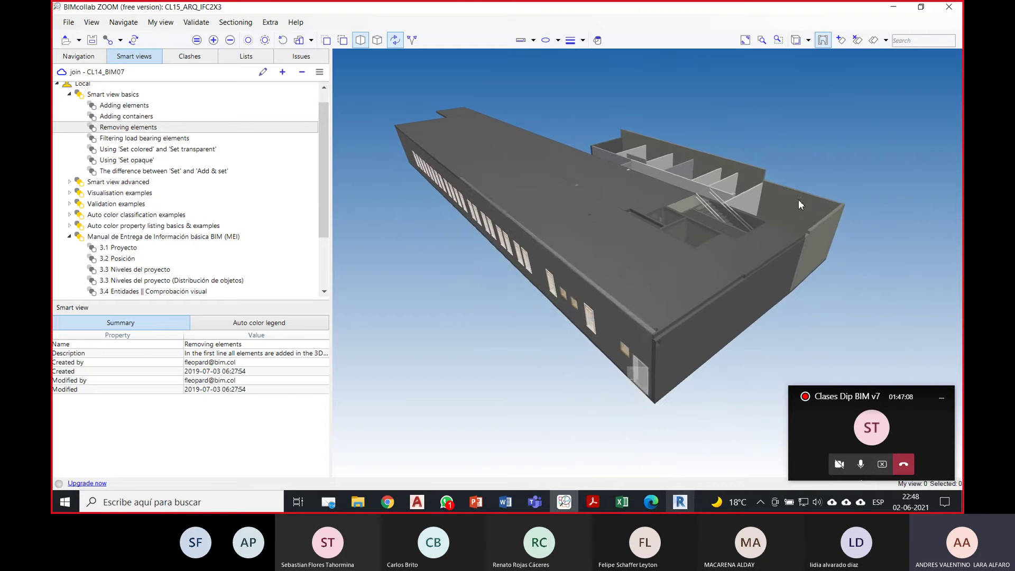
pyautogui.click(682, 504)
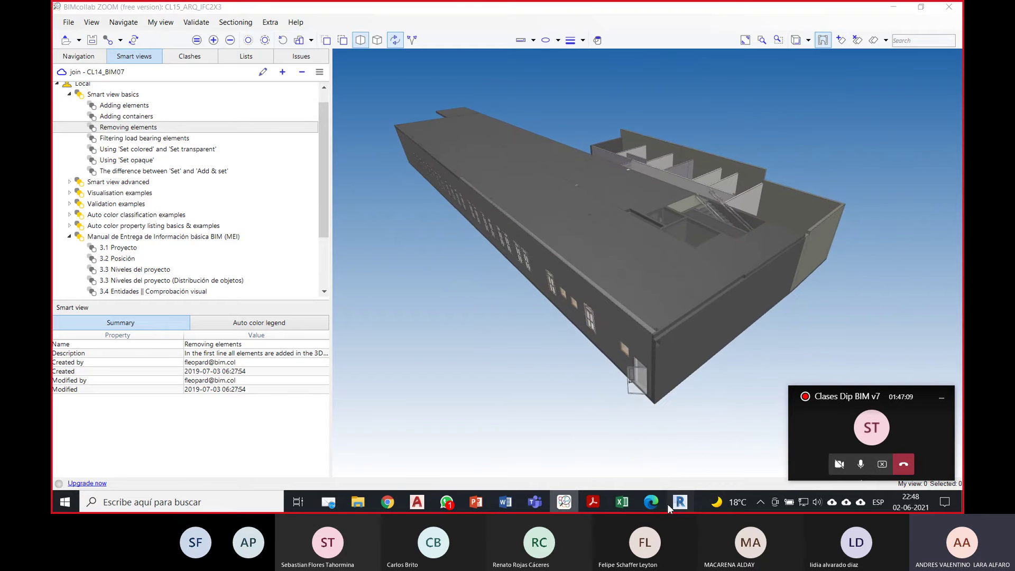
pyautogui.click(643, 333)
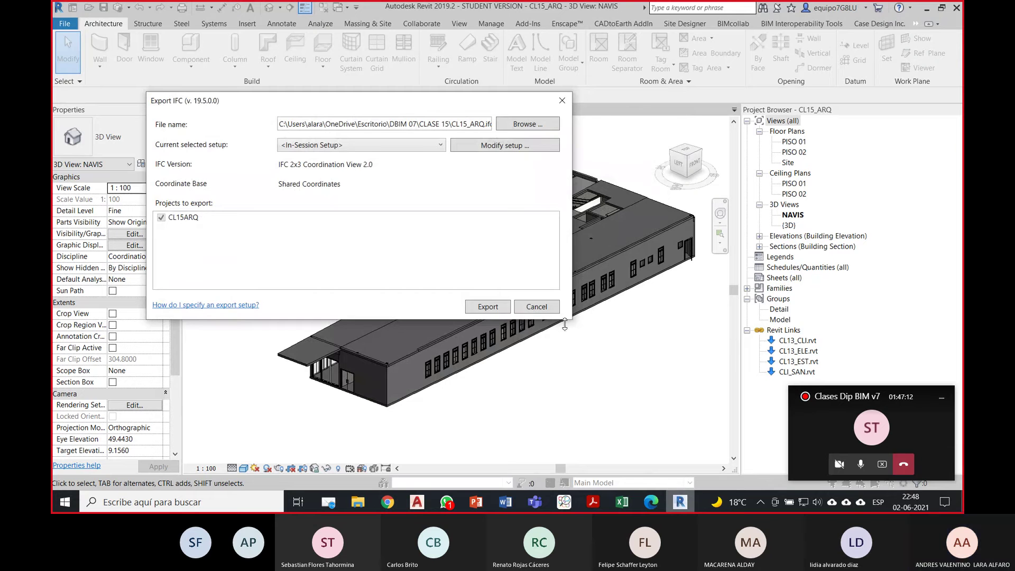
# Step: Cancel the IFC export and launch a second Revit 2019 session
pyautogui.click(536, 307)
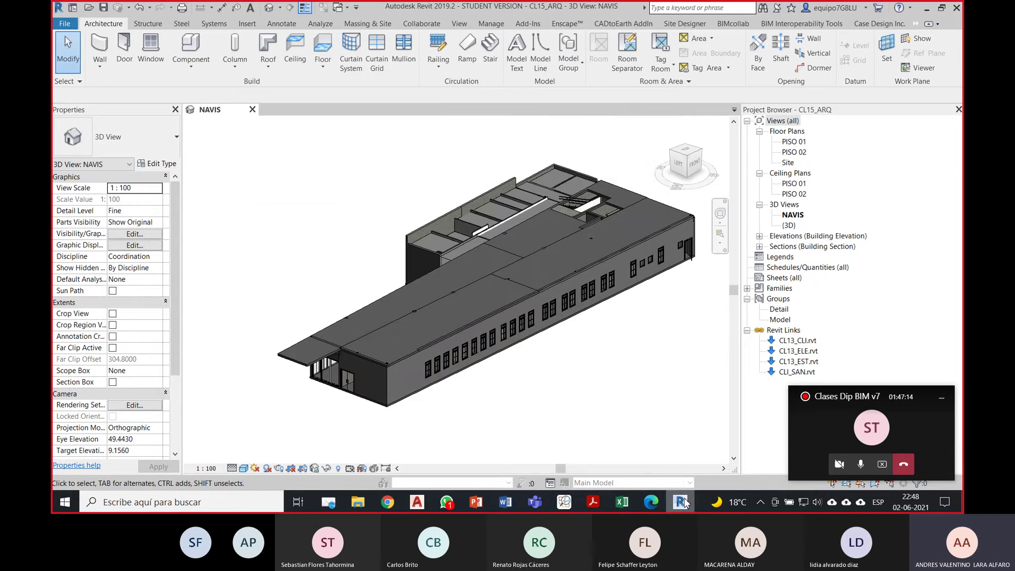
pyautogui.middleClick(684, 502)
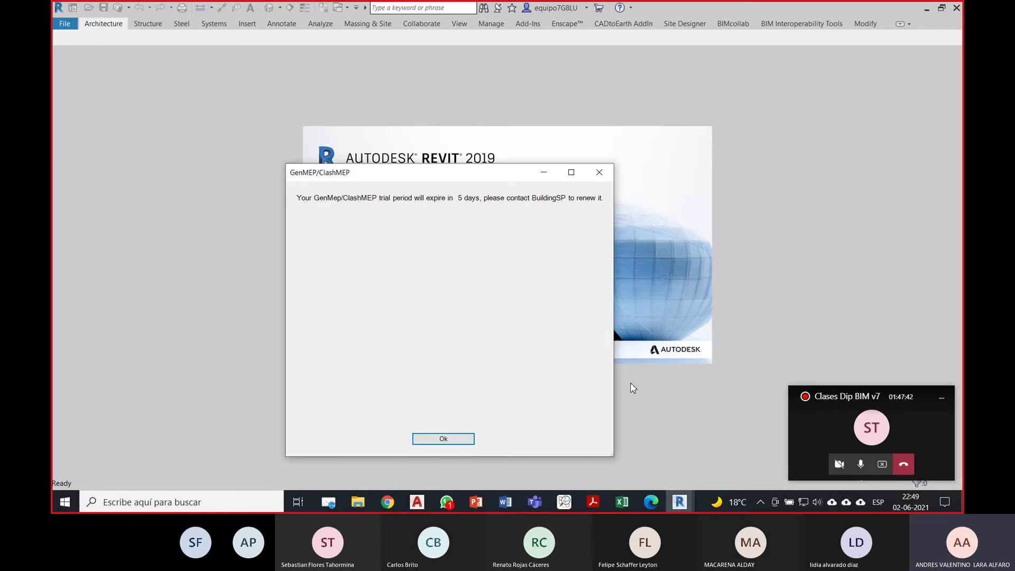
# Step: Dismiss the trial notice and open CL15_SAN from Desktop > DBIM 07 > CLASE 15
pyautogui.click(470, 442)
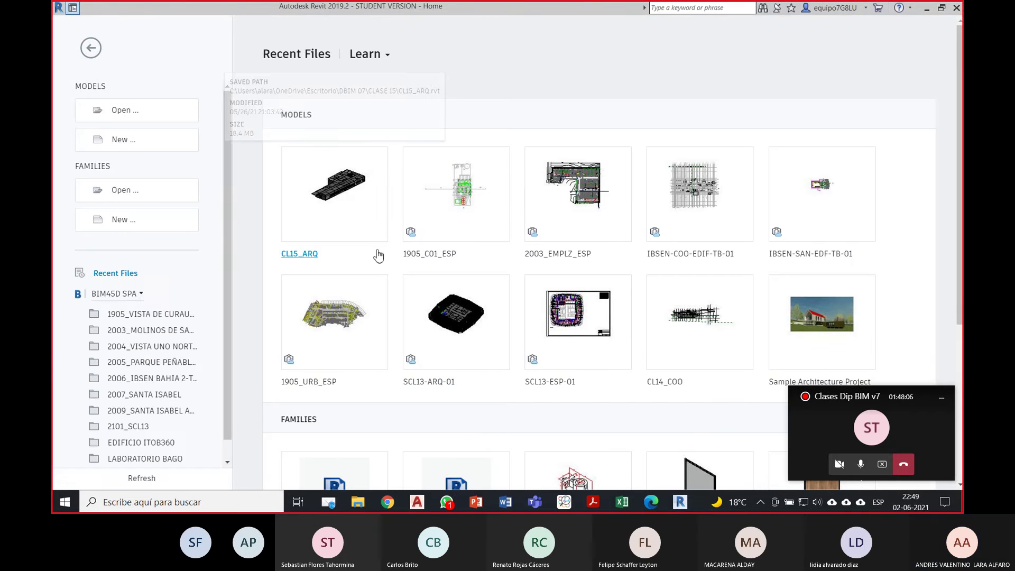
pyautogui.click(130, 111)
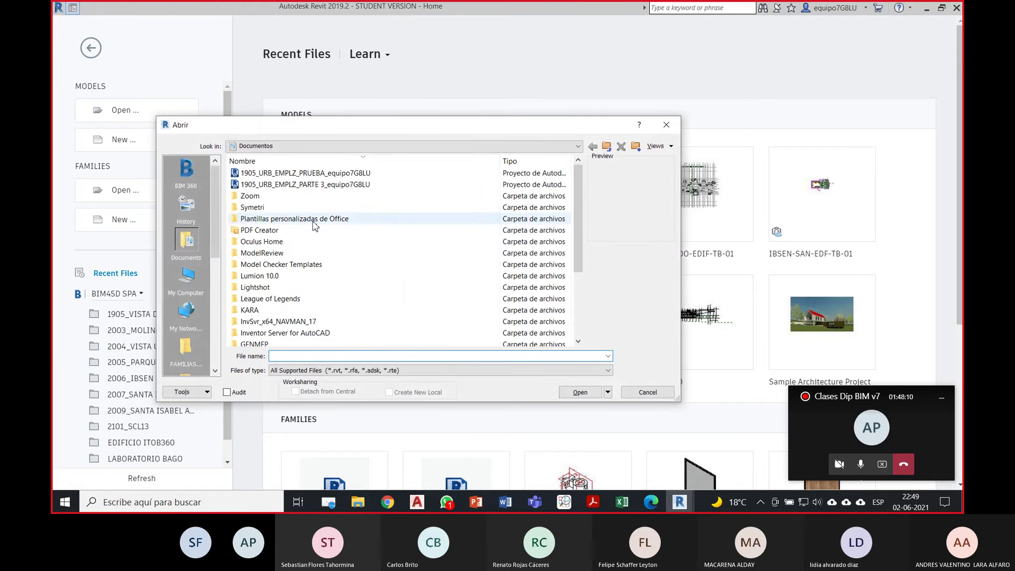
pyautogui.scroll(-3, 203, 295)
pyautogui.click(186, 206)
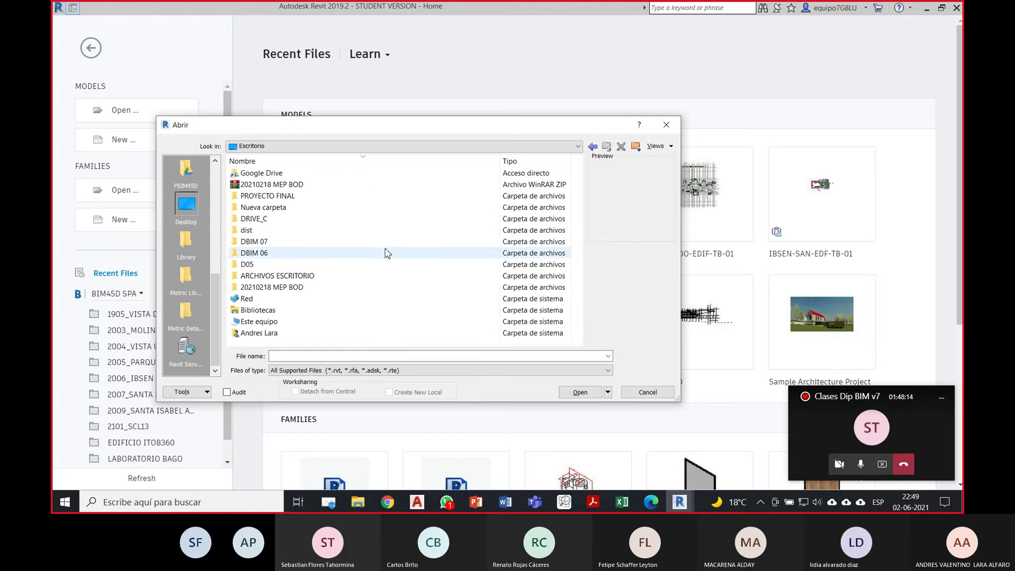
pyautogui.click(275, 243)
pyautogui.doubleClick(275, 245)
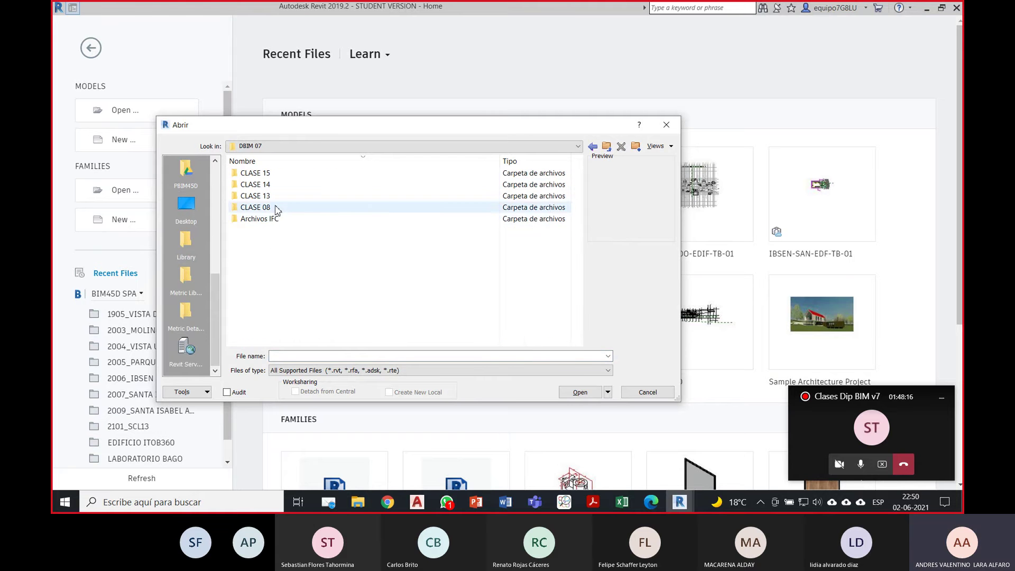
pyautogui.doubleClick(281, 179)
pyautogui.click(267, 170)
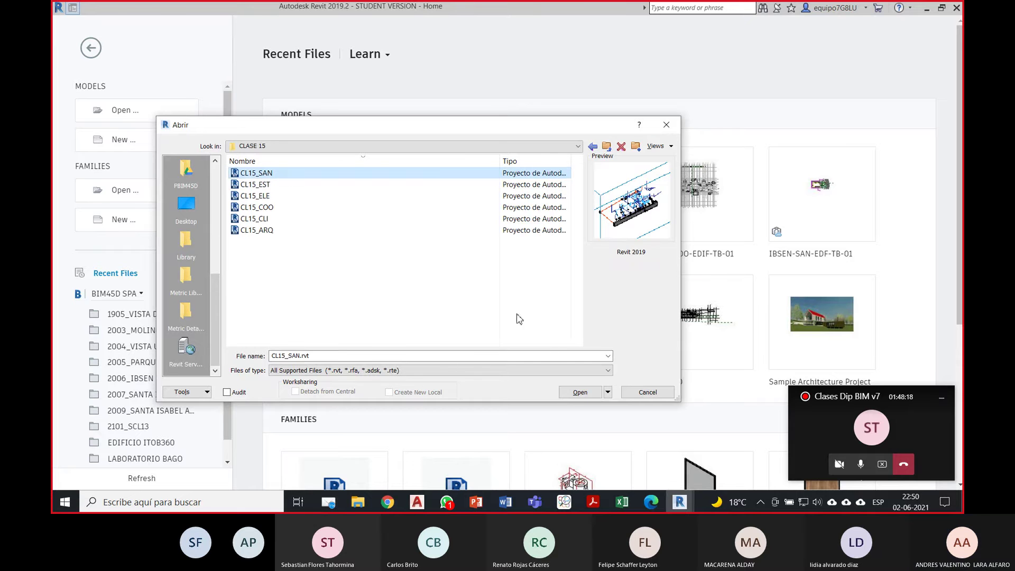
pyautogui.click(580, 391)
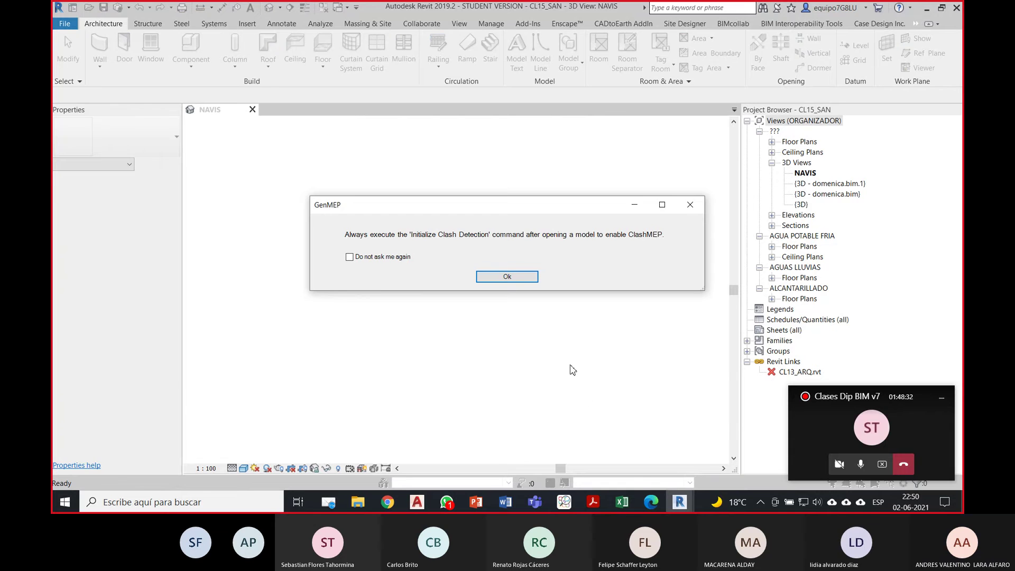
# Step: Dismiss the GenMEP reminder and orbit the CL15_SAN piping in the NAVIS 3D view
pyautogui.click(530, 276)
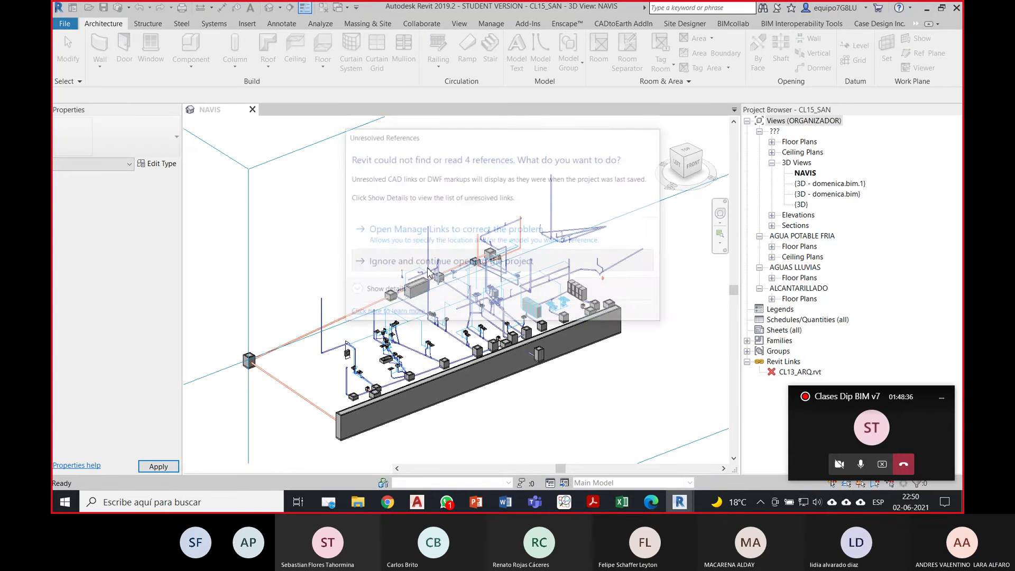
pyautogui.keyDown('shift'); pyautogui.moveTo(601, 371); pyautogui.dragTo(465, 280, button='middle'); pyautogui.keyUp('shift')
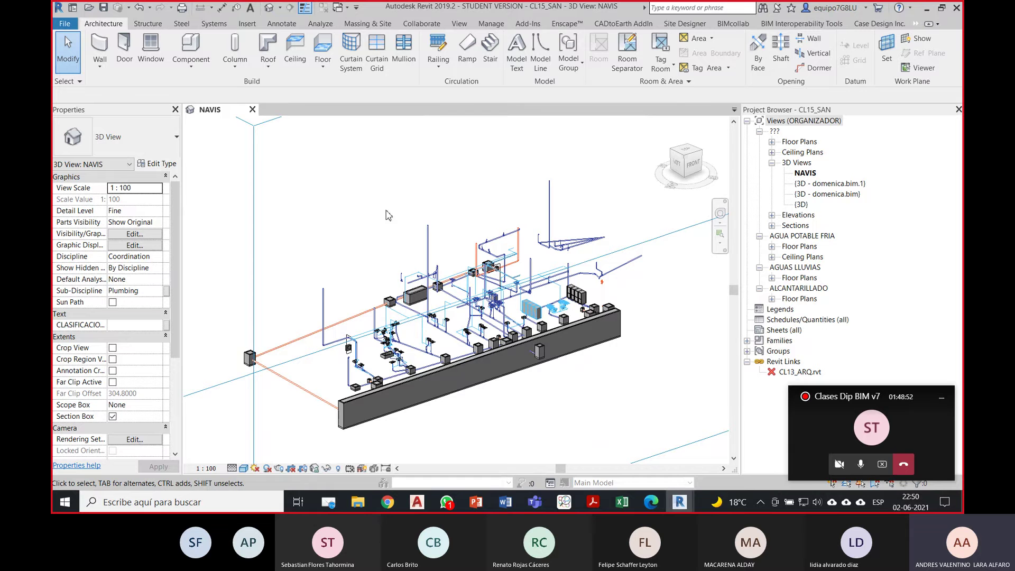
pyautogui.scroll(2, 357, 254)
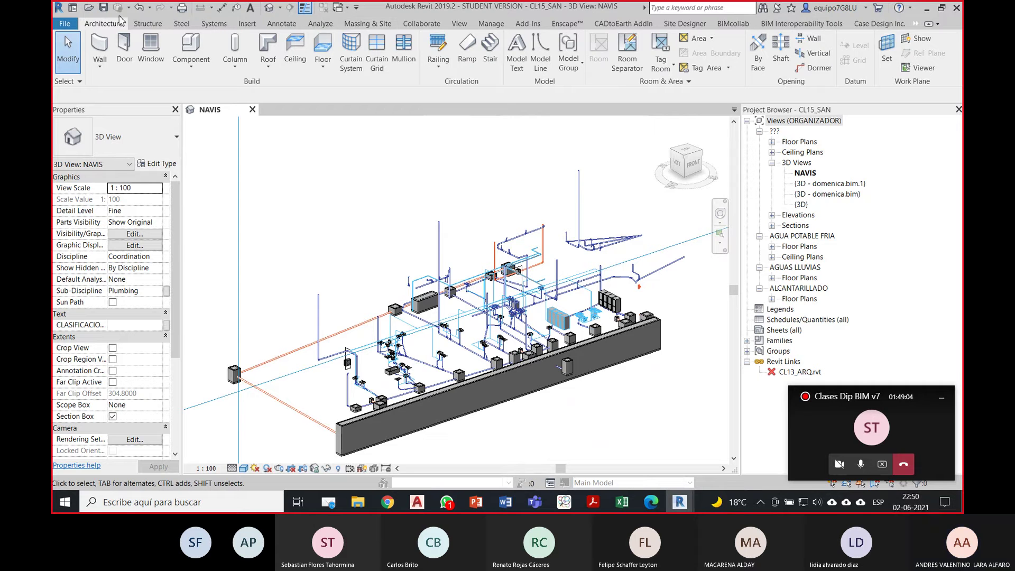
# Step: Start an IFC export of the sanitary model from Revit's File menu
pyautogui.click(65, 23)
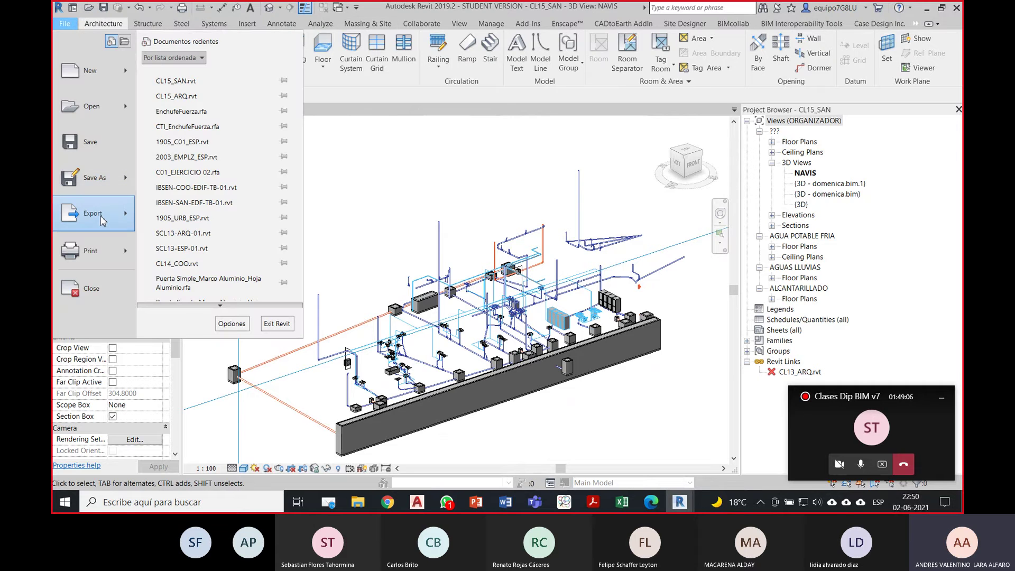
pyautogui.moveTo(102, 221)
pyautogui.click(232, 283)
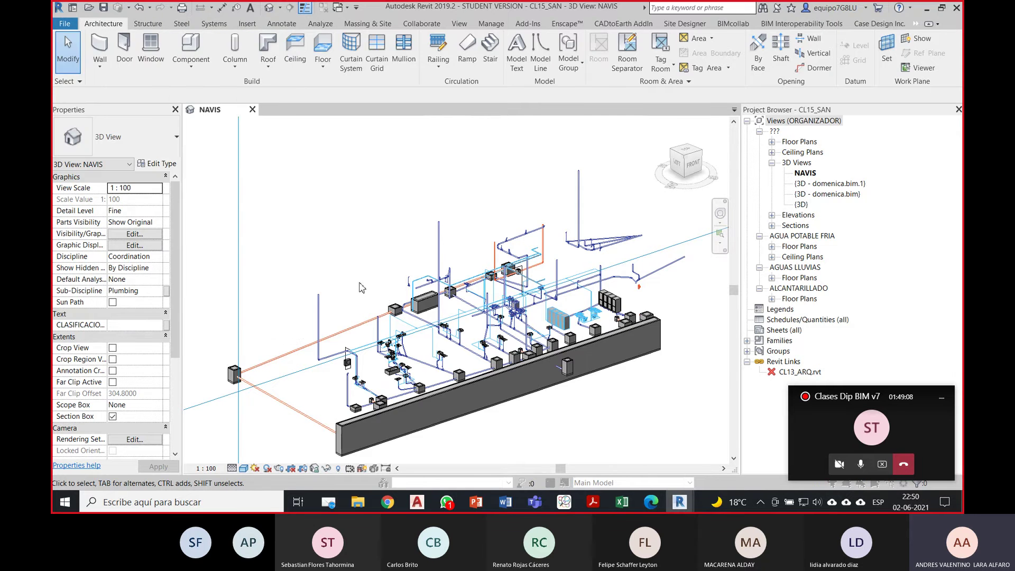
pyautogui.moveTo(467, 101); pyautogui.dragTo(509, 105)
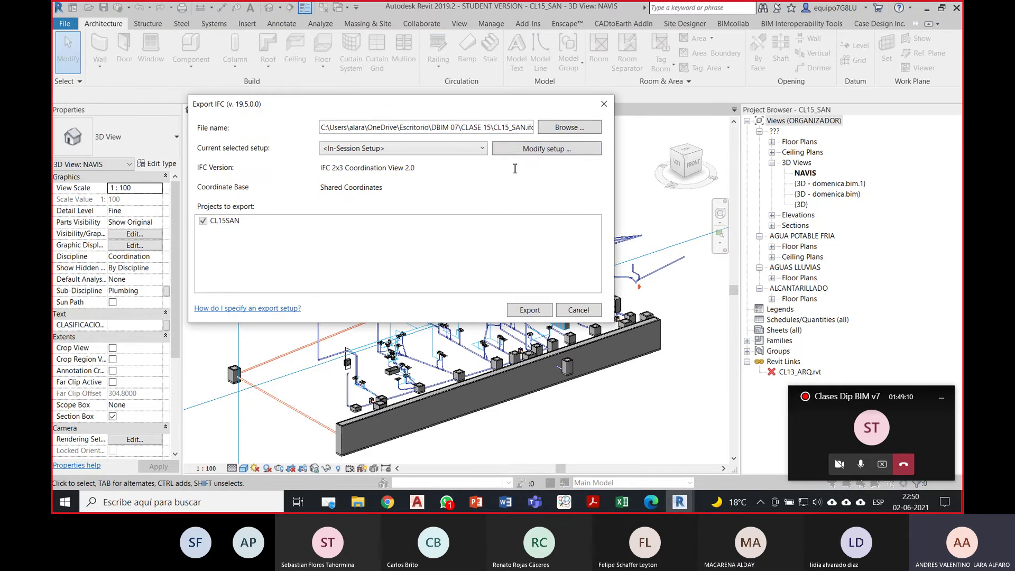
# Step: Set the IFC export setup to Medium level of detail, storing IFC GUIDs and including site elevation
pyautogui.click(515, 151)
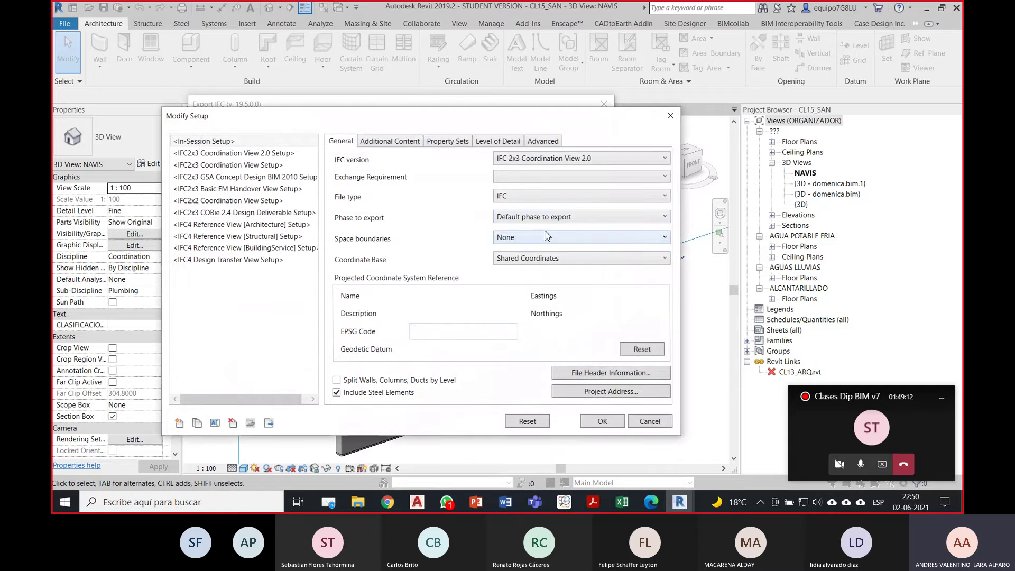
pyautogui.click(403, 141)
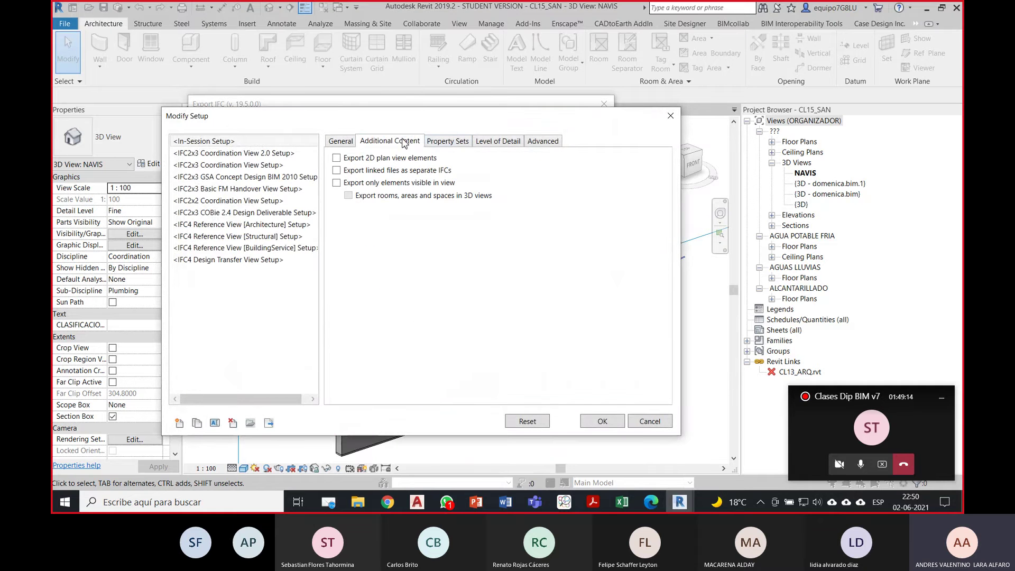
pyautogui.click(445, 144)
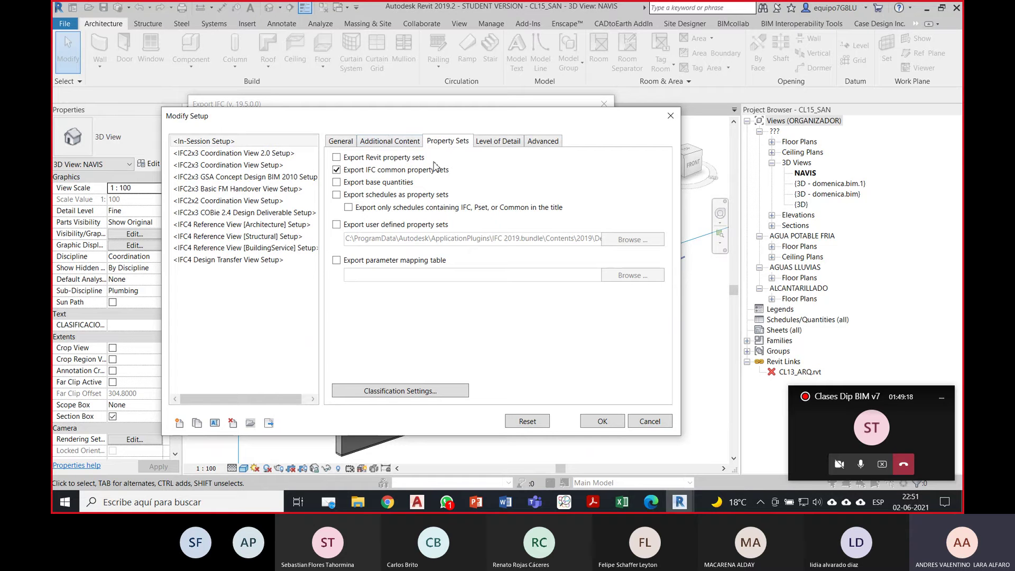
pyautogui.click(496, 141)
pyautogui.click(587, 161)
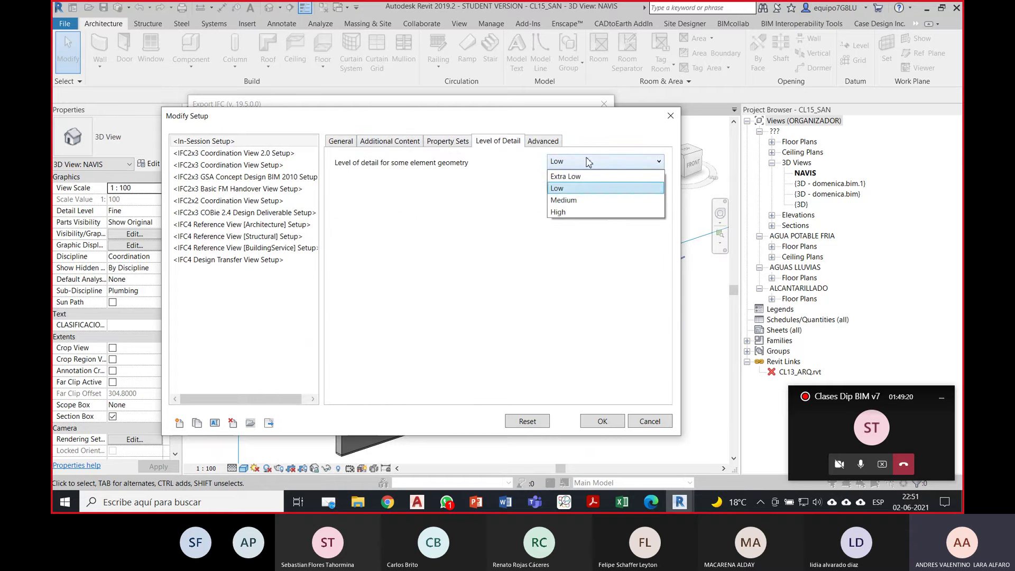
pyautogui.click(581, 200)
pyautogui.click(560, 143)
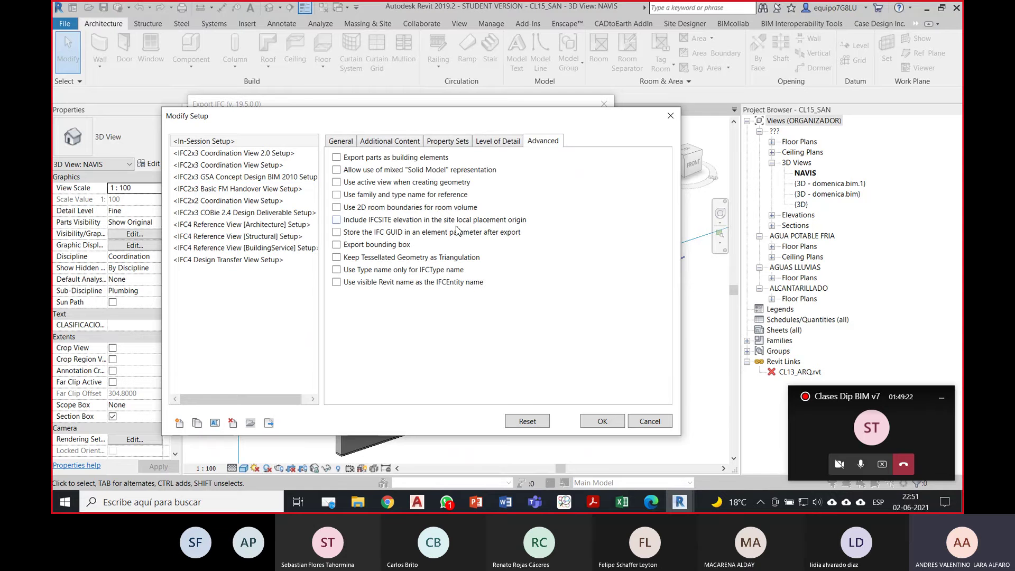
pyautogui.click(362, 238)
pyautogui.click(412, 222)
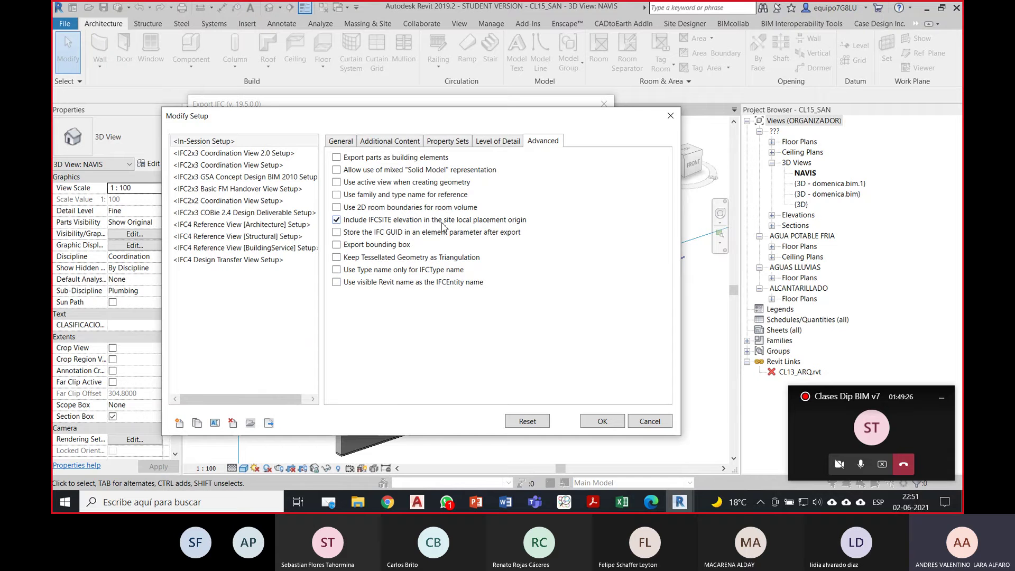
pyautogui.click(603, 421)
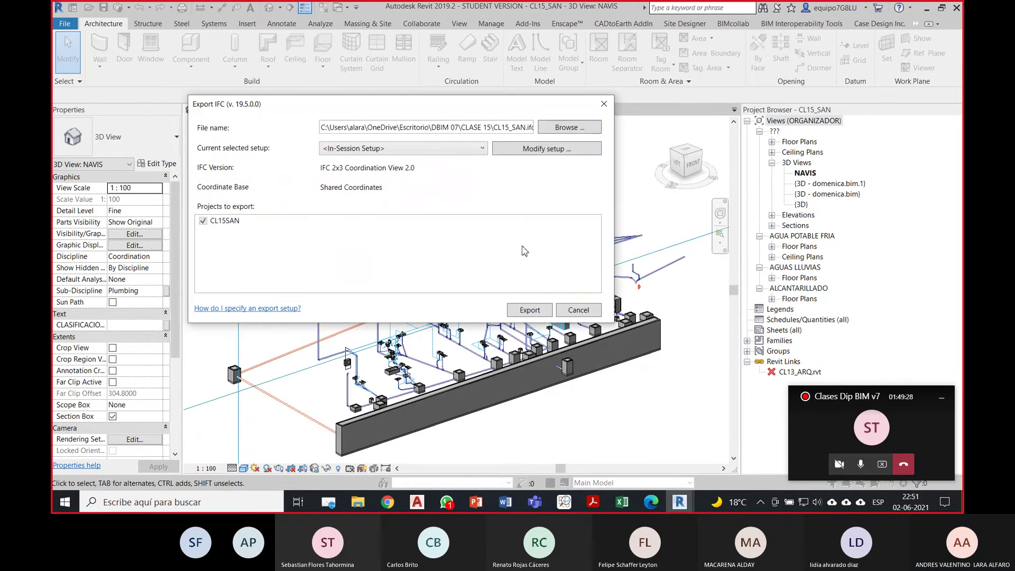
# Step: Save the export to the Archivos IFC folder with '_IFC' added to the file name, and export
pyautogui.click(565, 129)
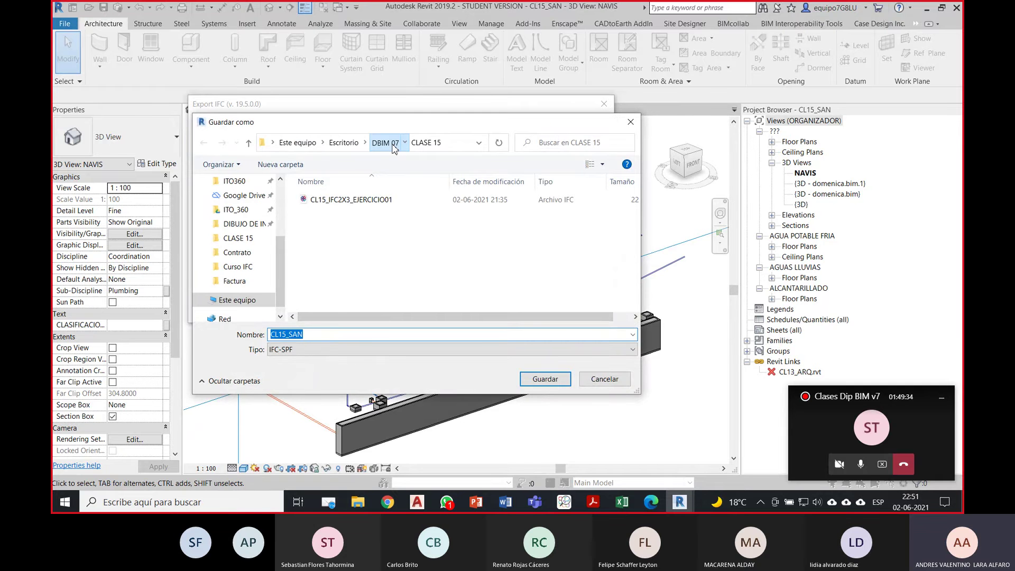
pyautogui.click(385, 142)
pyautogui.doubleClick(327, 228)
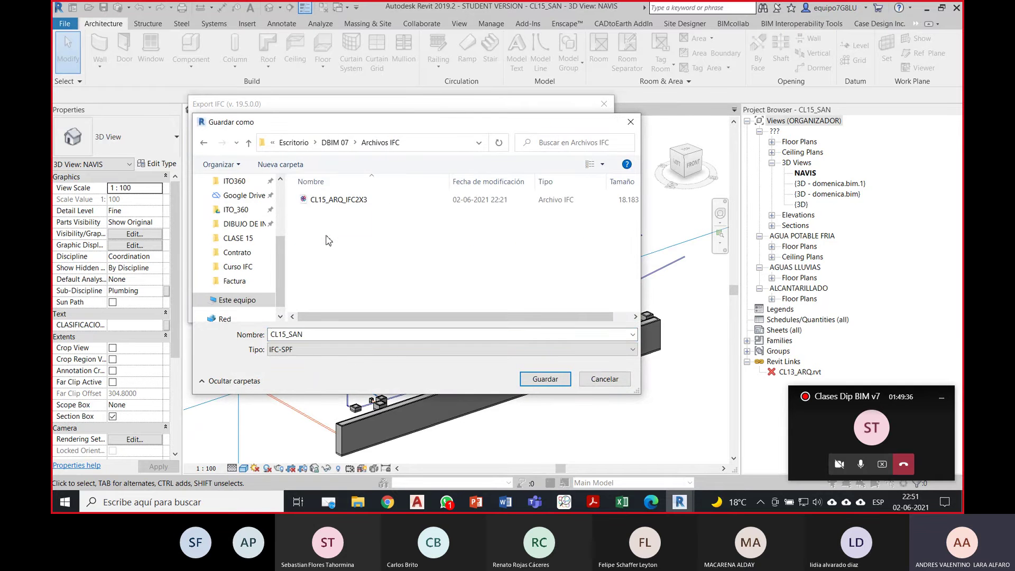
pyautogui.click(332, 333)
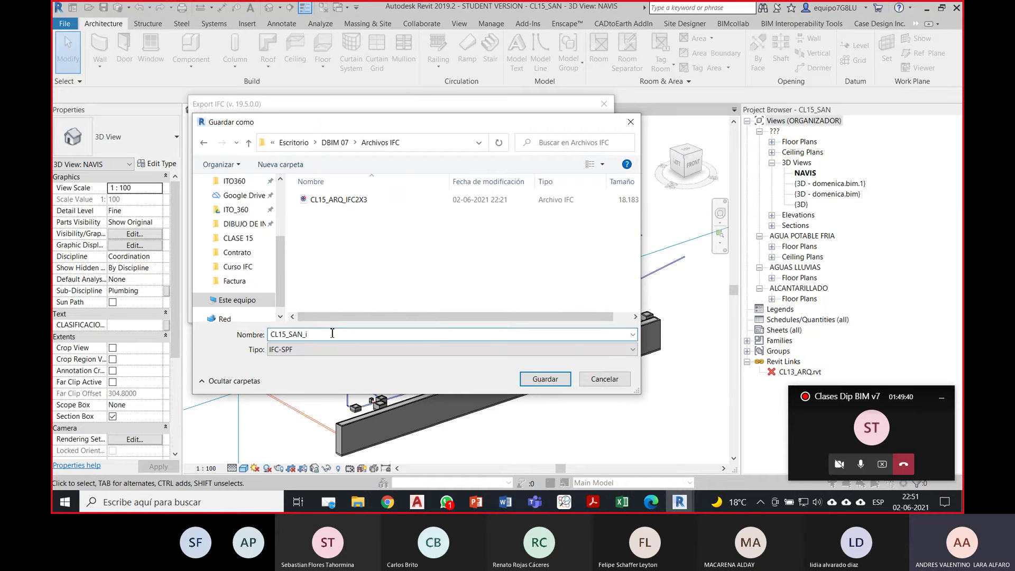
pyautogui.write('_IFC2X3')
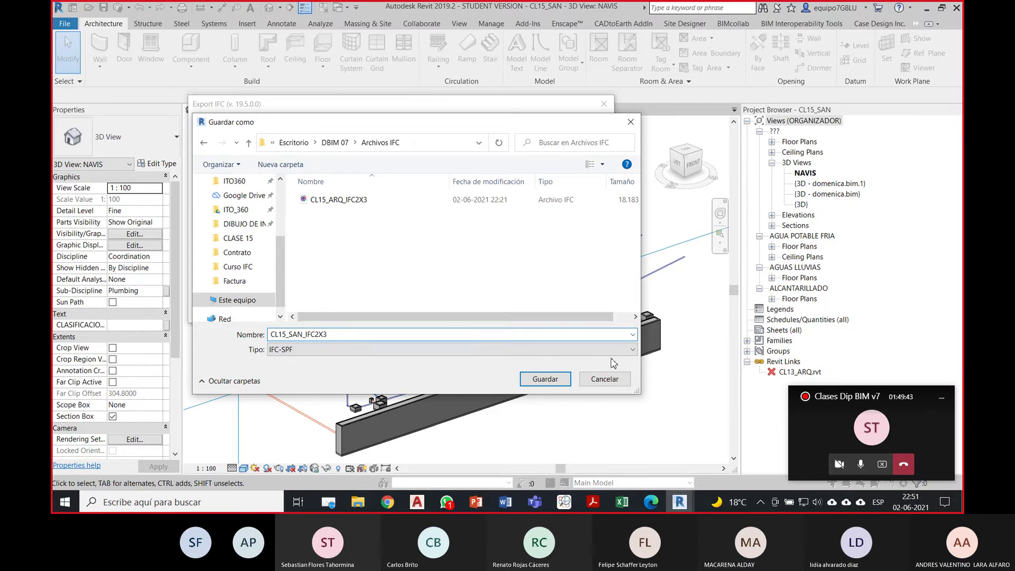
pyautogui.click(545, 379)
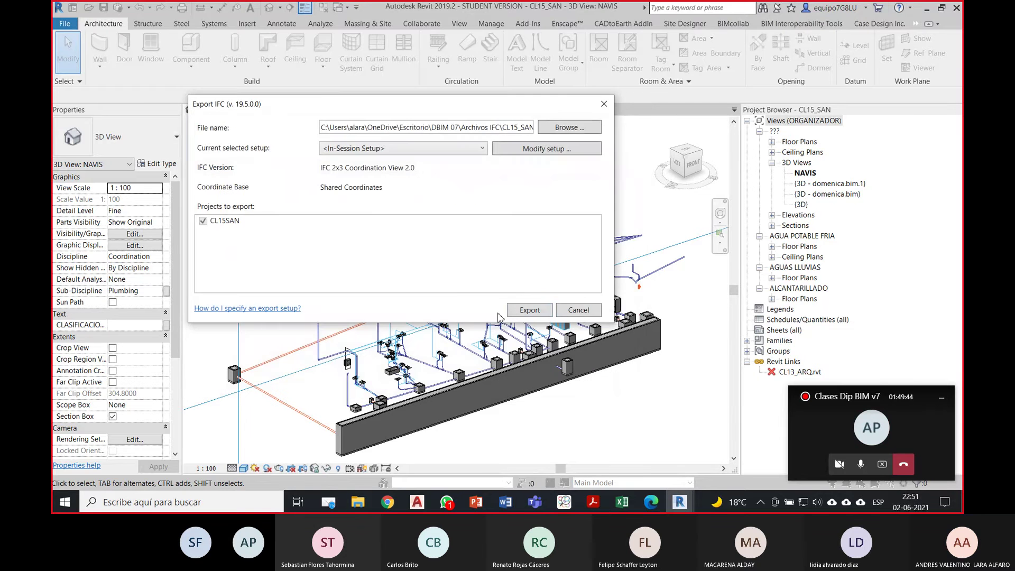
pyautogui.click(523, 312)
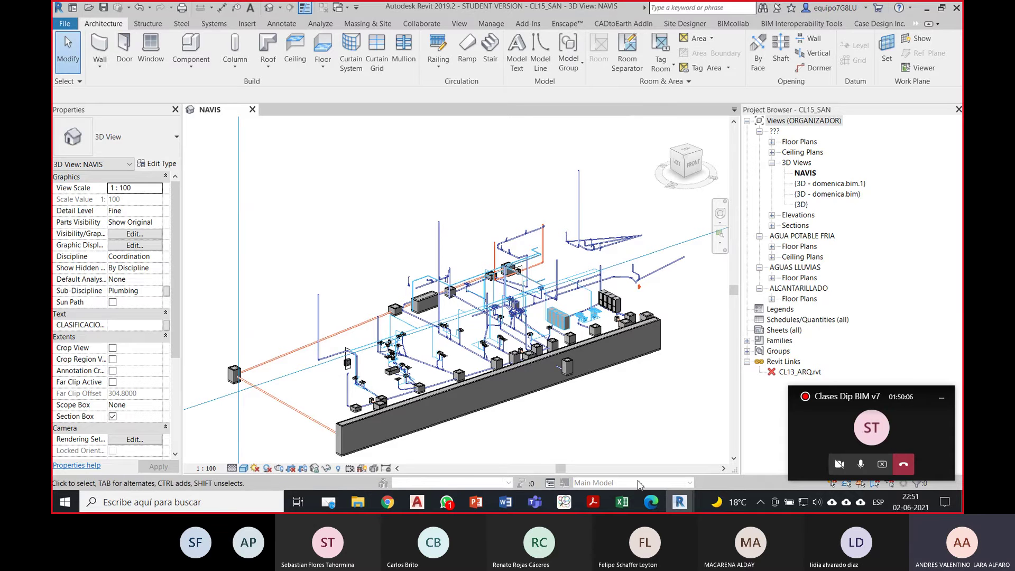
# Step: Add CL15_SAN_IFC2X3 to the open BIMcollab ZOOM project via File > Add to project
pyautogui.click(564, 502)
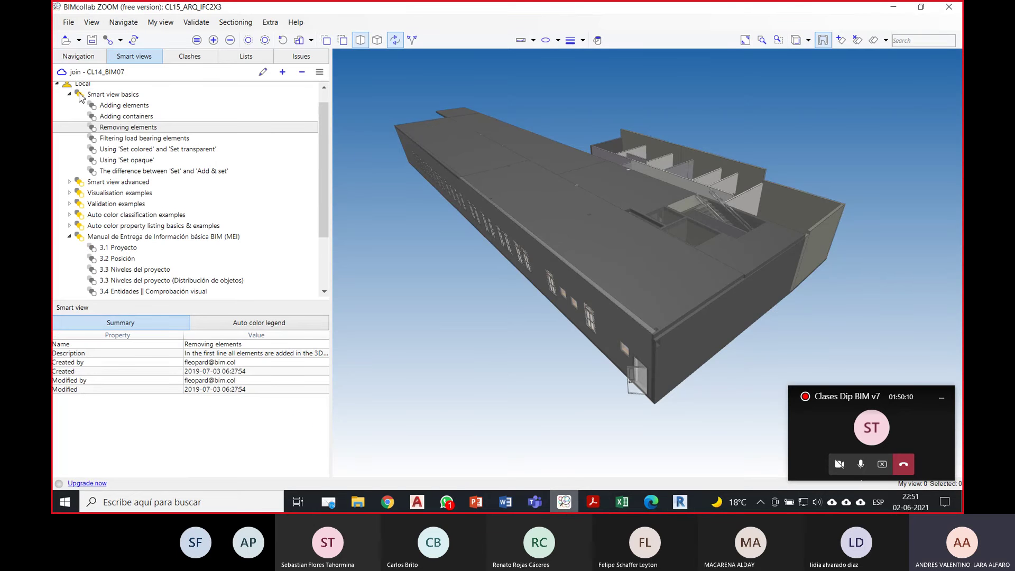
pyautogui.click(74, 24)
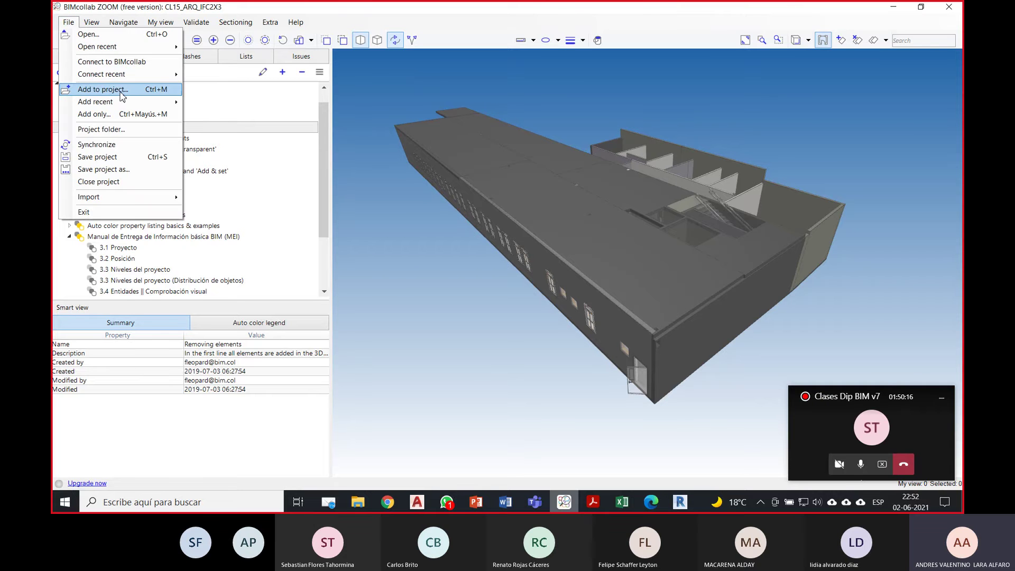
pyautogui.click(105, 89)
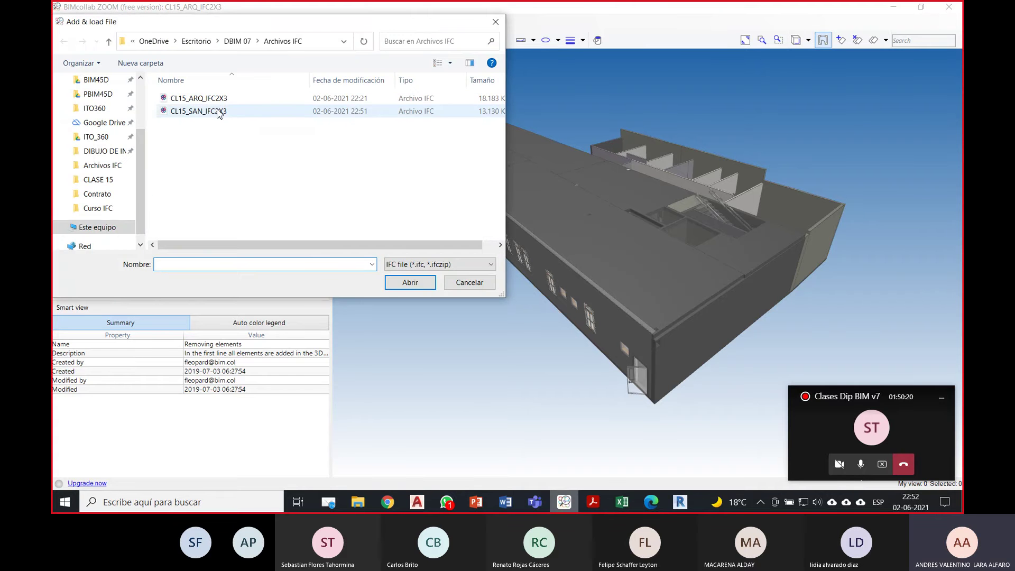
pyautogui.click(216, 111)
pyautogui.click(410, 283)
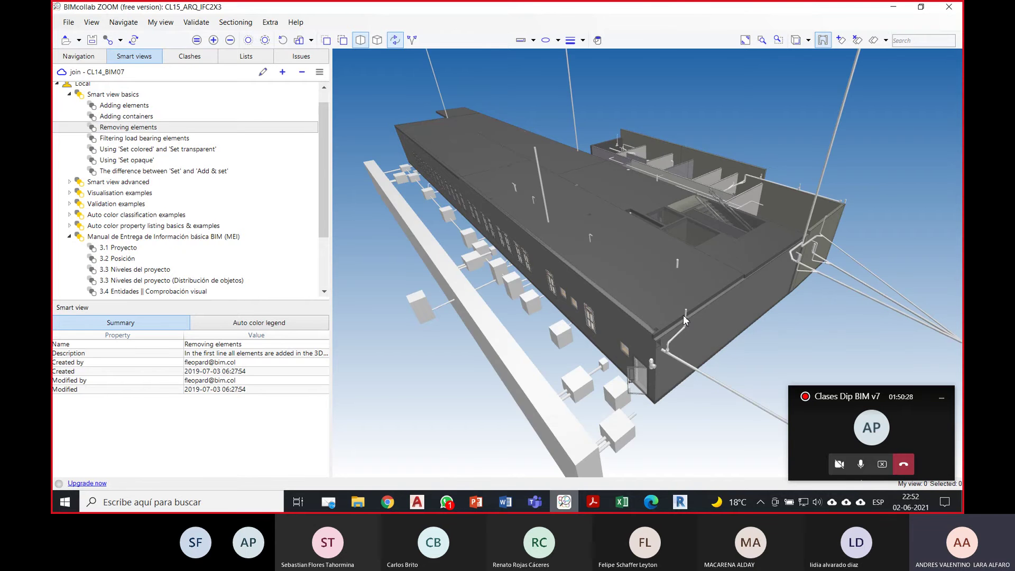
# Step: Orbit the federated building and sanitary model to view the window facade
pyautogui.moveTo(556, 324); pyautogui.dragTo(576, 282)
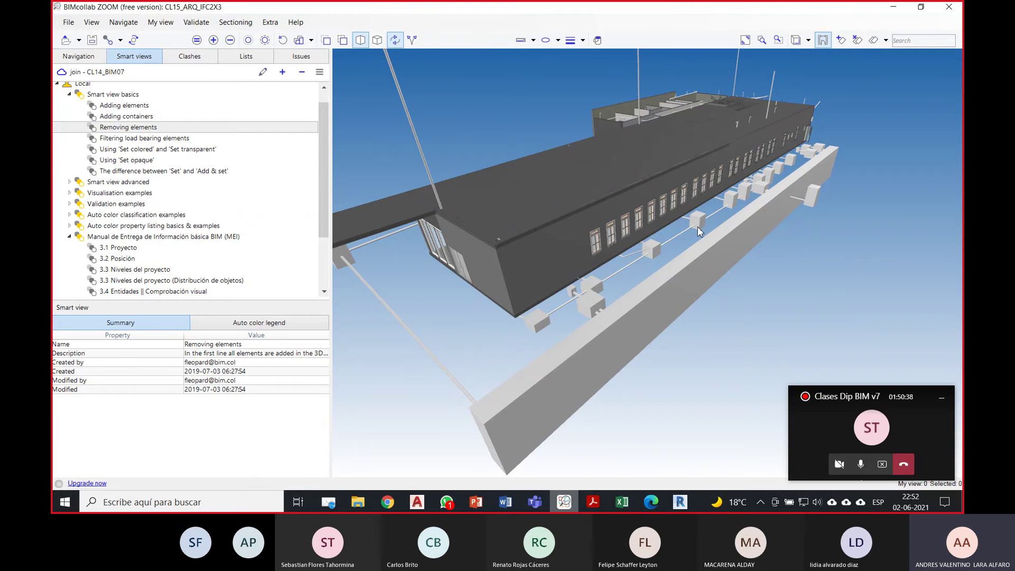
pyautogui.moveTo(617, 278)
pyautogui.mouseDown()
pyautogui.moveTo(698, 248)
pyautogui.moveTo(611, 283)
pyautogui.mouseUp()
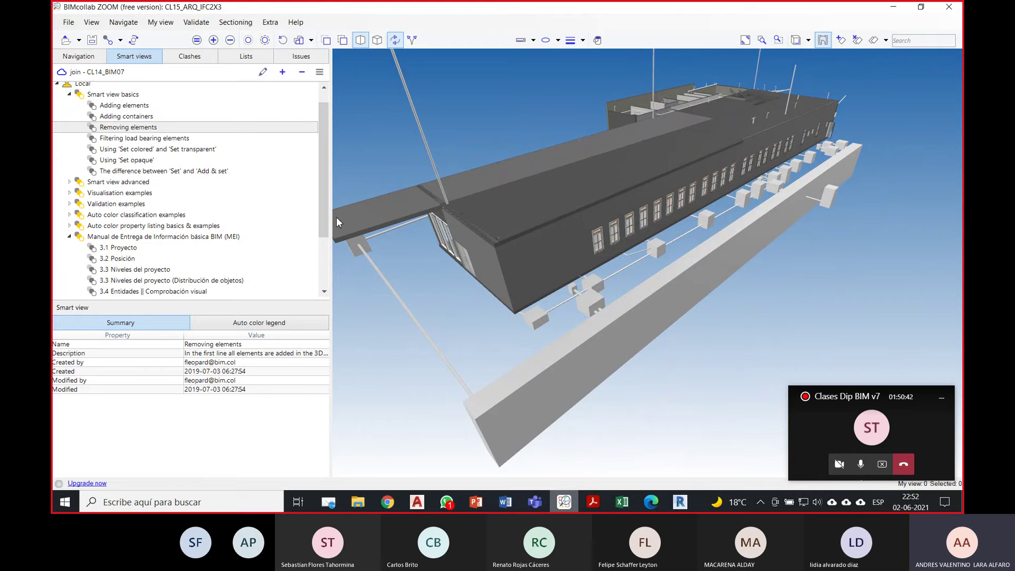
pyautogui.moveTo(321, 213); pyautogui.dragTo(325, 257)
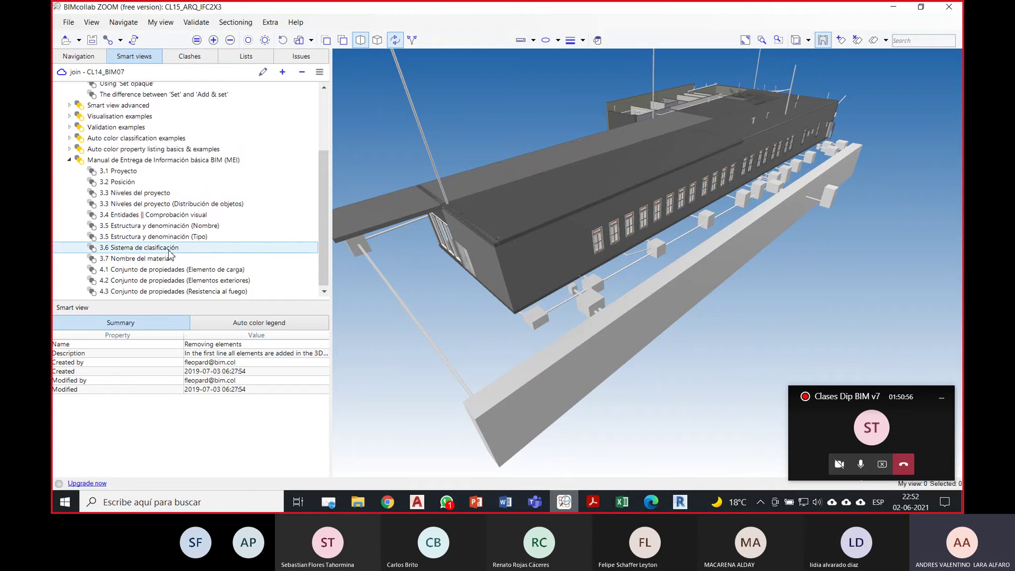
# Step: Apply the '3.4 Entidades || Comprobación visual' smart view, orbit the coloured model, then switch to Excel
pyautogui.click(186, 215)
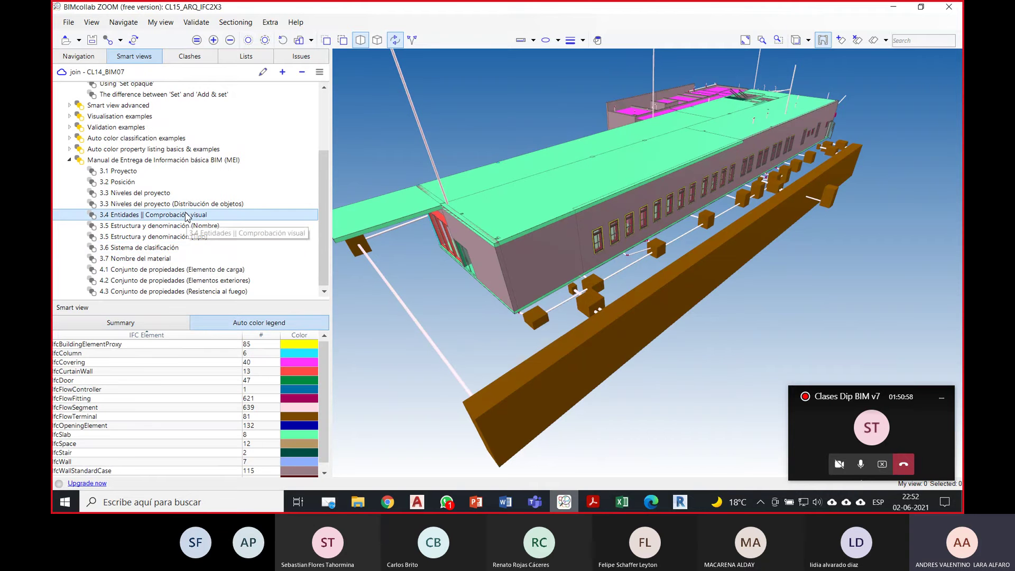
pyautogui.moveTo(323, 371); pyautogui.dragTo(324, 389)
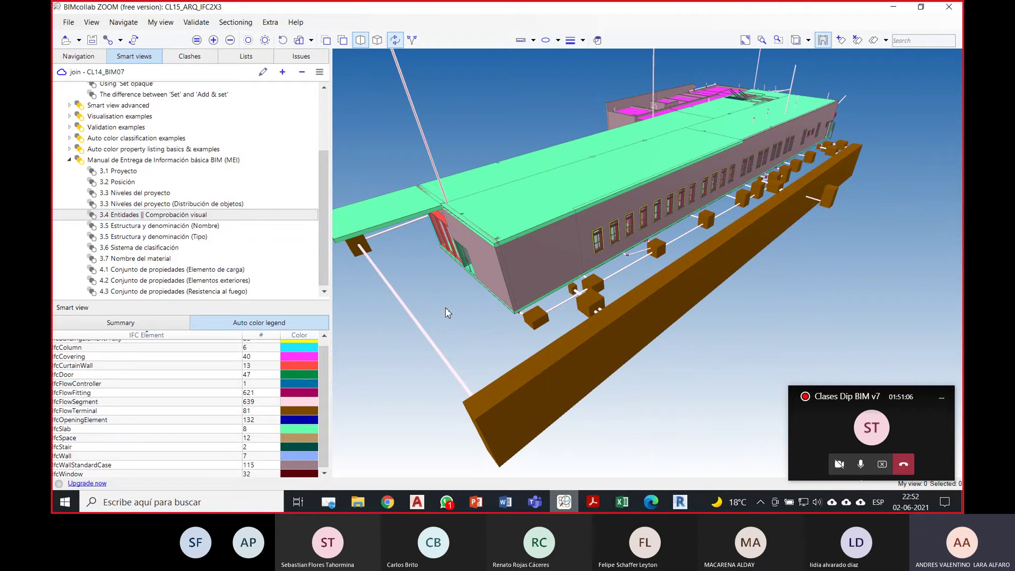
pyautogui.moveTo(446, 312); pyautogui.dragTo(454, 313)
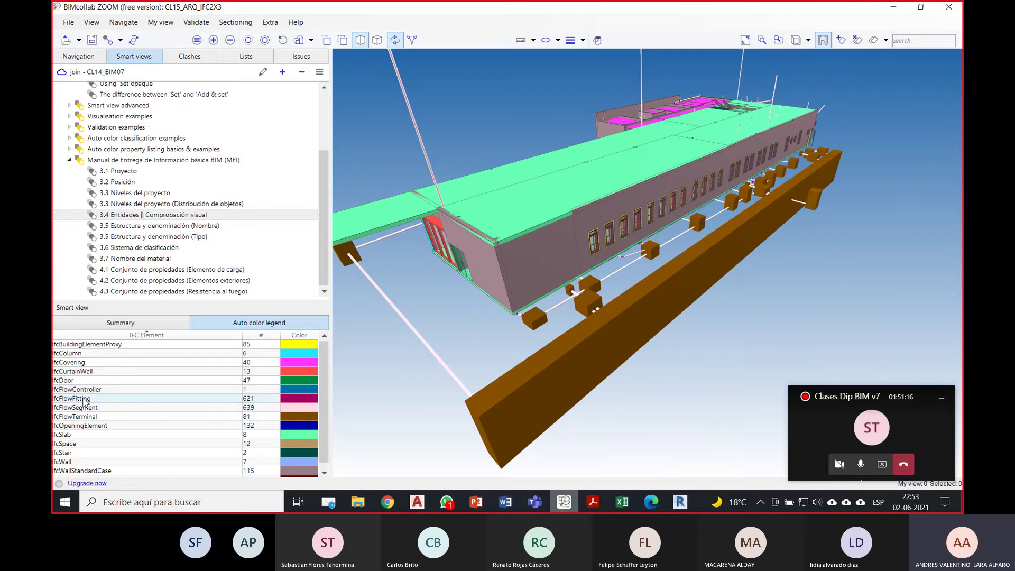
pyautogui.moveTo(406, 297); pyautogui.dragTo(447, 303)
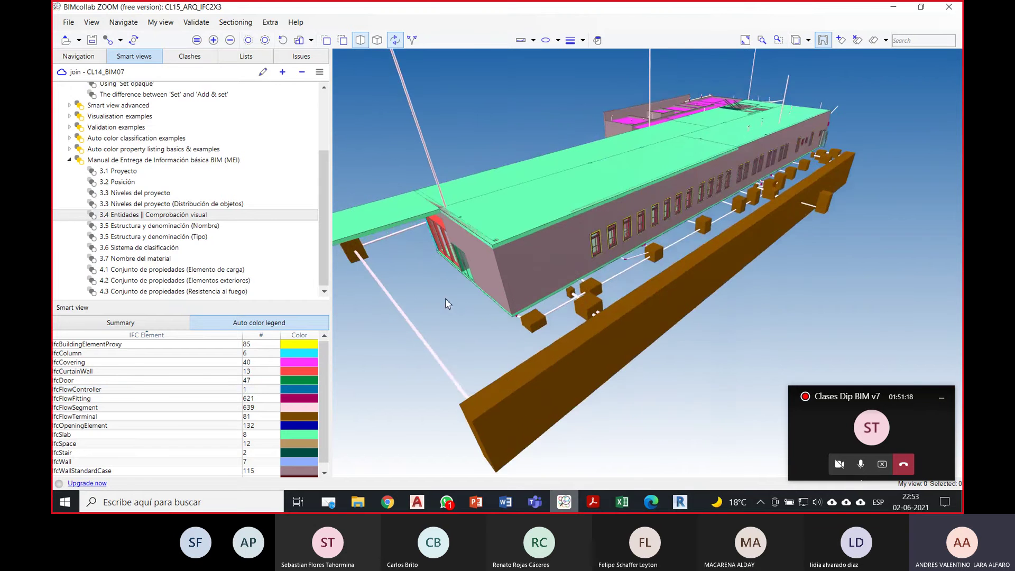
pyautogui.click(621, 502)
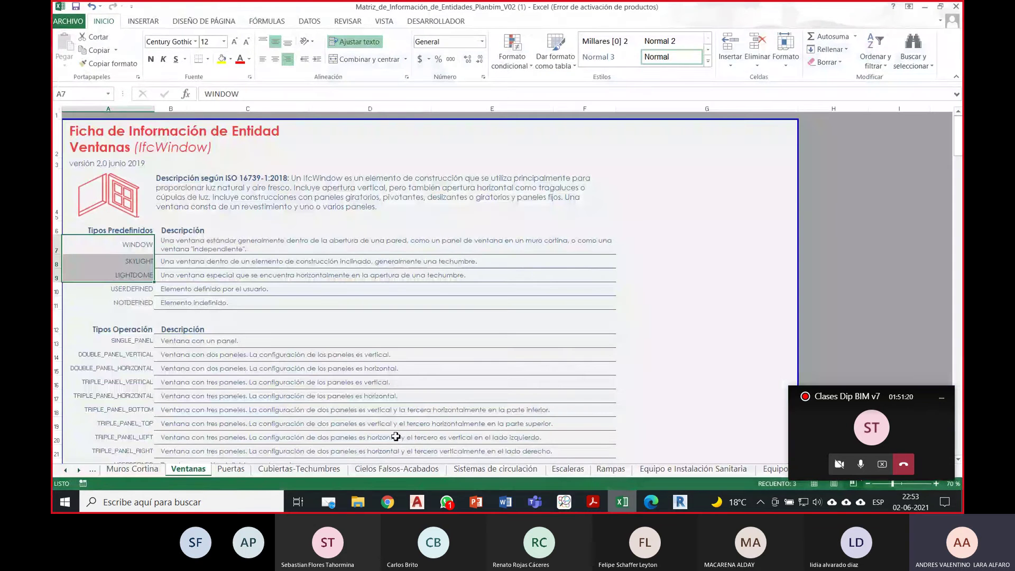
# Step: Scroll through the Equipo e Instalación Sanitaria sheet's parameters, then minimize Excel
pyautogui.click(706, 470)
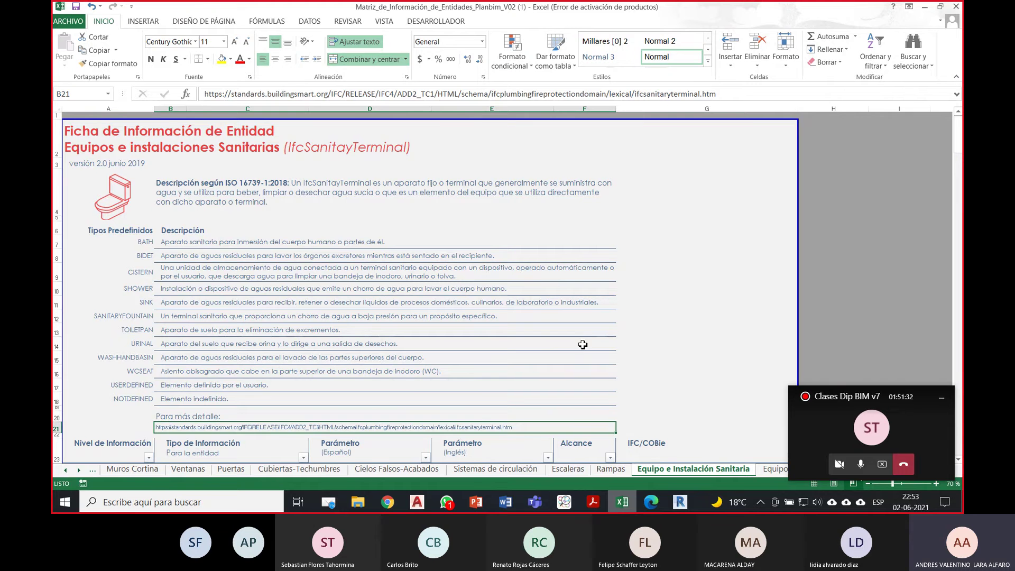
pyautogui.click(845, 392)
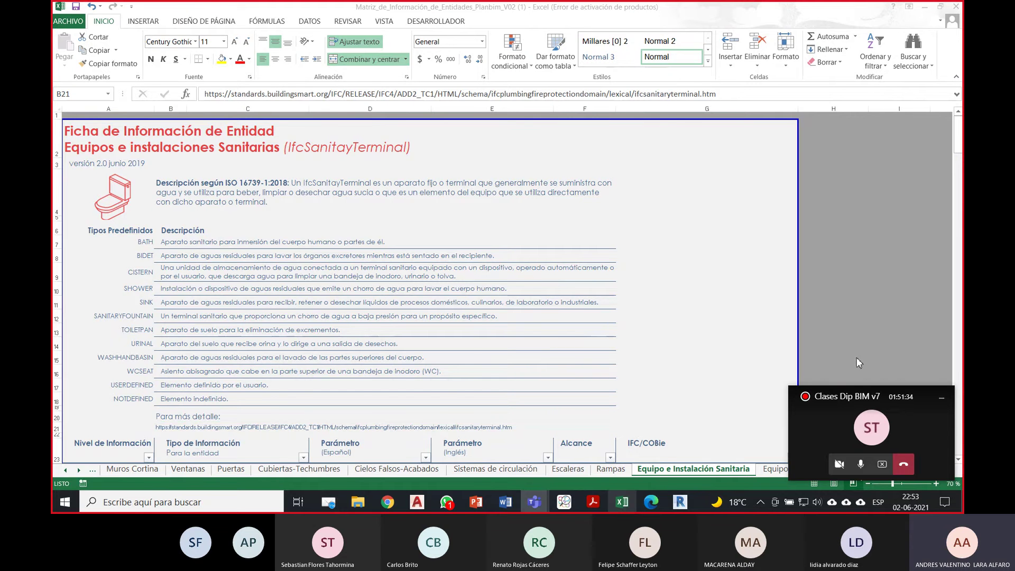
pyautogui.scroll(-3, 482, 318)
pyautogui.scroll(3, 482, 318)
pyautogui.scroll(-3, 463, 275)
pyautogui.scroll(-2, 539, 304)
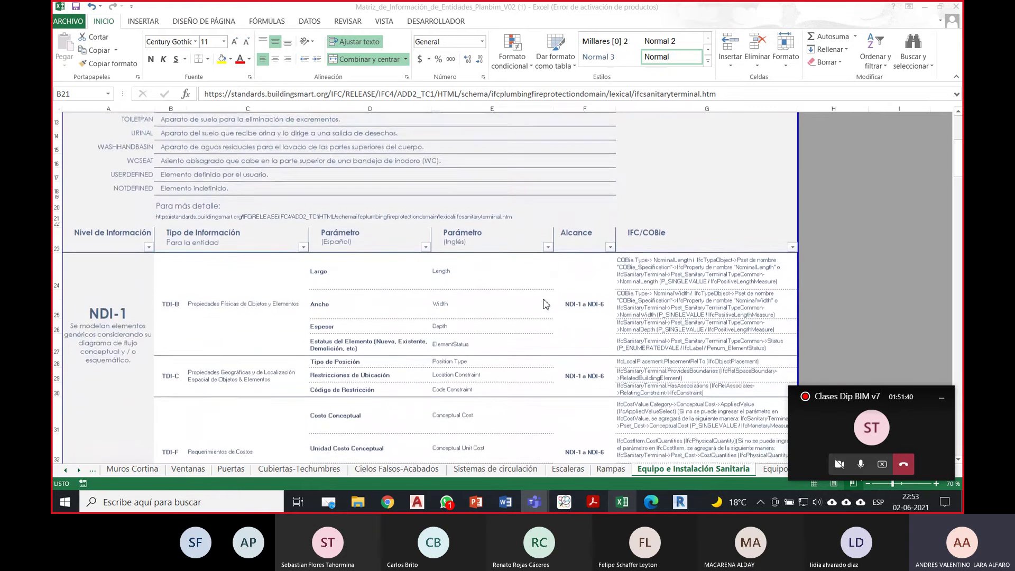
pyautogui.scroll(-1, 523, 307)
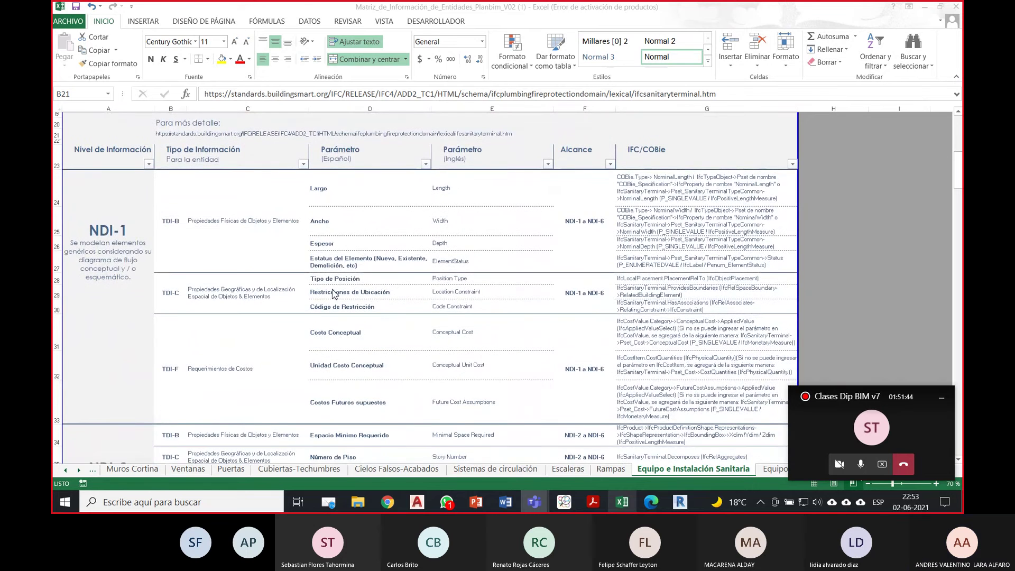
pyautogui.scroll(1, 334, 294)
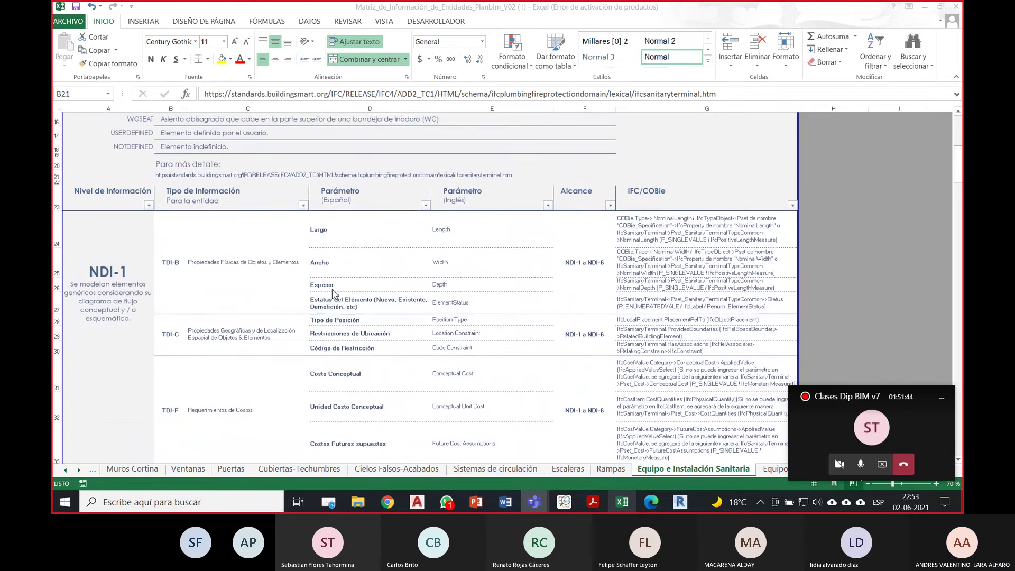
pyautogui.click(925, 9)
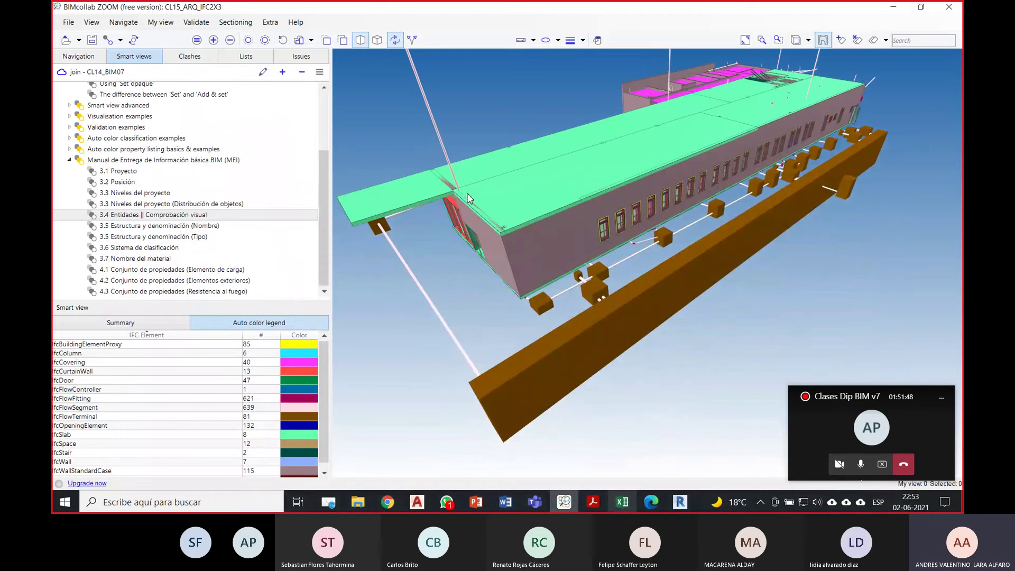
# Step: Orbit and zoom around the coloured pipes and terminal boxes below the building, then switch to Revit
pyautogui.moveTo(522, 242); pyautogui.dragTo(513, 216)
pyautogui.scroll(5, 515, 216)
pyautogui.scroll(2, 515, 215)
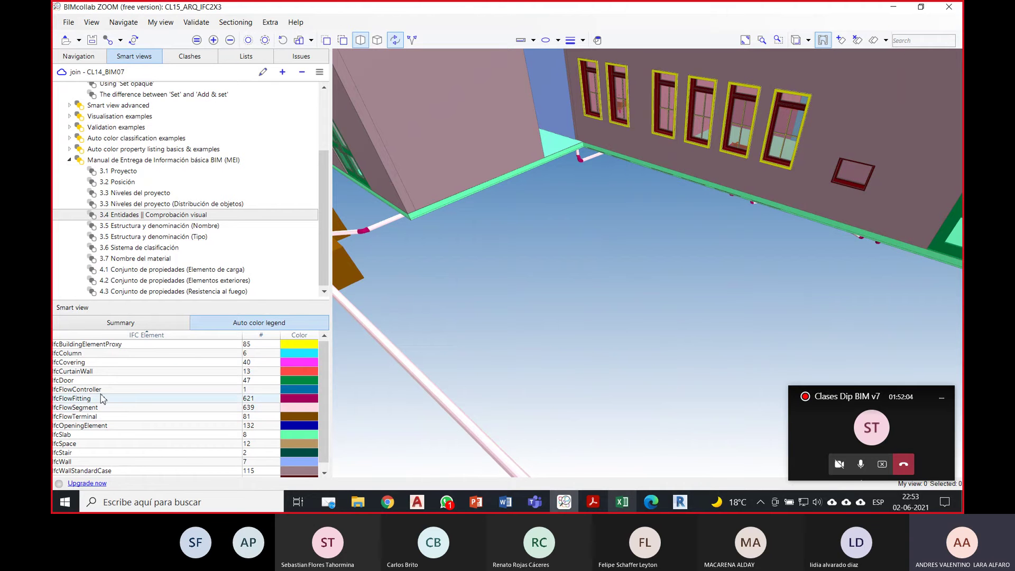
pyautogui.moveTo(471, 228); pyautogui.dragTo(765, 242)
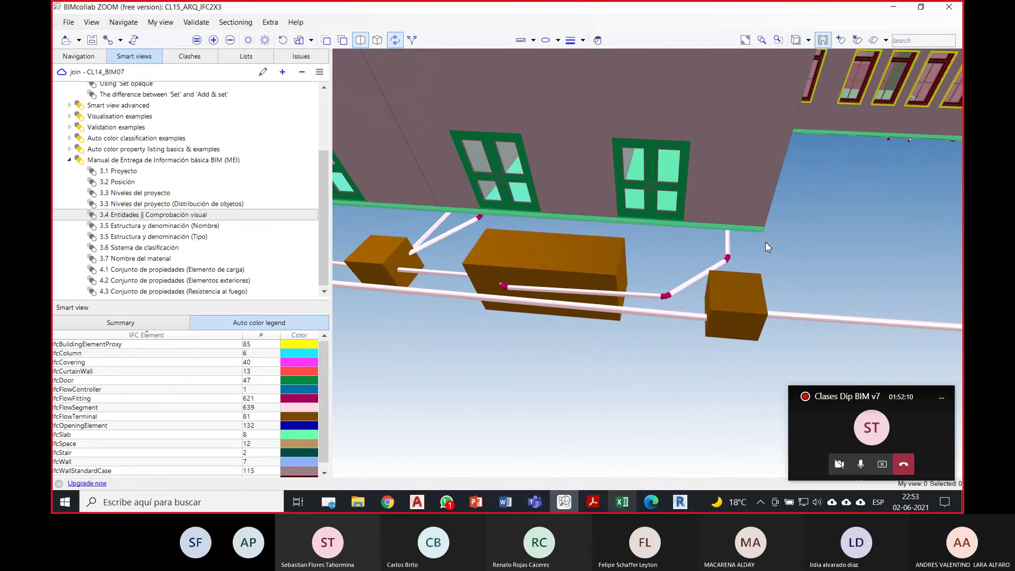
pyautogui.moveTo(750, 243); pyautogui.dragTo(545, 275)
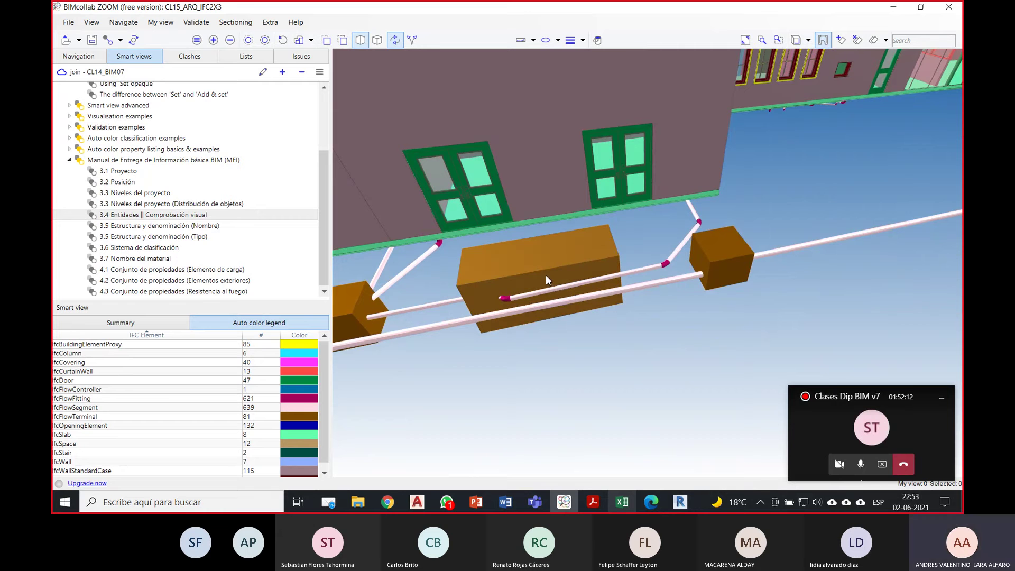
pyautogui.moveTo(534, 287); pyautogui.dragTo(570, 261, button='middle')
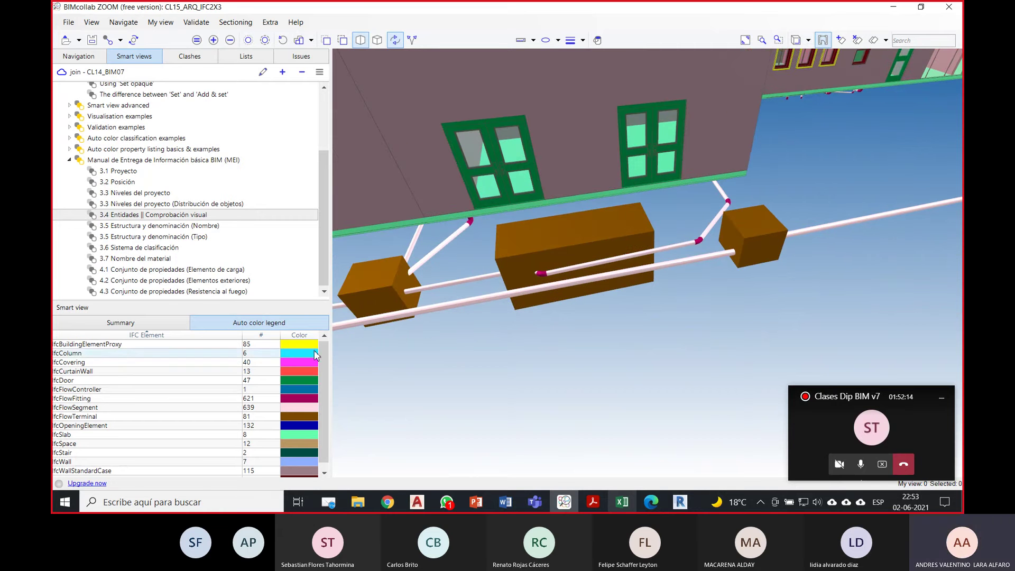
pyautogui.scroll(-1, 311, 359)
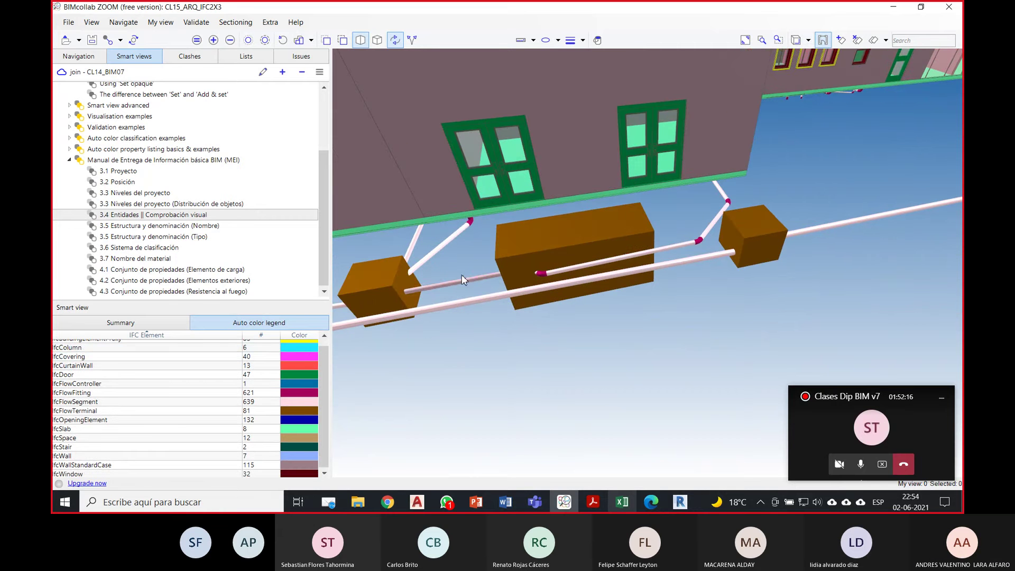
pyautogui.scroll(-5, 744, 236)
pyautogui.scroll(-3, 744, 236)
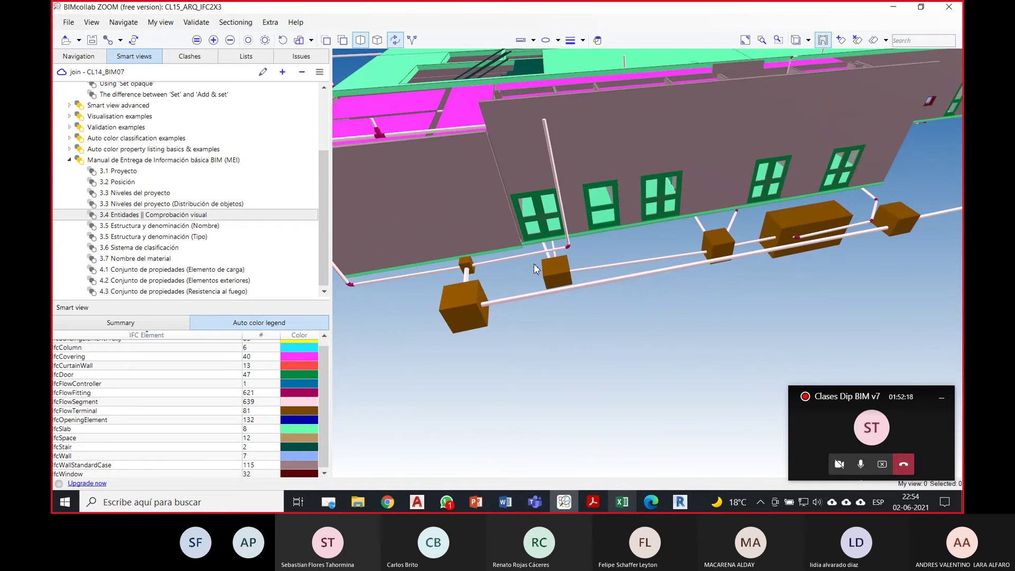
pyautogui.moveTo(744, 235); pyautogui.dragTo(659, 499)
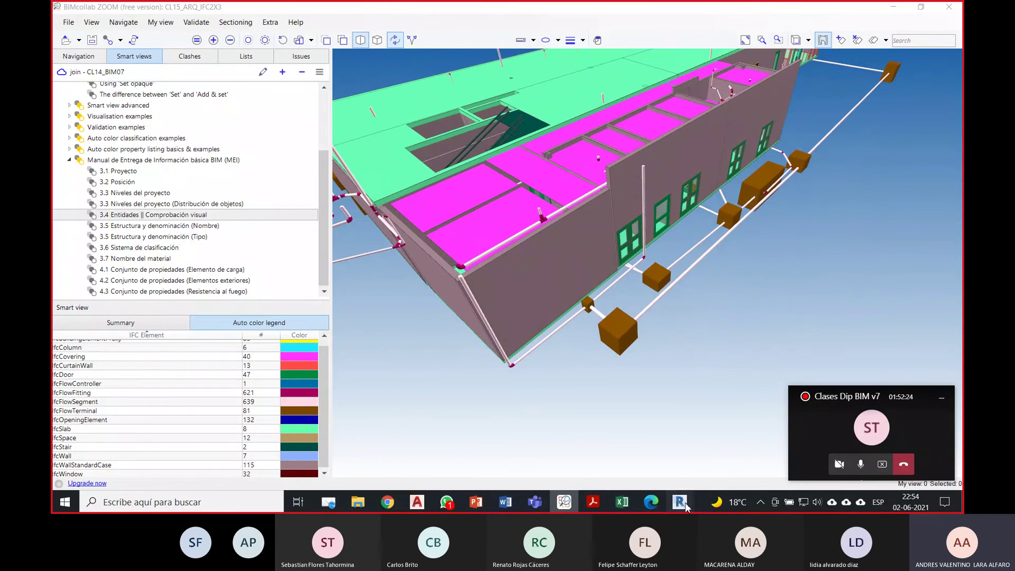
pyautogui.moveTo(683, 504)
pyautogui.click(610, 468)
pyautogui.scroll(5, 445, 397)
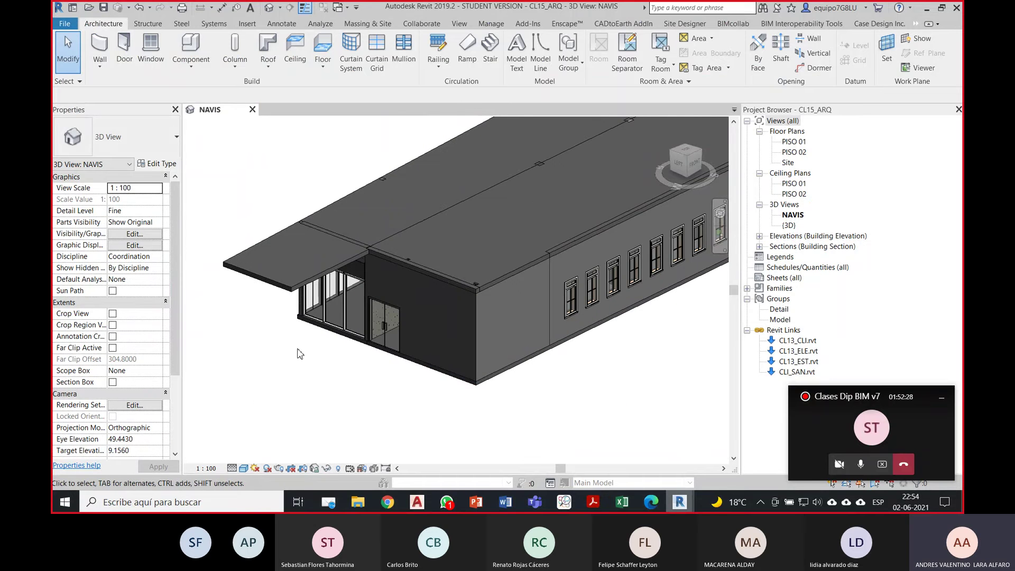
# Step: Orbit and zoom the Revit 3D view, then select the entrance curtain wall to see its Exterior Glazing type
pyautogui.keyDown('shift'); pyautogui.moveTo(272, 360); pyautogui.dragTo(476, 322, button='middle'); pyautogui.keyUp('shift')
pyautogui.scroll(3, 465, 289)
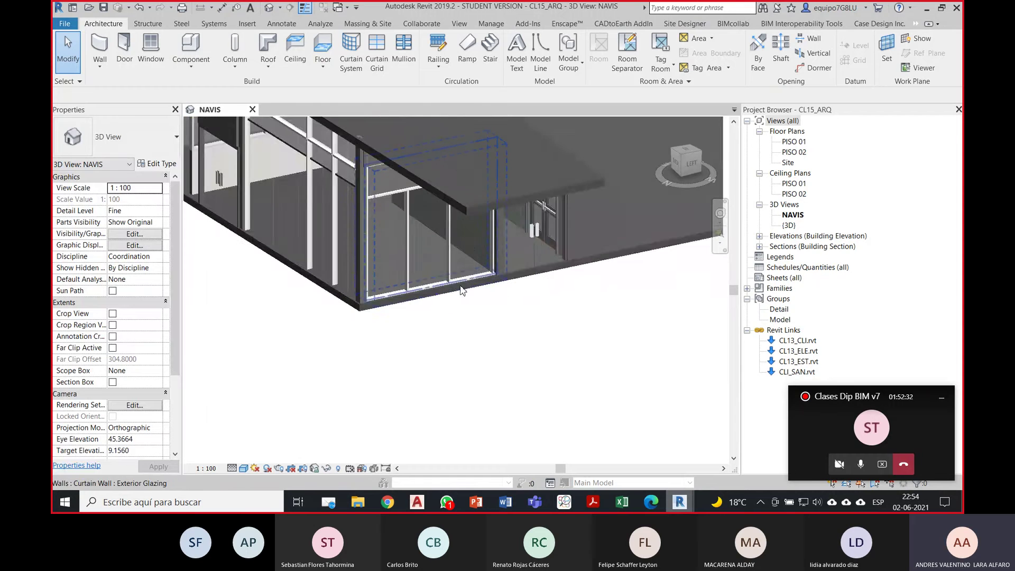
pyautogui.click(452, 287)
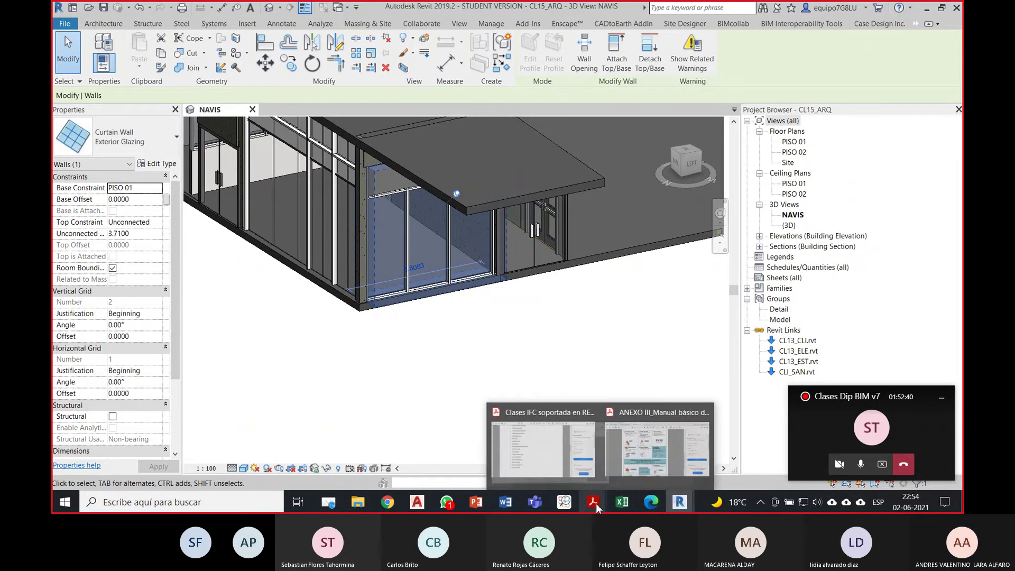
# Step: Back in ZOOM, select the entrance curtain walls in turn, including Exterior Glazing, to compare properties
pyautogui.click(564, 502)
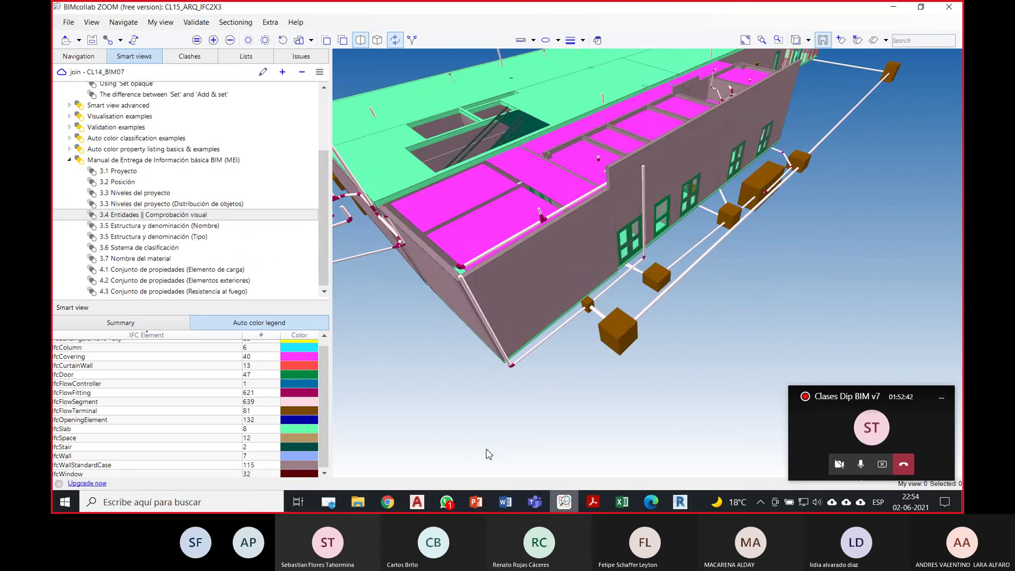
pyautogui.moveTo(528, 321); pyautogui.dragTo(585, 215)
pyautogui.click(587, 219)
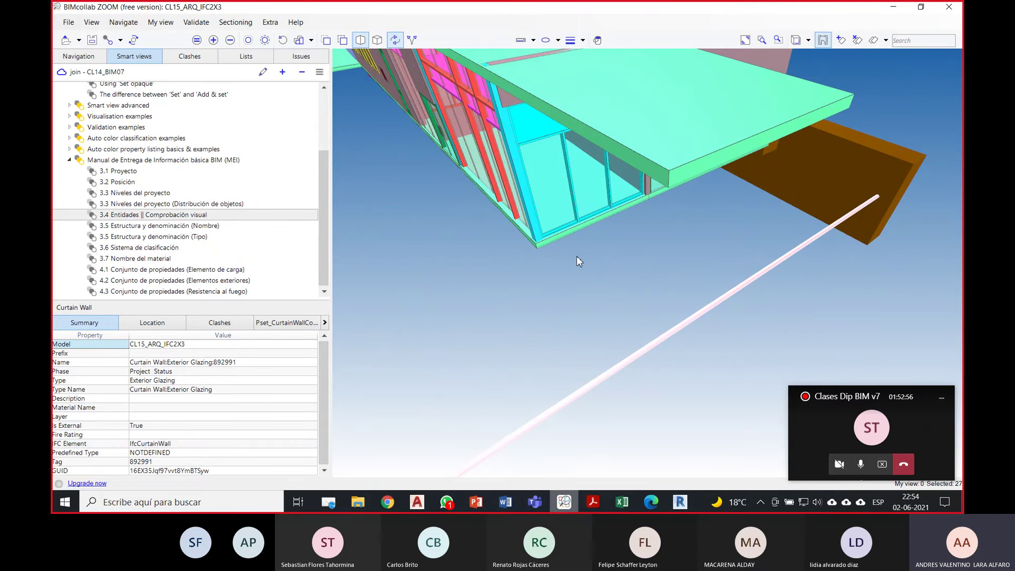
pyautogui.moveTo(576, 257); pyautogui.dragTo(588, 235)
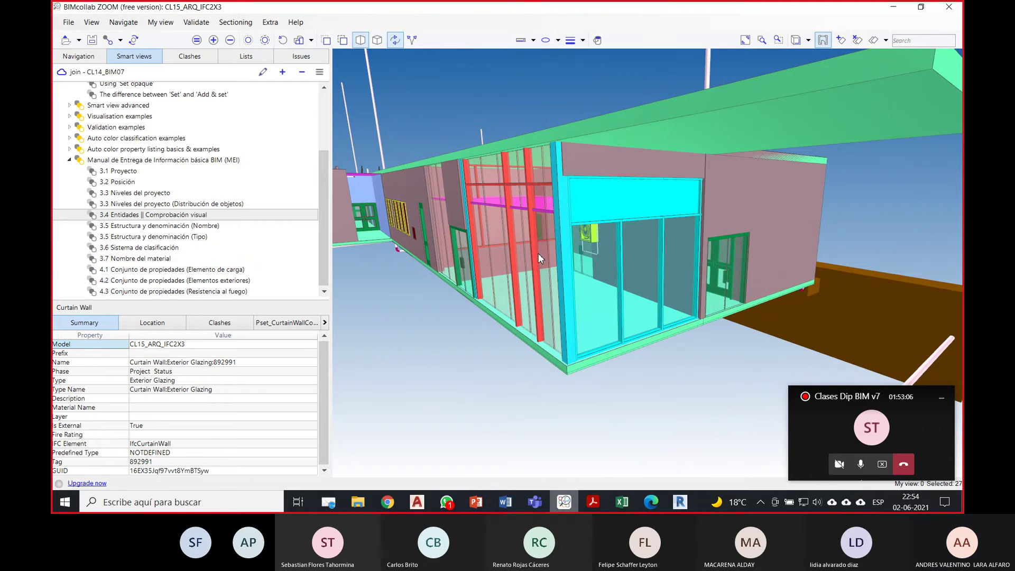
pyautogui.click(534, 327)
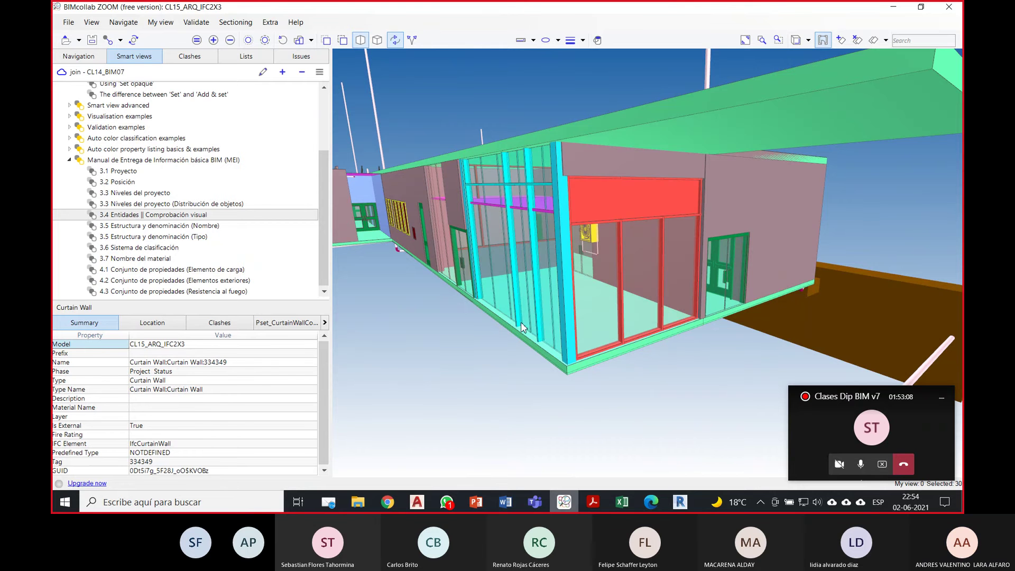
pyautogui.moveTo(535, 326); pyautogui.dragTo(463, 262)
pyautogui.click(517, 302)
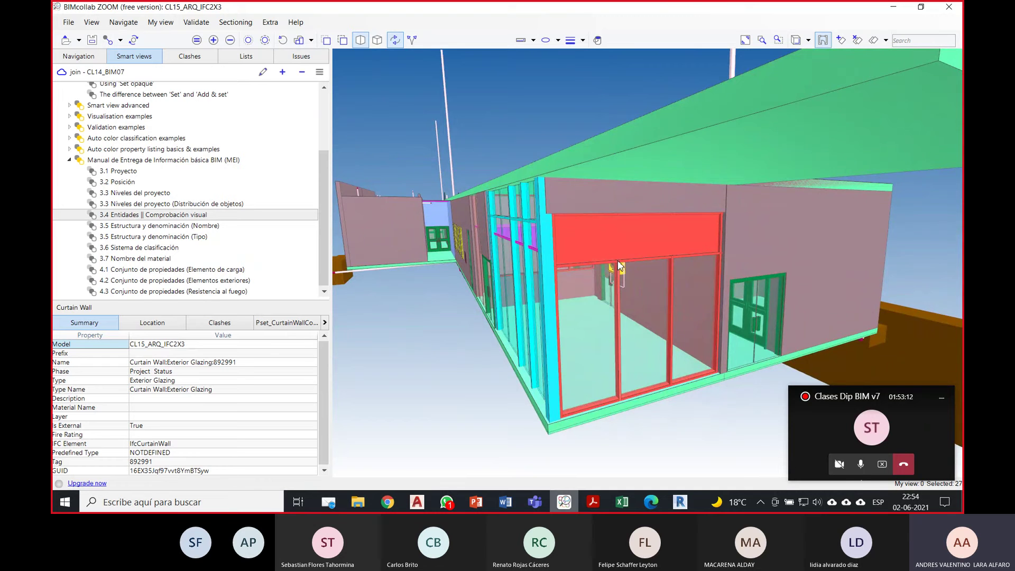
# Step: Zoom in and select Curtain Wall 334349, confirming it is also an IfcCurtainWall
pyautogui.moveTo(450, 308); pyautogui.dragTo(505, 295)
pyautogui.scroll(4, 561, 224)
pyautogui.click(573, 203)
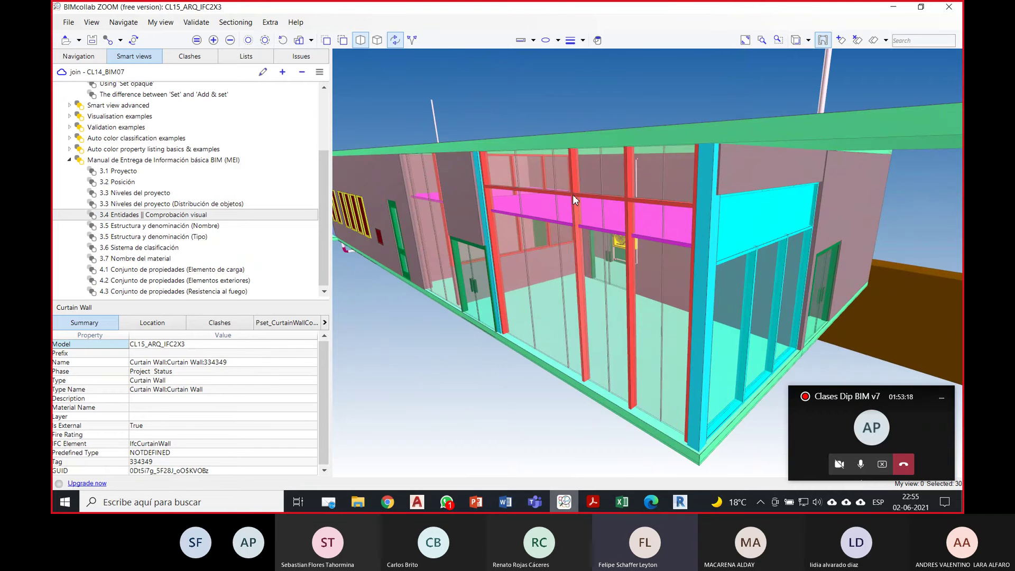
pyautogui.moveTo(420, 221); pyautogui.dragTo(734, 261)
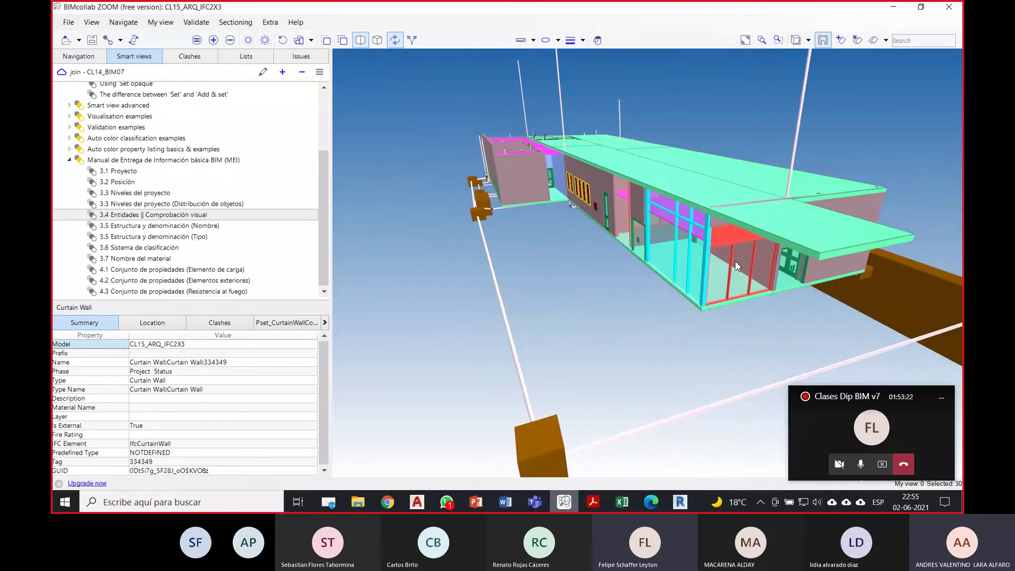
pyautogui.scroll(5, 735, 261)
pyautogui.scroll(1, 717, 272)
pyautogui.moveTo(717, 326); pyautogui.dragTo(667, 267)
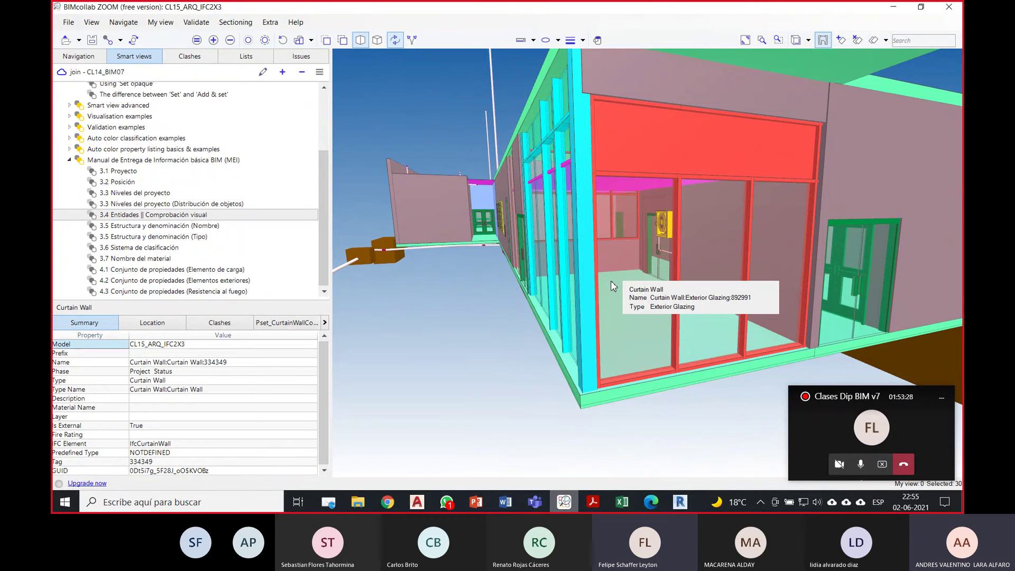
pyautogui.click(680, 502)
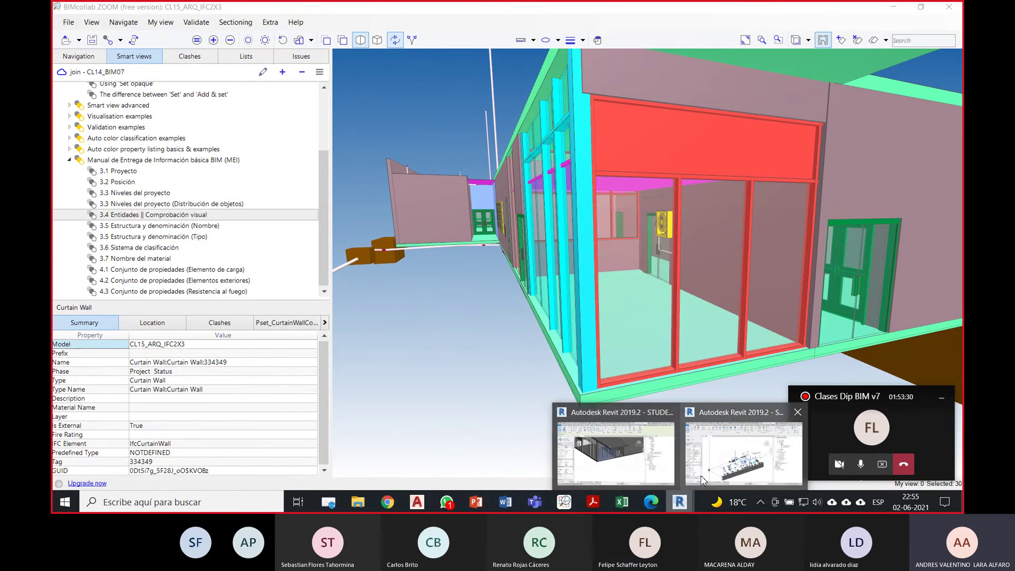
# Step: Open Revit's IFC export class mapping and start editing the Curtain Panels IFC class name
pyautogui.click(616, 453)
pyautogui.click(64, 24)
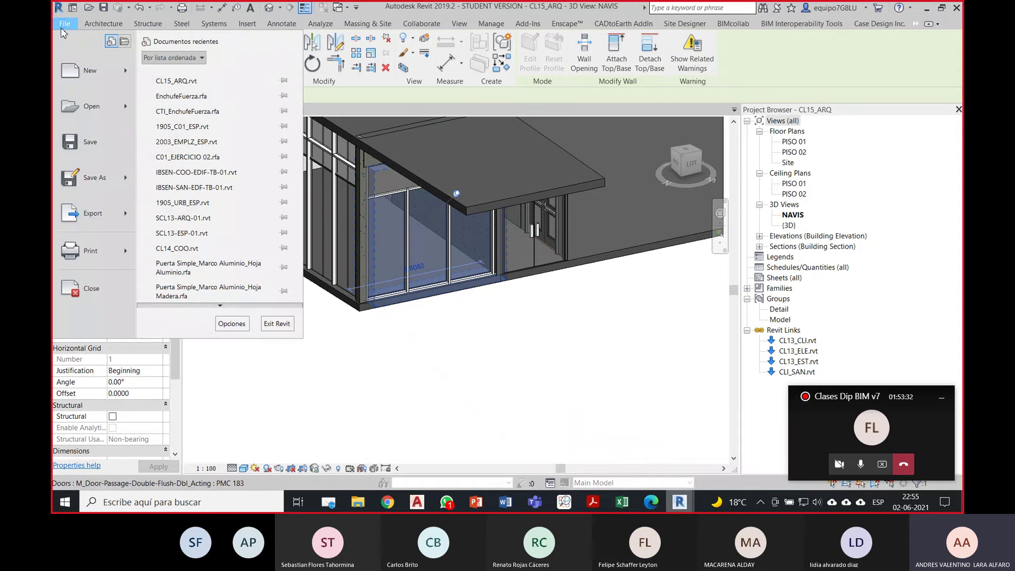
pyautogui.moveTo(101, 213)
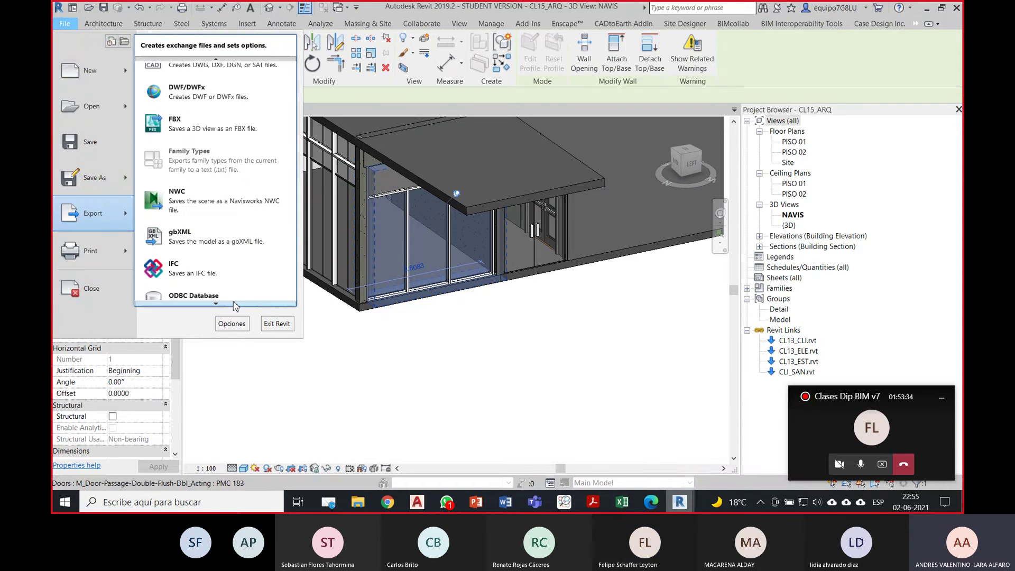
pyautogui.moveTo(239, 300)
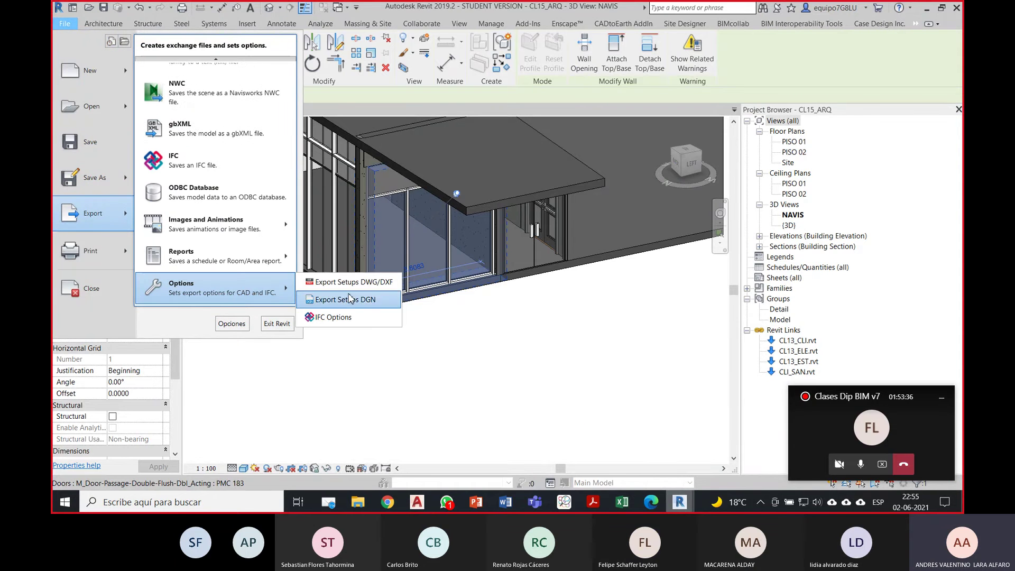
pyautogui.click(364, 319)
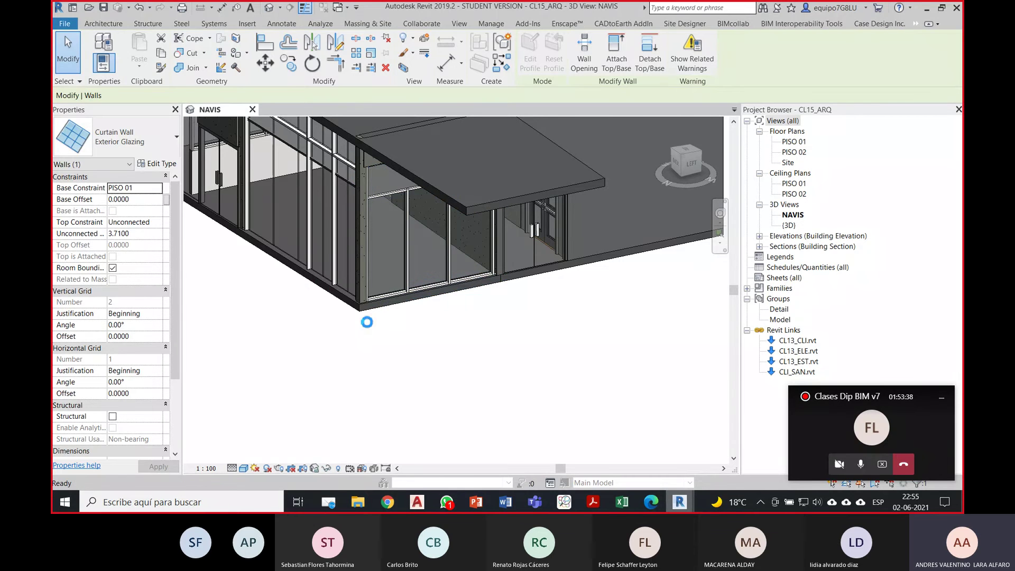
pyautogui.click(581, 297)
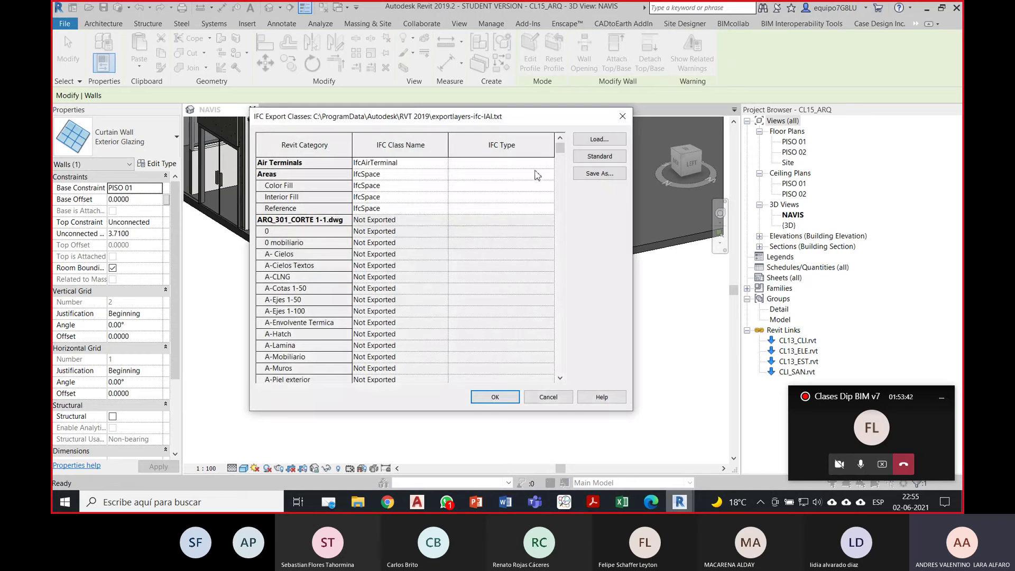
pyautogui.moveTo(560, 149); pyautogui.dragTo(519, 280)
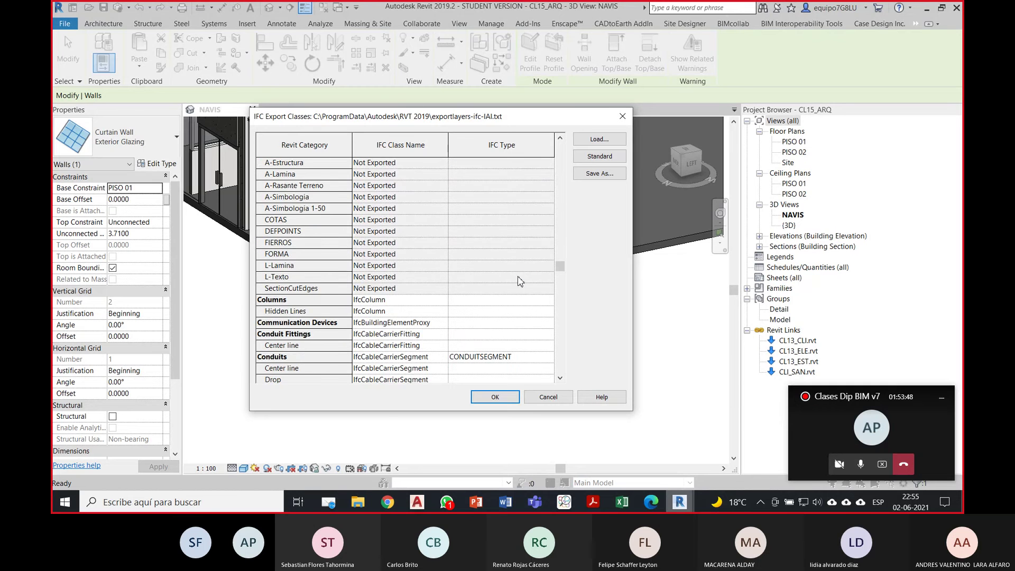
pyautogui.scroll(-4, 520, 280)
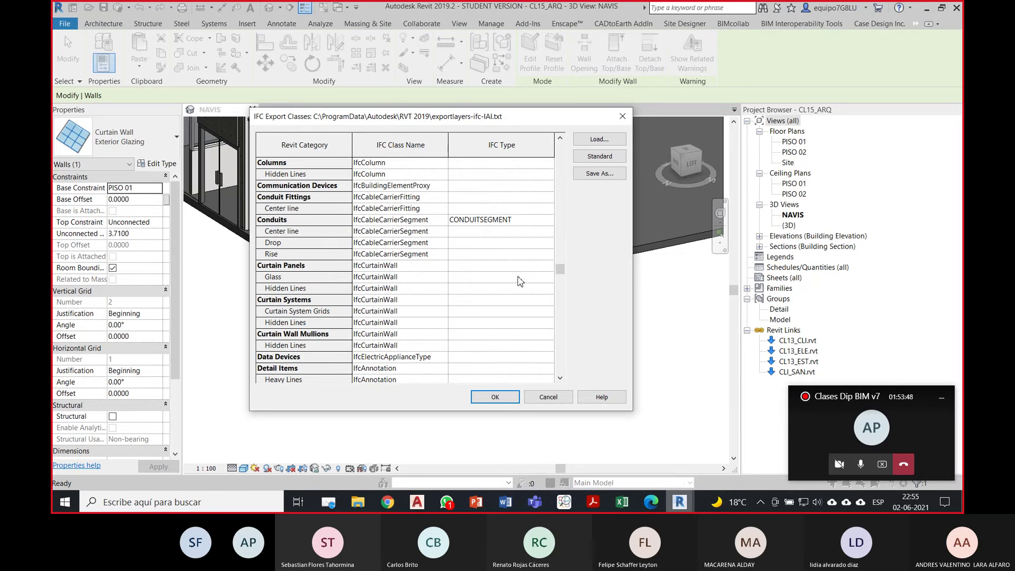
pyautogui.click(406, 266)
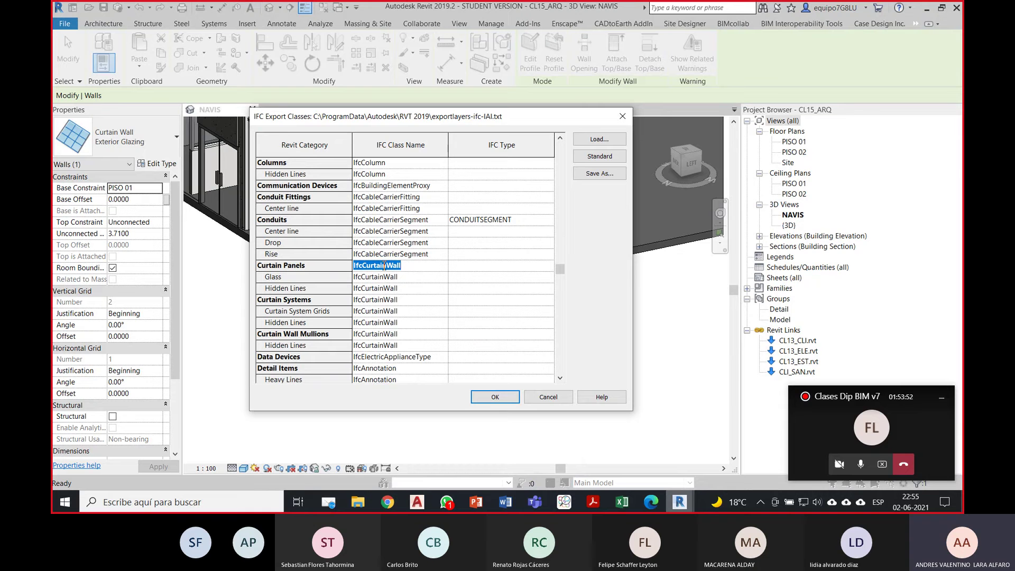
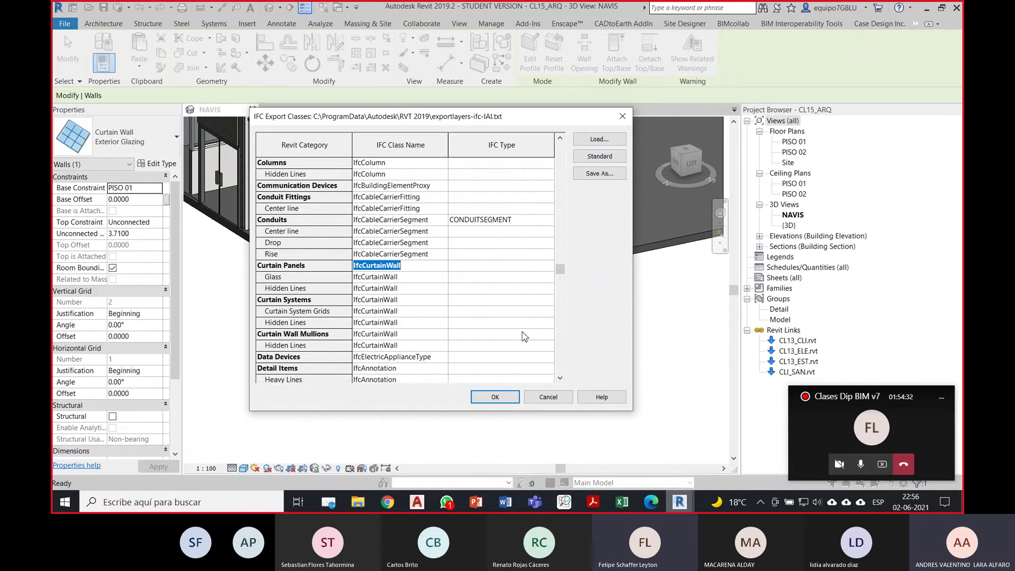
# Step: Cancel the IFC class mapping, then inspect the front, corner and small left curtain walls
pyautogui.click(544, 398)
pyautogui.moveTo(391, 348); pyautogui.dragTo(428, 414, button='middle')
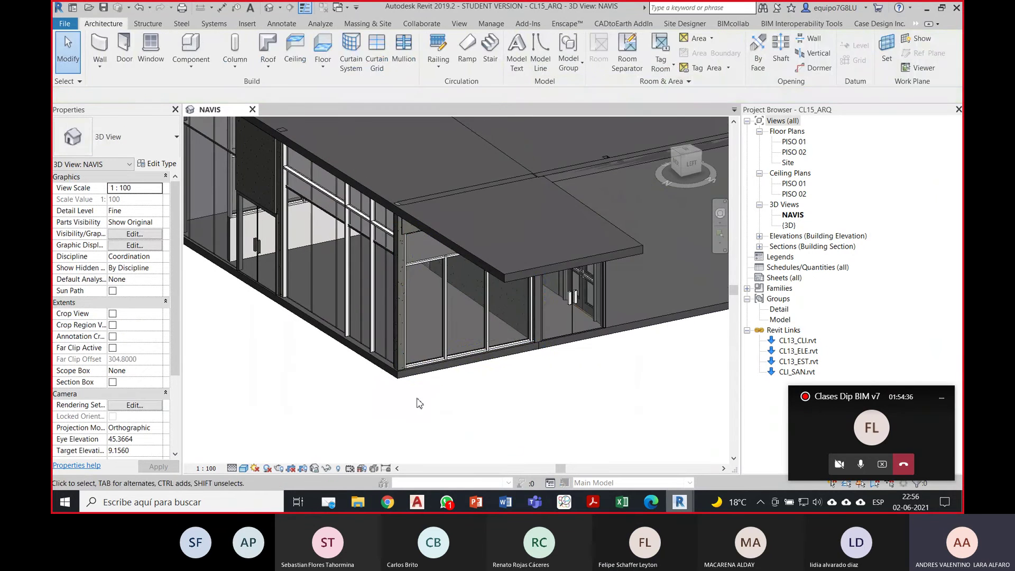
pyautogui.click(440, 322)
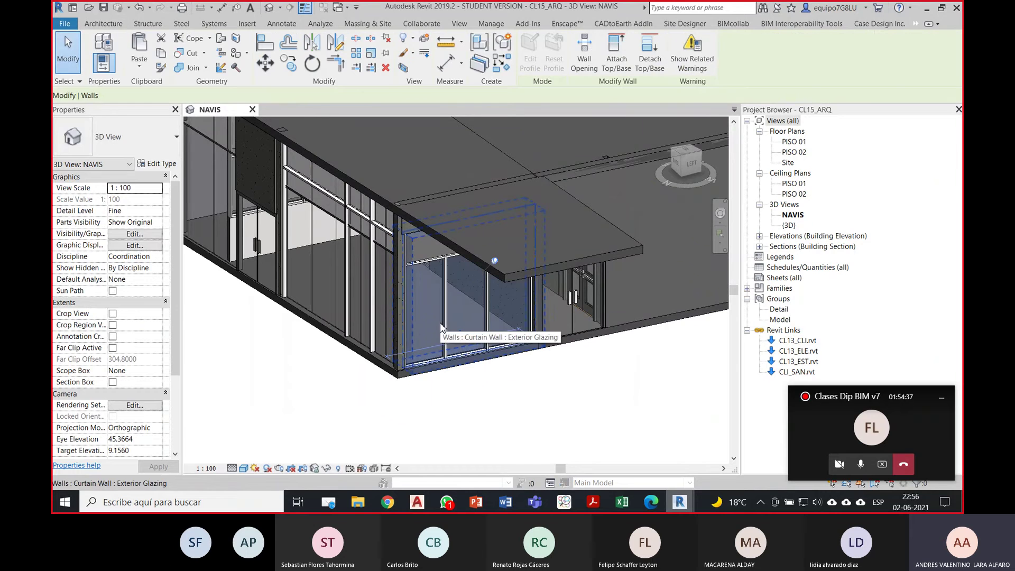
pyautogui.click(379, 300)
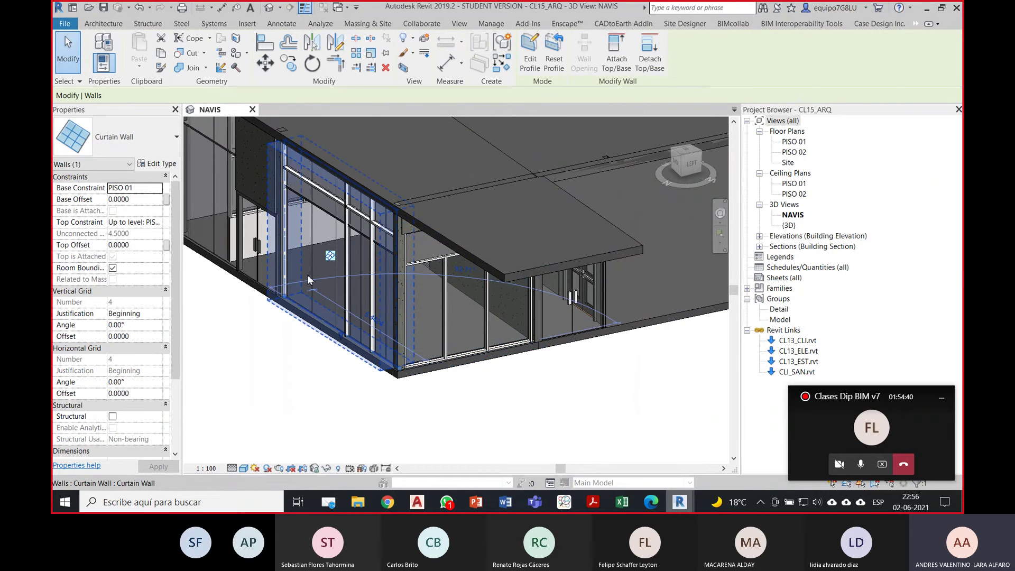
pyautogui.click(193, 239)
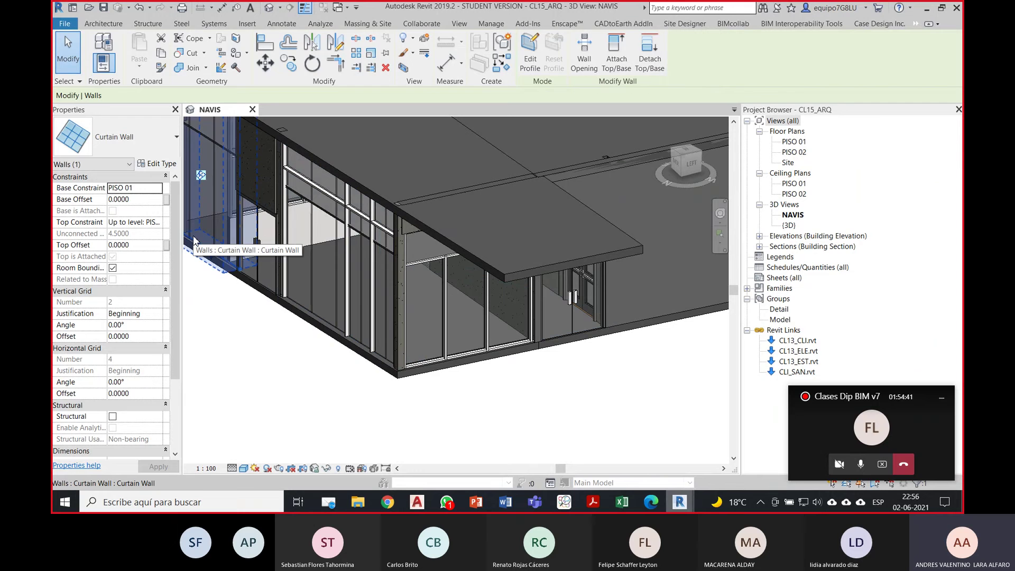
pyautogui.click(321, 392)
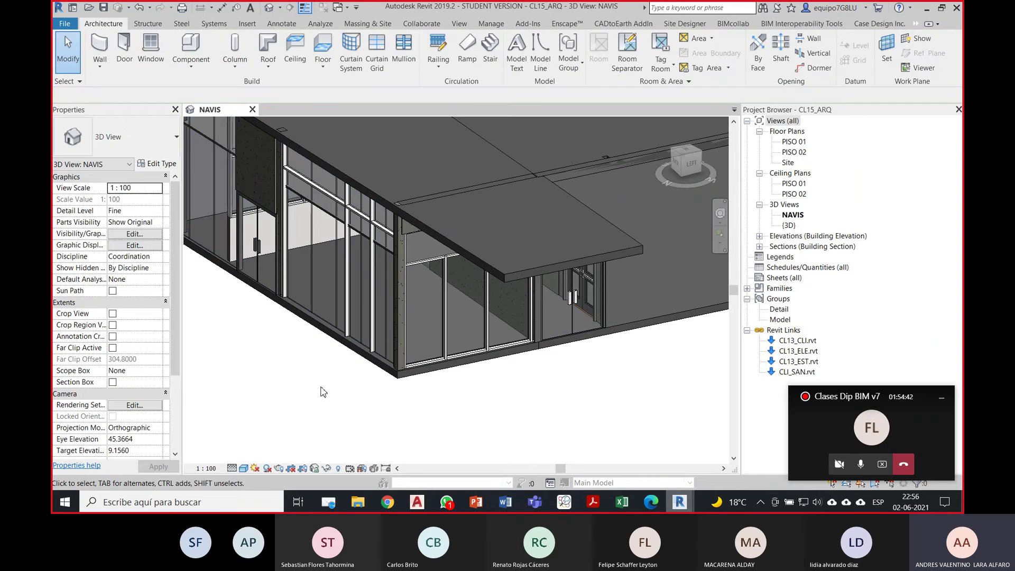
# Step: Start a new project parameter named IfcExportAs from Manage > Project Parameters
pyautogui.click(496, 27)
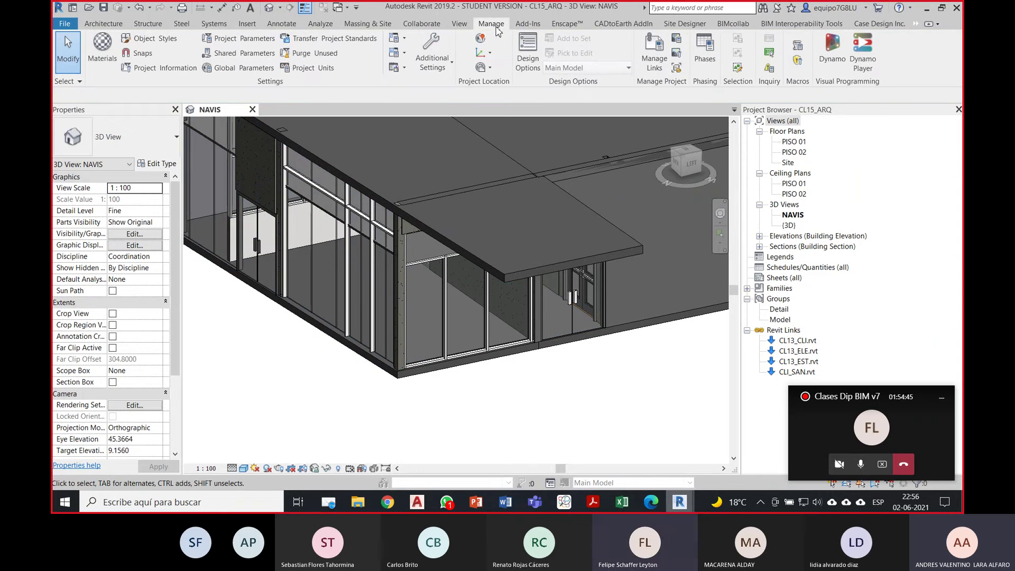
pyautogui.click(244, 40)
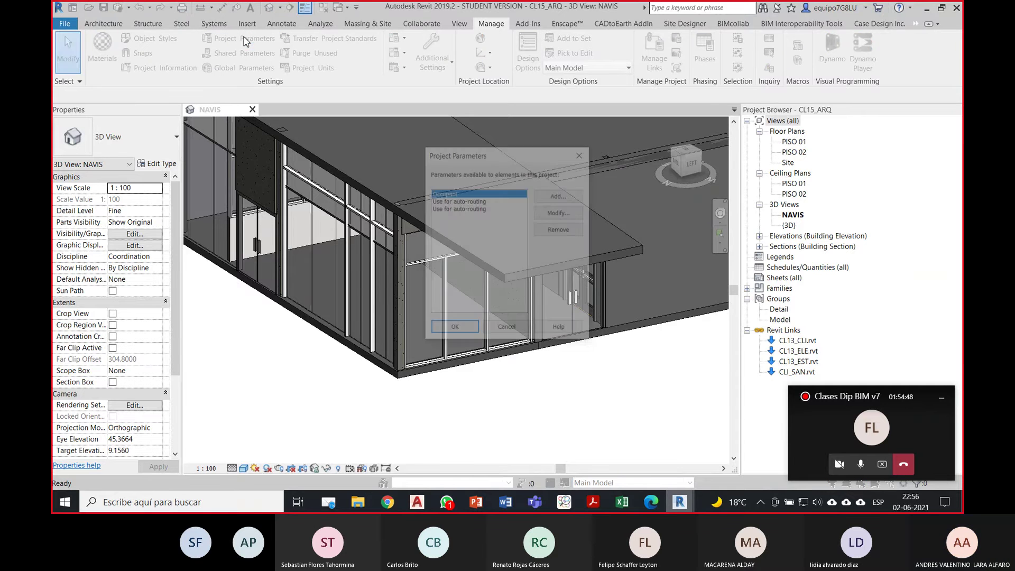
pyautogui.click(575, 199)
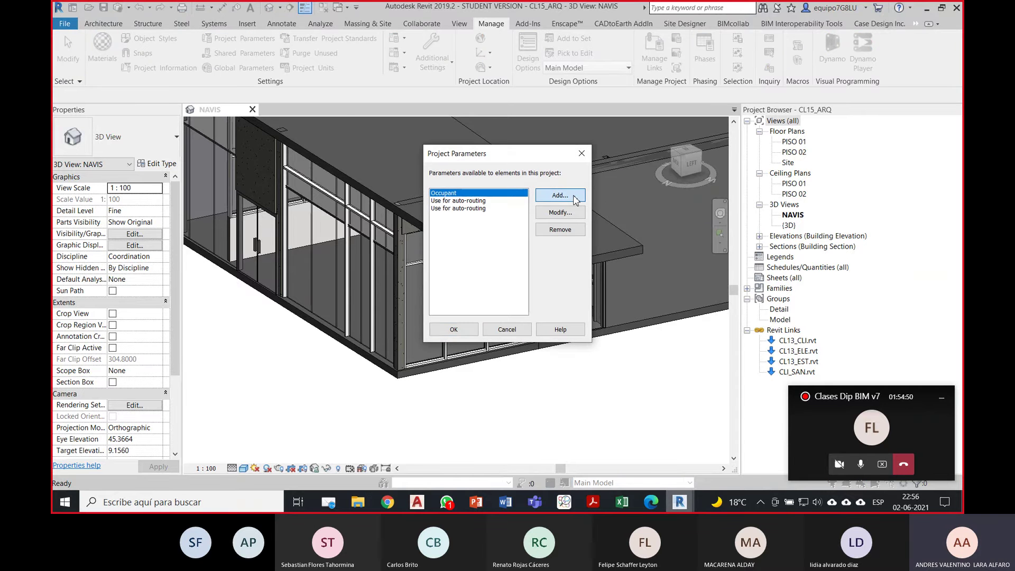
pyautogui.click(575, 198)
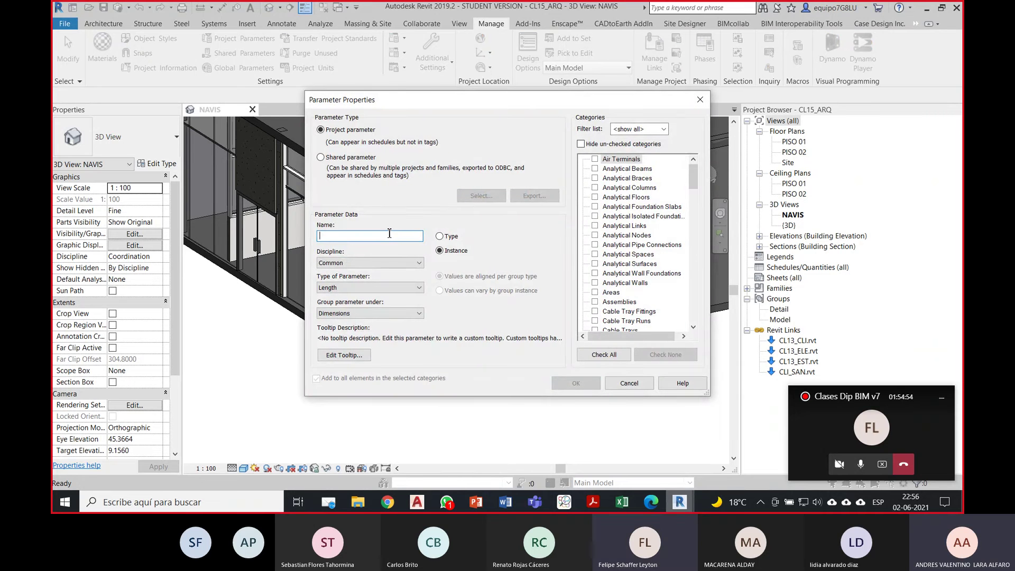
pyautogui.write('IfcExportAs')
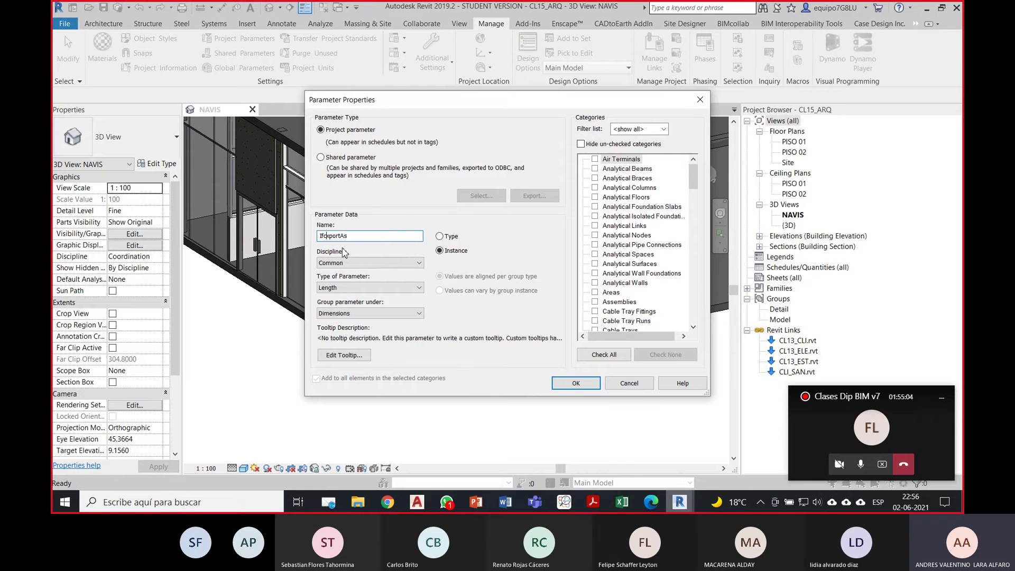
pyautogui.write('E')
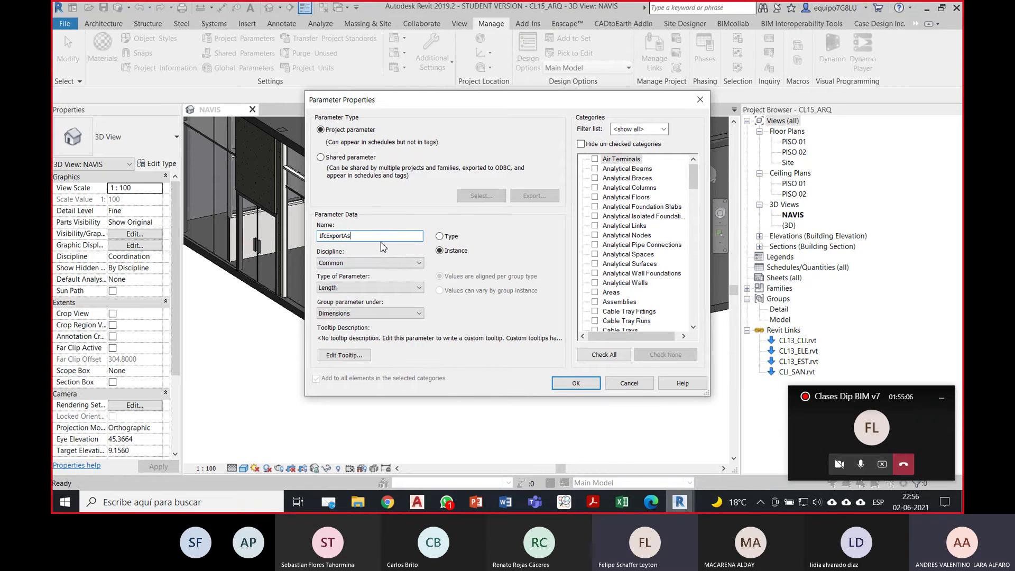
# Step: Make it a Common Text type parameter under IFC Parameters for curtain panels, systems and mullions
pyautogui.click(439, 236)
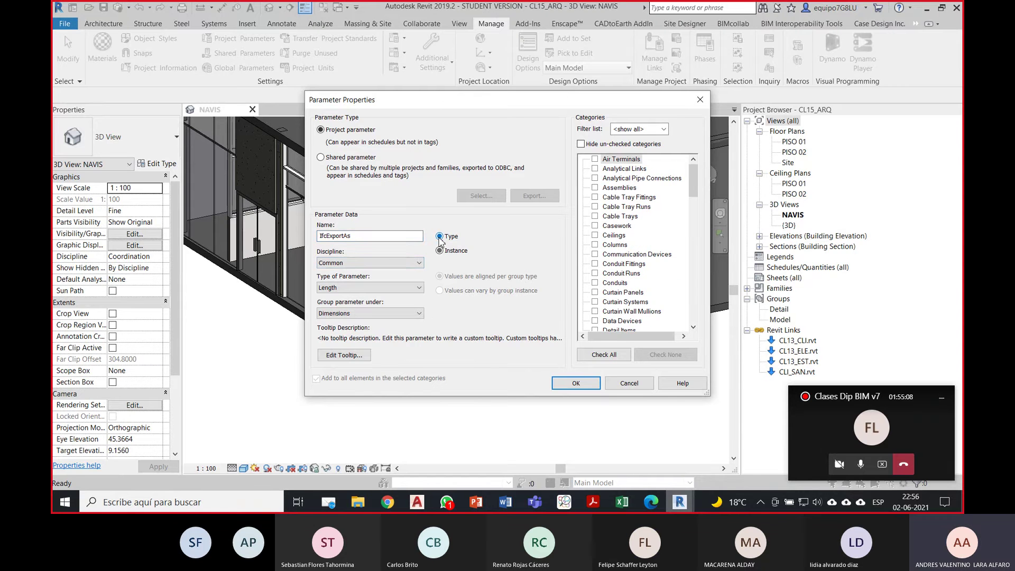
pyautogui.click(389, 262)
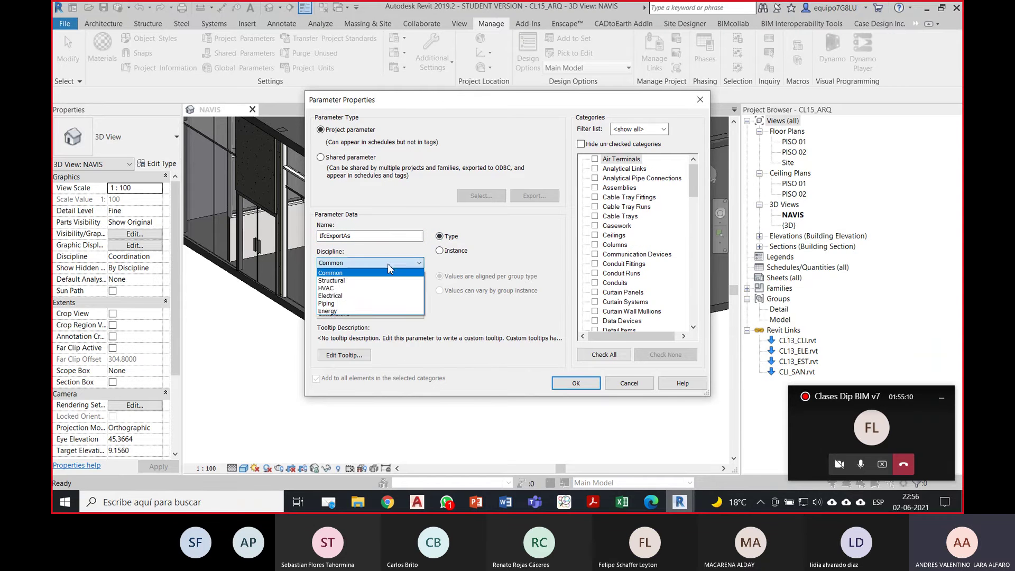
pyautogui.click(388, 263)
pyautogui.click(383, 287)
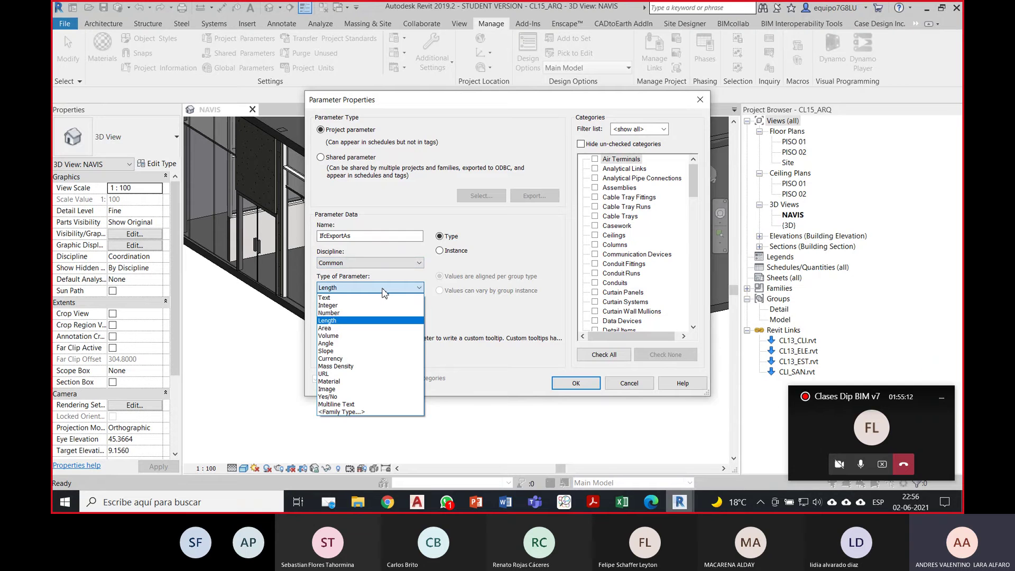
pyautogui.click(384, 298)
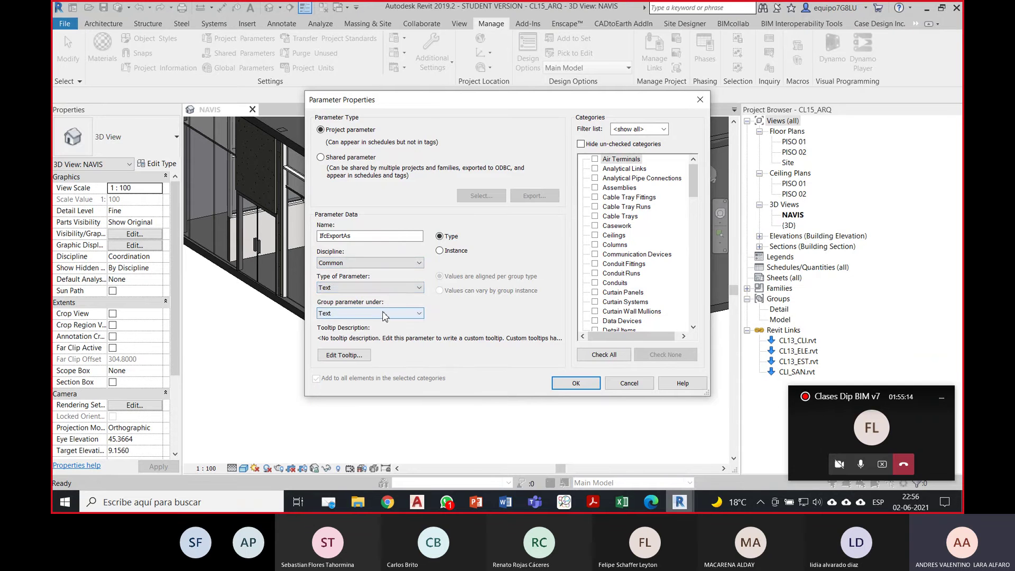
pyautogui.click(385, 313)
pyautogui.scroll(4, 359, 207)
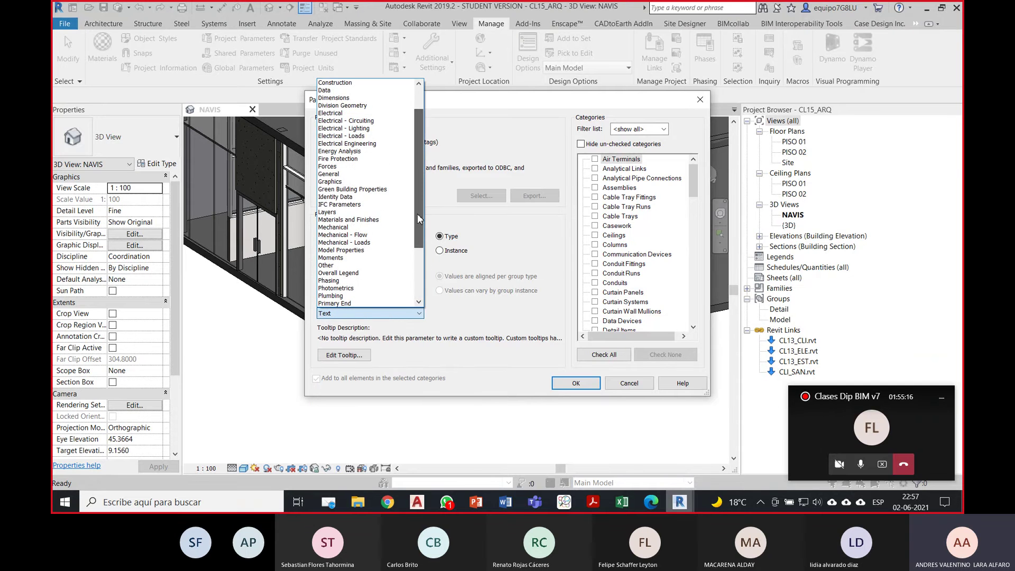
pyautogui.click(358, 205)
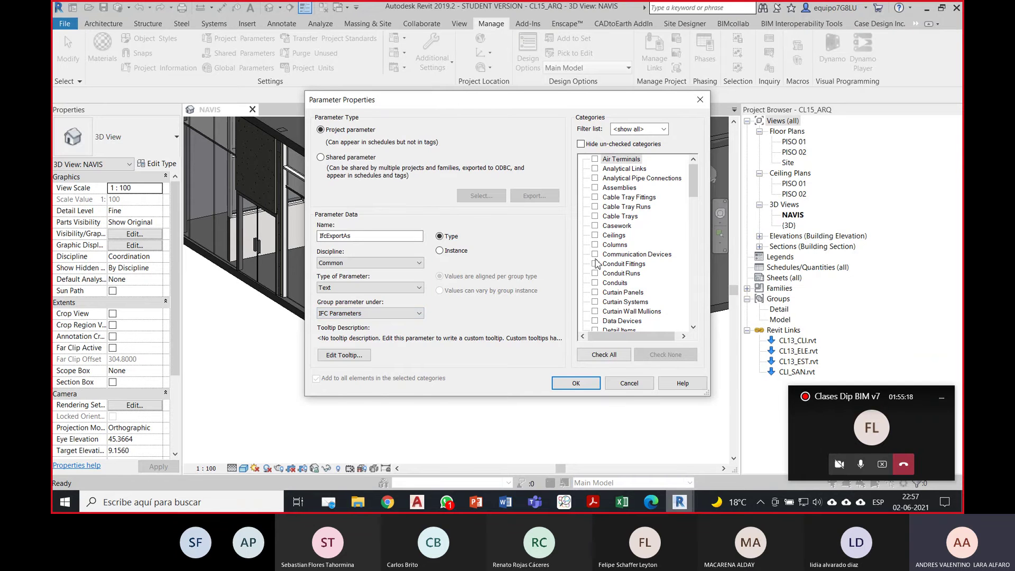
pyautogui.moveTo(692, 188); pyautogui.dragTo(695, 195)
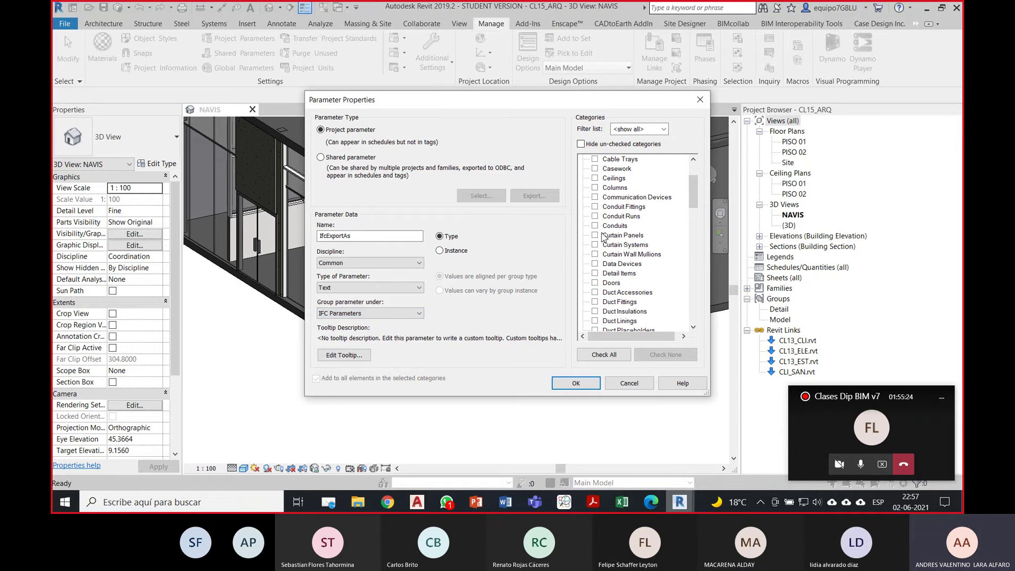
pyautogui.click(594, 235)
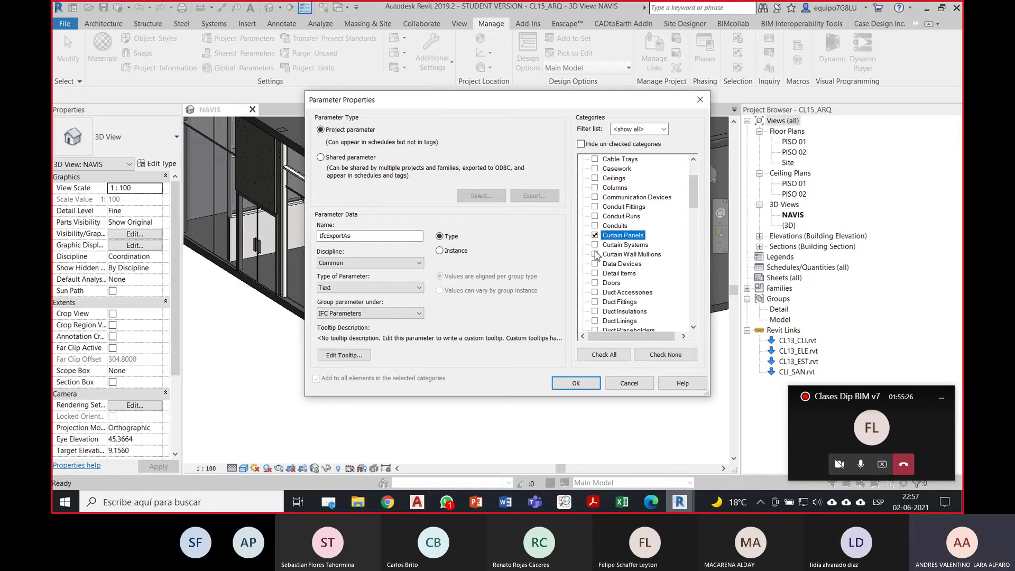
pyautogui.click(594, 254)
pyautogui.click(595, 244)
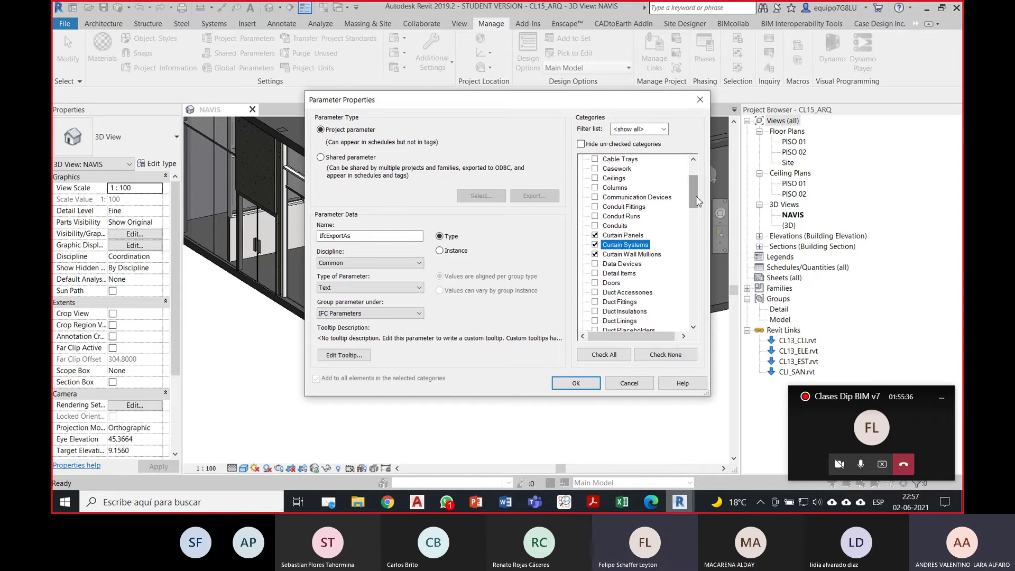
pyautogui.click(575, 383)
# Step: Close Project Parameters and check the front curtain wall's type properties without changing them
pyautogui.click(453, 330)
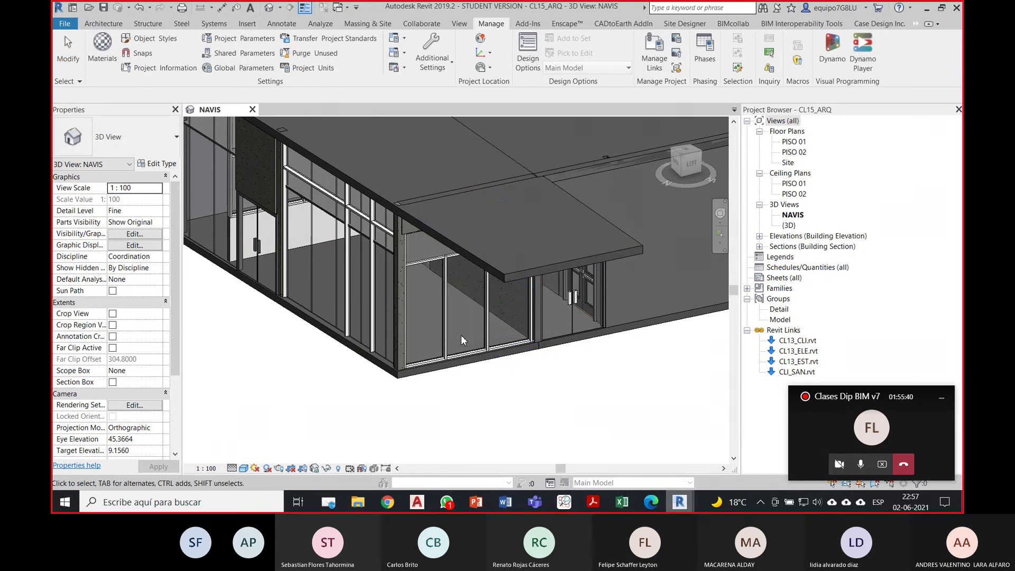
pyautogui.click(481, 342)
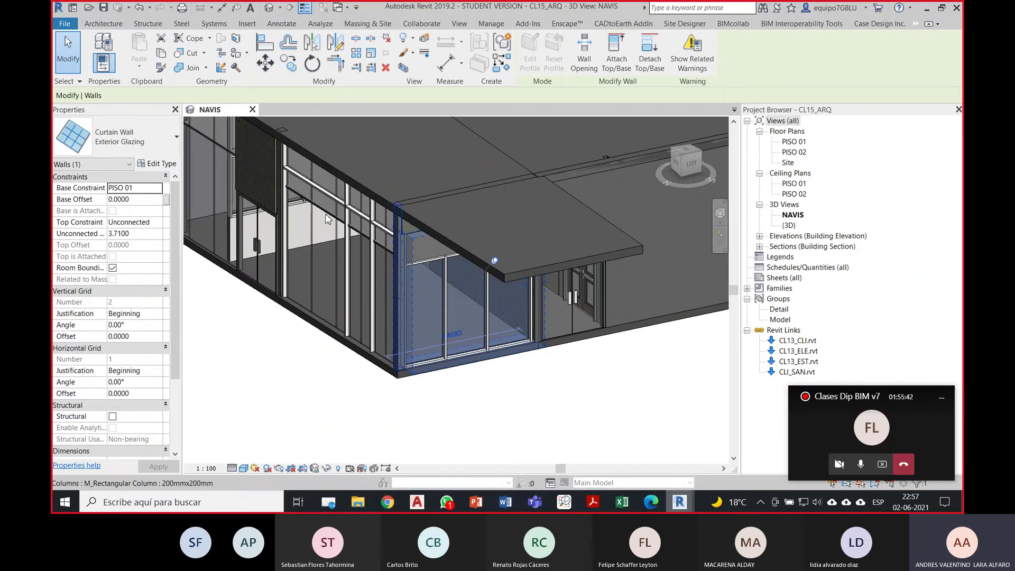
pyautogui.click(155, 164)
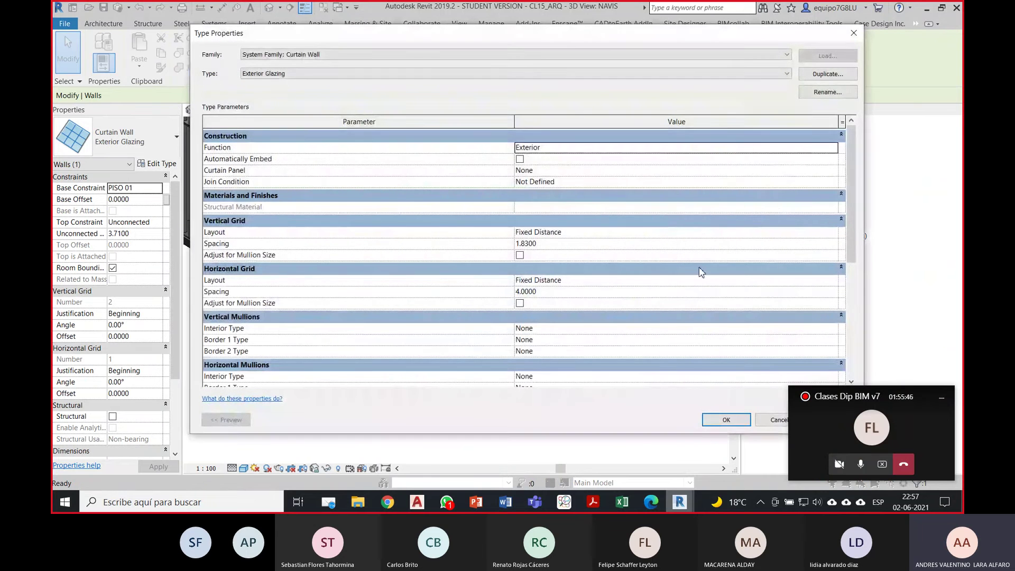
pyautogui.moveTo(849, 184); pyautogui.dragTo(886, 170)
pyautogui.click(940, 402)
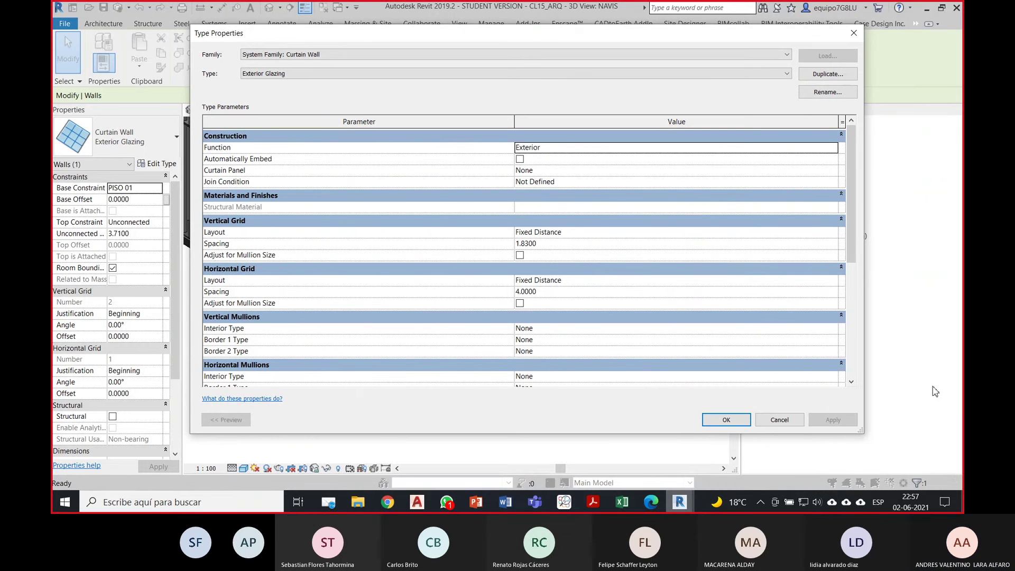
pyautogui.click(854, 33)
pyautogui.click(494, 397)
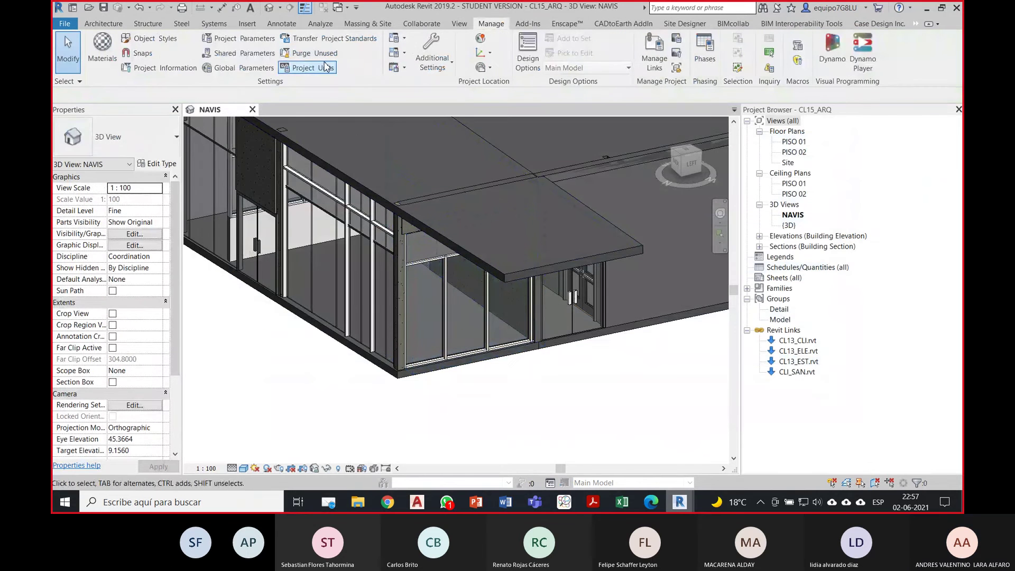
# Step: Add the Walls category to the IfcExportAs parameter and close Project Parameters
pyautogui.click(258, 46)
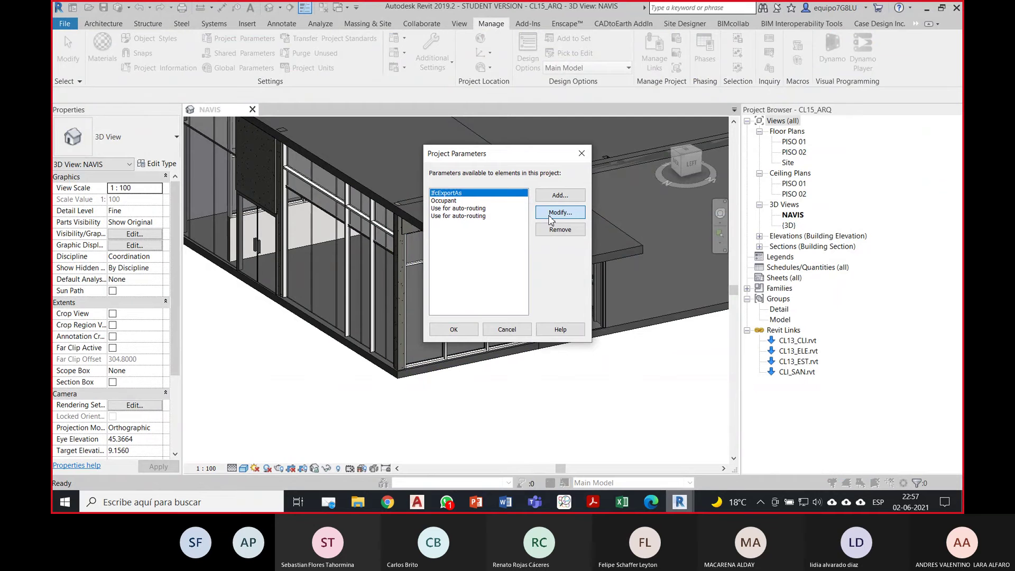
pyautogui.click(551, 220)
pyautogui.moveTo(693, 185); pyautogui.dragTo(696, 318)
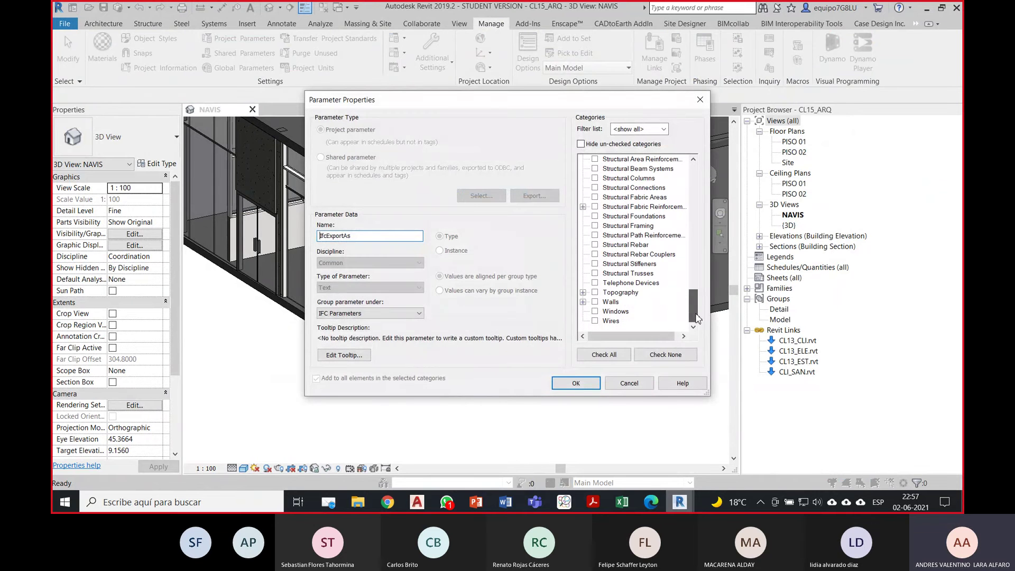
pyautogui.click(594, 302)
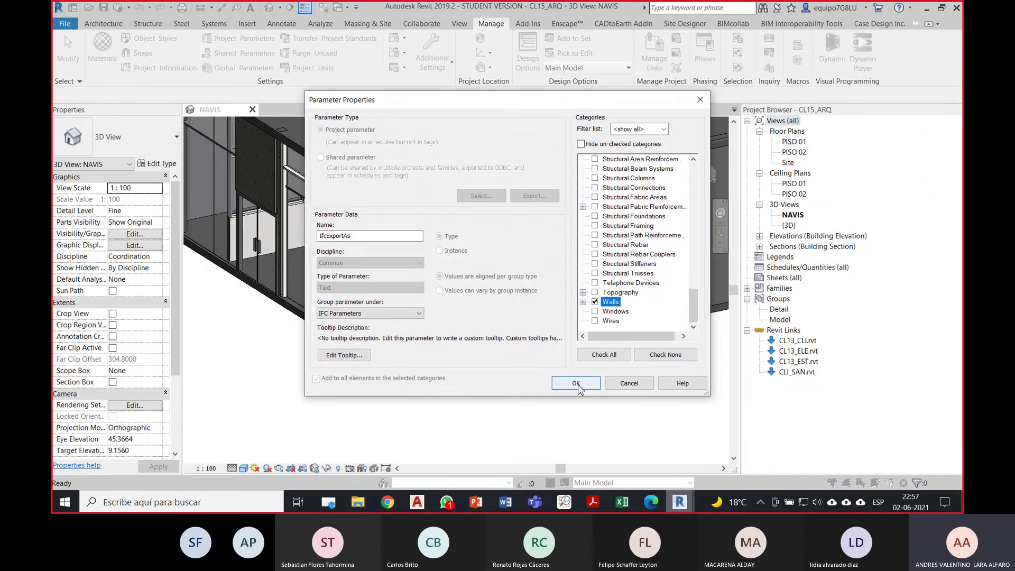
pyautogui.click(576, 384)
pyautogui.click(453, 330)
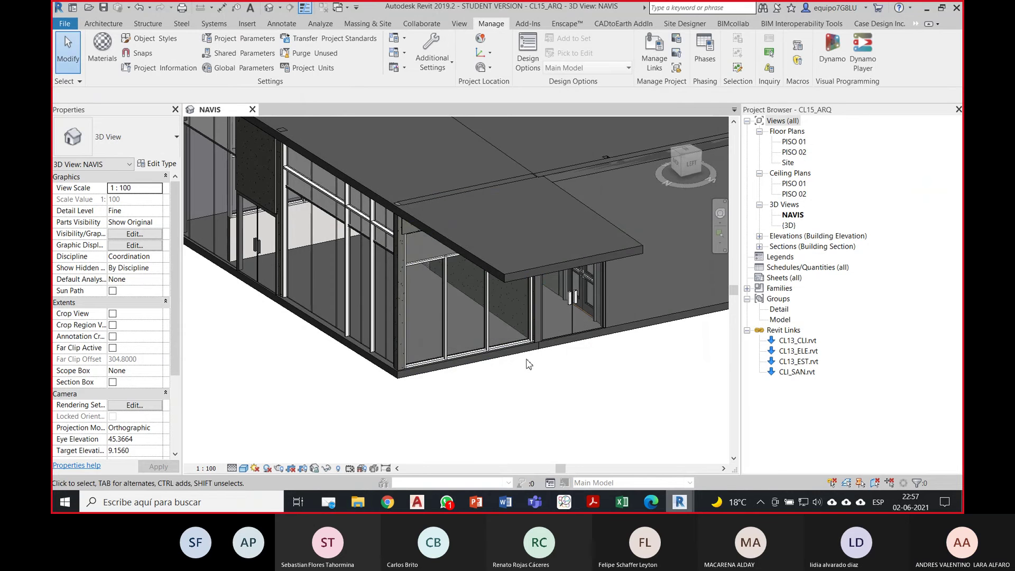
# Step: Open the Exterior Glazing type properties and enter IfcWindow as its IfcExportAs value
pyautogui.click(503, 343)
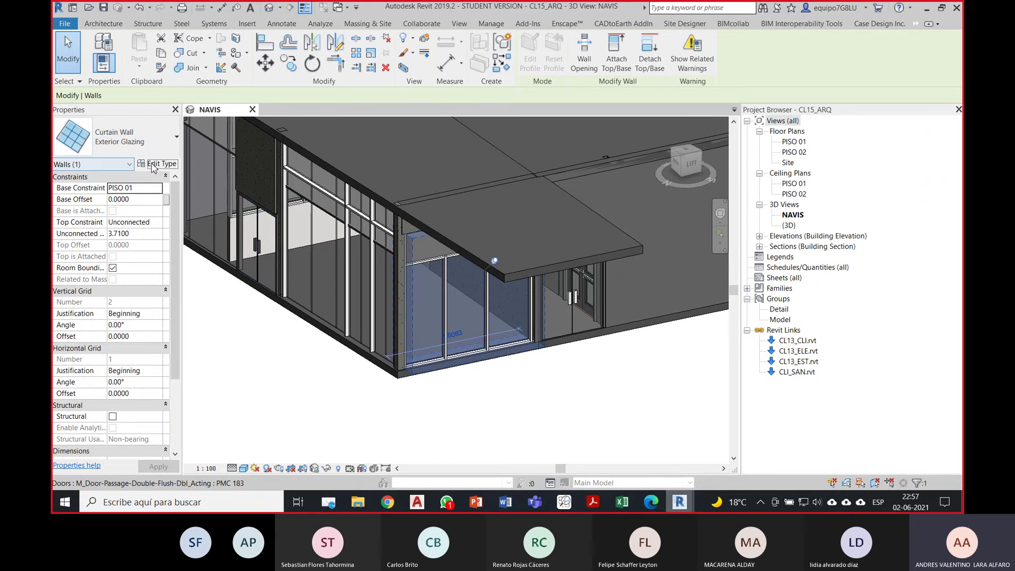
pyautogui.click(156, 164)
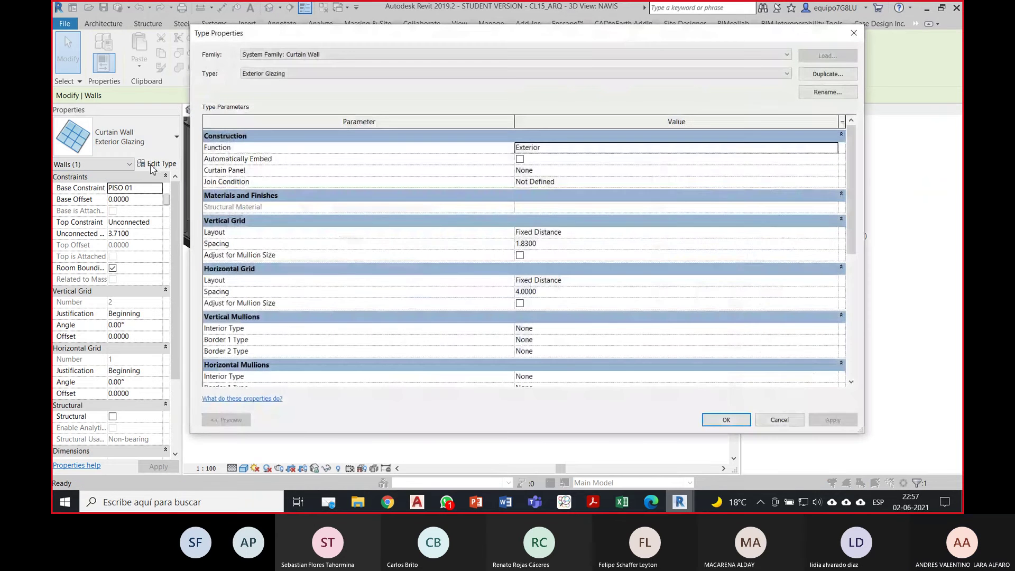
pyautogui.moveTo(849, 198); pyautogui.dragTo(849, 320)
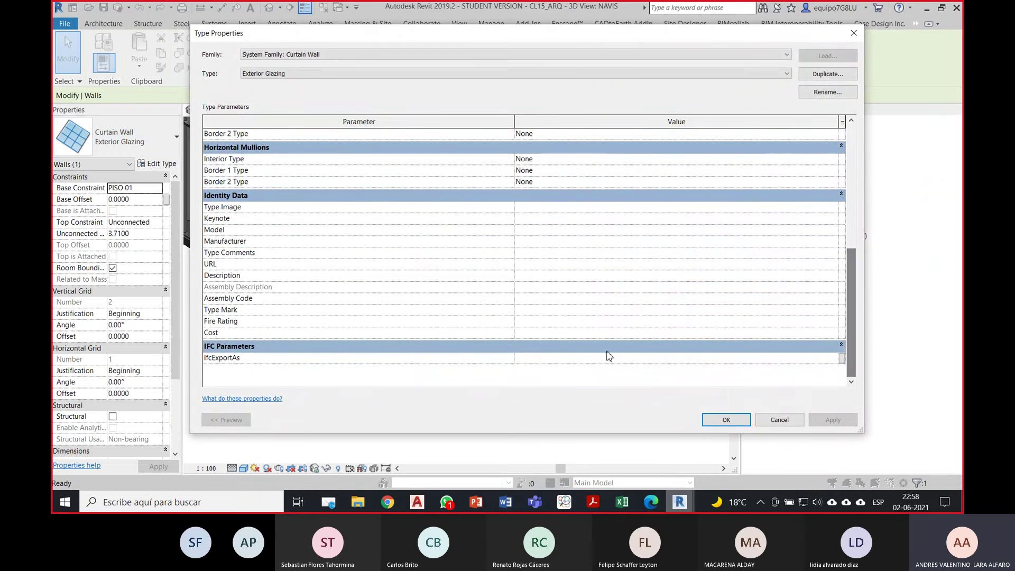
pyautogui.click(563, 358)
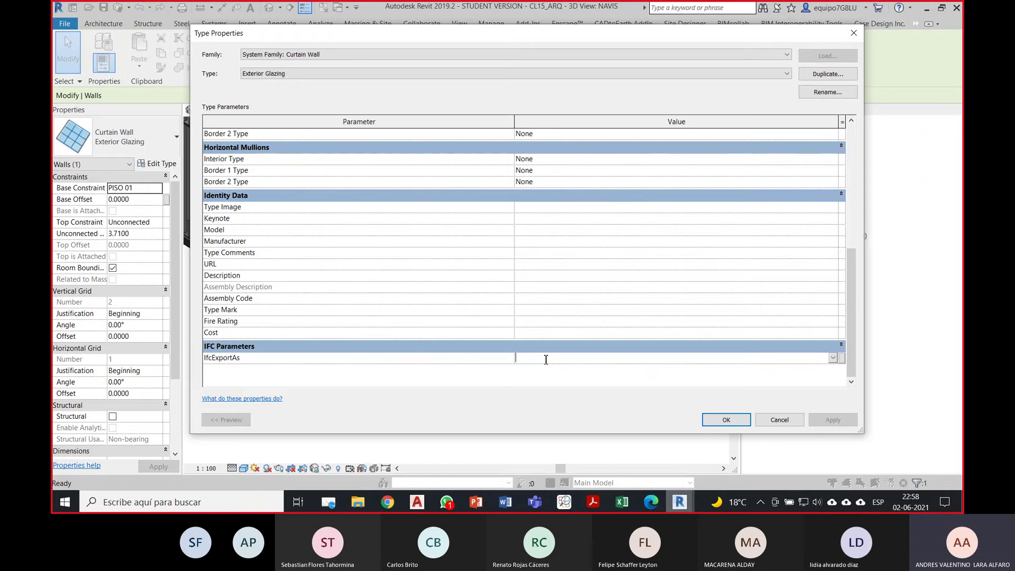
pyautogui.write('Ifc')
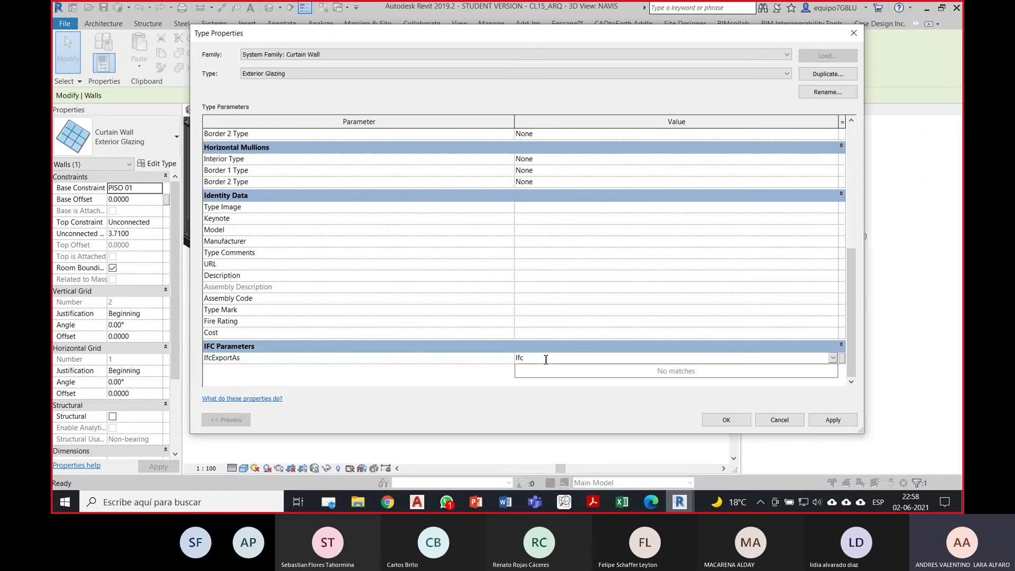
pyautogui.write('Window')
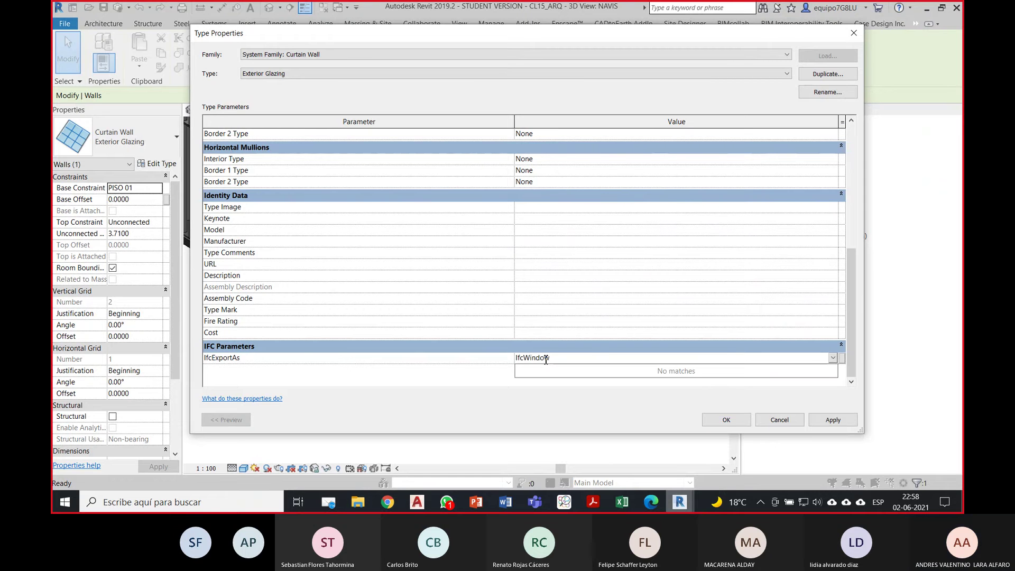
pyautogui.click(605, 505)
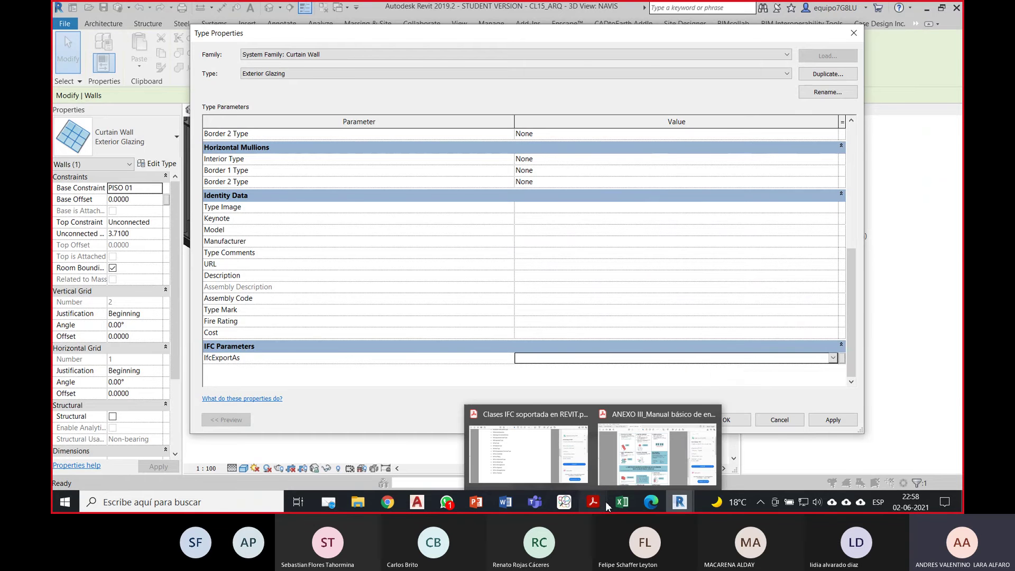
pyautogui.click(528, 454)
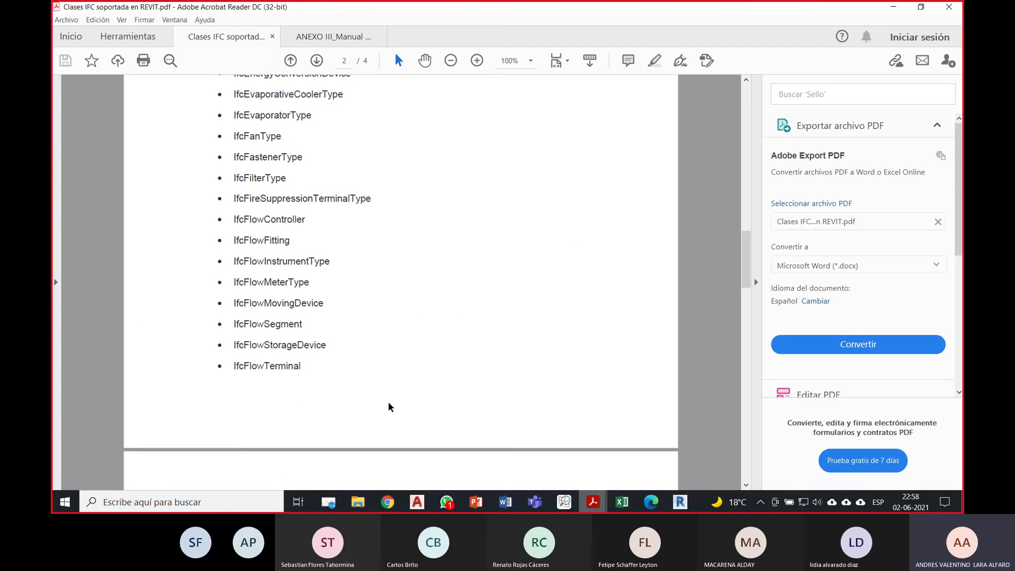
pyautogui.scroll(-5, 390, 406)
pyautogui.moveTo(746, 296); pyautogui.dragTo(759, 433)
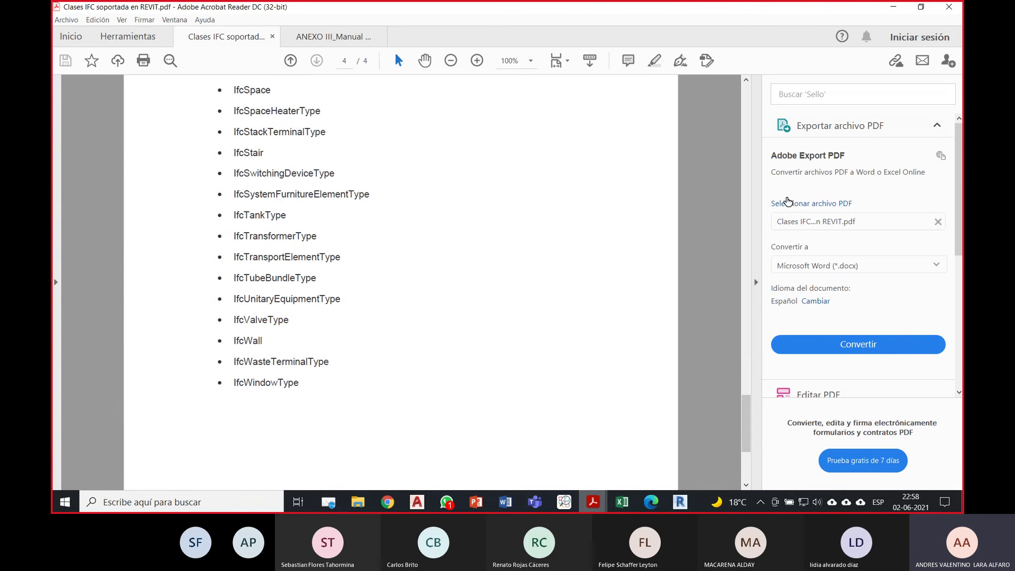
pyautogui.click(891, 7)
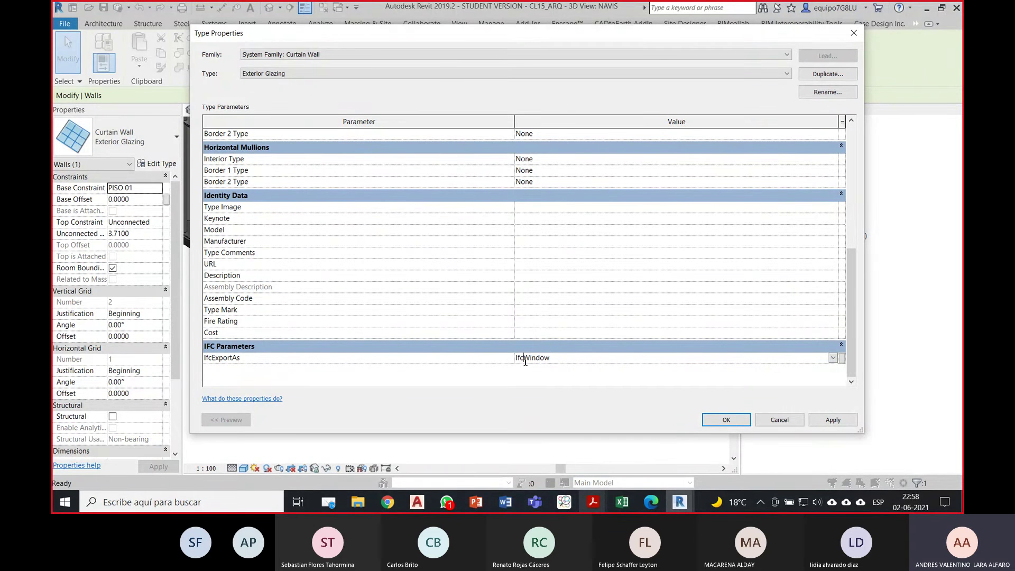
# Step: Correct the IfcExportAs value to read exactly IfcWindow and confirm the Exterior Glazing type
pyautogui.click(504, 362)
pyautogui.click(553, 357)
pyautogui.click(531, 360)
pyautogui.press('BackSpace')
pyautogui.press('BackSpace')
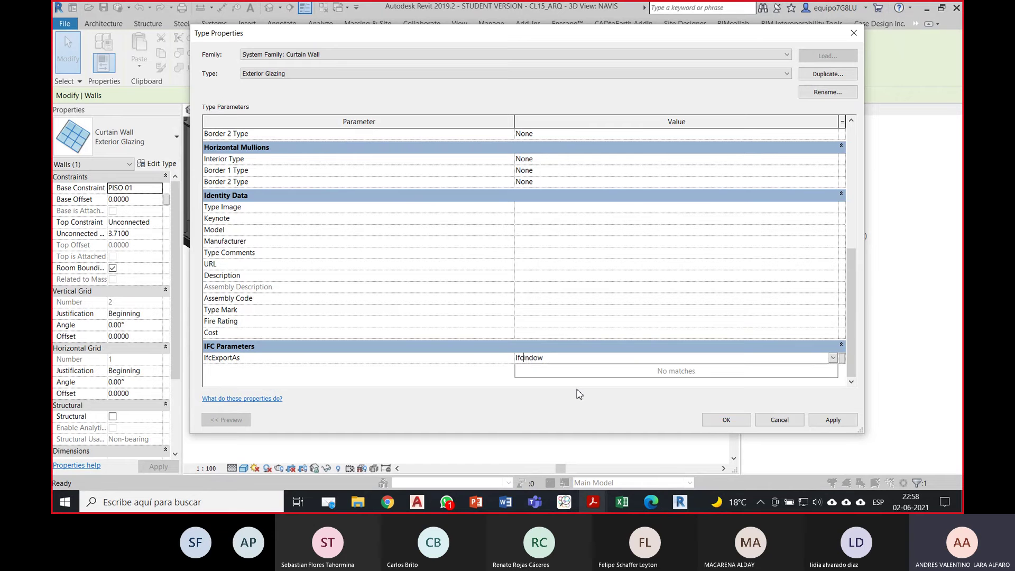
pyautogui.write('wi')
pyautogui.press('BackSpace')
pyautogui.press('BackSpace')
pyautogui.write('Wi')
pyautogui.press('BackSpace')
pyautogui.write('w')
pyautogui.press('BackSpace')
pyautogui.write('W')
pyautogui.press('BackSpace')
pyautogui.click(522, 358)
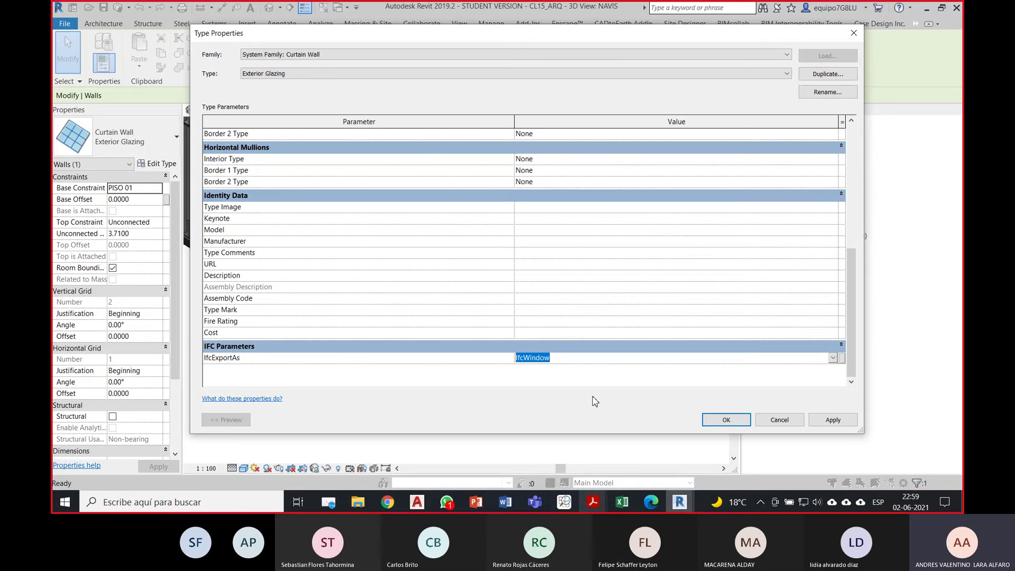
pyautogui.click(725, 421)
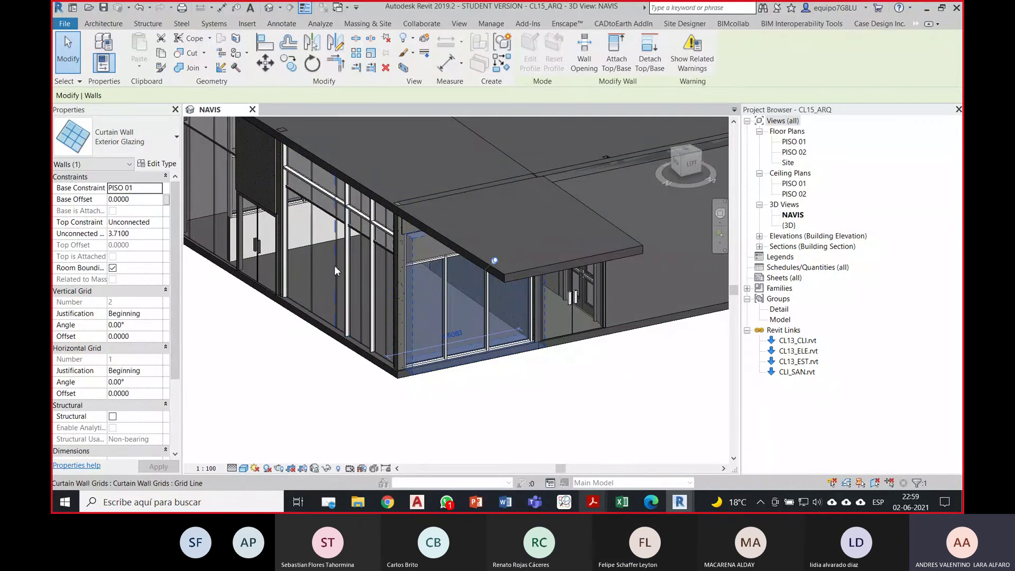
# Step: Set the left Curtain Wall type's IfcExportAs to IfcWindow from the autocomplete and confirm
pyautogui.click(314, 271)
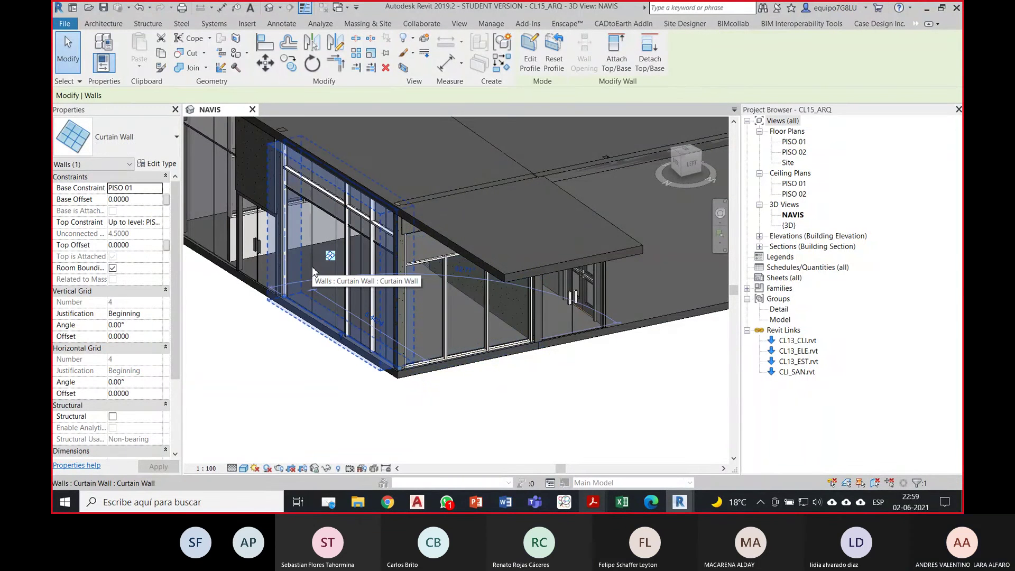
pyautogui.moveTo(313, 271); pyautogui.dragTo(436, 330, button='middle')
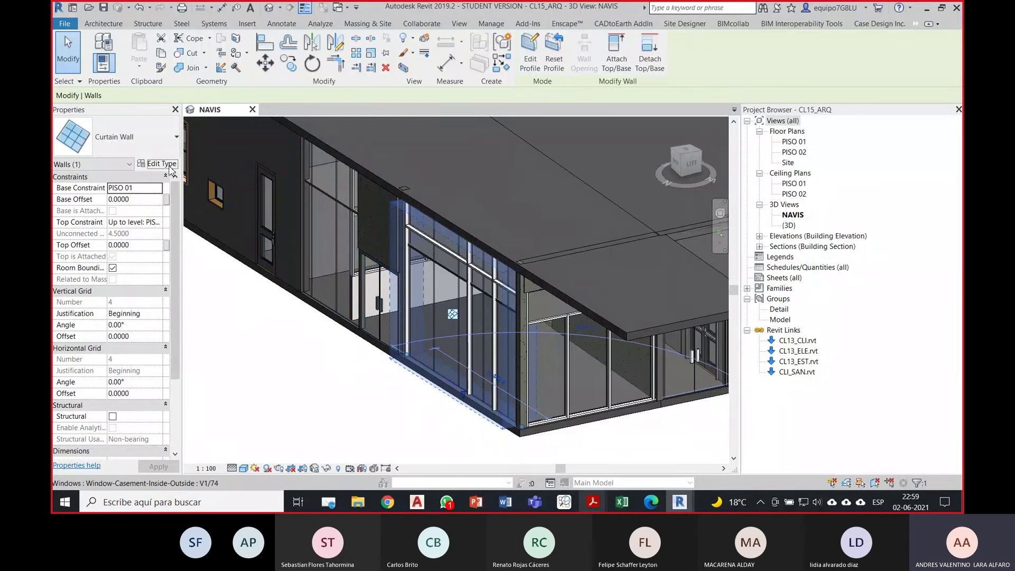
pyautogui.click(170, 167)
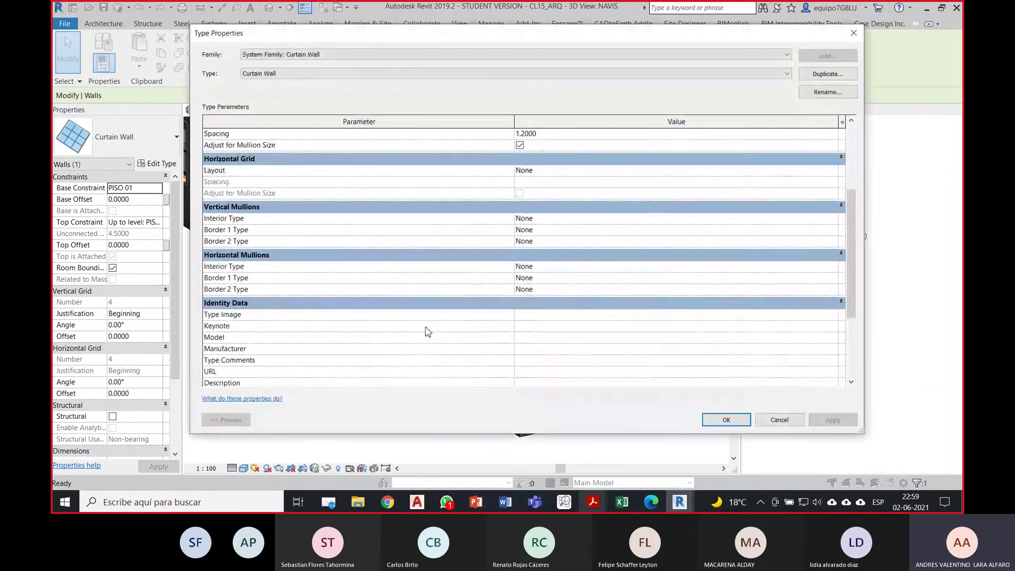
pyautogui.scroll(-3, 427, 331)
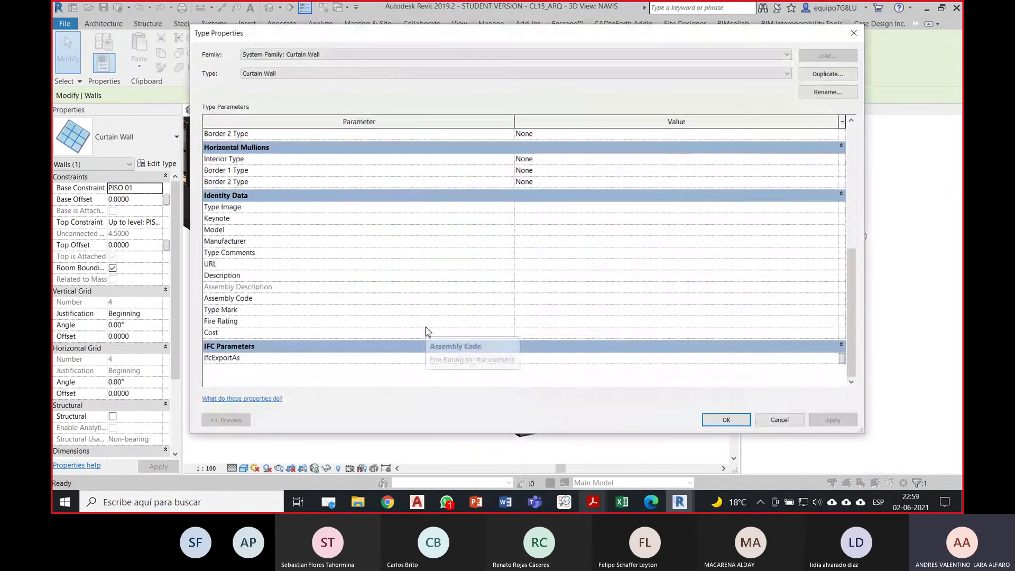
pyautogui.click(401, 76)
pyautogui.click(403, 75)
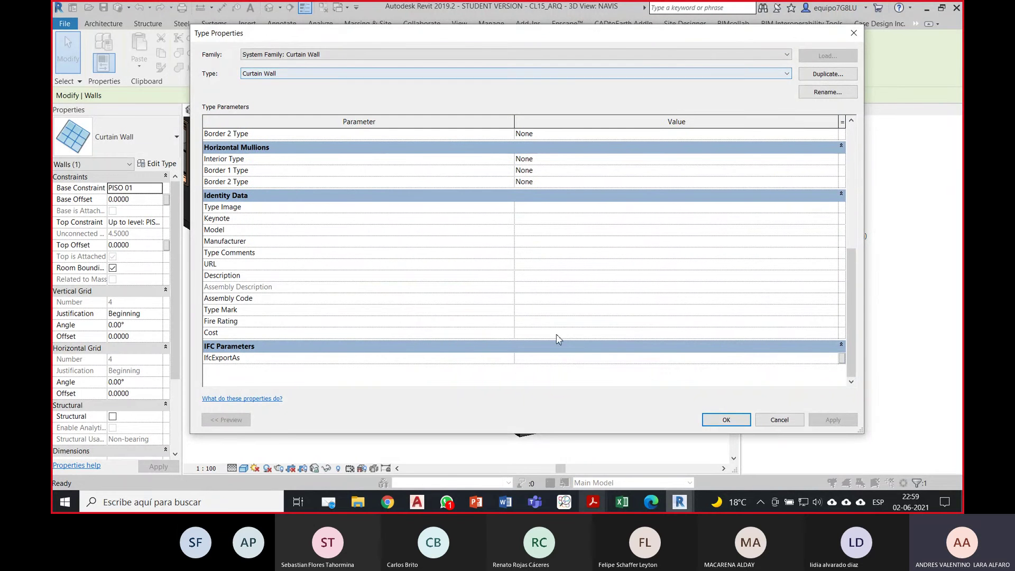
pyautogui.click(564, 355)
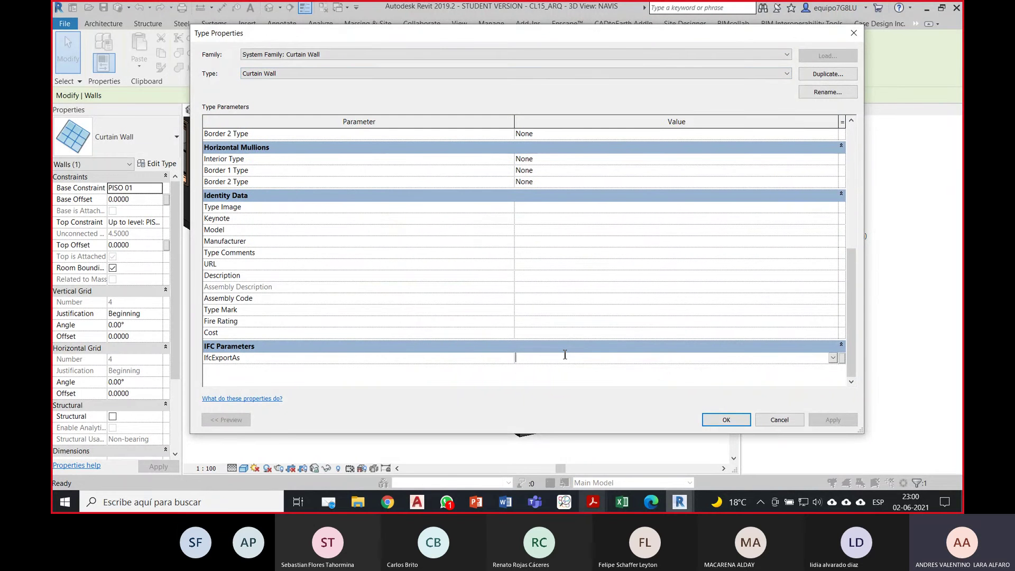
pyautogui.write('Ifc')
pyautogui.click(564, 369)
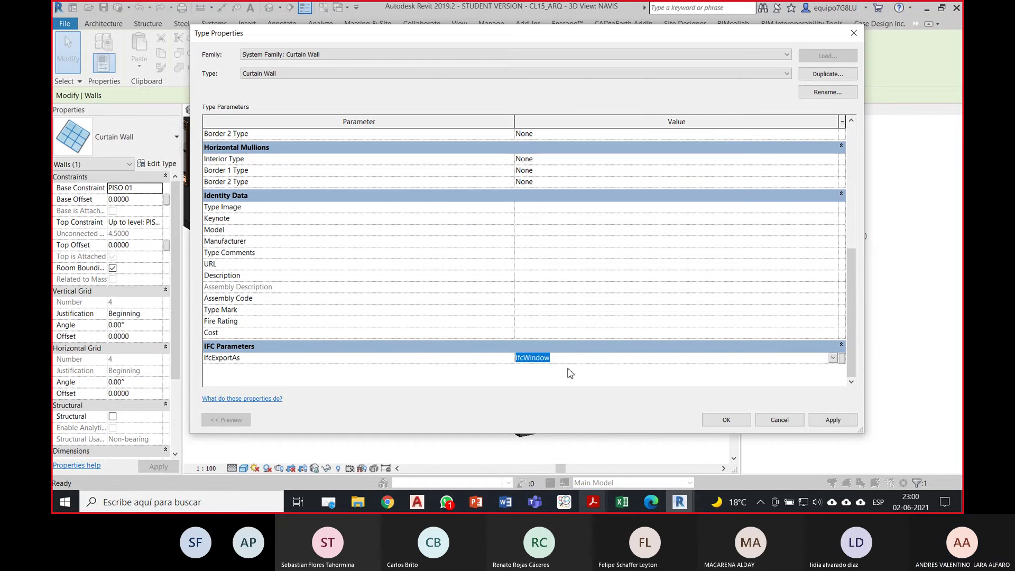
pyautogui.click(726, 420)
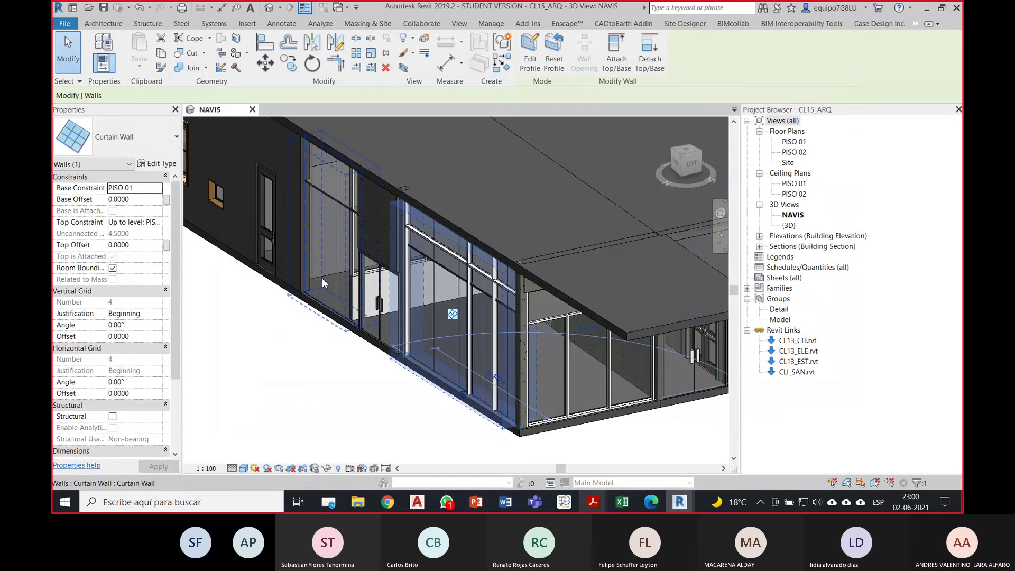
pyautogui.click(322, 276)
pyautogui.click(164, 167)
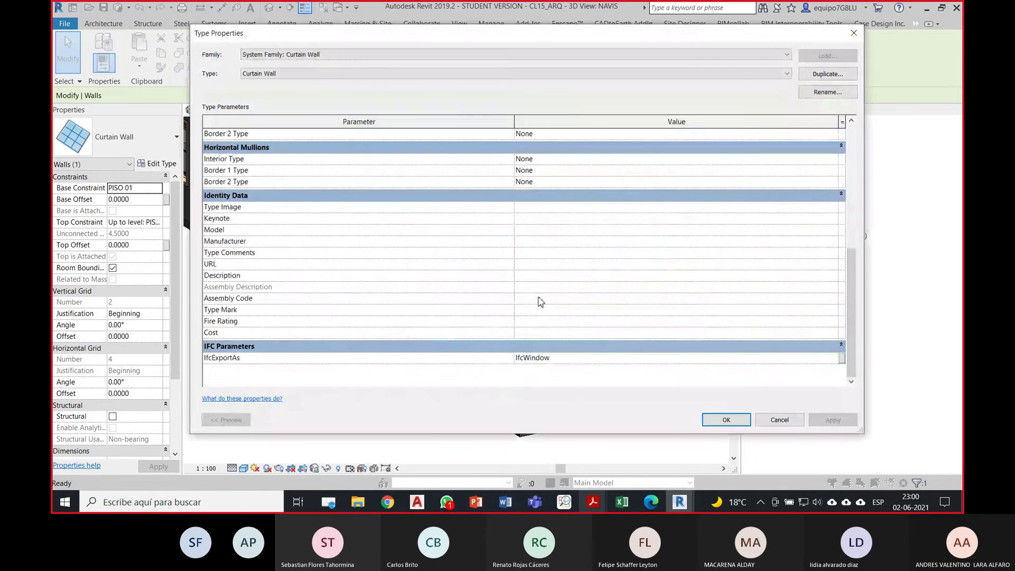
pyautogui.click(722, 419)
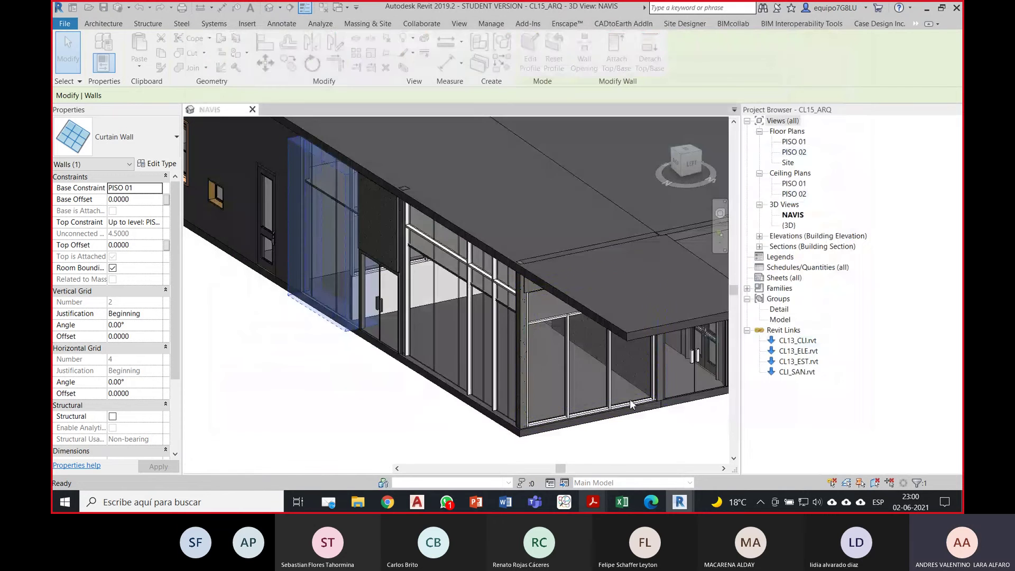
pyautogui.click(561, 372)
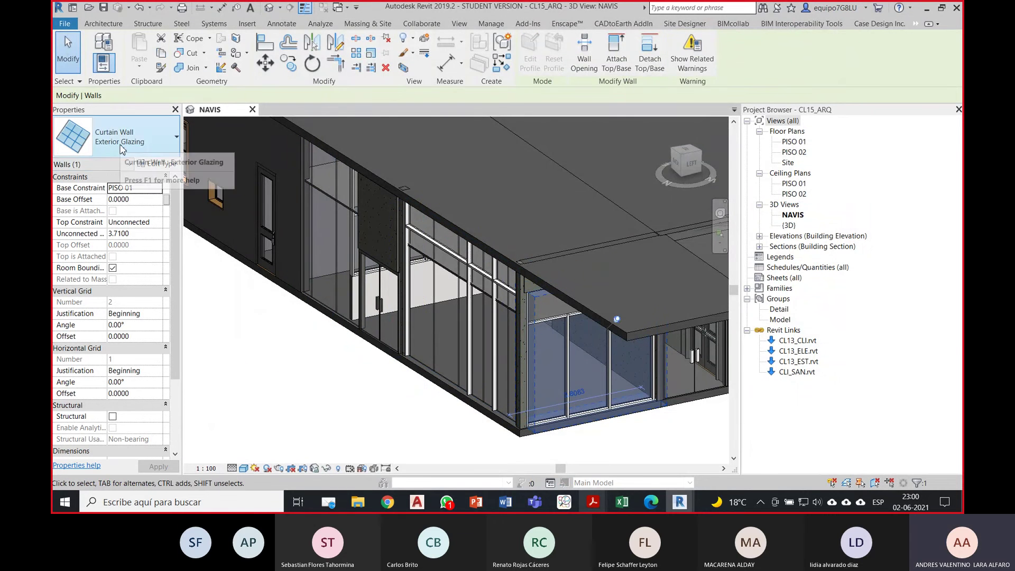
pyautogui.click(339, 236)
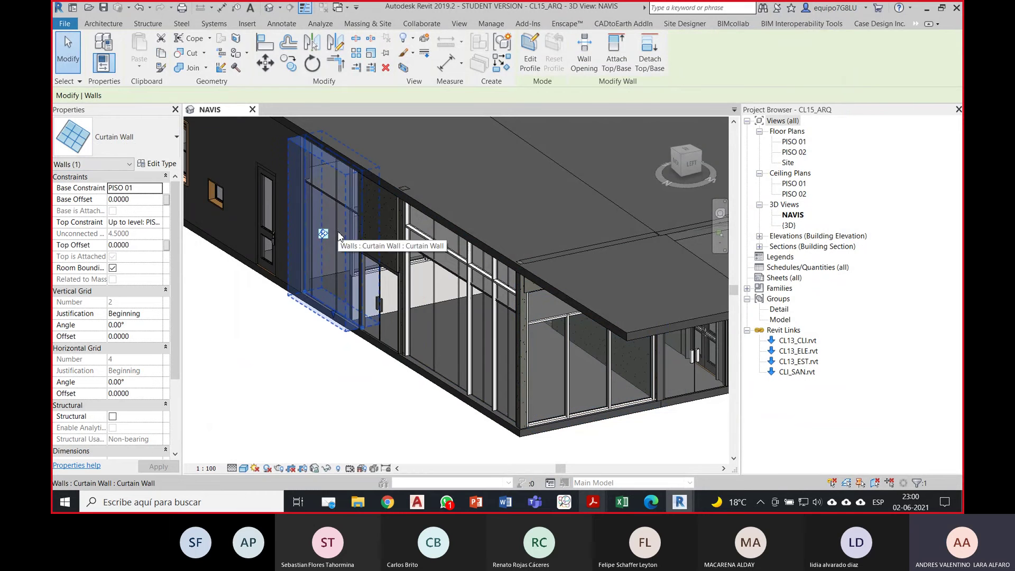
pyautogui.click(469, 302)
pyautogui.click(355, 390)
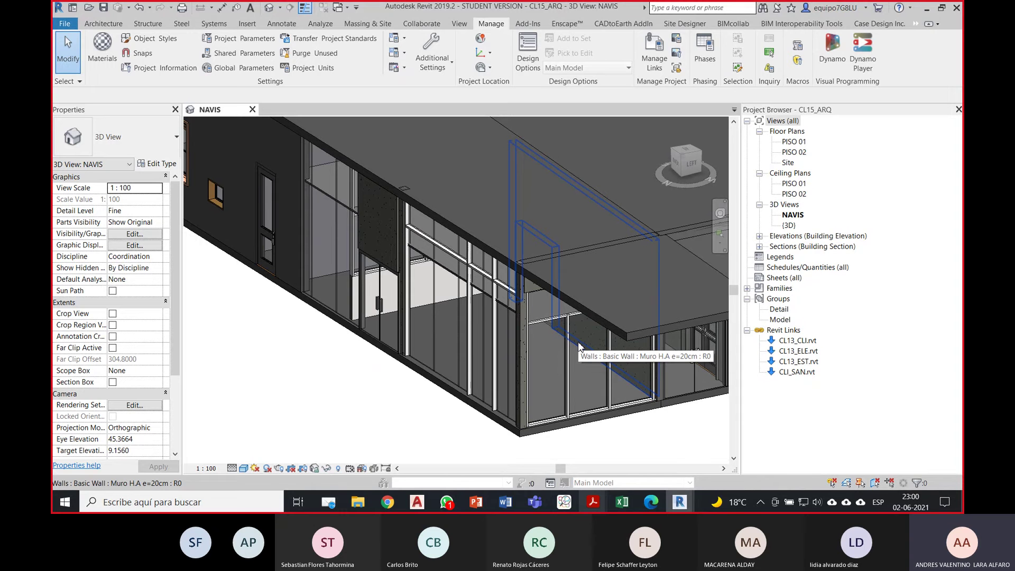
pyautogui.click(563, 350)
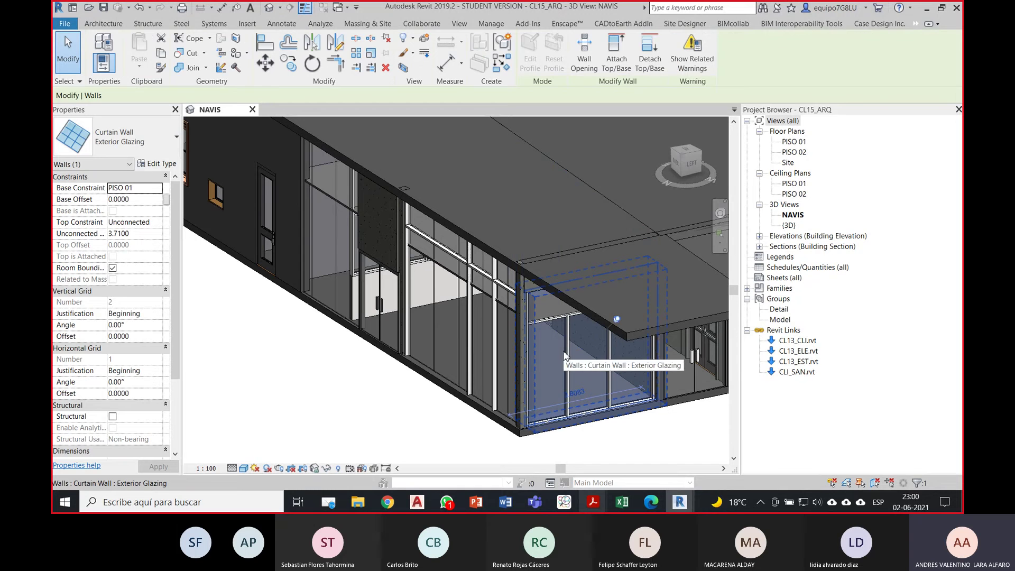
pyautogui.click(379, 417)
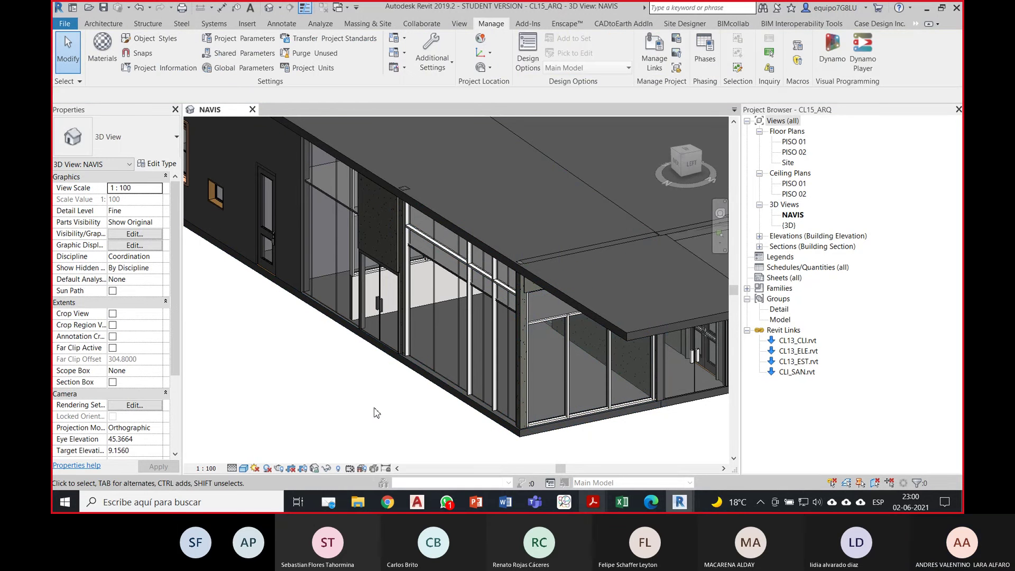
pyautogui.click(274, 263)
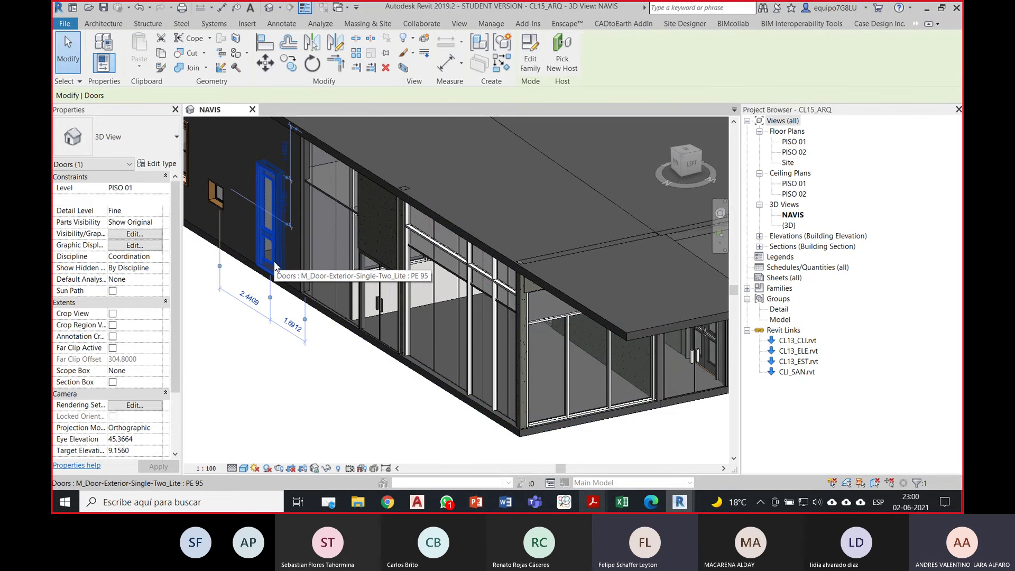
pyautogui.click(165, 168)
pyautogui.scroll(-10, 697, 348)
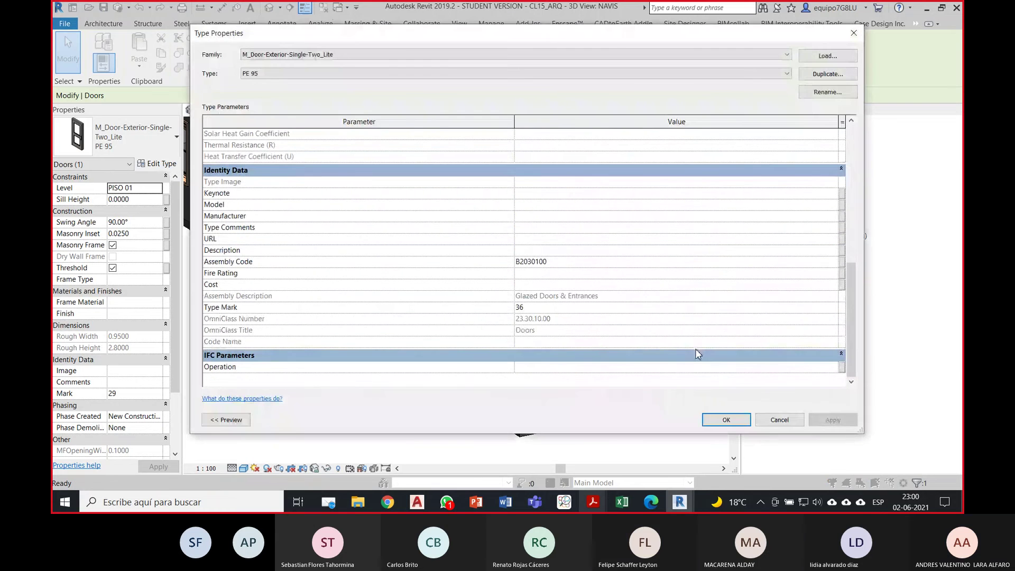
pyautogui.click(781, 420)
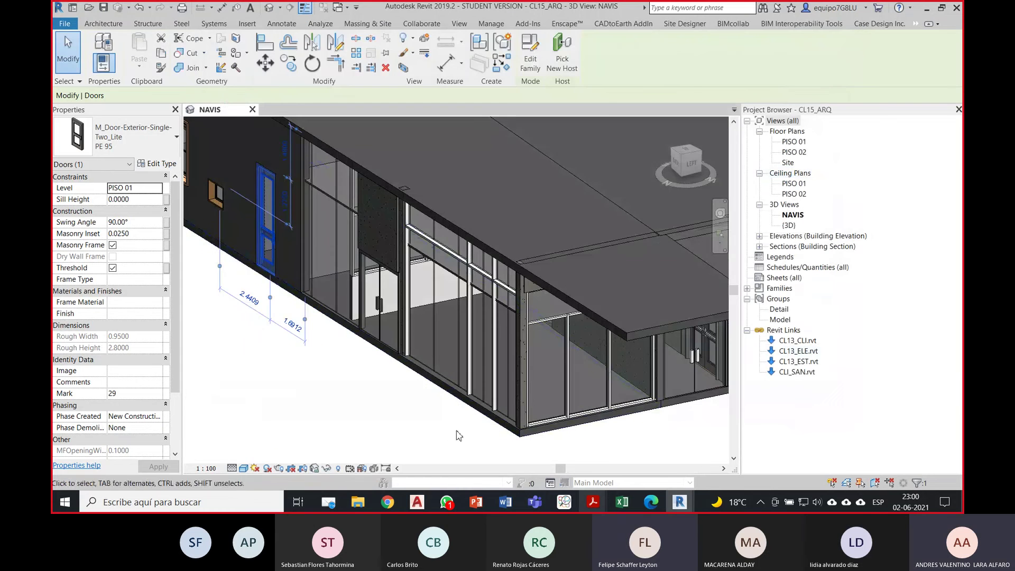
pyautogui.click(458, 435)
pyautogui.scroll(-2, 528, 391)
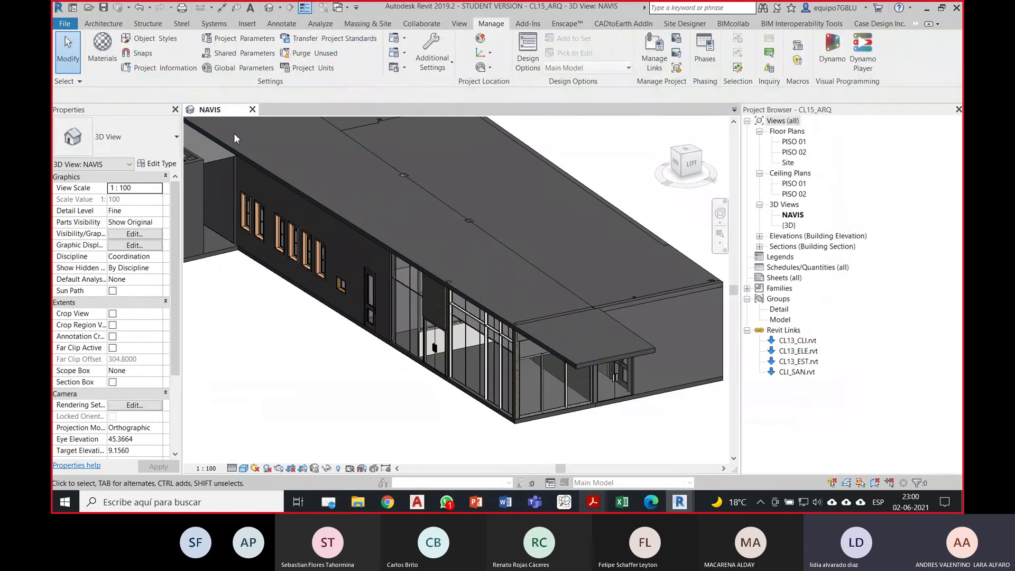
# Step: Open the Export IFC dialog from the File menu for project CL15ARQ
pyautogui.click(65, 24)
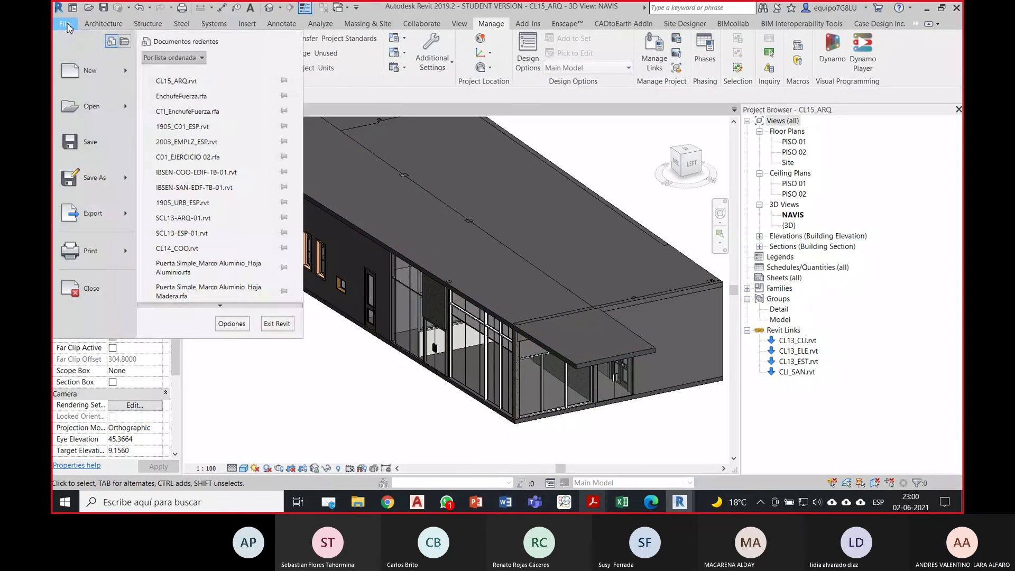
pyautogui.moveTo(95, 213)
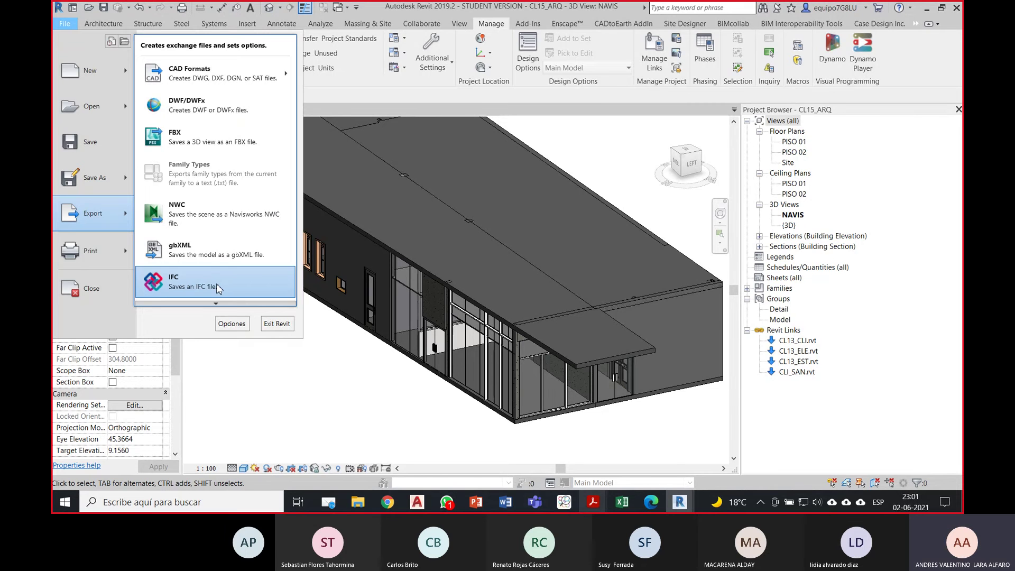
pyautogui.click(216, 286)
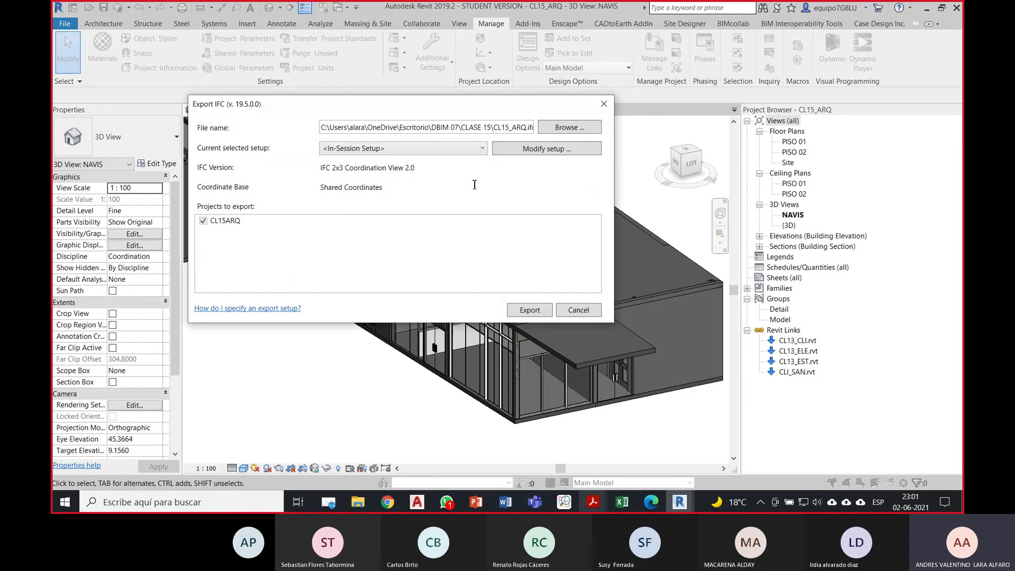
# Step: Review the export setup's property set and additional content tabs and accept it
pyautogui.click(508, 150)
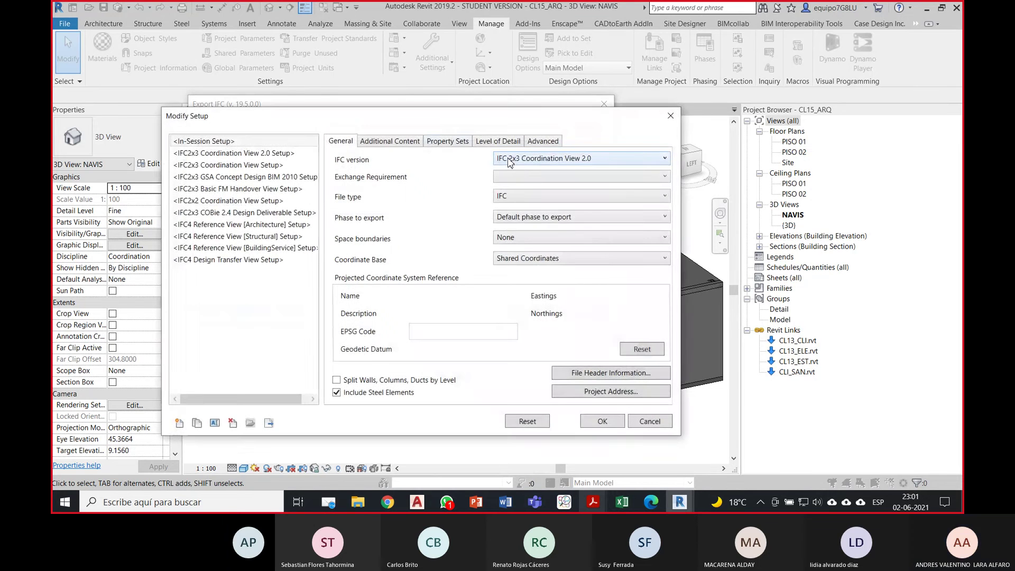
pyautogui.click(450, 142)
pyautogui.click(401, 142)
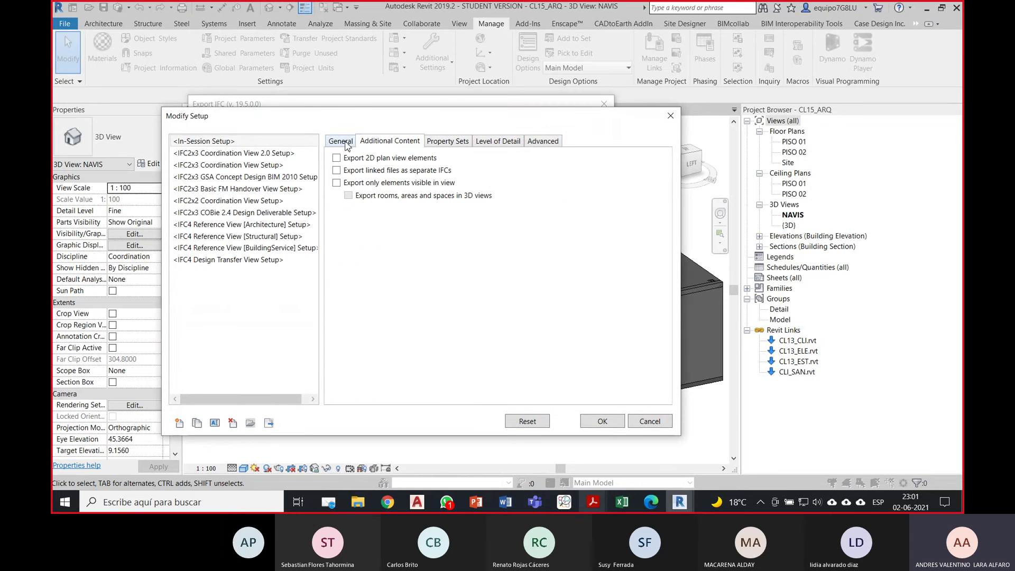
pyautogui.click(343, 142)
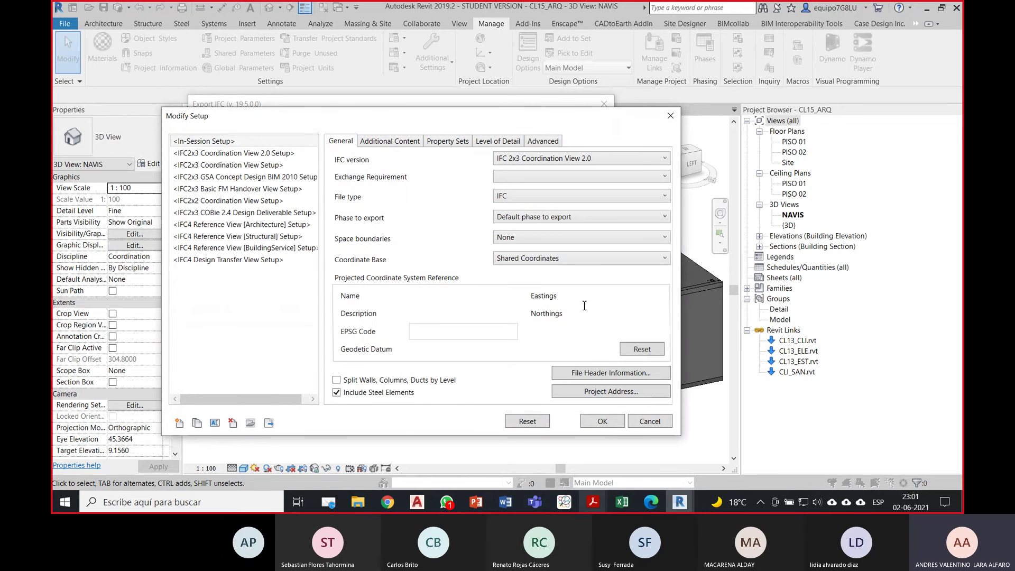
pyautogui.click(591, 422)
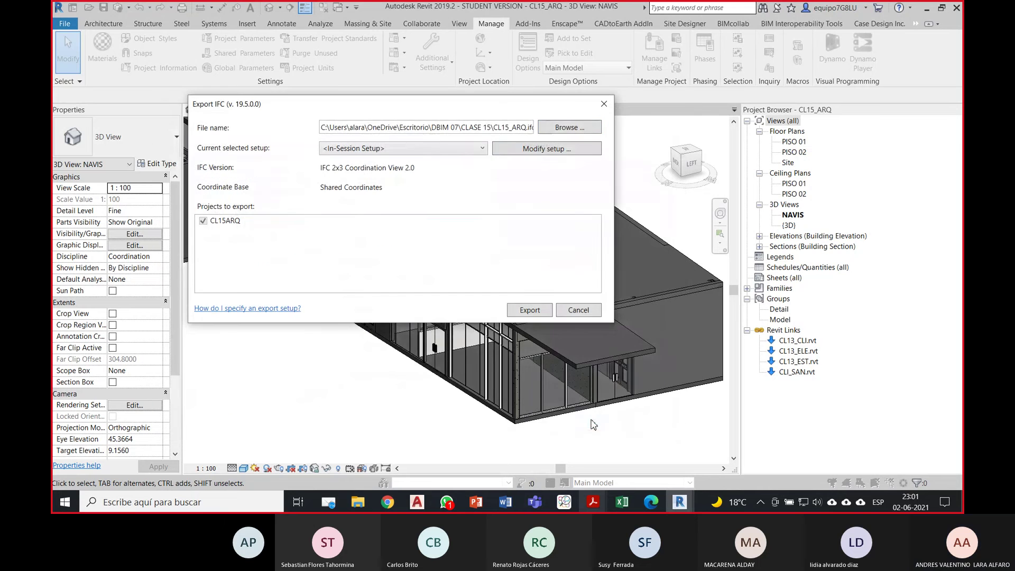
# Step: Export to the Archivos IFC folder as CL15_ARQ_IFC2X3, replacing the existing file
pyautogui.click(558, 128)
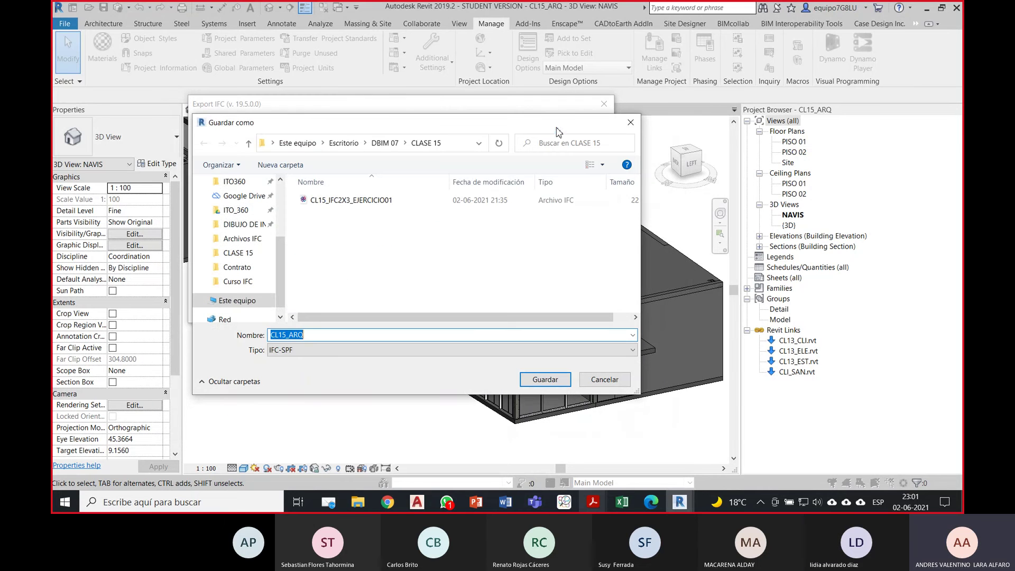
pyautogui.click(384, 142)
pyautogui.doubleClick(338, 222)
pyautogui.click(338, 200)
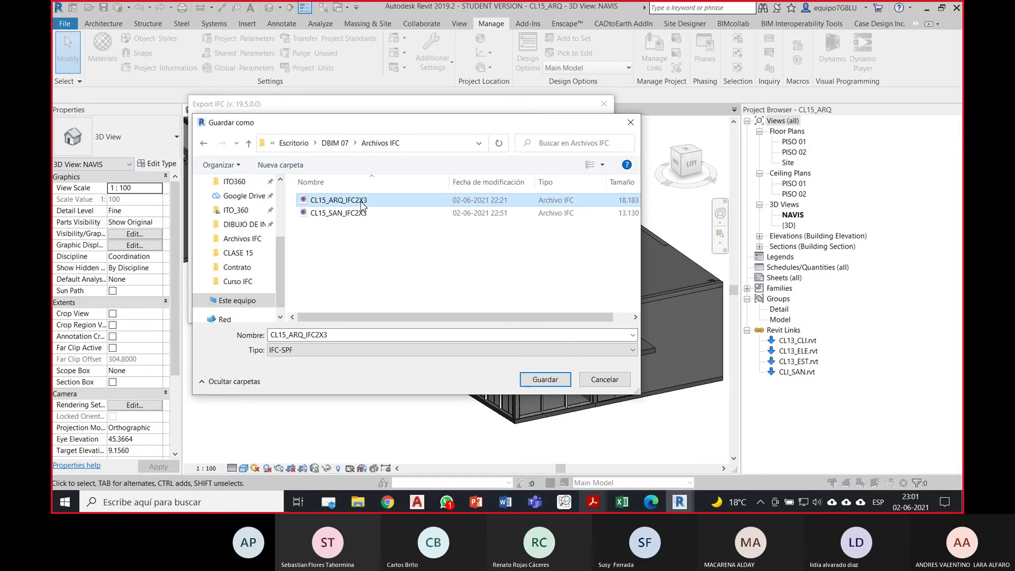
pyautogui.click(556, 378)
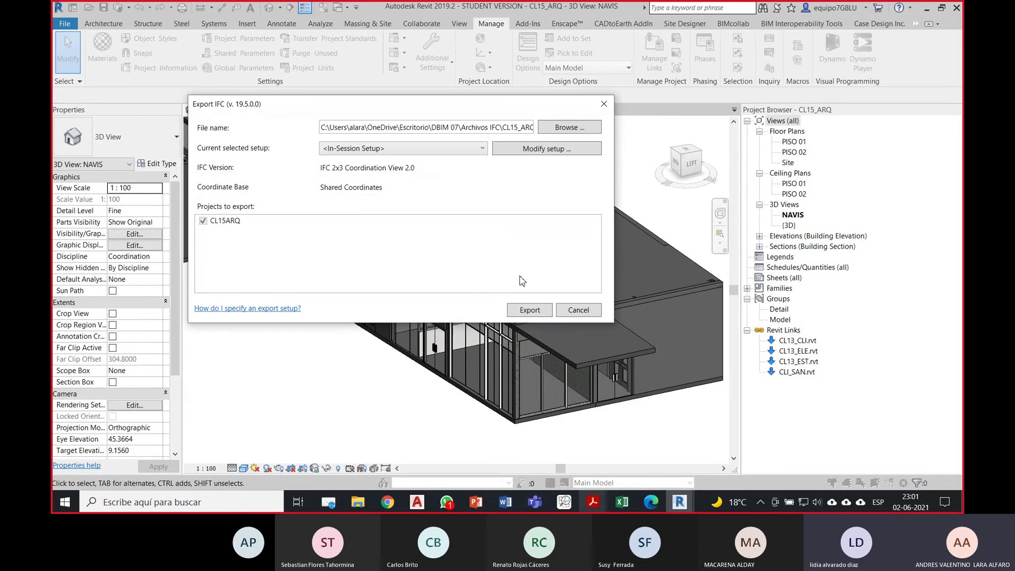
pyautogui.click(536, 312)
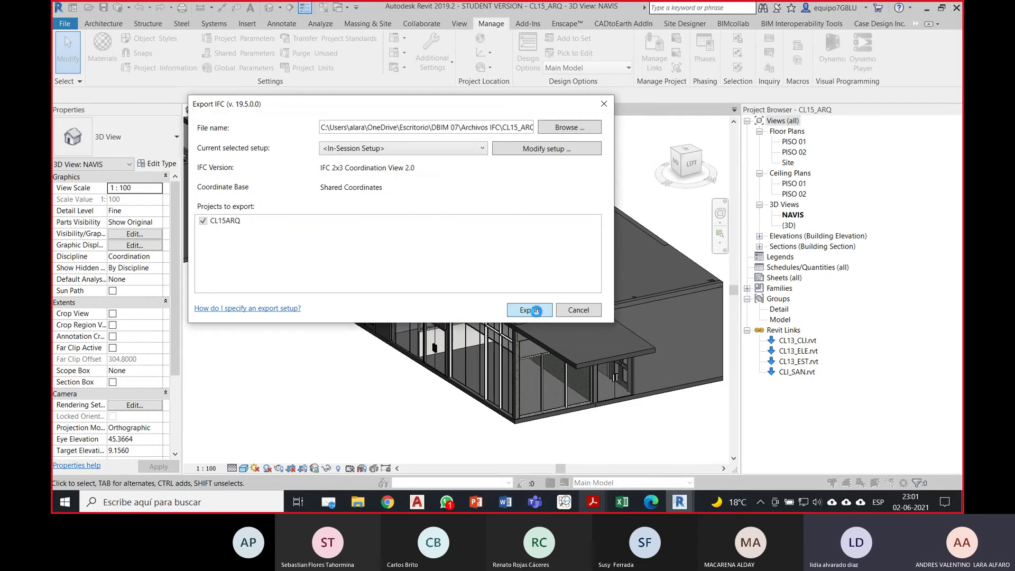
pyautogui.click(533, 263)
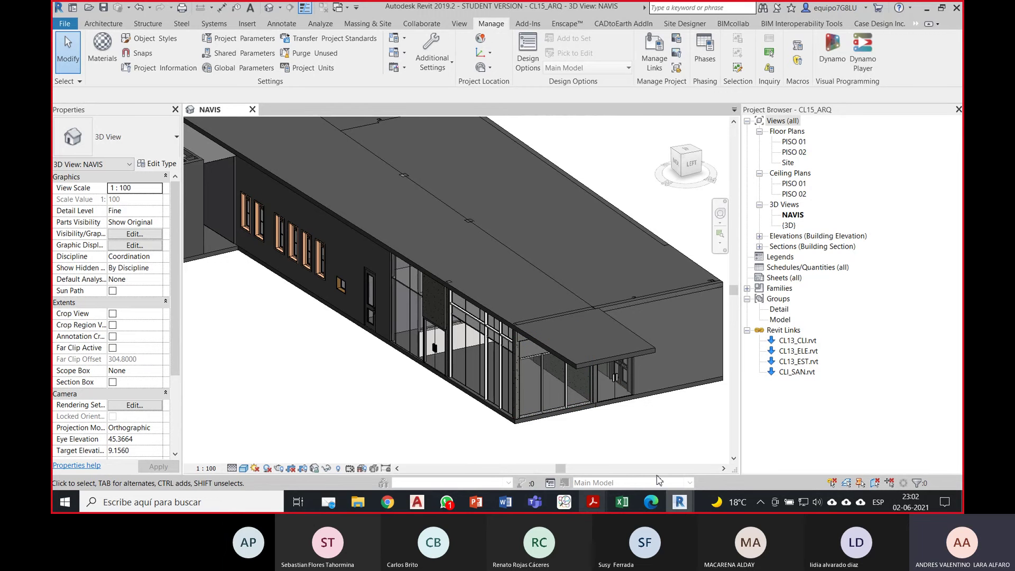
# Step: In ZOOM, reload the re-exported CL15_ARQ_IFC2X3 model from the navigation tree
pyautogui.moveTo(678, 505)
pyautogui.click(563, 501)
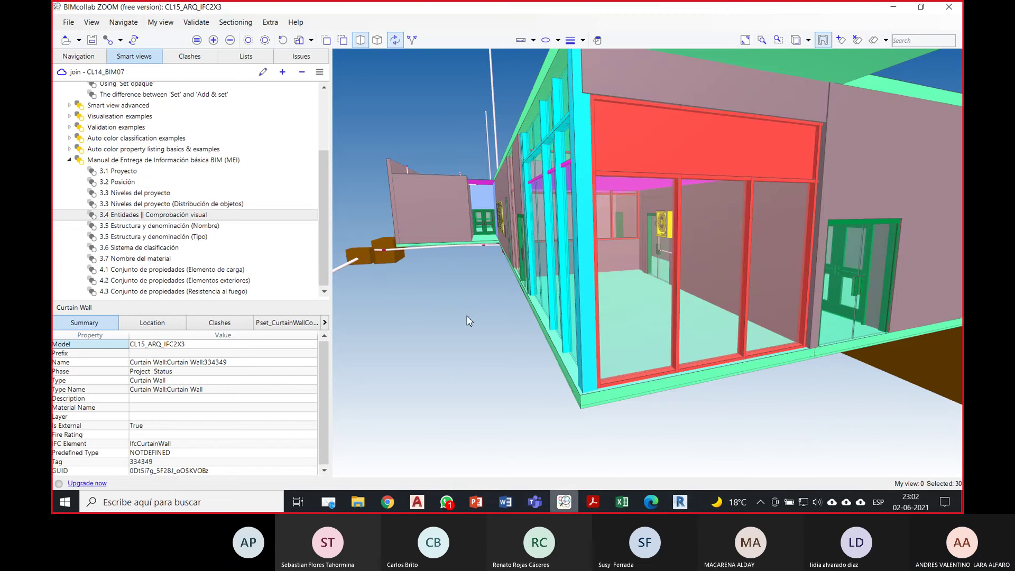
pyautogui.moveTo(482, 321); pyautogui.dragTo(436, 259)
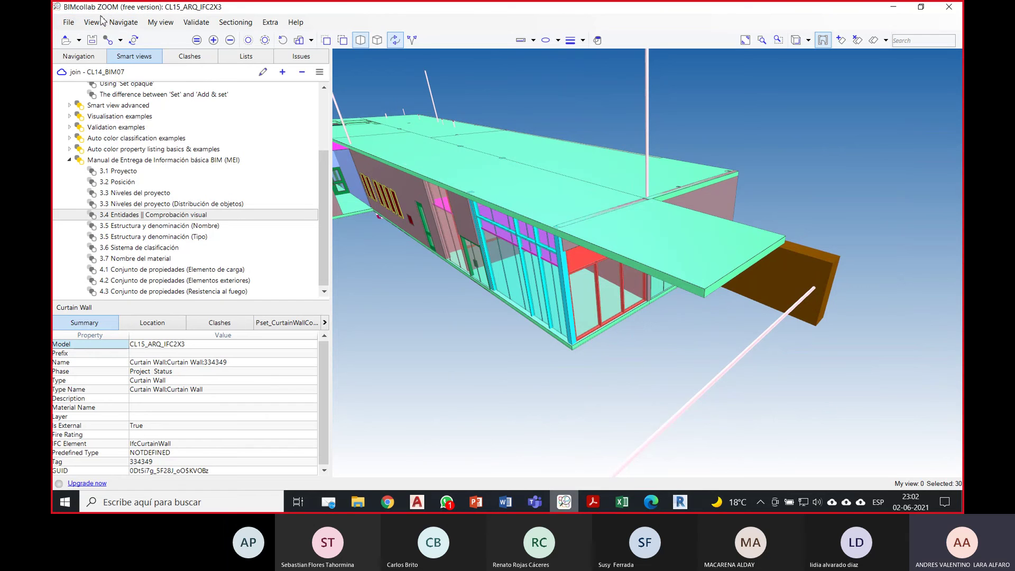
pyautogui.click(73, 22)
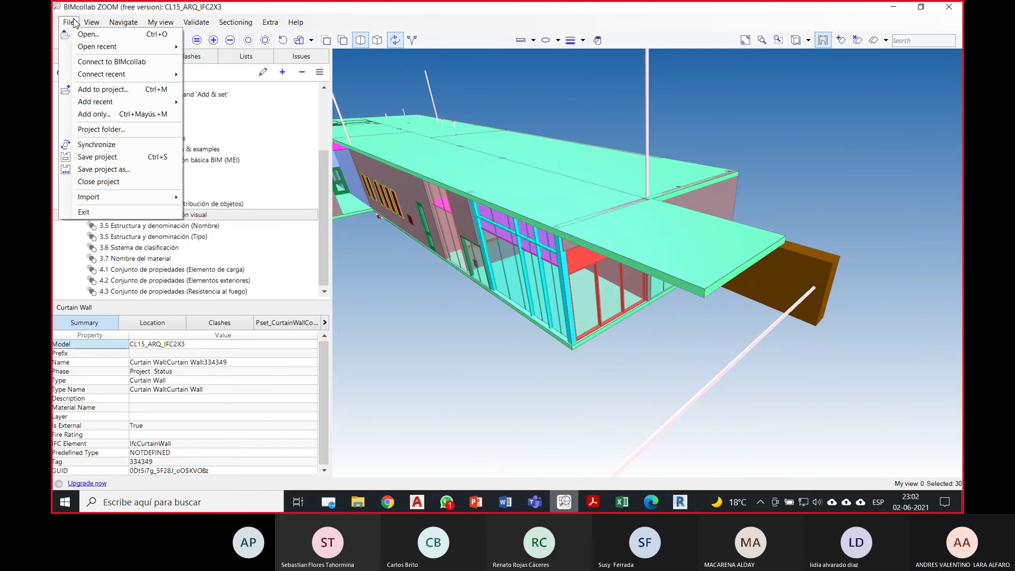
pyautogui.click(74, 20)
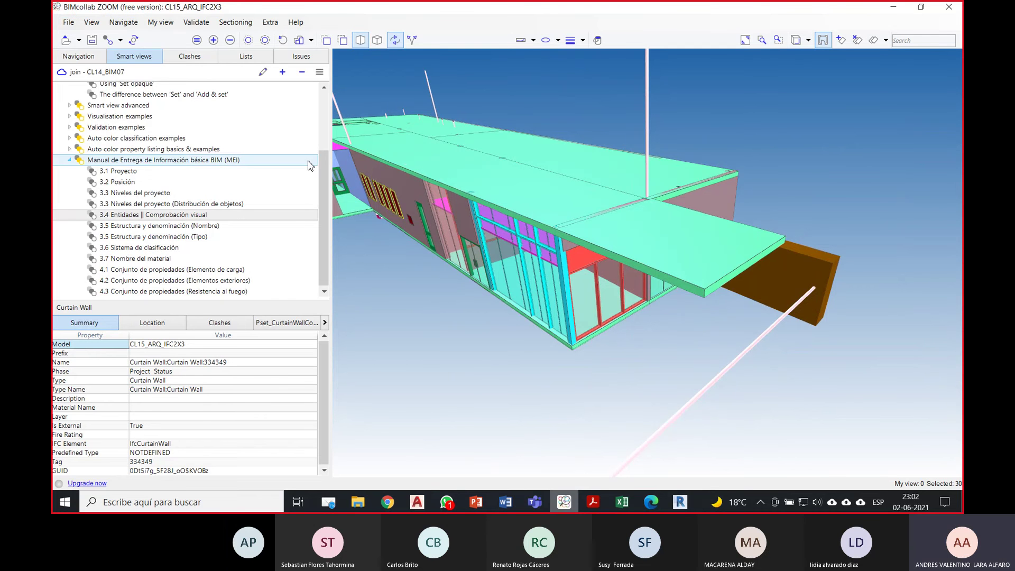
pyautogui.moveTo(323, 165); pyautogui.dragTo(321, 104)
pyautogui.click(94, 58)
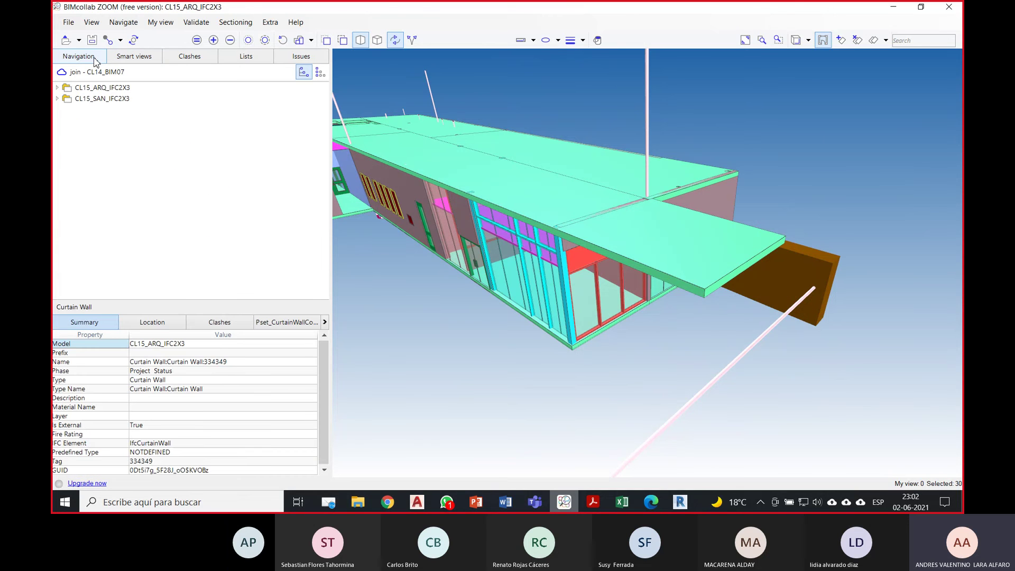
pyautogui.click(117, 89)
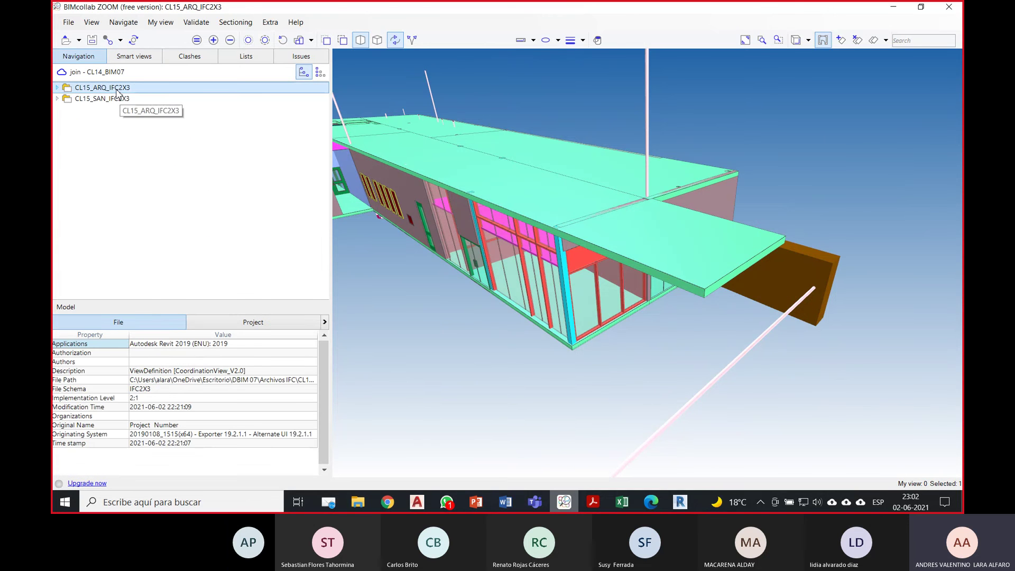
pyautogui.rightClick(116, 89)
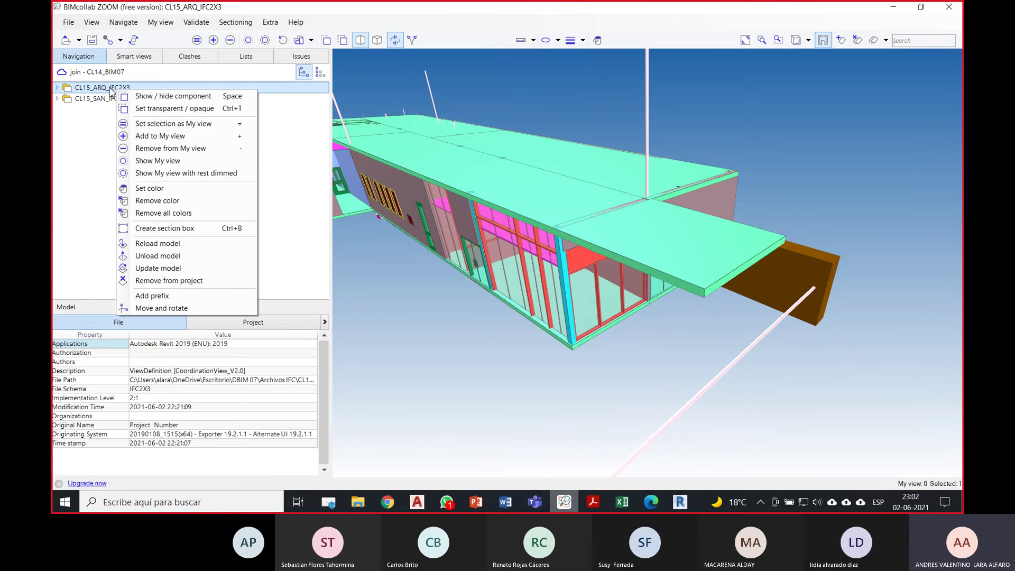
pyautogui.click(182, 245)
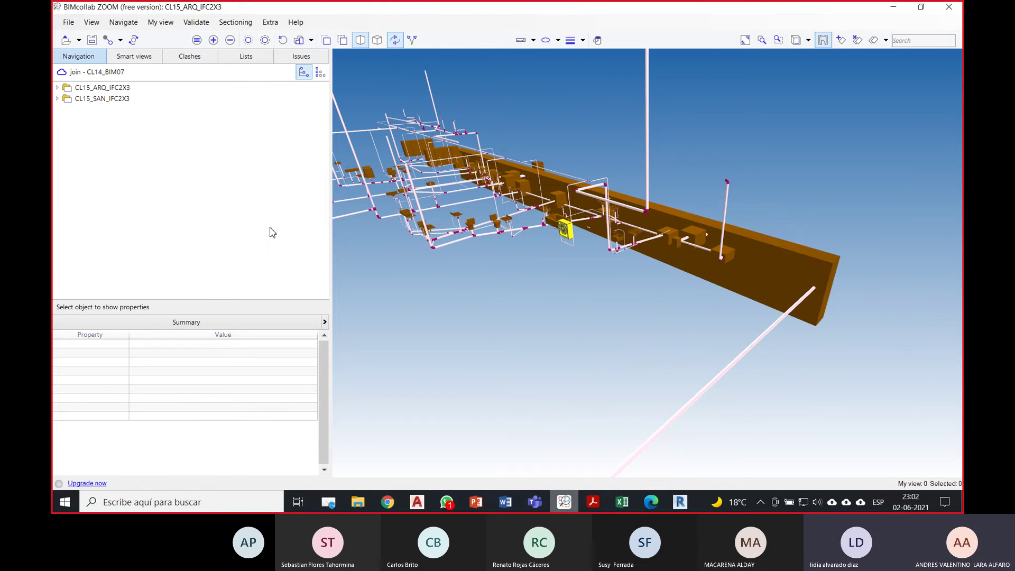
# Step: Orbit, zoom and toggle orthographic/perspective to frame the reloaded building
pyautogui.click(101, 88)
pyautogui.scroll(-5, 589, 343)
pyautogui.moveTo(642, 335); pyautogui.dragTo(573, 338)
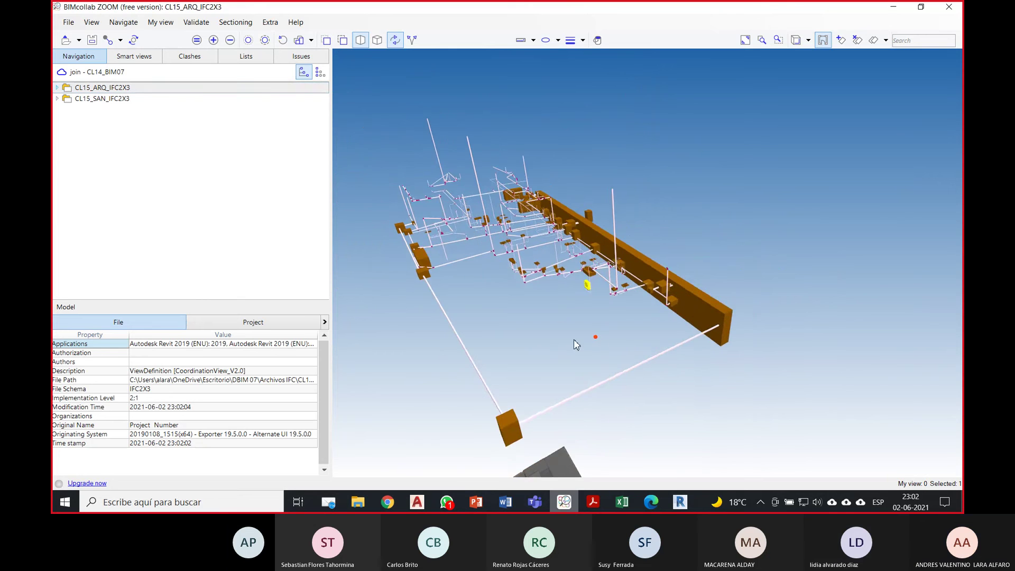
pyautogui.scroll(2, 454, 198)
pyautogui.click(376, 40)
pyautogui.click(359, 40)
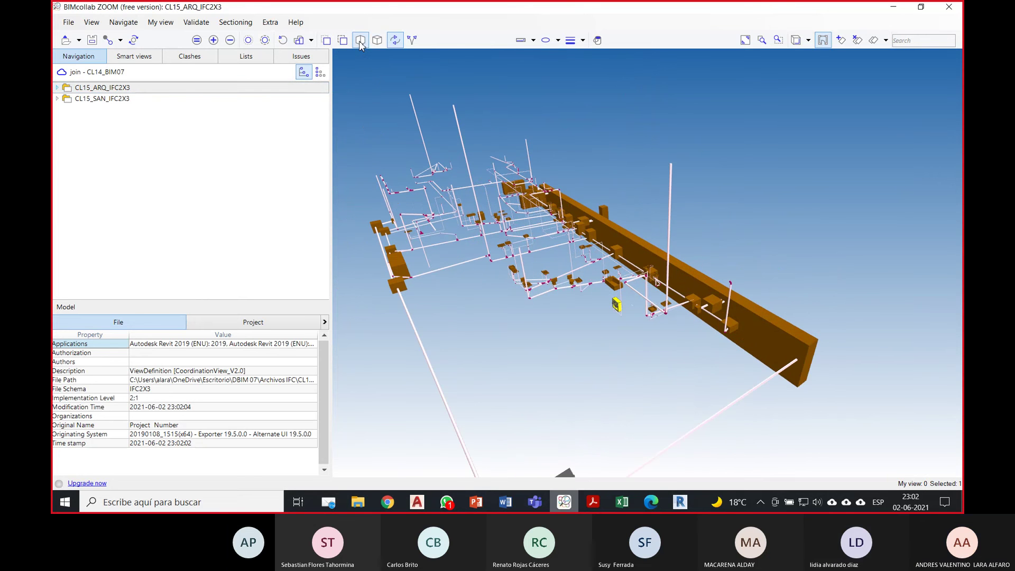
pyautogui.scroll(-5, 683, 204)
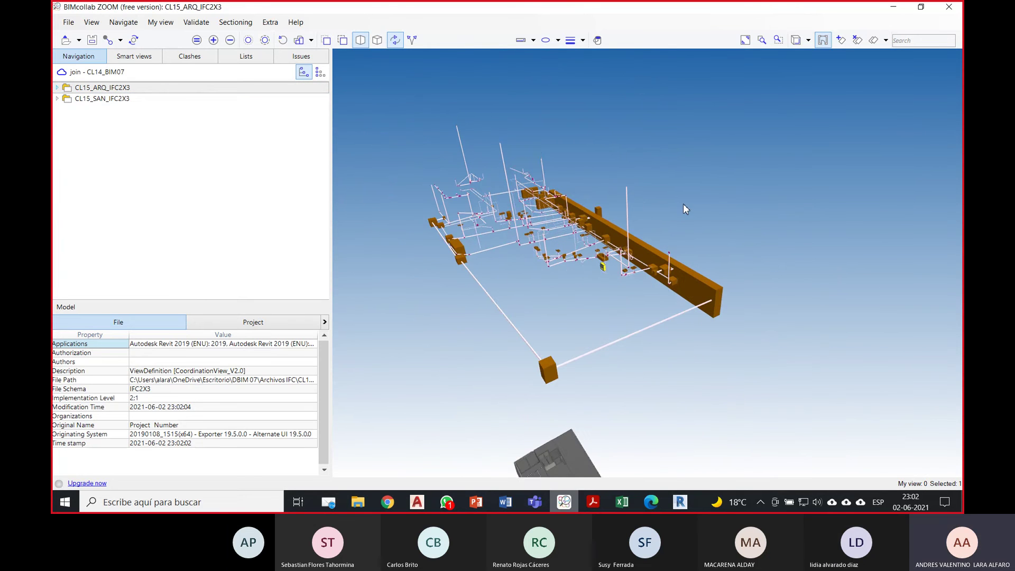
pyautogui.moveTo(677, 334); pyautogui.dragTo(703, 304)
pyautogui.moveTo(681, 341); pyautogui.dragTo(687, 294, button='middle')
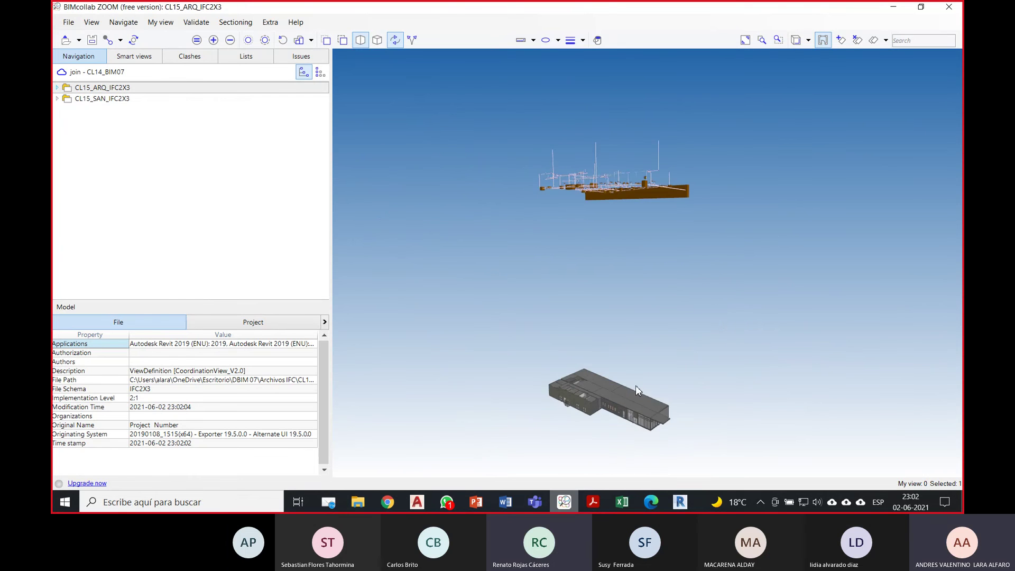
pyautogui.scroll(4, 634, 385)
pyautogui.moveTo(594, 424); pyautogui.dragTo(627, 334)
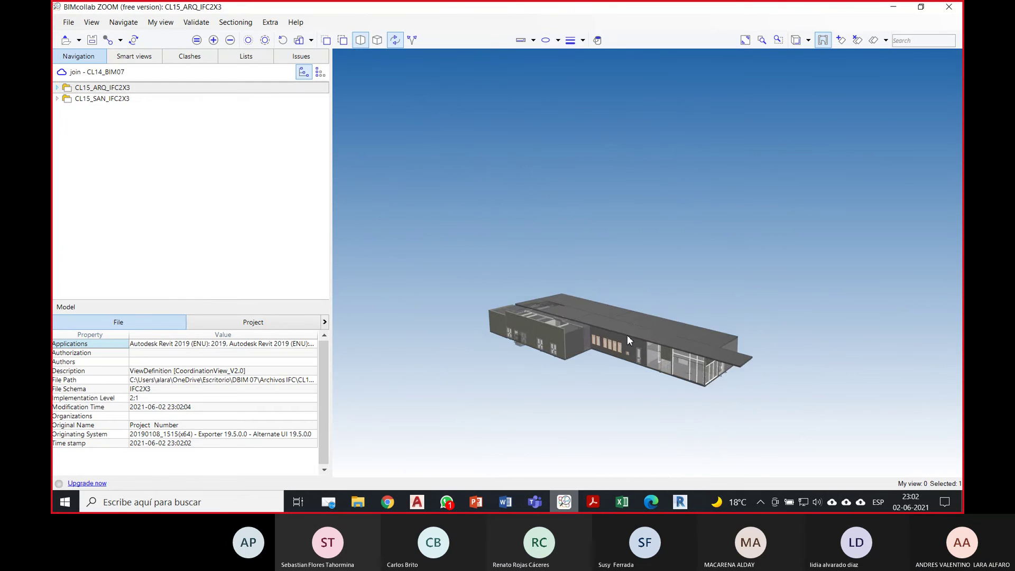
pyautogui.scroll(2, 646, 360)
pyautogui.scroll(2, 646, 343)
pyautogui.scroll(-1, 646, 316)
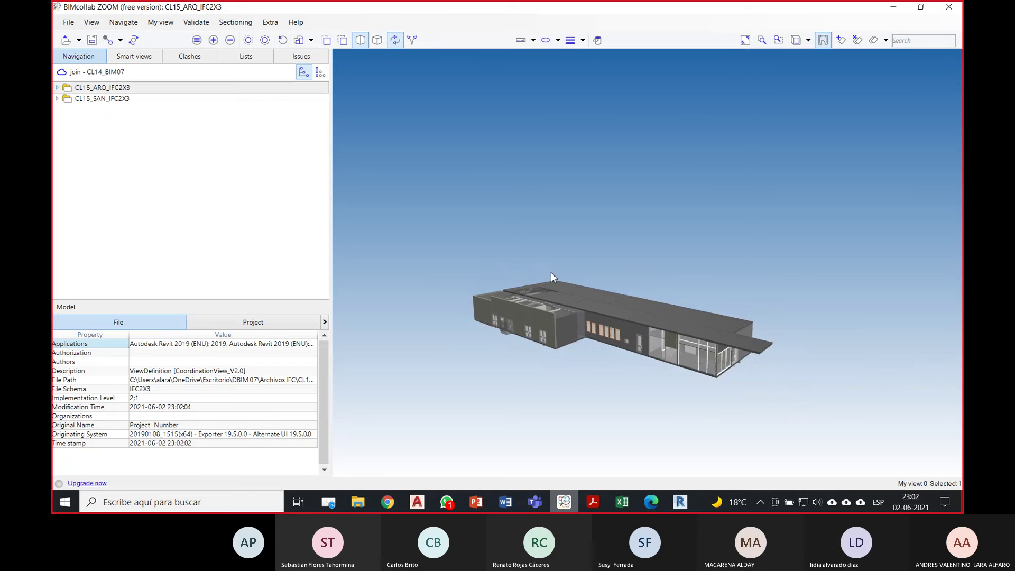
pyautogui.scroll(1, 550, 271)
pyautogui.moveTo(625, 287); pyautogui.dragTo(570, 257)
pyautogui.scroll(2, 658, 344)
pyautogui.scroll(2, 658, 344)
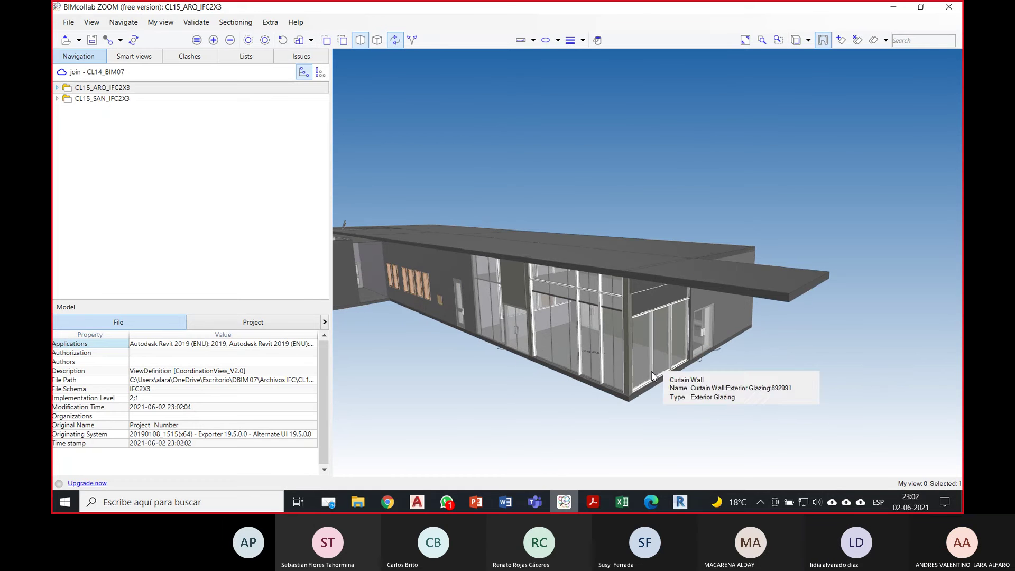
# Step: Select the glazed curtain walls to check their IFC class, then deselect them
pyautogui.click(651, 371)
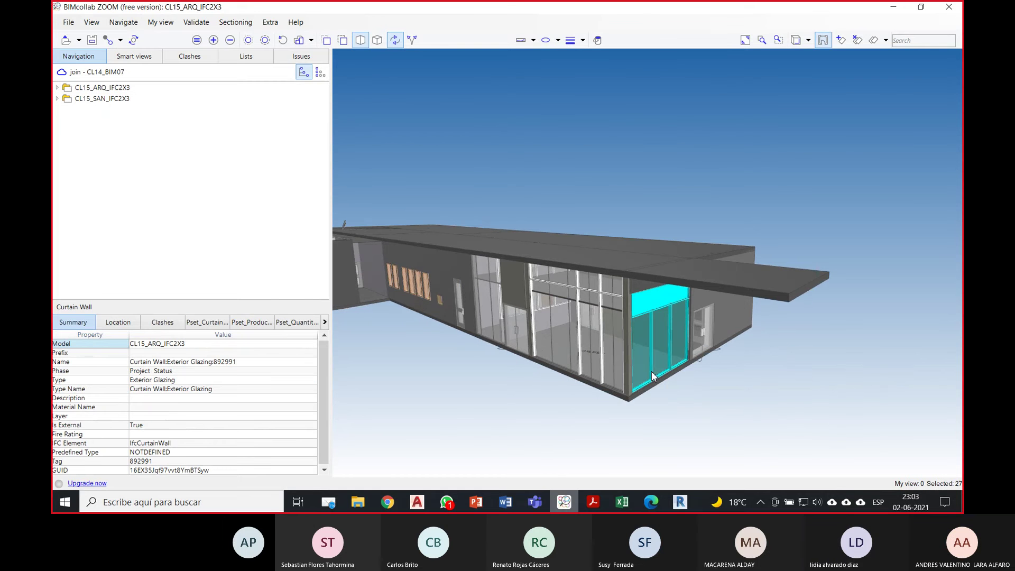
pyautogui.click(721, 400)
pyautogui.click(604, 365)
pyautogui.click(712, 399)
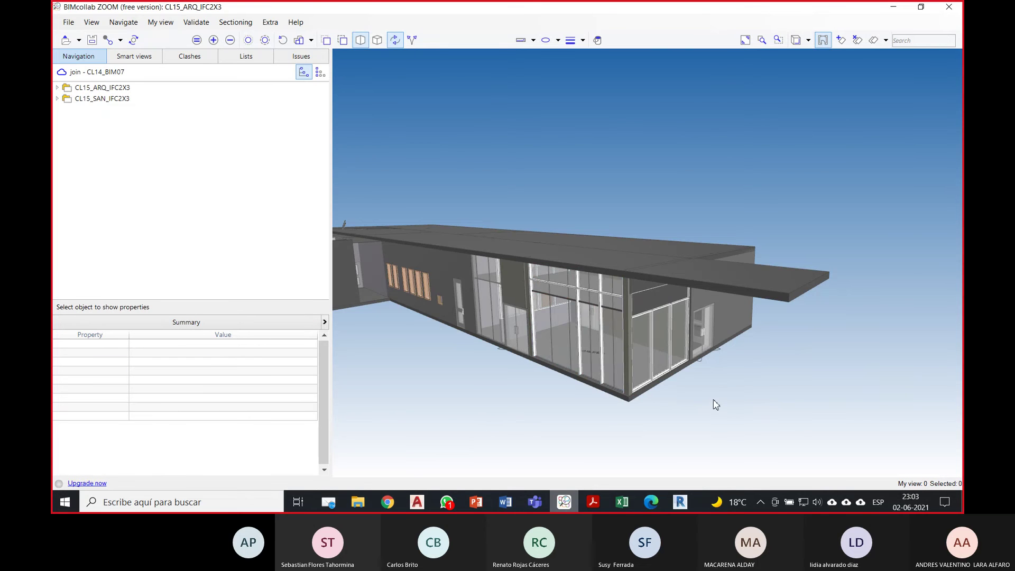
pyautogui.scroll(-2, 651, 356)
pyautogui.moveTo(641, 197); pyautogui.dragTo(597, 244)
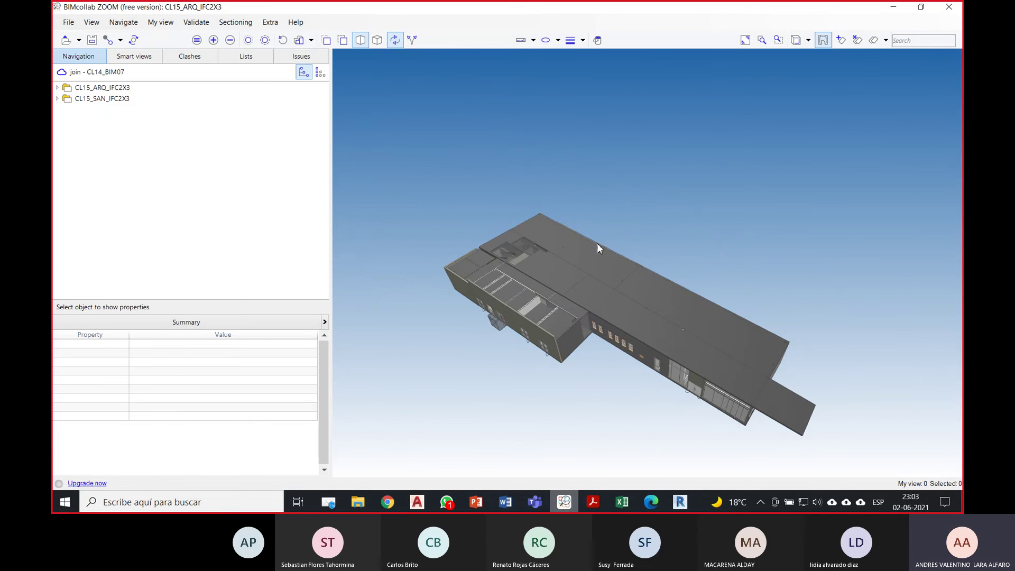
# Step: Remove CL15_ARQ_IFC2X3 from the project and confirm with Aceptar
pyautogui.click(123, 88)
pyautogui.rightClick(125, 89)
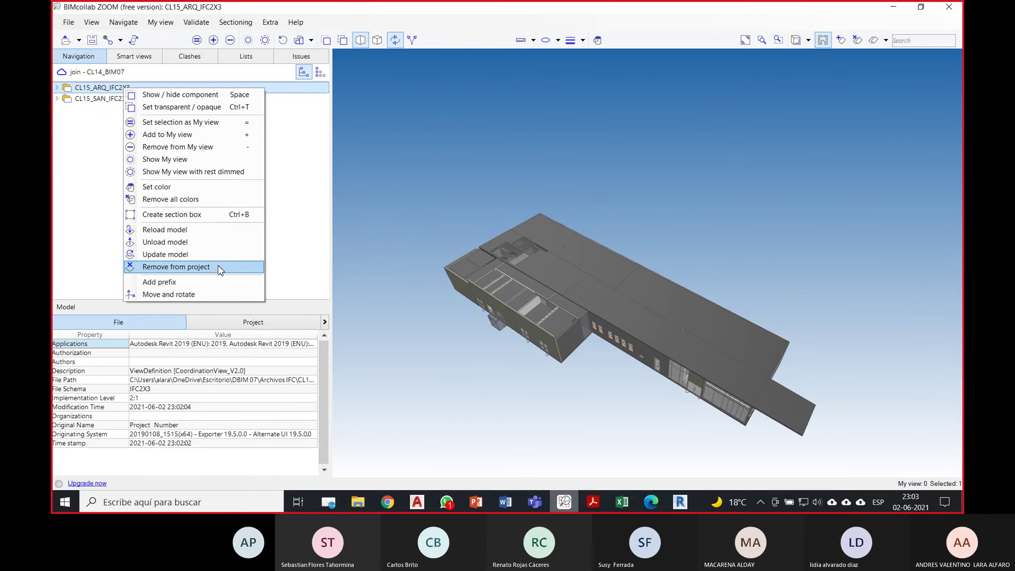
pyautogui.click(176, 266)
pyautogui.click(536, 293)
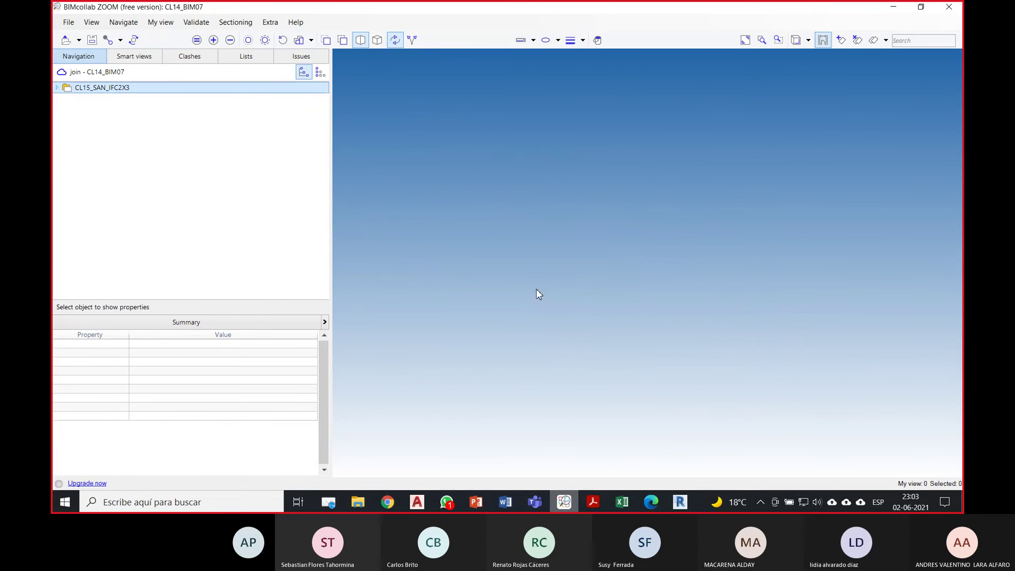
# Step: In the CL15_SAN Revit window, remove the missing CL13_ARQ.rvt link via Manage Links
pyautogui.moveTo(683, 496)
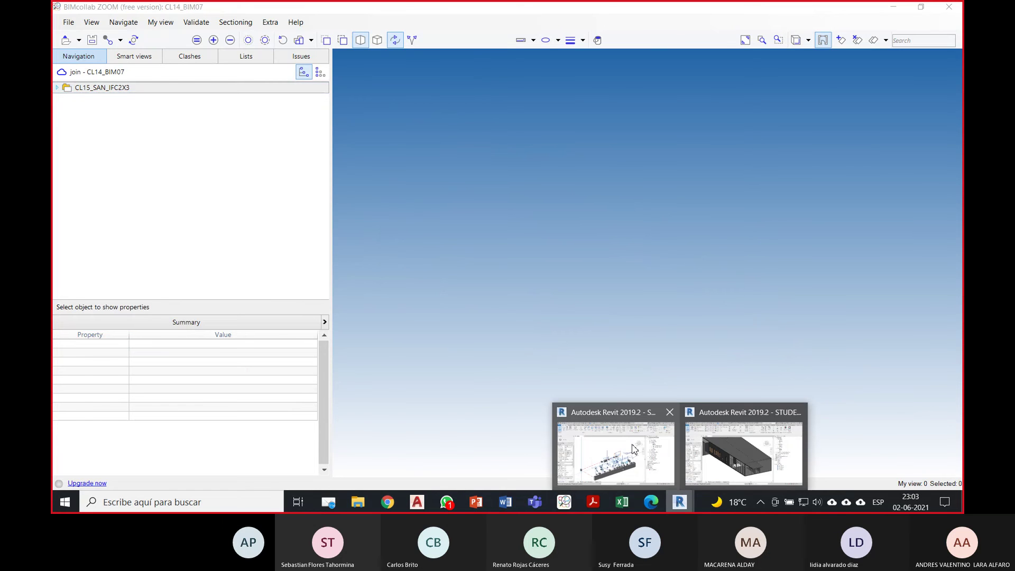
pyautogui.click(740, 444)
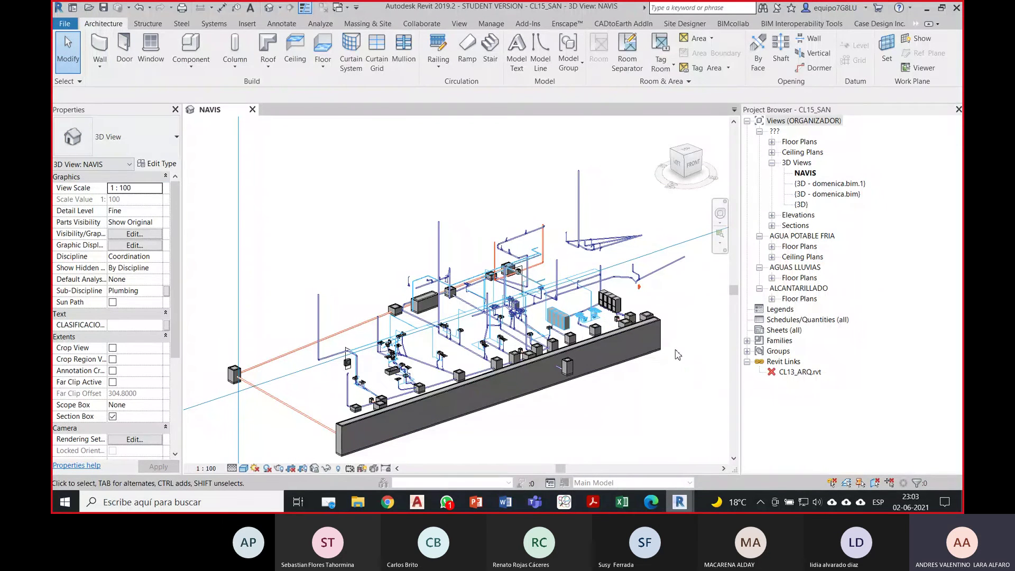
pyautogui.rightClick(802, 374)
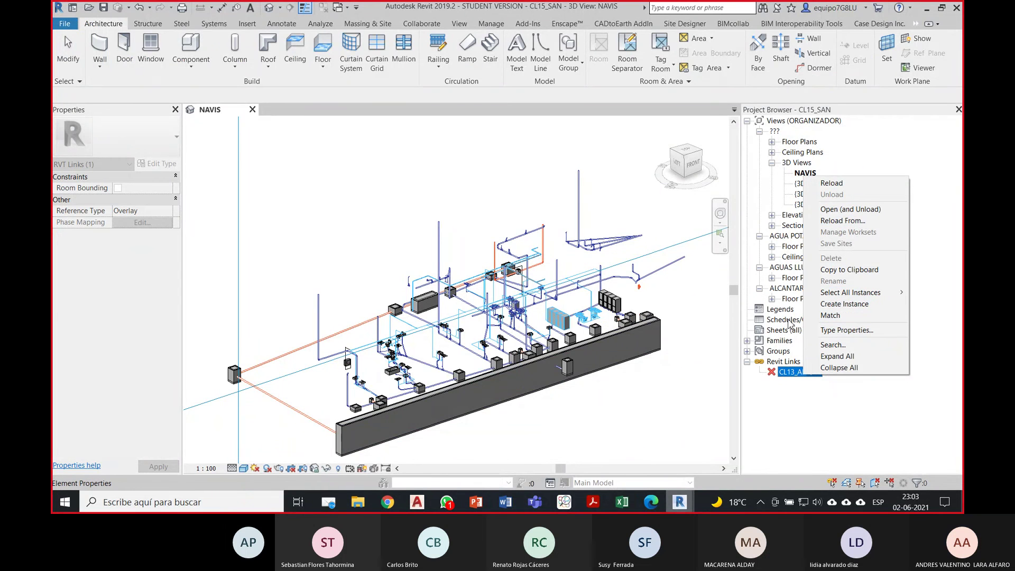
pyautogui.click(490, 25)
pyautogui.click(491, 24)
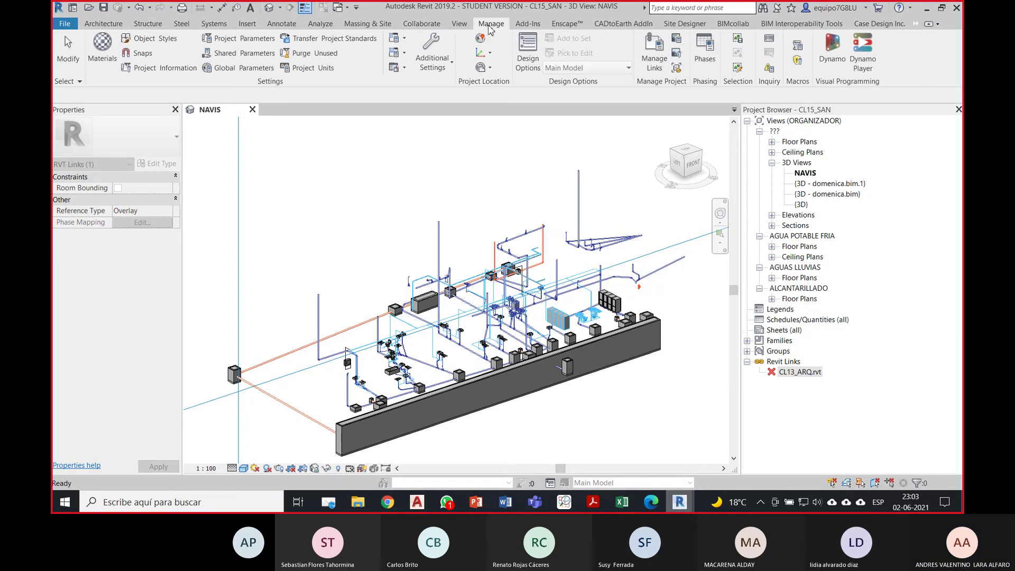
pyautogui.click(655, 59)
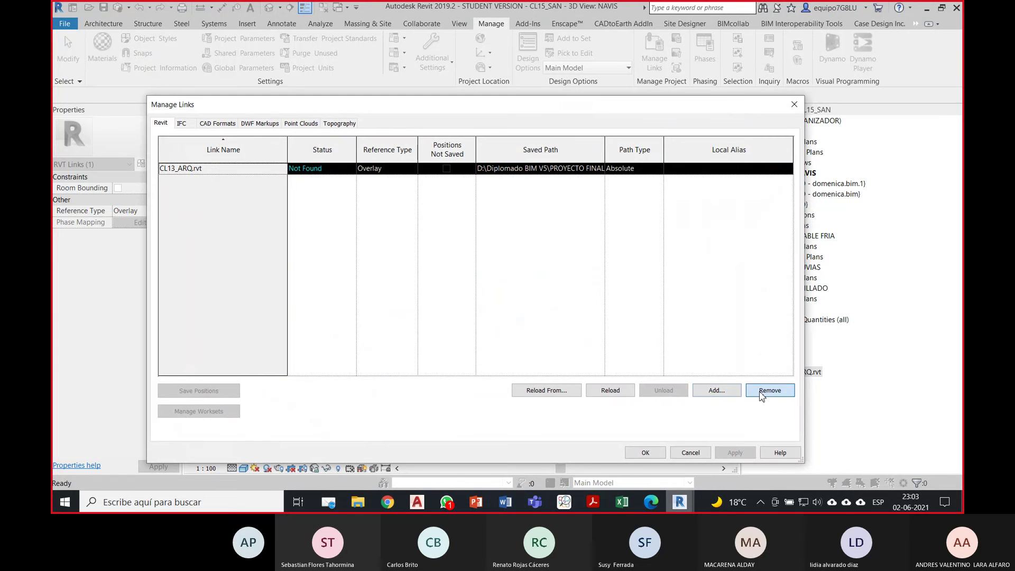
pyautogui.click(531, 271)
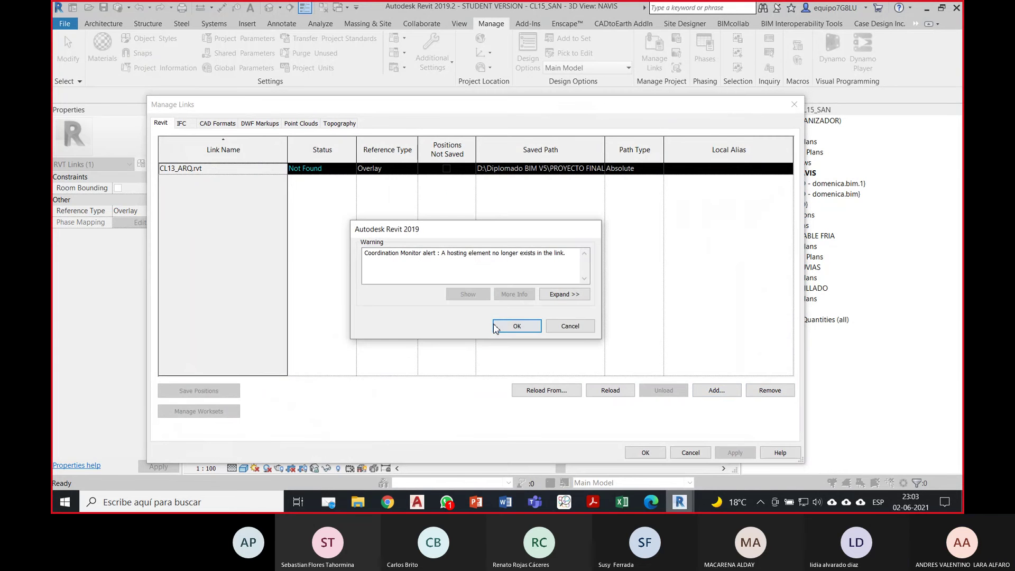
pyautogui.click(498, 328)
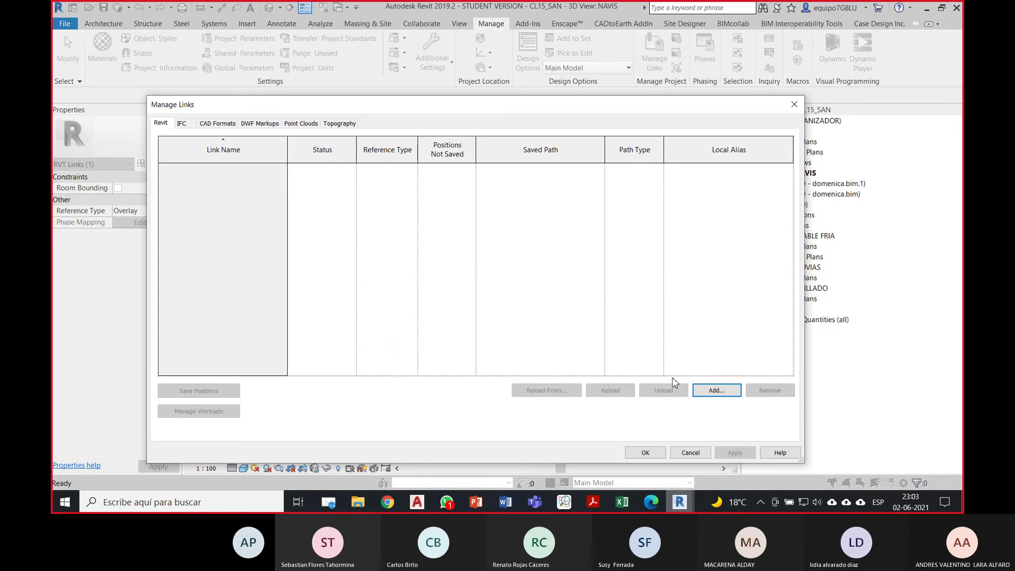
# Step: Link CL15_ARQ.rvt in its place, confirm, and orbit to view the linked building
pyautogui.click(716, 390)
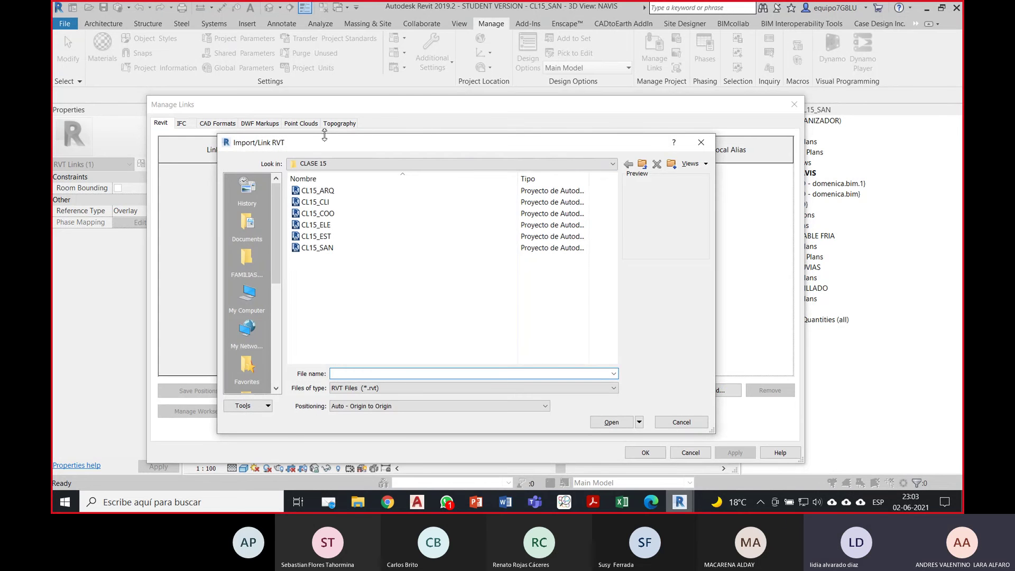
pyautogui.click(340, 191)
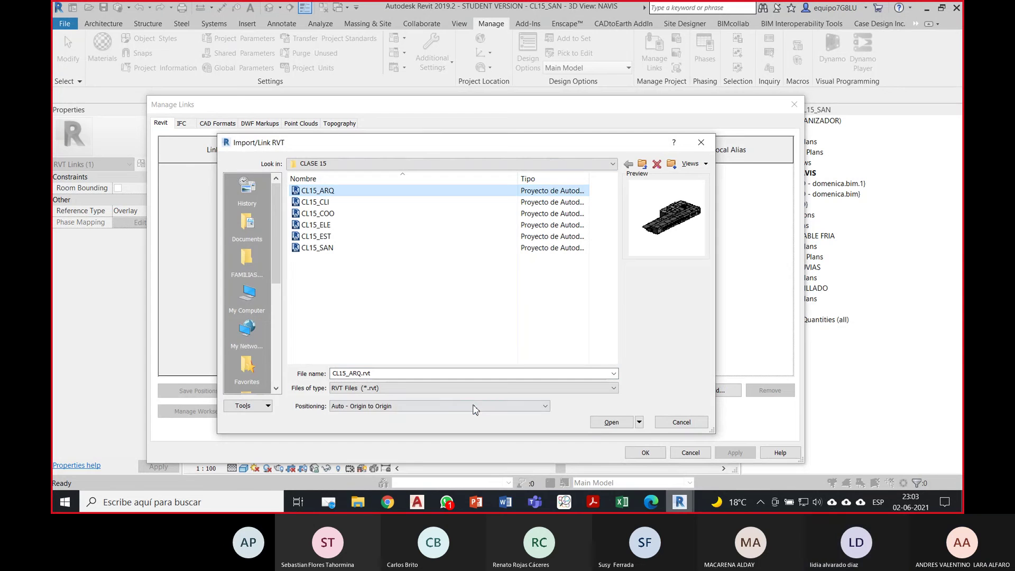
pyautogui.click(474, 410)
pyautogui.click(468, 430)
pyautogui.click(609, 422)
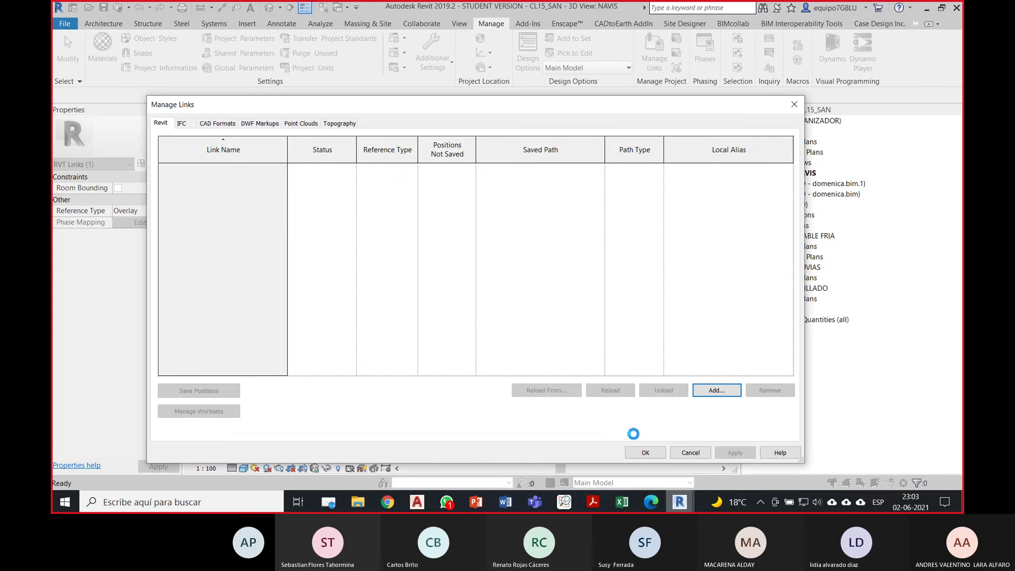
pyautogui.click(646, 451)
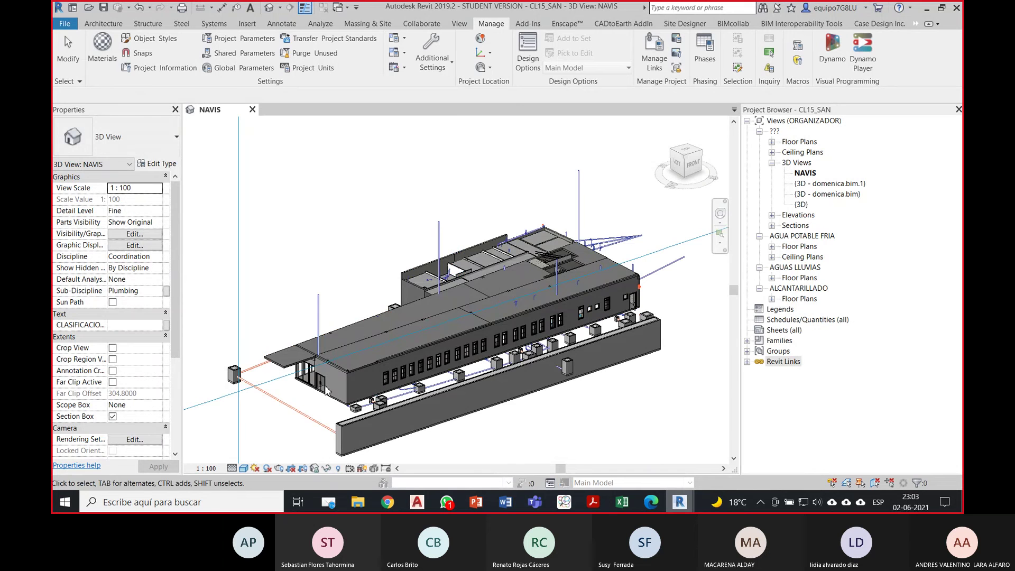
pyautogui.keyDown('shift'); pyautogui.moveTo(434, 386); pyautogui.dragTo(388, 404, button='middle'); pyautogui.keyUp('shift')
pyautogui.scroll(4, 388, 405)
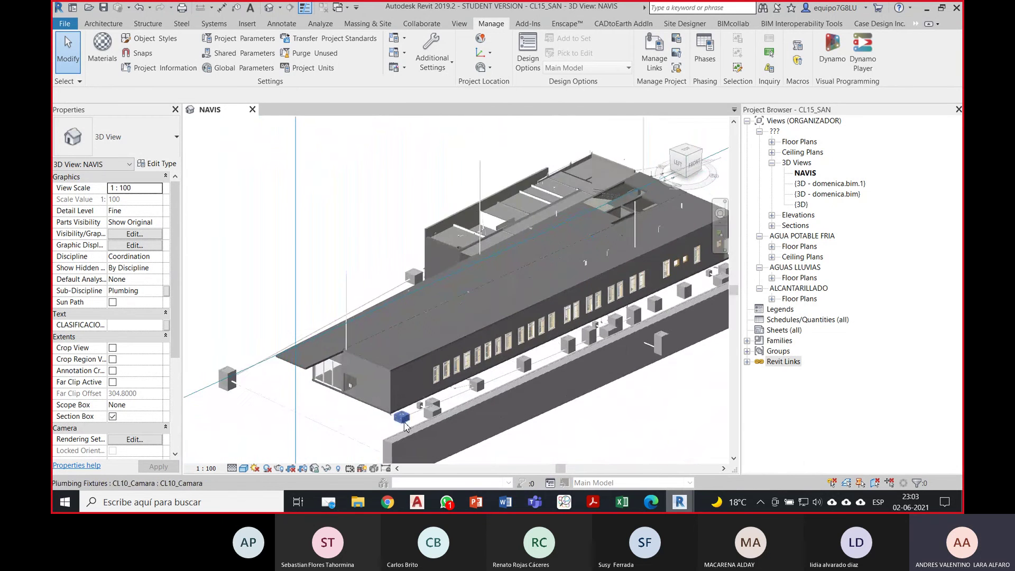
pyautogui.scroll(-3, 395, 360)
pyautogui.scroll(3, 442, 386)
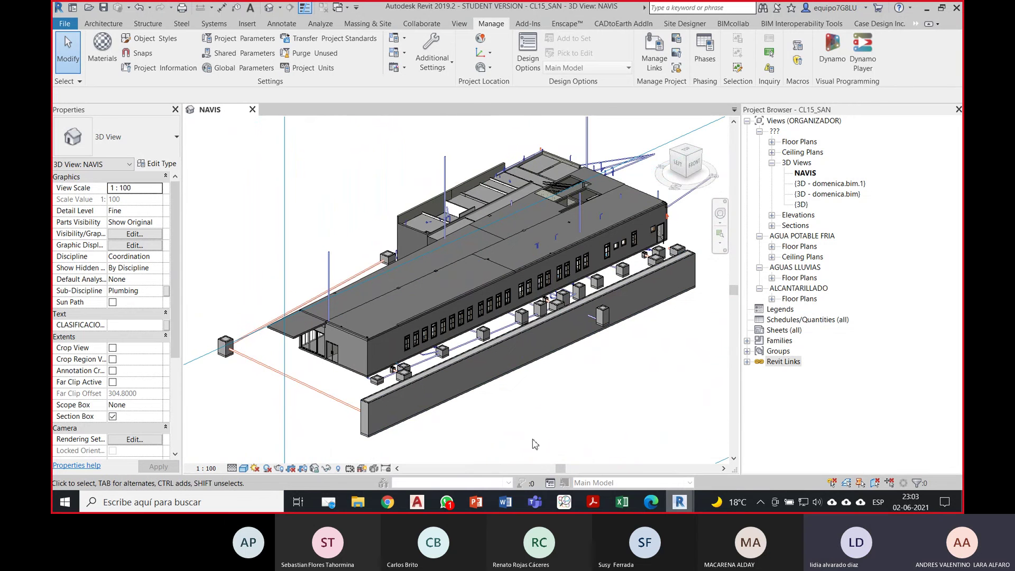
pyautogui.moveTo(680, 504)
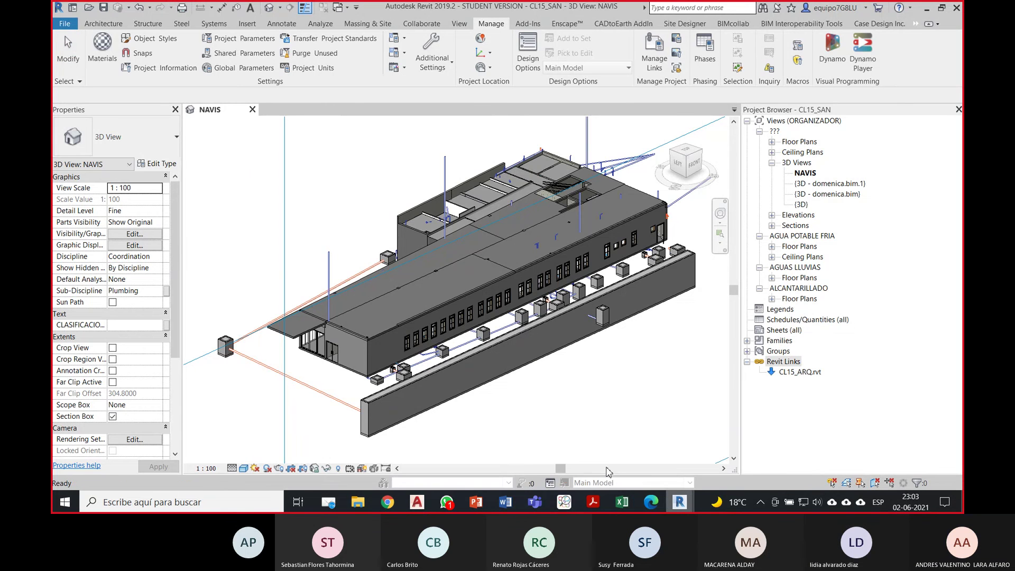
# Step: In CL15_ARQ, verify the Exterior Glazing curtain wall type still exports as IfcWindow, then open the File menu
pyautogui.click(737, 445)
pyautogui.click(545, 384)
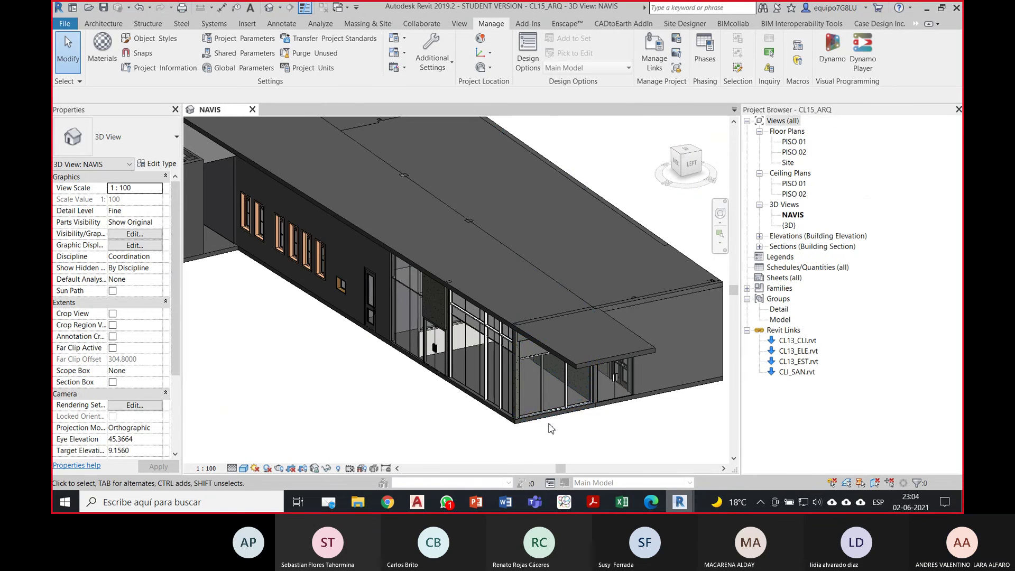
pyautogui.scroll(-2, 545, 391)
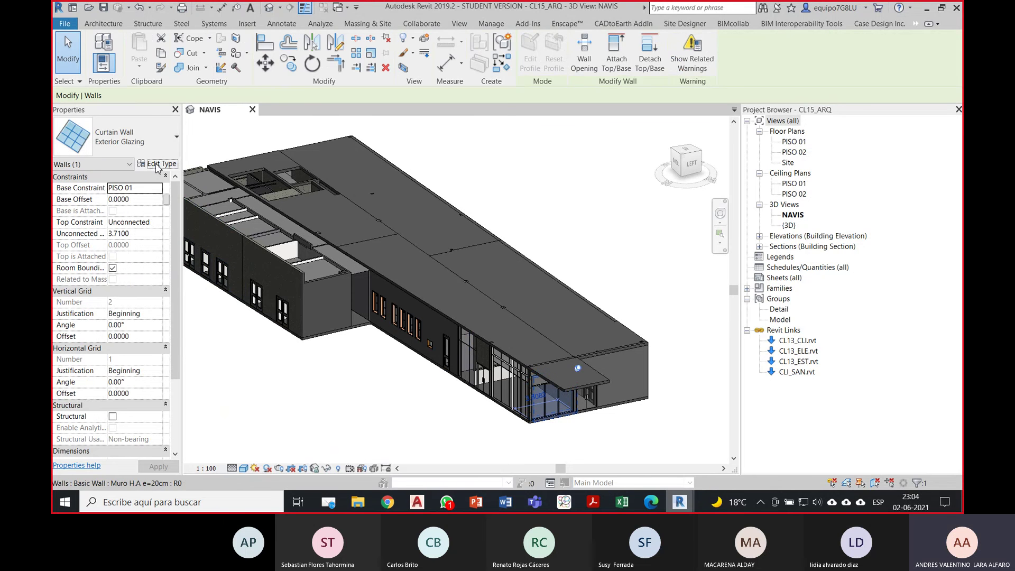
pyautogui.click(157, 164)
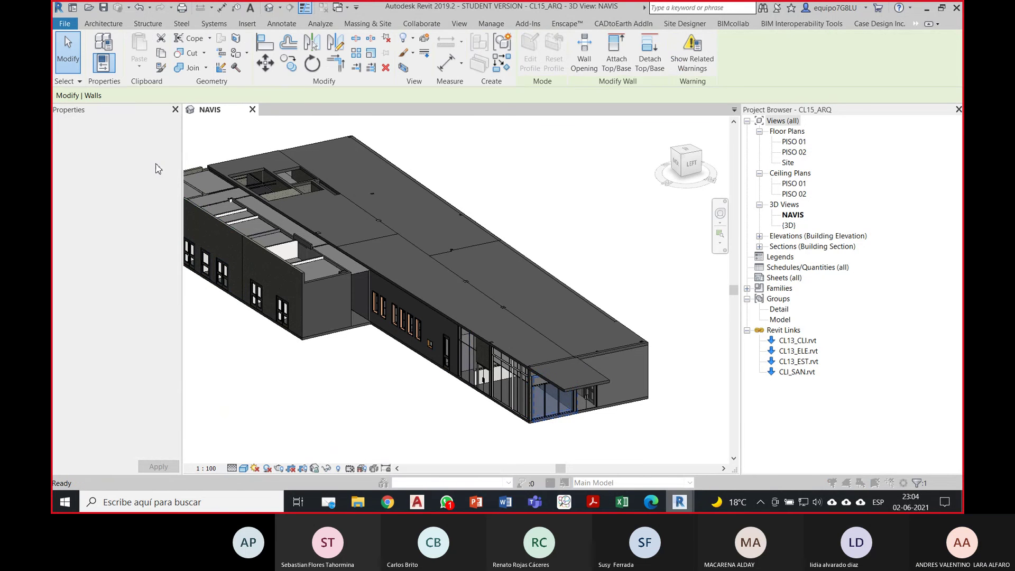
pyautogui.scroll(-5, 607, 334)
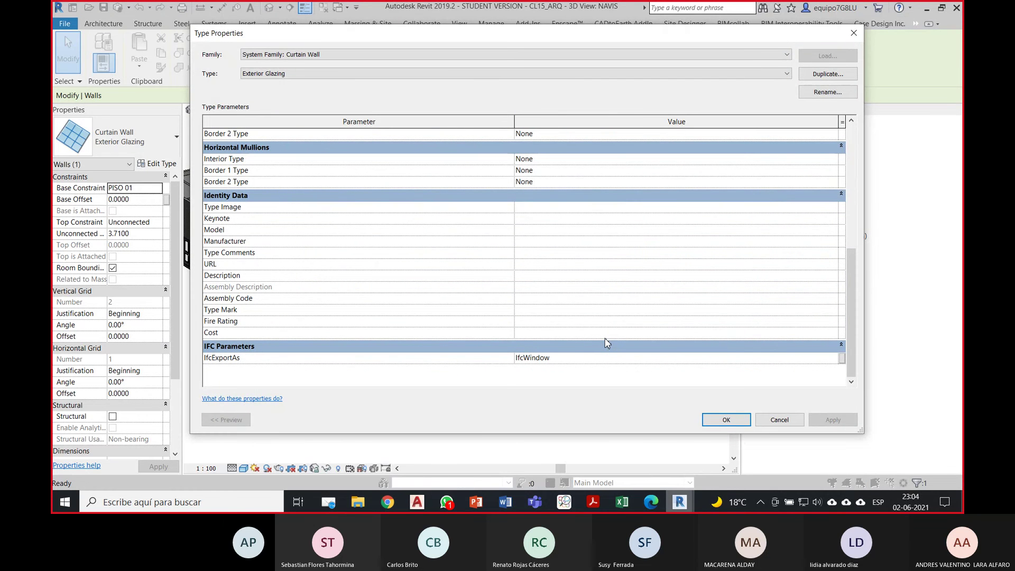
pyautogui.click(724, 420)
pyautogui.scroll(4, 527, 401)
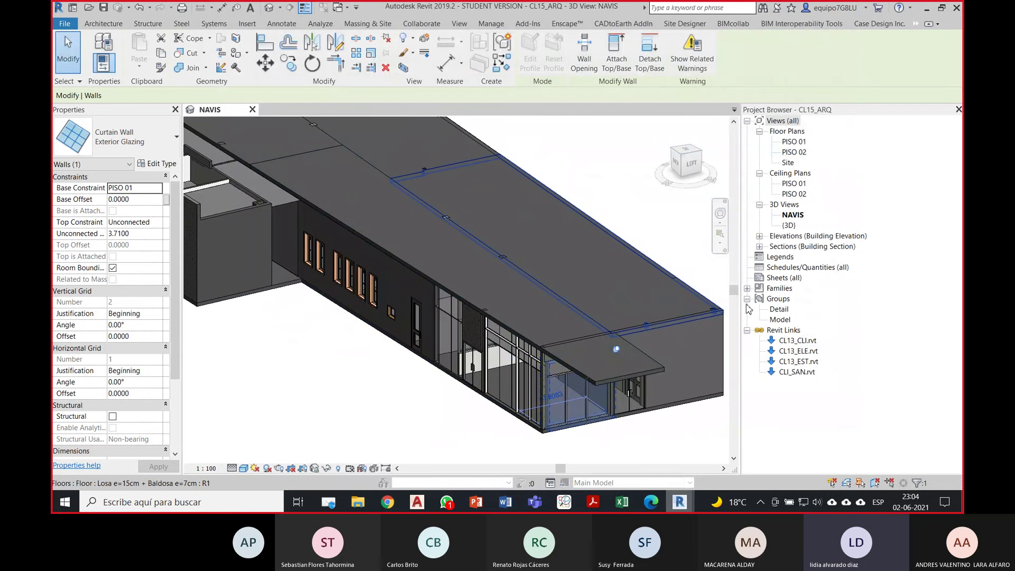
pyautogui.click(458, 418)
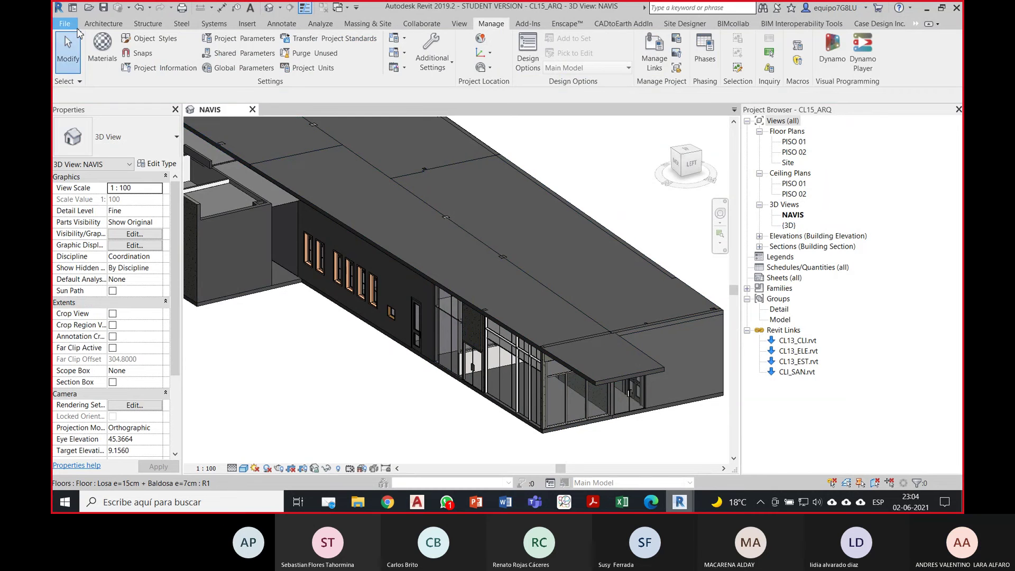
pyautogui.click(64, 23)
# Step: Modify the IFC export setup to include IFCSITE elevation, keeping Shared Coordinates
pyautogui.moveTo(103, 213)
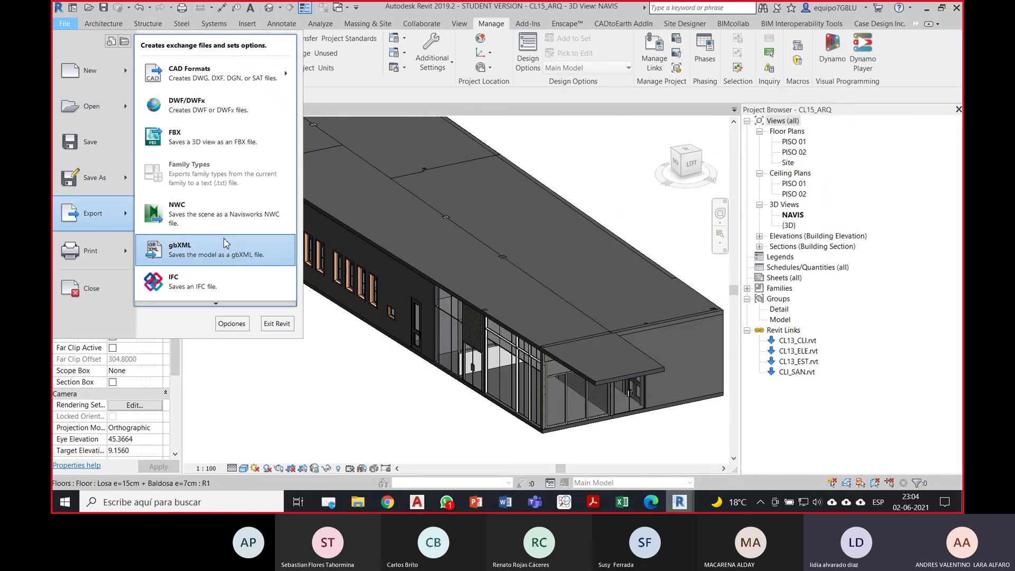
pyautogui.click(227, 281)
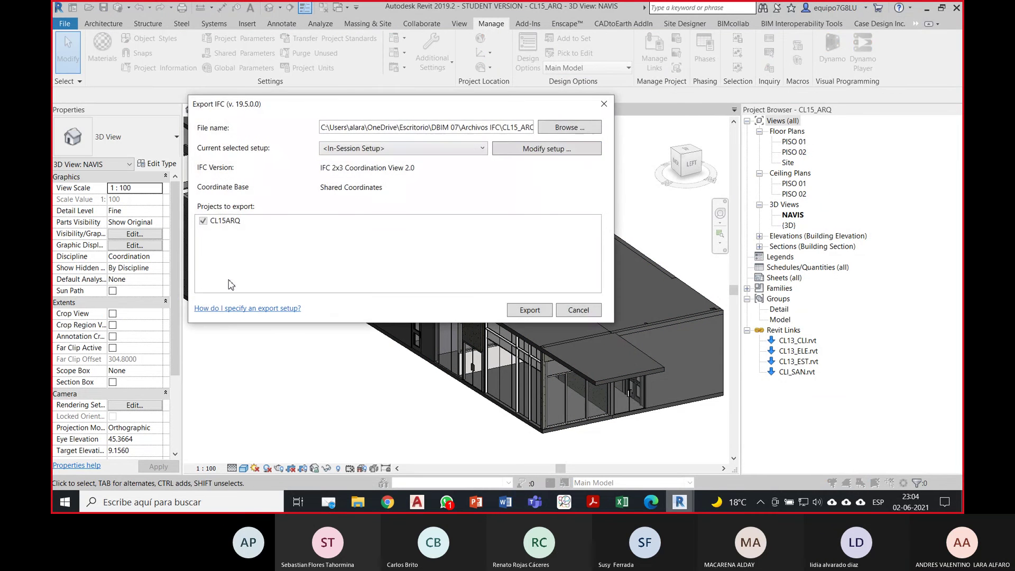
pyautogui.click(548, 153)
pyautogui.click(570, 258)
pyautogui.click(571, 259)
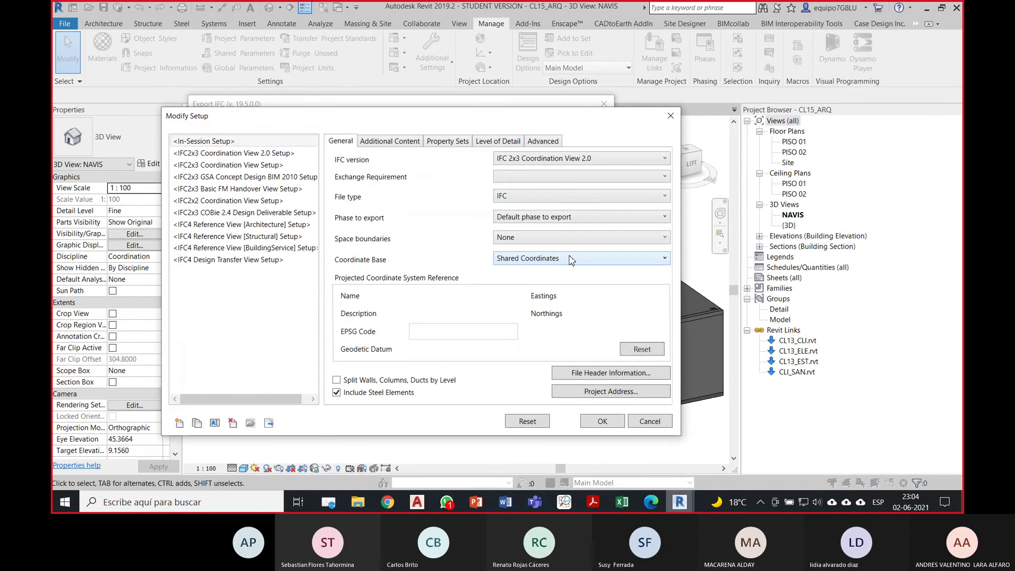
pyautogui.click(413, 142)
pyautogui.click(535, 141)
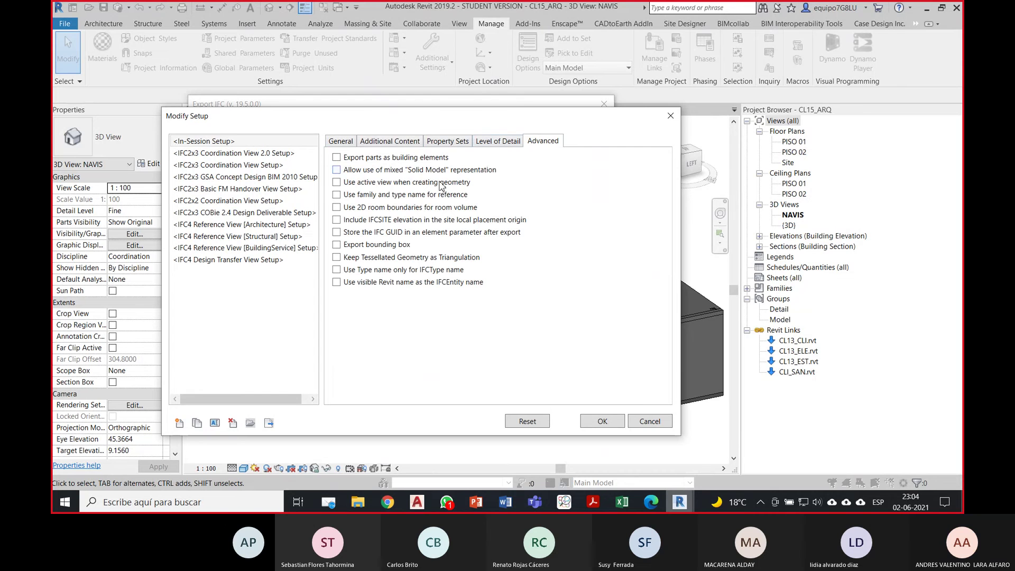
pyautogui.click(336, 219)
pyautogui.click(601, 421)
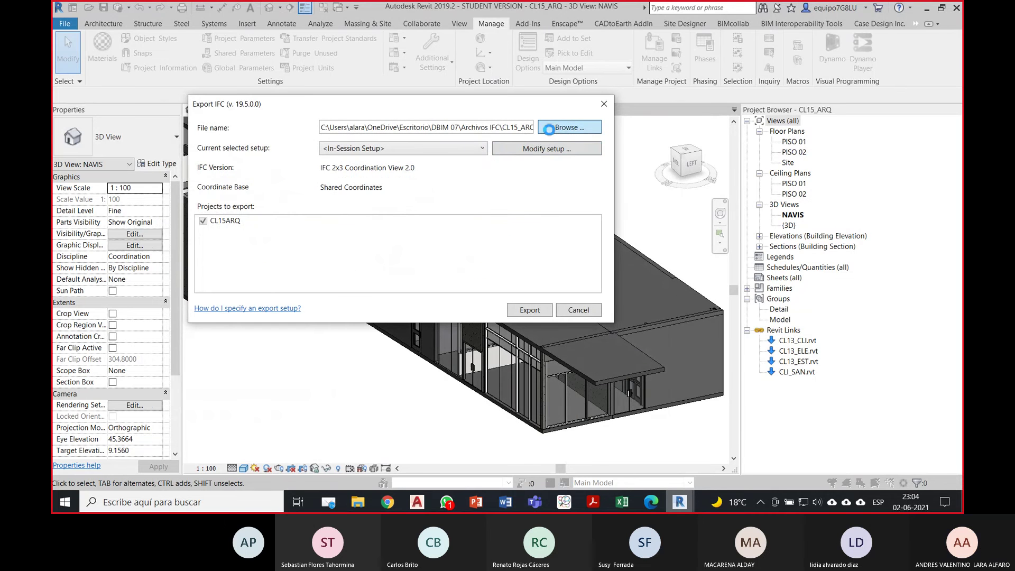
# Step: Export as CL15_ARQ_IFC2X3 in Archivos IFC, overwriting the existing file
pyautogui.click(549, 128)
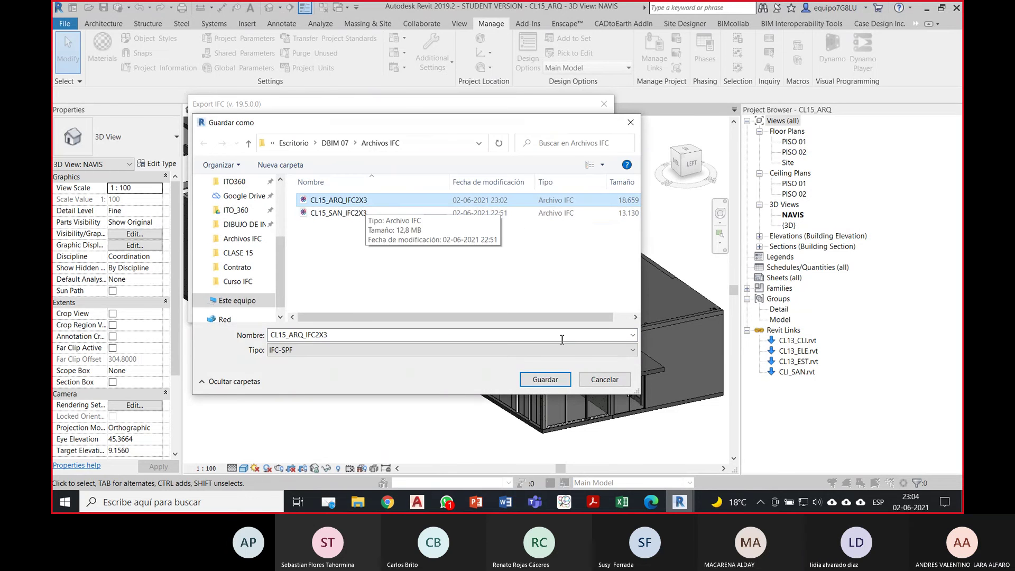
pyautogui.click(544, 379)
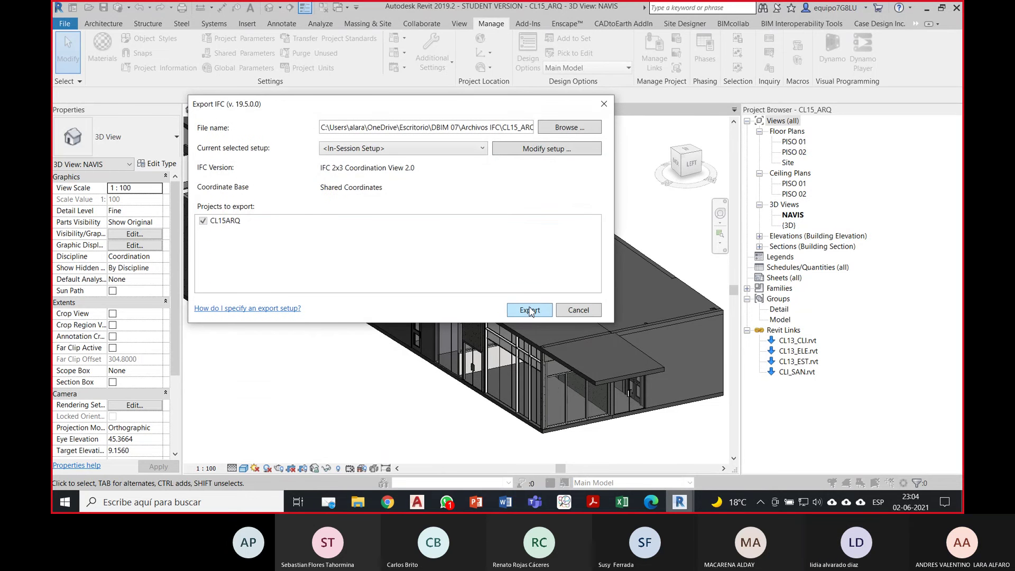
pyautogui.click(530, 310)
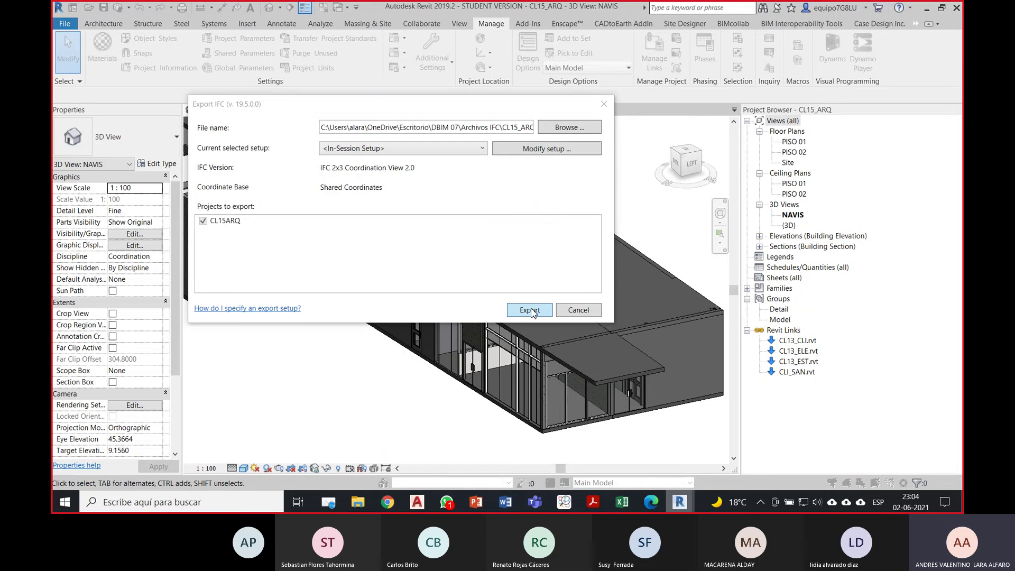
pyautogui.click(520, 265)
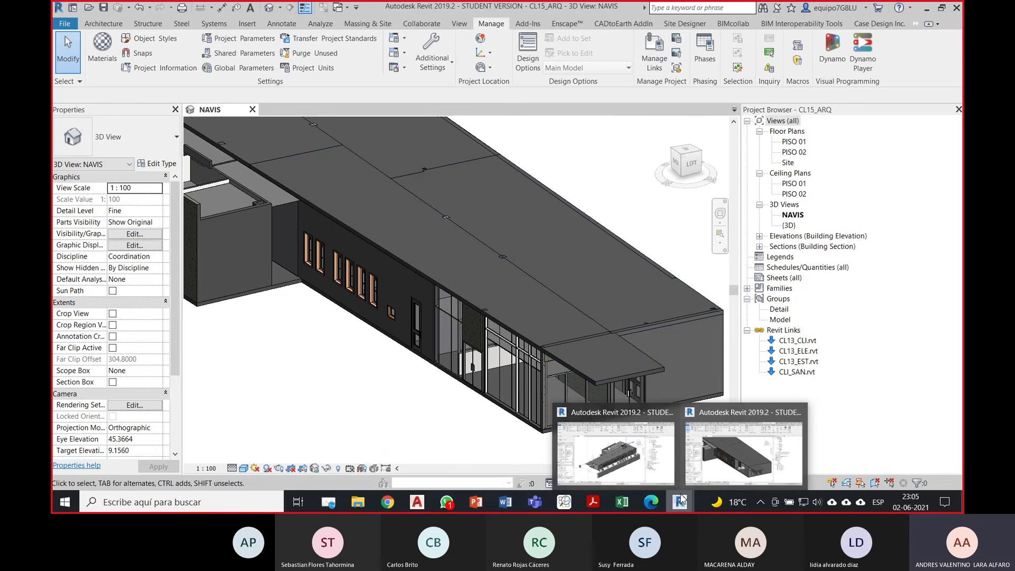
# Step: In BIMcollab ZOOM, add the CL15_ARQ_IFC2X3 file to the project
pyautogui.click(650, 502)
pyautogui.click(572, 503)
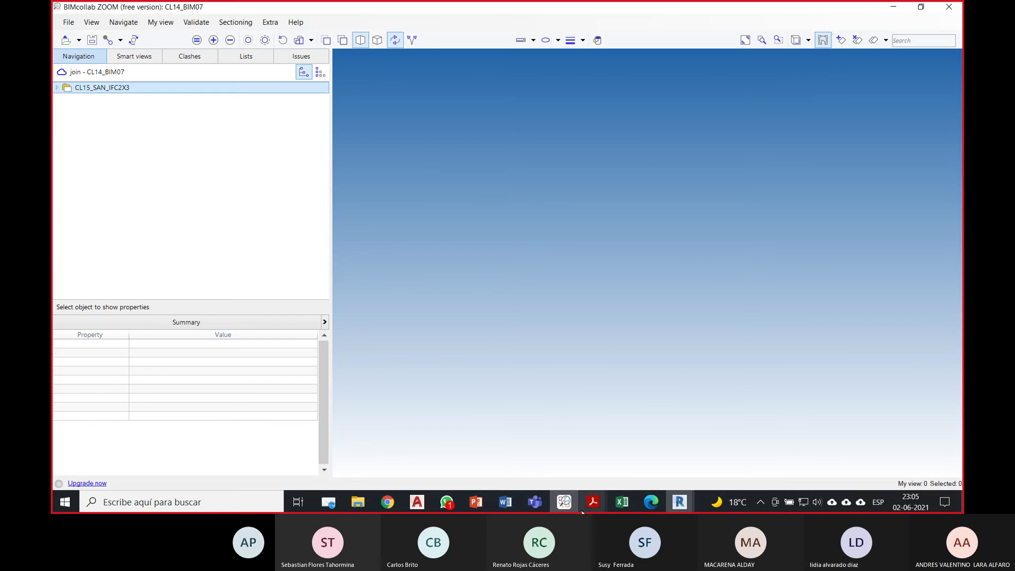
pyautogui.click(68, 22)
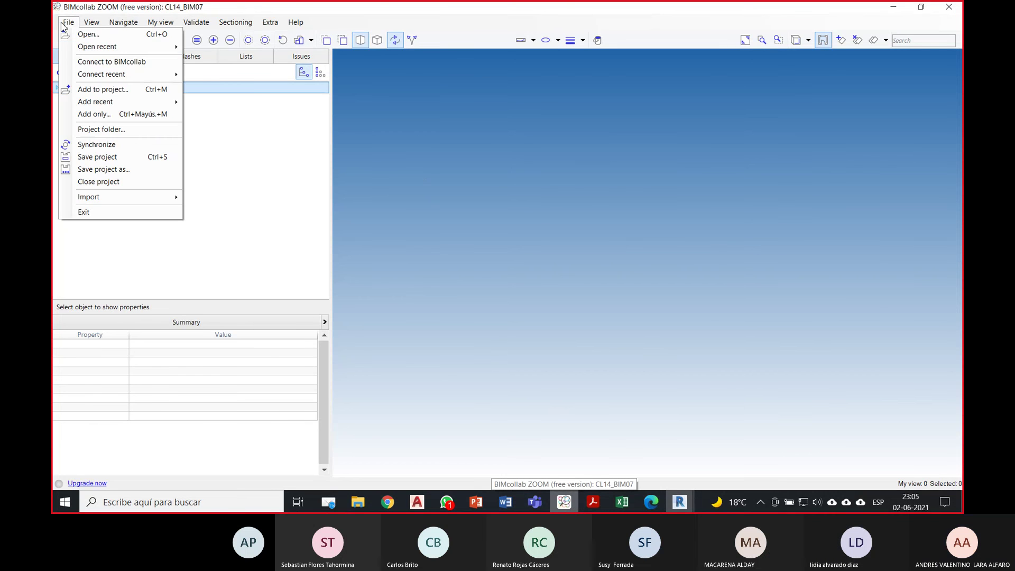
pyautogui.click(104, 92)
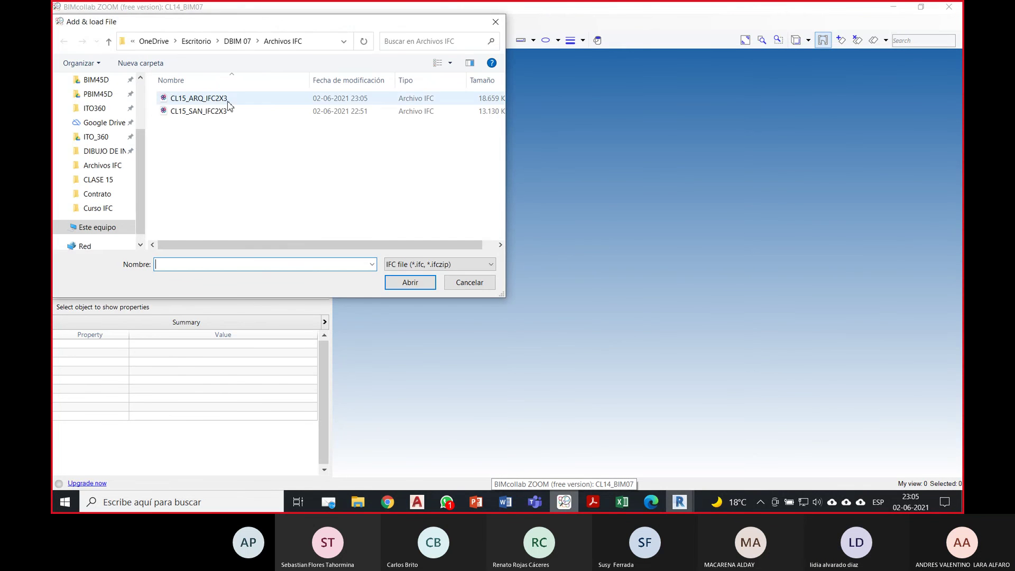
pyautogui.click(216, 97)
pyautogui.click(408, 283)
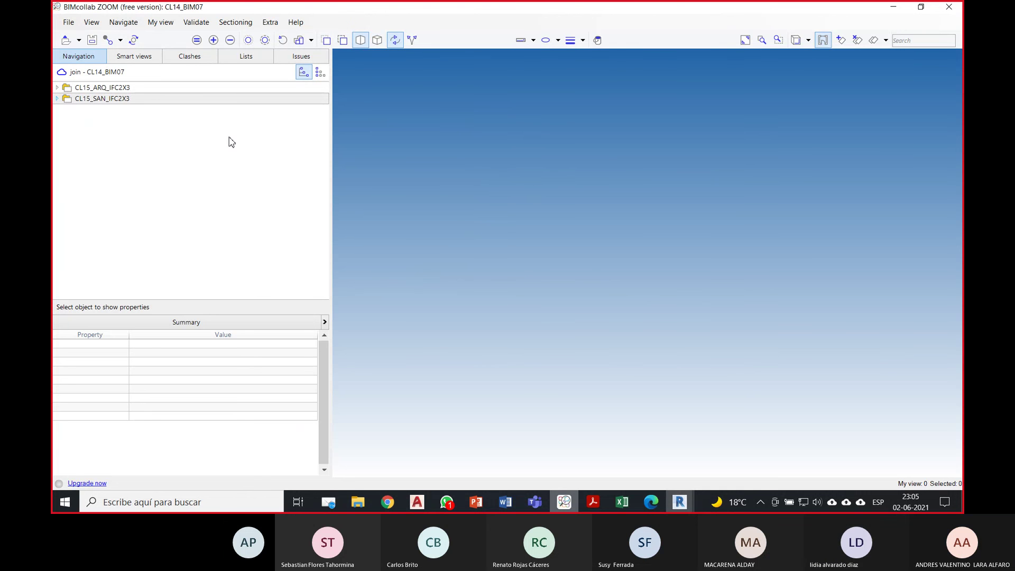
# Step: Review the CL15_ARQ_IFC2X3 and CL15_SAN_IFC2X3 model trees and switch to the Front view
pyautogui.click(94, 88)
pyautogui.click(57, 87)
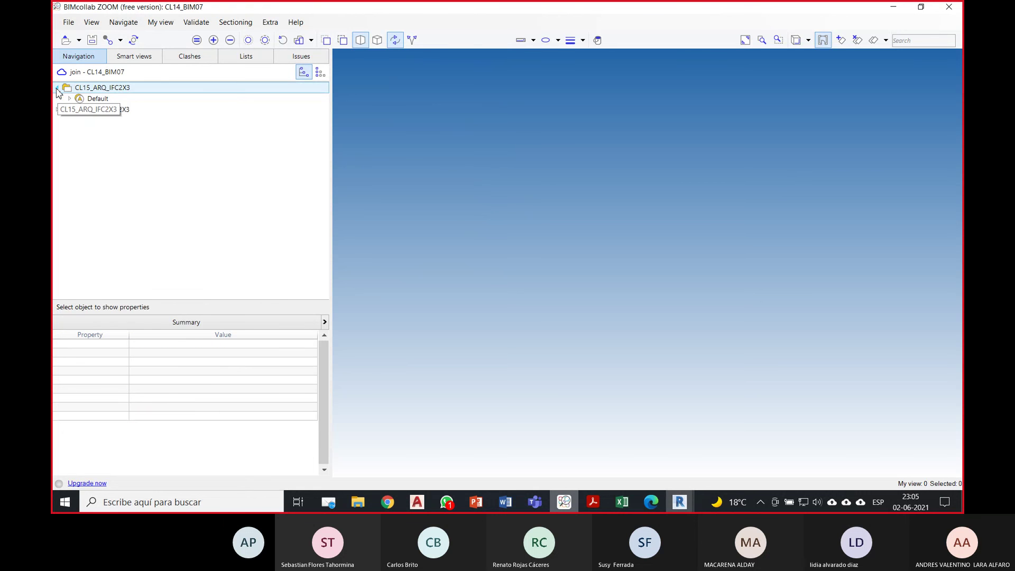
pyautogui.click(57, 88)
pyautogui.click(58, 99)
pyautogui.click(57, 99)
pyautogui.click(57, 100)
pyautogui.click(240, 155)
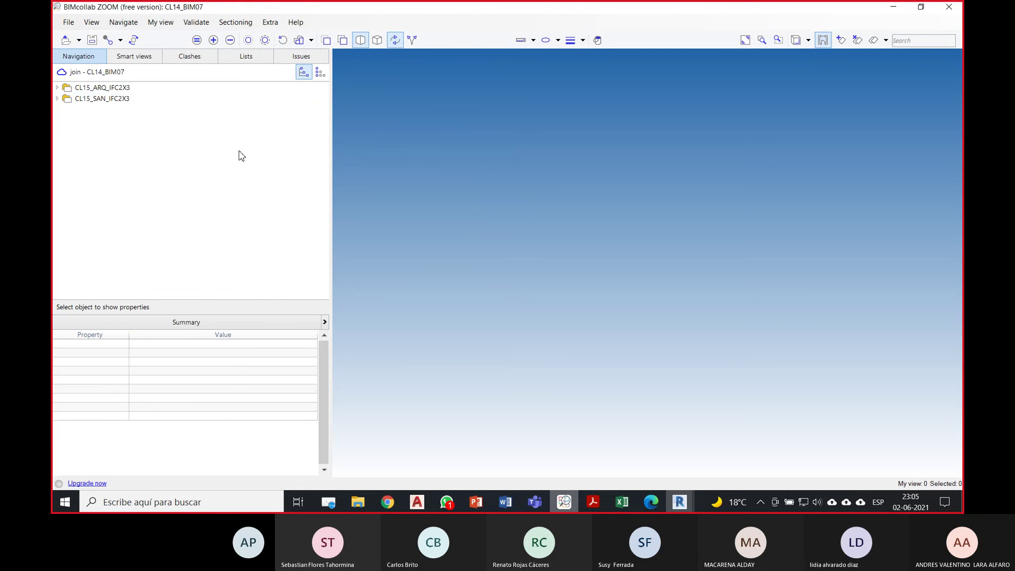
pyautogui.click(808, 40)
pyautogui.click(808, 73)
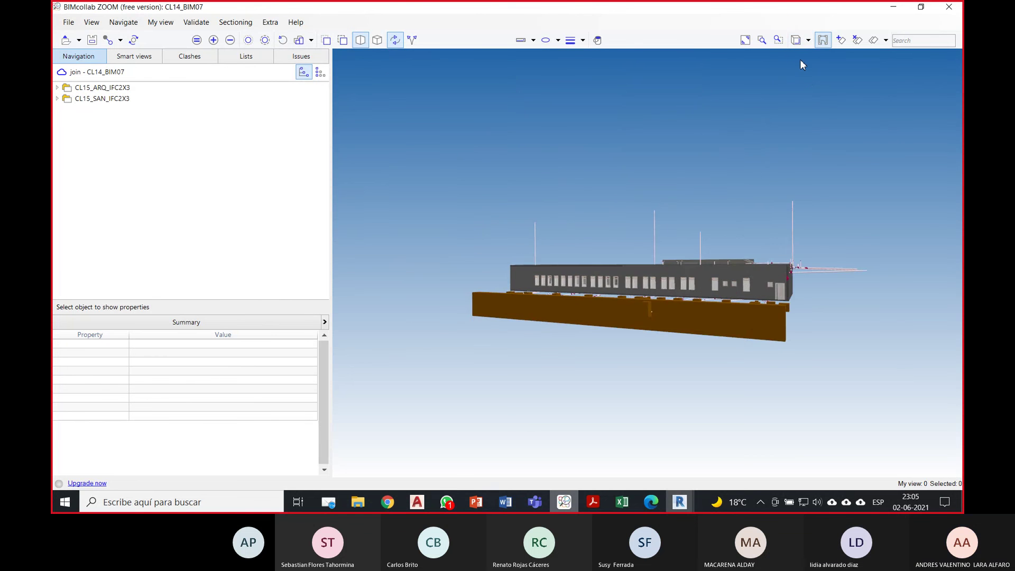
# Step: Select the storefront glazing and tall curtain walls to read their IFC Element as IfcCurtainWall
pyautogui.moveTo(770, 241); pyautogui.dragTo(569, 307)
pyautogui.scroll(10, 581, 299)
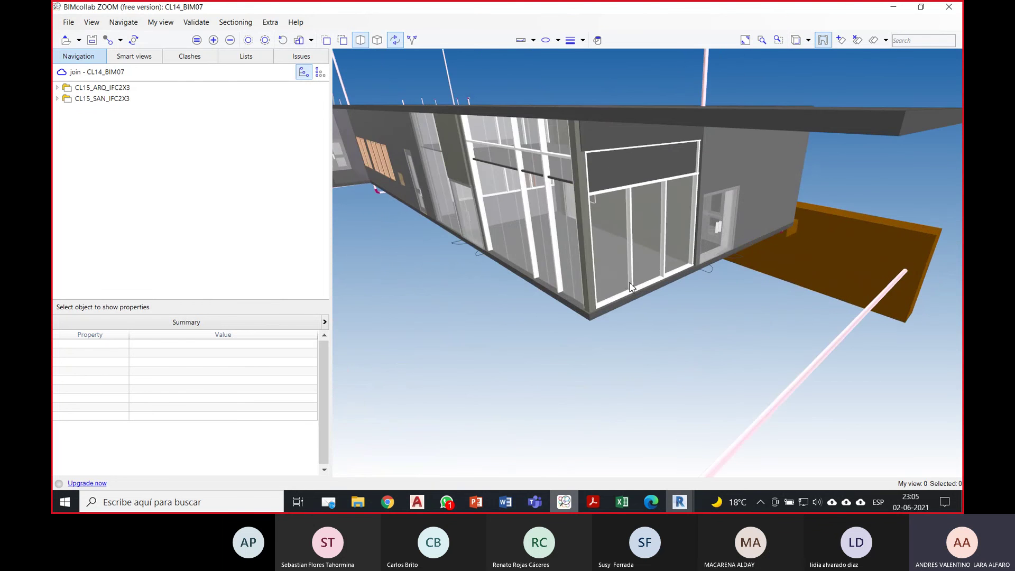
pyautogui.click(631, 288)
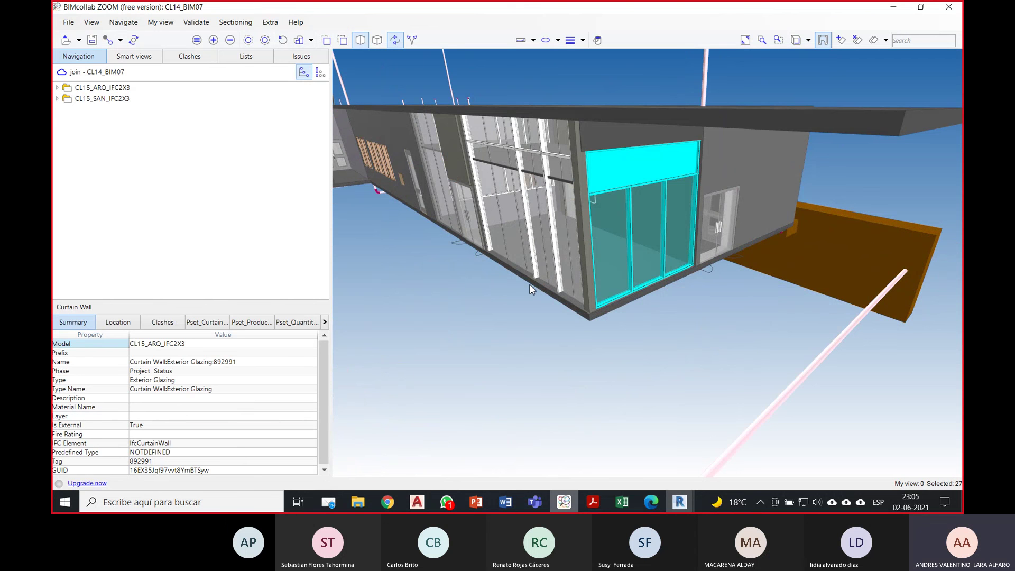
pyautogui.click(548, 286)
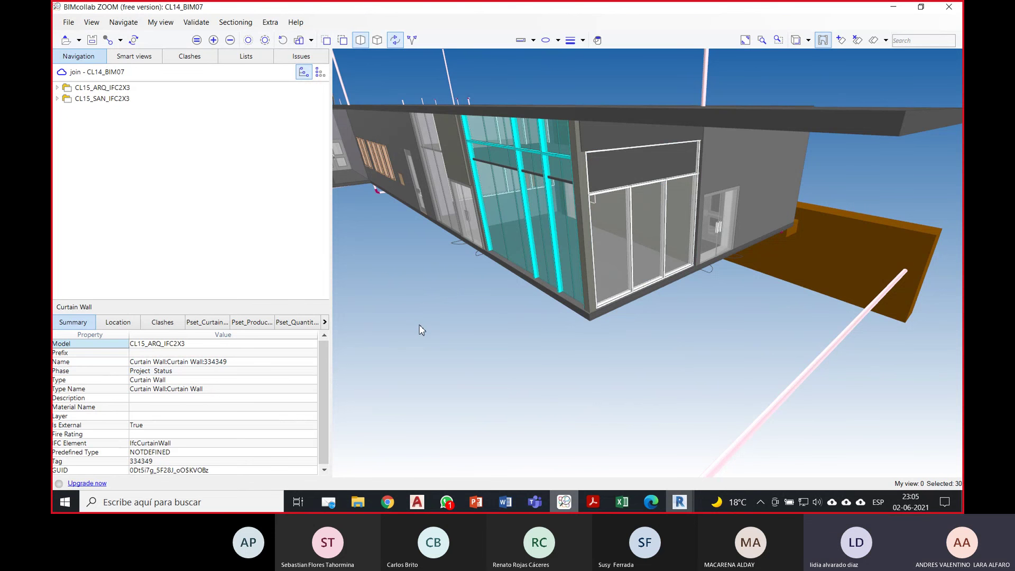
pyautogui.moveTo(421, 330); pyautogui.dragTo(503, 231)
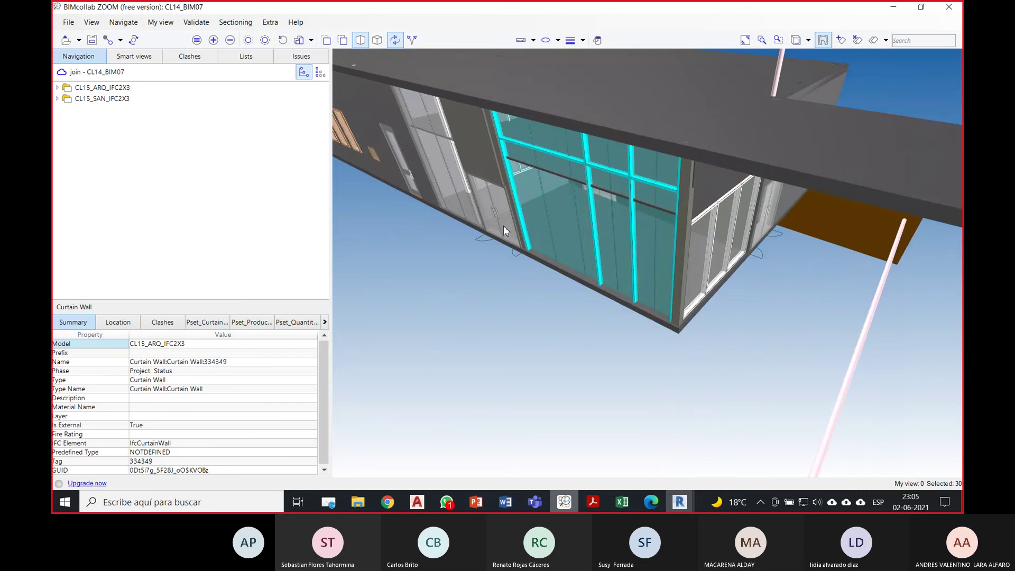
pyautogui.click(502, 226)
pyautogui.click(468, 209)
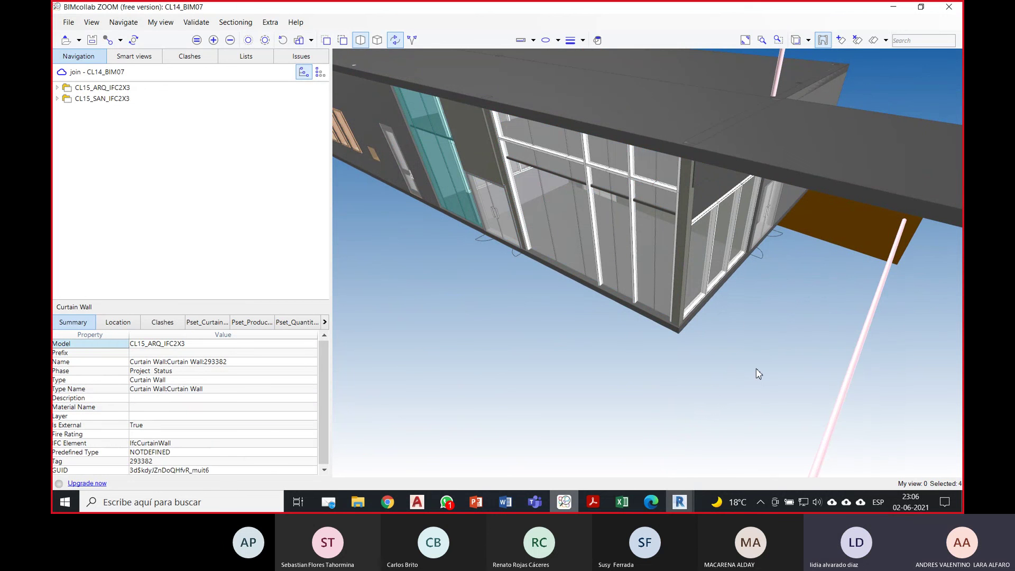
# Step: Recheck the storefront glazing and adjacent curtain wall from around the building corner
pyautogui.moveTo(758, 374); pyautogui.dragTo(664, 290)
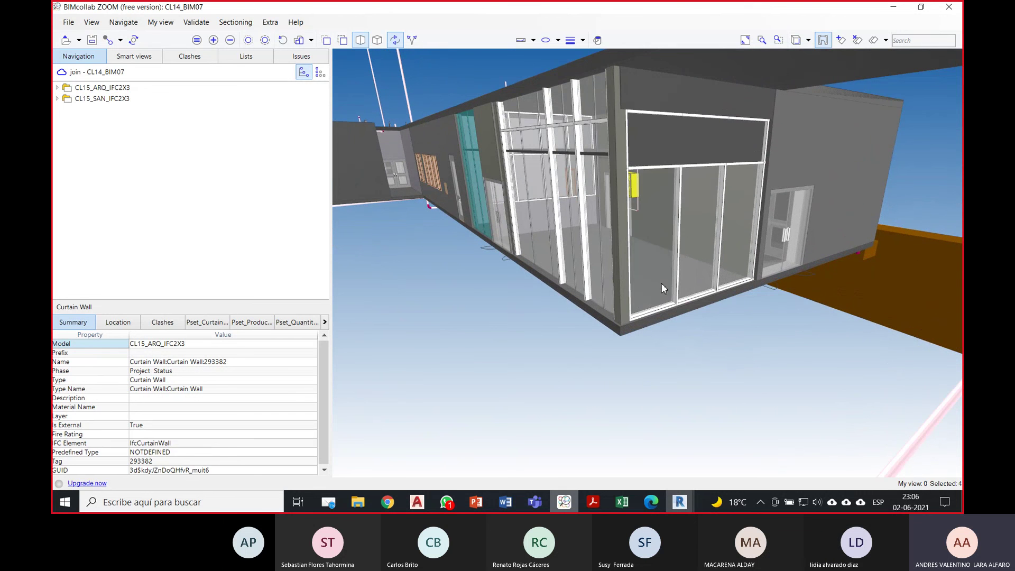
pyautogui.click(680, 292)
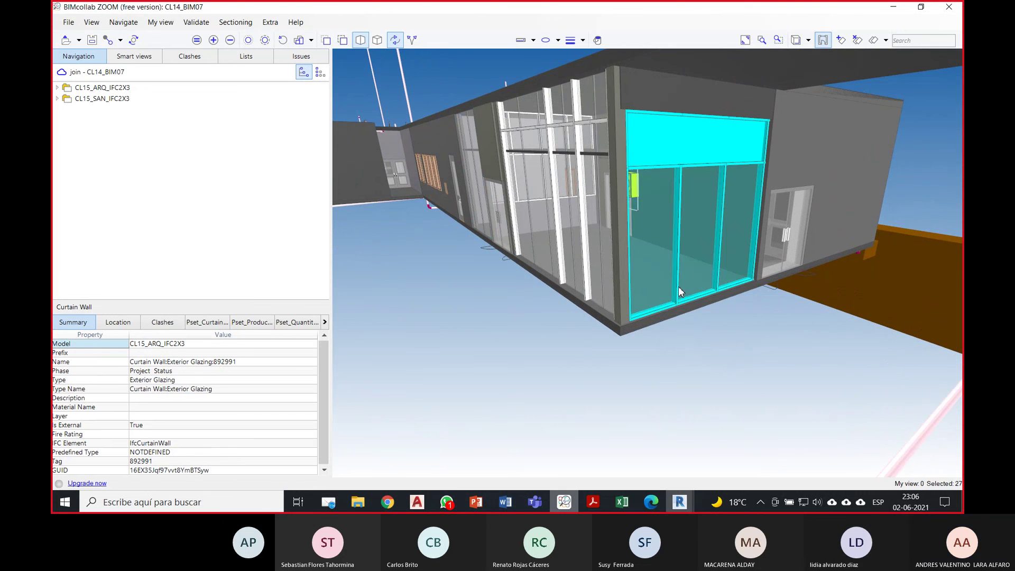
pyautogui.click(588, 270)
pyautogui.moveTo(523, 249); pyautogui.dragTo(649, 331)
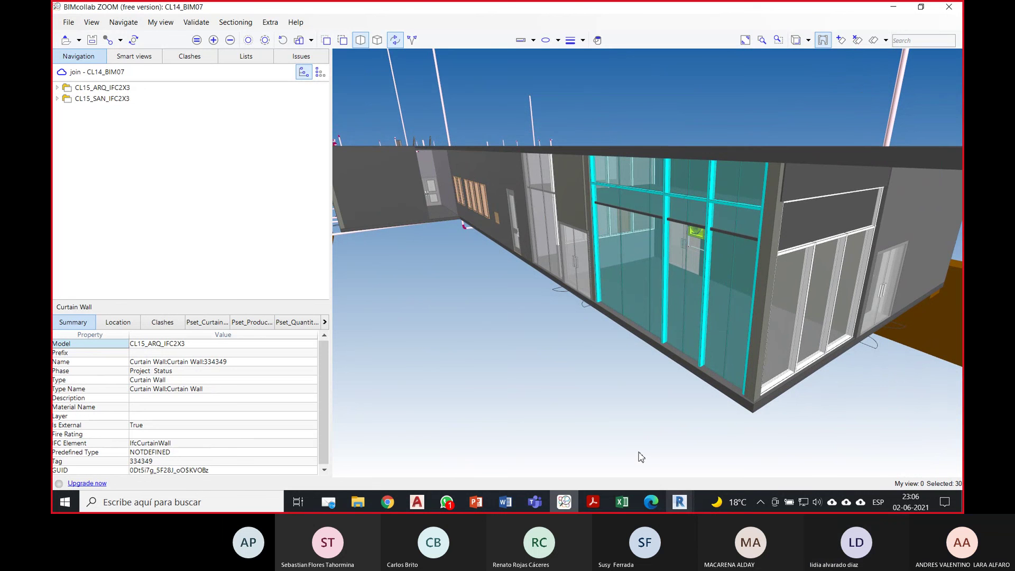
pyautogui.click(679, 501)
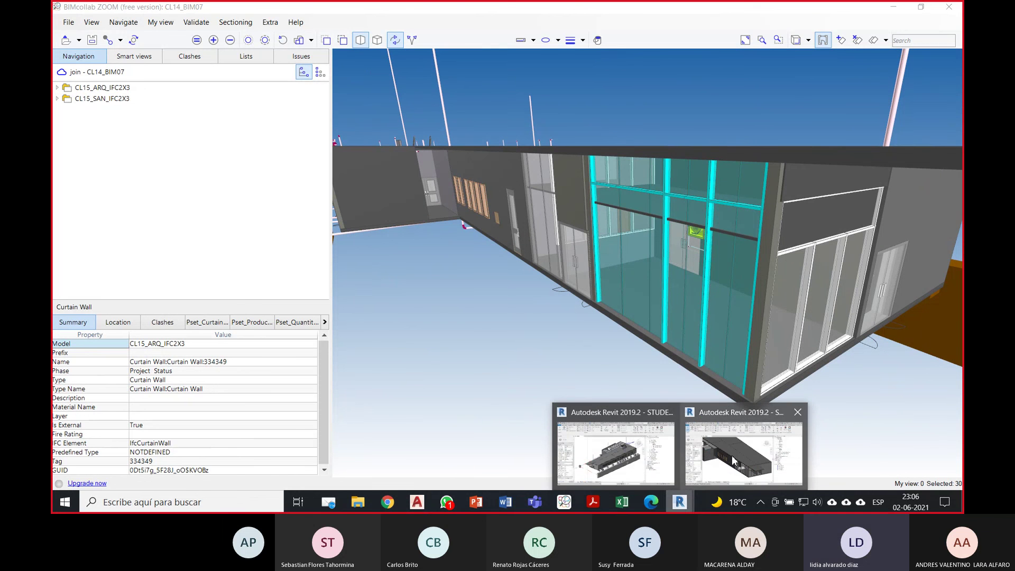
# Step: Open the IFC export class mapping table from File > Export > Options
pyautogui.moveTo(714, 457)
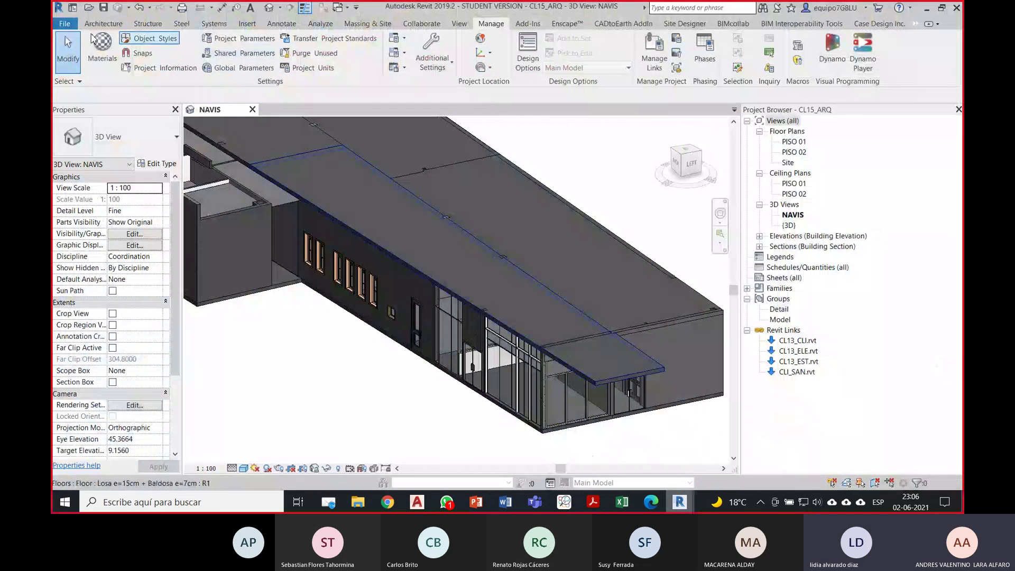
pyautogui.click(65, 23)
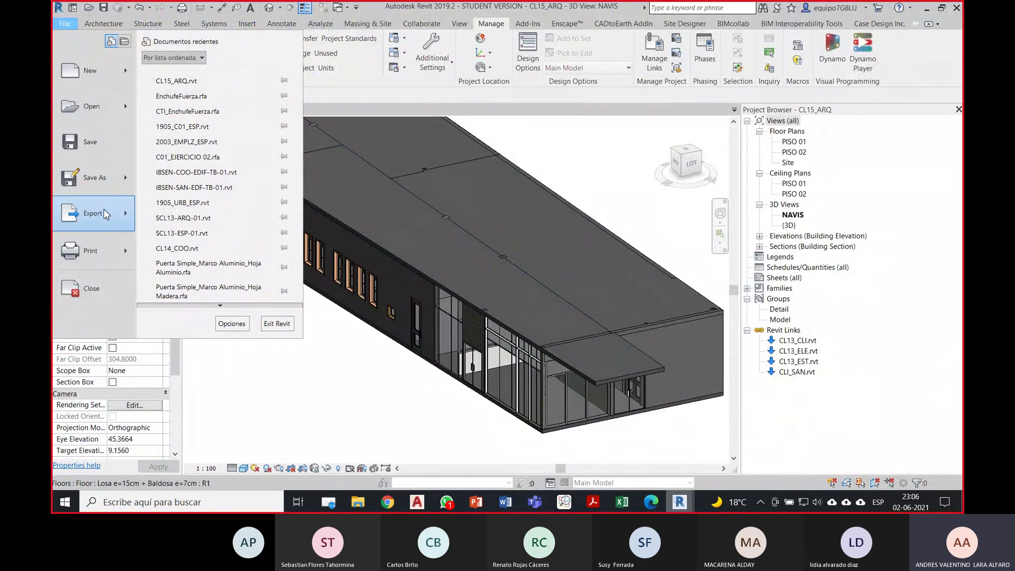
pyautogui.moveTo(100, 217)
pyautogui.click(216, 304)
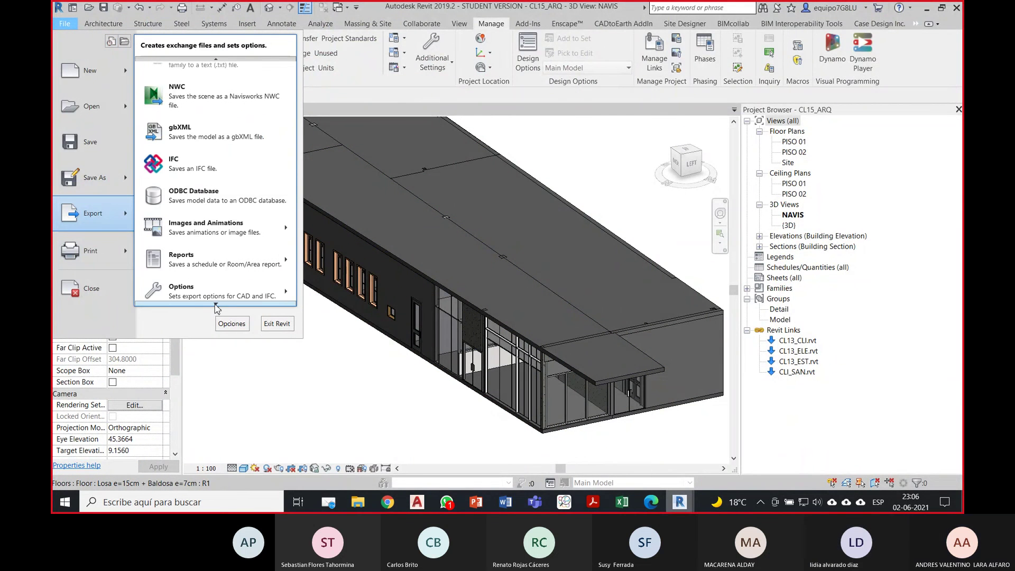
pyautogui.moveTo(214, 304)
pyautogui.click(330, 321)
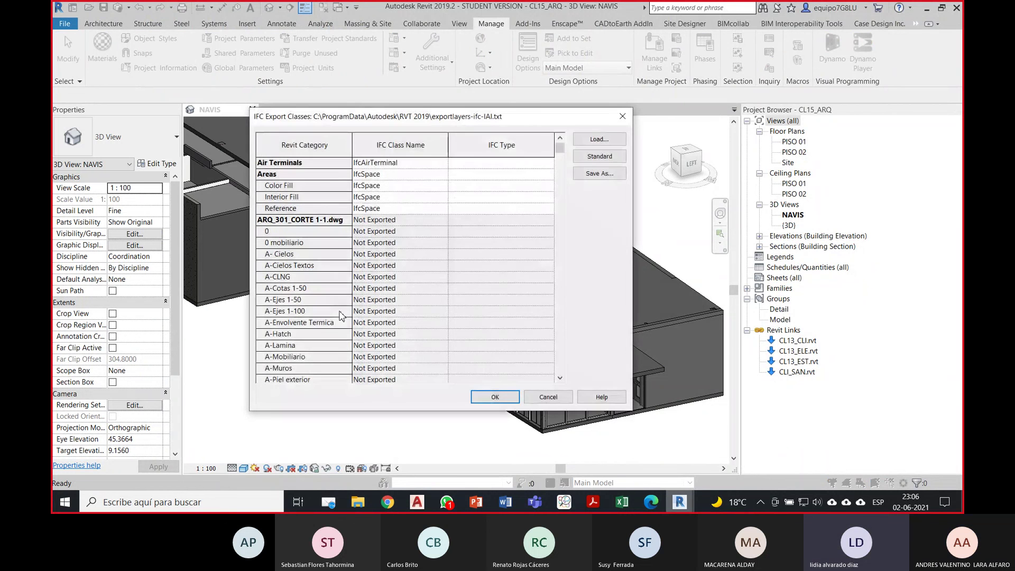
pyautogui.moveTo(561, 149); pyautogui.dragTo(563, 274)
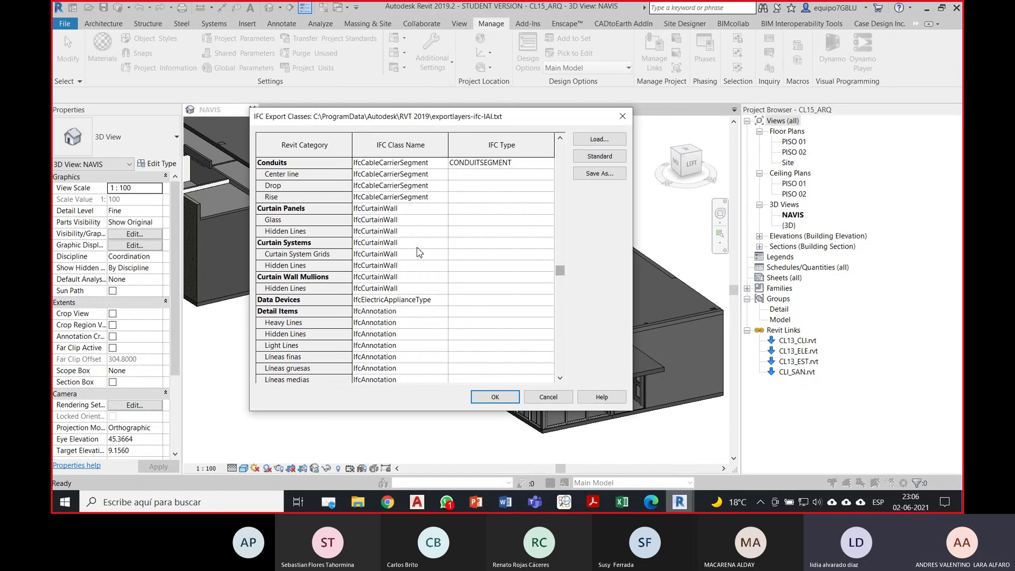
# Step: Change the Curtain Panels class name to IfcWindow
pyautogui.click(417, 244)
pyautogui.click(415, 209)
pyautogui.moveTo(414, 209); pyautogui.dragTo(354, 212)
pyautogui.hotkey('ctrl', 'c')
pyautogui.write('Window')
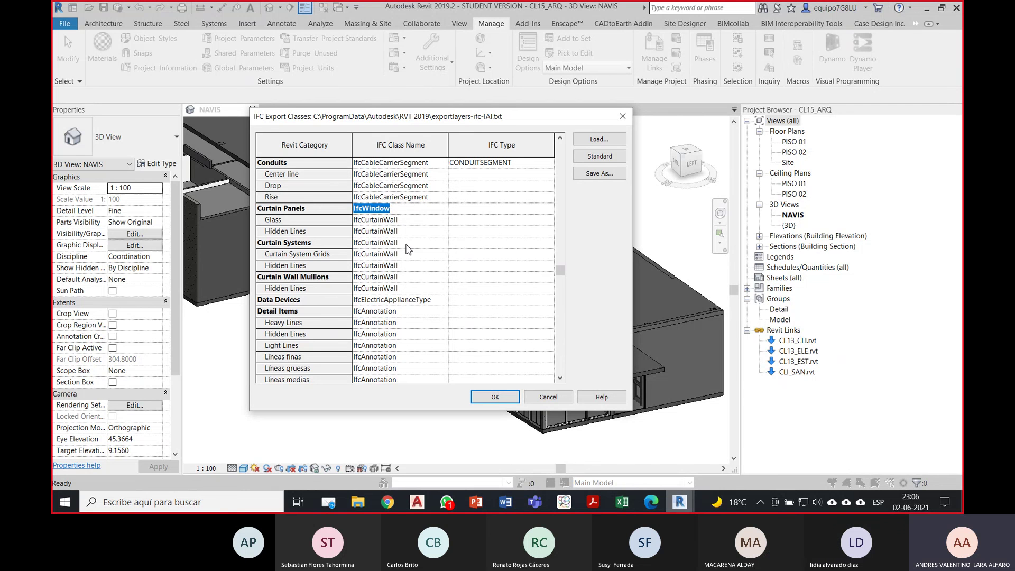
# Step: Set IfcWindow for Glass, Hidden Lines, Curtain Systems, grids and mullions rows, then confirm with OK
pyautogui.click(418, 223)
pyautogui.hotkey('ctrl', 'v')
pyautogui.click(417, 233)
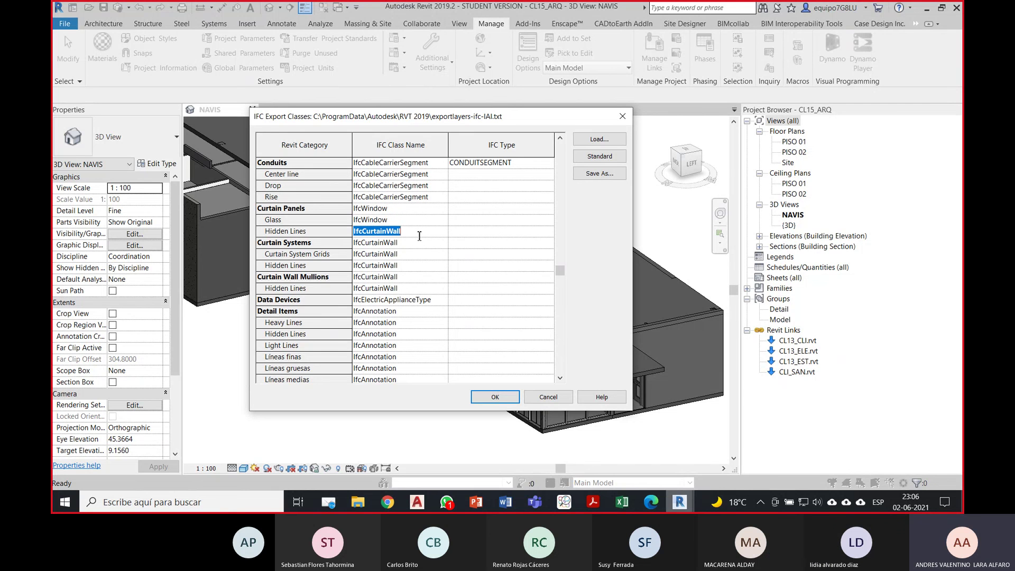
pyautogui.hotkey('ctrl', 'v')
pyautogui.click(418, 245)
pyautogui.hotkey('ctrl', 'v')
pyautogui.click(411, 256)
pyautogui.hotkey('ctrl', 'v')
pyautogui.click(418, 265)
pyautogui.hotkey('ctrl', 'v')
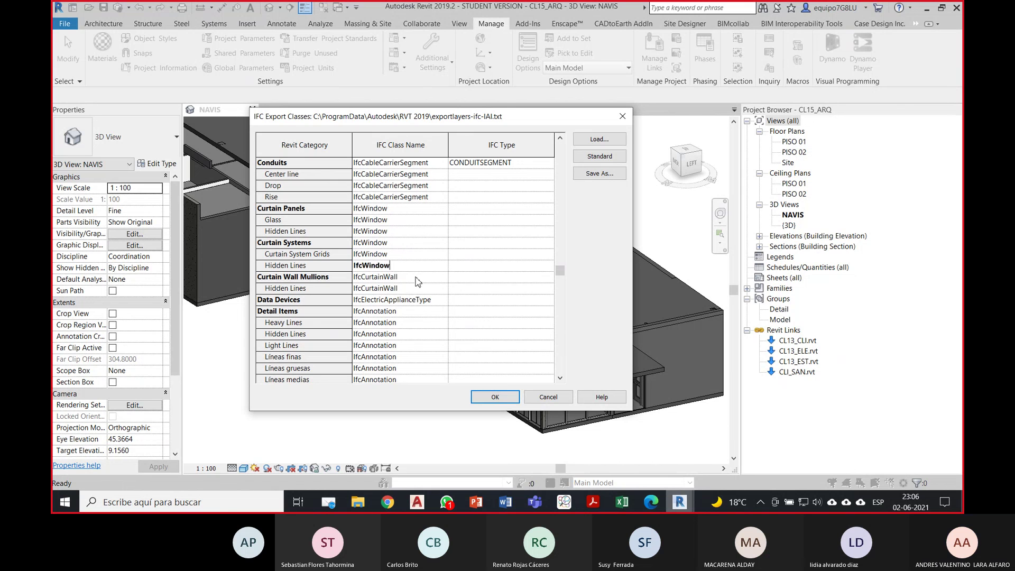
pyautogui.click(418, 277)
pyautogui.hotkey('ctrl', 'v')
pyautogui.click(417, 288)
pyautogui.hotkey('ctrl', 'v')
pyautogui.click(432, 254)
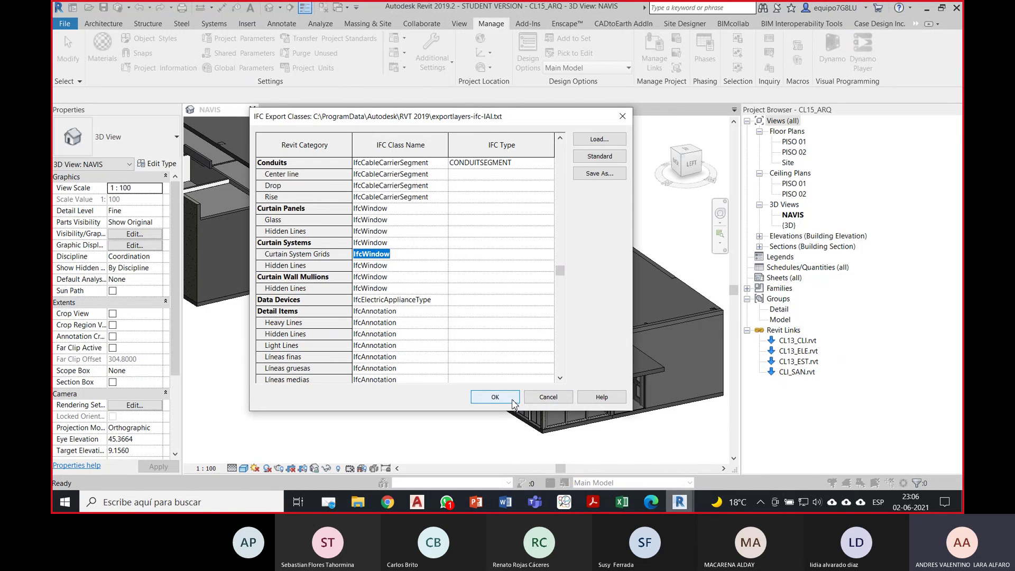
pyautogui.click(495, 397)
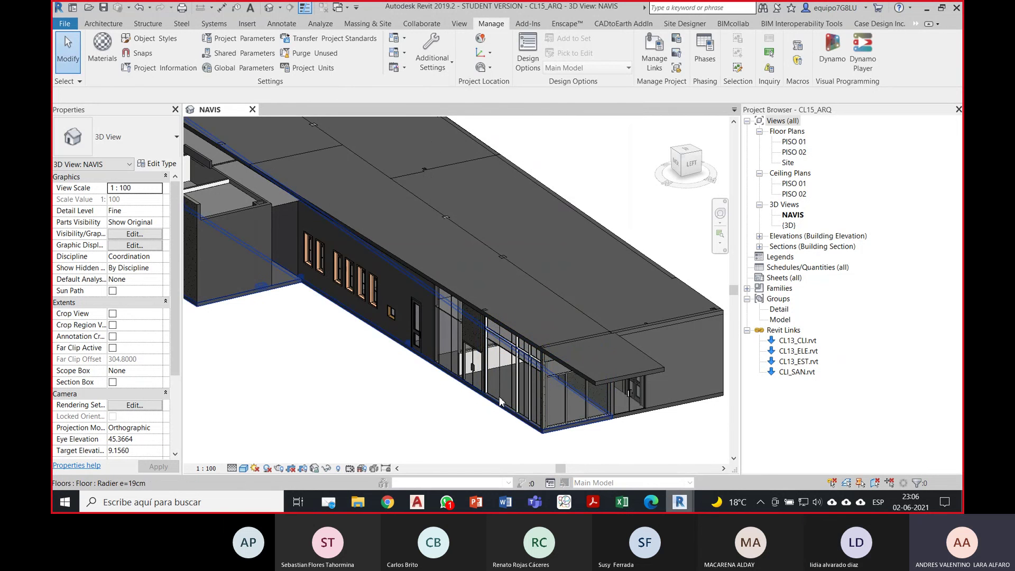
# Step: Start a new IFC export of the ARQ model from the File menu
pyautogui.click(547, 401)
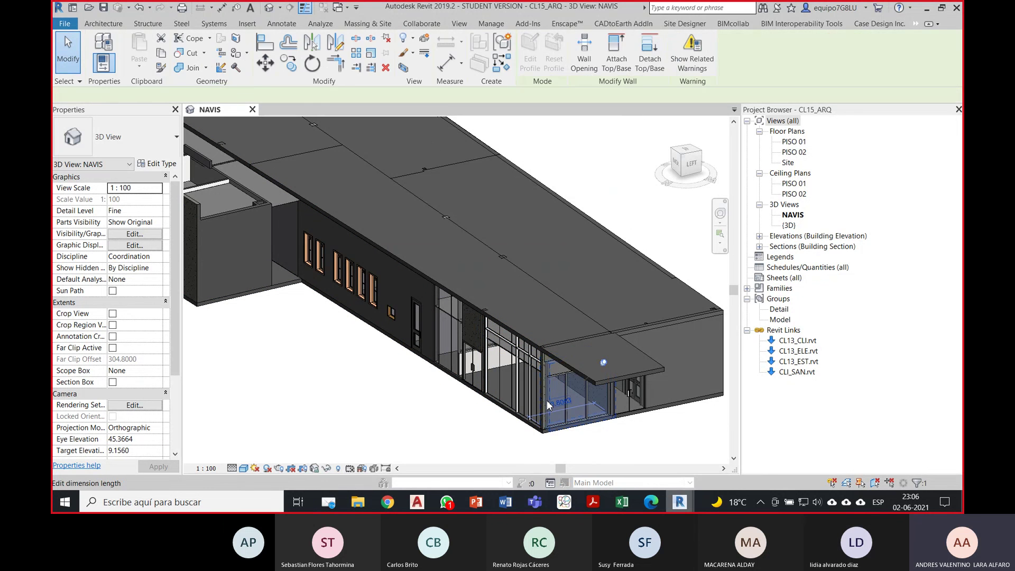
pyautogui.click(427, 404)
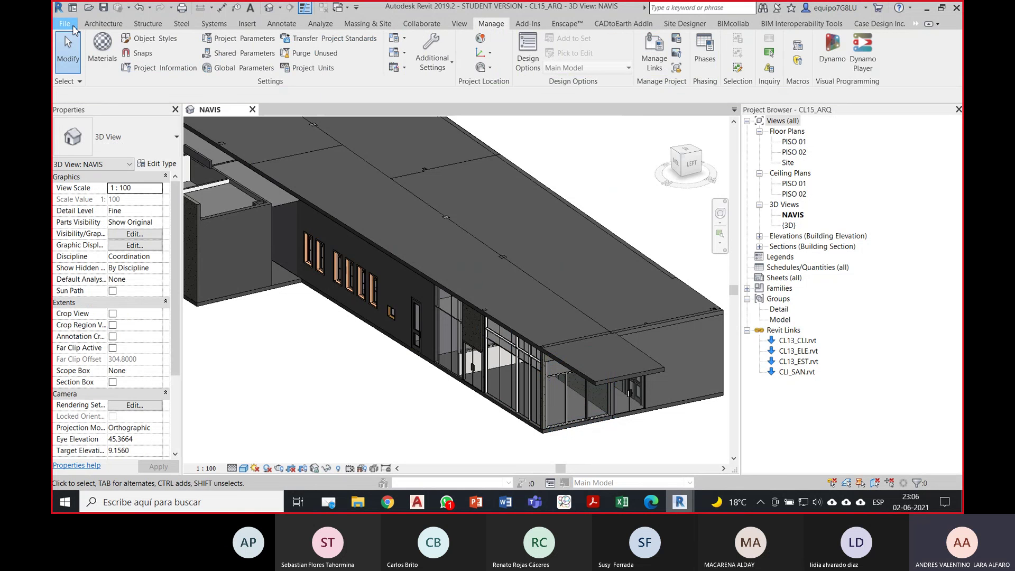
pyautogui.click(64, 24)
pyautogui.moveTo(110, 224)
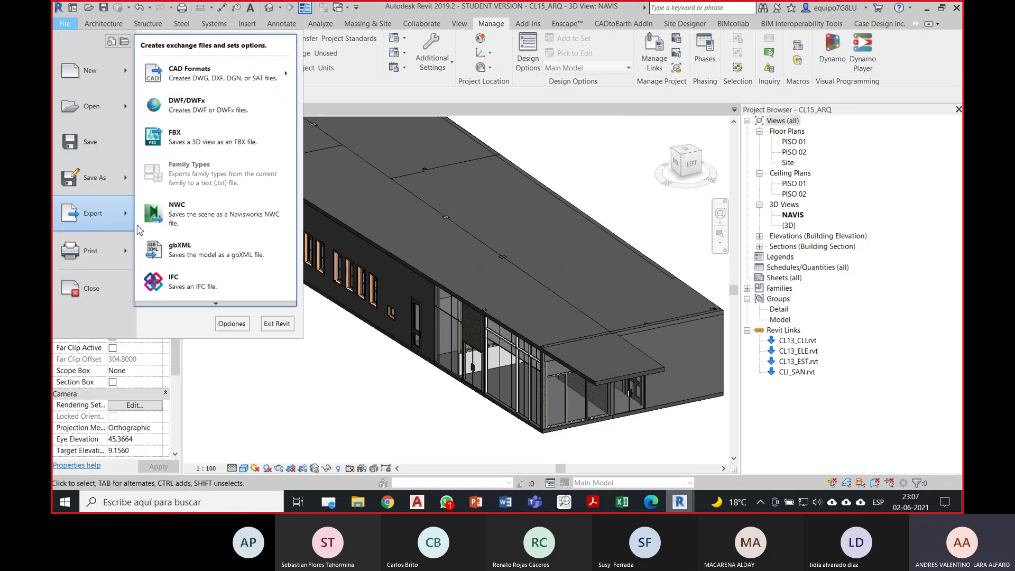
pyautogui.click(211, 290)
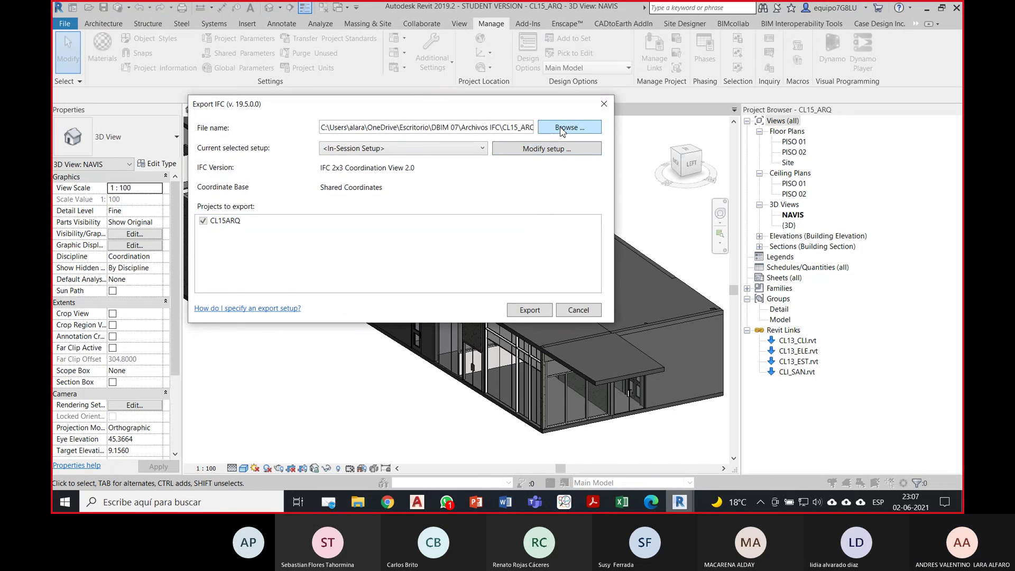
# Step: Export over the existing CL15_ARQ_IFC2X3 file, confirming the replacement
pyautogui.click(562, 129)
pyautogui.click(378, 200)
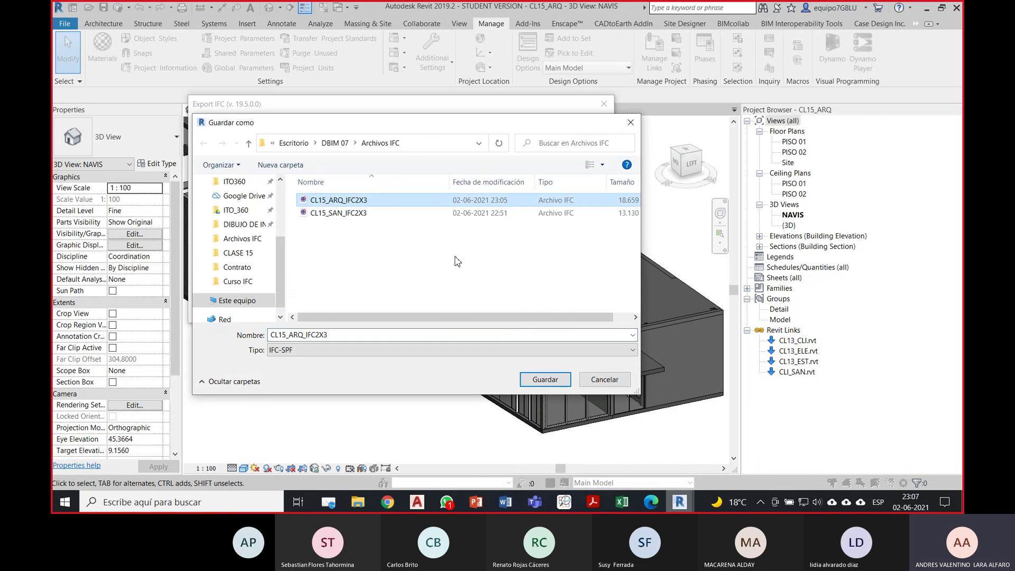
pyautogui.click(564, 384)
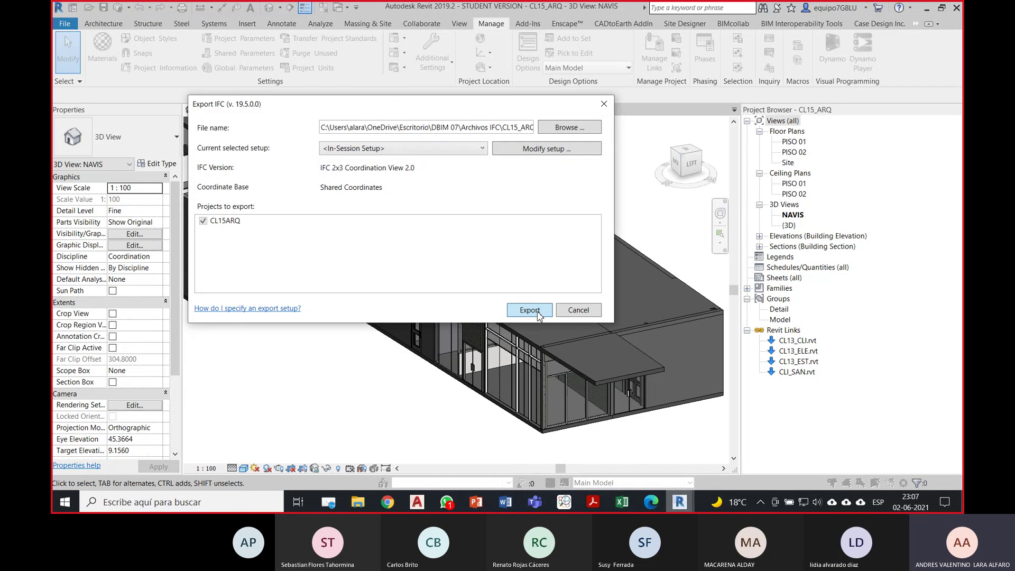
pyautogui.click(529, 311)
pyautogui.click(533, 270)
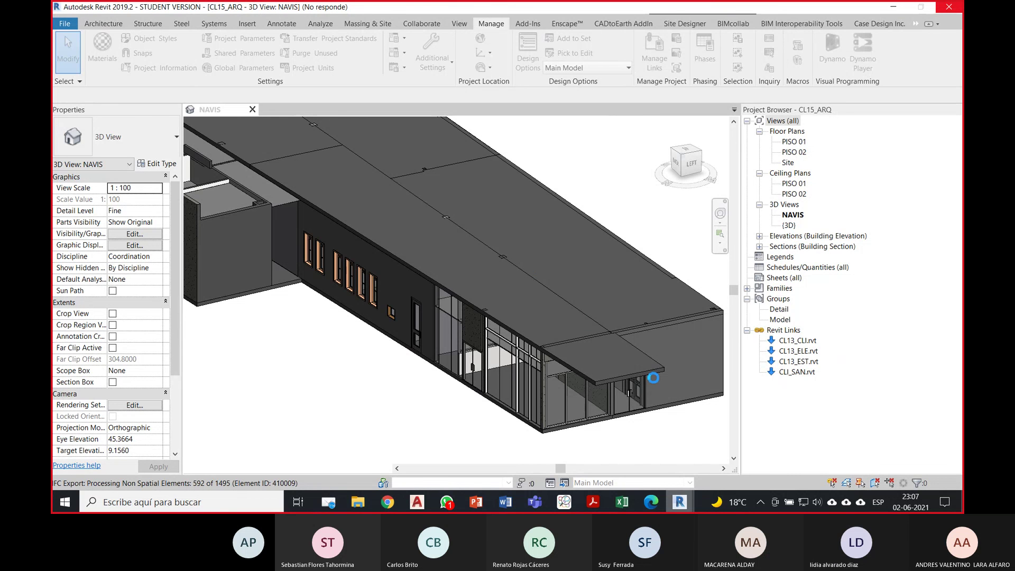
pyautogui.moveTo(534, 501)
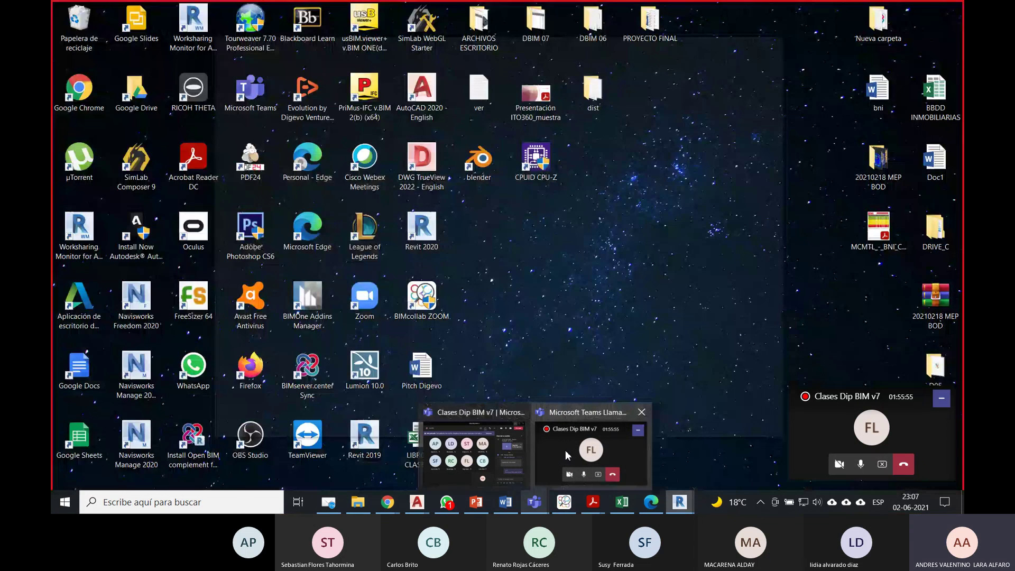
# Step: Check the Teams call windows, then bring BIMcollab ZOOM to the front
pyautogui.click(571, 457)
pyautogui.moveTo(546, 501)
pyautogui.click(496, 467)
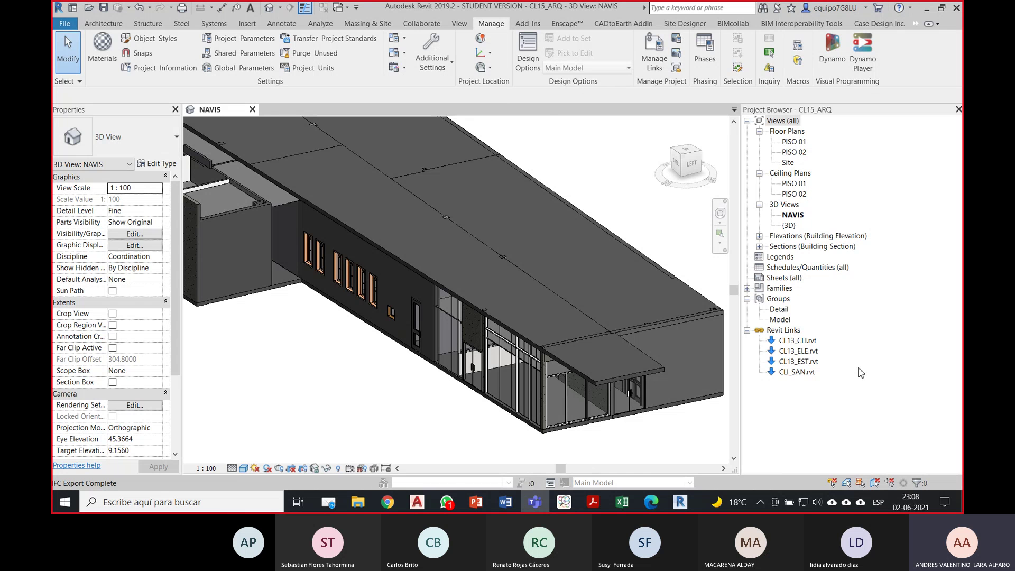
pyautogui.click(534, 503)
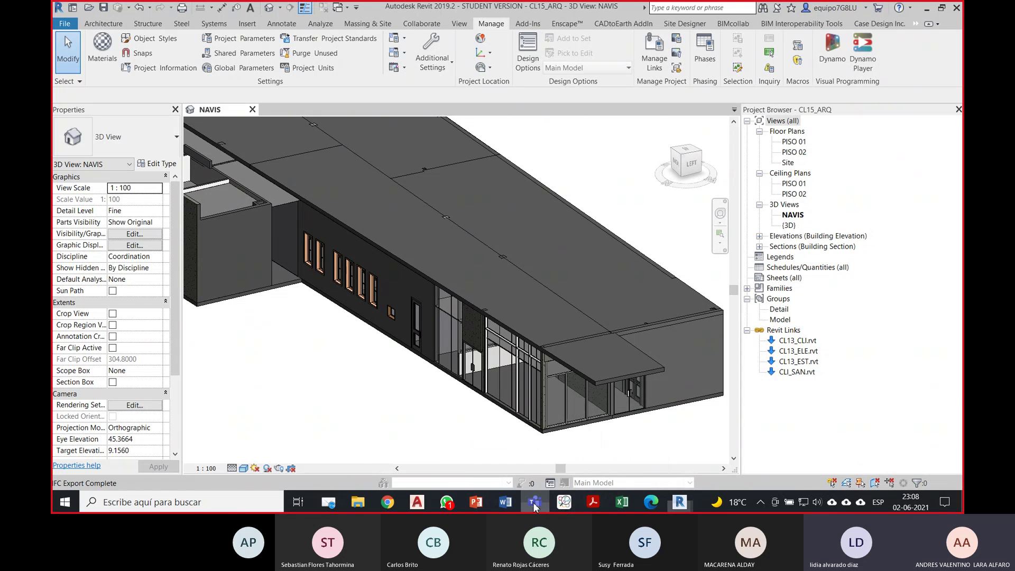
pyautogui.click(562, 504)
# Step: Reload CL15_ARQ_IFC2X3 from the new IFC via its Navigation tree context menu
pyautogui.click(560, 351)
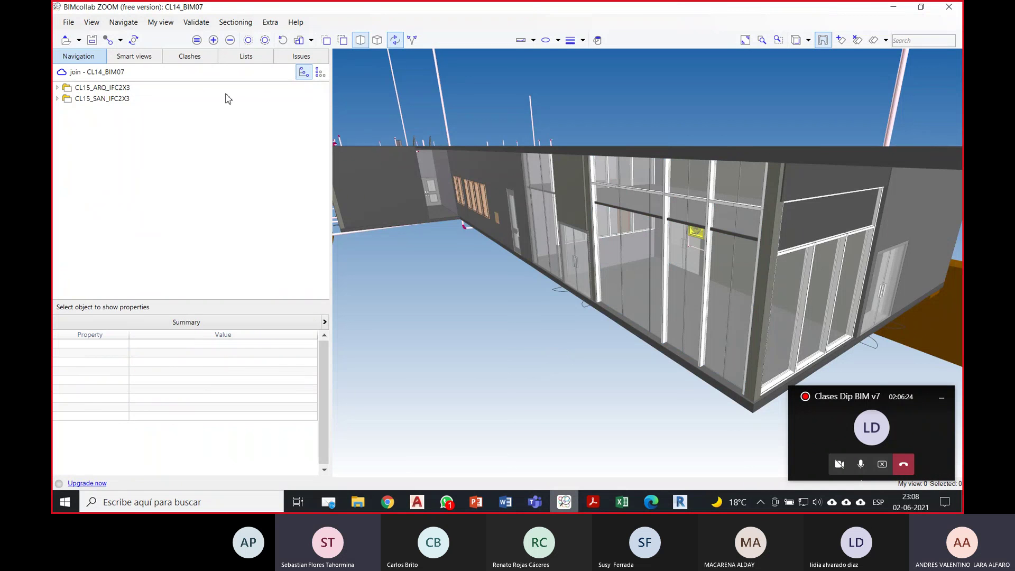
pyautogui.rightClick(118, 89)
pyautogui.click(190, 226)
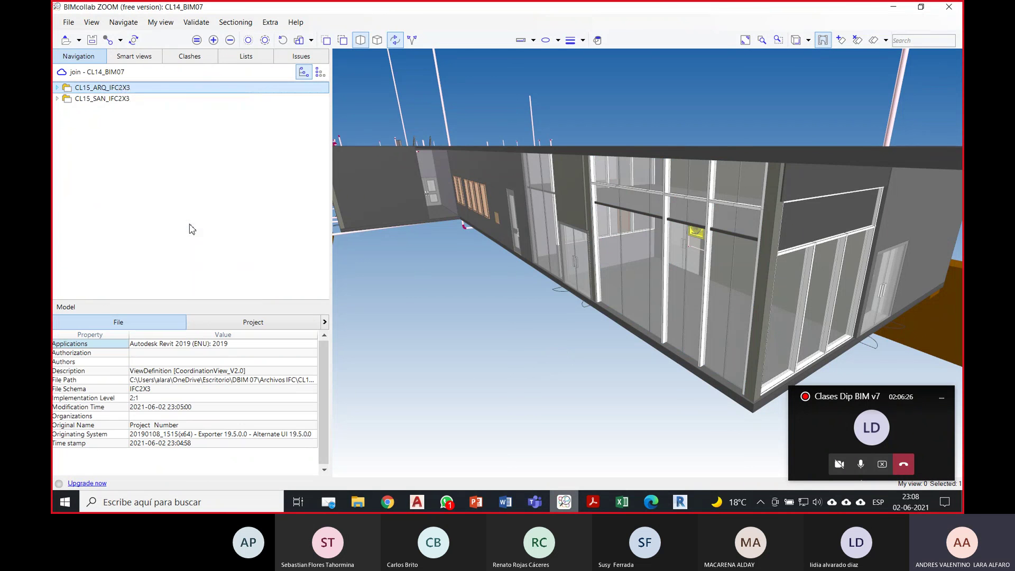
pyautogui.rightClick(100, 87)
pyautogui.click(185, 233)
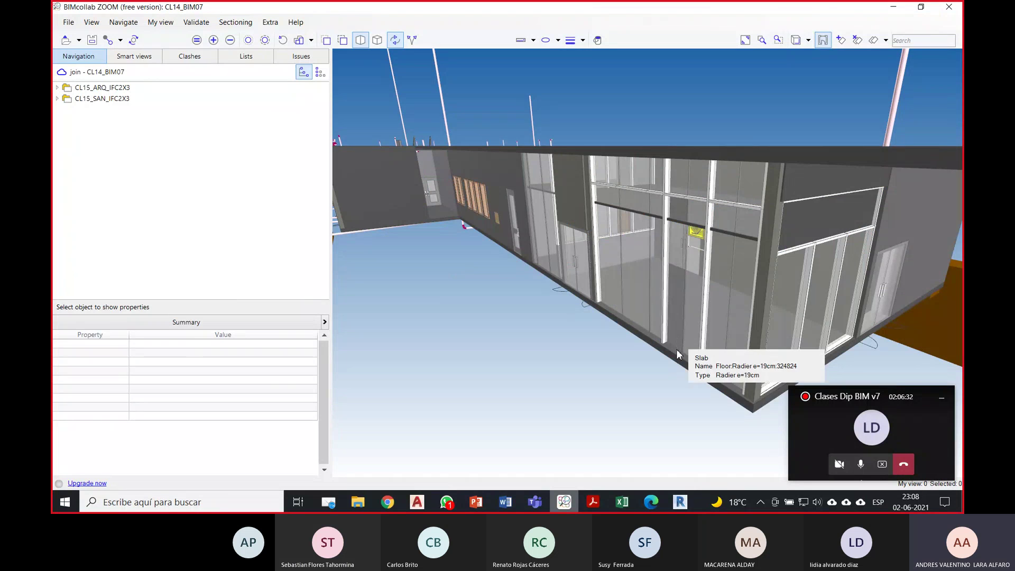
# Step: Select a curtain wall to check its IFC class, orbit to a top view, then switch to Teams
pyautogui.click(791, 377)
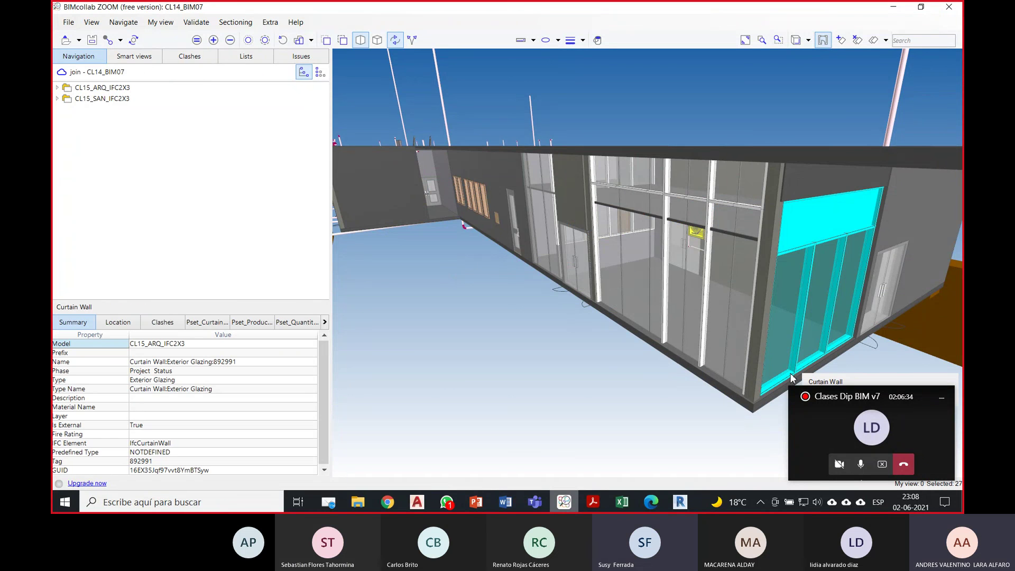
pyautogui.click(562, 403)
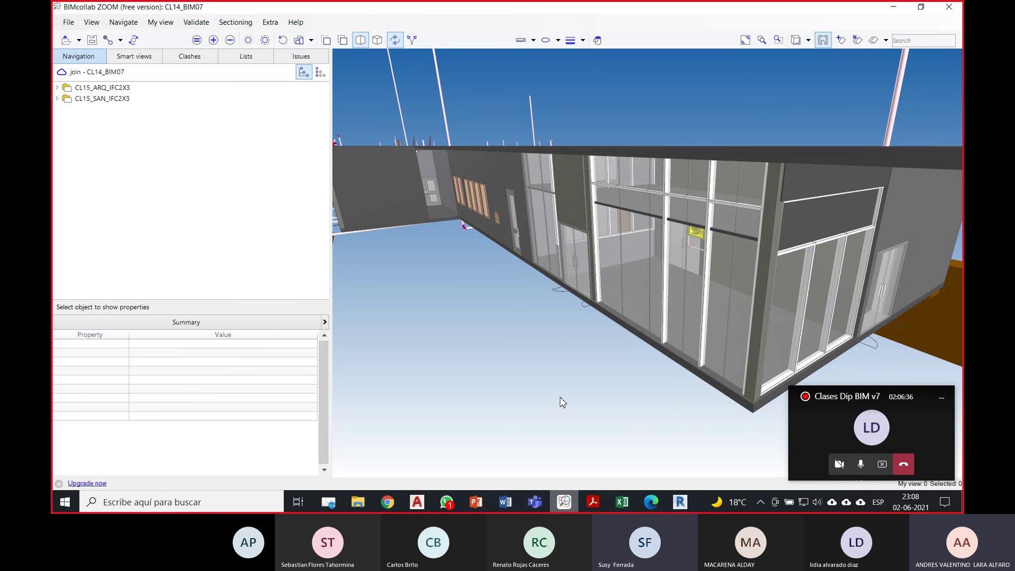
pyautogui.moveTo(561, 403); pyautogui.dragTo(664, 335)
pyautogui.scroll(-4, 548, 375)
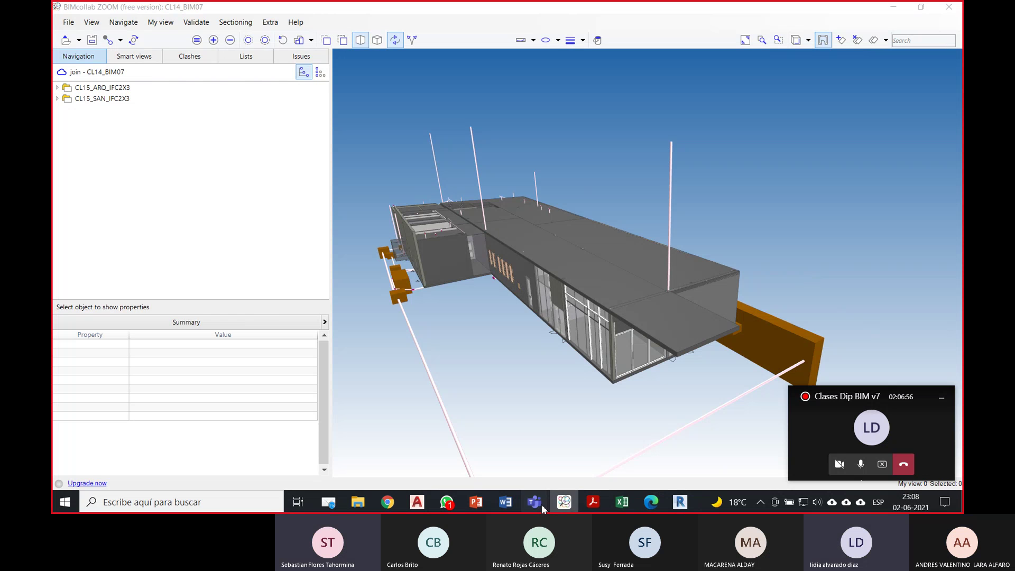
pyautogui.moveTo(539, 503)
pyautogui.click(510, 461)
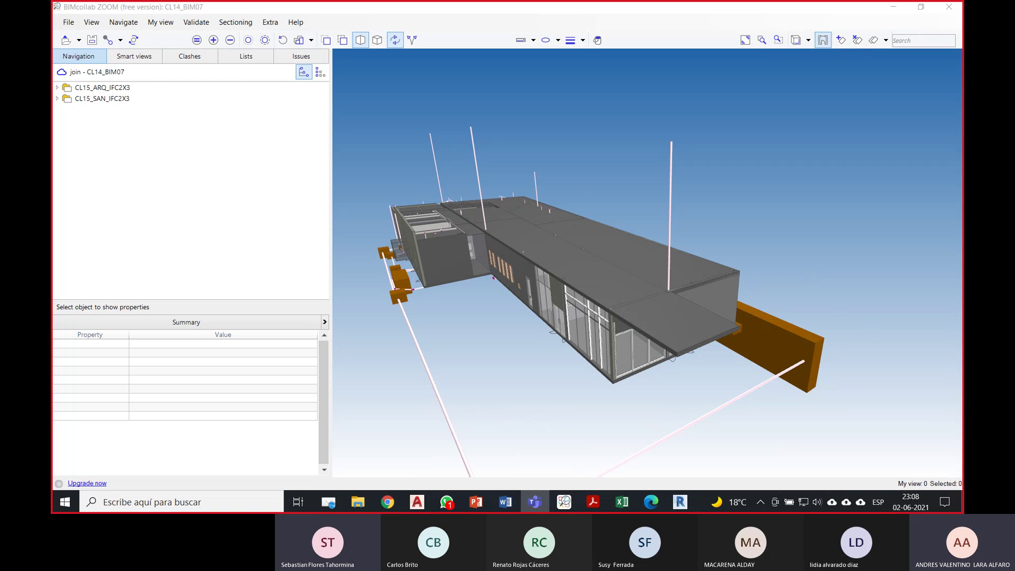